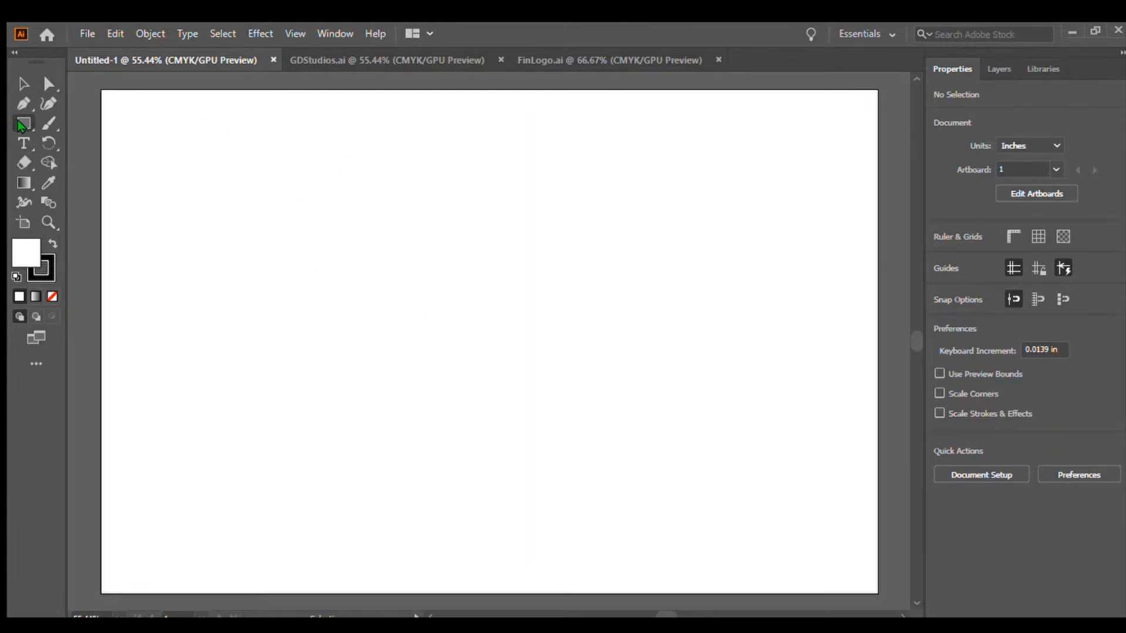
Draw a triangle on the artboard with the Polygon tool.
{"action": "left_click", "coordinate": [21, 125]}
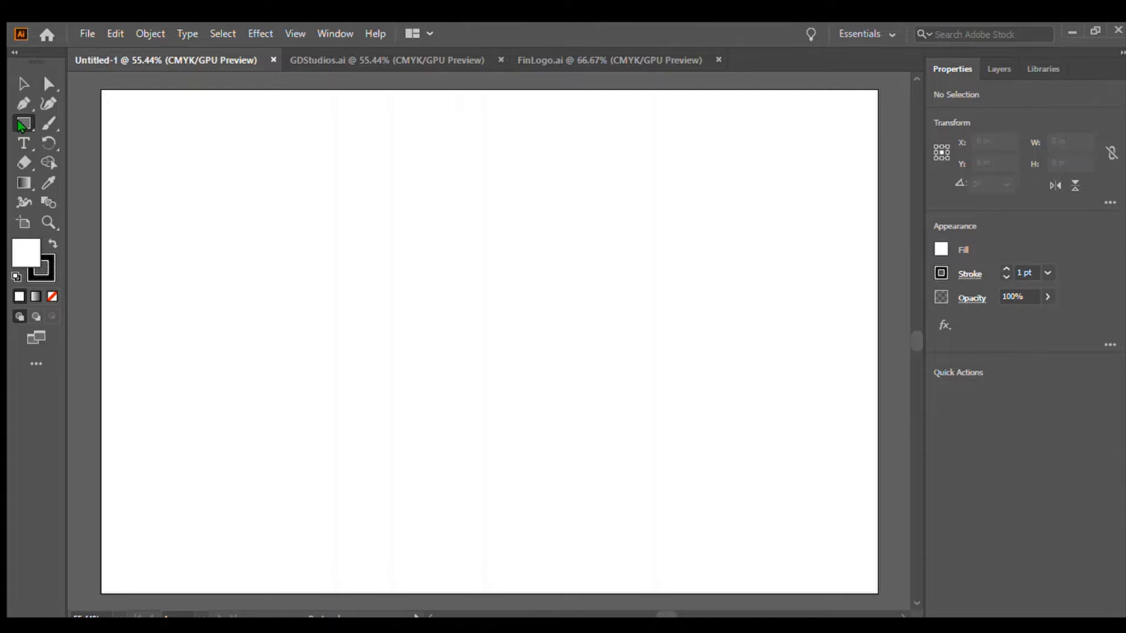
{"action": "left_click", "coordinate": [109, 174]}
{"action": "left_click_drag", "start_coordinate": [373, 256], "coordinate": [468, 325]}
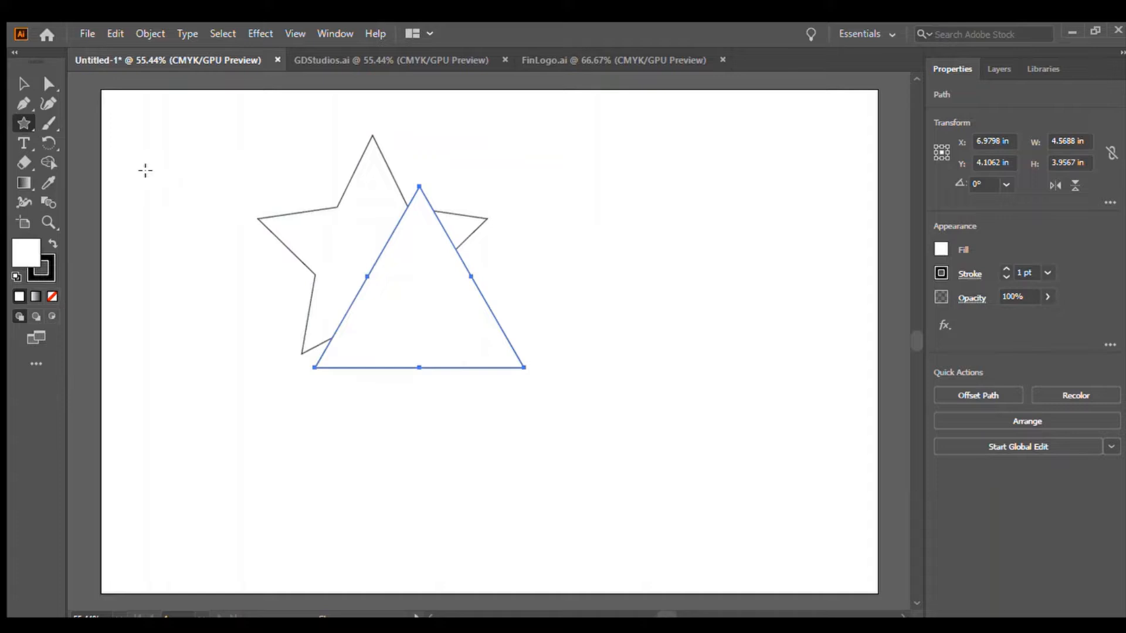
Delete the star shape.
{"action": "left_click", "coordinate": [23, 84]}
{"action": "left_click", "coordinate": [273, 225]}
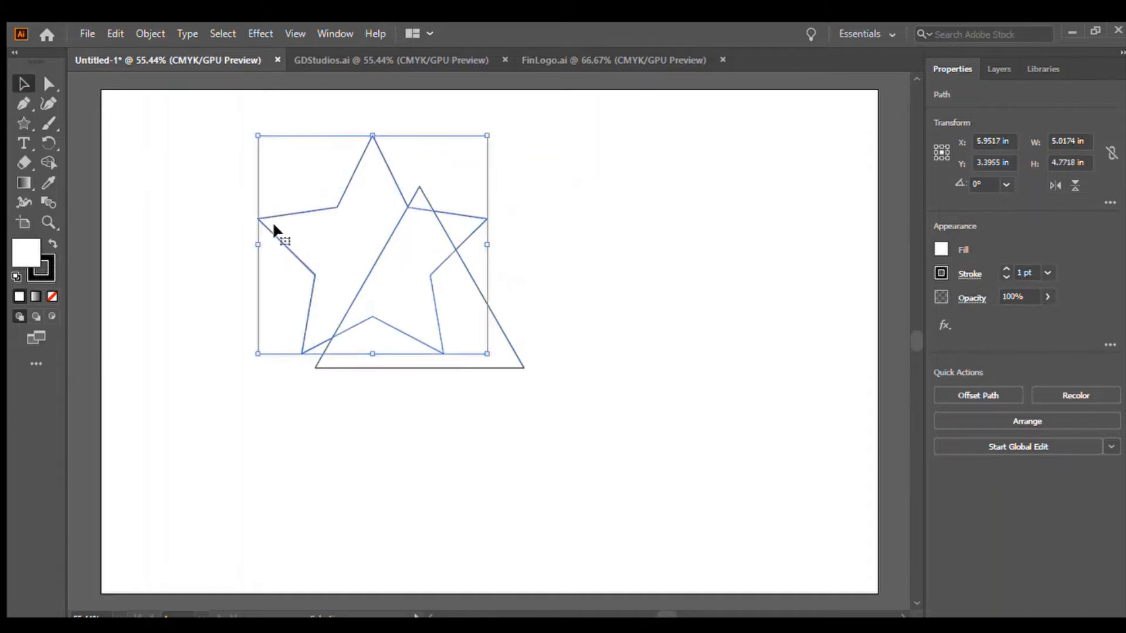
{"action": "key", "text": "Delete"}
Rotate the triangle to an angle of about 13°.
{"action": "left_click", "coordinate": [455, 340]}
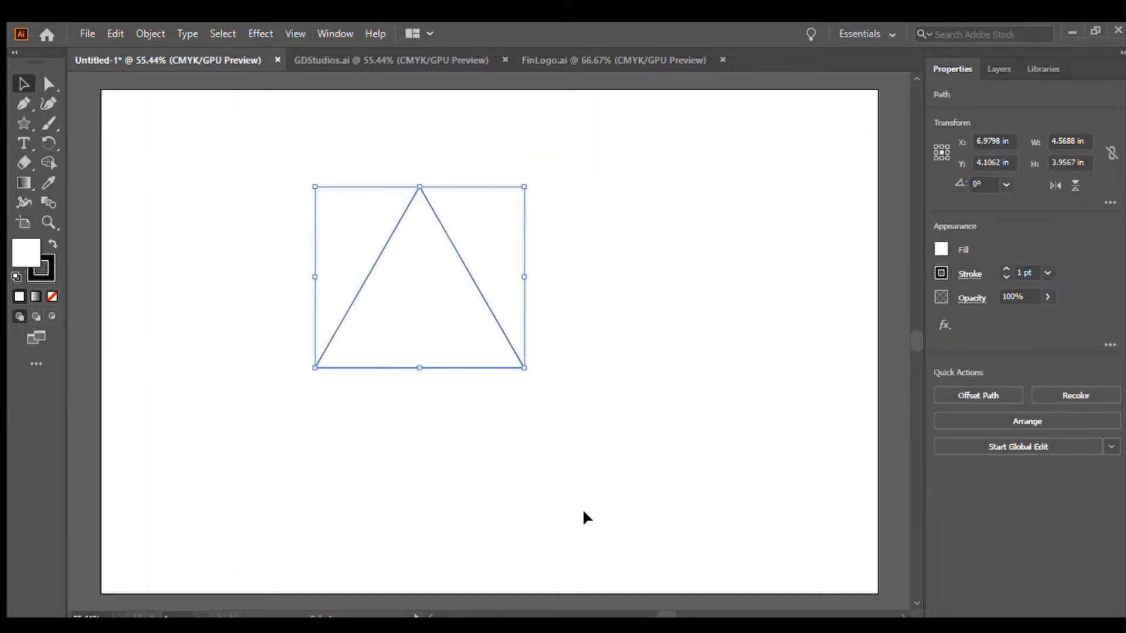
{"action": "left_click", "coordinate": [250, 185]}
{"action": "left_click", "coordinate": [470, 357]}
{"action": "left_click_drag", "start_coordinate": [419, 377], "coordinate": [498, 192]}
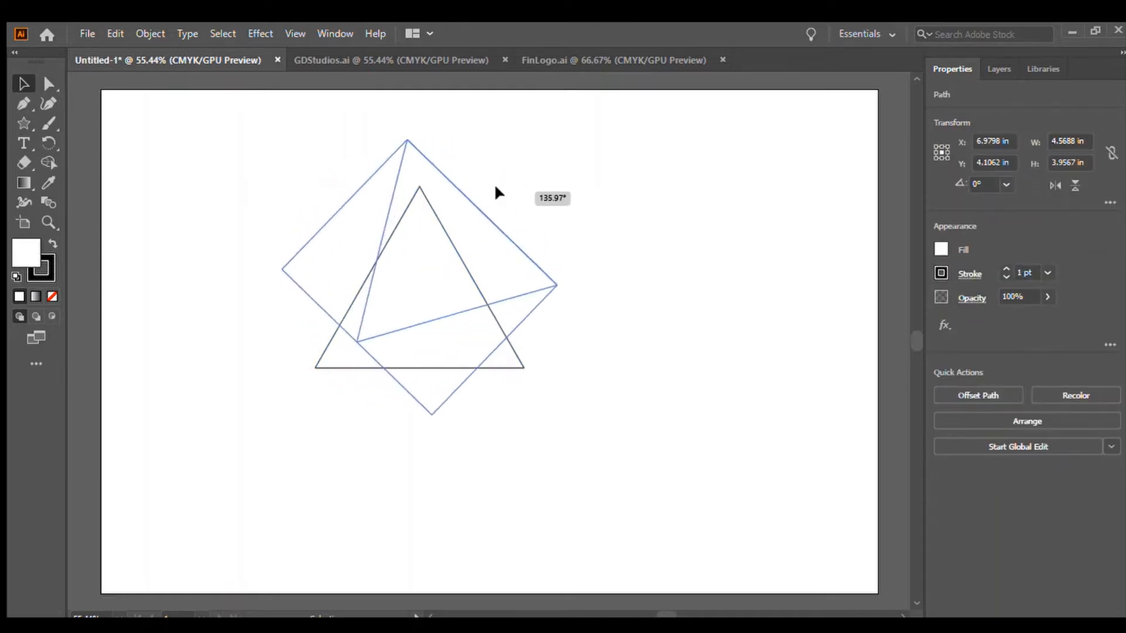
{"action": "left_click_drag", "start_coordinate": [458, 310], "coordinate": [451, 345]}
{"action": "left_click", "coordinate": [49, 143]}
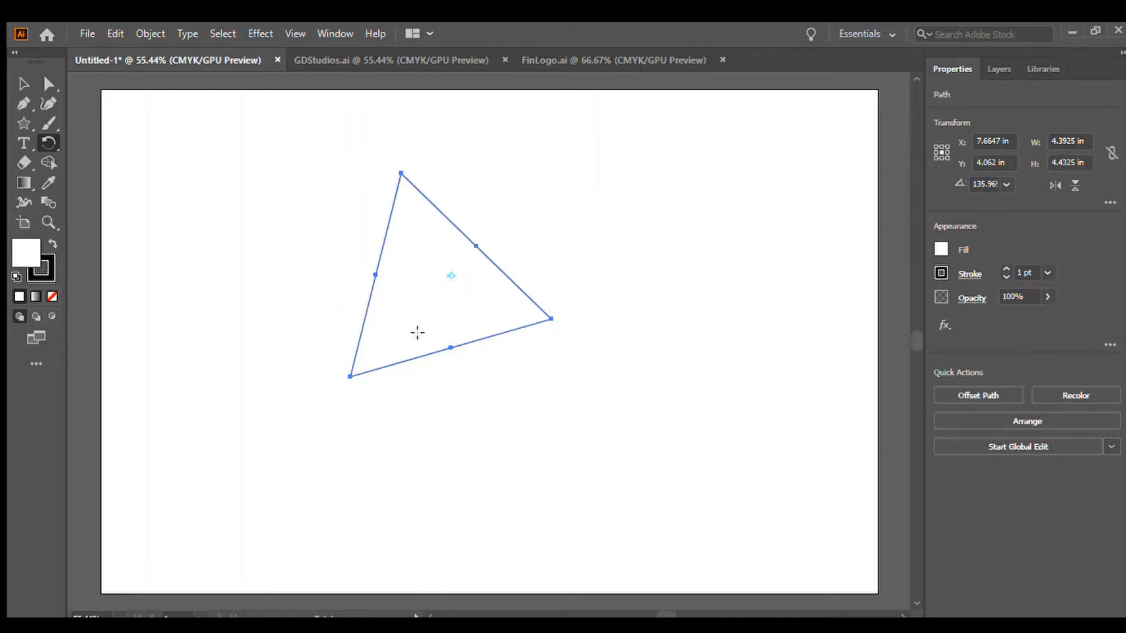
{"action": "left_click_drag", "start_coordinate": [416, 329], "coordinate": [425, 227]}
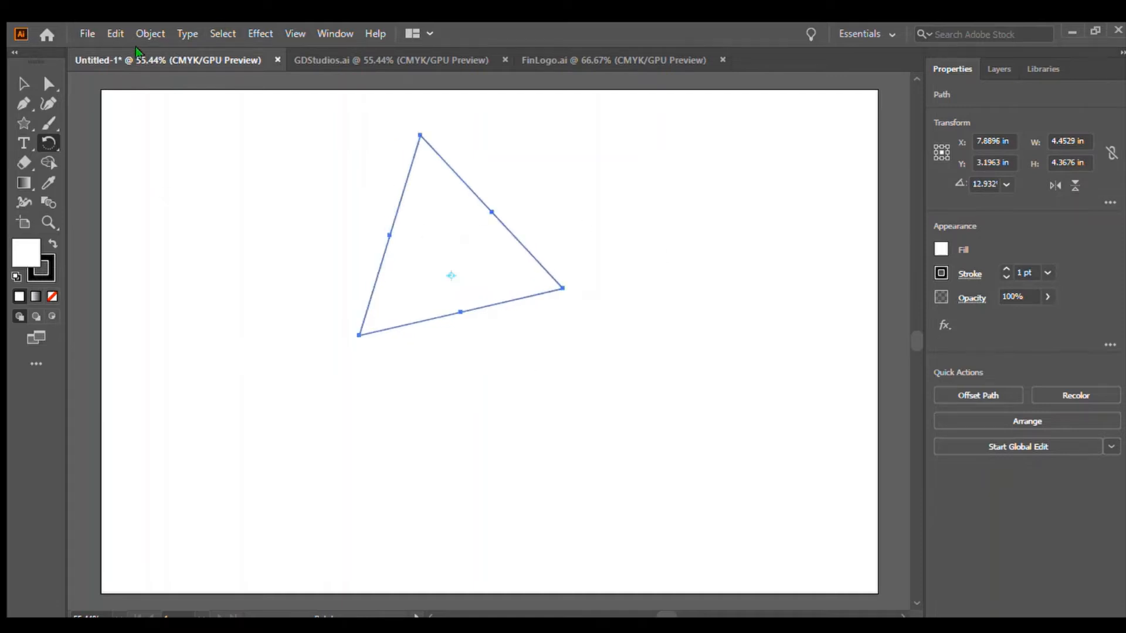
Scale the triangle down to about 1.7 in wide and reposition it slightly.
{"action": "left_click", "coordinate": [23, 83]}
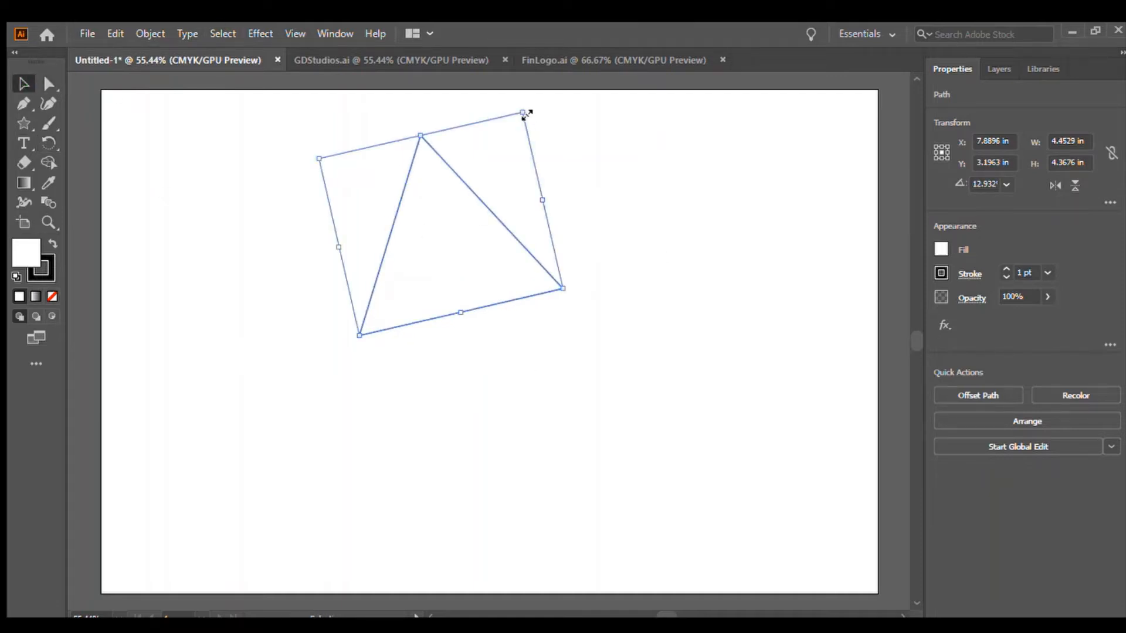
{"action": "left_click_drag", "start_coordinate": [523, 113], "coordinate": [410, 224]}
{"action": "left_click", "coordinate": [609, 234]}
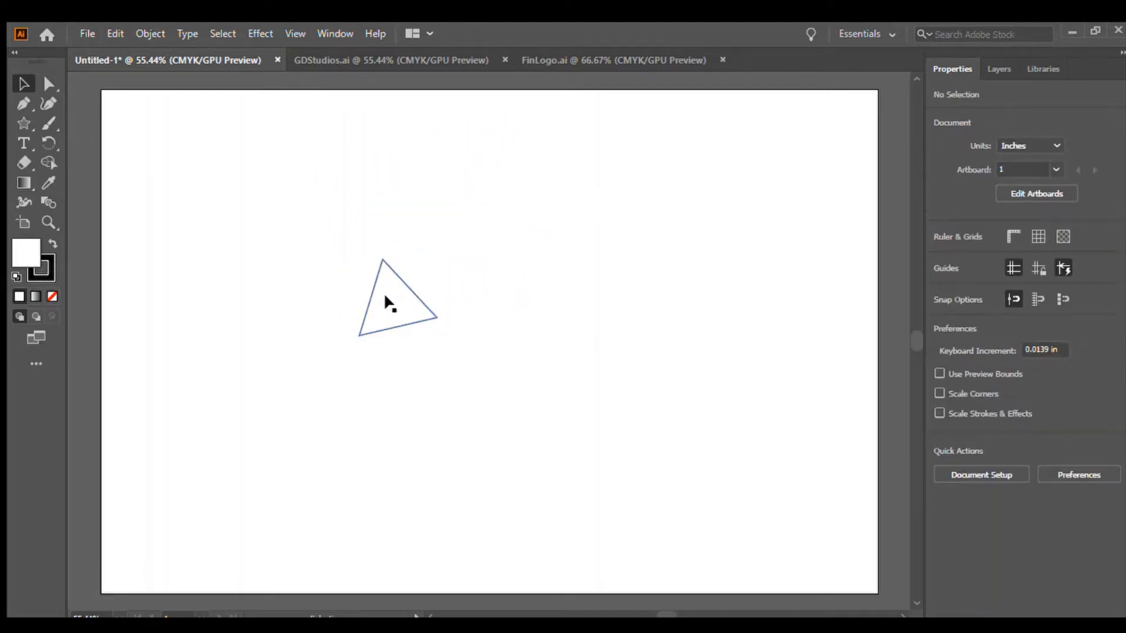
{"action": "left_click_drag", "start_coordinate": [384, 303], "coordinate": [404, 315]}
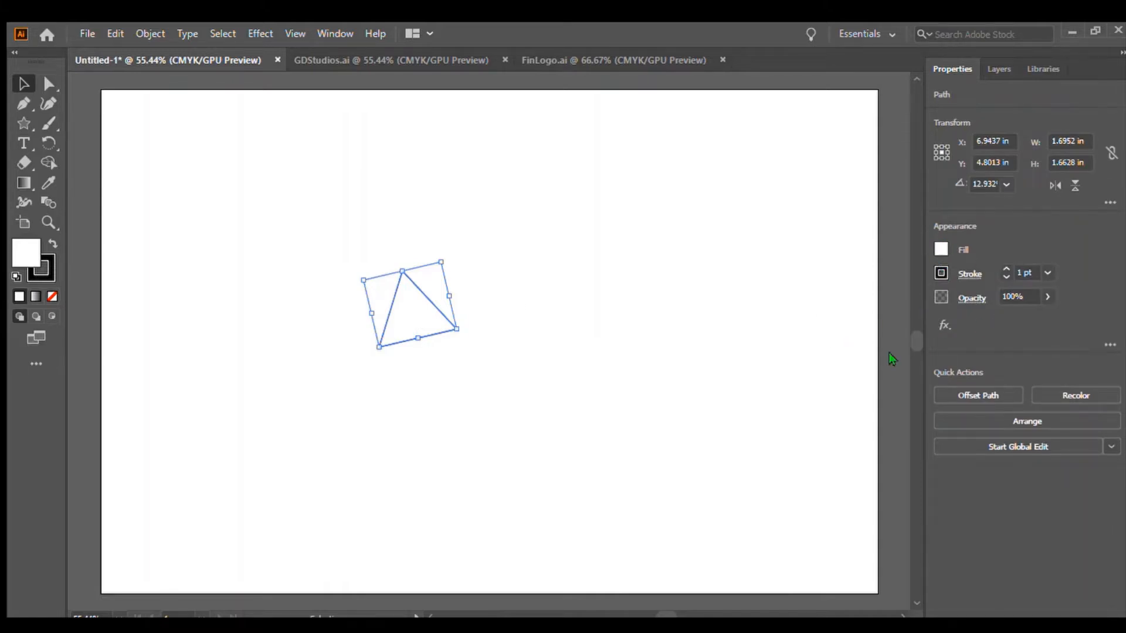
Remove the triangle's stroke and fill it with a yellow sampled by the Eyedropper.
{"action": "key", "text": "slash"}
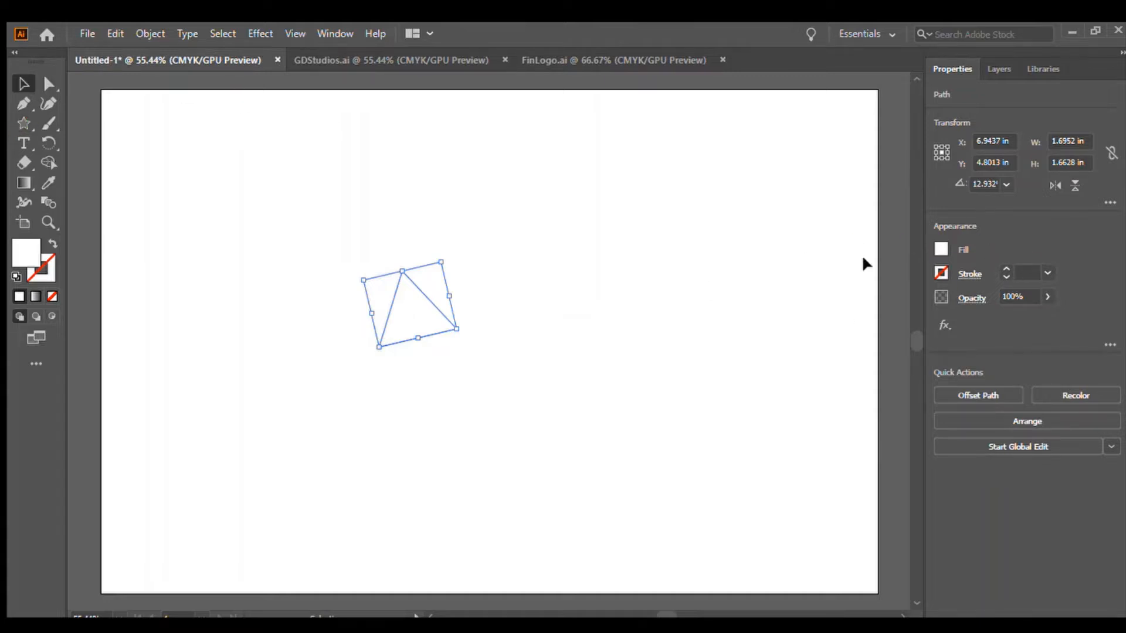
{"action": "key", "text": "i"}
{"action": "left_click", "coordinate": [785, 434]}
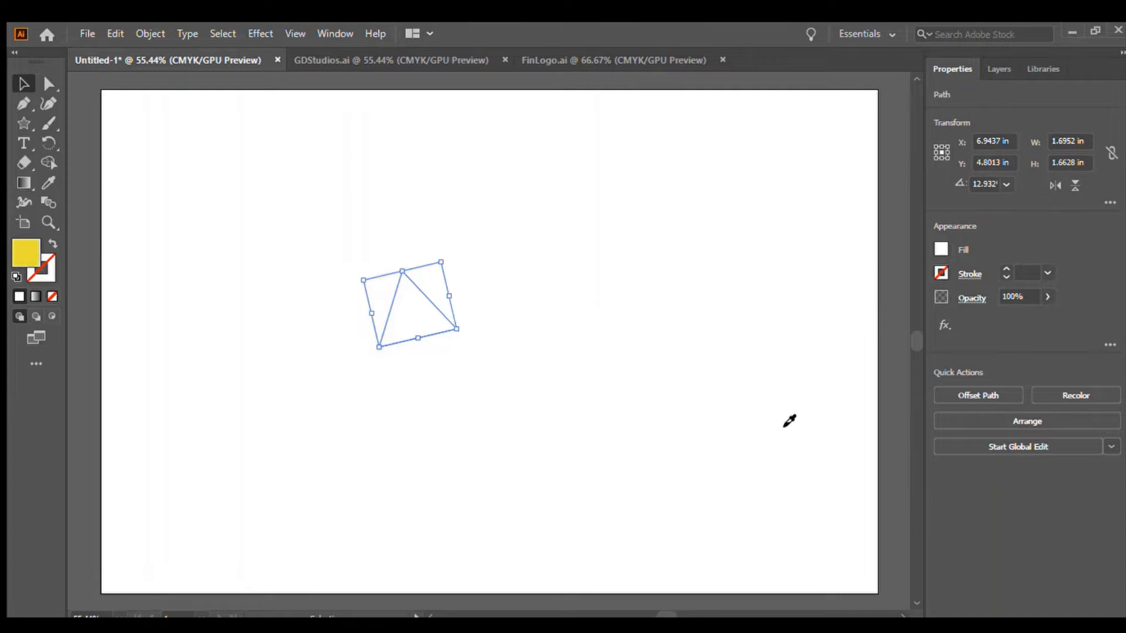
{"action": "left_click", "coordinate": [779, 425]}
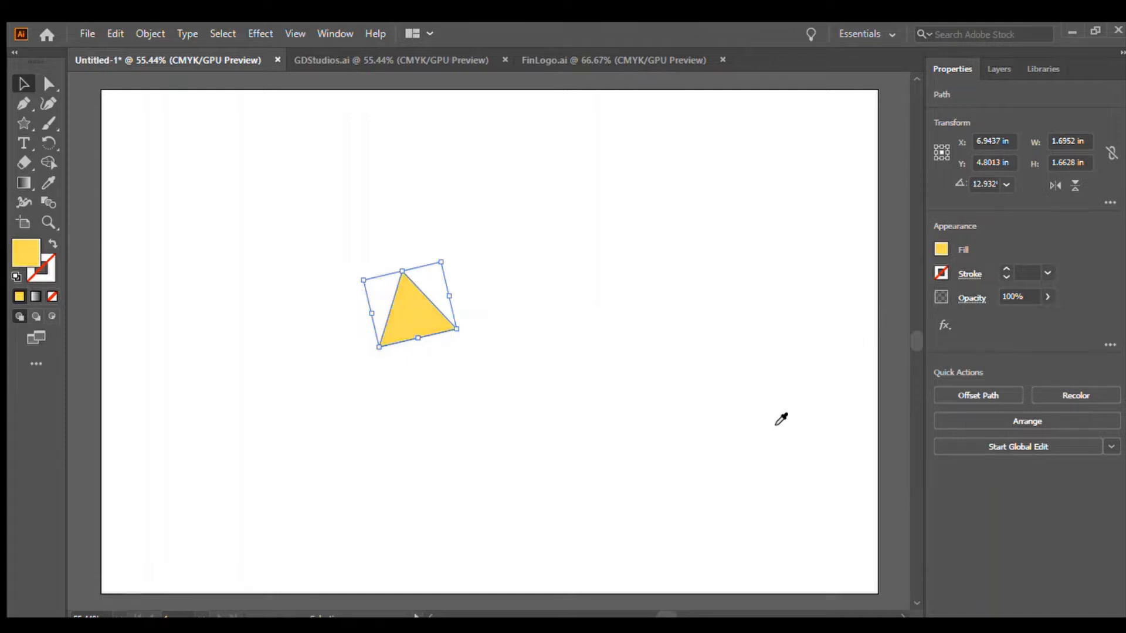
Rotate the triangle to about 137° and place it at the lower left as the pencil tip.
{"action": "key", "text": "v"}
{"action": "left_click", "coordinate": [594, 349]}
{"action": "left_click", "coordinate": [417, 336]}
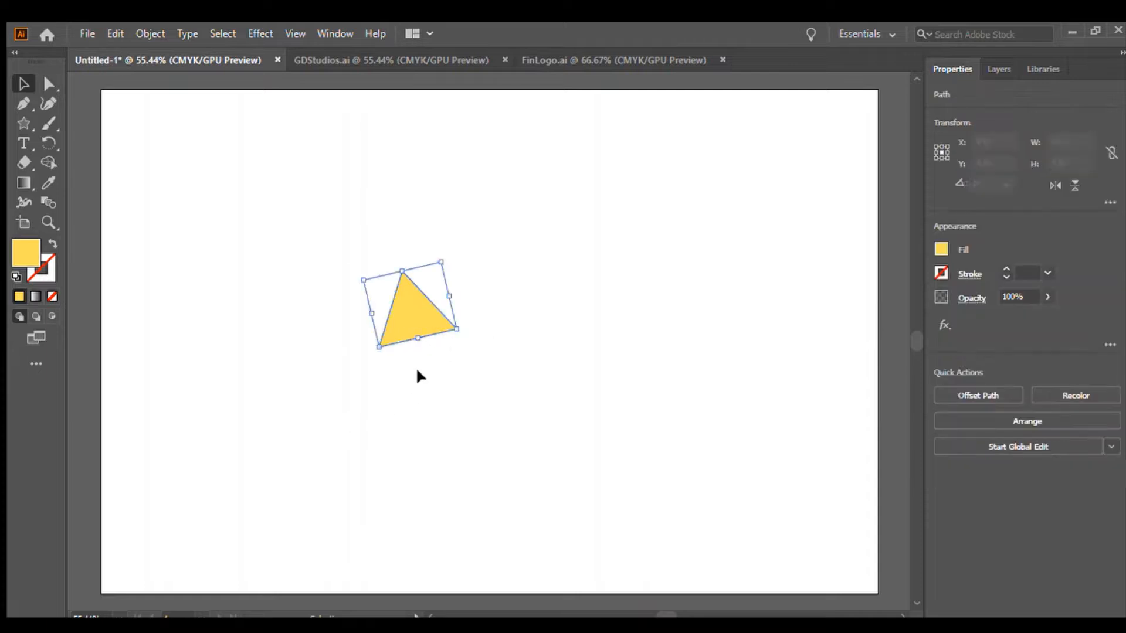
{"action": "left_click", "coordinate": [49, 143]}
{"action": "left_click_drag", "start_coordinate": [421, 328], "coordinate": [324, 417]}
{"action": "left_click", "coordinate": [24, 84]}
{"action": "left_click", "coordinate": [147, 164]}
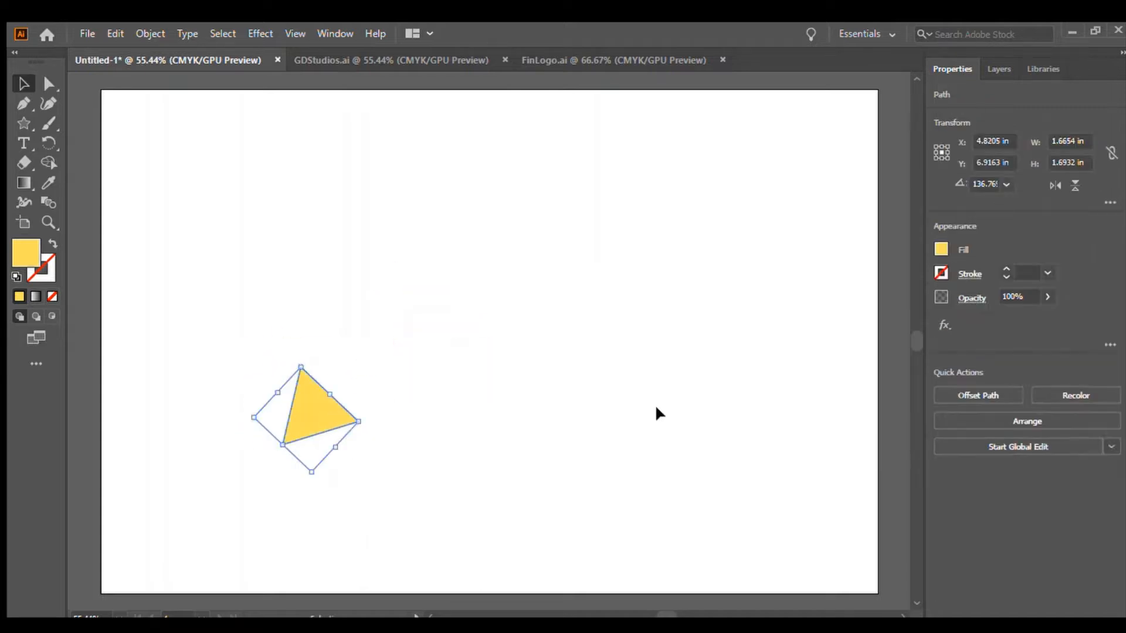
{"action": "left_click", "coordinate": [178, 157]}
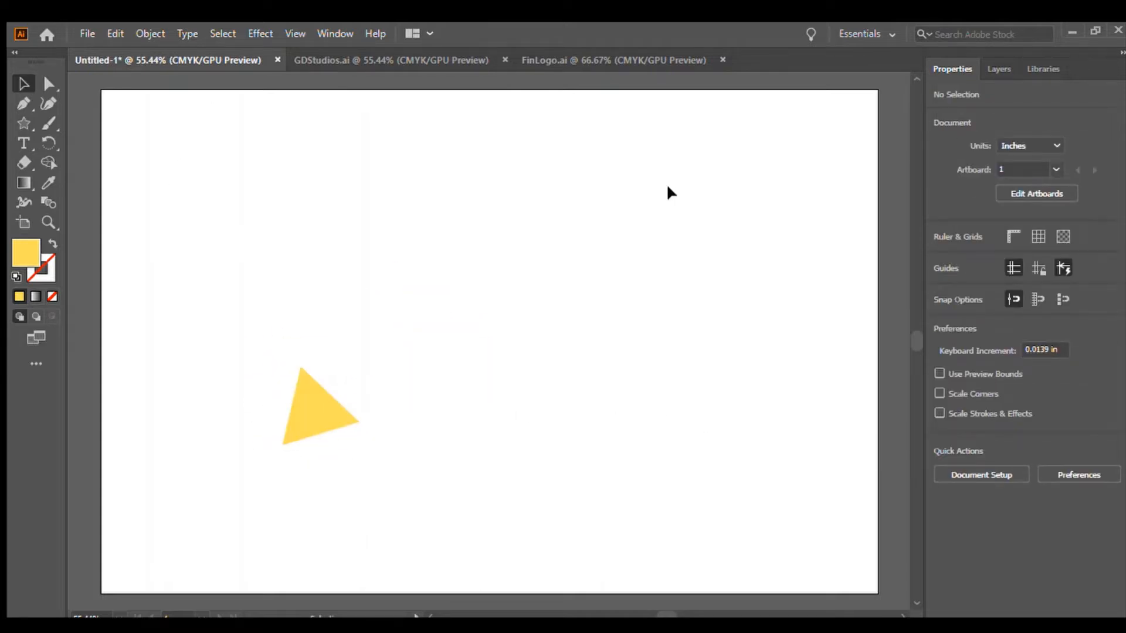
Draw a tall yellow rectangle about 1.7 by 5.3 in for the pencil body.
{"action": "left_click", "coordinate": [22, 124]}
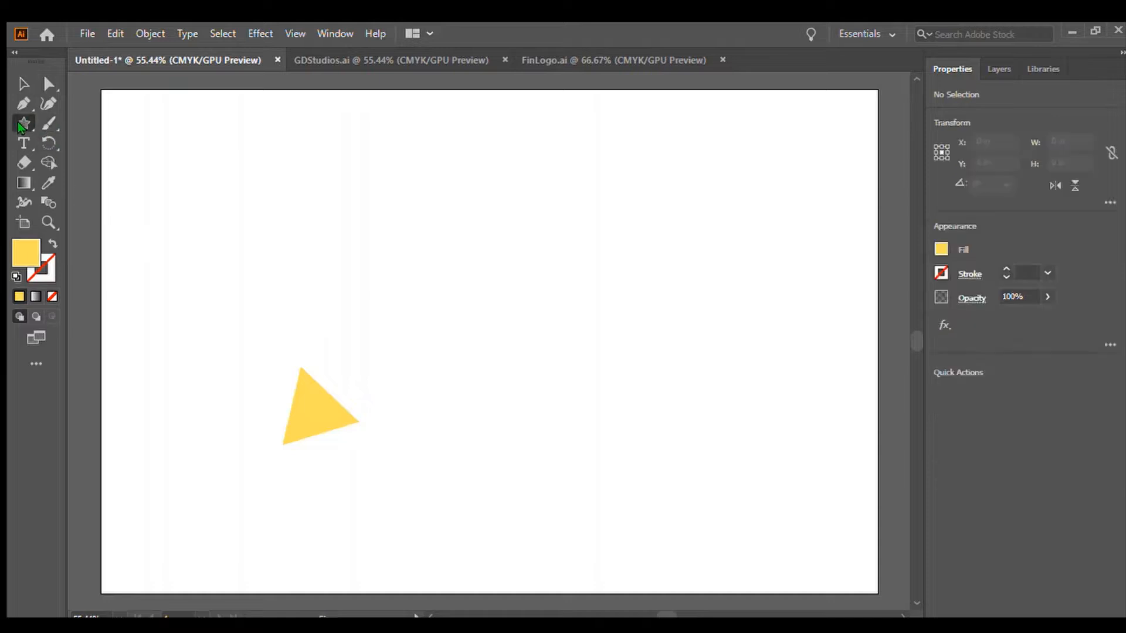
{"action": "key", "text": "m"}
{"action": "left_click_drag", "start_coordinate": [447, 178], "coordinate": [526, 419]}
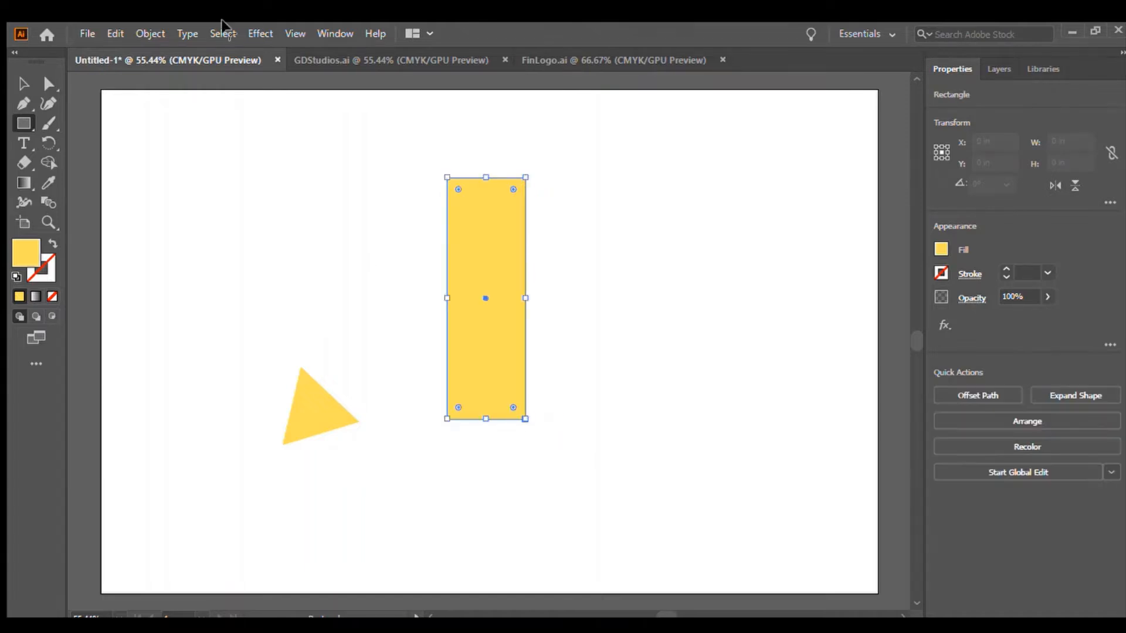
Rotate the rectangle to about 325° so it slants toward the triangle.
{"action": "left_click", "coordinate": [24, 84]}
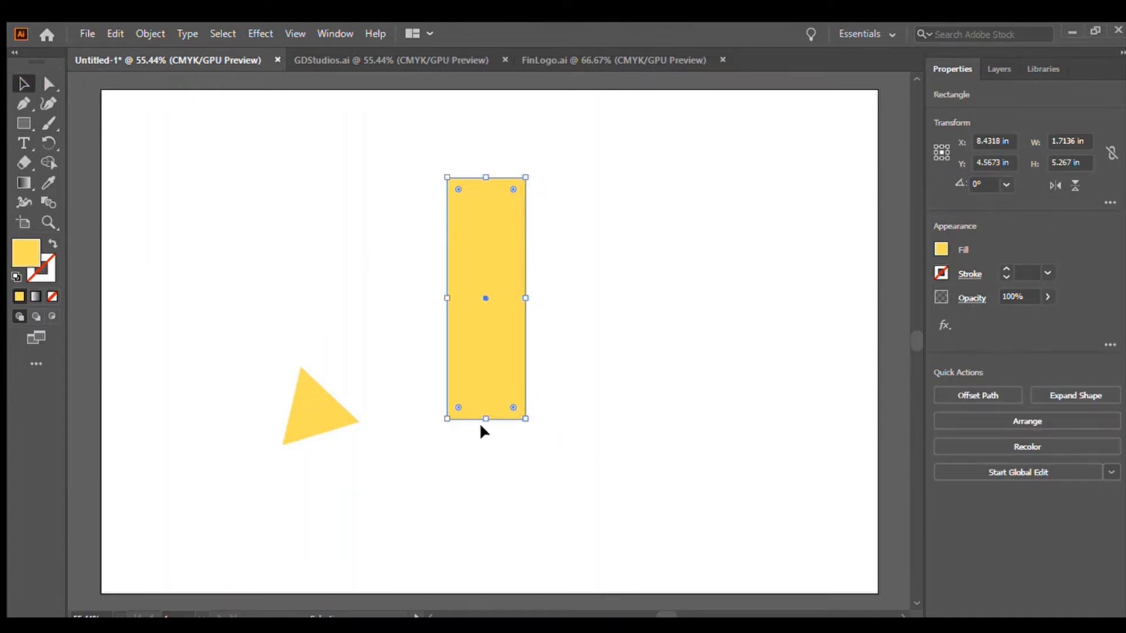
{"action": "left_click", "coordinate": [49, 142]}
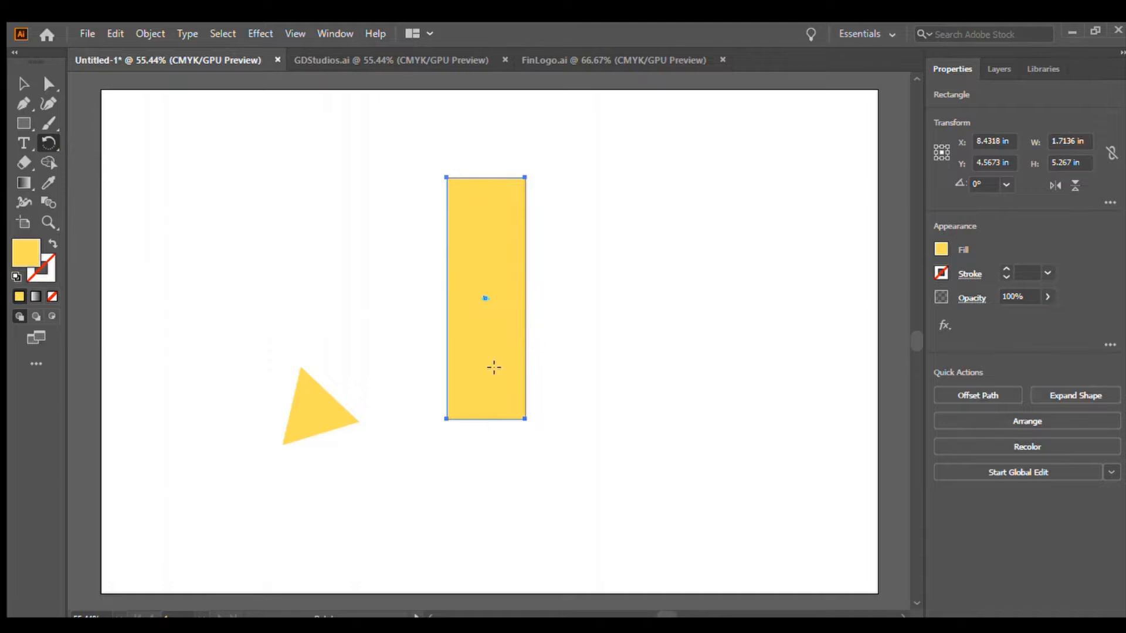
{"action": "left_click_drag", "start_coordinate": [492, 369], "coordinate": [361, 354]}
{"action": "left_click", "coordinate": [21, 85]}
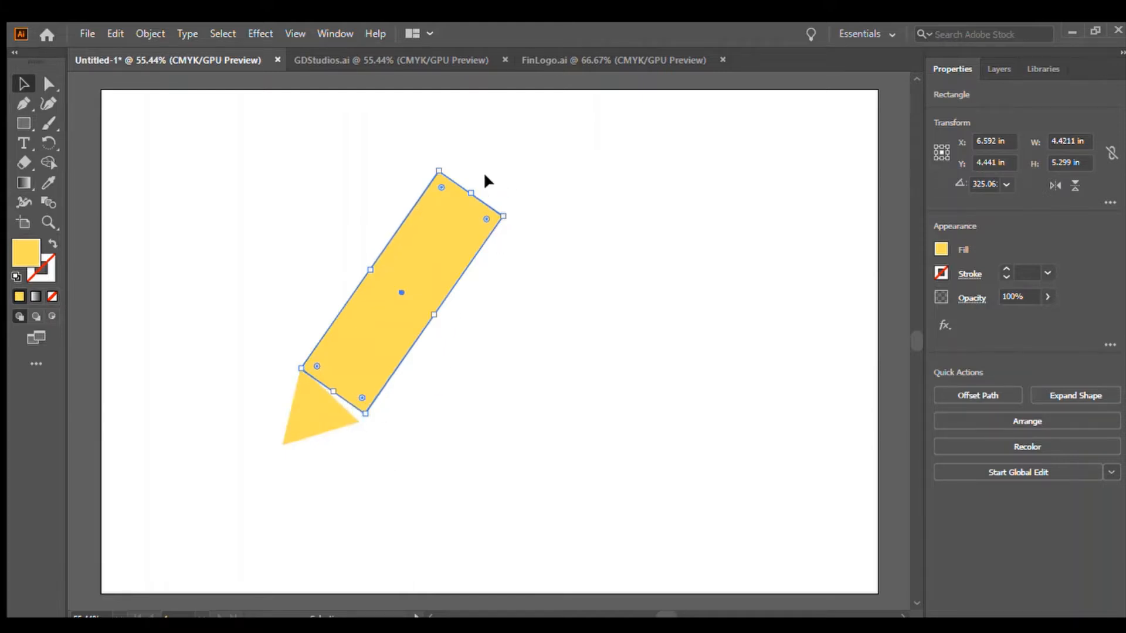
Adjust the rectangle's rotation to about 319° and move it so its end meets the triangle.
{"action": "left_click_drag", "start_coordinate": [474, 179], "coordinate": [483, 190]}
{"action": "left_click_drag", "start_coordinate": [346, 357], "coordinate": [348, 368]}
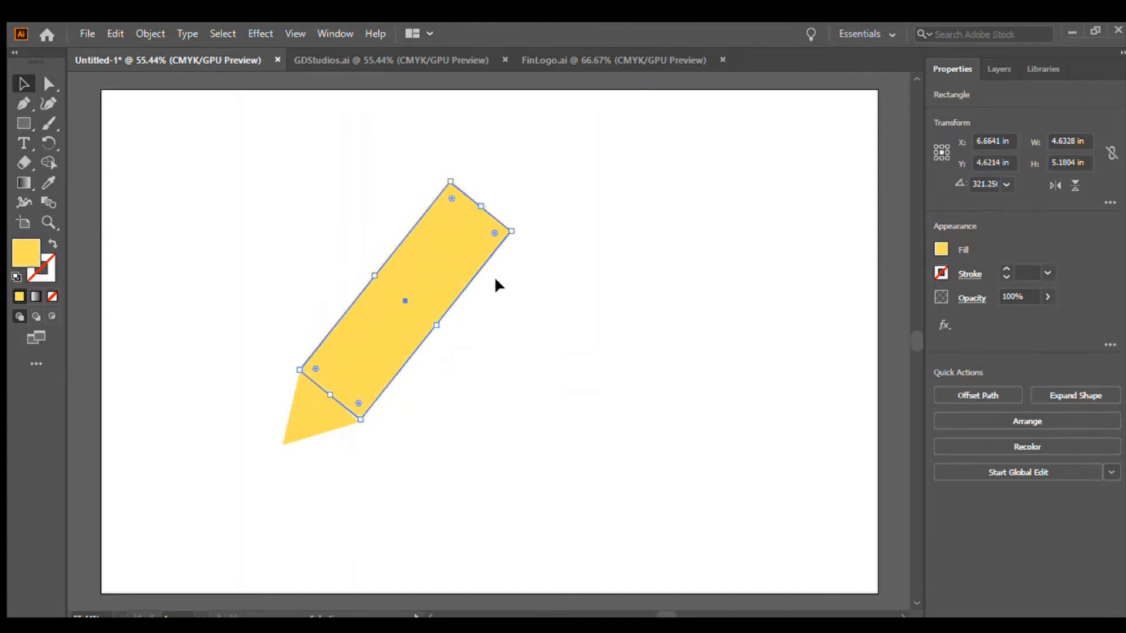
{"action": "left_click_drag", "start_coordinate": [485, 199], "coordinate": [486, 212]}
{"action": "left_click", "coordinate": [595, 285]}
{"action": "left_click_drag", "start_coordinate": [370, 350], "coordinate": [367, 361]}
{"action": "left_click", "coordinate": [511, 376]}
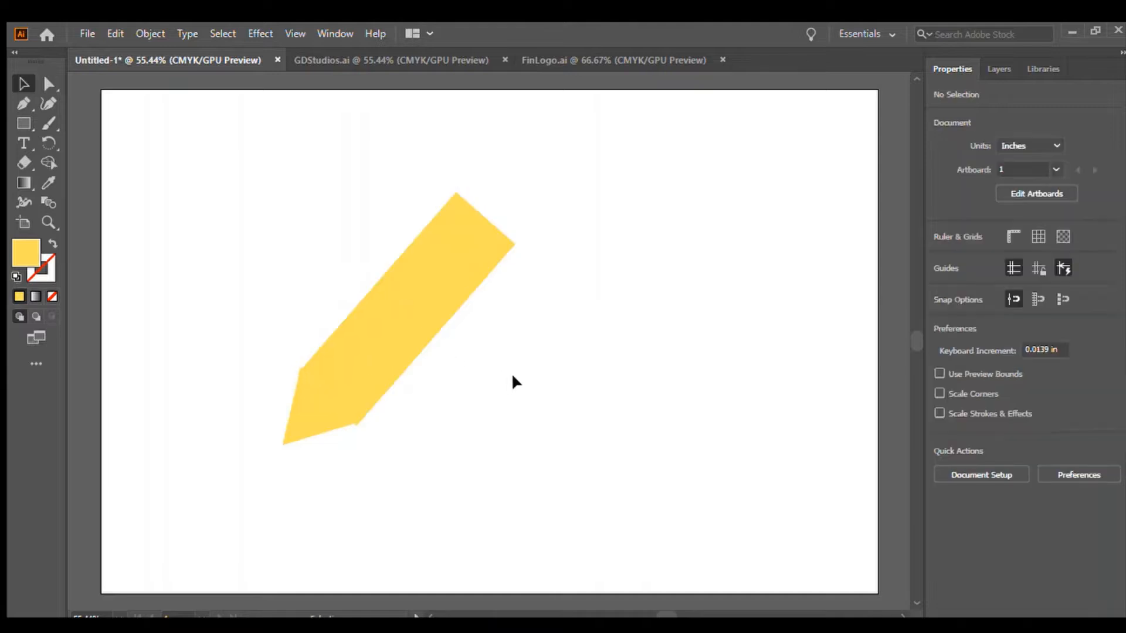
Change the pencil body rectangle's fill to a brighter yellow.
{"action": "left_click", "coordinate": [323, 392]}
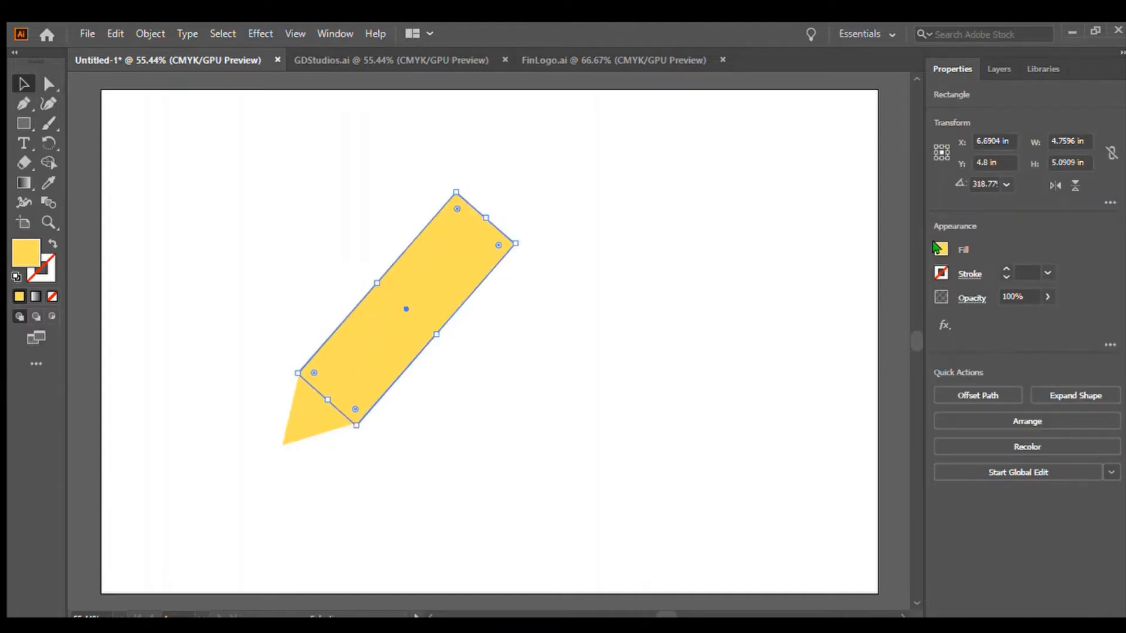
{"action": "left_click", "coordinate": [867, 349]}
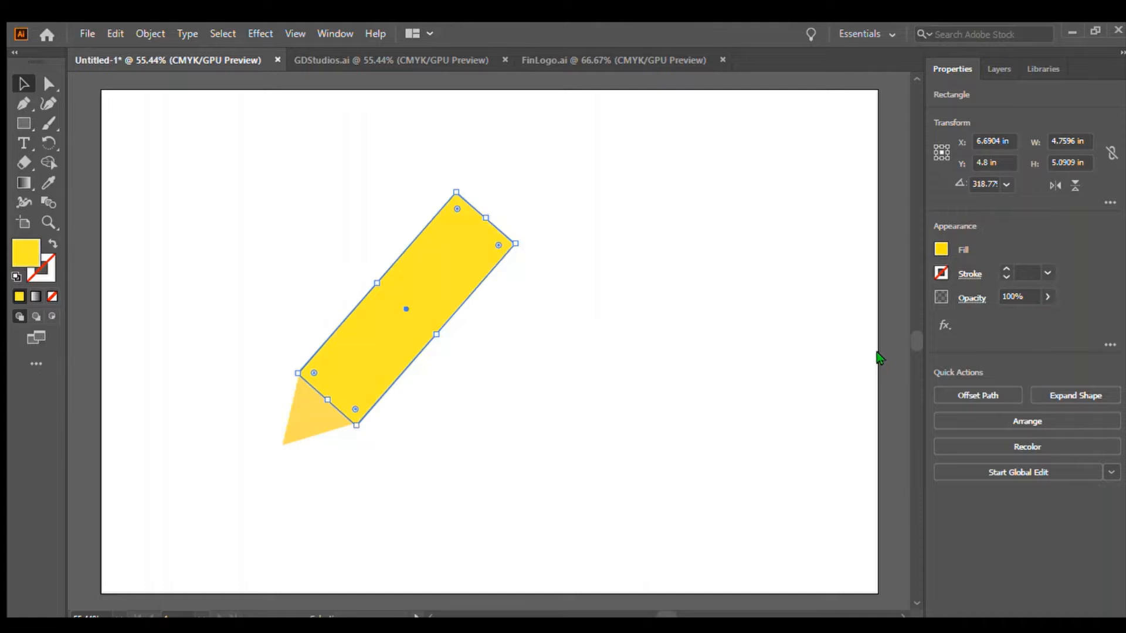
{"action": "left_click", "coordinate": [658, 343]}
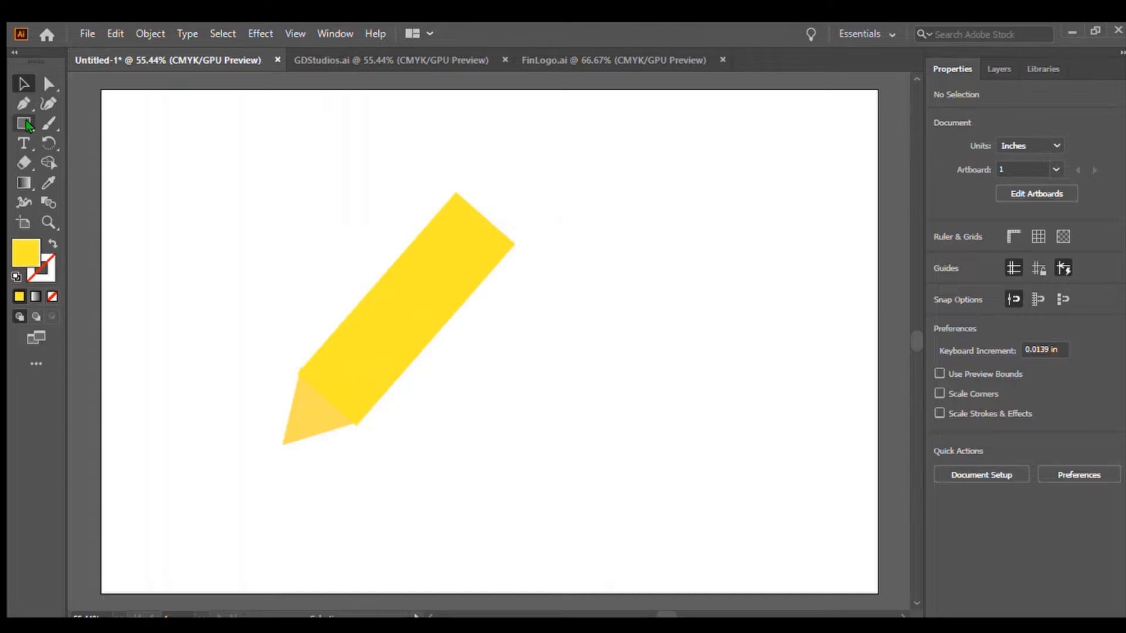
Copy the pencil body rectangle and paste a duplicate.
{"action": "left_click", "coordinate": [426, 306]}
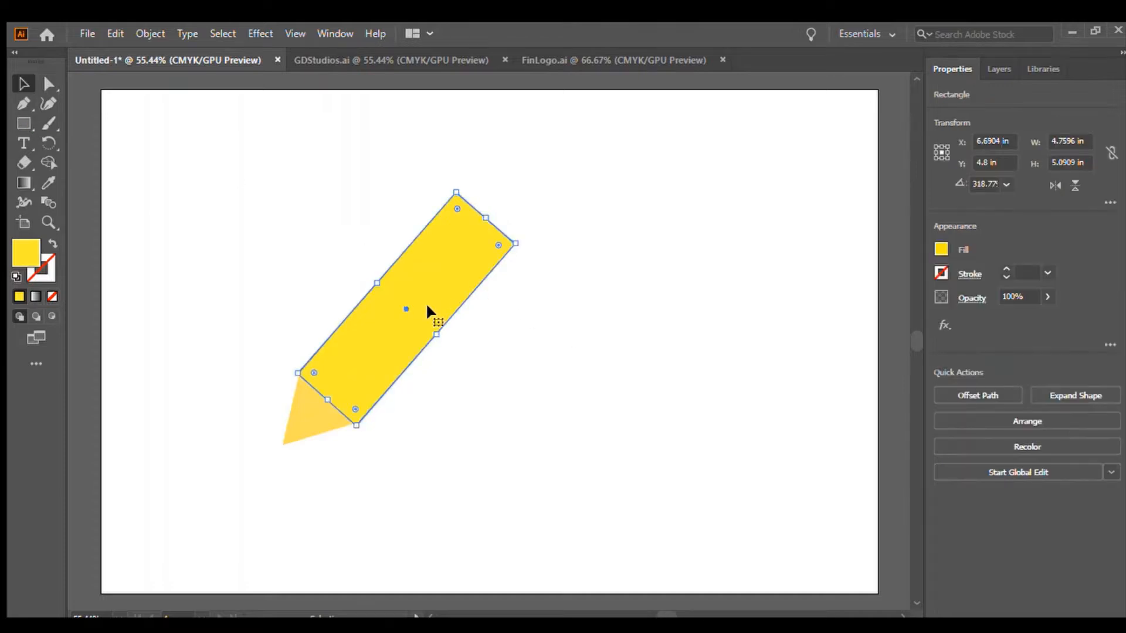
{"action": "key", "text": "a"}
{"action": "key", "text": "v"}
{"action": "key", "text": "a"}
{"action": "key", "text": "ctrl+v"}
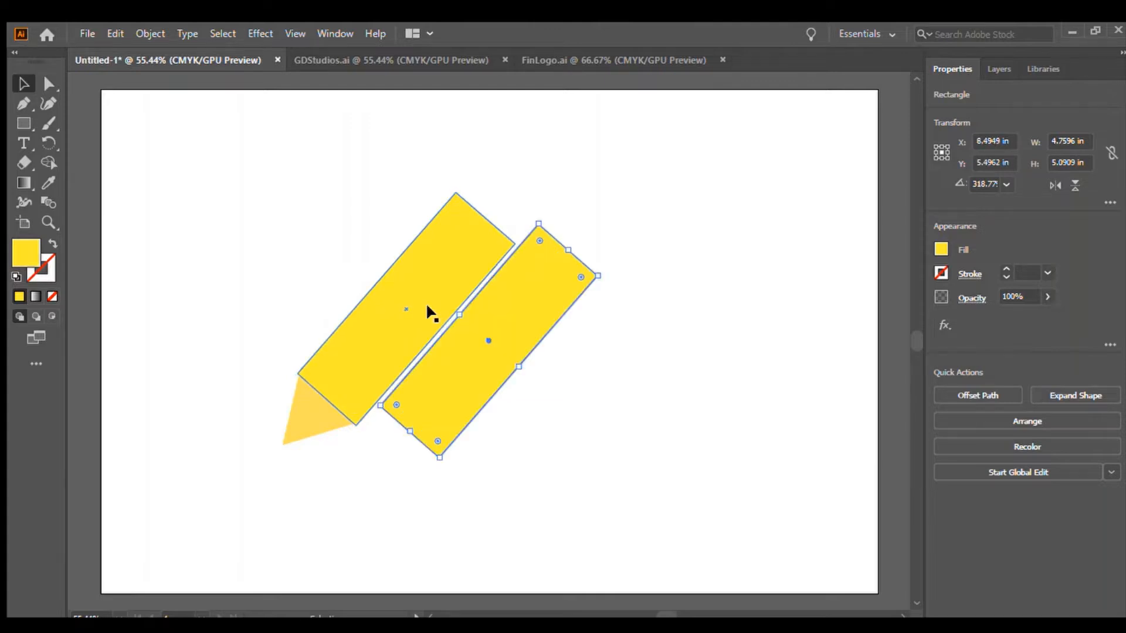
Align the duplicate over the body and shrink it to a narrow strip along the body's right edge.
{"action": "left_click_drag", "start_coordinate": [468, 382], "coordinate": [384, 354]}
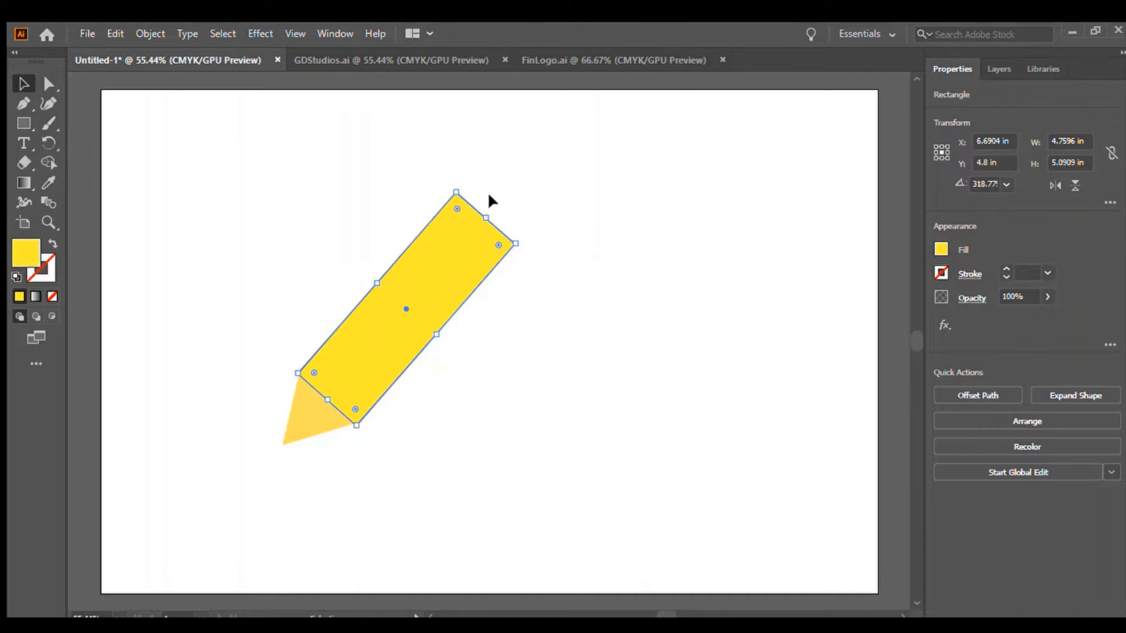
{"action": "left_click_drag", "start_coordinate": [375, 284], "coordinate": [416, 327]}
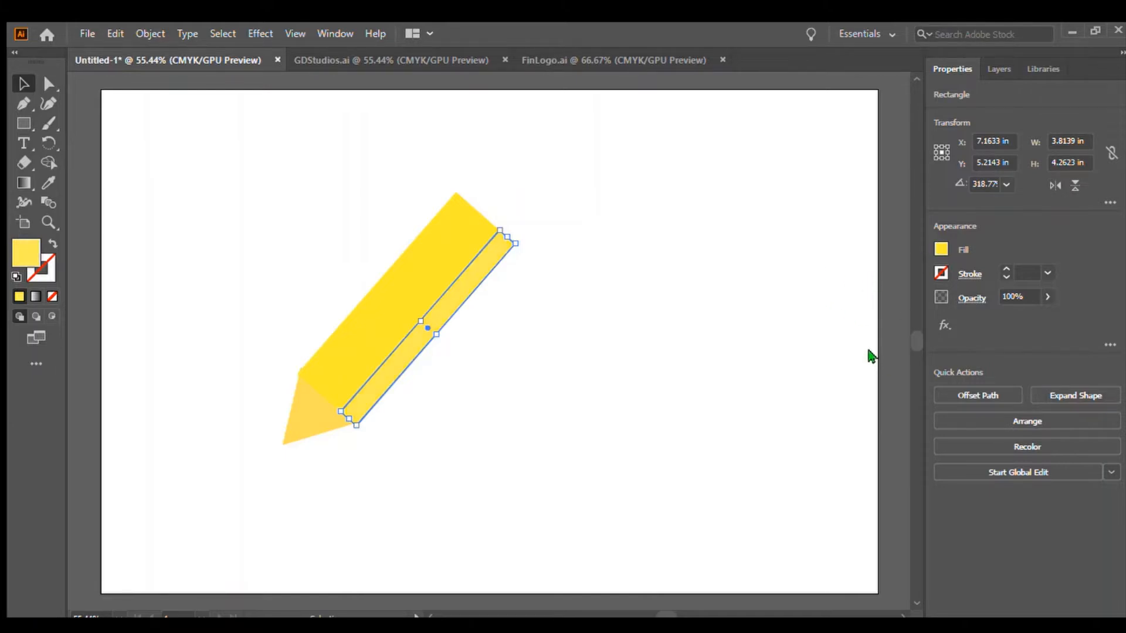
{"action": "left_click", "coordinate": [508, 486]}
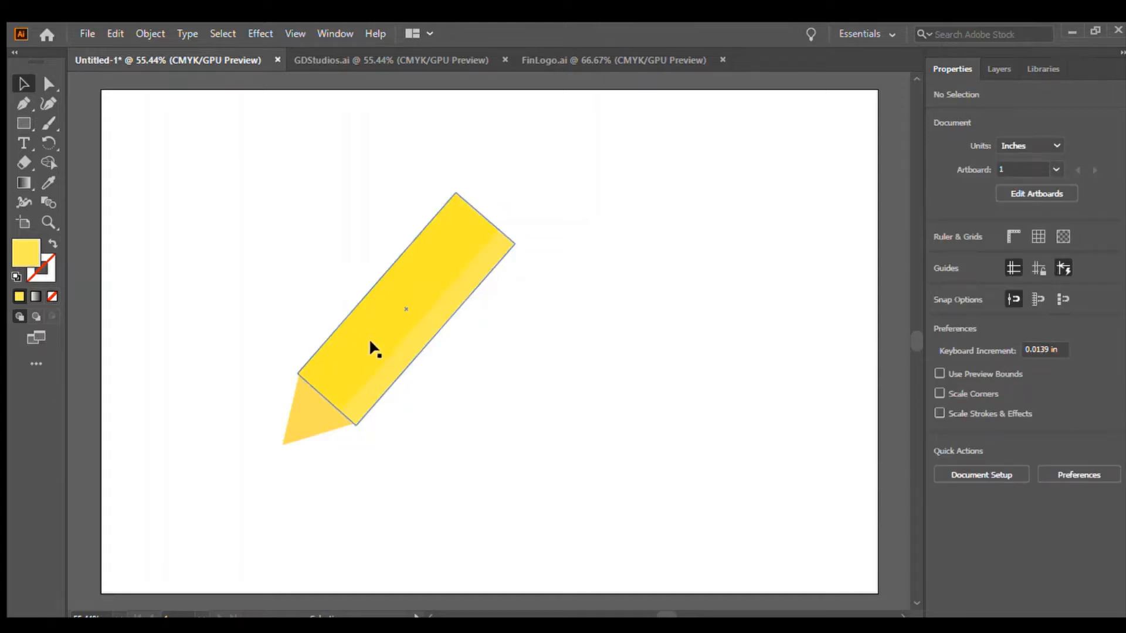
Nudge the highlight strip slightly to sit flush along the body's edge.
{"action": "mouse_move", "coordinate": [384, 369]}
{"action": "left_mouse_down"}
{"action": "mouse_move", "coordinate": [412, 313]}
{"action": "mouse_move", "coordinate": [449, 279]}
{"action": "mouse_move", "coordinate": [371, 371]}
{"action": "left_mouse_up"}
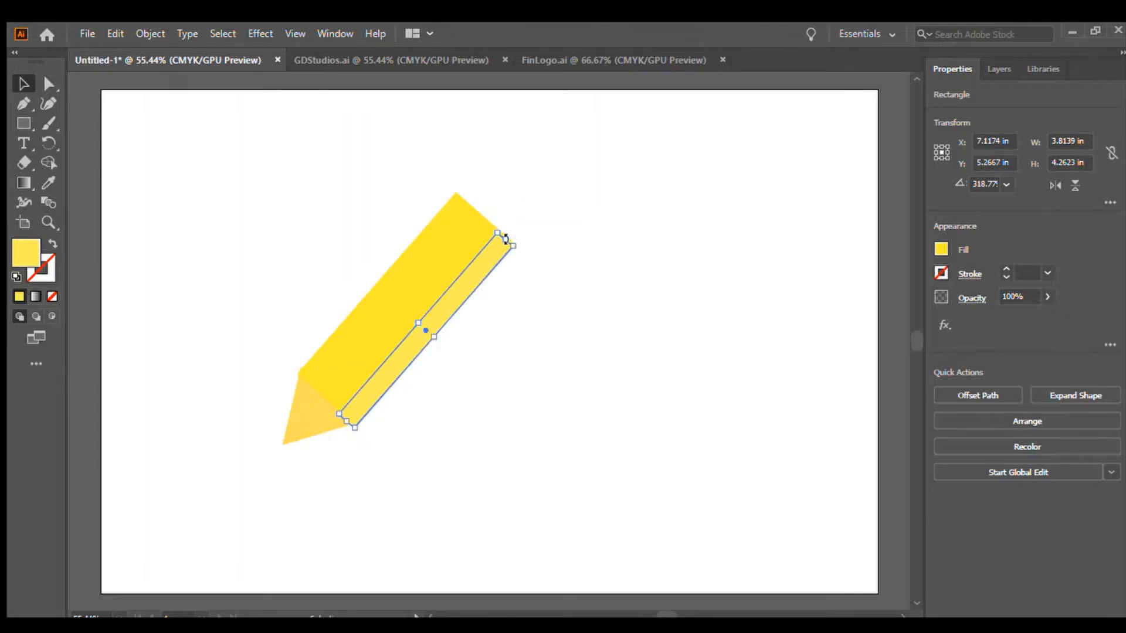
{"action": "mouse_move", "coordinate": [383, 374]}
{"action": "left_mouse_down"}
{"action": "mouse_move", "coordinate": [399, 356]}
{"action": "mouse_move", "coordinate": [377, 372]}
{"action": "left_mouse_up"}
{"action": "left_click", "coordinate": [507, 410]}
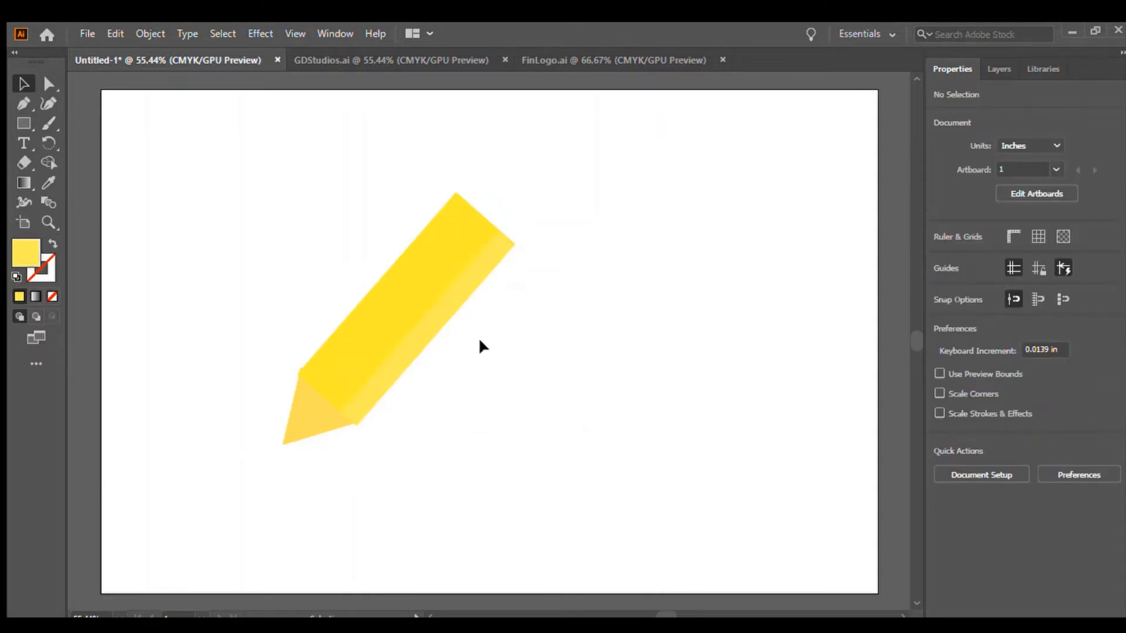
{"action": "left_click", "coordinate": [418, 333]}
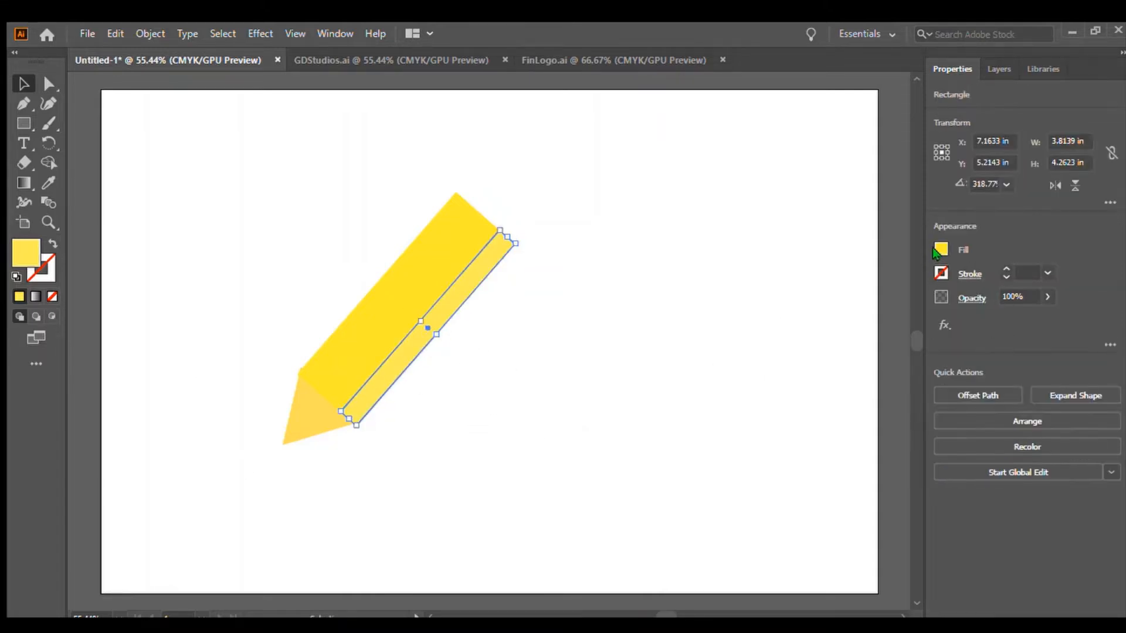
{"action": "left_click", "coordinate": [803, 522]}
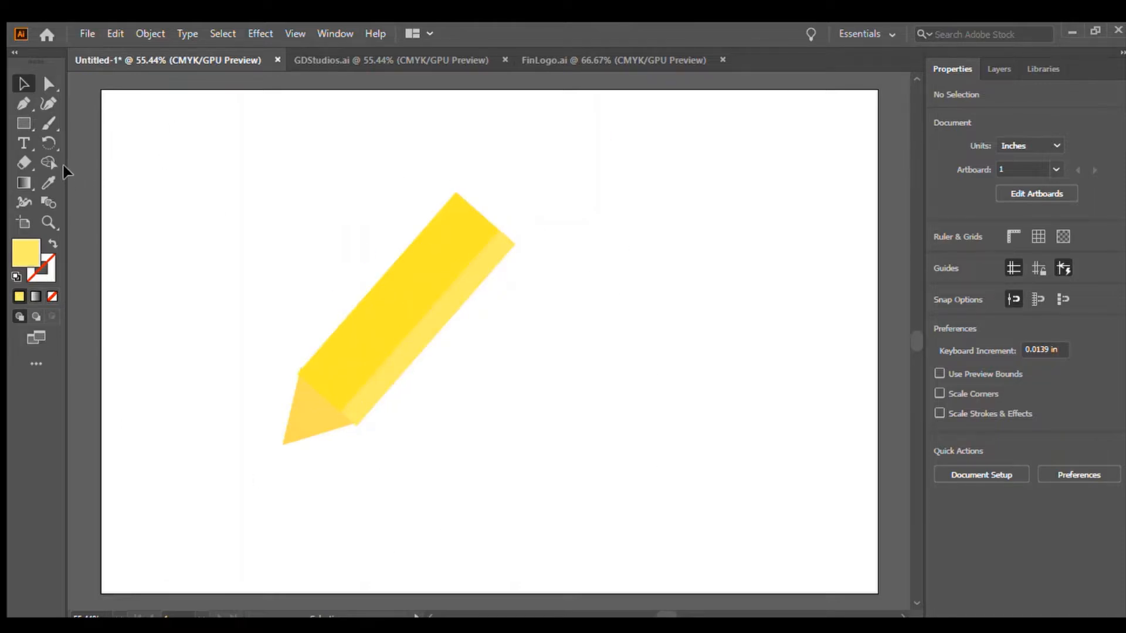
{"action": "left_click", "coordinate": [25, 123]}
{"action": "key", "text": "v"}
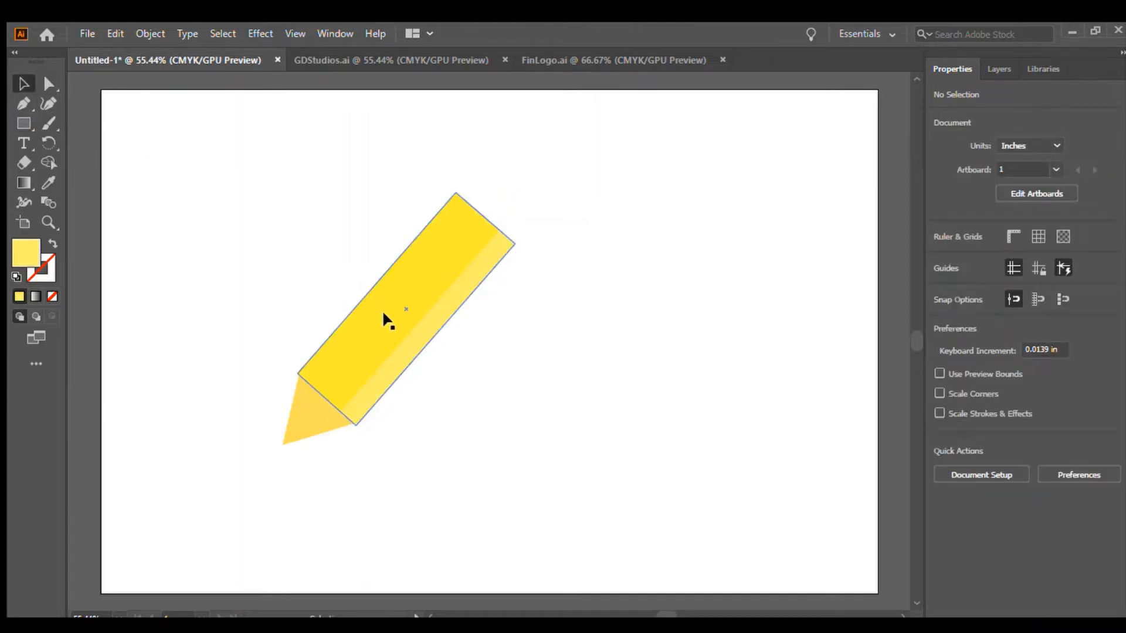
Paste a duplicate of the pencil body and shrink it into a short cap at the pencil's top end.
{"action": "left_click", "coordinate": [384, 320]}
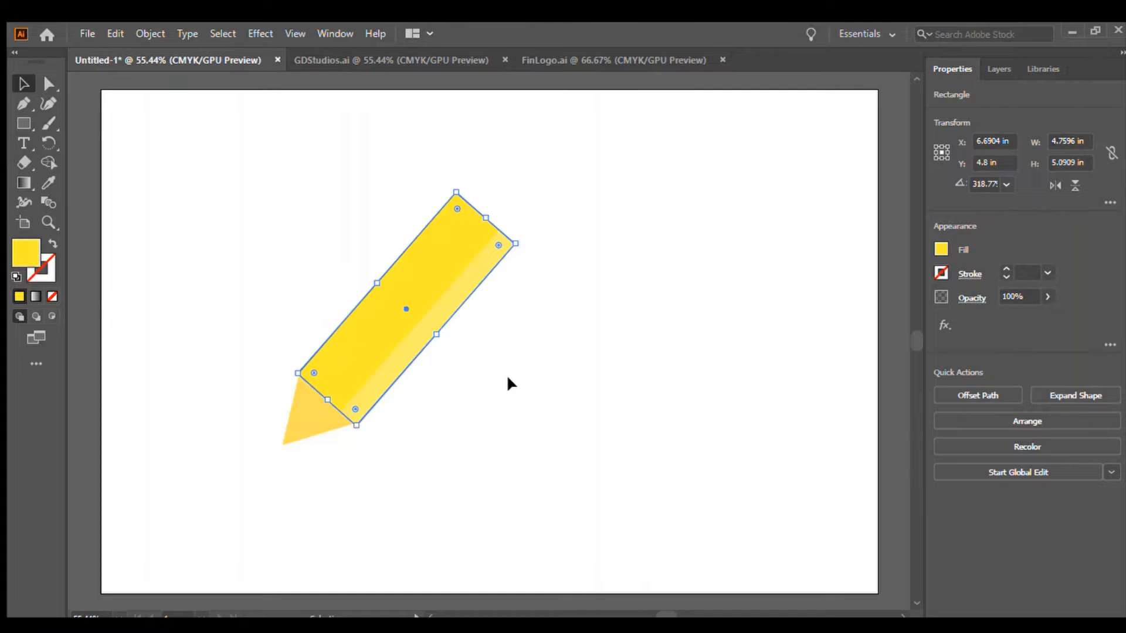
{"action": "key", "text": "a"}
{"action": "key", "text": "v"}
{"action": "key", "text": "ctrl+v"}
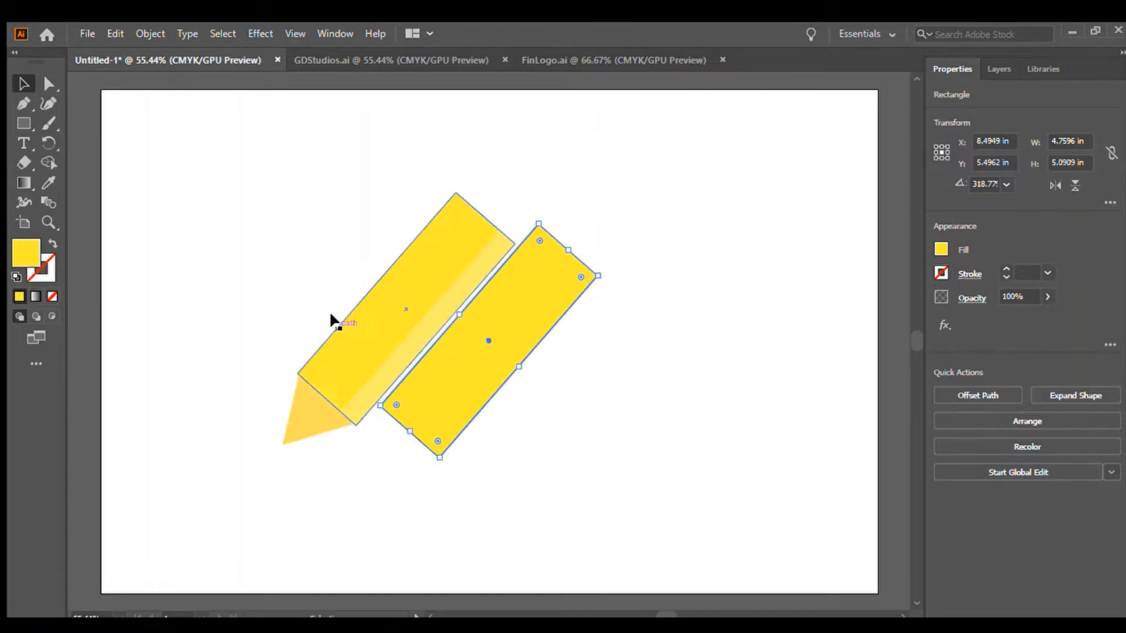
{"action": "mouse_move", "coordinate": [492, 378]}
{"action": "left_mouse_down"}
{"action": "mouse_move", "coordinate": [547, 258]}
{"action": "mouse_move", "coordinate": [512, 171]}
{"action": "mouse_move", "coordinate": [525, 164]}
{"action": "left_mouse_up"}
{"action": "left_click_drag", "start_coordinate": [913, 335], "coordinate": [912, 333]}
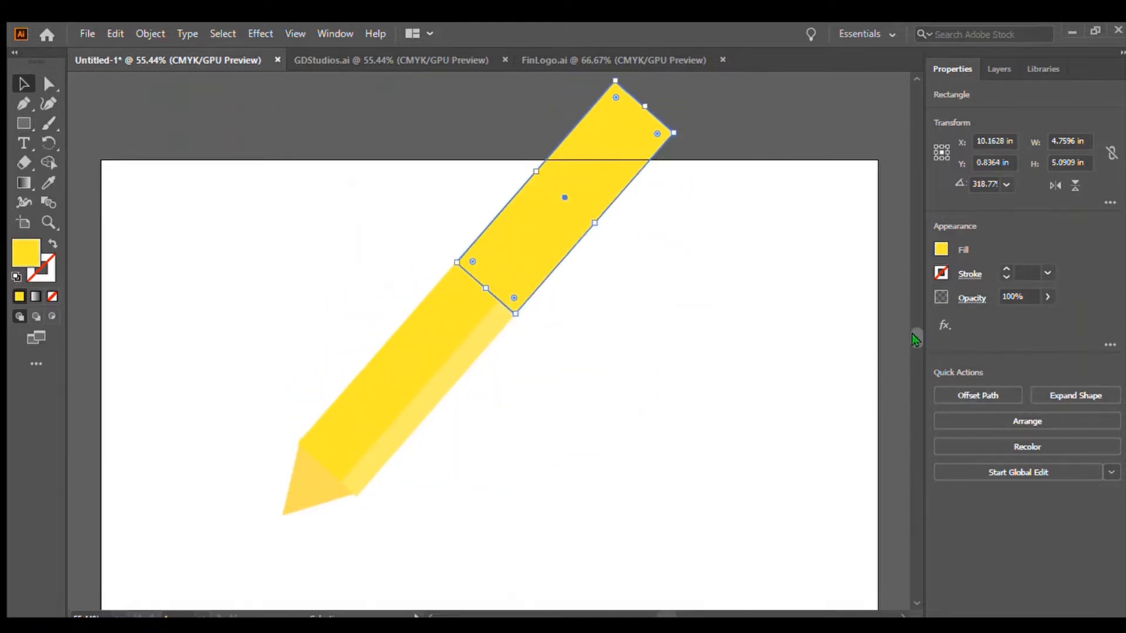
{"action": "left_click_drag", "start_coordinate": [645, 107], "coordinate": [501, 259]}
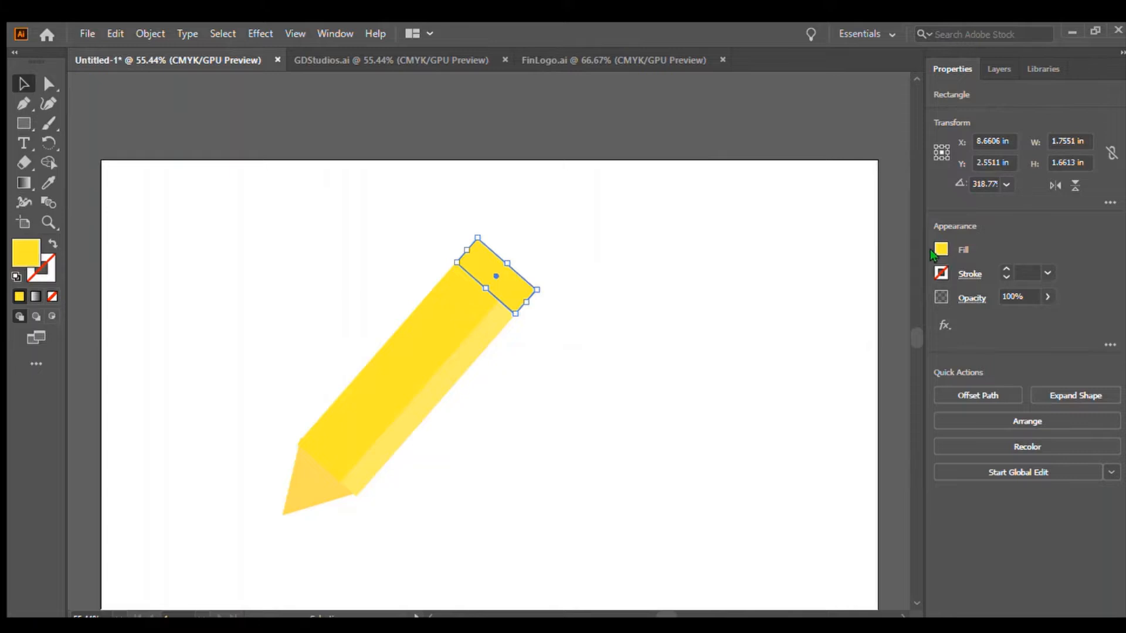
Fill the top cap with a gray color sampled with the Eyedropper.
{"action": "key", "text": "i"}
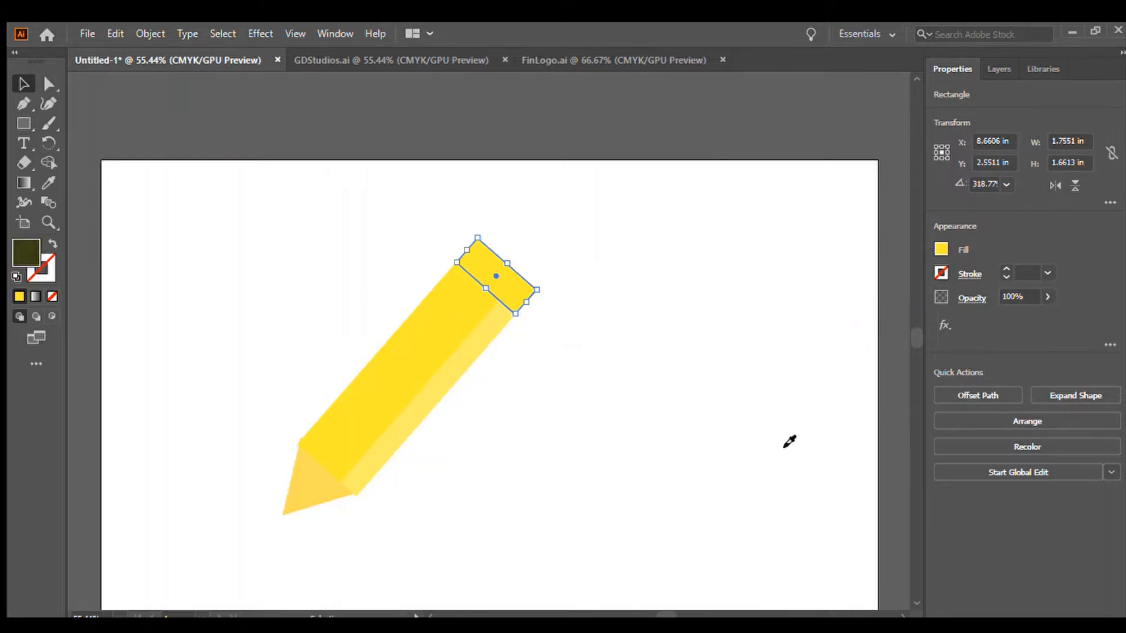
{"action": "left_click", "coordinate": [784, 448]}
{"action": "left_click", "coordinate": [783, 446]}
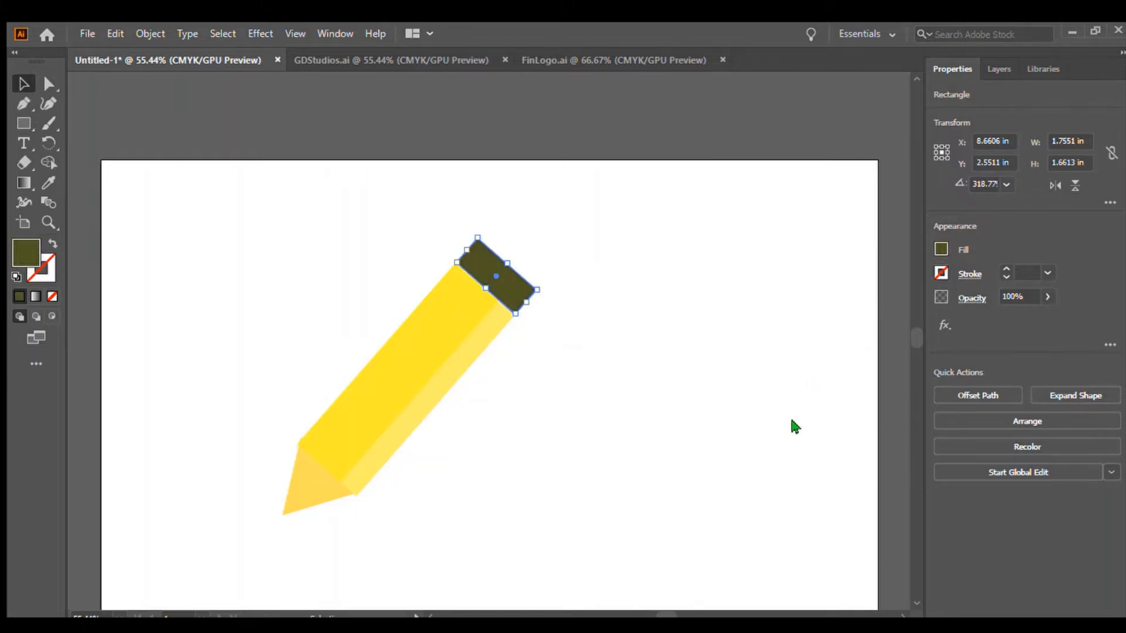
{"action": "left_click", "coordinate": [820, 361]}
{"action": "left_click", "coordinate": [831, 353]}
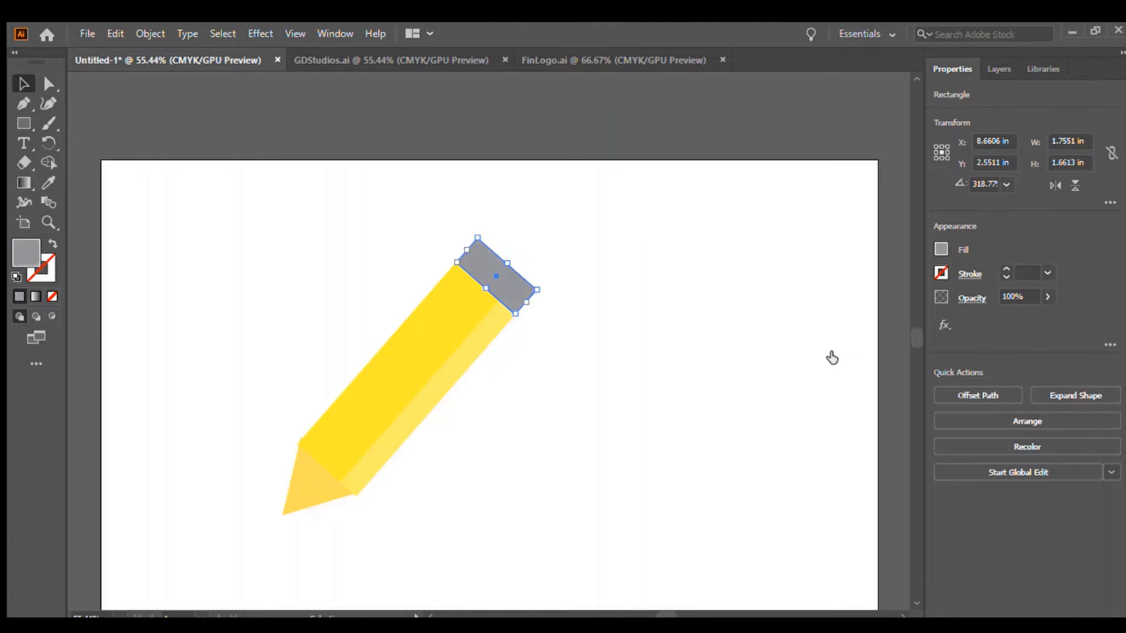
{"action": "left_click", "coordinate": [576, 417]}
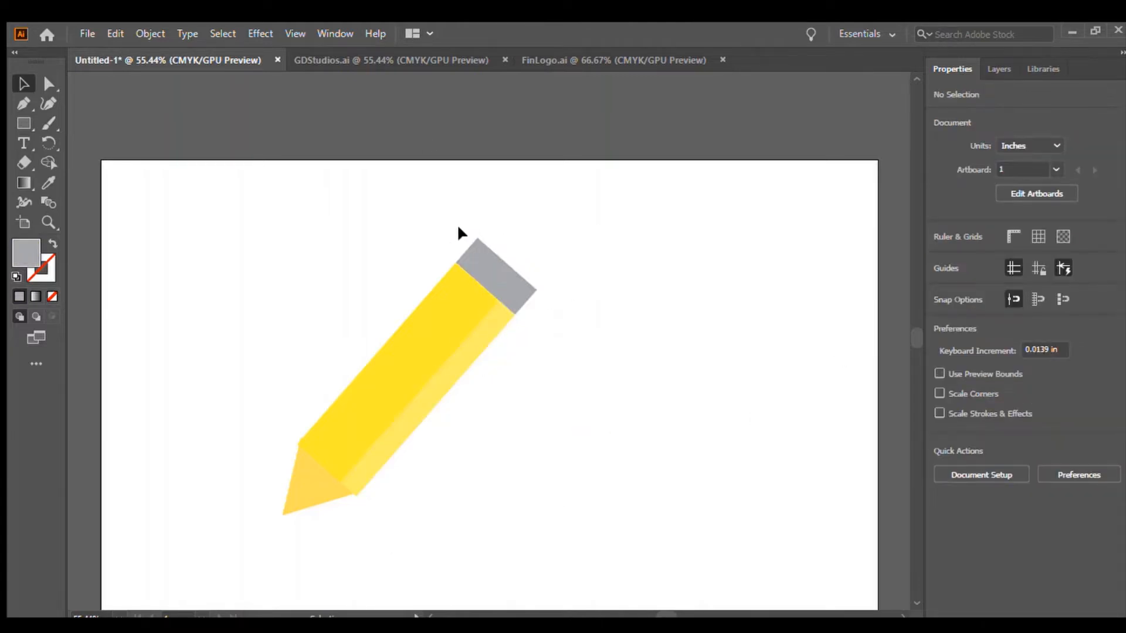
Copy the highlight strip and shrink the pasted copy into a small piece along the cap's highlight edge.
{"action": "left_click", "coordinate": [460, 351]}
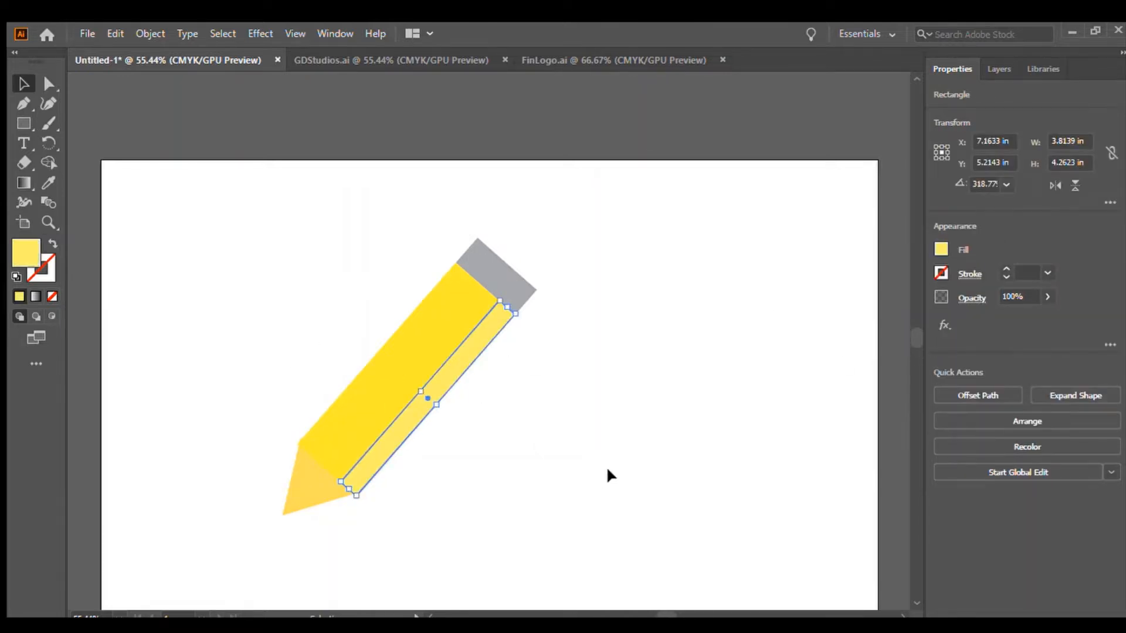
{"action": "key", "text": "a"}
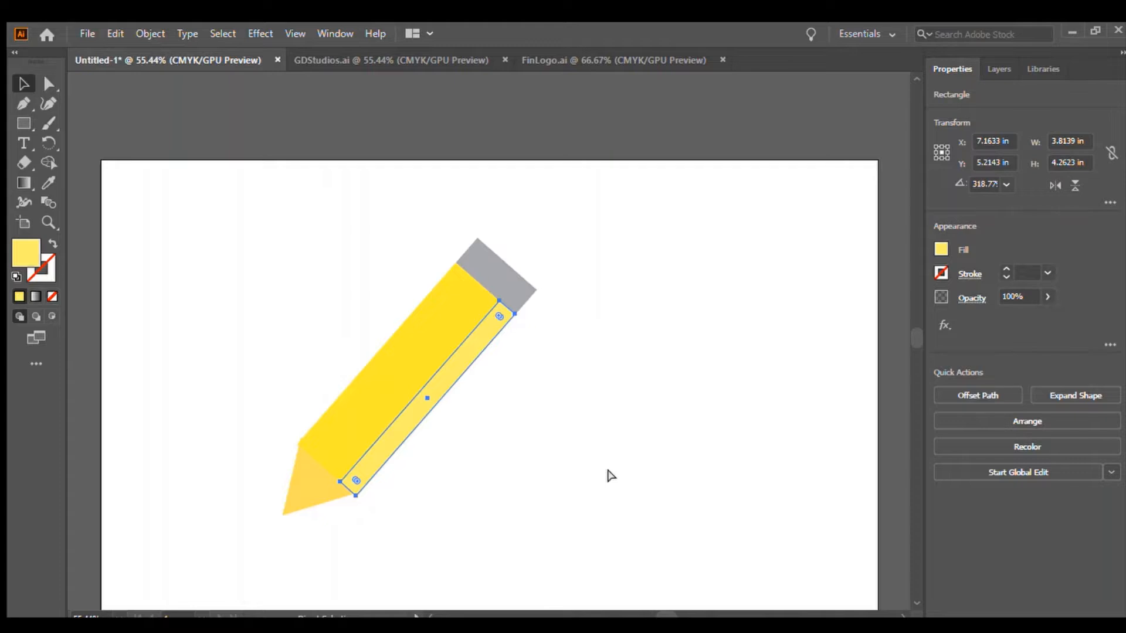
{"action": "key", "text": "ctrl+c"}
{"action": "key", "text": "ctrl+v"}
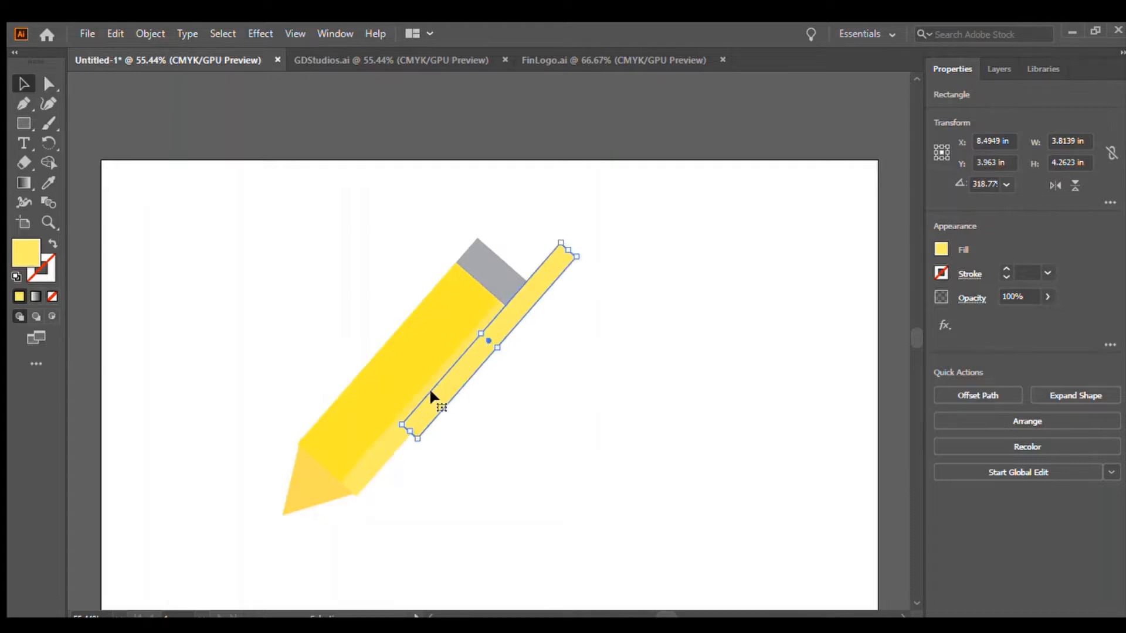
{"action": "mouse_move", "coordinate": [431, 391]}
{"action": "left_mouse_down"}
{"action": "mouse_move", "coordinate": [554, 246]}
{"action": "mouse_move", "coordinate": [522, 265]}
{"action": "left_mouse_up"}
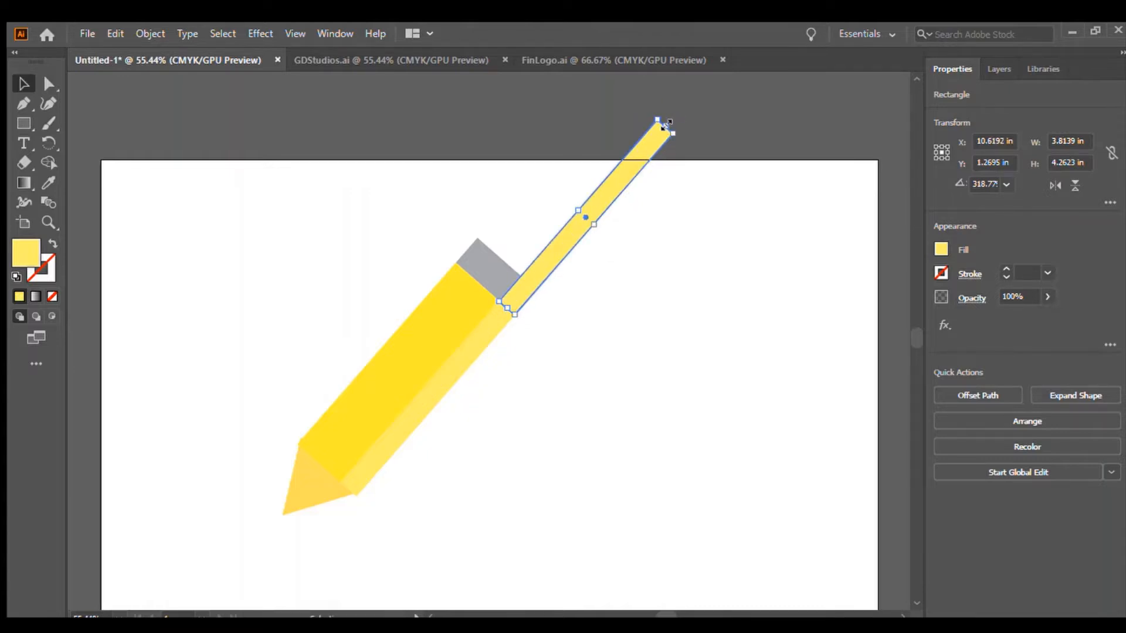
{"action": "mouse_move", "coordinate": [667, 124]}
{"action": "left_mouse_down"}
{"action": "mouse_move", "coordinate": [513, 289]}
{"action": "mouse_move", "coordinate": [523, 278]}
{"action": "left_mouse_up"}
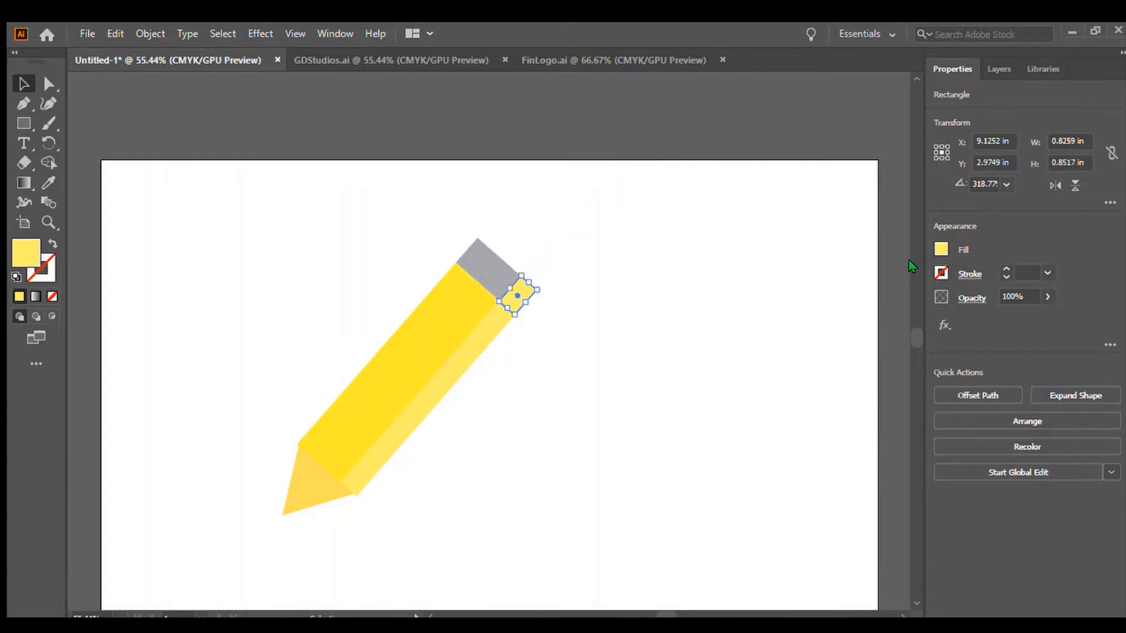
Fill the small cap highlight piece with a lighter gray.
{"action": "left_click", "coordinate": [835, 357]}
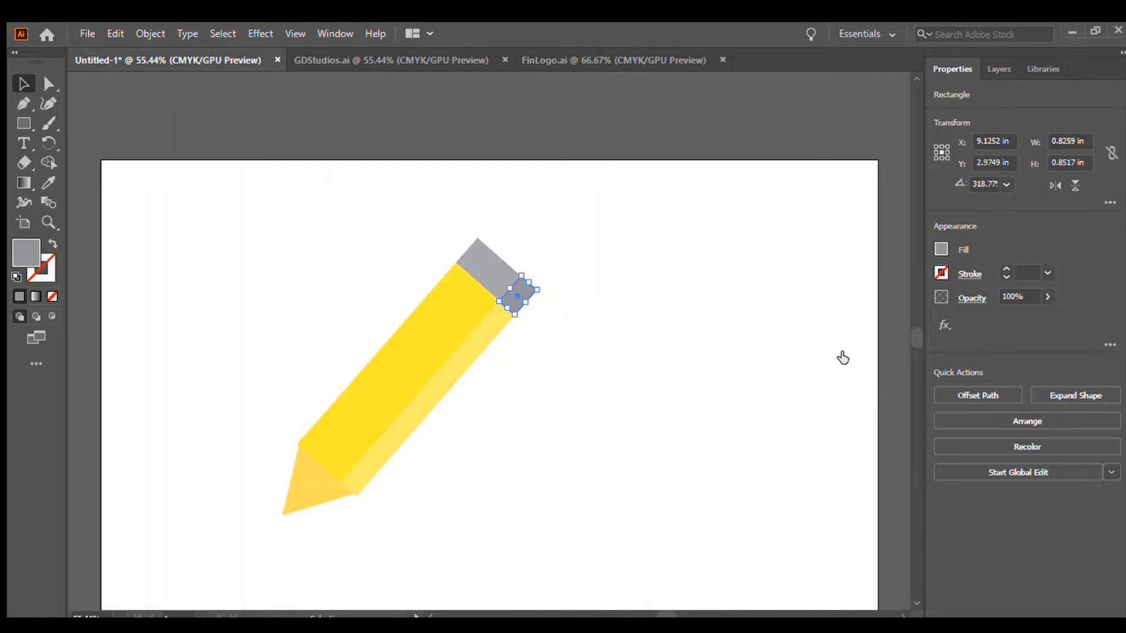
{"action": "left_click", "coordinate": [847, 359]}
{"action": "left_click", "coordinate": [854, 360]}
{"action": "left_click", "coordinate": [828, 353]}
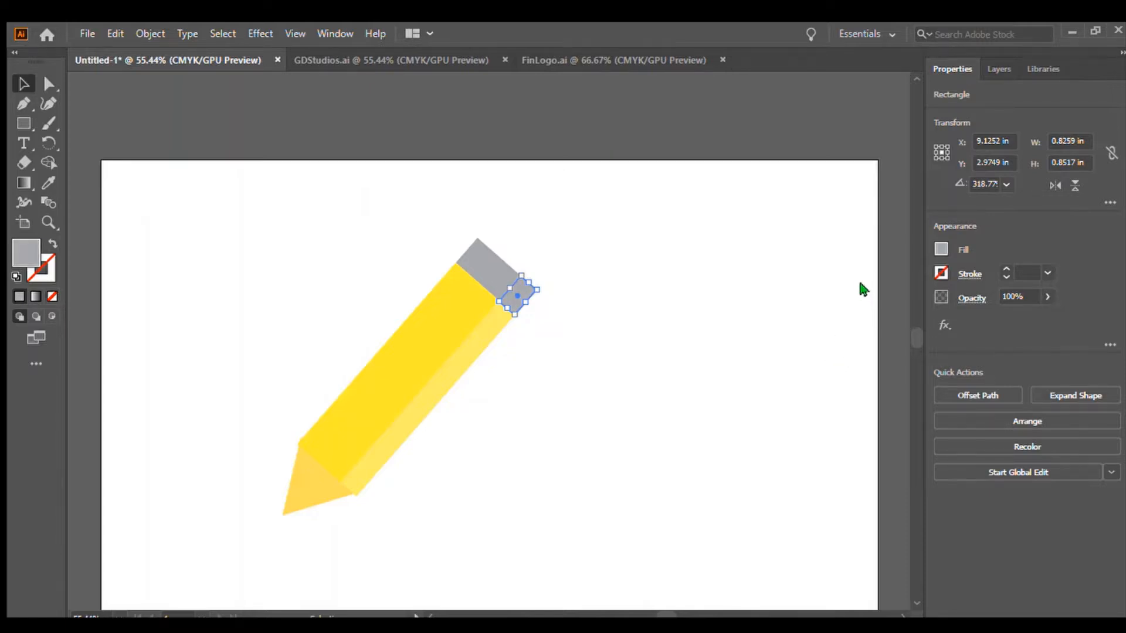
{"action": "left_click", "coordinate": [828, 368]}
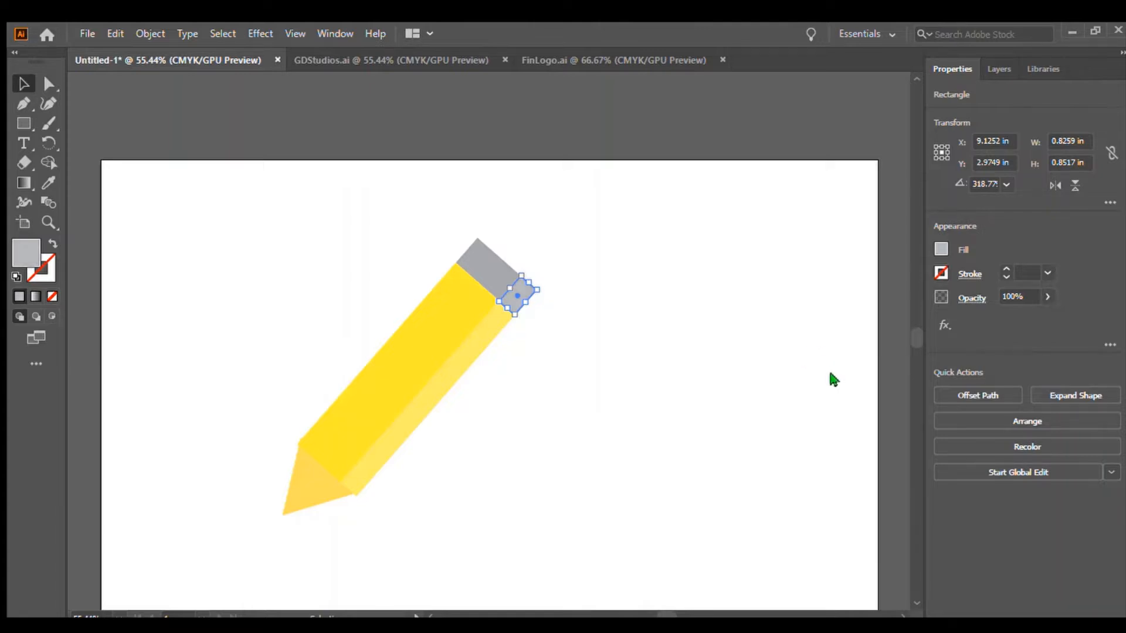
{"action": "left_click", "coordinate": [680, 410]}
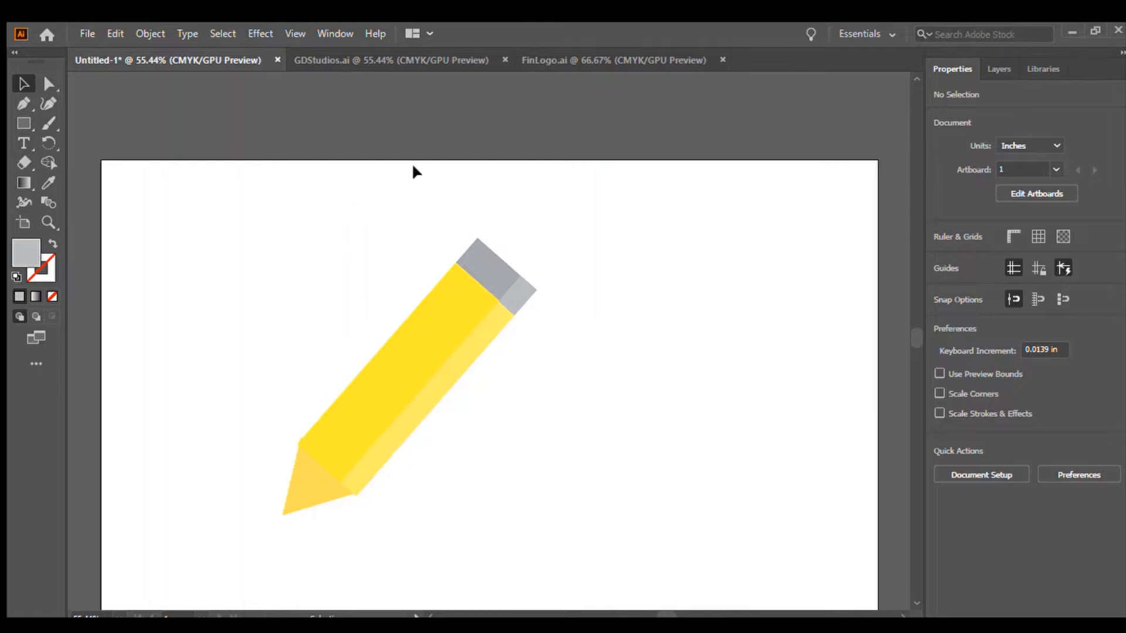
Duplicate the gray cap and offset the copy further out beyond the pencil's top end.
{"action": "left_click", "coordinate": [11, 125]}
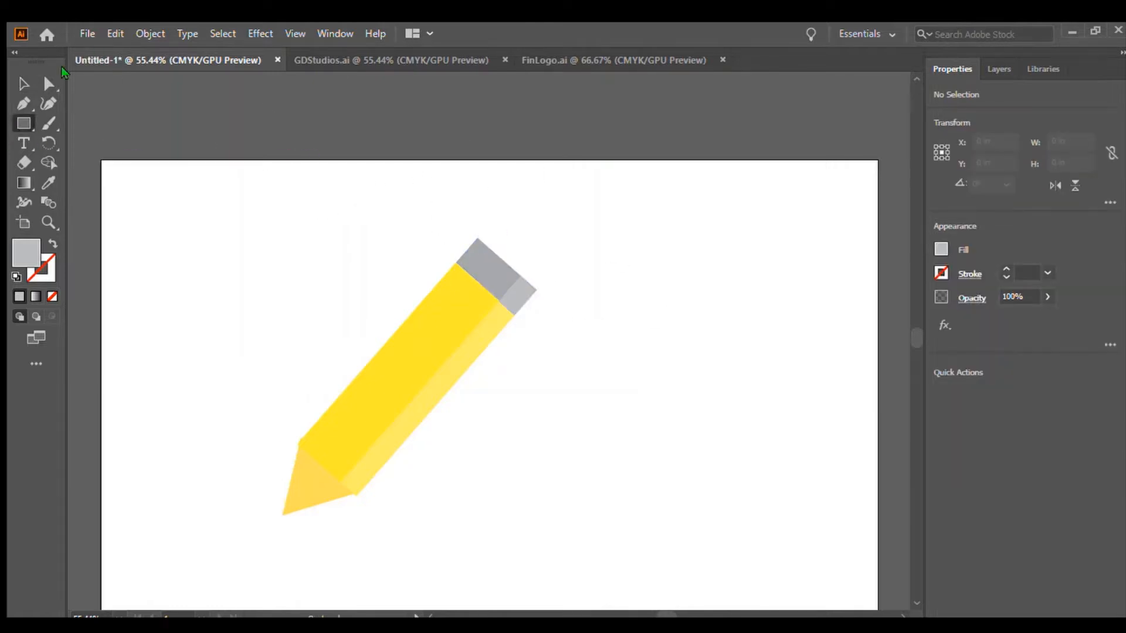
{"action": "left_click", "coordinate": [18, 75]}
{"action": "left_click", "coordinate": [485, 271]}
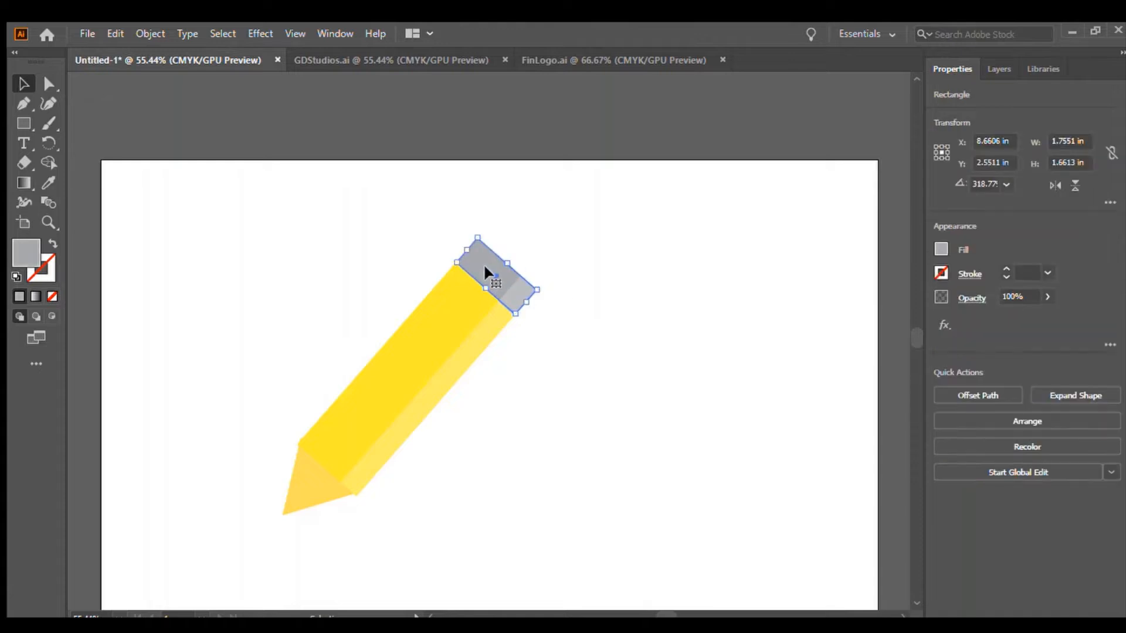
{"action": "key", "text": "a"}
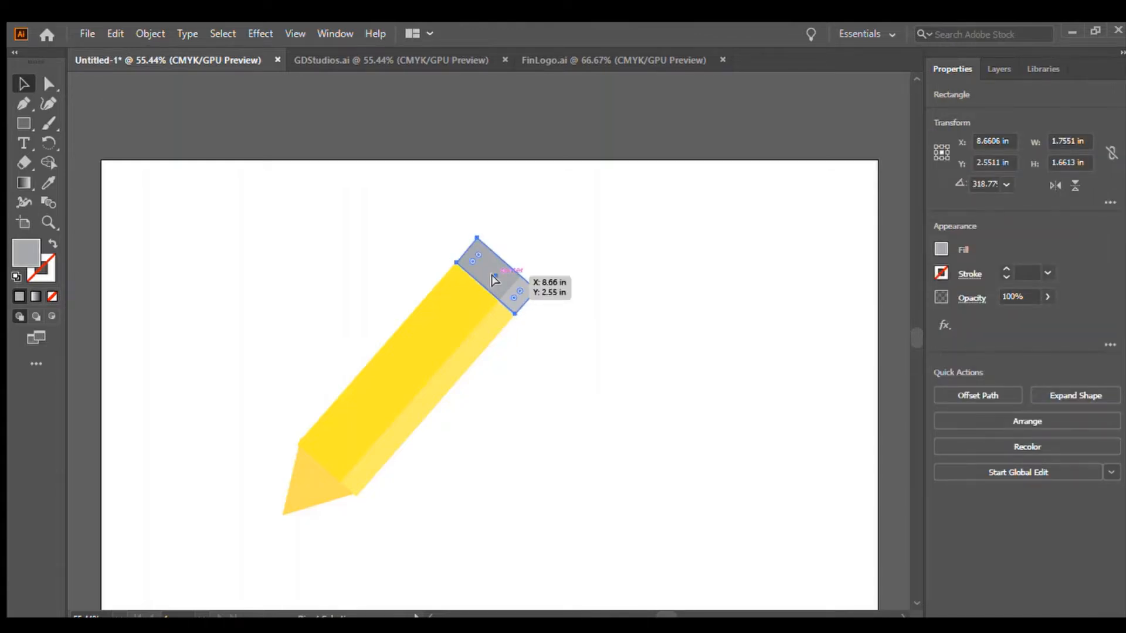
{"action": "key", "text": "v"}
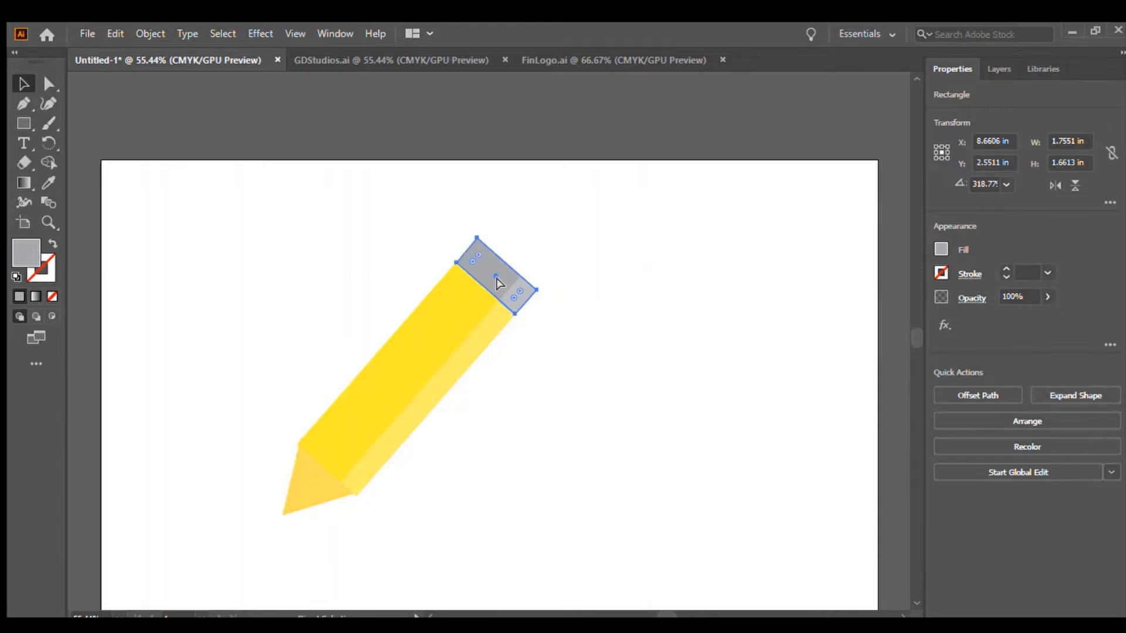
{"action": "mouse_move", "coordinate": [495, 274]}
{"action": "left_mouse_down"}
{"action": "mouse_move", "coordinate": [486, 328]}
{"action": "mouse_move", "coordinate": [523, 226]}
{"action": "mouse_move", "coordinate": [523, 262]}
{"action": "left_mouse_up"}
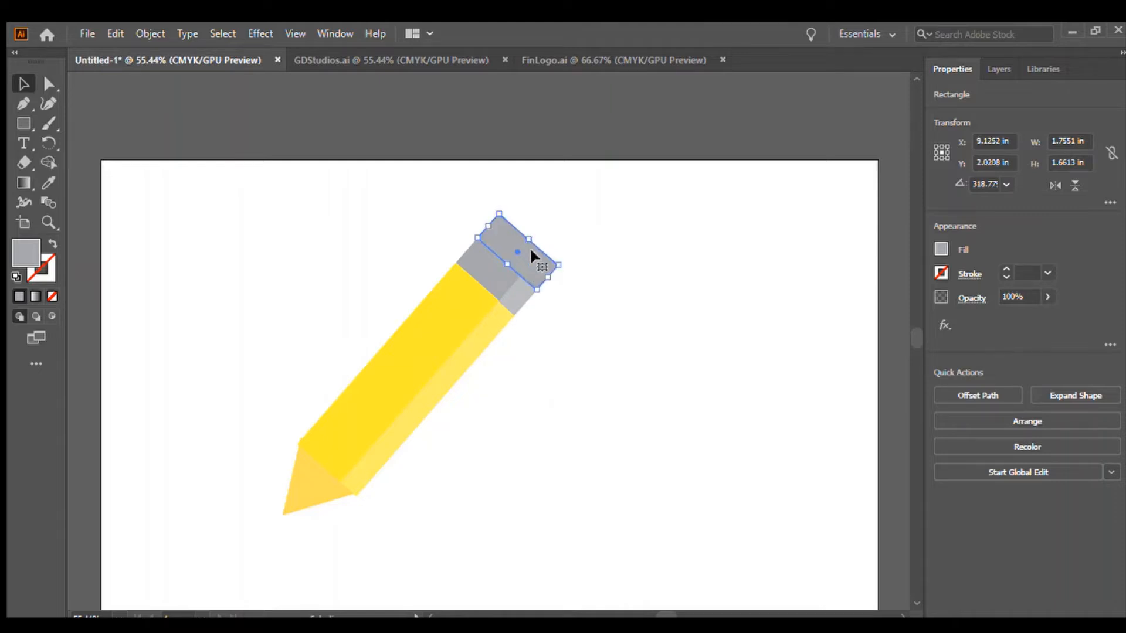
{"action": "left_click", "coordinate": [632, 296]}
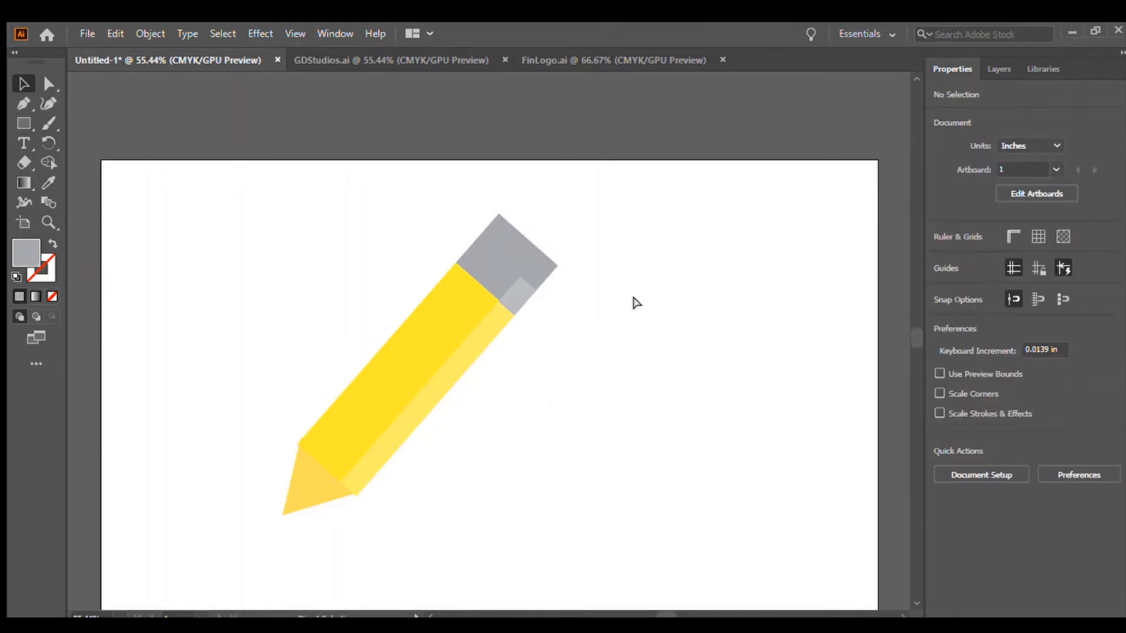
Round the corners of the outer cap copy and enlarge it slightly to form the eraser.
{"action": "key", "text": "ctrl+="}
{"action": "key", "text": "ctrl+="}
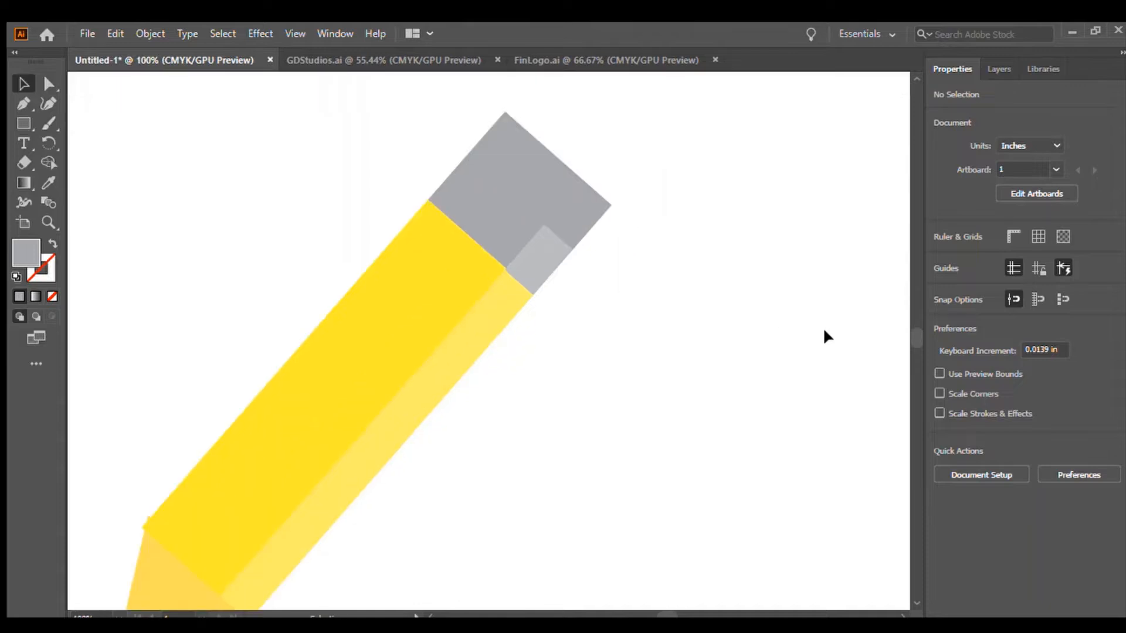
{"action": "left_click", "coordinate": [544, 189]}
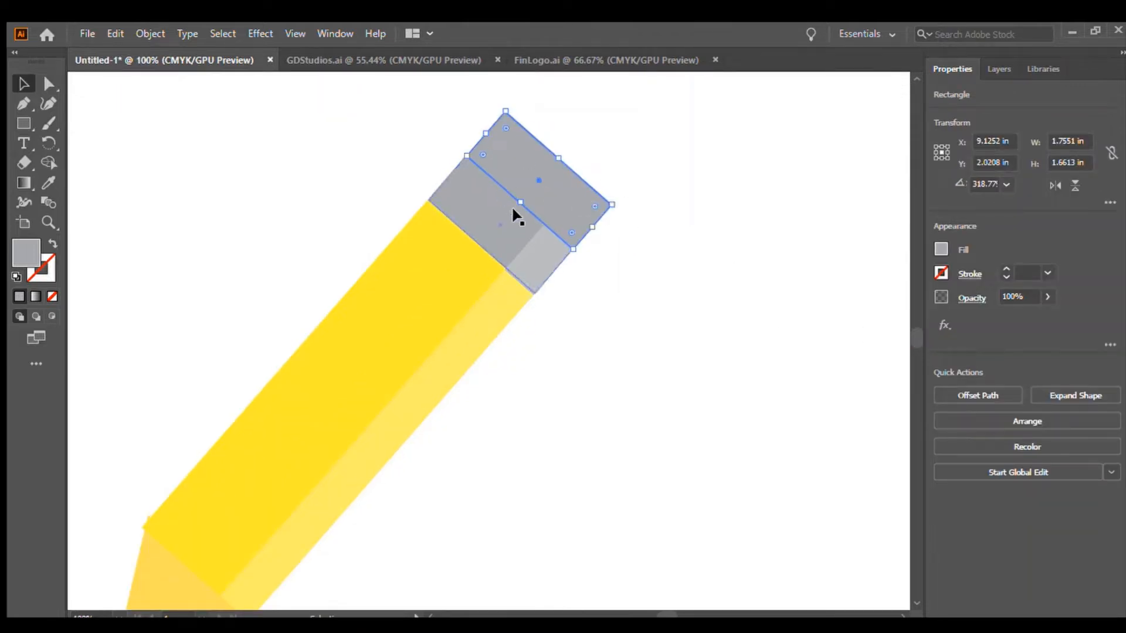
{"action": "mouse_move", "coordinate": [589, 206]}
{"action": "left_mouse_down"}
{"action": "mouse_move", "coordinate": [557, 206]}
{"action": "mouse_move", "coordinate": [578, 205]}
{"action": "left_mouse_up"}
{"action": "left_click", "coordinate": [696, 295]}
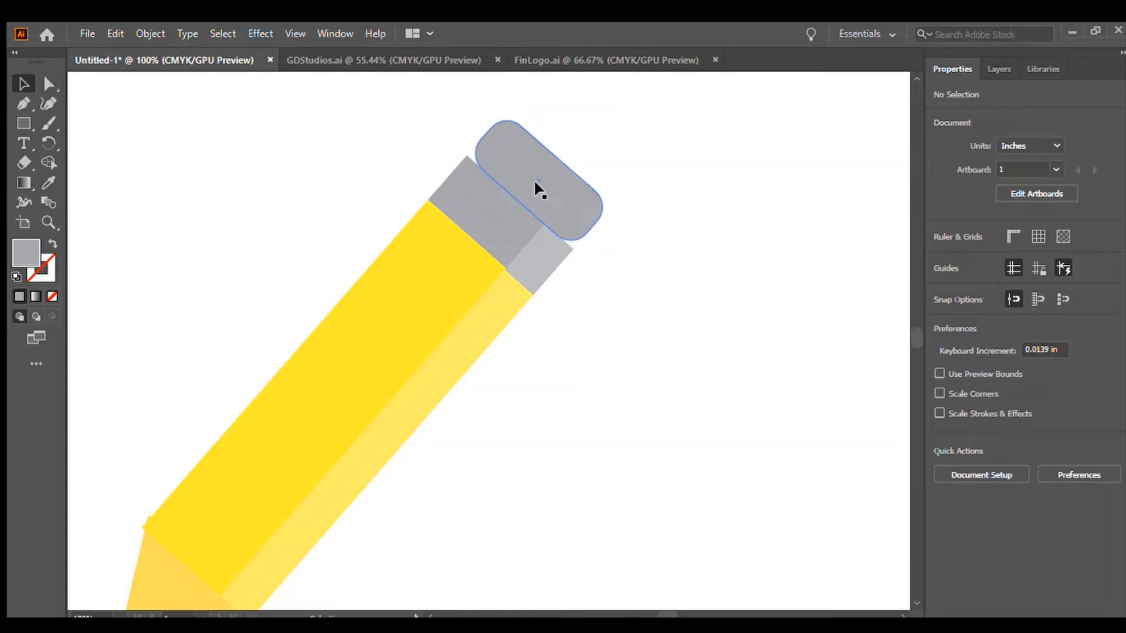
{"action": "left_click_drag", "start_coordinate": [537, 174], "coordinate": [533, 174]}
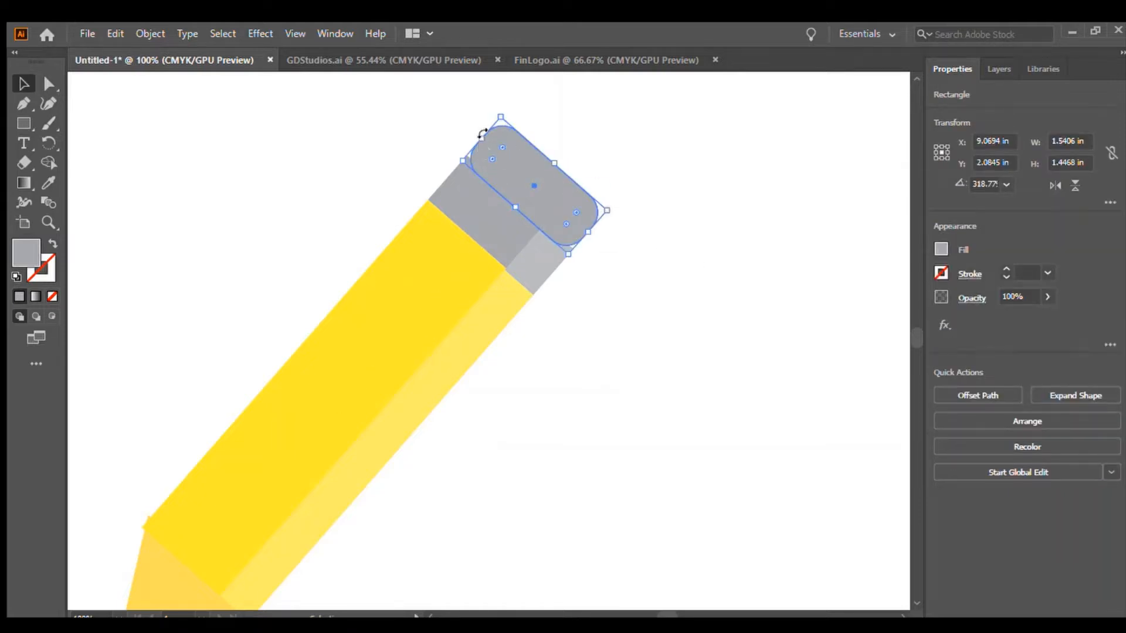
{"action": "left_click_drag", "start_coordinate": [481, 139], "coordinate": [477, 135]}
{"action": "left_click_drag", "start_coordinate": [589, 231], "coordinate": [594, 235]}
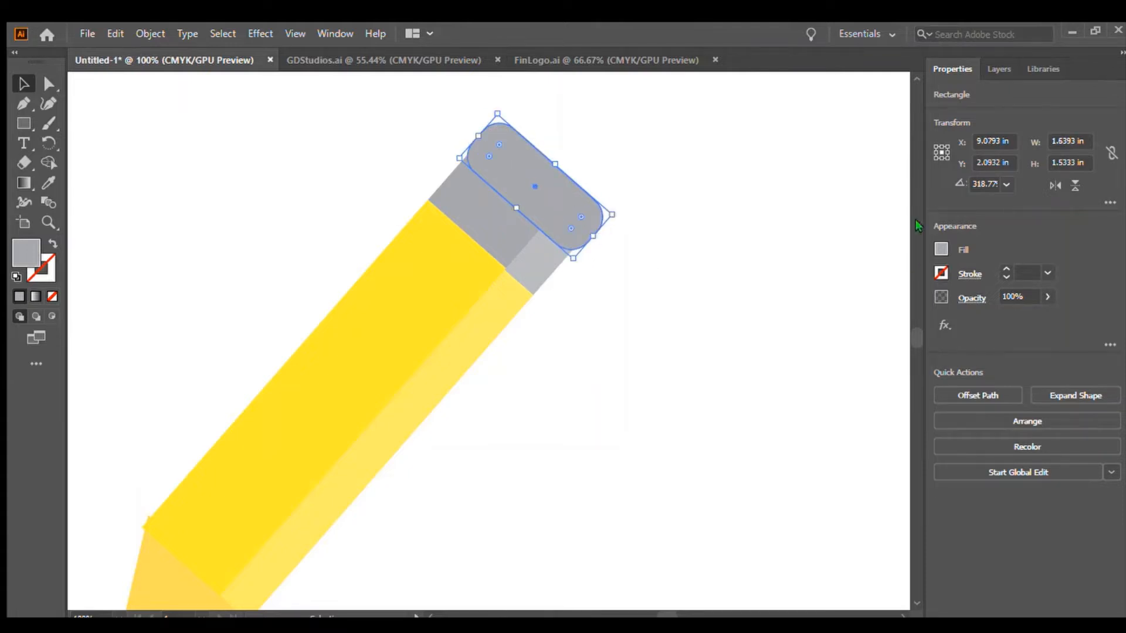
Fill the eraser with pink.
{"action": "left_click", "coordinate": [909, 421]}
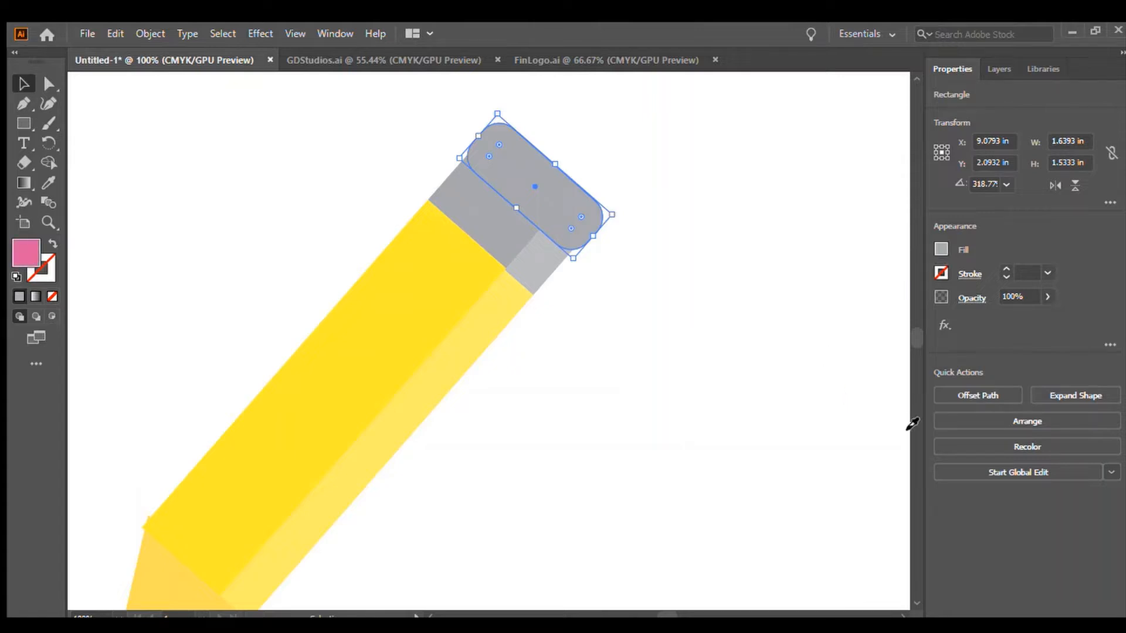
{"action": "left_click", "coordinate": [680, 399]}
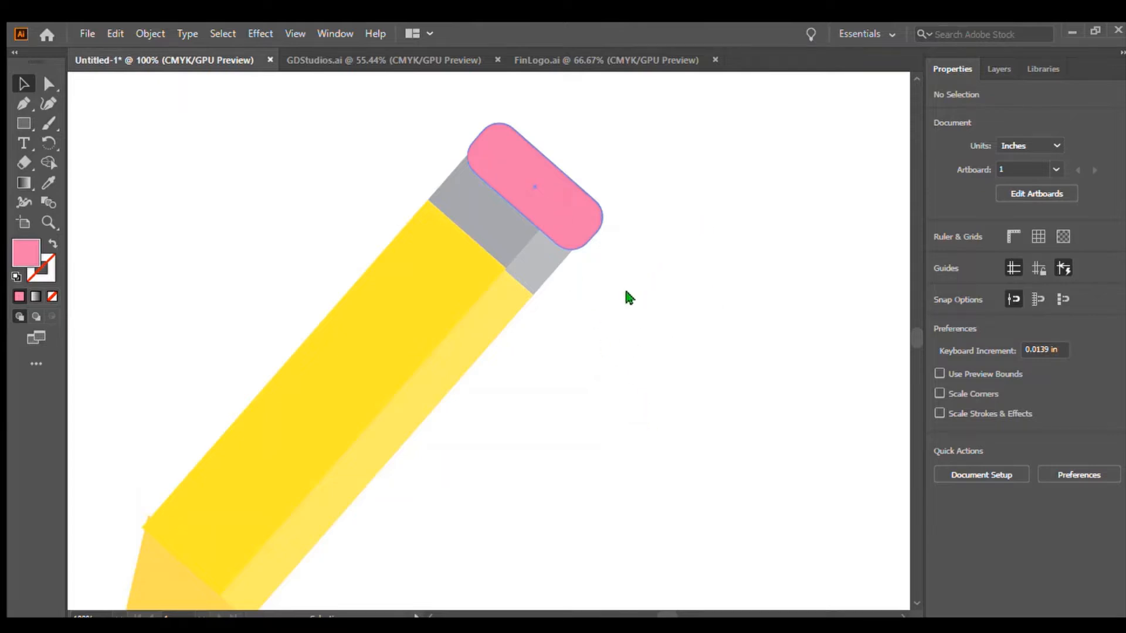
{"action": "left_click", "coordinate": [527, 189]}
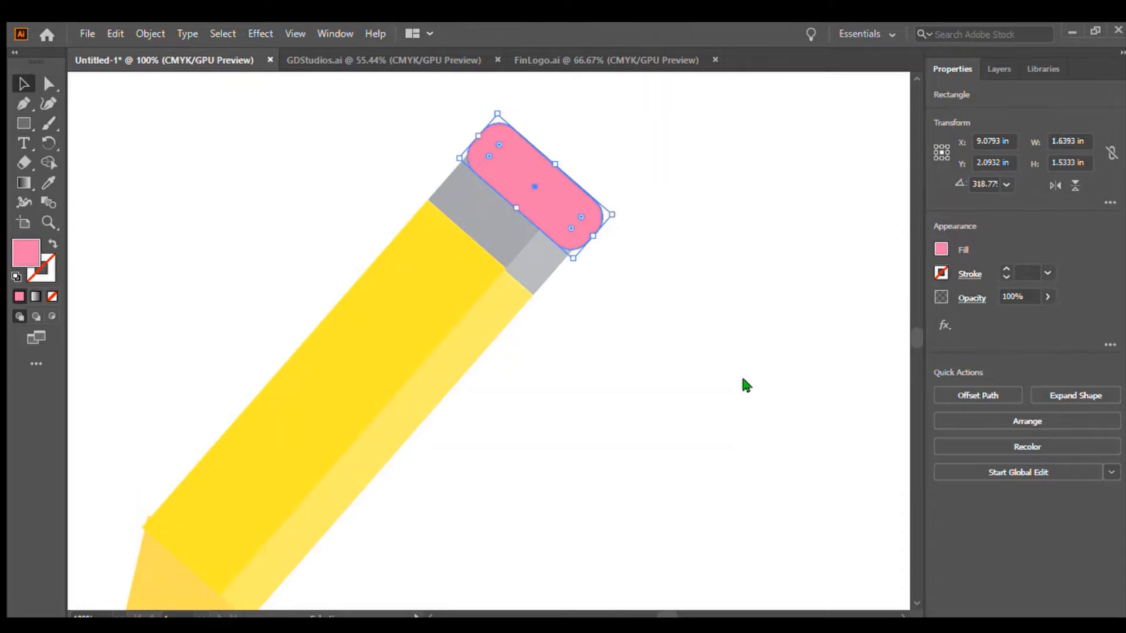
{"action": "left_click", "coordinate": [758, 230]}
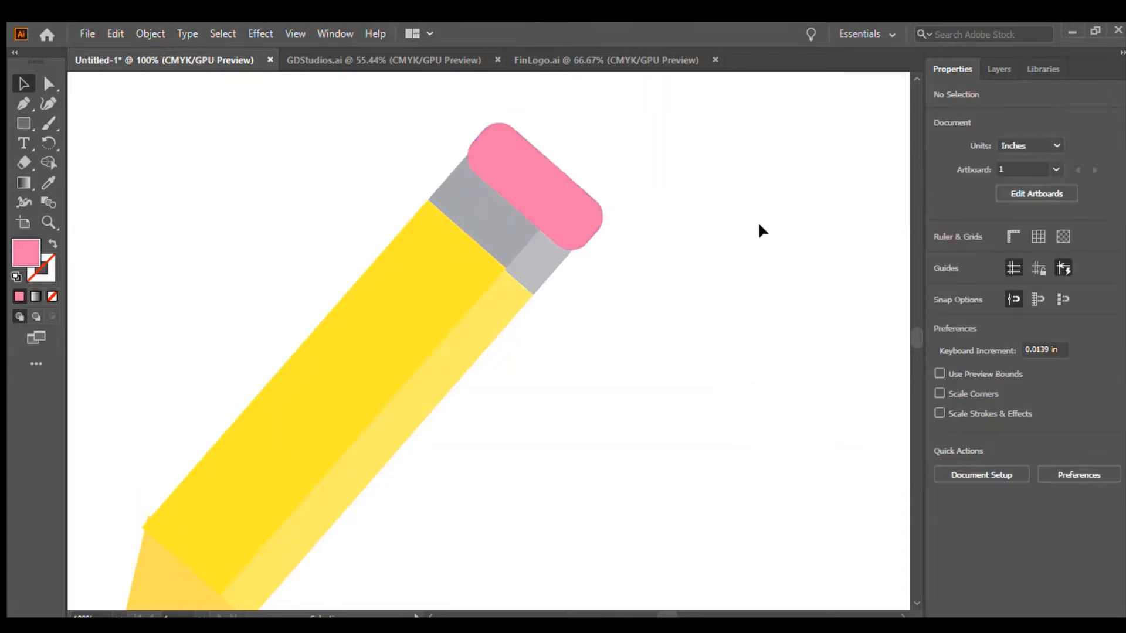
{"action": "left_click", "coordinate": [24, 142]}
{"action": "left_click", "coordinate": [672, 341]}
{"action": "key", "text": "BackSpace"}
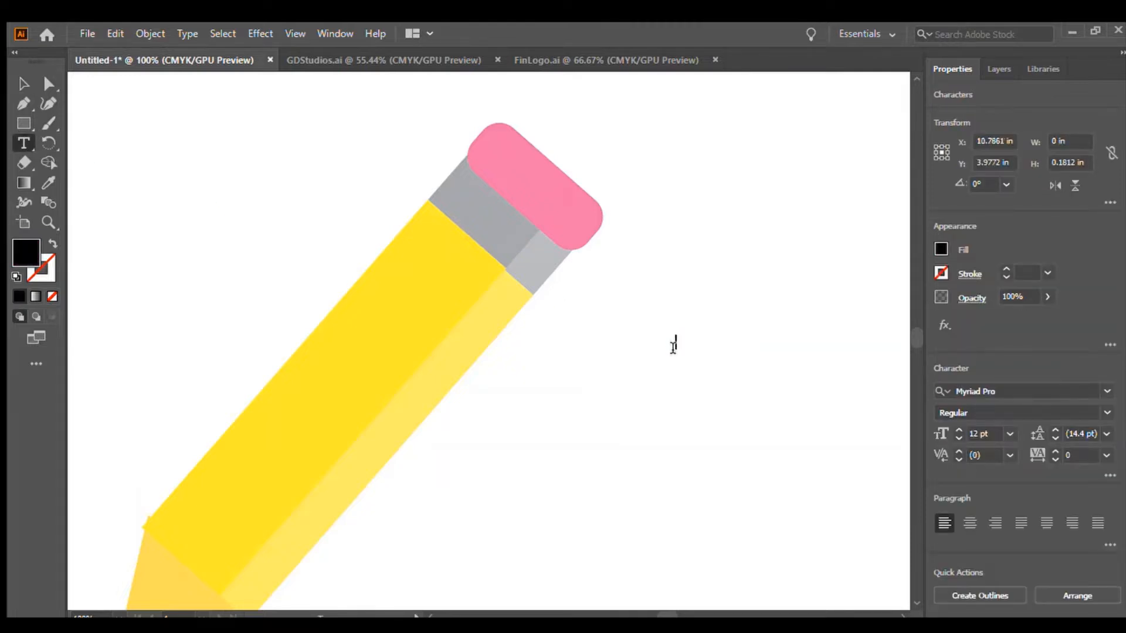
{"action": "type", "text": "["}
{"action": "left_click", "coordinate": [776, 470]}
{"action": "left_click", "coordinate": [25, 86]}
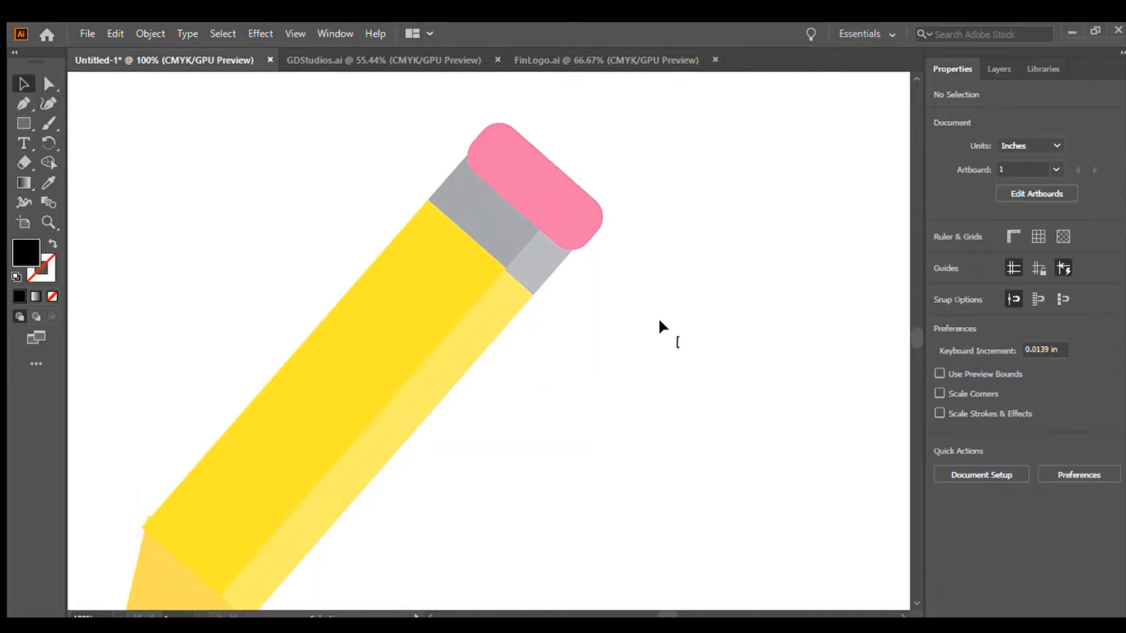
{"action": "left_click", "coordinate": [695, 348]}
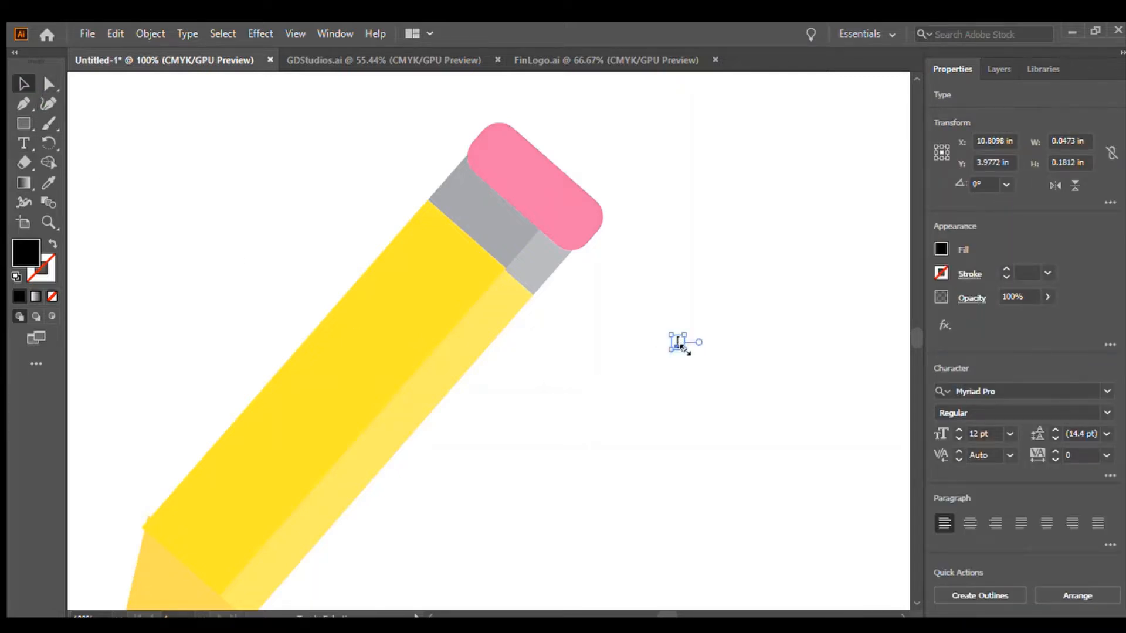
{"action": "left_click_drag", "start_coordinate": [684, 350], "coordinate": [722, 385]}
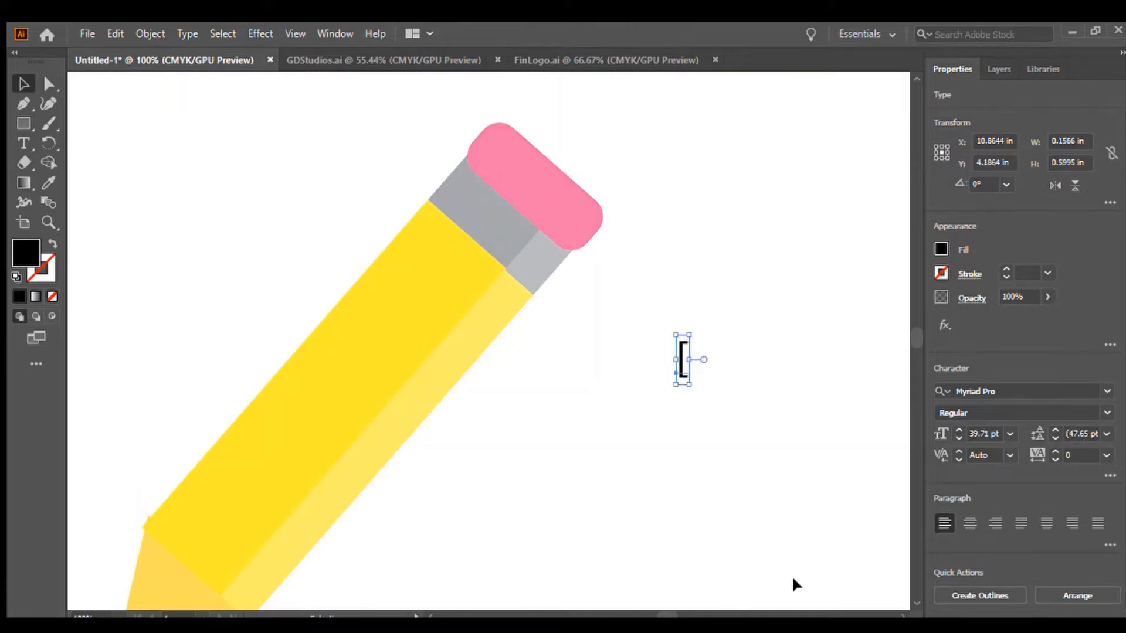
{"action": "left_click", "coordinate": [724, 455]}
{"action": "left_click", "coordinate": [681, 359]}
{"action": "key", "text": "Delete"}
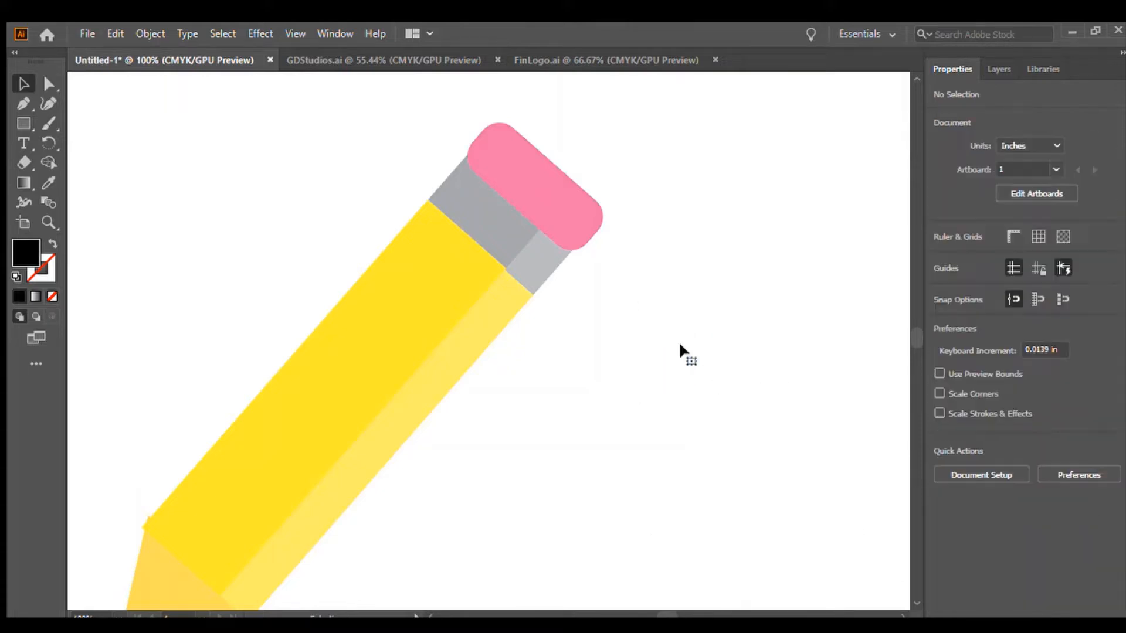
{"action": "left_click", "coordinate": [536, 152]}
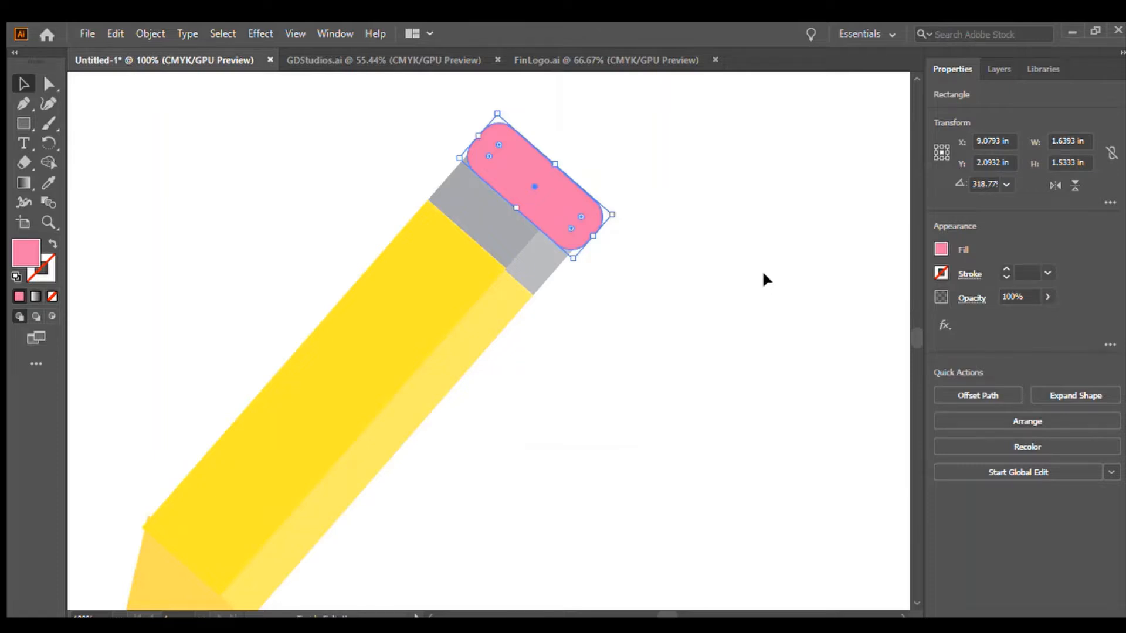
{"action": "key", "text": "a"}
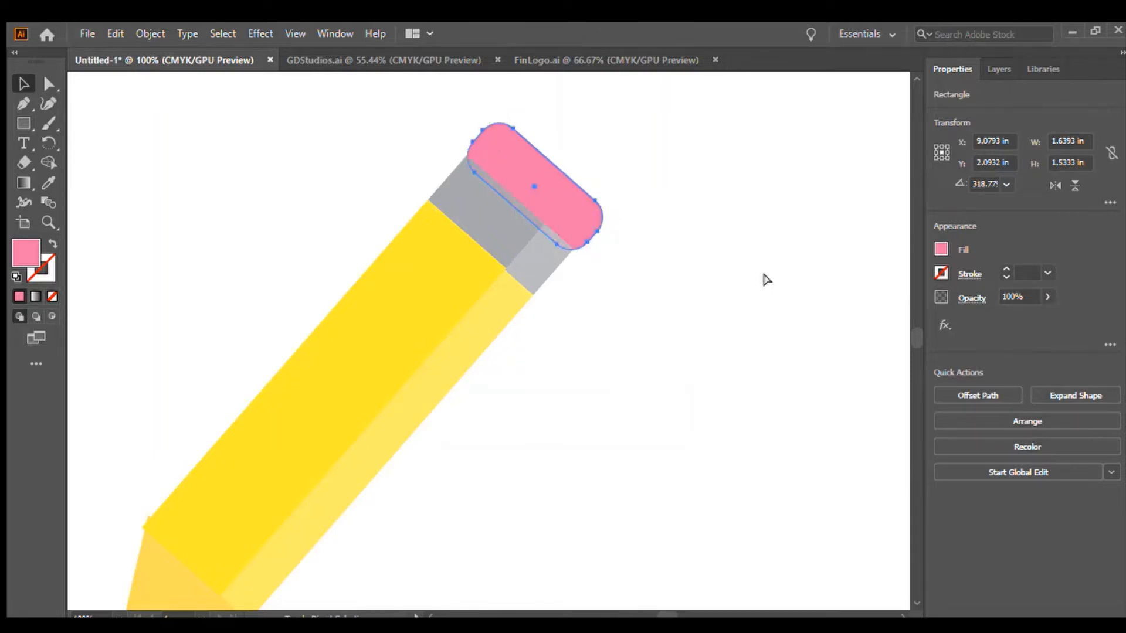
{"action": "key", "text": "v"}
{"action": "left_click", "coordinate": [759, 267]}
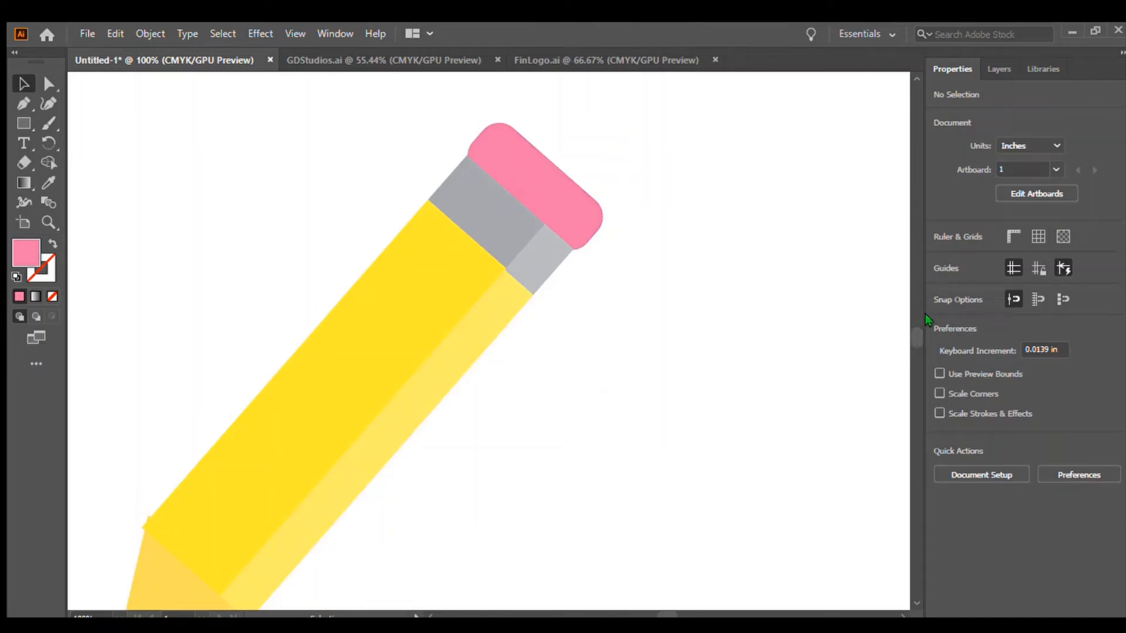
Draw a short dark gray line across the gray ferrule, parallel to its edge, with a 5 pt stroke.
{"action": "key", "text": "ctrl+minus"}
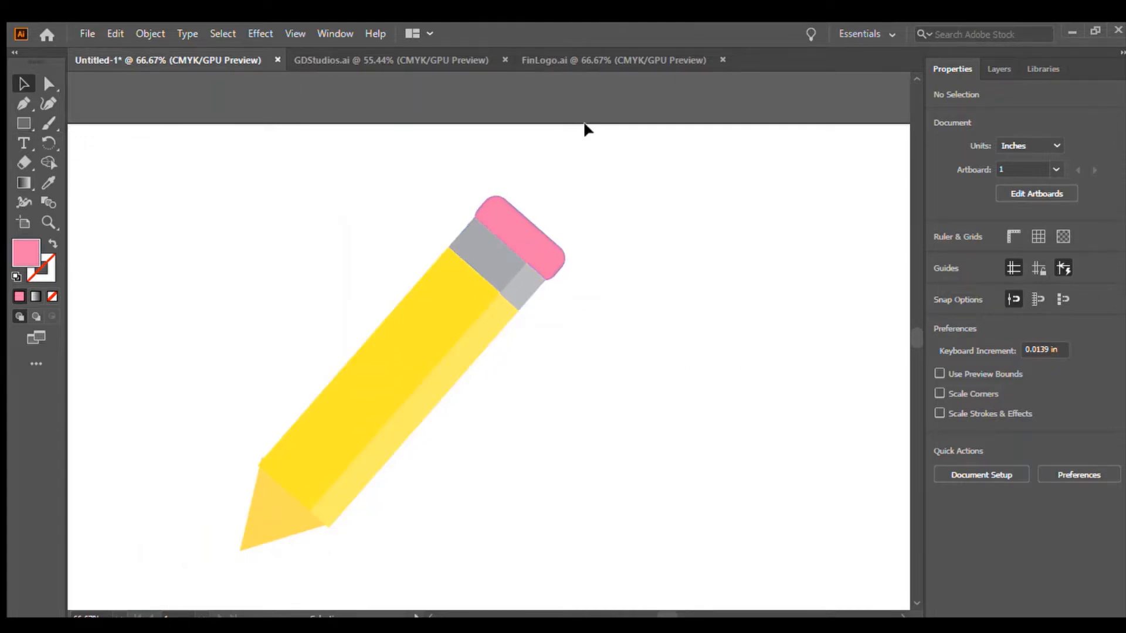
{"action": "left_click", "coordinate": [24, 123]}
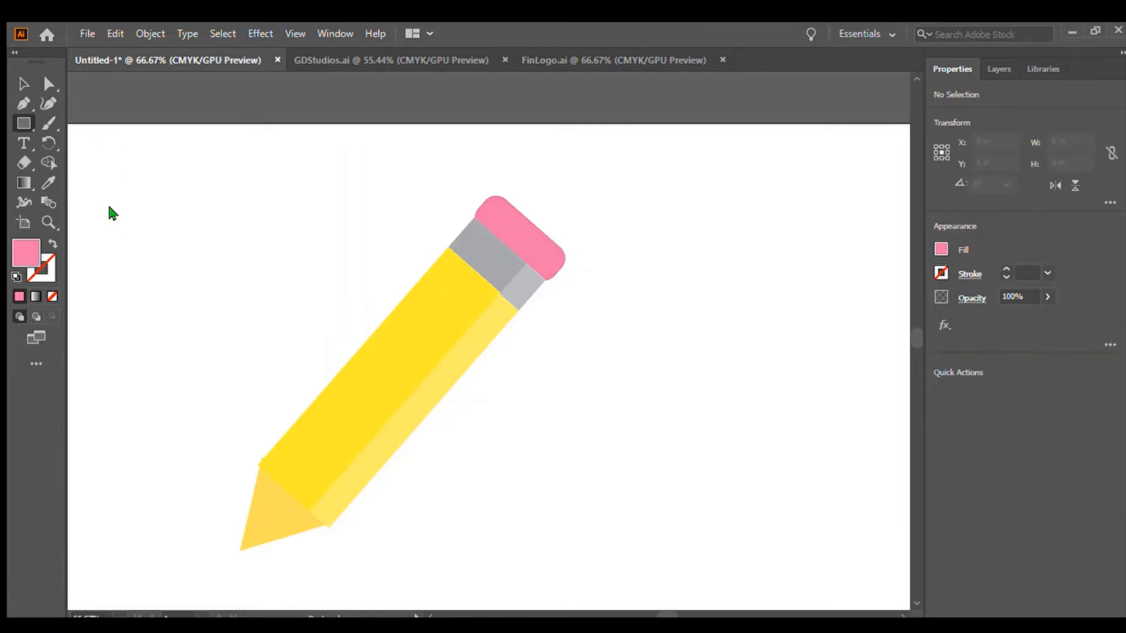
{"action": "key", "text": "backslash"}
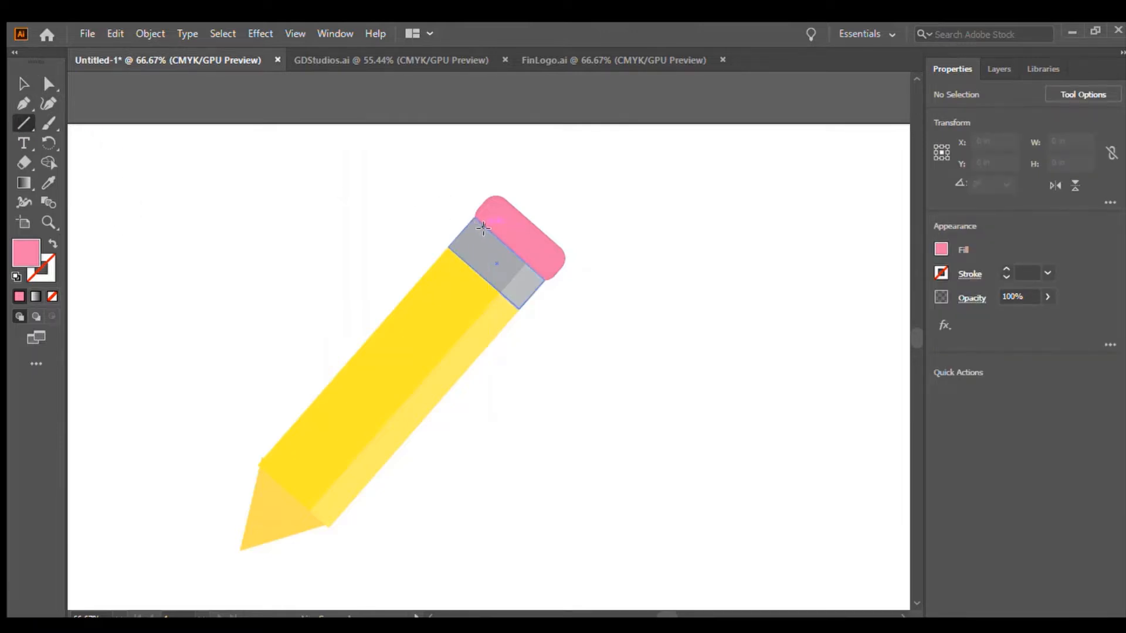
{"action": "left_click_drag", "start_coordinate": [482, 226], "coordinate": [457, 257]}
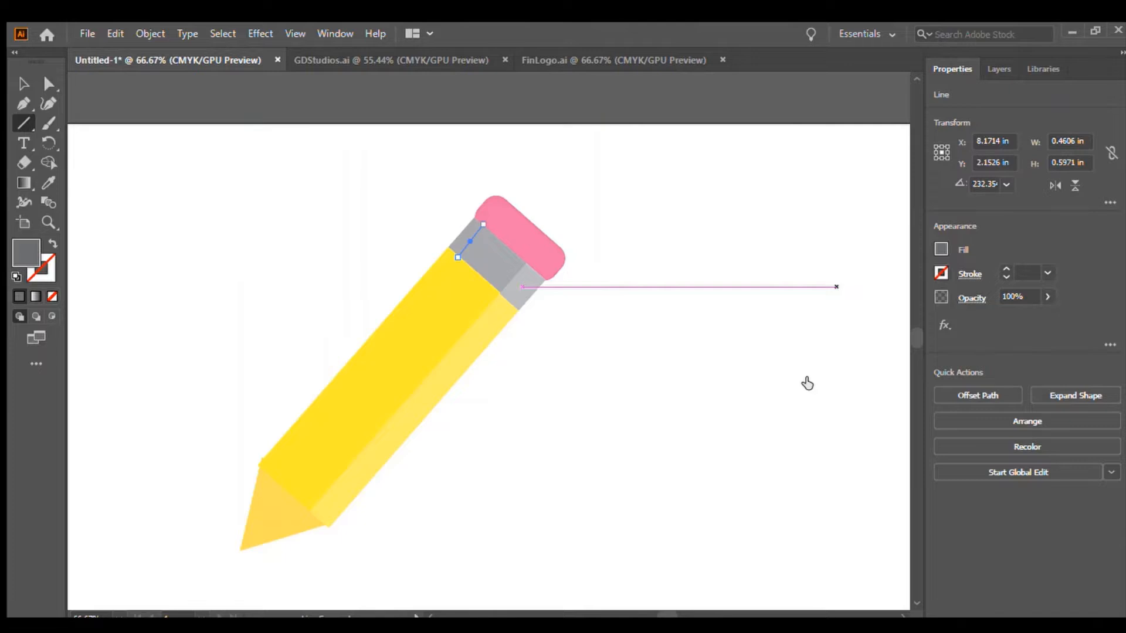
{"action": "key", "text": "x"}
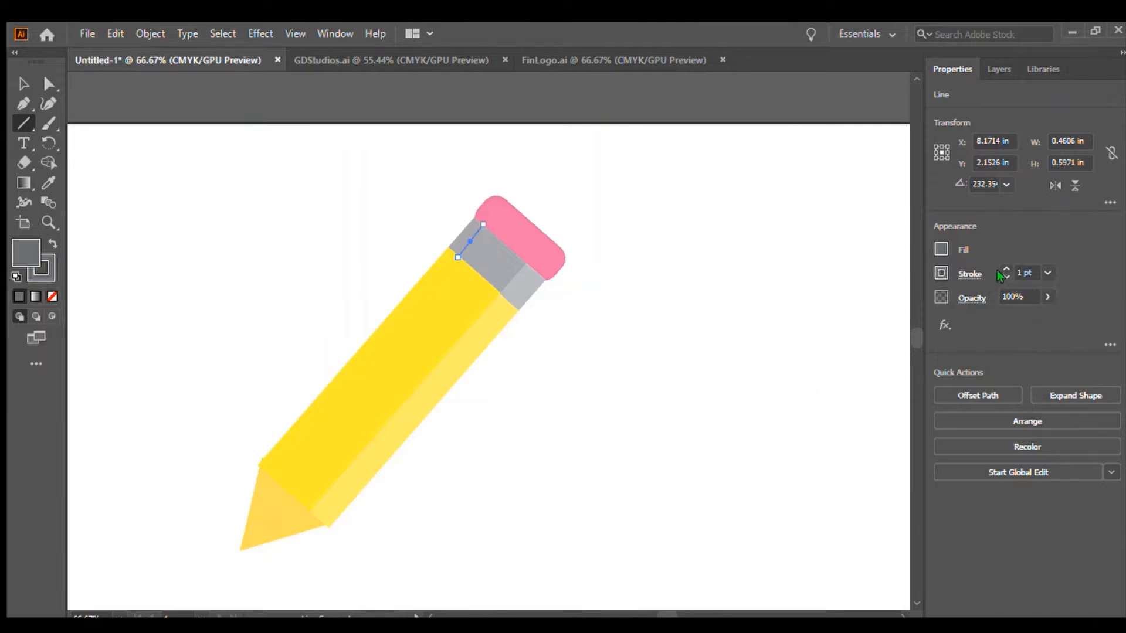
{"action": "left_click", "coordinate": [1006, 269]}
{"action": "left_click", "coordinate": [1006, 269]}
{"action": "left_click", "coordinate": [1006, 269]}
{"action": "left_click", "coordinate": [1006, 269]}
{"action": "left_click", "coordinate": [24, 84]}
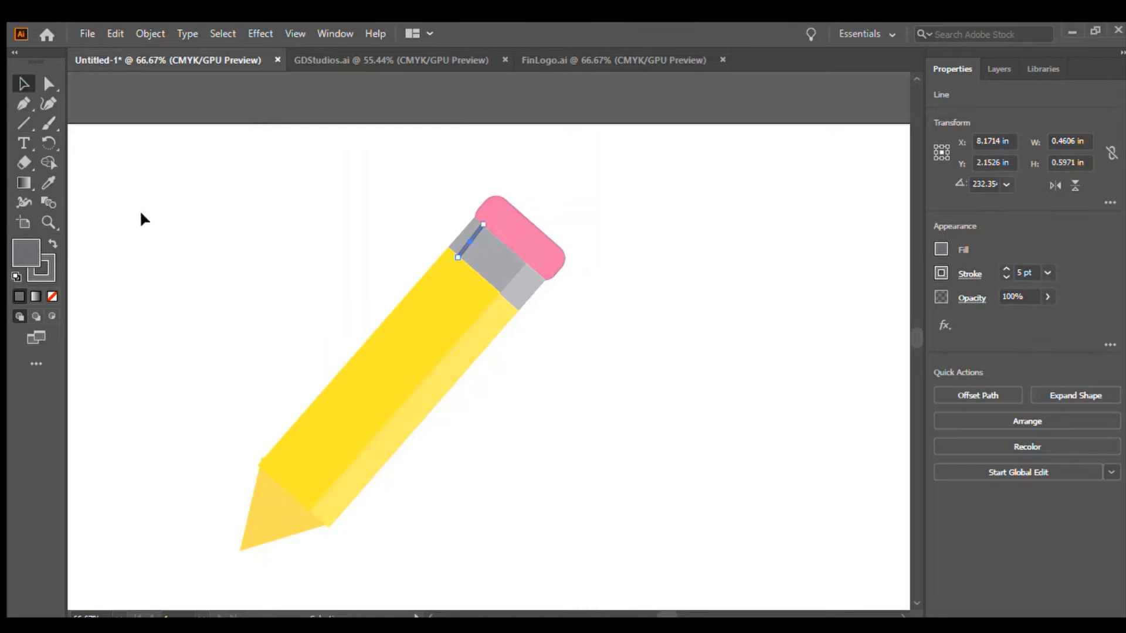
{"action": "left_click", "coordinate": [438, 229]}
{"action": "left_click", "coordinate": [451, 250]}
{"action": "left_click_drag", "start_coordinate": [450, 251], "coordinate": [454, 251]}
{"action": "left_click", "coordinate": [636, 268]}
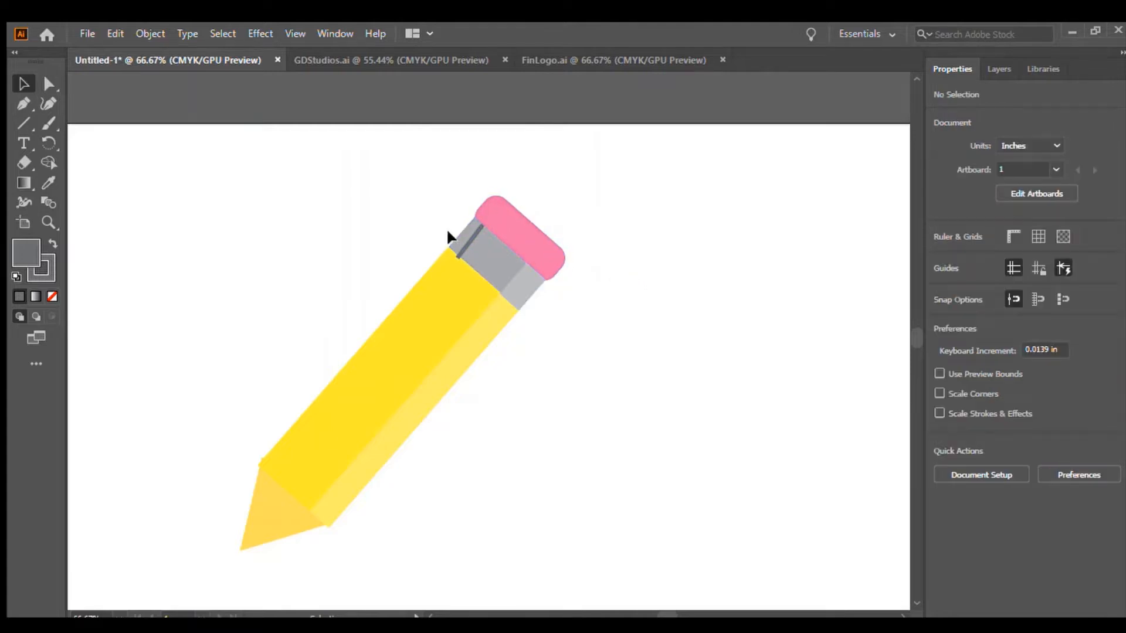
Duplicate the ferrule line several times, spacing the copies evenly along the ferrule as stripes.
{"action": "left_click", "coordinate": [467, 236]}
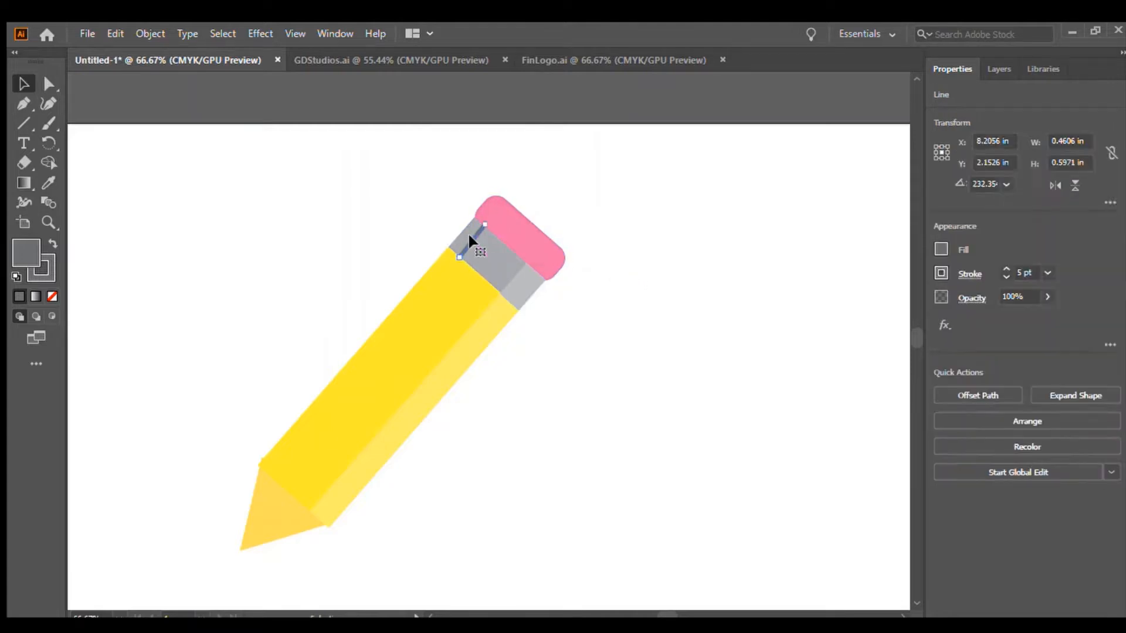
{"action": "left_click", "coordinate": [682, 315]}
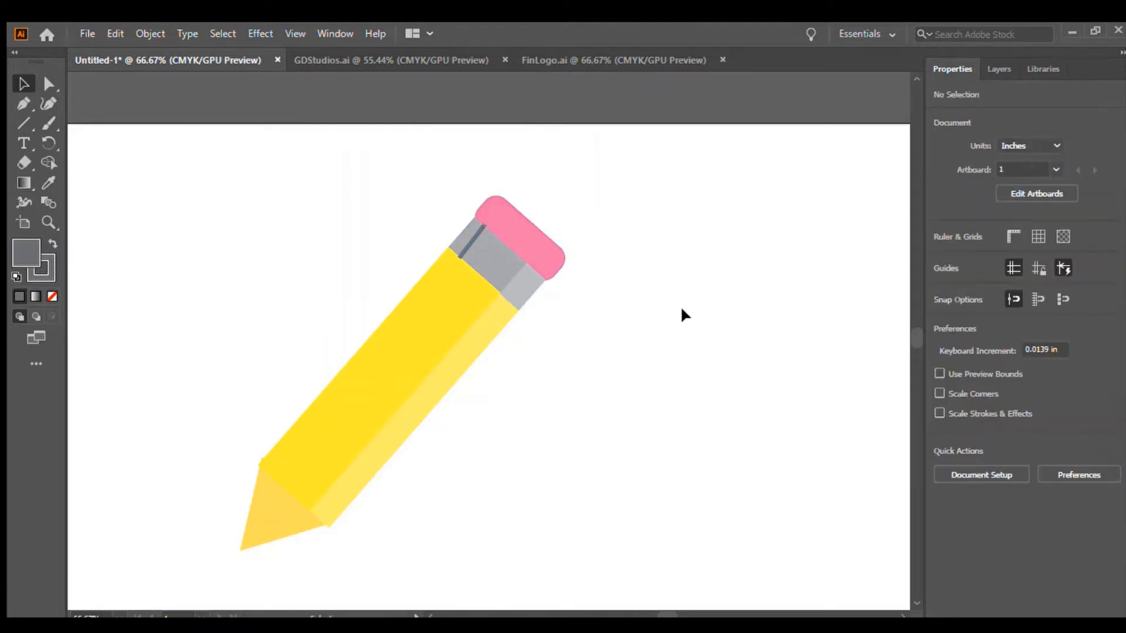
{"action": "left_click", "coordinate": [464, 249]}
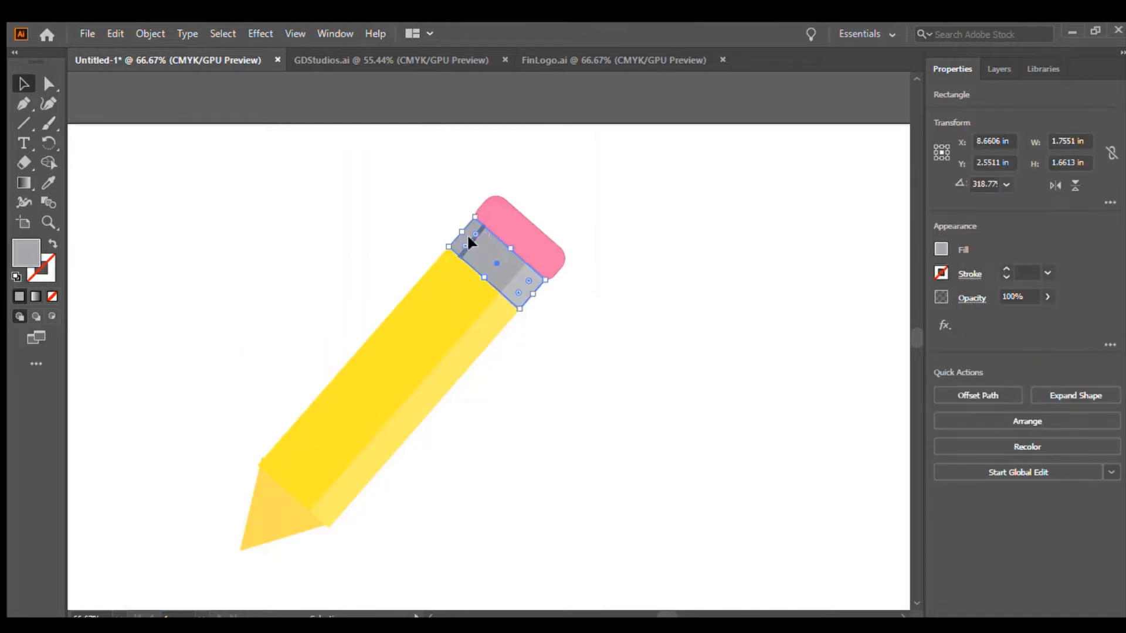
{"action": "left_click", "coordinate": [468, 237]}
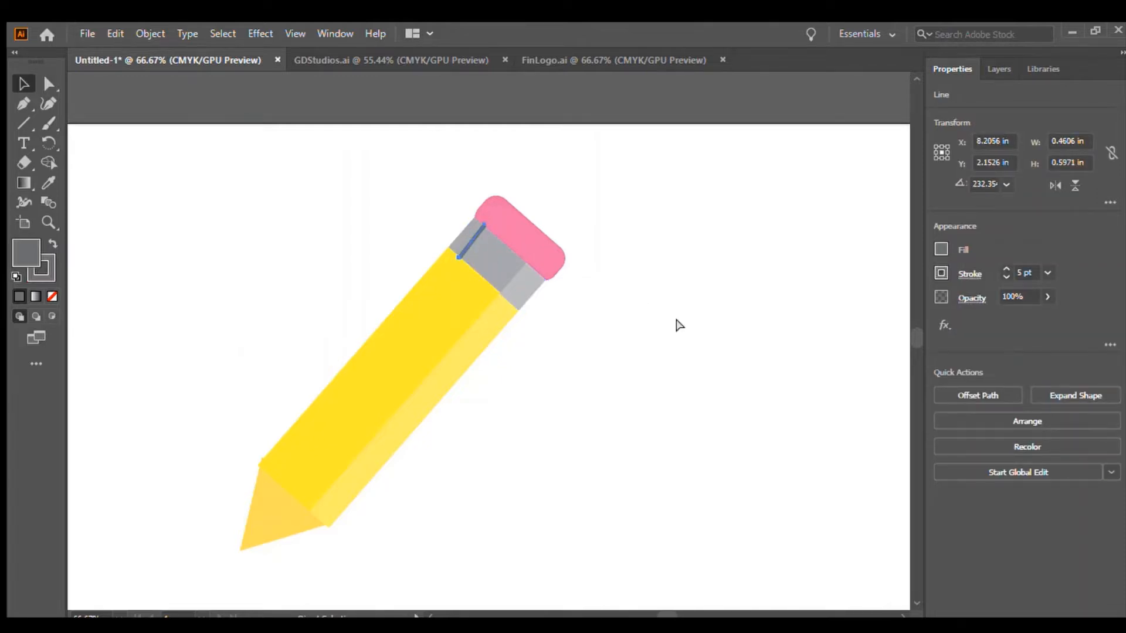
{"action": "key", "text": "ctrl+v"}
{"action": "left_click_drag", "start_coordinate": [488, 332], "coordinate": [481, 242]}
{"action": "key", "text": "ctrl+z"}
{"action": "left_click_drag", "start_coordinate": [480, 341], "coordinate": [485, 264]}
{"action": "key", "text": "ctrl+z"}
{"action": "left_click_drag", "start_coordinate": [490, 336], "coordinate": [506, 260]}
{"action": "key", "text": "ctrl+z"}
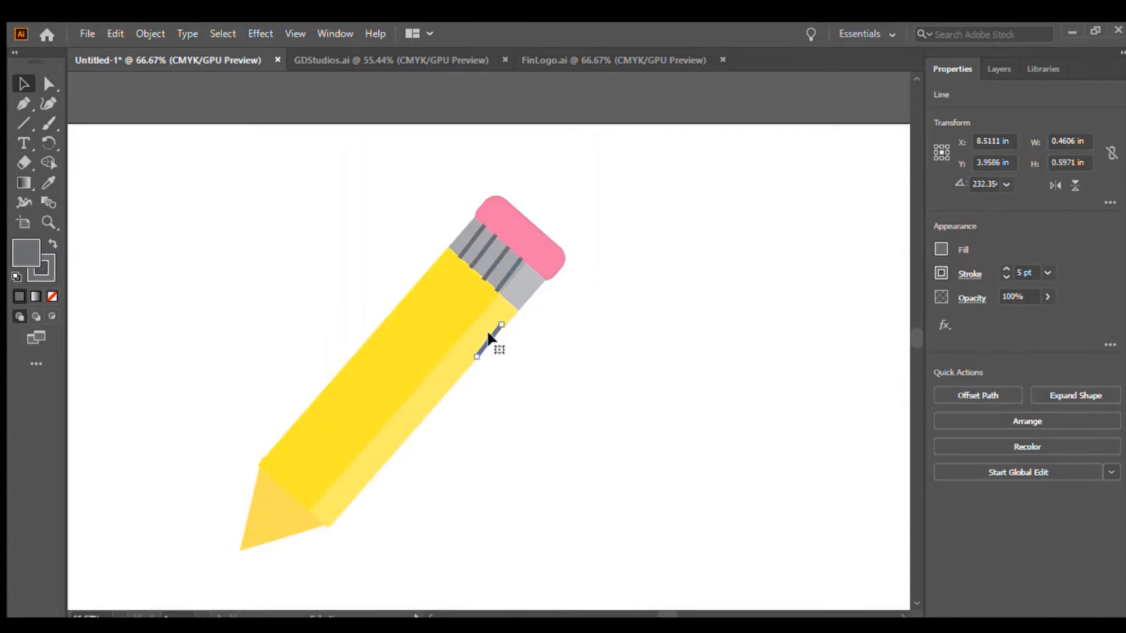
{"action": "left_click_drag", "start_coordinate": [484, 333], "coordinate": [517, 280]}
{"action": "key", "text": "x"}
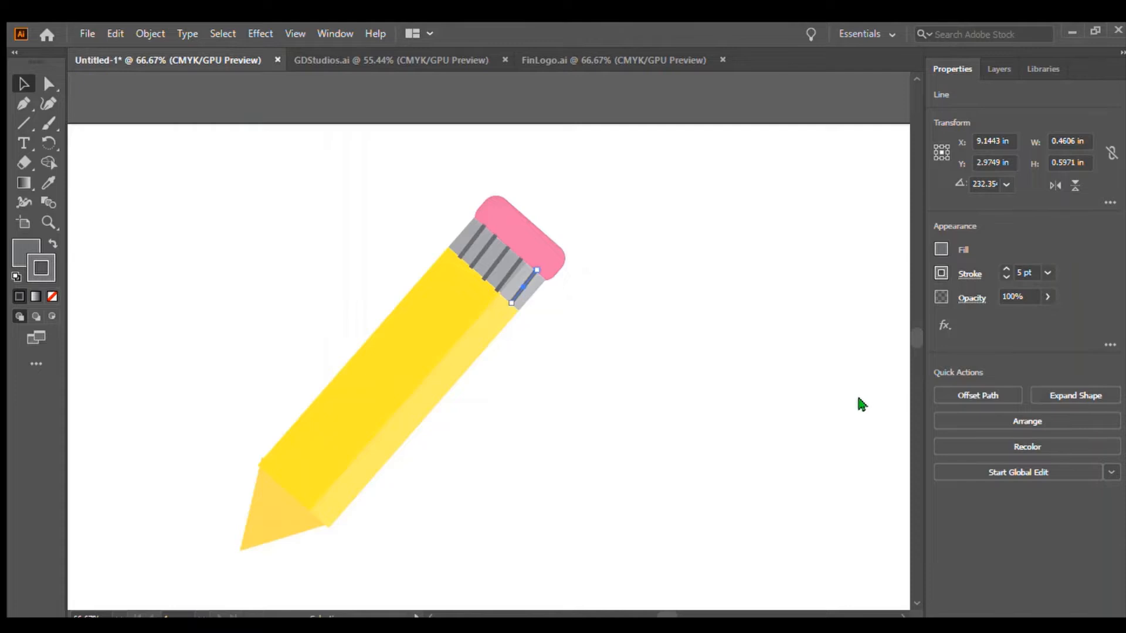
{"action": "key", "text": "x"}
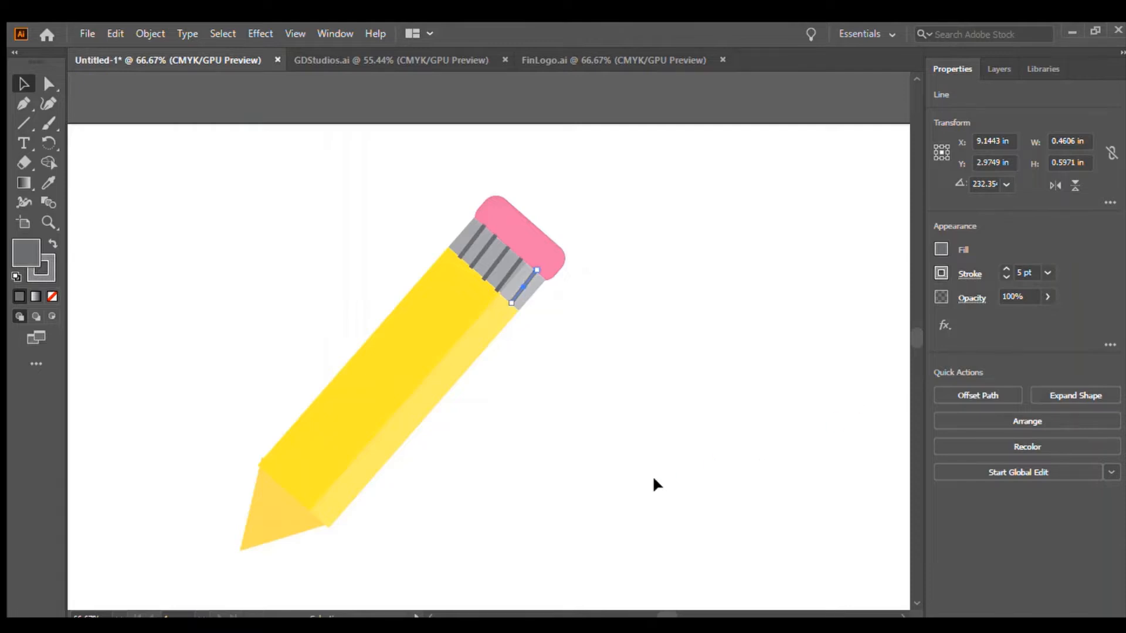
{"action": "left_click", "coordinate": [653, 482]}
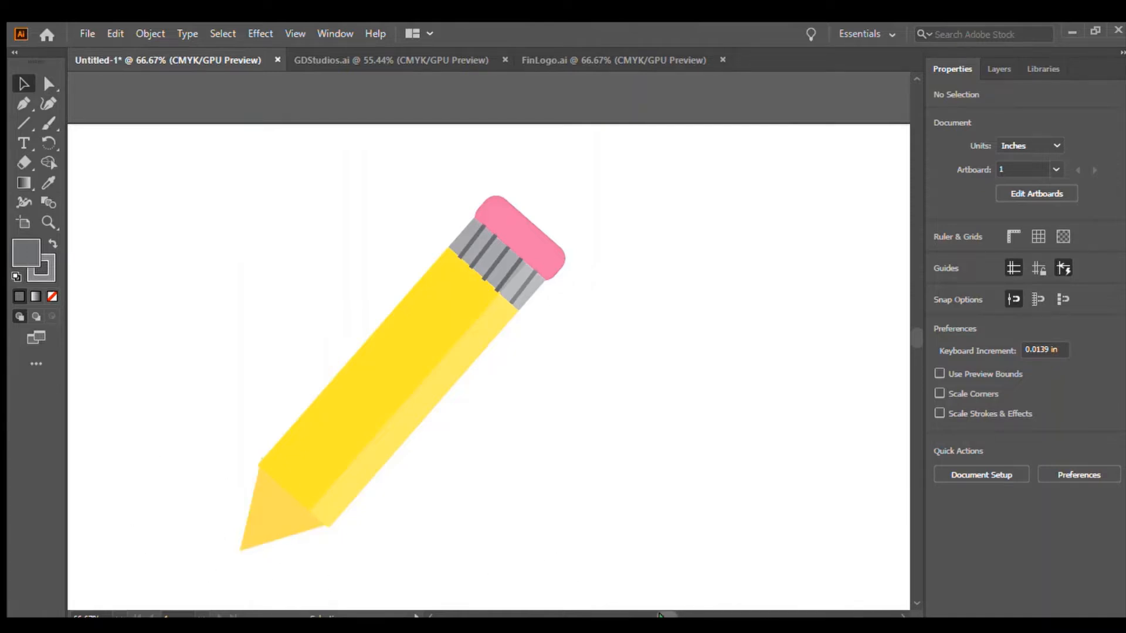
Place a copy of the tip triangle at the pencil point, scale it to about 0.4 in and fill it dark gray.
{"action": "left_click_drag", "start_coordinate": [661, 615], "coordinate": [655, 615]}
{"action": "scroll", "coordinate": [915, 343], "scroll_direction": "down", "scroll_amount": 5}
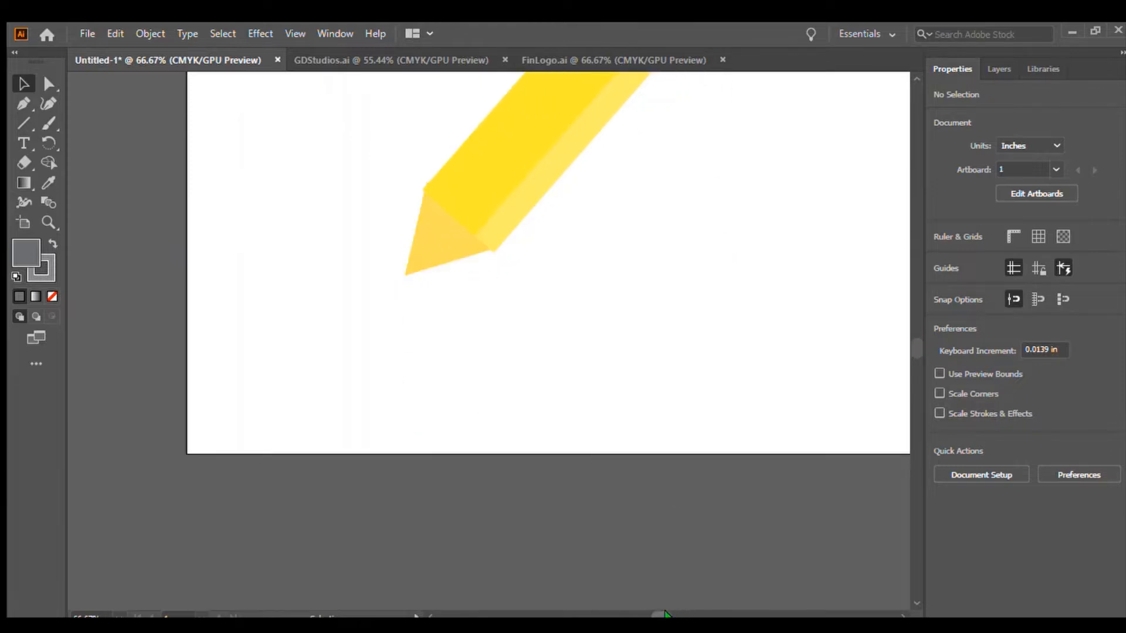
{"action": "left_click_drag", "start_coordinate": [660, 615], "coordinate": [660, 616]}
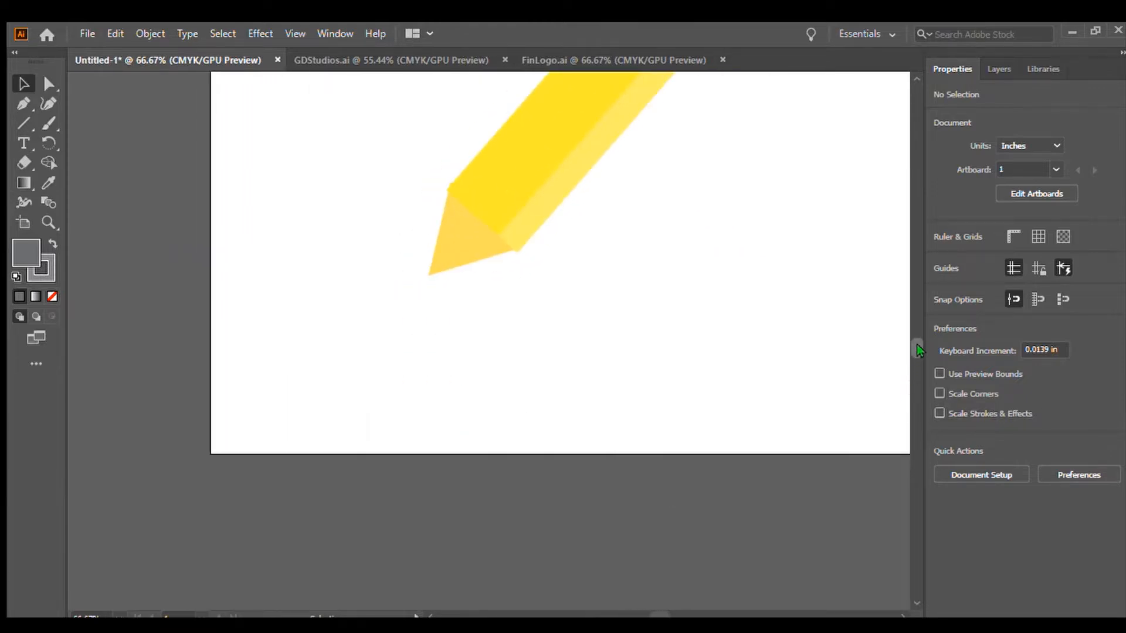
{"action": "left_click_drag", "start_coordinate": [917, 344], "coordinate": [916, 347]}
{"action": "key", "text": "ctrl+1"}
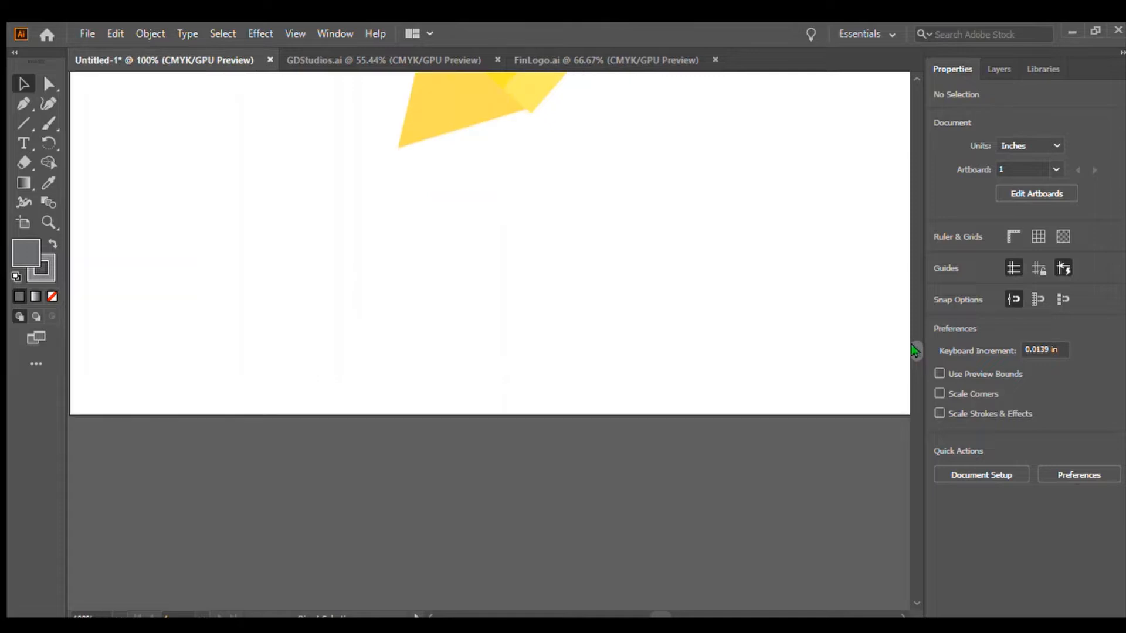
{"action": "scroll", "coordinate": [734, 348], "scroll_direction": "up", "scroll_amount": 2}
{"action": "left_click", "coordinate": [429, 218]}
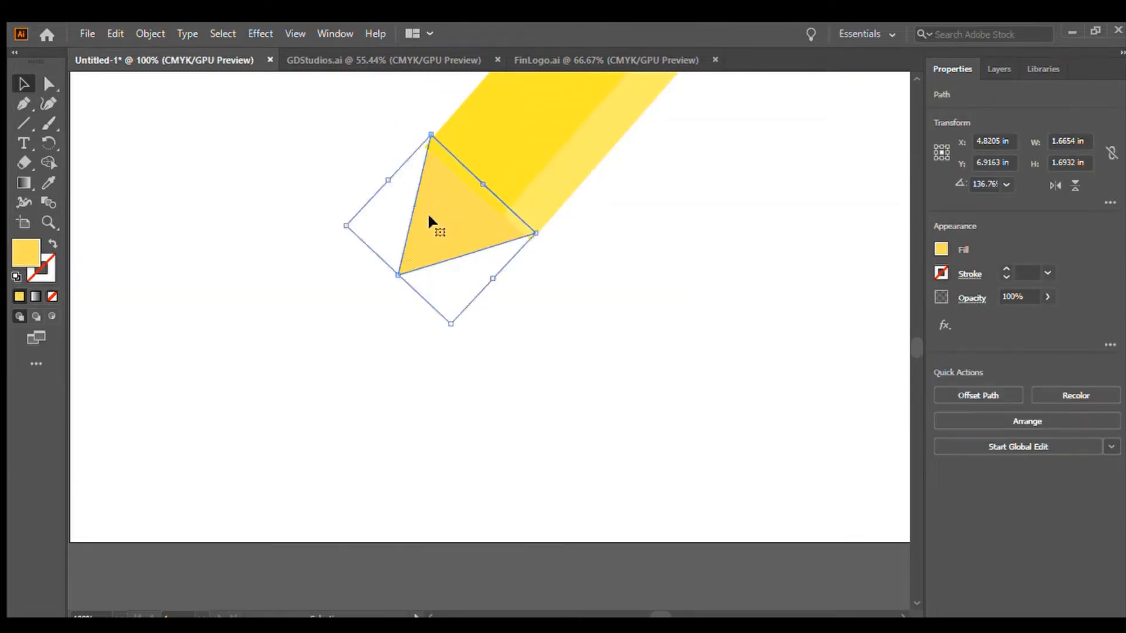
{"action": "key", "text": "ctrl+v"}
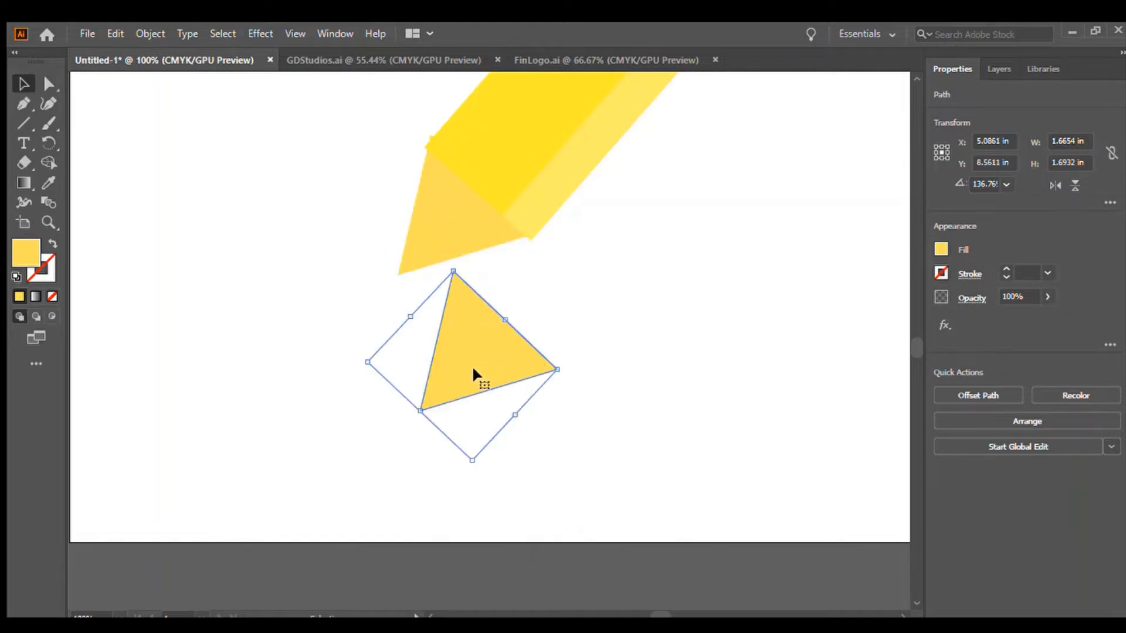
{"action": "mouse_move", "coordinate": [473, 374]}
{"action": "left_mouse_down"}
{"action": "mouse_move", "coordinate": [457, 229]}
{"action": "mouse_move", "coordinate": [447, 249]}
{"action": "mouse_move", "coordinate": [621, 269]}
{"action": "mouse_move", "coordinate": [453, 266]}
{"action": "mouse_move", "coordinate": [452, 240]}
{"action": "left_mouse_up"}
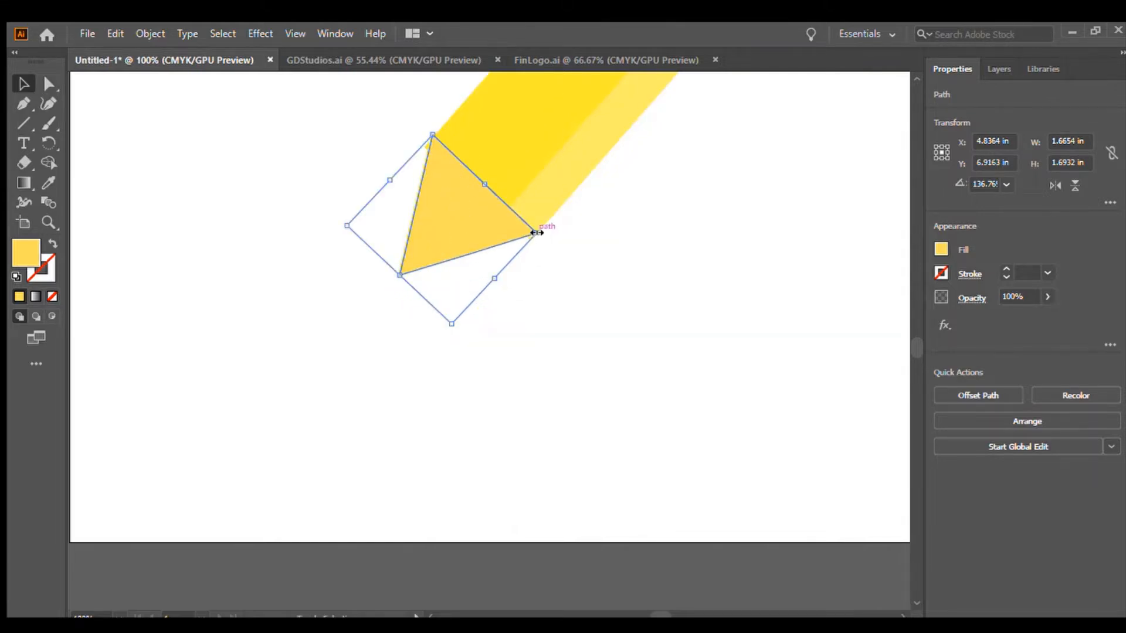
{"action": "mouse_move", "coordinate": [537, 232]}
{"action": "left_mouse_down"}
{"action": "mouse_move", "coordinate": [447, 241]}
{"action": "mouse_move", "coordinate": [414, 223]}
{"action": "mouse_move", "coordinate": [413, 243]}
{"action": "mouse_move", "coordinate": [442, 254]}
{"action": "mouse_move", "coordinate": [405, 257]}
{"action": "left_mouse_up"}
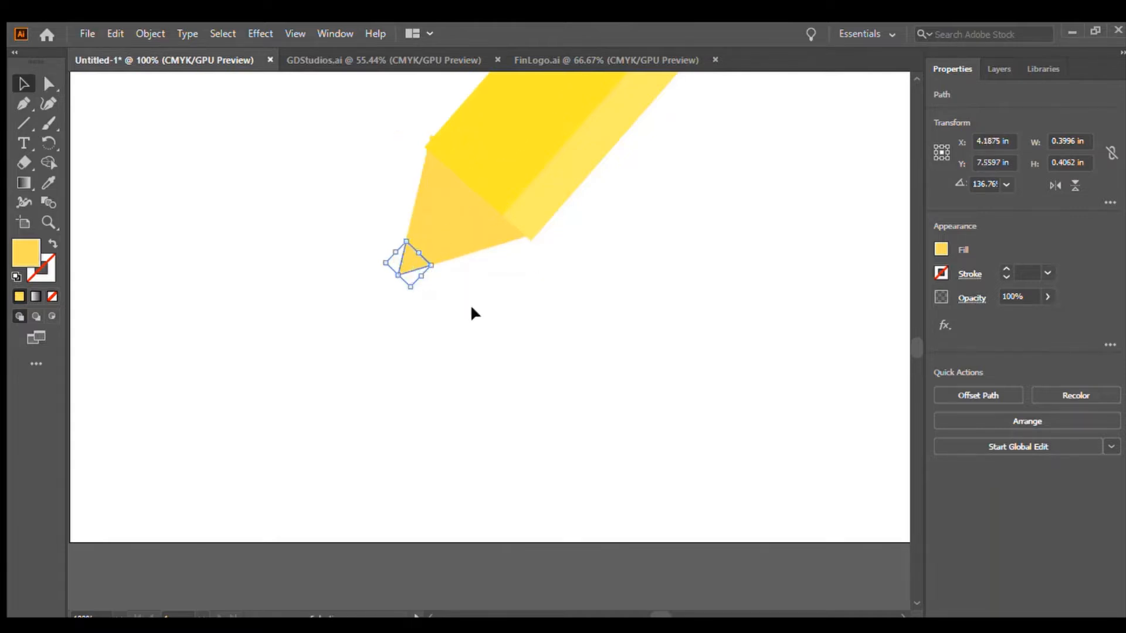
{"action": "left_click", "coordinate": [797, 314]}
{"action": "left_click", "coordinate": [787, 359]}
{"action": "left_click", "coordinate": [586, 371]}
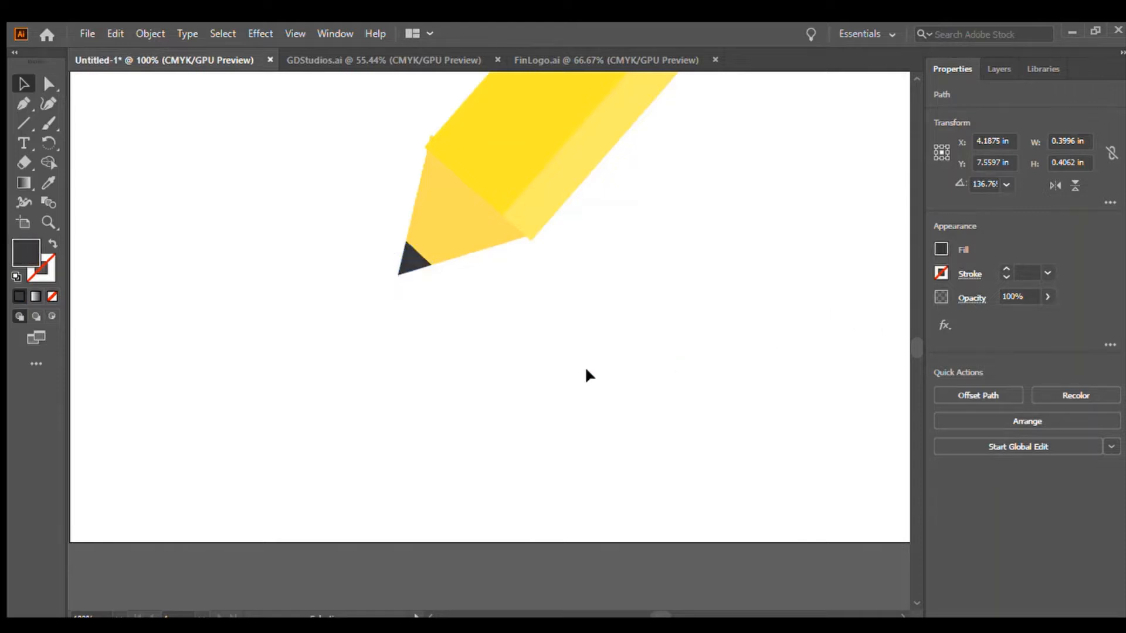
Select all the pencil parts and group them into a single object.
{"action": "scroll", "coordinate": [907, 340], "scroll_direction": "up", "scroll_amount": 3}
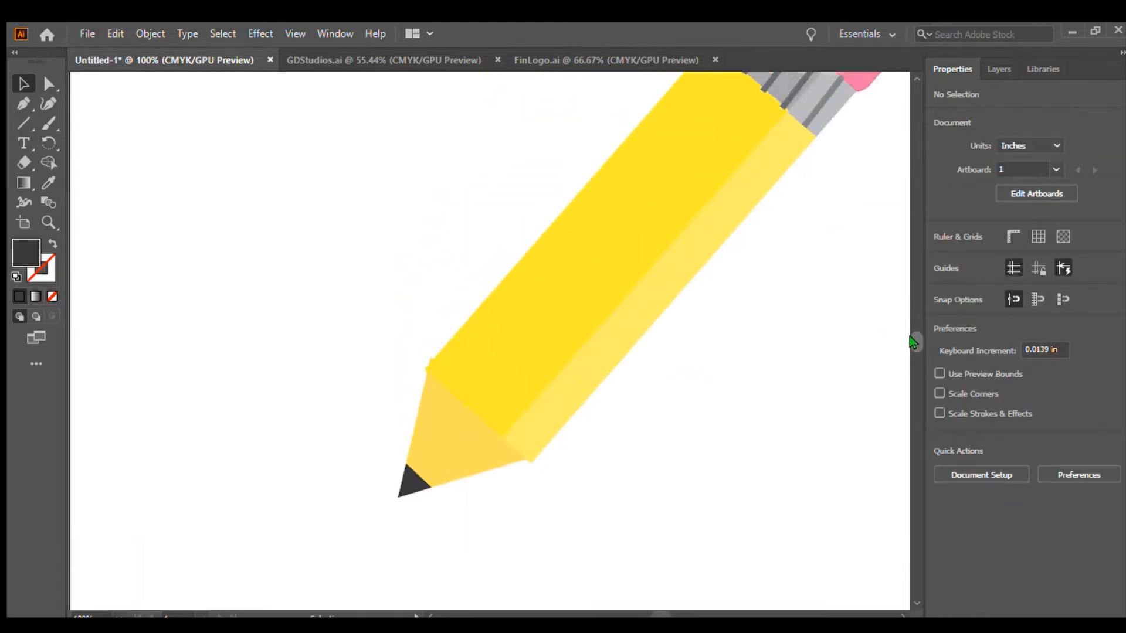
{"action": "key", "text": "ctrl+minus"}
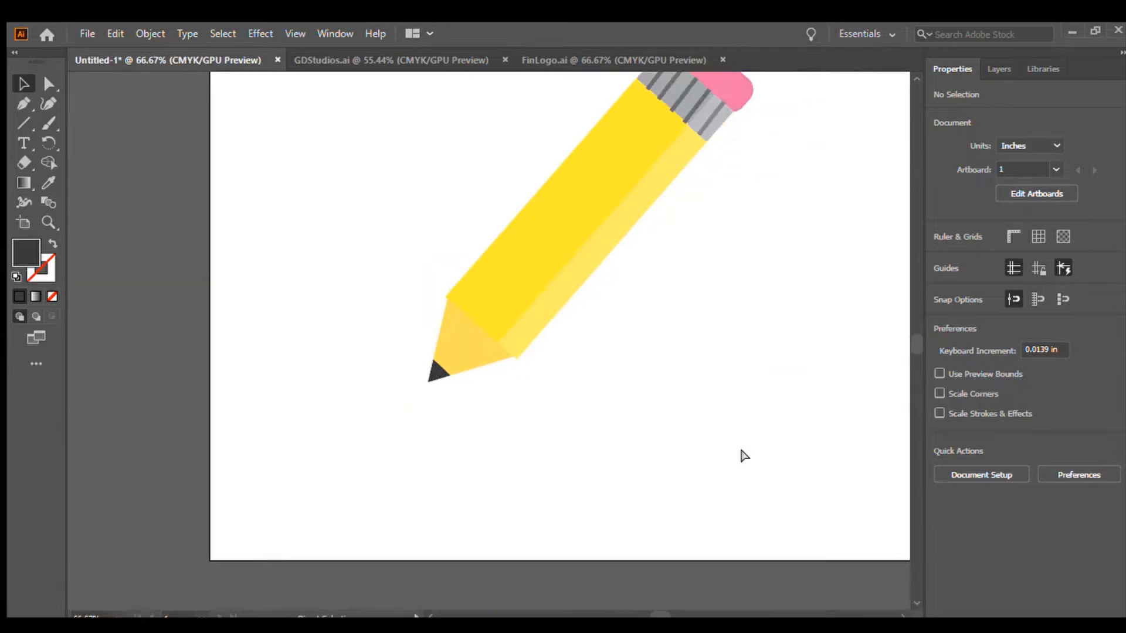
{"action": "scroll", "coordinate": [906, 343], "scroll_direction": "up", "scroll_amount": 2}
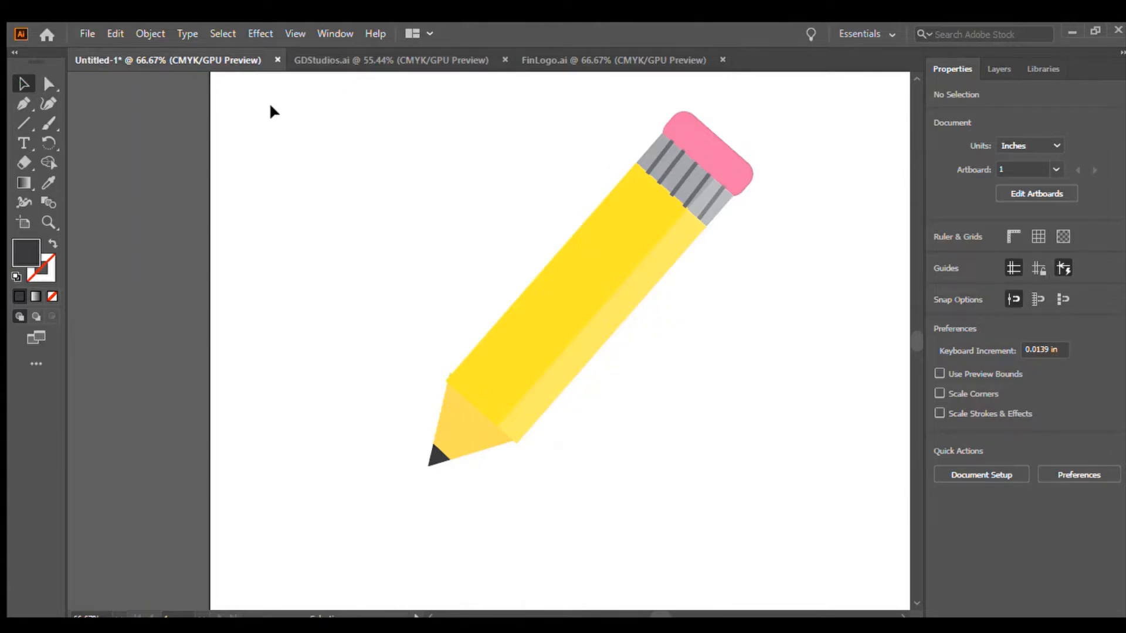
{"action": "mouse_move", "coordinate": [293, 96]}
{"action": "left_mouse_down"}
{"action": "mouse_move", "coordinate": [581, 462]}
{"action": "mouse_move", "coordinate": [808, 486]}
{"action": "left_mouse_up"}
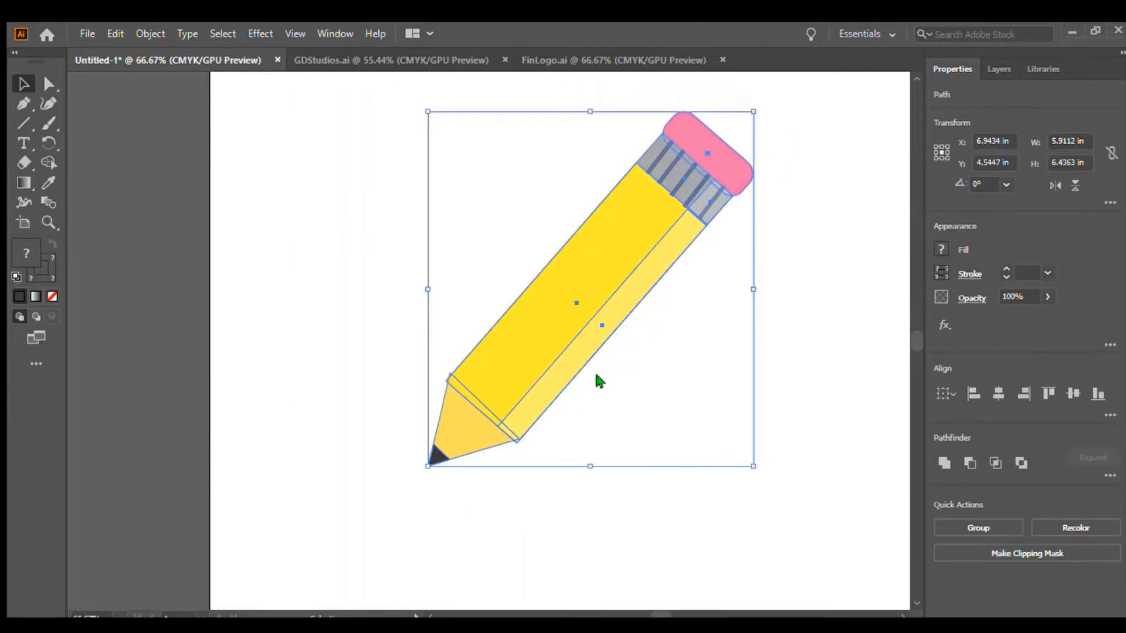
{"action": "key", "text": "ctrl+g"}
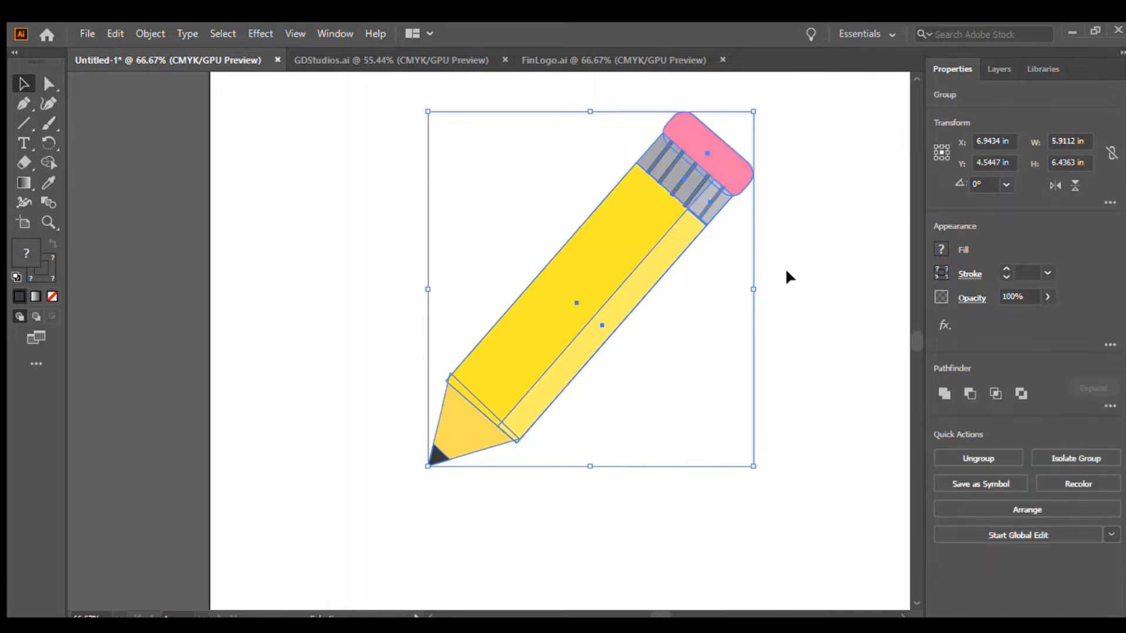
{"action": "left_click", "coordinate": [835, 413]}
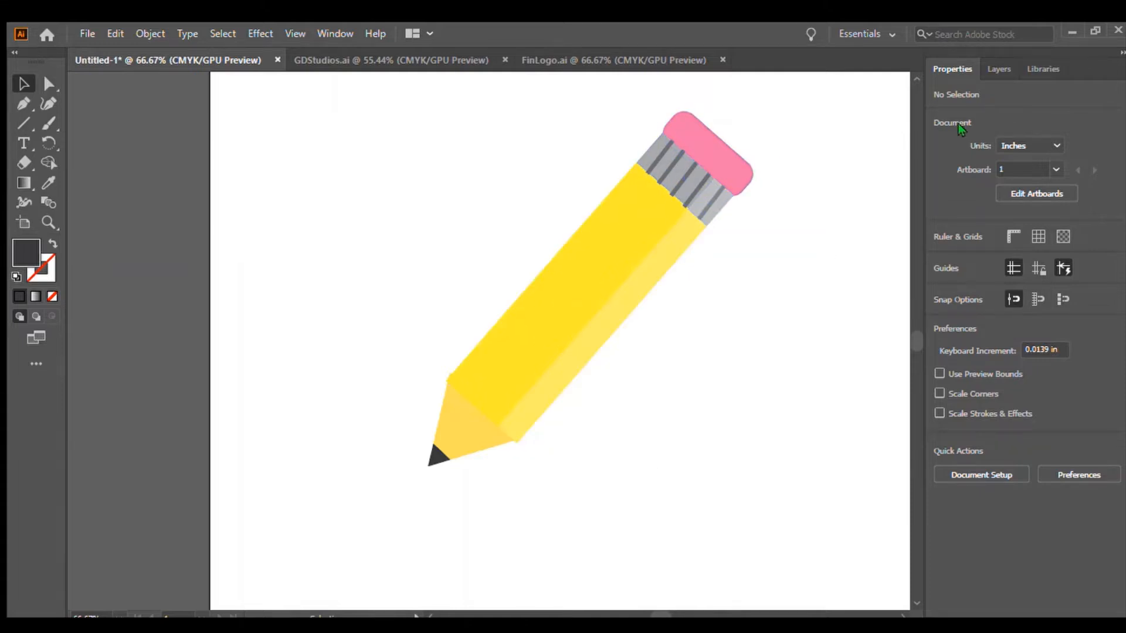
Move the pencil group off the artboard to the left.
{"action": "mouse_move", "coordinate": [522, 363]}
{"action": "left_mouse_down"}
{"action": "mouse_move", "coordinate": [646, 234]}
{"action": "mouse_move", "coordinate": [497, 331]}
{"action": "mouse_move", "coordinate": [660, 198]}
{"action": "mouse_move", "coordinate": [572, 302]}
{"action": "left_mouse_up"}
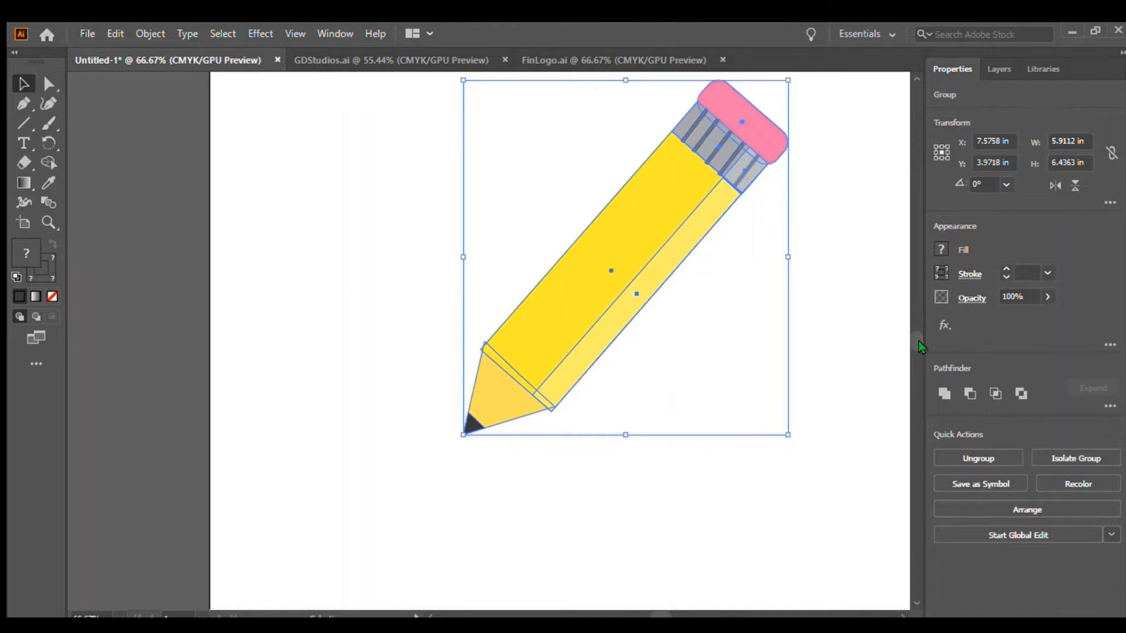
{"action": "left_click", "coordinate": [831, 455]}
{"action": "key", "text": "ctrl+minus"}
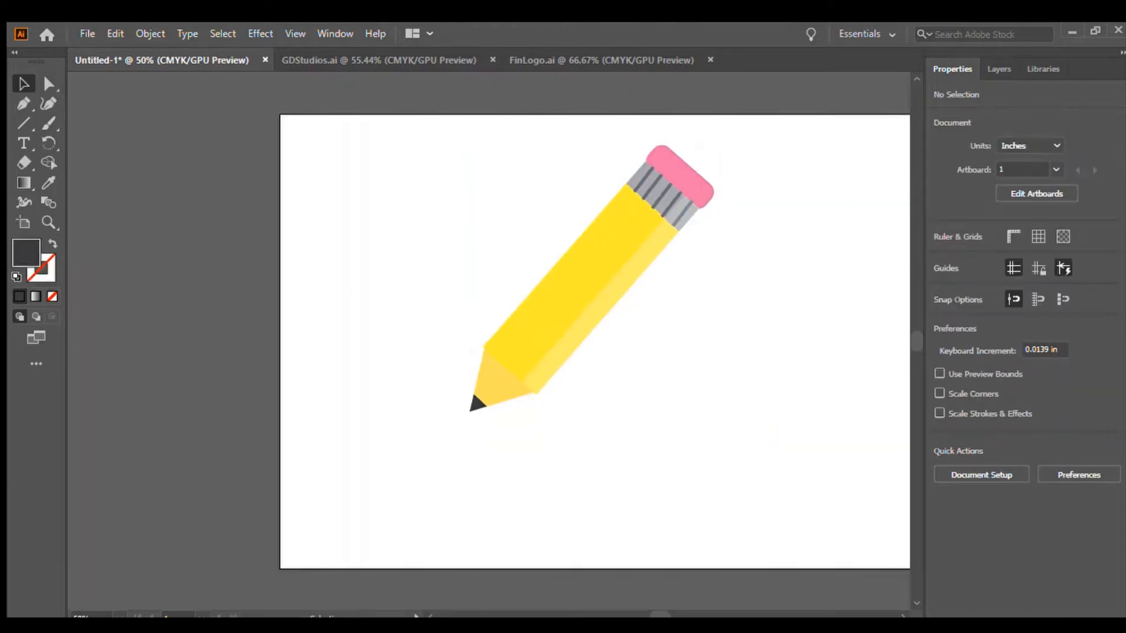
{"action": "left_click_drag", "start_coordinate": [437, 171], "coordinate": [680, 368]}
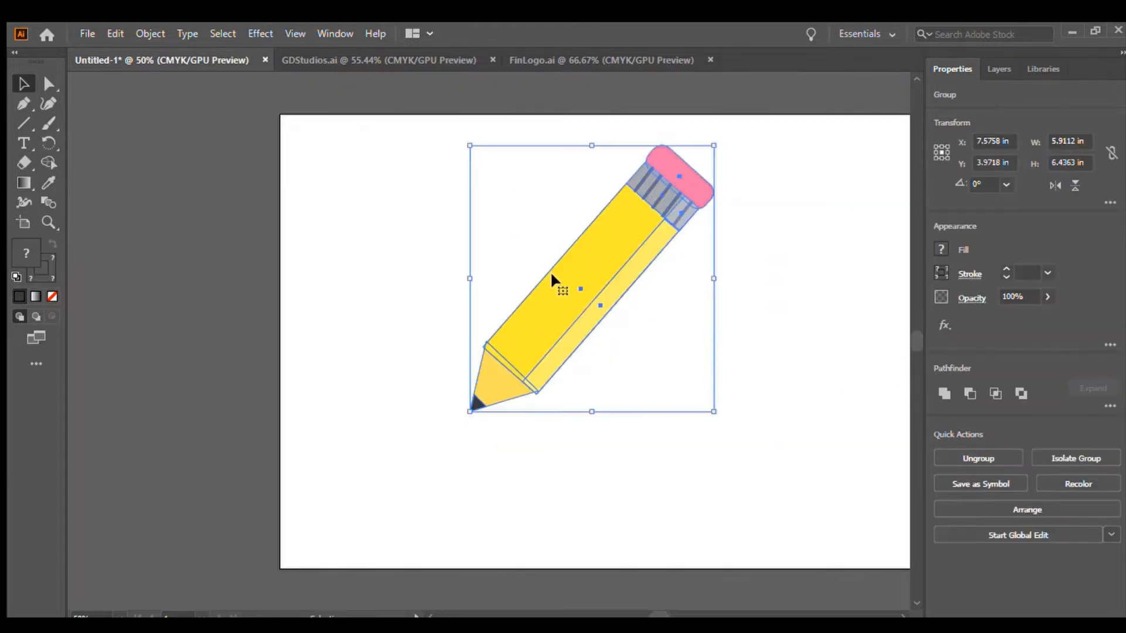
{"action": "mouse_move", "coordinate": [536, 292]}
{"action": "left_mouse_down"}
{"action": "mouse_move", "coordinate": [283, 298]}
{"action": "mouse_move", "coordinate": [119, 266]}
{"action": "left_mouse_up"}
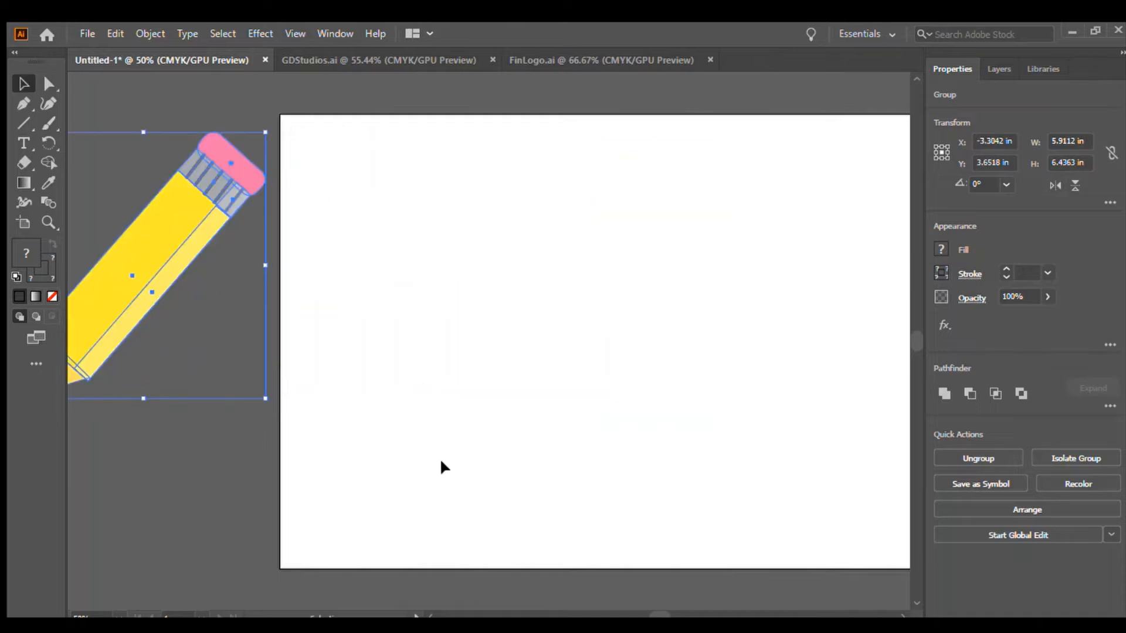
{"action": "left_click", "coordinate": [200, 458]}
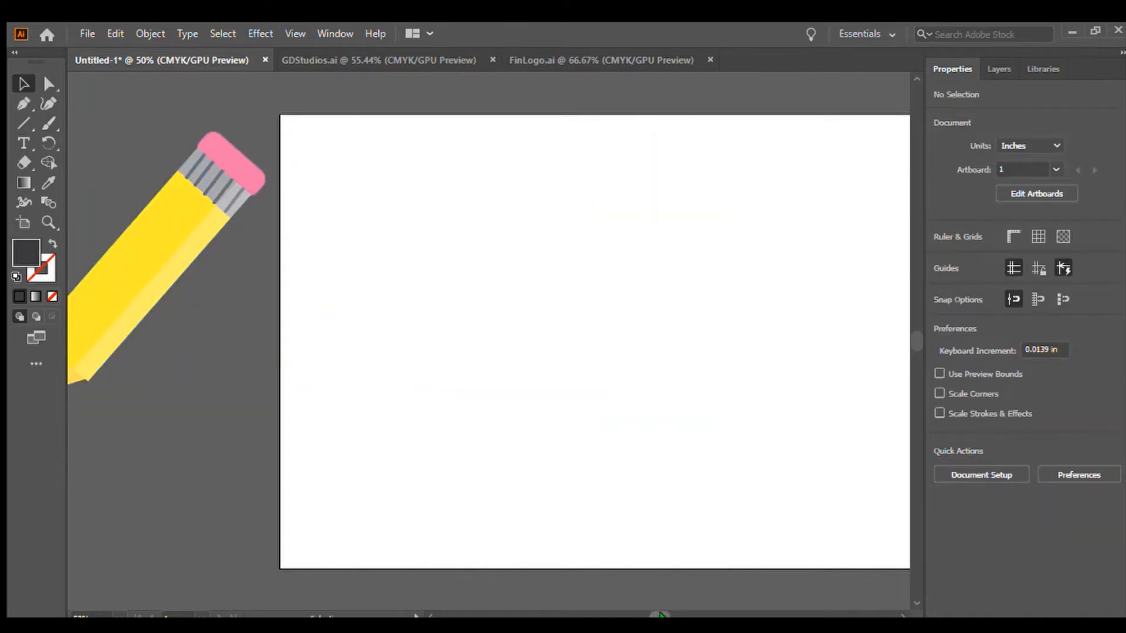
Draw a rectangle covering the whole artboard, 17 in by 11 in, and fill it yellow.
{"action": "left_click_drag", "start_coordinate": [660, 614], "coordinate": [665, 613]}
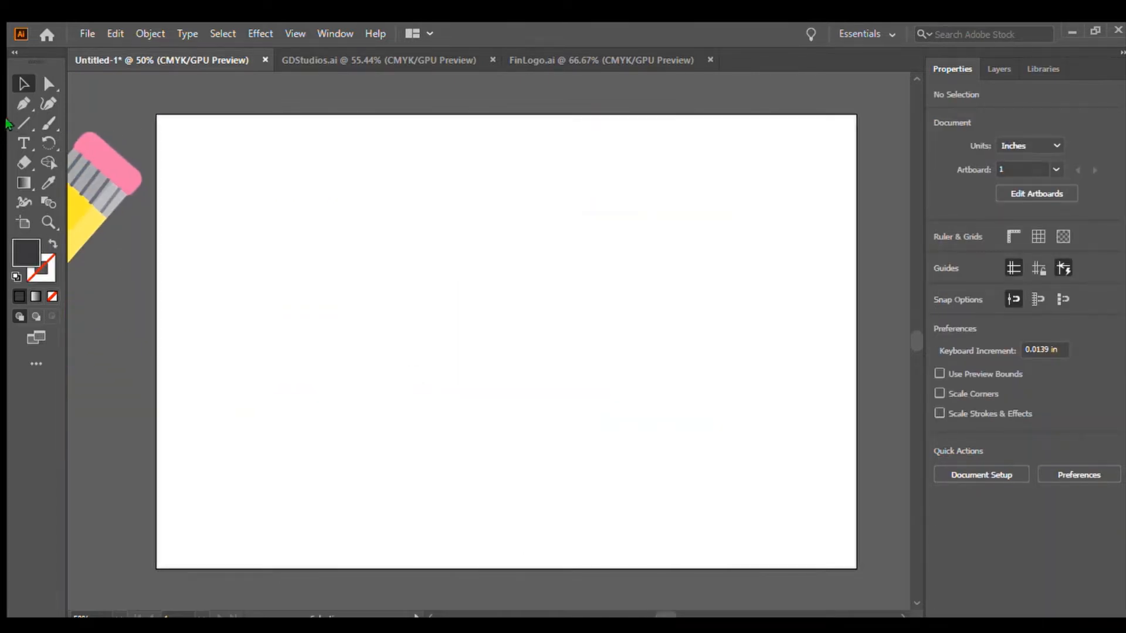
{"action": "left_click", "coordinate": [23, 123]}
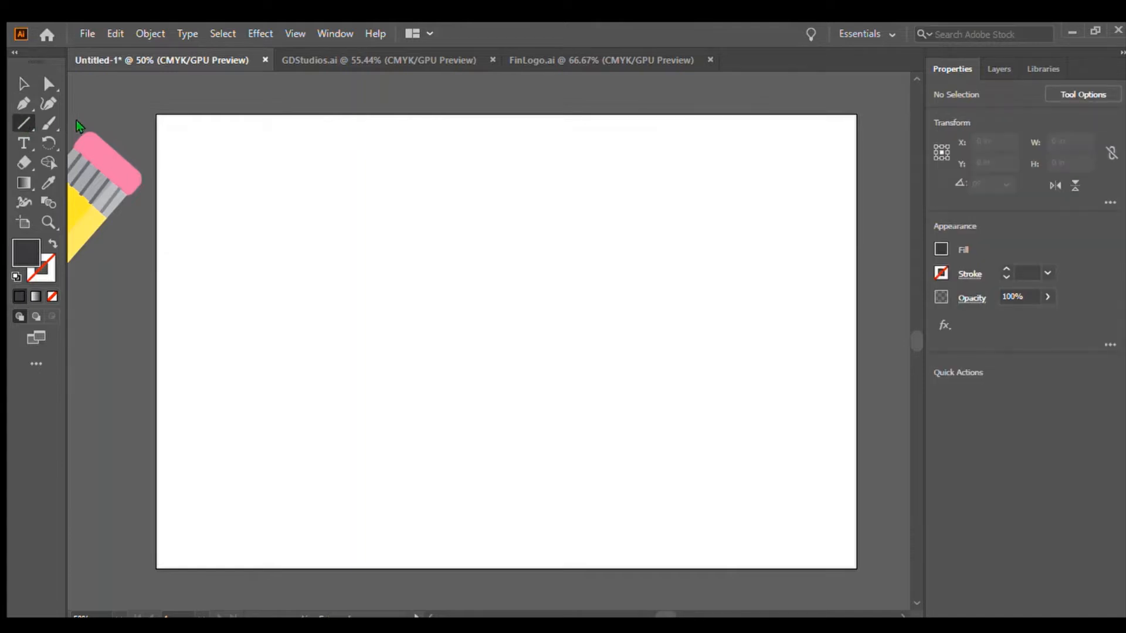
{"action": "key", "text": "m"}
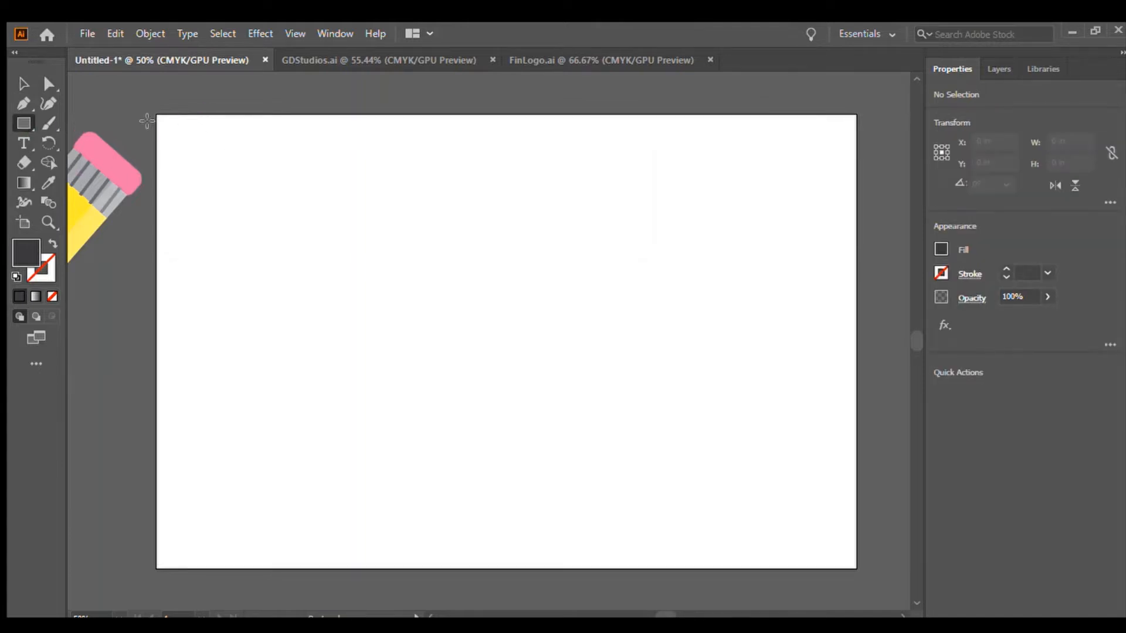
{"action": "left_click_drag", "start_coordinate": [157, 114], "coordinate": [856, 568]}
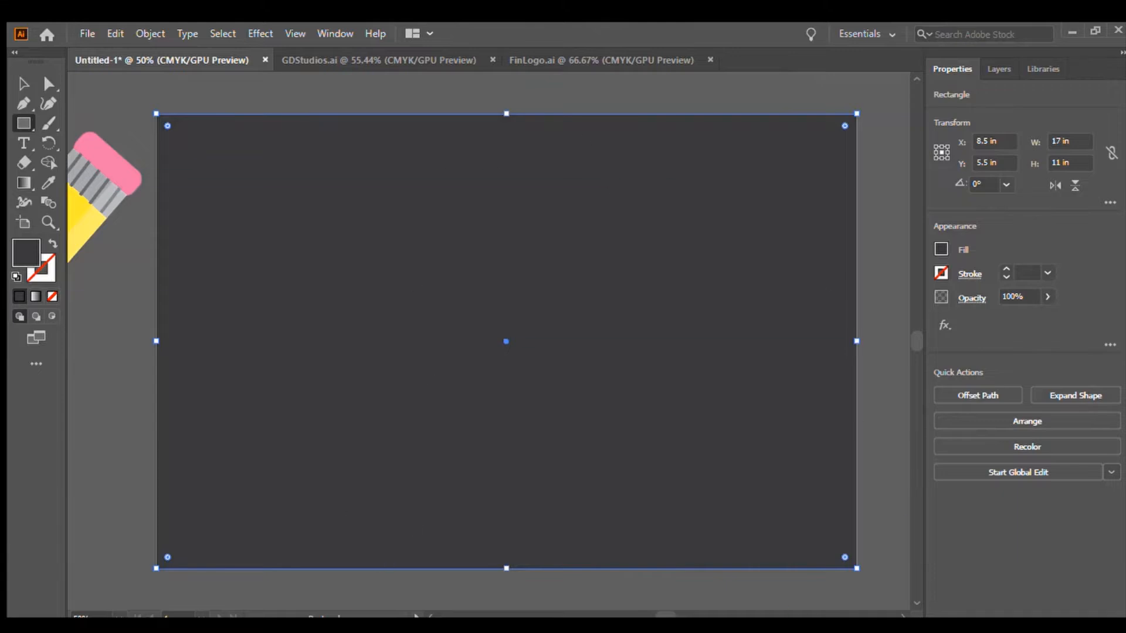
{"action": "left_click", "coordinate": [819, 303]}
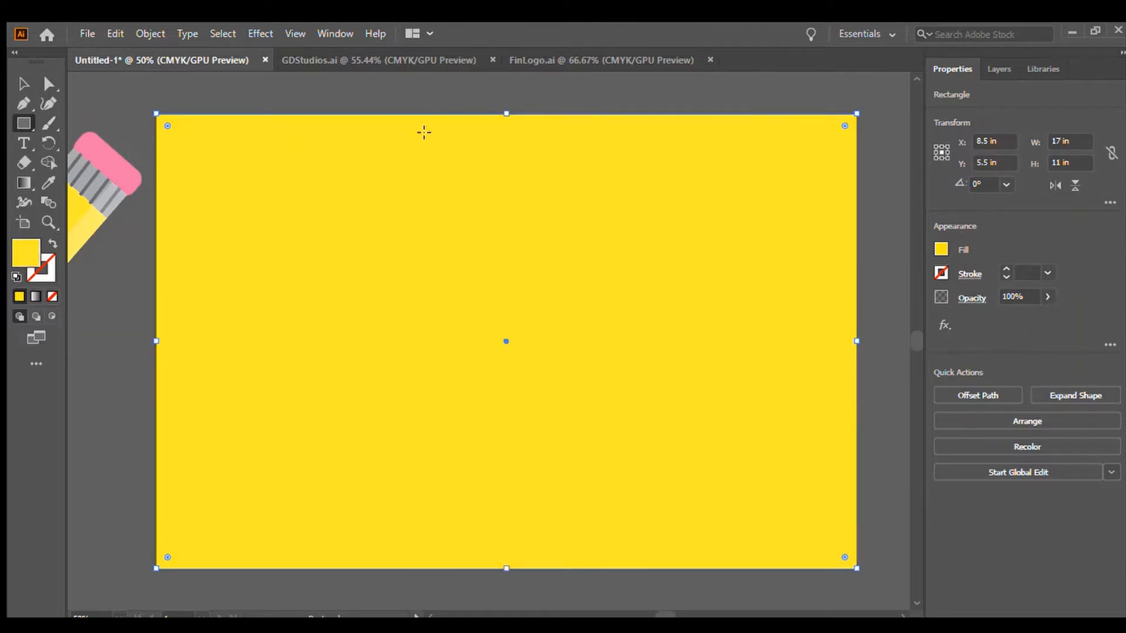
Move the pencil group back onto the centre of the artboard.
{"action": "left_click", "coordinate": [23, 83]}
{"action": "left_click", "coordinate": [120, 101]}
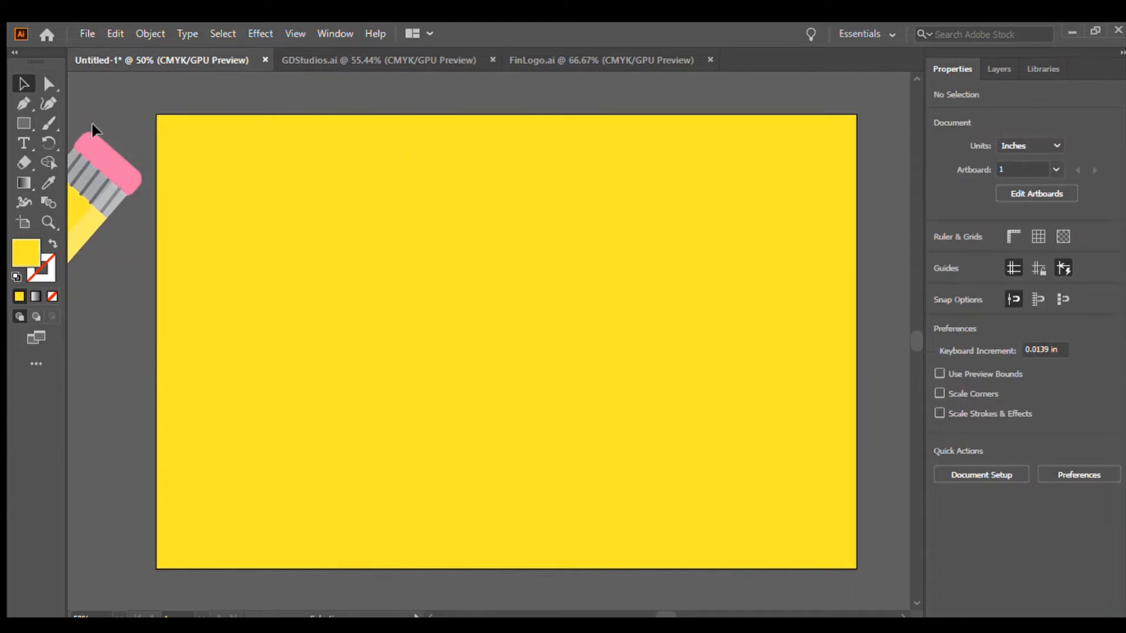
{"action": "mouse_move", "coordinate": [99, 157]}
{"action": "left_mouse_down"}
{"action": "mouse_move", "coordinate": [442, 216]}
{"action": "mouse_move", "coordinate": [563, 191]}
{"action": "left_mouse_up"}
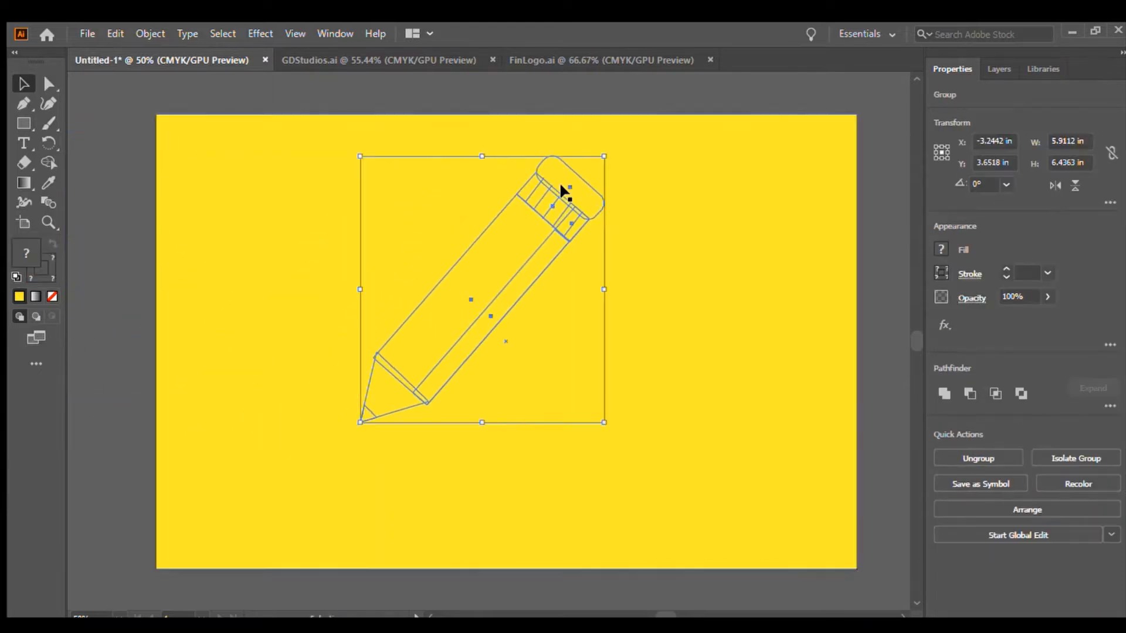
{"action": "left_click_drag", "start_coordinate": [500, 289], "coordinate": [528, 254]}
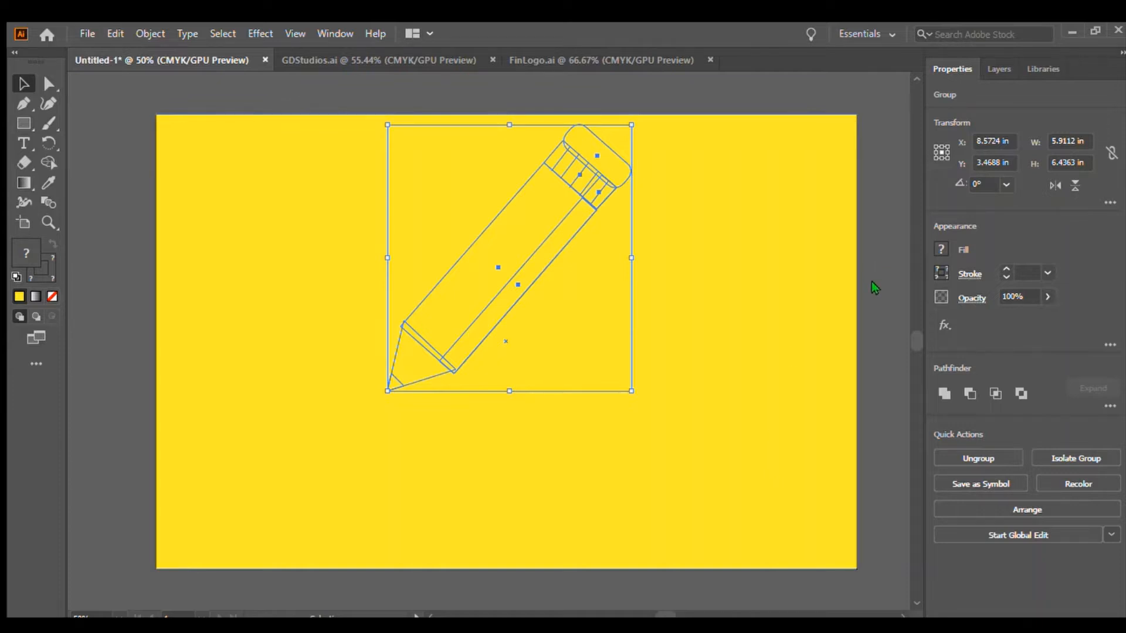
{"action": "left_click", "coordinate": [902, 286]}
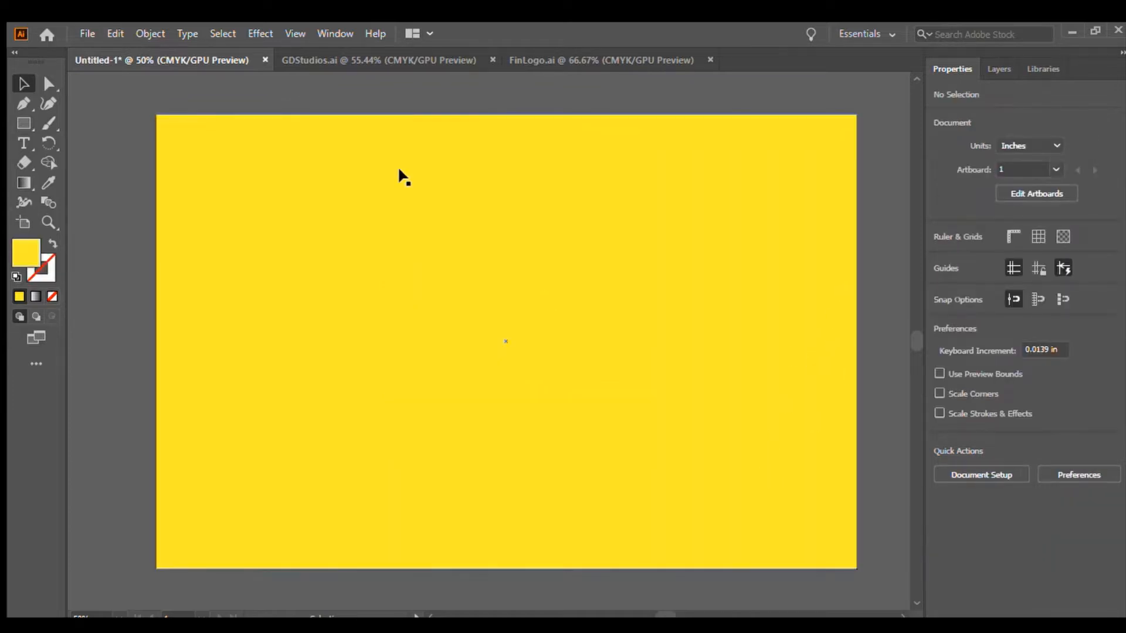
Add a 100 pt text object reading CTRL + ] on the artboard.
{"action": "left_click", "coordinate": [23, 143]}
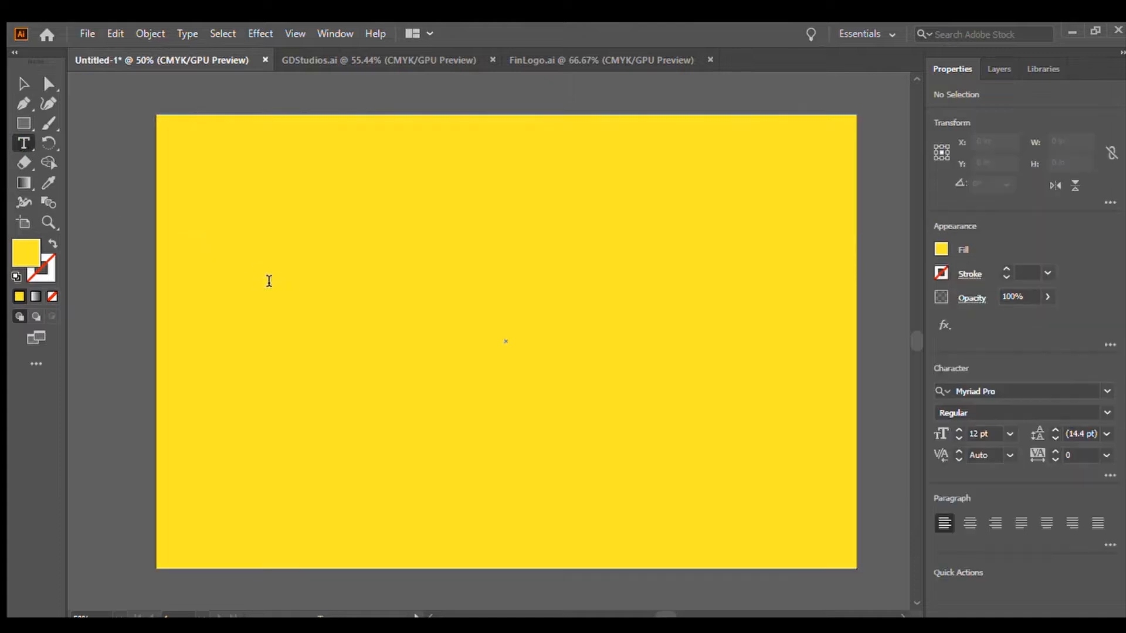
{"action": "left_click", "coordinate": [271, 278]}
{"action": "key", "text": "BackSpace"}
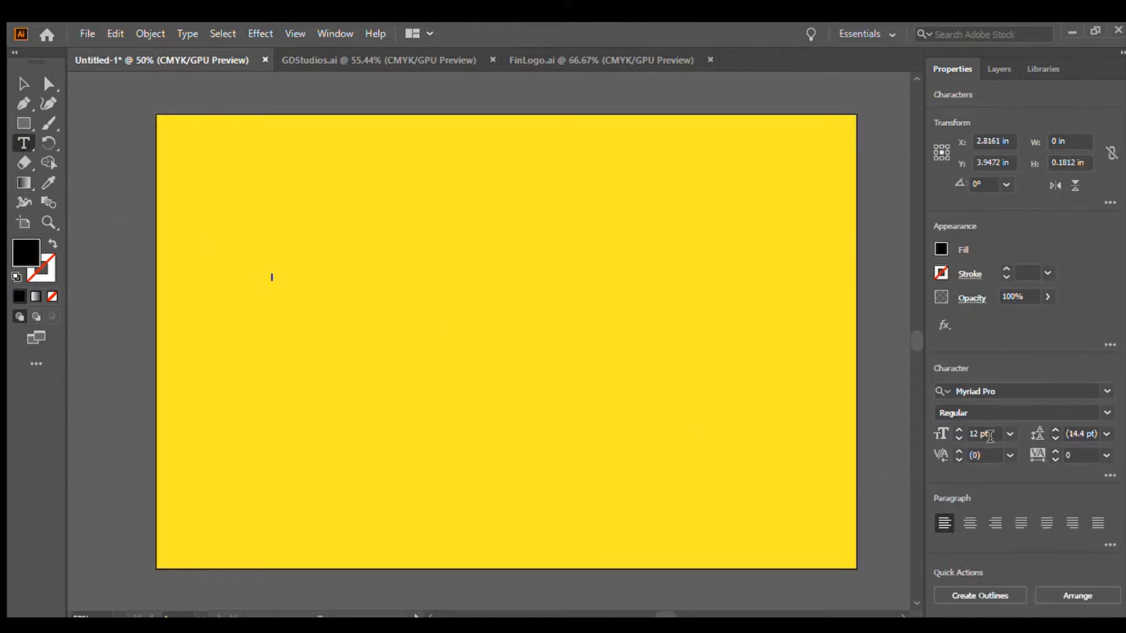
{"action": "left_click", "coordinate": [986, 434]}
{"action": "type", "text": "100"}
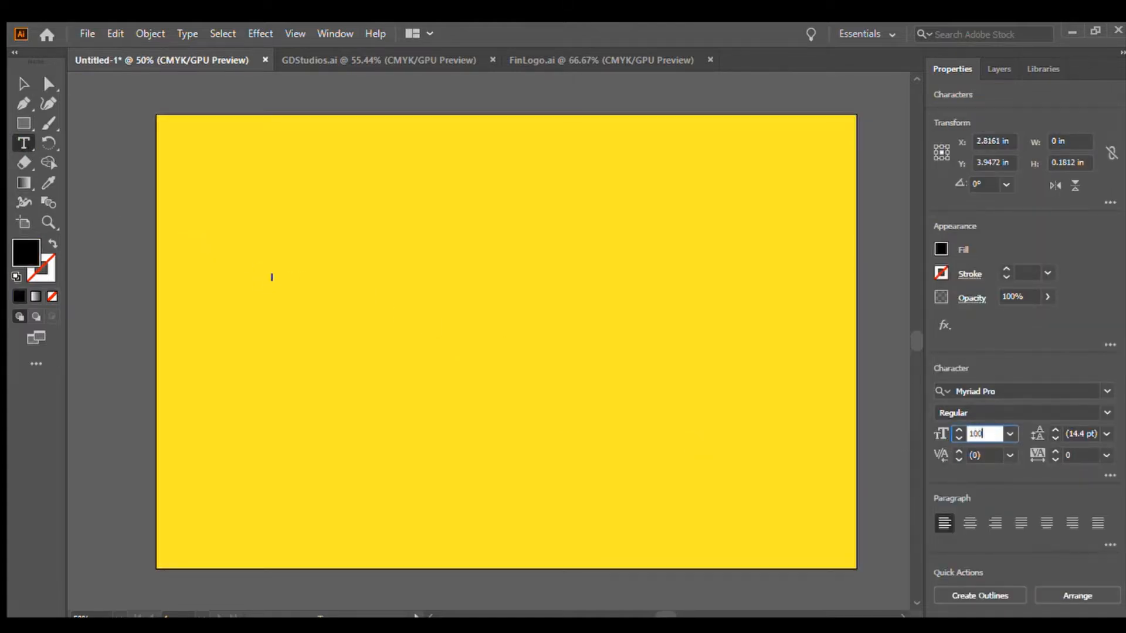
{"action": "key", "text": "Return"}
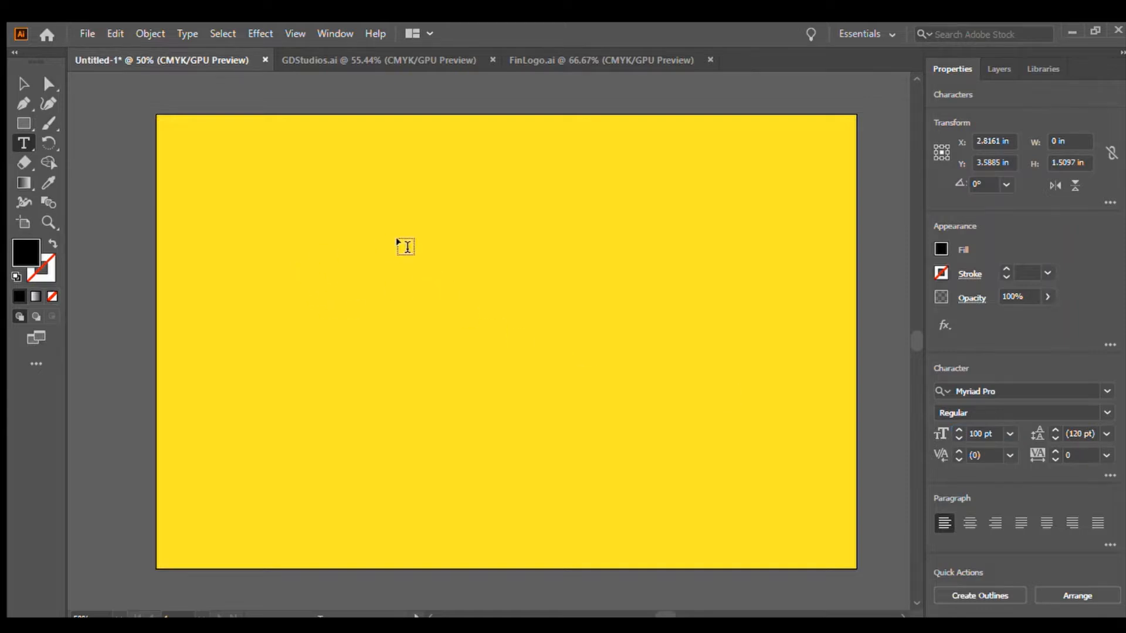
{"action": "type", "text": "CT"}
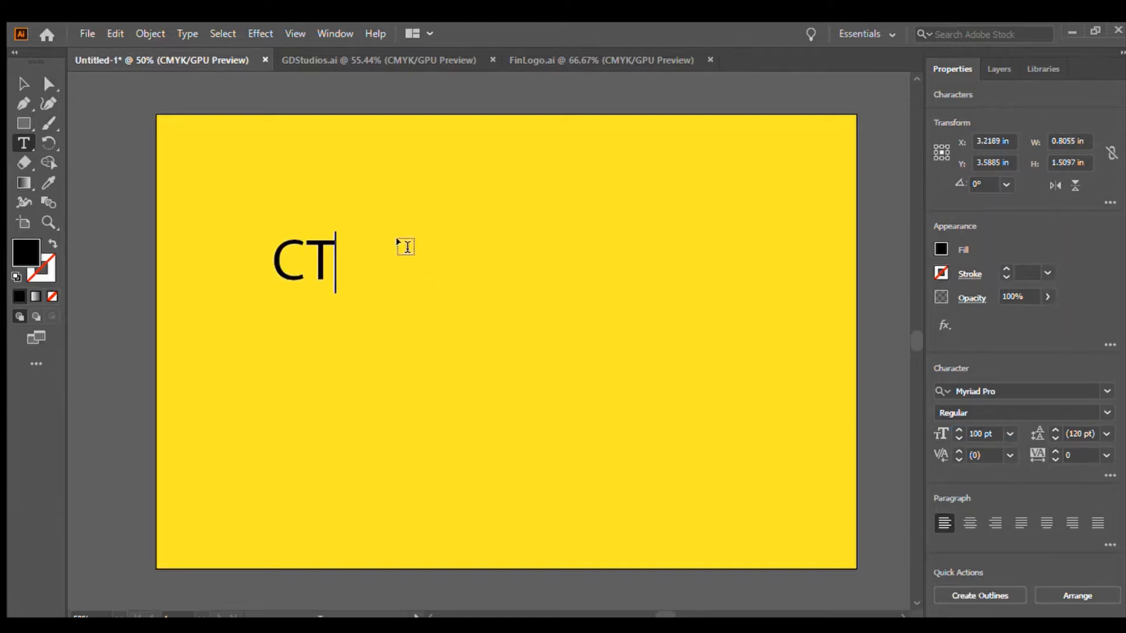
{"action": "type", "text": "RL + "}
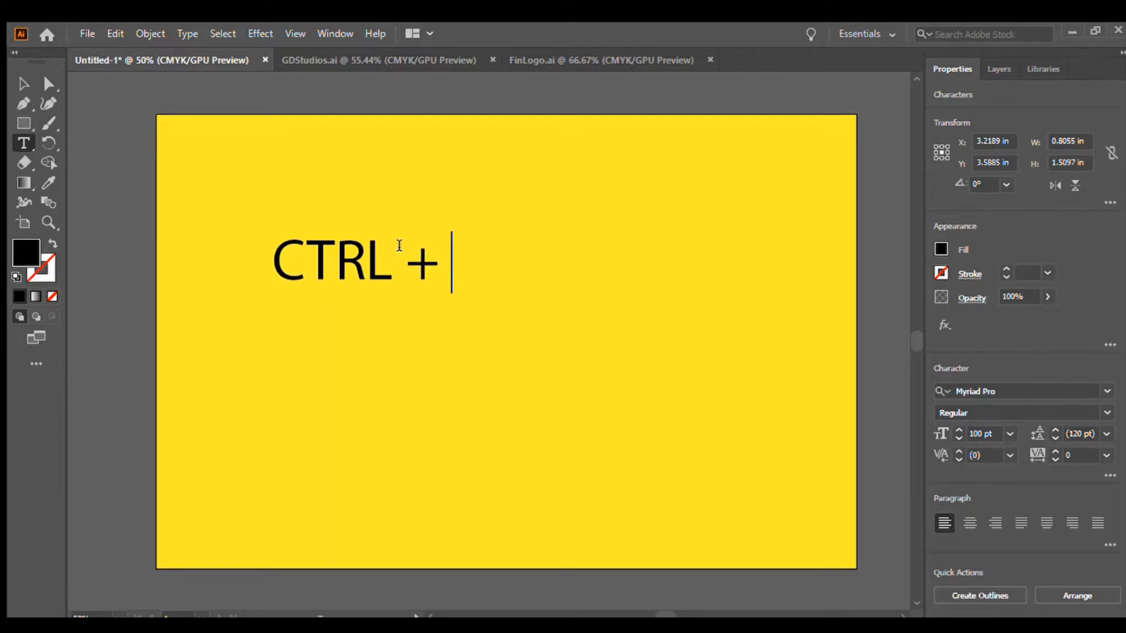
{"action": "type", "text": "}"}
{"action": "key", "text": "BackSpace"}
{"action": "type", "text": "]"}
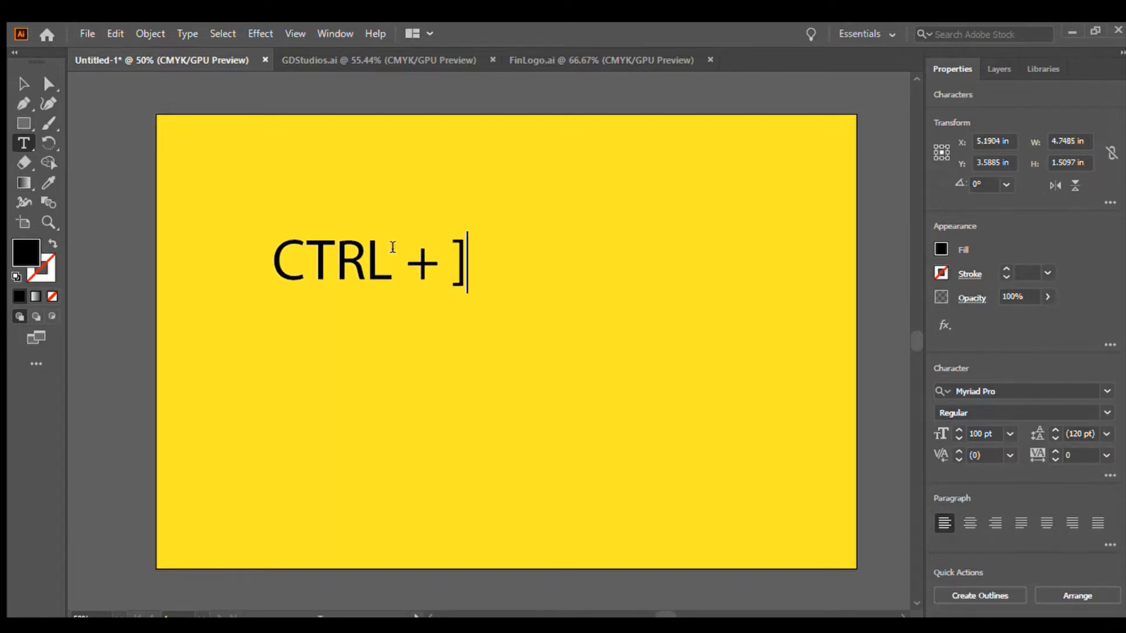
Delete the CTRL + ] text object.
{"action": "left_click", "coordinate": [20, 82]}
{"action": "left_click", "coordinate": [176, 231]}
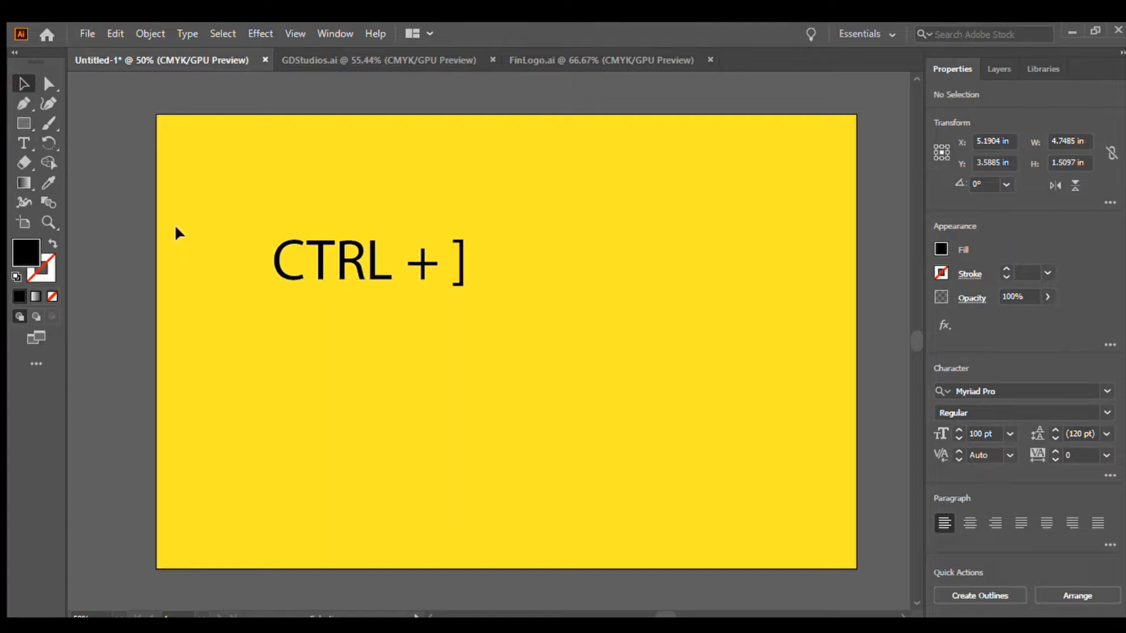
{"action": "left_click", "coordinate": [373, 261]}
{"action": "key", "text": "Delete"}
Bring the pencil group in front of the yellow background and realign the background rectangle to fill the artboard.
{"action": "left_click_drag", "start_coordinate": [530, 372], "coordinate": [469, 574]}
{"action": "left_click_drag", "start_coordinate": [540, 240], "coordinate": [838, 145]}
{"action": "mouse_move", "coordinate": [475, 401]}
{"action": "left_mouse_down"}
{"action": "mouse_move", "coordinate": [481, 364]}
{"action": "mouse_move", "coordinate": [431, 268]}
{"action": "left_mouse_up"}
{"action": "left_click_drag", "start_coordinate": [427, 343], "coordinate": [528, 289]}
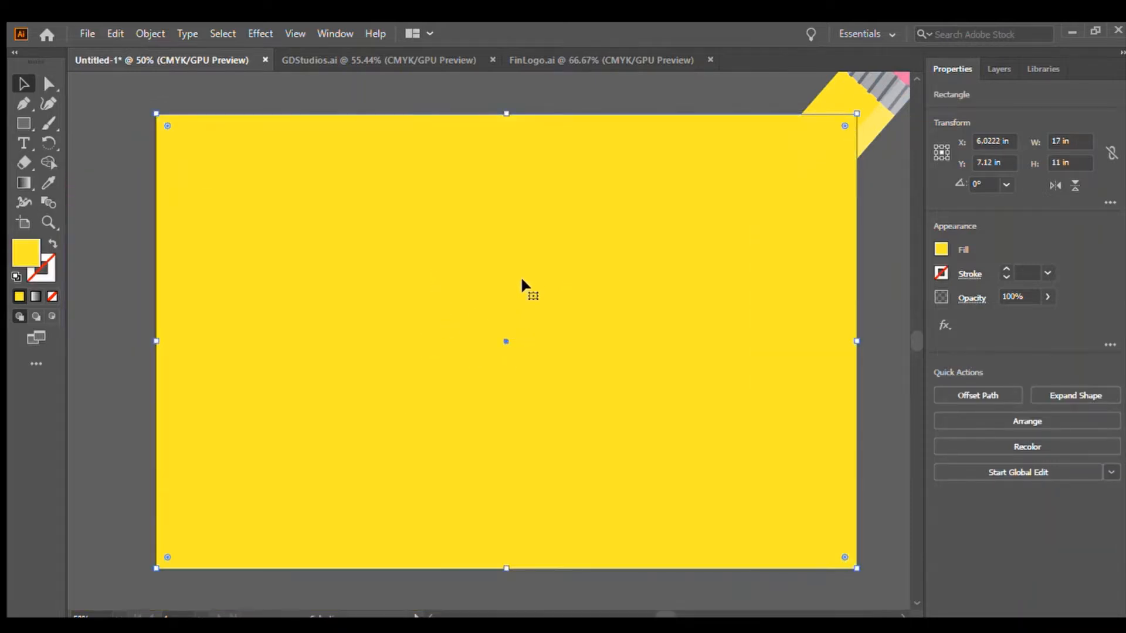
{"action": "mouse_move", "coordinate": [864, 109]}
{"action": "left_mouse_down"}
{"action": "mouse_move", "coordinate": [804, 224]}
{"action": "mouse_move", "coordinate": [607, 240]}
{"action": "mouse_move", "coordinate": [578, 208]}
{"action": "mouse_move", "coordinate": [543, 243]}
{"action": "mouse_move", "coordinate": [565, 423]}
{"action": "left_mouse_up"}
{"action": "left_click", "coordinate": [540, 242]}
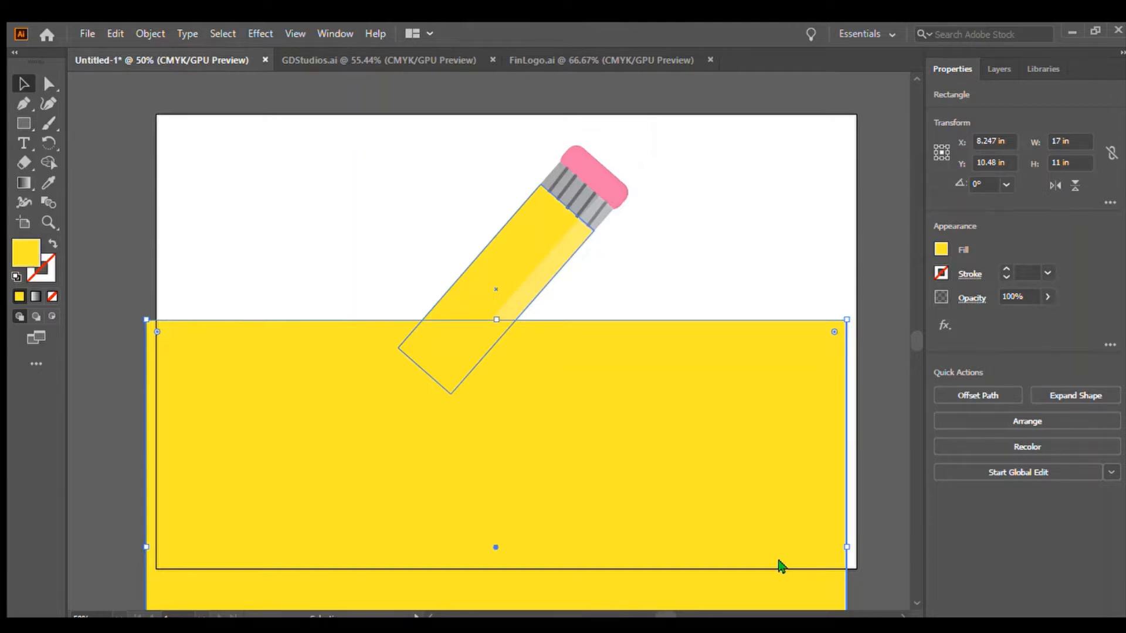
{"action": "left_click", "coordinate": [899, 289]}
{"action": "mouse_move", "coordinate": [603, 533]}
{"action": "left_mouse_down"}
{"action": "mouse_move", "coordinate": [641, 407]}
{"action": "mouse_move", "coordinate": [629, 410]}
{"action": "left_mouse_up"}
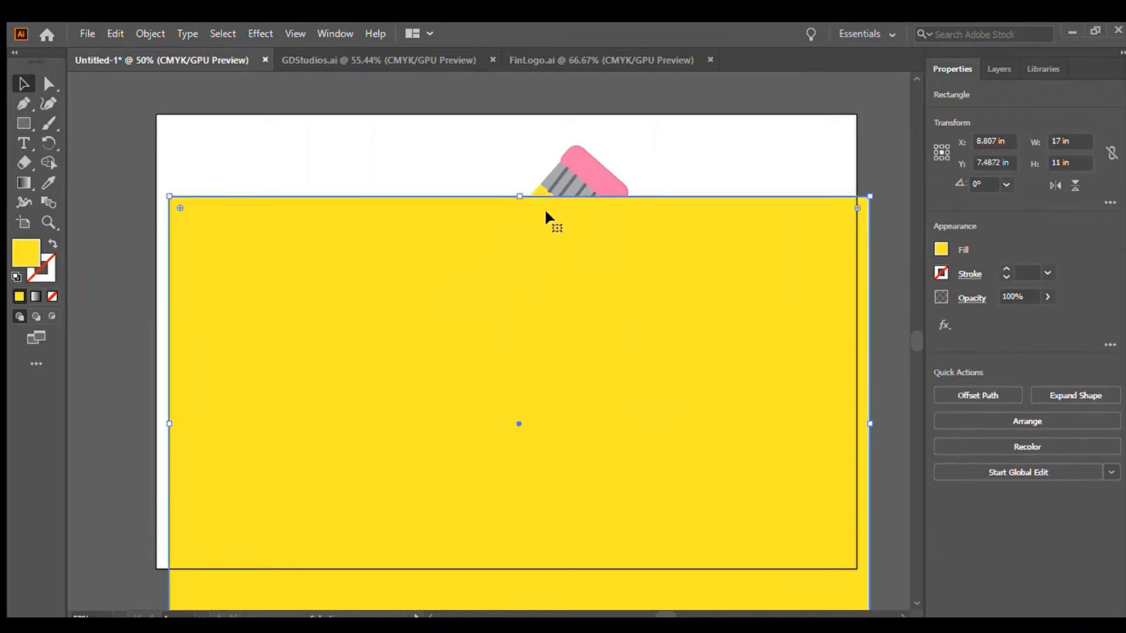
{"action": "left_click", "coordinate": [554, 179]}
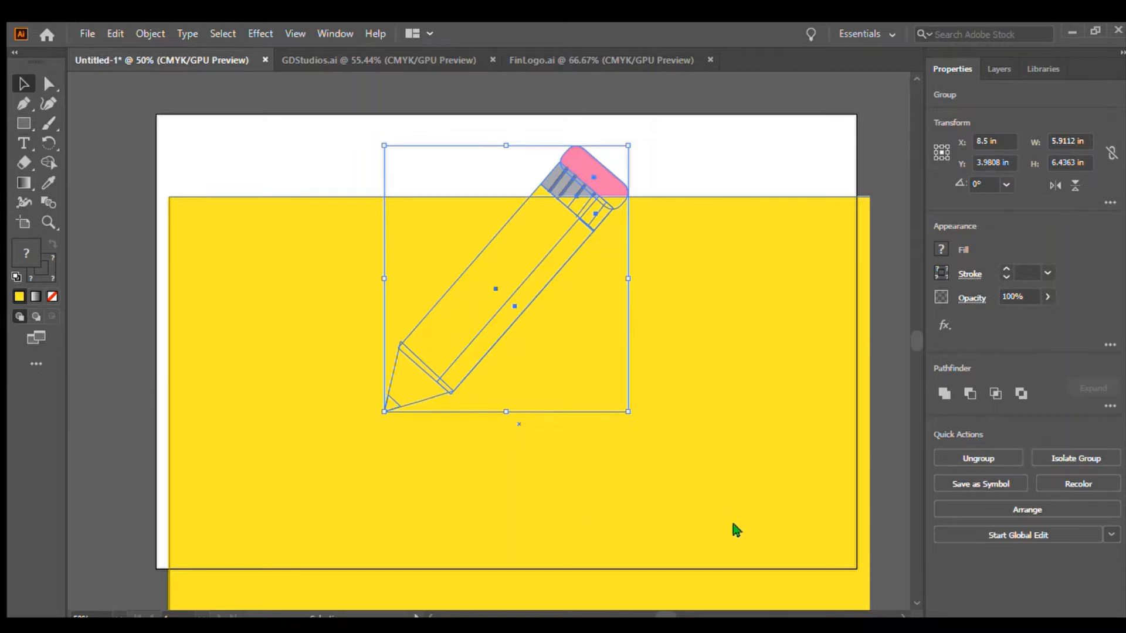
{"action": "key", "text": "ctrl+shift+bracketright"}
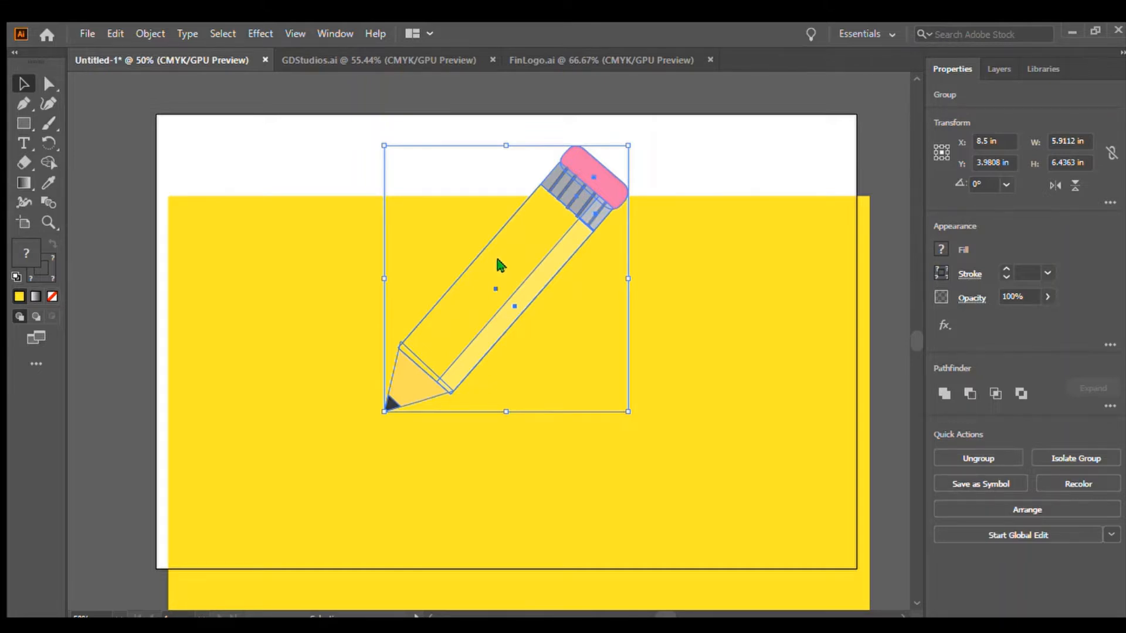
{"action": "left_click", "coordinate": [799, 171]}
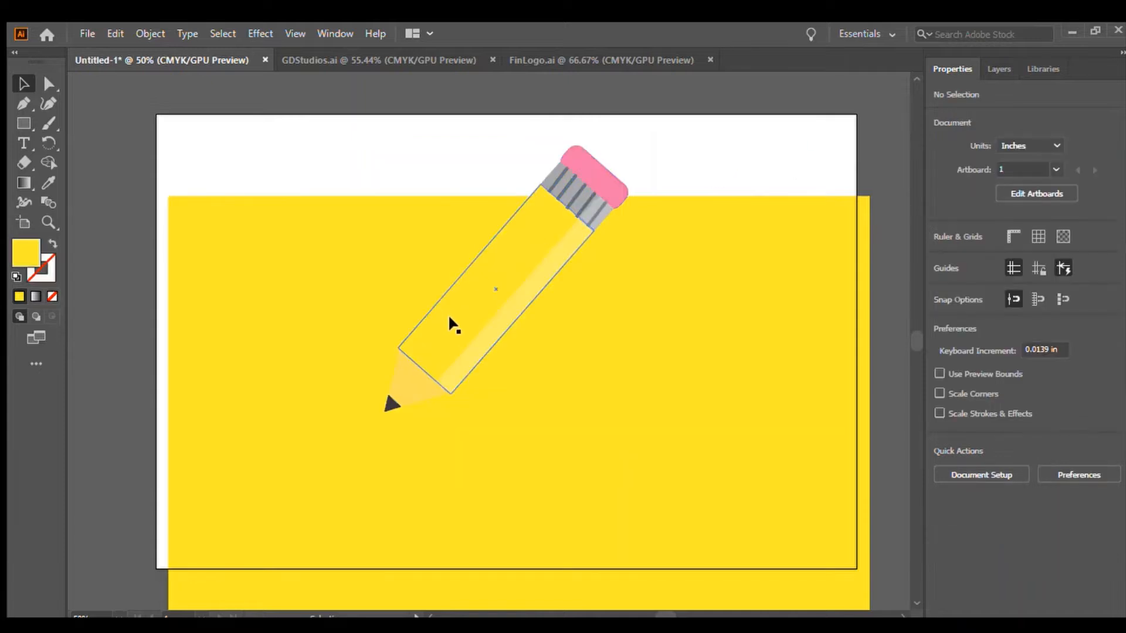
{"action": "left_click_drag", "start_coordinate": [450, 315], "coordinate": [452, 355]}
{"action": "mouse_move", "coordinate": [727, 378]}
{"action": "left_mouse_down"}
{"action": "mouse_move", "coordinate": [757, 255]}
{"action": "mouse_move", "coordinate": [729, 329]}
{"action": "mouse_move", "coordinate": [714, 320]}
{"action": "left_mouse_up"}
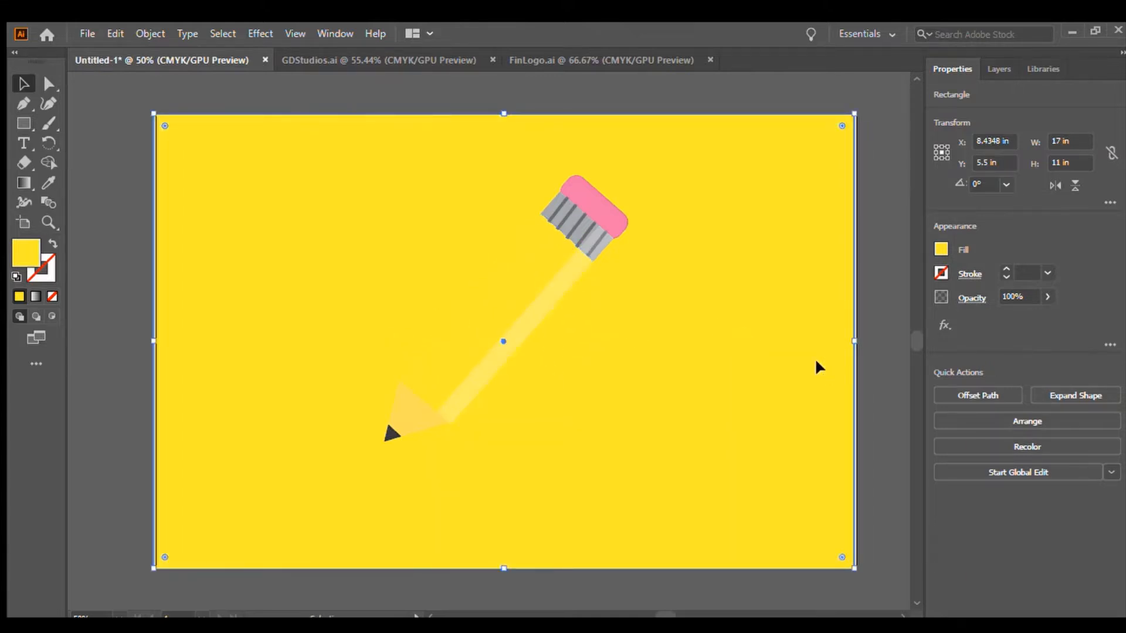
Fit the background rectangle to the artboard and change its fill to a light orange.
{"action": "left_click_drag", "start_coordinate": [814, 358], "coordinate": [817, 364]}
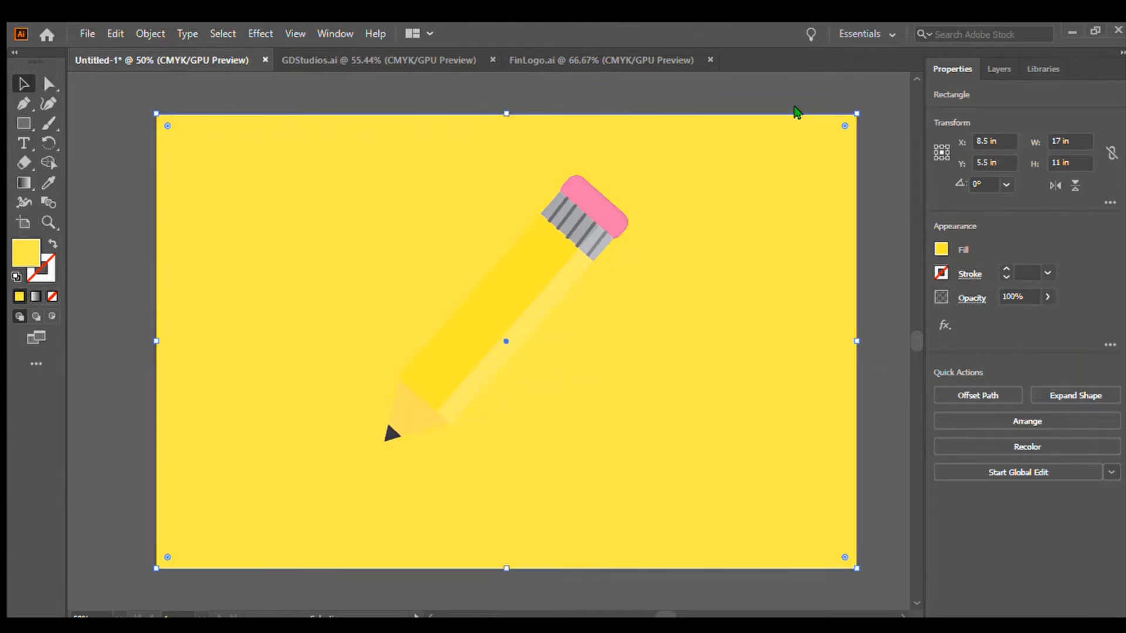
{"action": "left_click", "coordinate": [878, 149]}
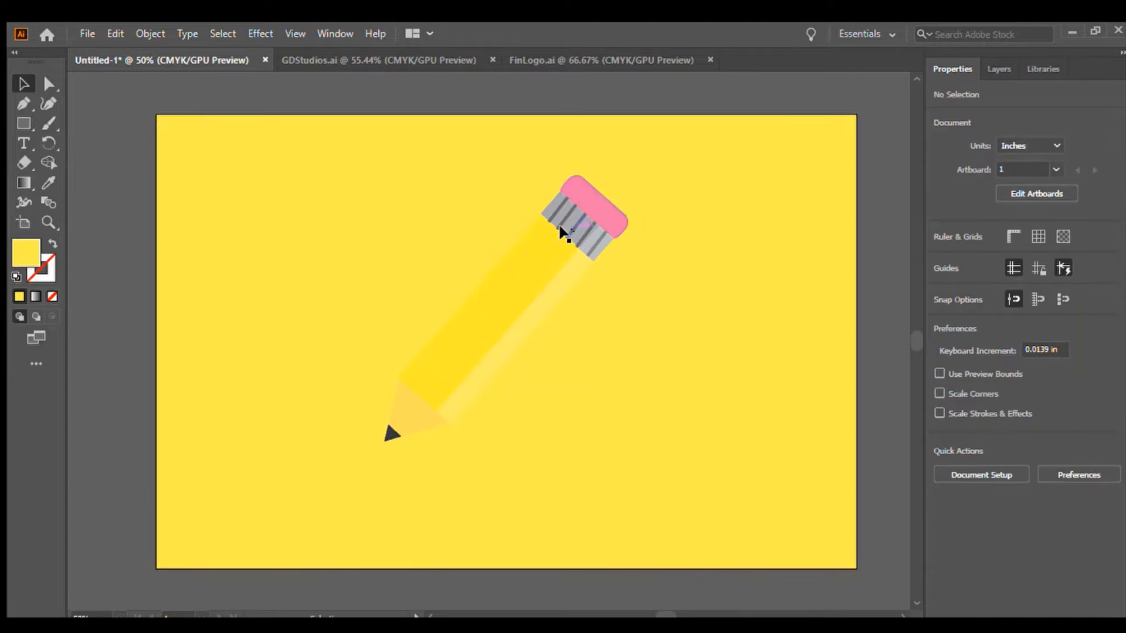
{"action": "left_click", "coordinate": [505, 255]}
{"action": "left_click", "coordinate": [744, 244]}
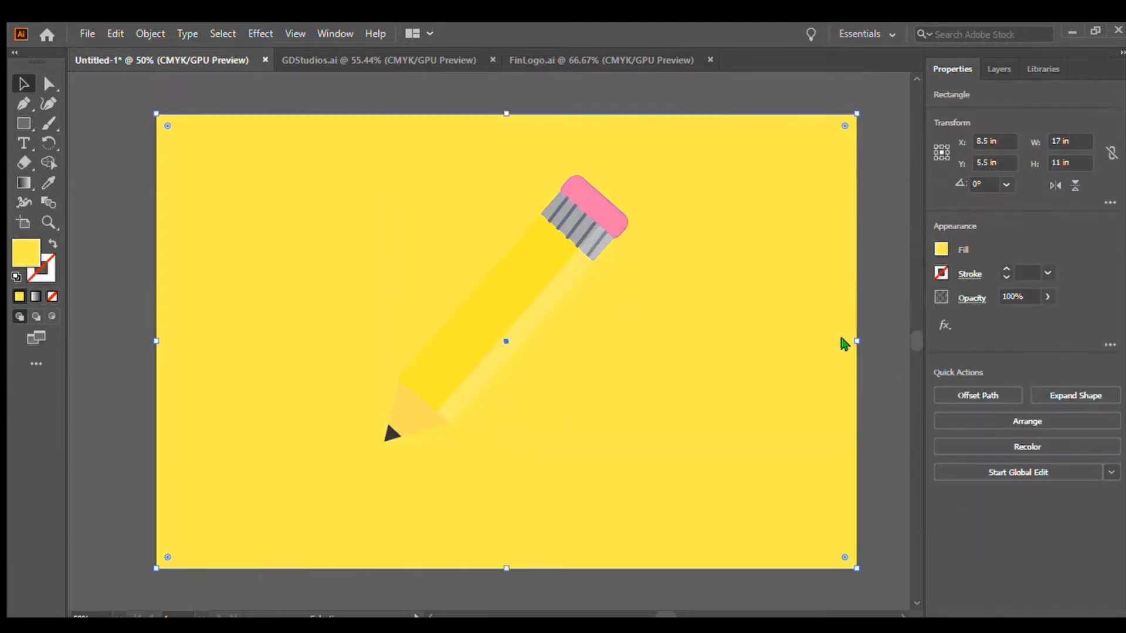
{"action": "key", "text": "ctrl+z"}
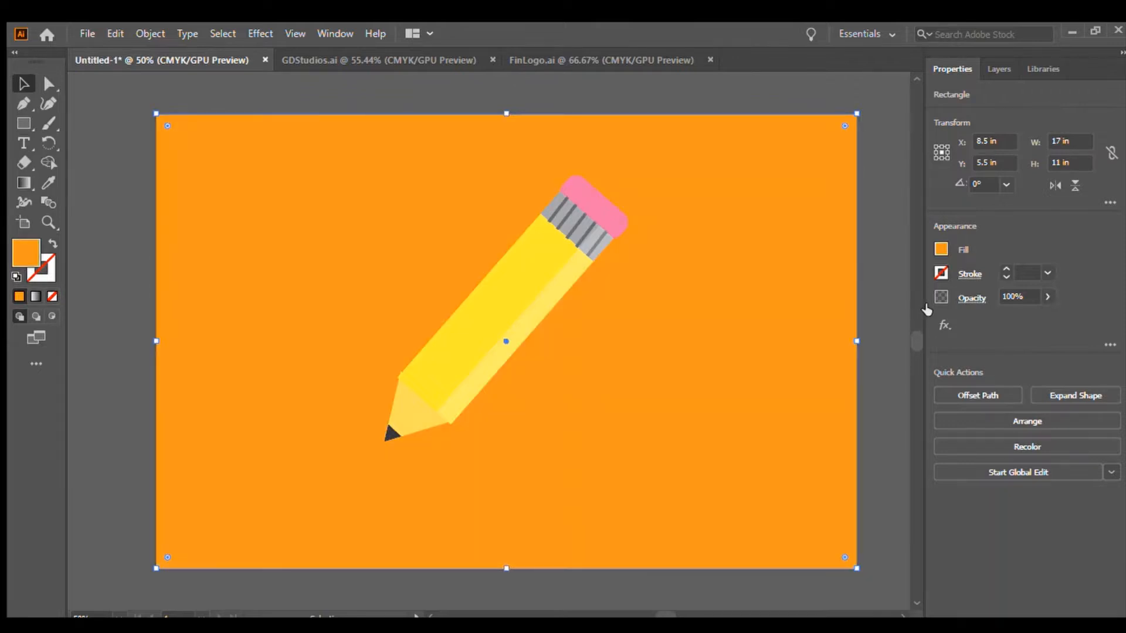
{"action": "left_click", "coordinate": [926, 310]}
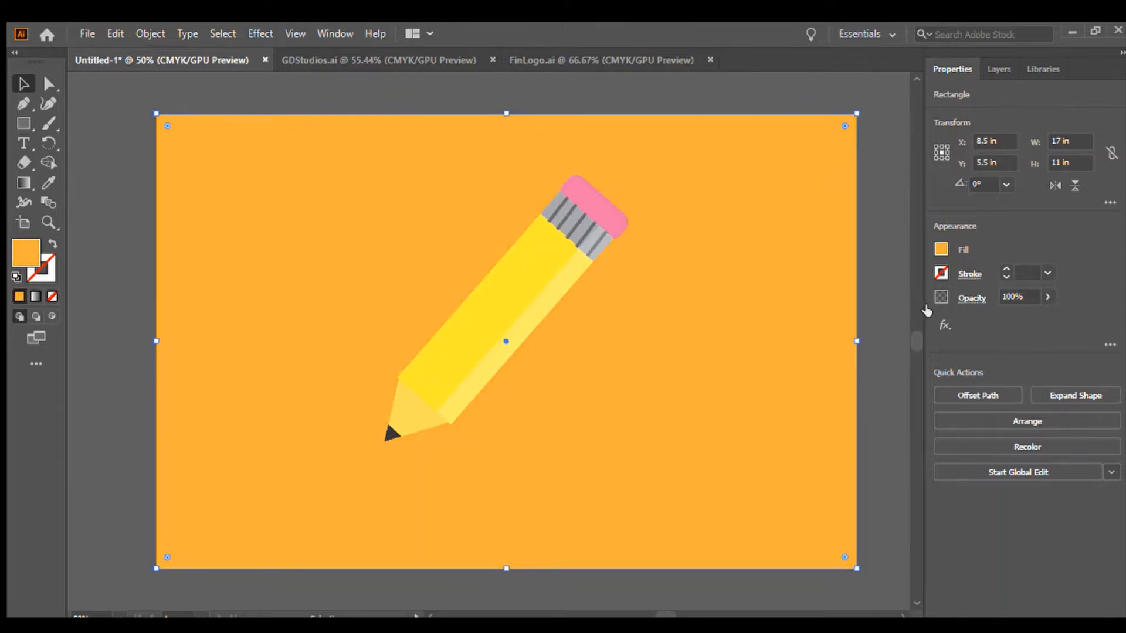
{"action": "left_click", "coordinate": [890, 190]}
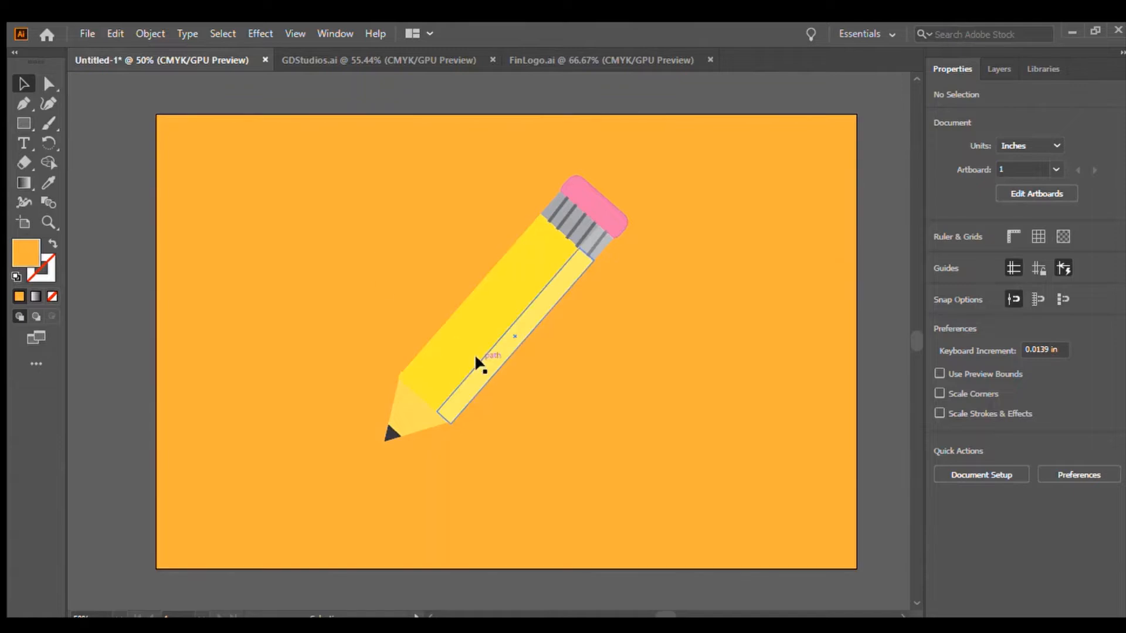
Move the pencil group slightly up on the artboard.
{"action": "mouse_move", "coordinate": [475, 355]}
{"action": "left_mouse_down"}
{"action": "mouse_move", "coordinate": [459, 345]}
{"action": "mouse_move", "coordinate": [470, 283]}
{"action": "mouse_move", "coordinate": [455, 332]}
{"action": "left_mouse_up"}
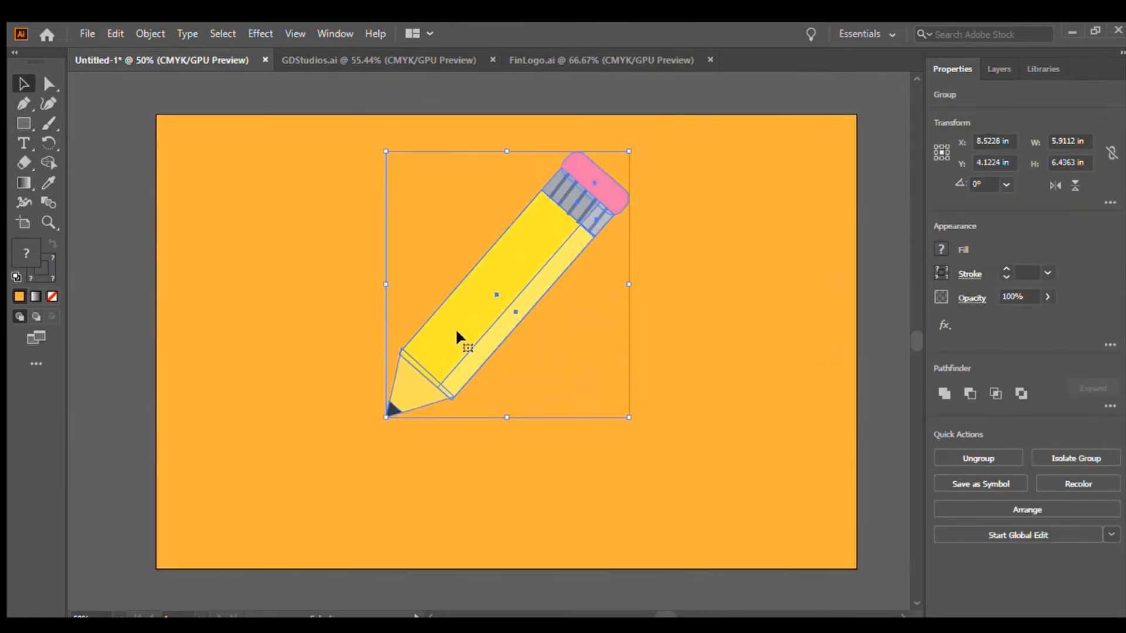
{"action": "left_click", "coordinate": [889, 360]}
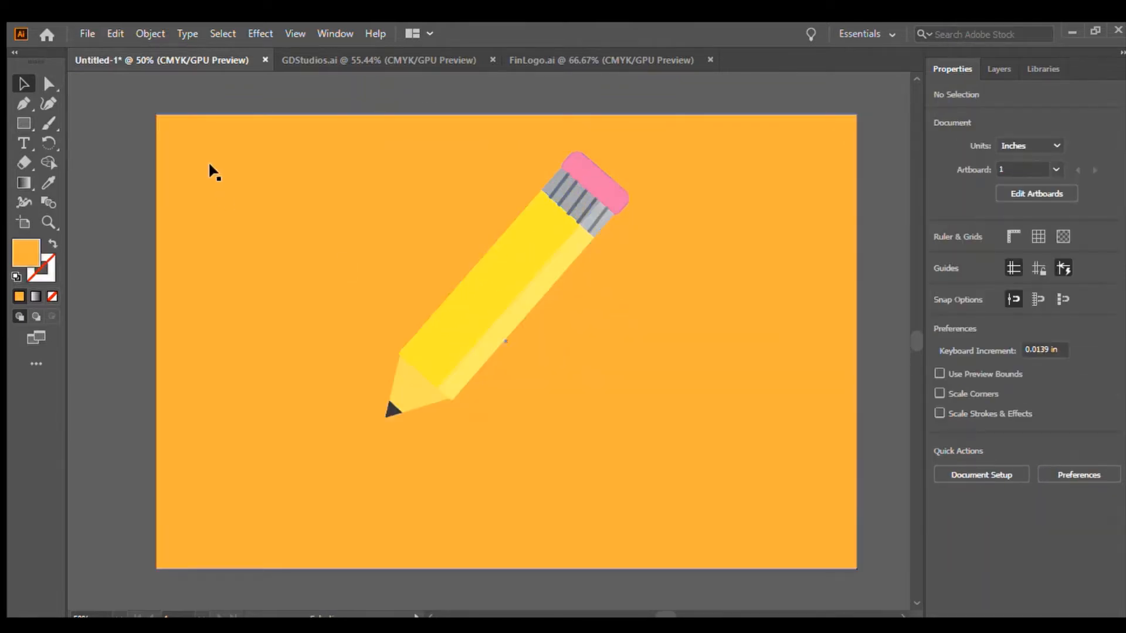
Switch to the Paintbrush with a charcoal-style brush, swapping fill and stroke so only a stroke is painted.
{"action": "left_click", "coordinate": [48, 125]}
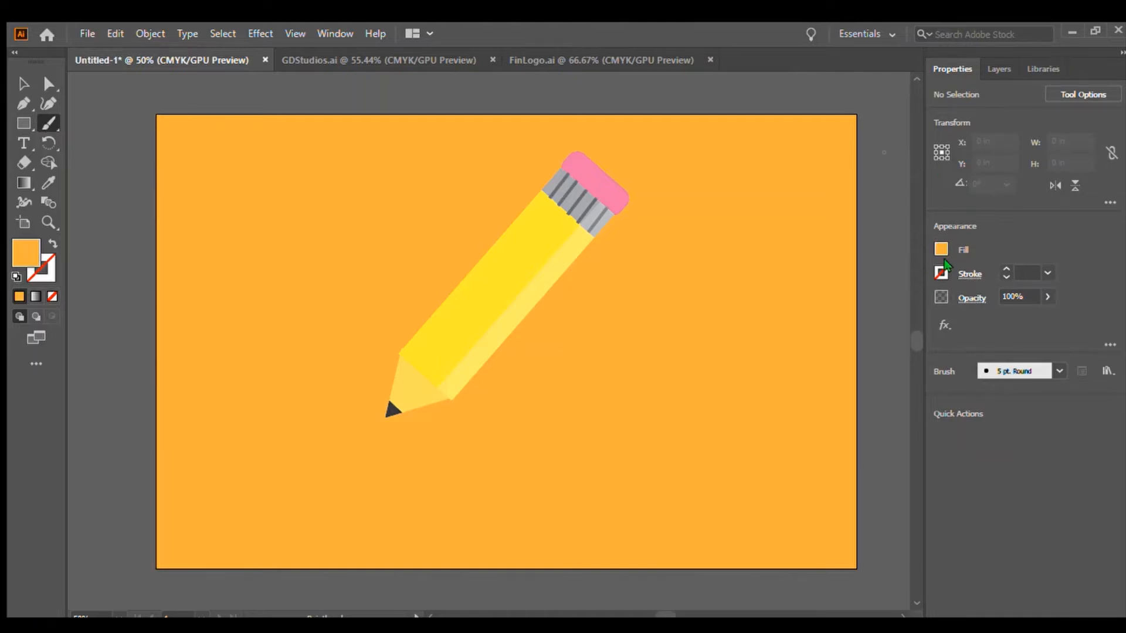
{"action": "key", "text": "x"}
{"action": "key", "text": "x"}
{"action": "left_click", "coordinate": [816, 382]}
{"action": "left_click", "coordinate": [607, 330]}
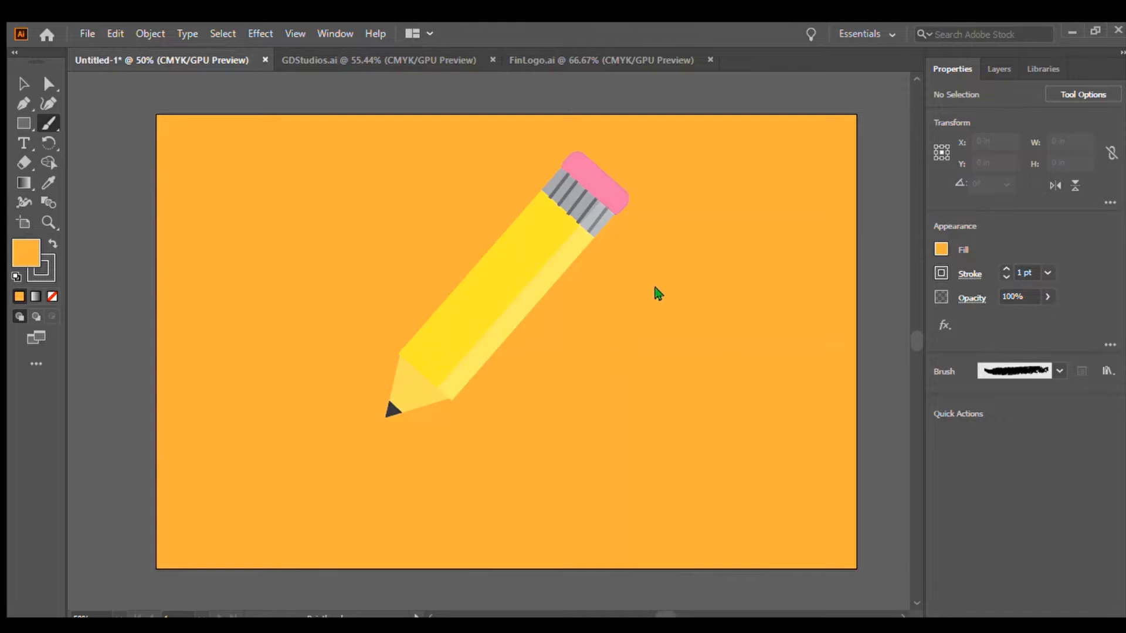
Paint a test squiggle beside the pencil and delete it.
{"action": "mouse_move", "coordinate": [610, 374]}
{"action": "left_mouse_down"}
{"action": "mouse_move", "coordinate": [659, 410]}
{"action": "mouse_move", "coordinate": [775, 300]}
{"action": "left_mouse_up"}
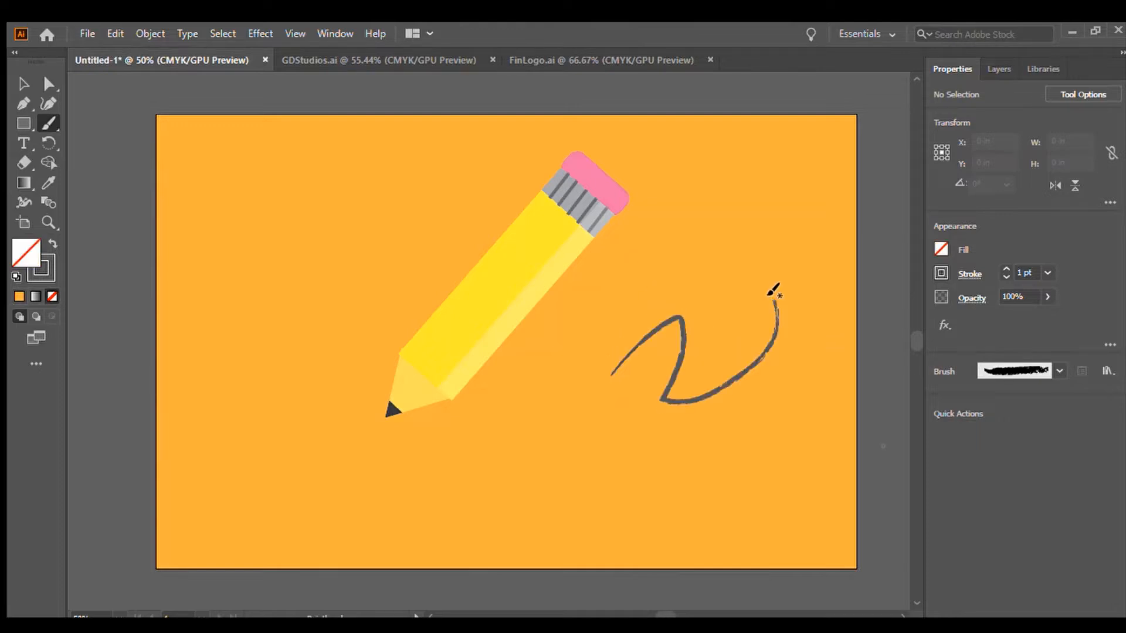
{"action": "key", "text": "v"}
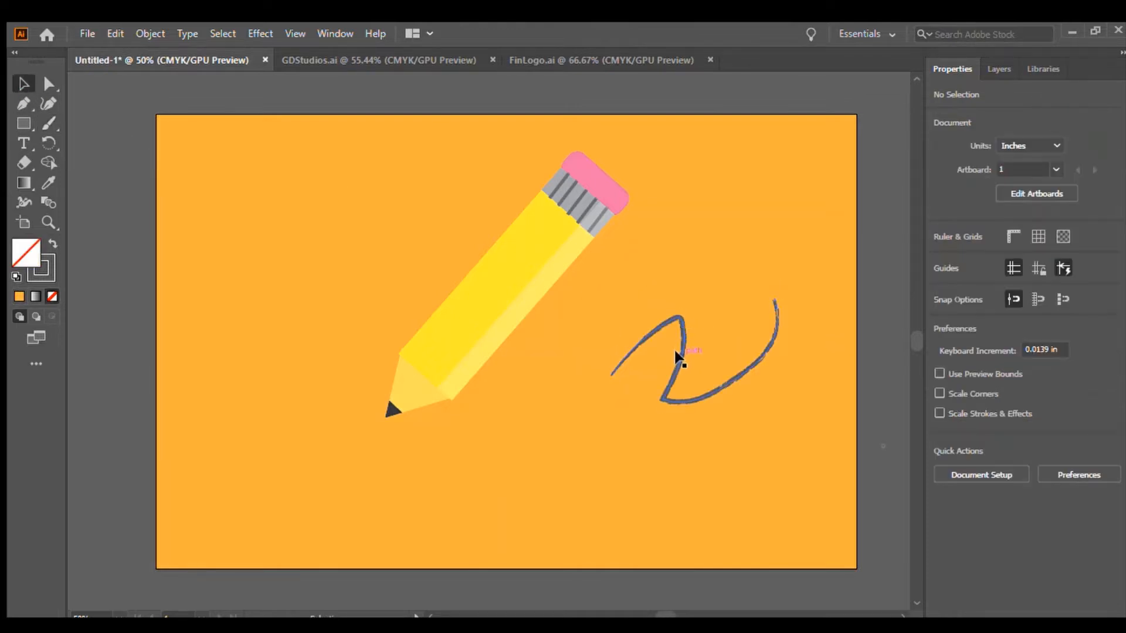
{"action": "left_click", "coordinate": [674, 354]}
{"action": "key", "text": "Delete"}
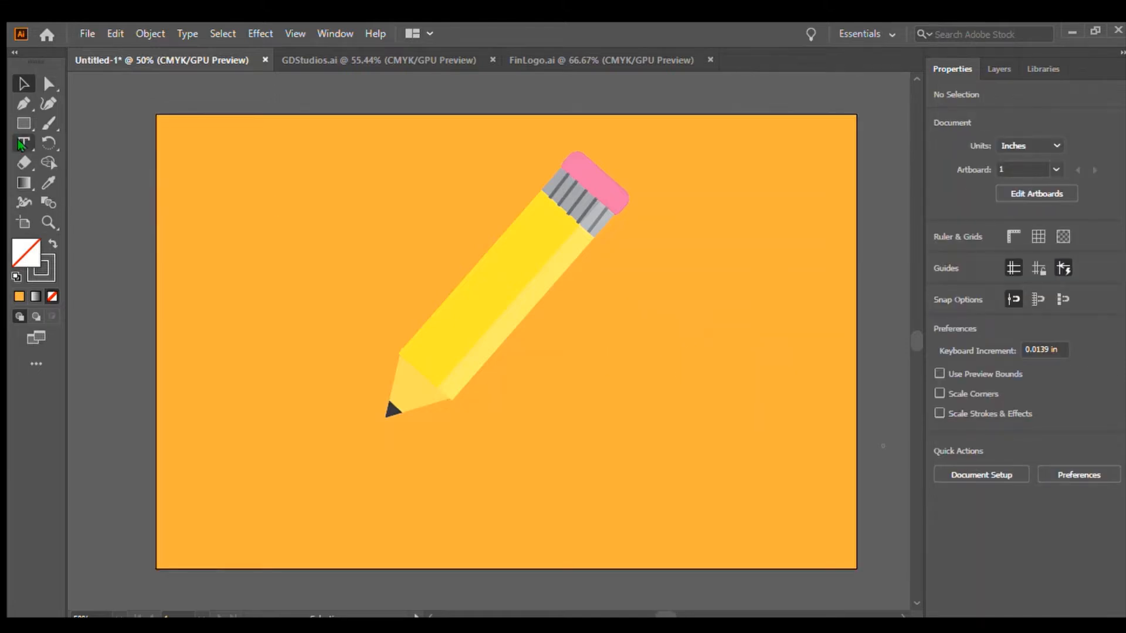
Paint a loop starting at the pencil tip and delete it.
{"action": "left_click", "coordinate": [44, 124]}
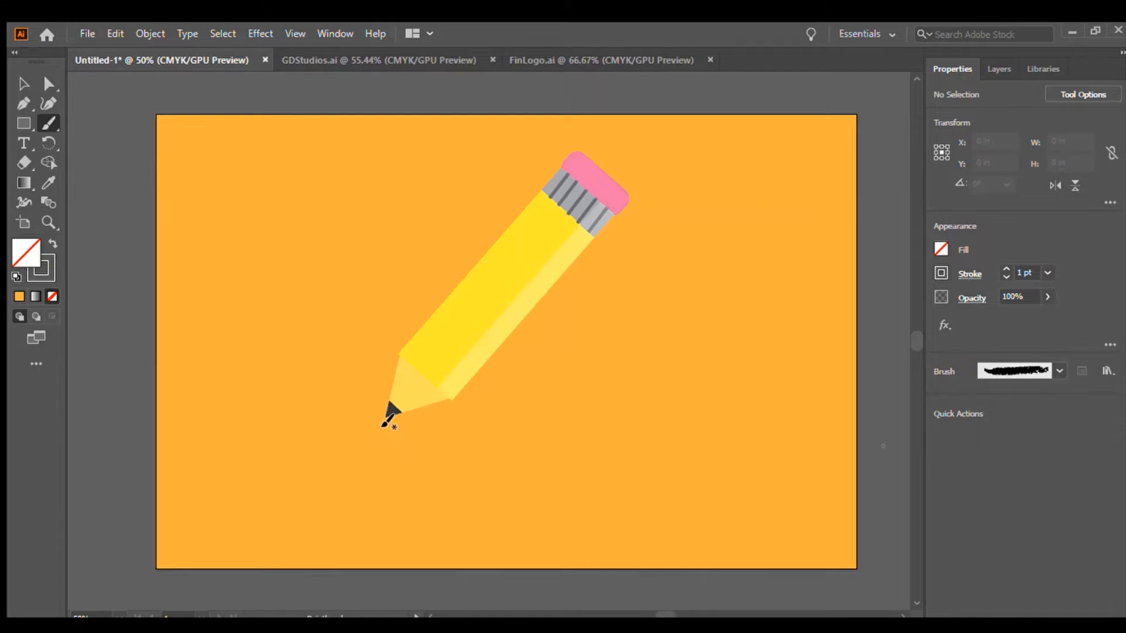
{"action": "mouse_move", "coordinate": [384, 423]}
{"action": "left_mouse_down"}
{"action": "mouse_move", "coordinate": [497, 466]}
{"action": "mouse_move", "coordinate": [575, 297]}
{"action": "mouse_move", "coordinate": [515, 322]}
{"action": "left_mouse_up"}
{"action": "left_click", "coordinate": [24, 84]}
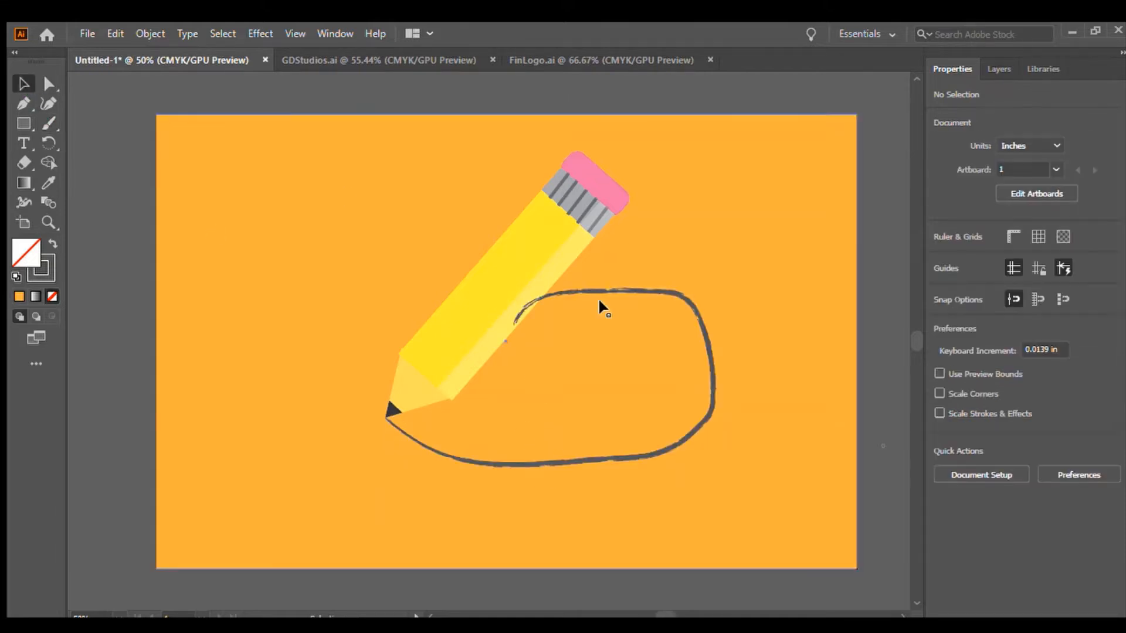
{"action": "left_click", "coordinate": [607, 289]}
{"action": "key", "text": "Delete"}
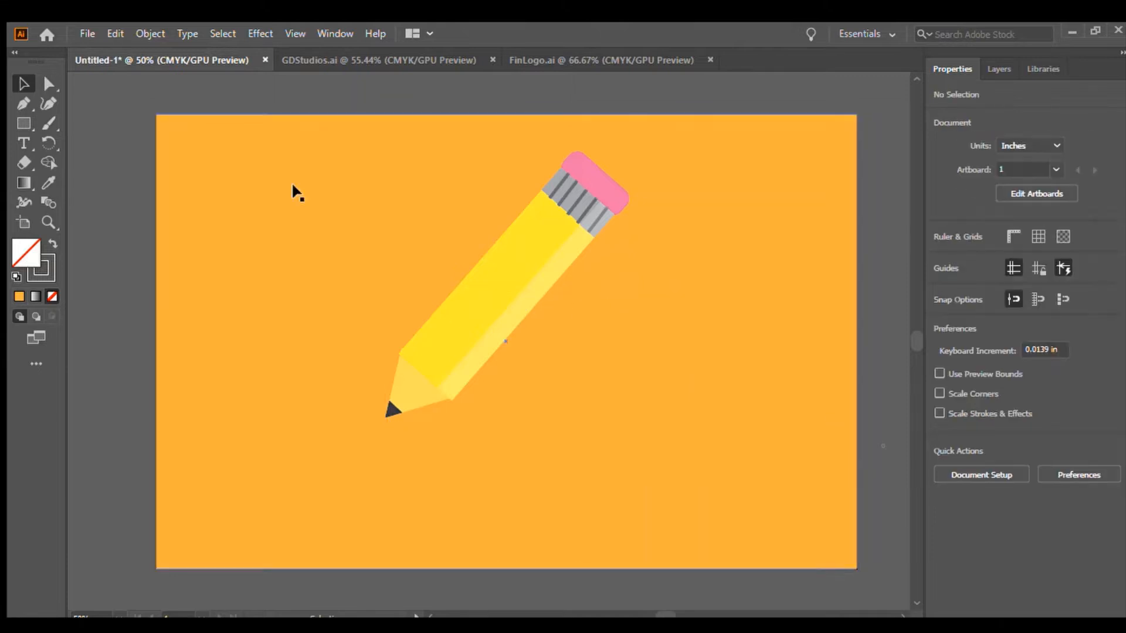
Paint a 3 pt charcoal swoosh curving from the pencil tip around to the right and nudge it into place.
{"action": "left_click", "coordinate": [49, 123]}
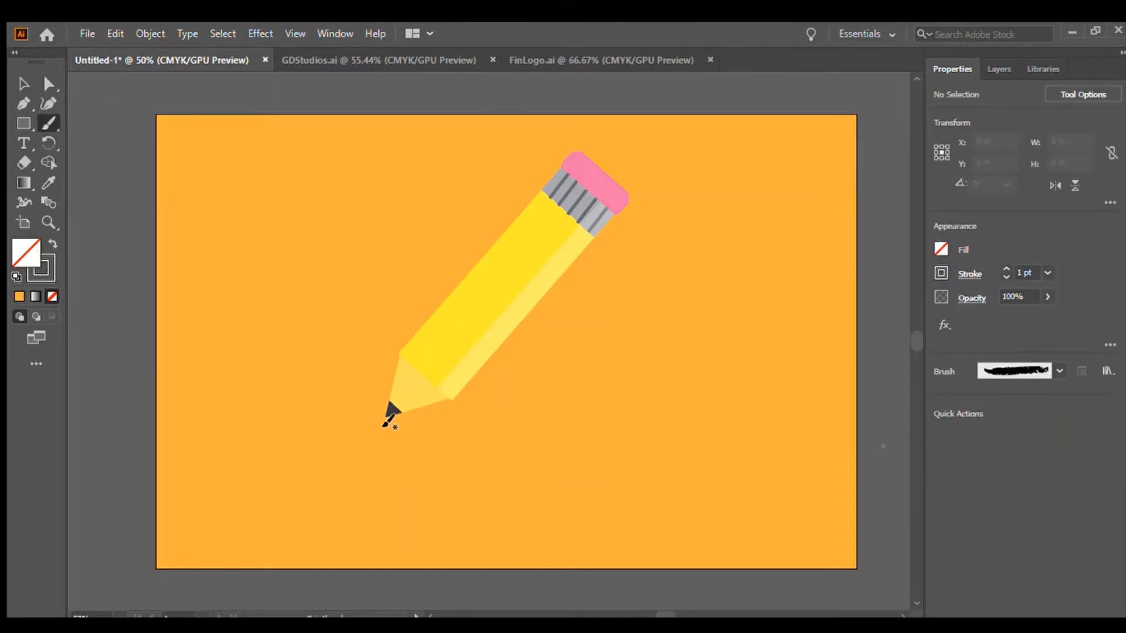
{"action": "left_click", "coordinate": [1006, 268]}
{"action": "mouse_move", "coordinate": [384, 425]}
{"action": "left_mouse_down"}
{"action": "mouse_move", "coordinate": [513, 450]}
{"action": "mouse_move", "coordinate": [613, 435]}
{"action": "mouse_move", "coordinate": [680, 391]}
{"action": "mouse_move", "coordinate": [639, 315]}
{"action": "mouse_move", "coordinate": [591, 326]}
{"action": "left_mouse_up"}
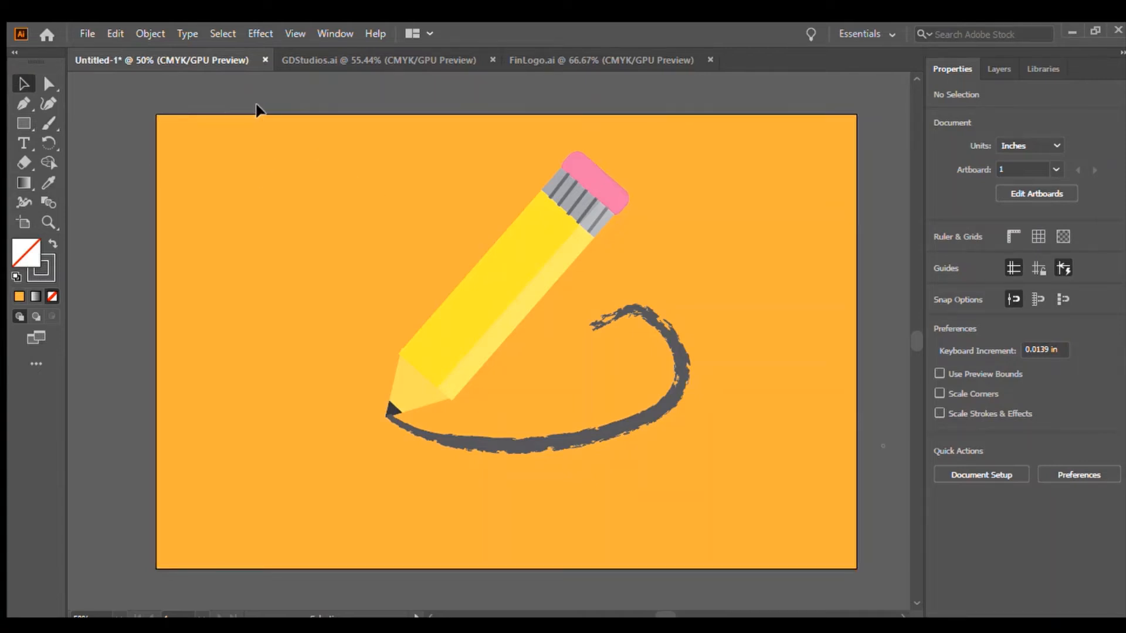
{"action": "left_click", "coordinate": [400, 426]}
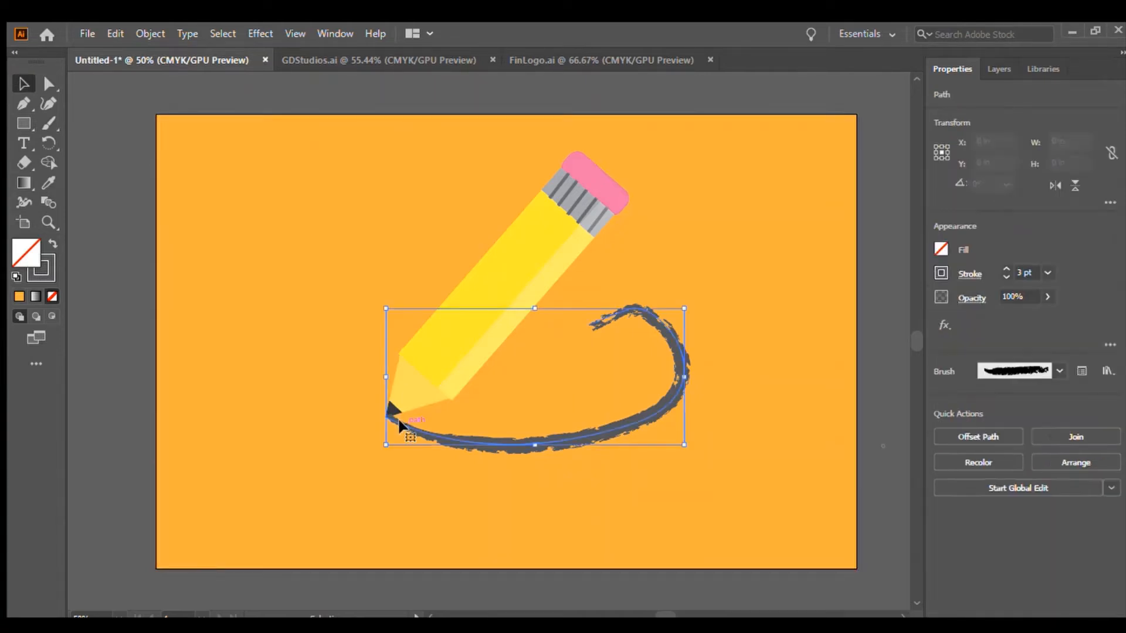
{"action": "left_click_drag", "start_coordinate": [401, 426], "coordinate": [400, 430]}
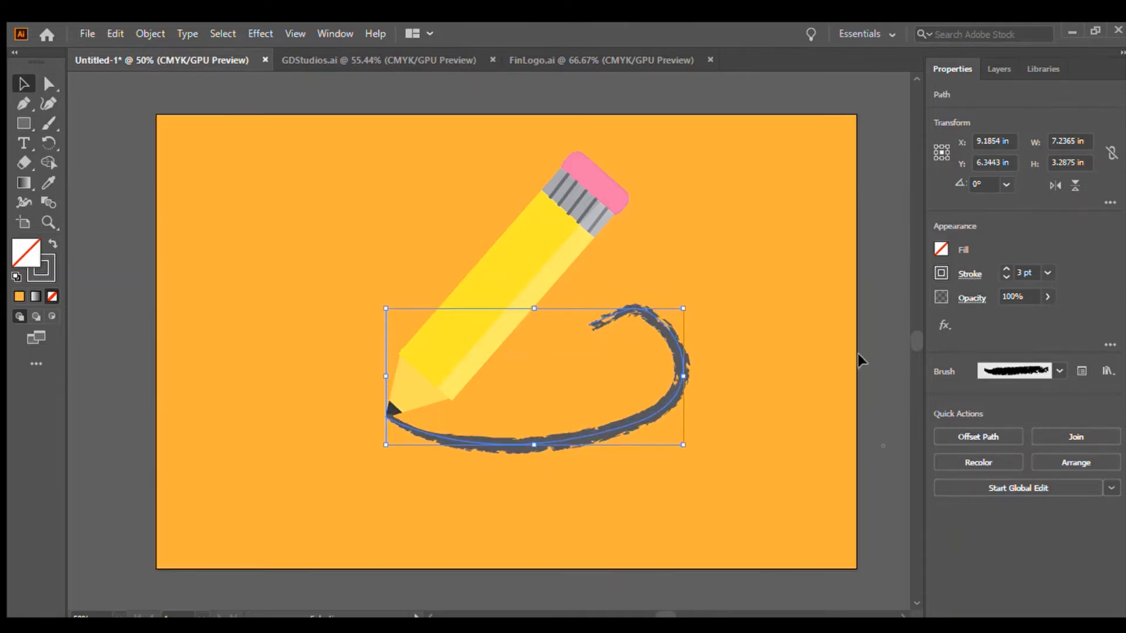
{"action": "left_click", "coordinate": [874, 359]}
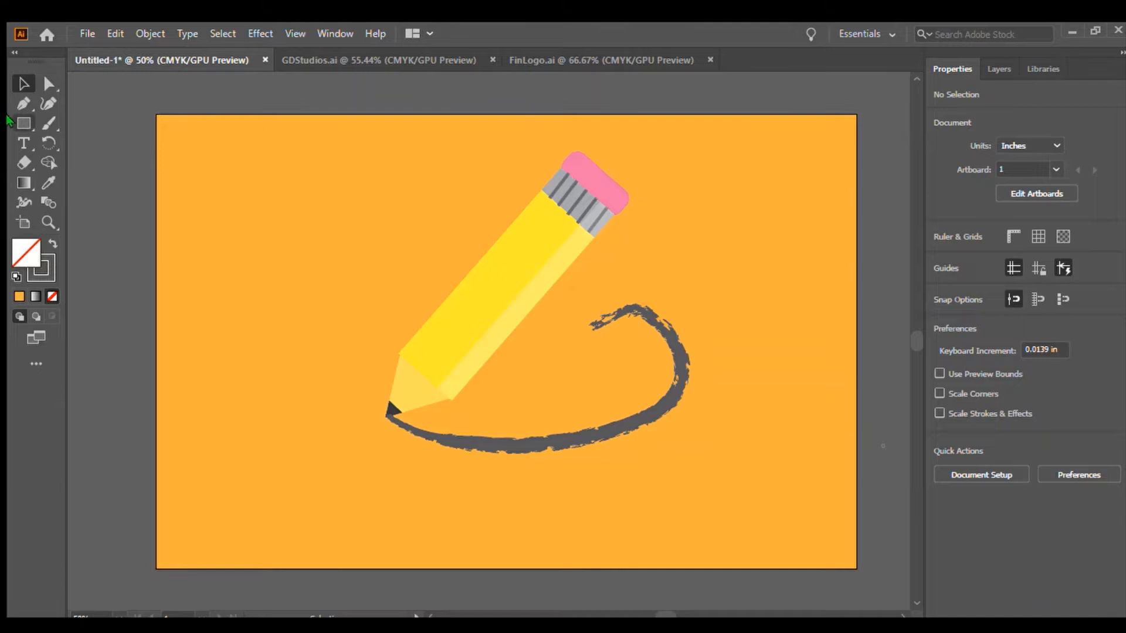
Start a text object below the swoosh, clear its placeholder text and set the font to OCR A Extended.
{"action": "left_click", "coordinate": [24, 143]}
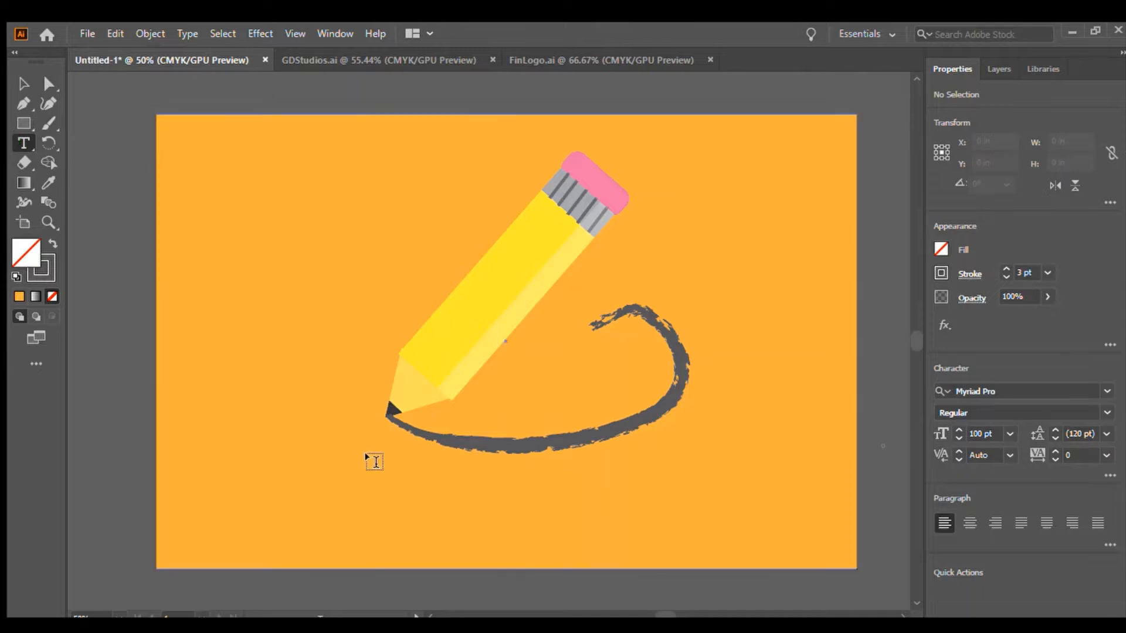
{"action": "left_click", "coordinate": [338, 506]}
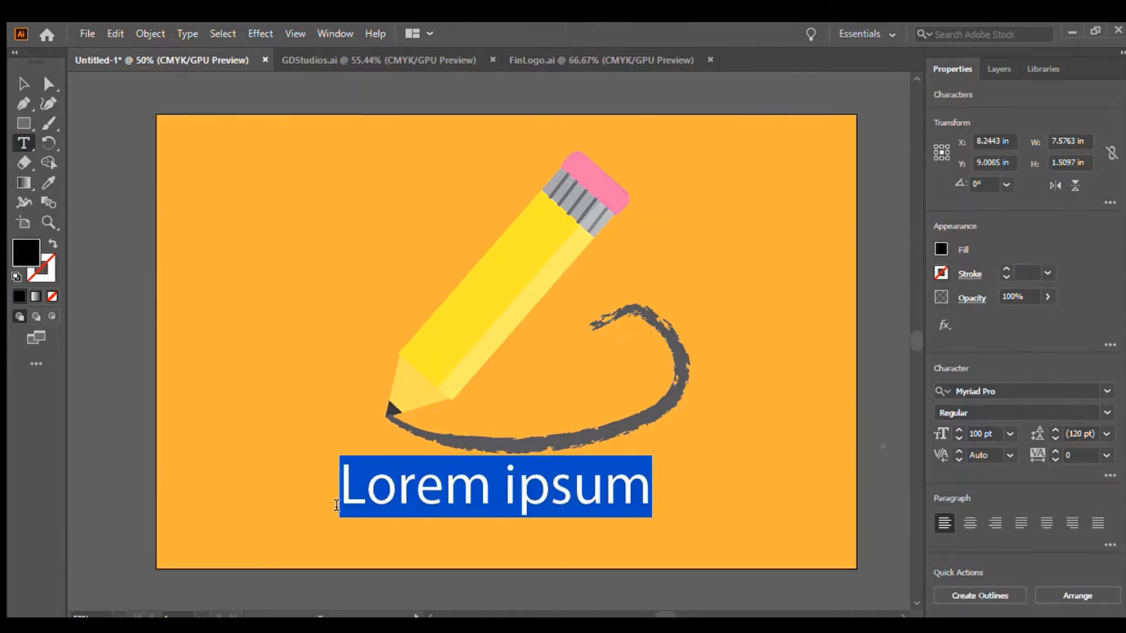
{"action": "key", "text": "BackSpace"}
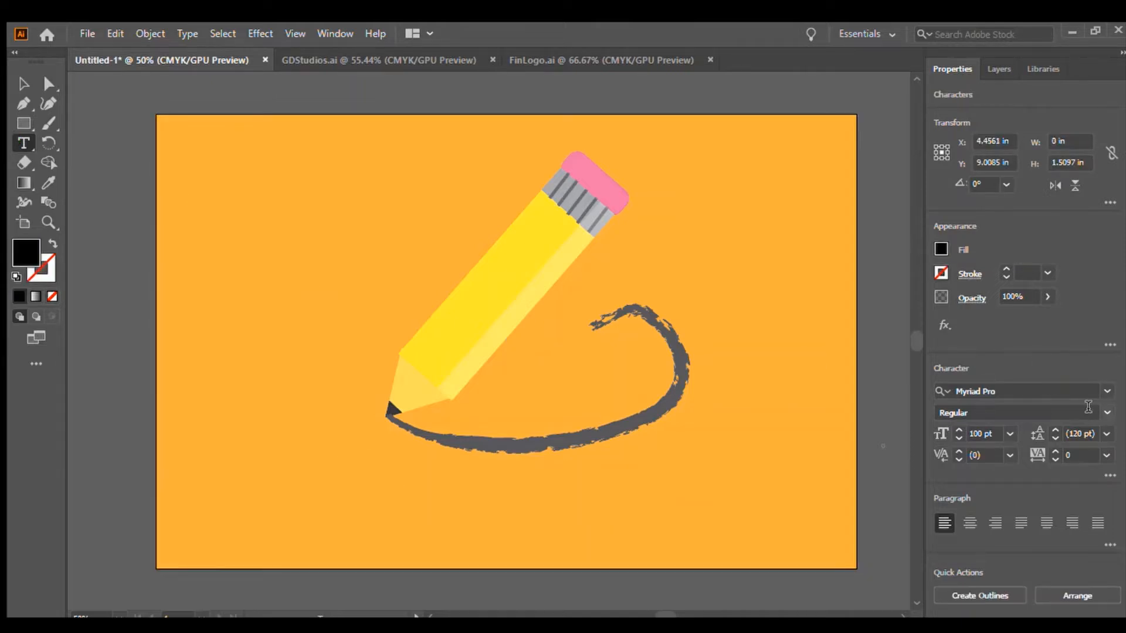
{"action": "left_click", "coordinate": [1098, 392]}
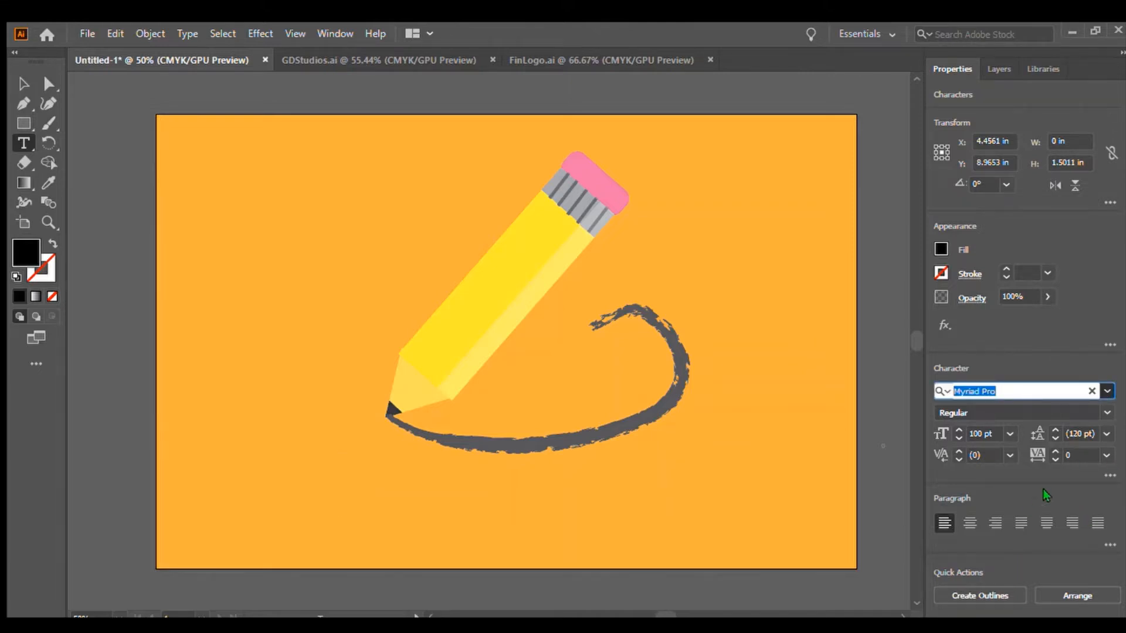
{"action": "type", "text": "OCR A Extended"}
{"action": "key", "text": "Return"}
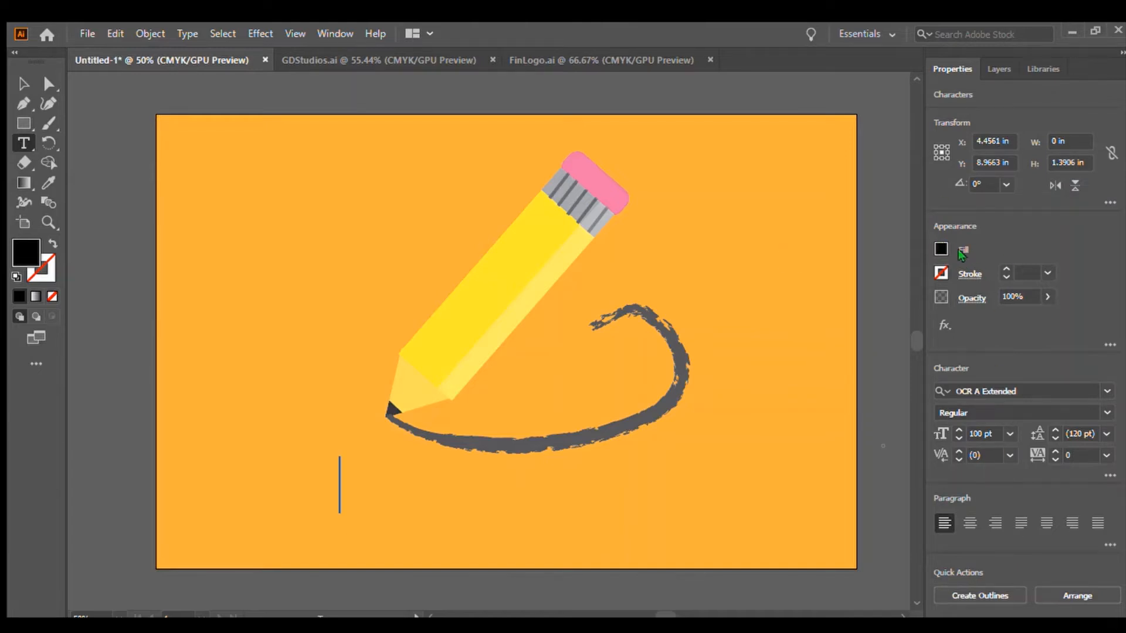
Type GD Studio in yellow as the logo text.
{"action": "left_click", "coordinate": [818, 305]}
{"action": "type", "text": "GD "}
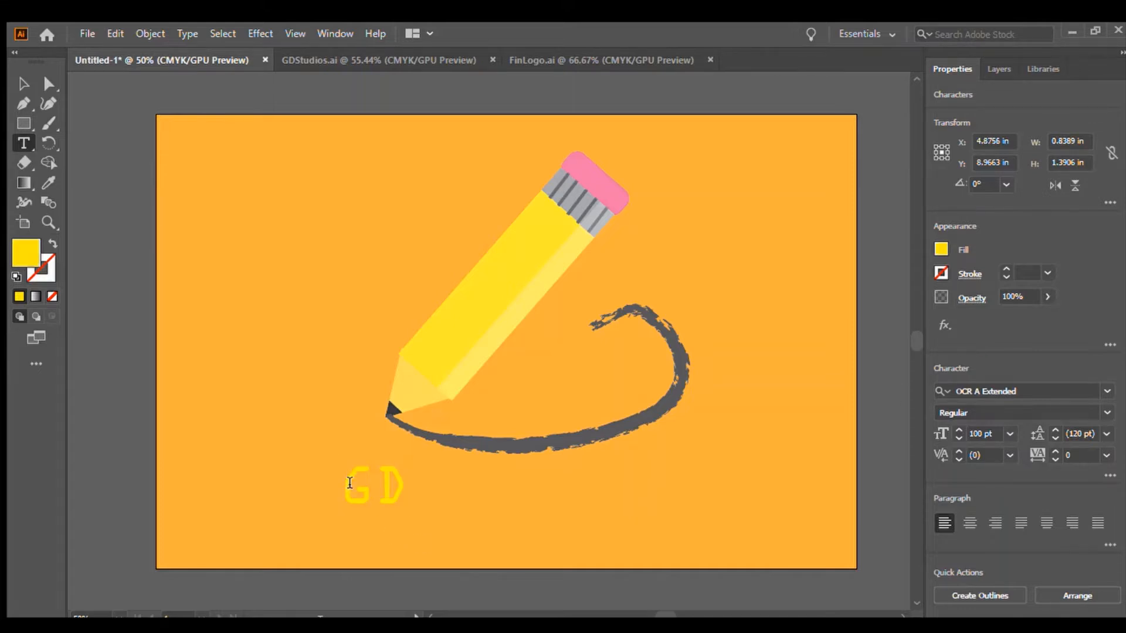
{"action": "type", "text": "Studio"}
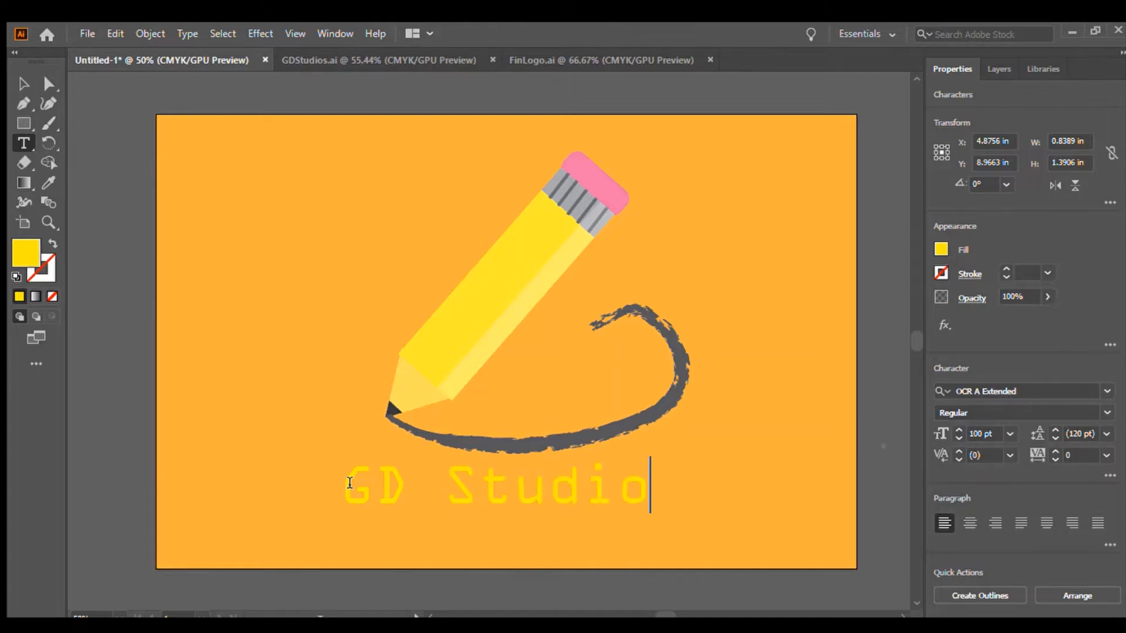
{"action": "left_click", "coordinate": [24, 84]}
{"action": "left_click", "coordinate": [70, 144]}
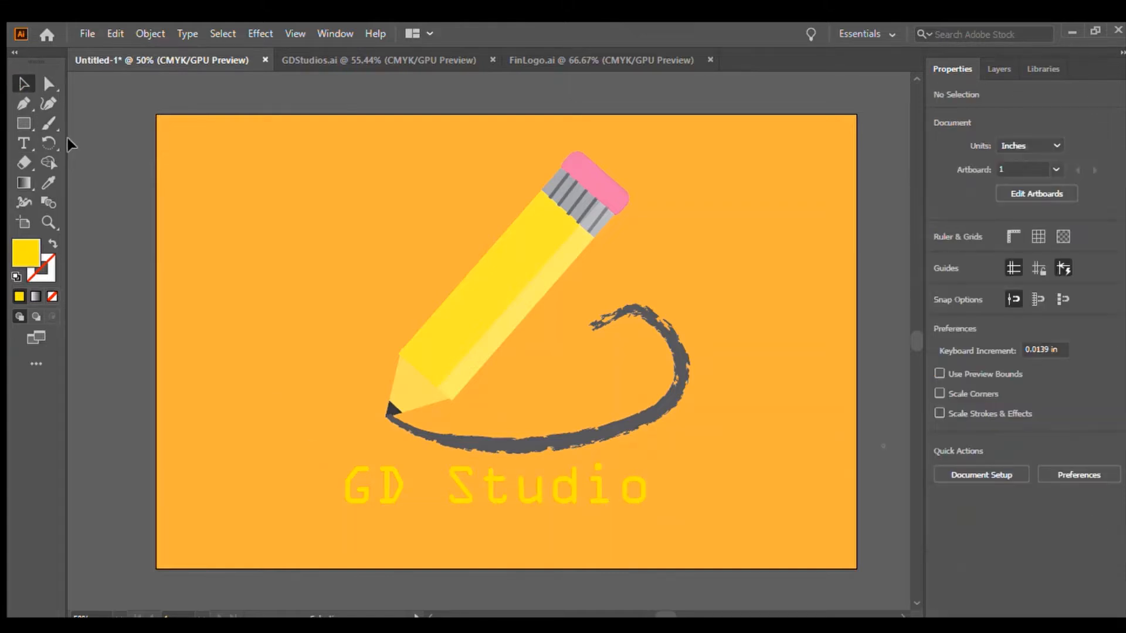
Compare the design with the GDStudios.ai and FinLogo.ai documents.
{"action": "left_click", "coordinate": [363, 60]}
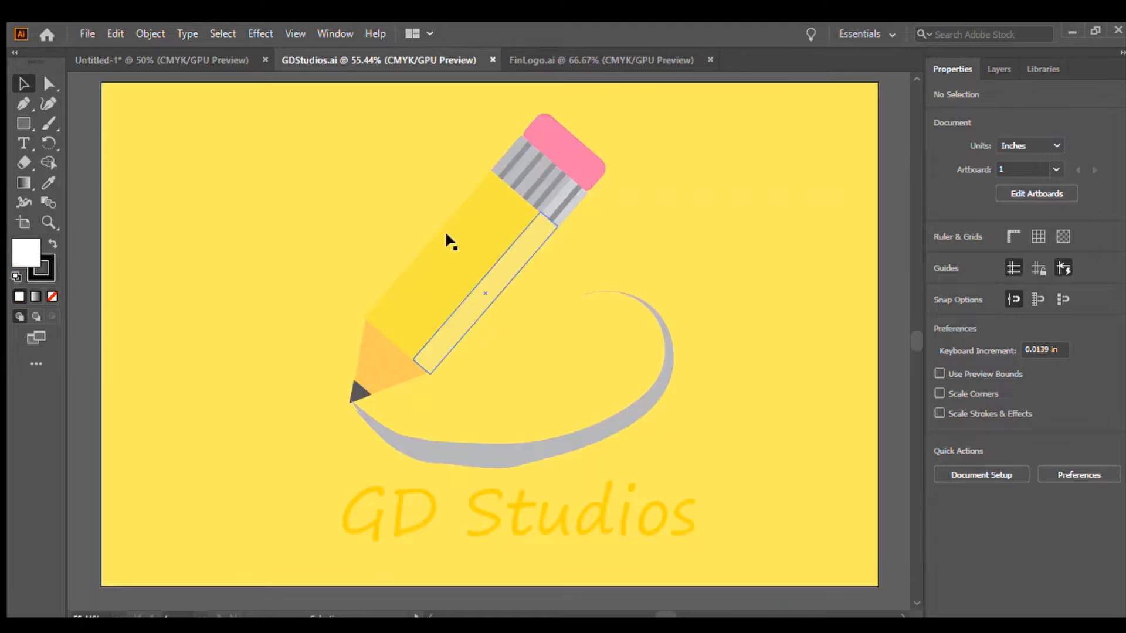
{"action": "left_click", "coordinate": [176, 63]}
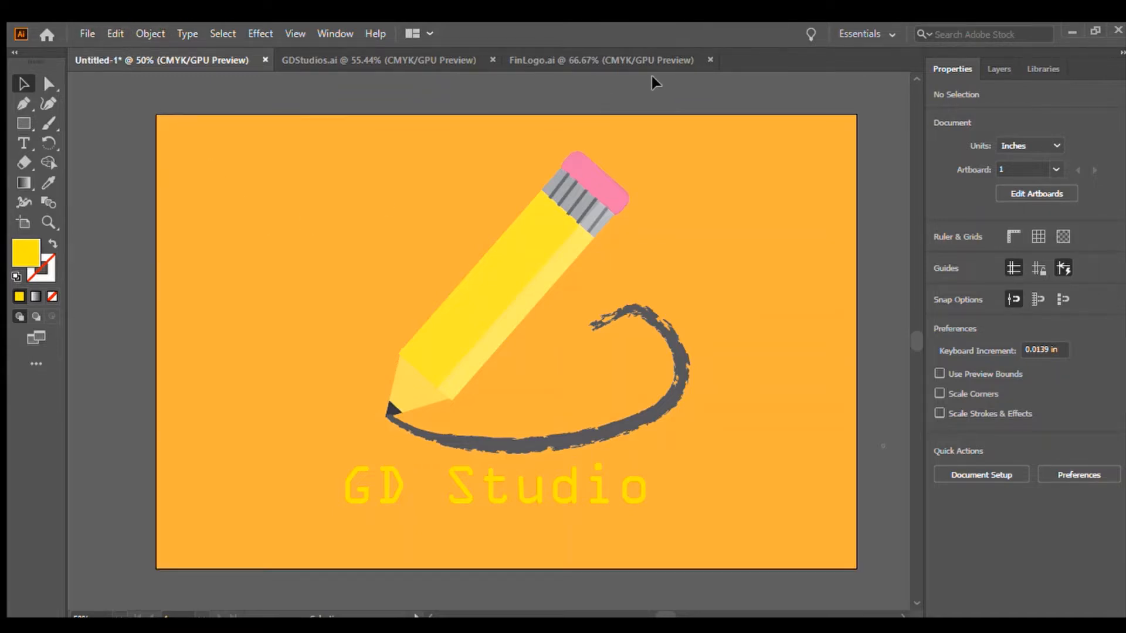
{"action": "left_click", "coordinate": [632, 57]}
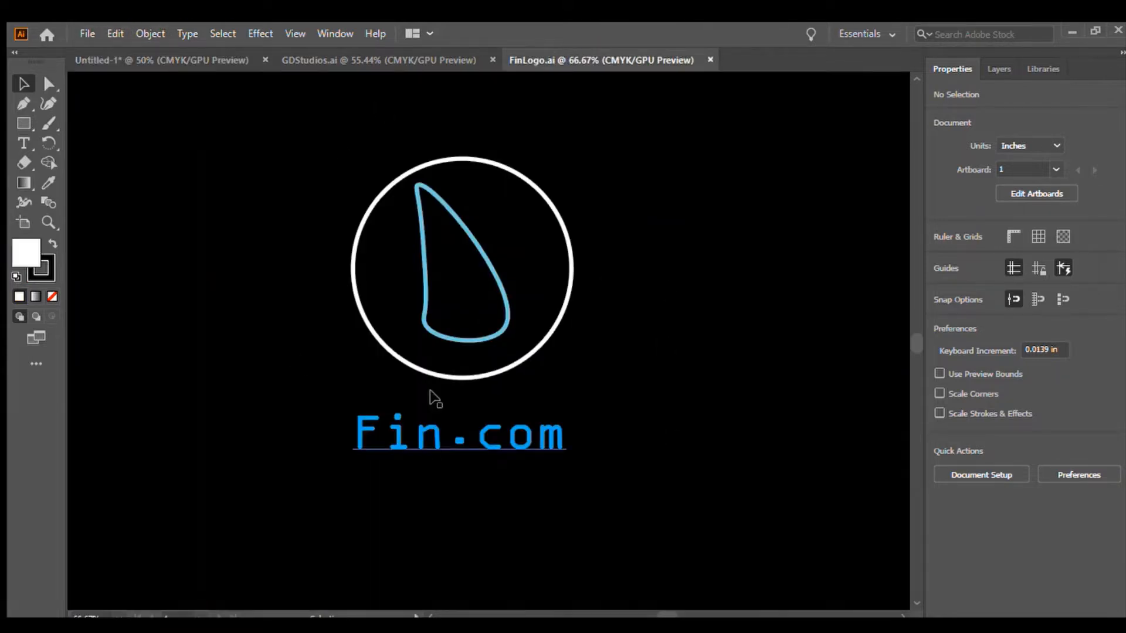
{"action": "left_click", "coordinate": [177, 54]}
Delete the background, pencil, swoosh and text to clear the artboard.
{"action": "left_click", "coordinate": [248, 150]}
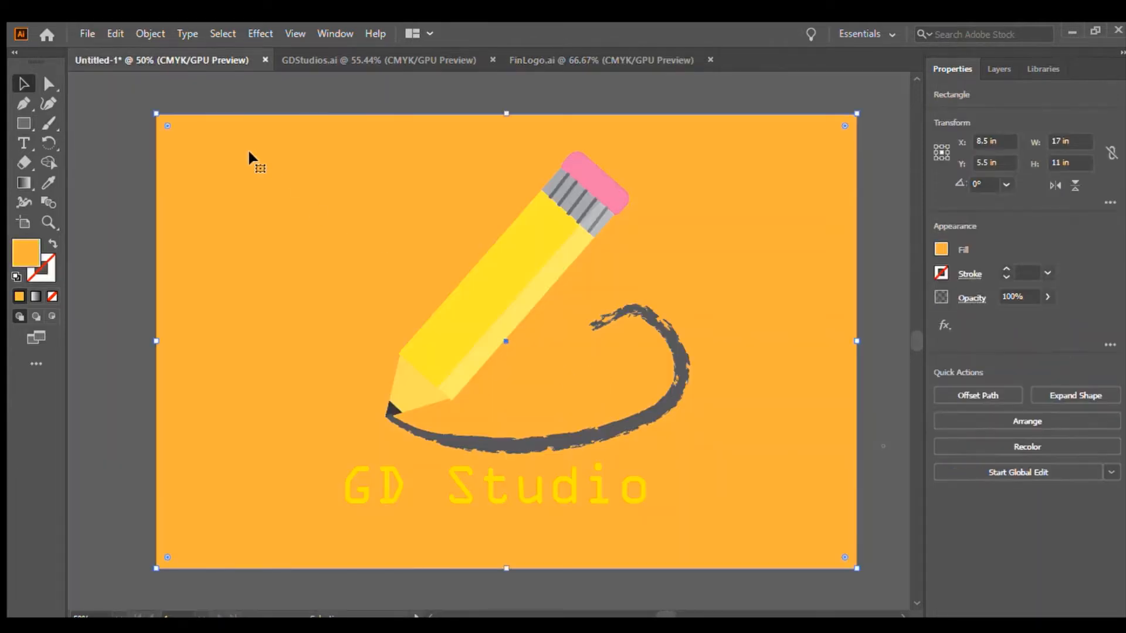
{"action": "key", "text": "Delete"}
{"action": "left_click", "coordinate": [509, 288]}
{"action": "key", "text": "Delete"}
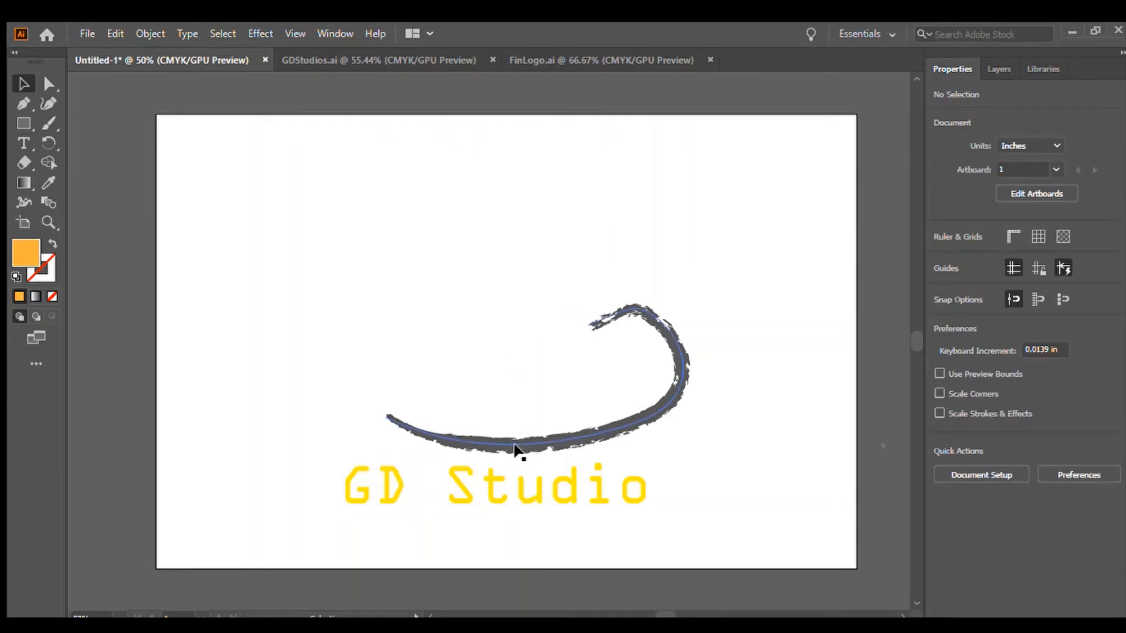
{"action": "left_click", "coordinate": [516, 450]}
{"action": "key", "text": "Delete"}
{"action": "left_click_drag", "start_coordinate": [289, 417], "coordinate": [613, 547]}
{"action": "key", "text": "Delete"}
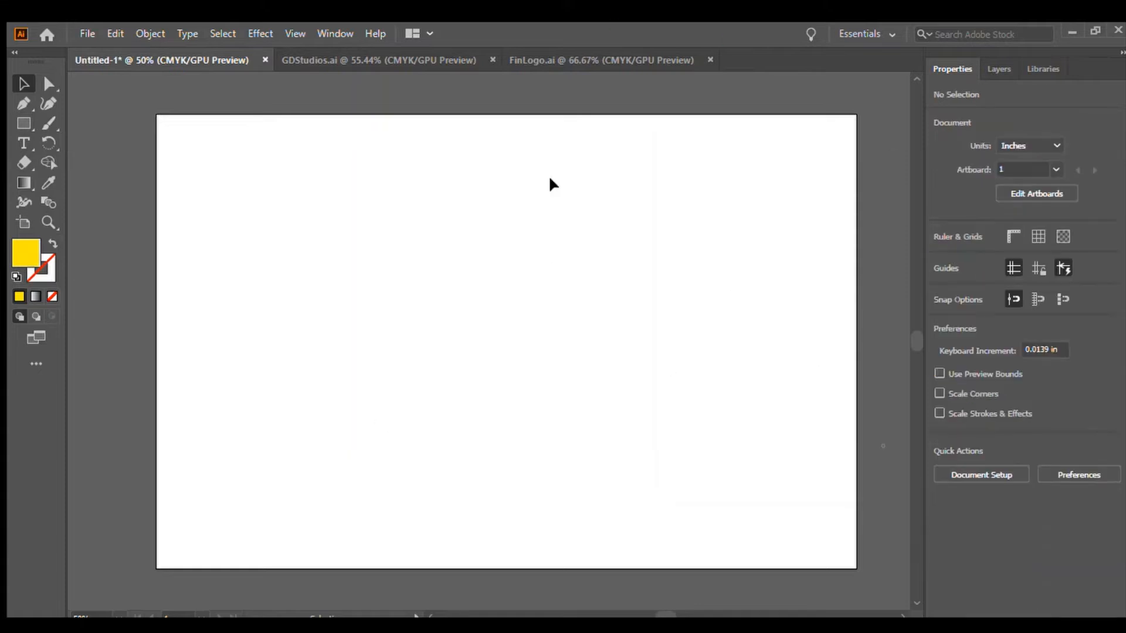
Check the FinLogo.ai reference, then draw a rectangle covering the whole artboard and fill it black.
{"action": "left_click", "coordinate": [621, 64]}
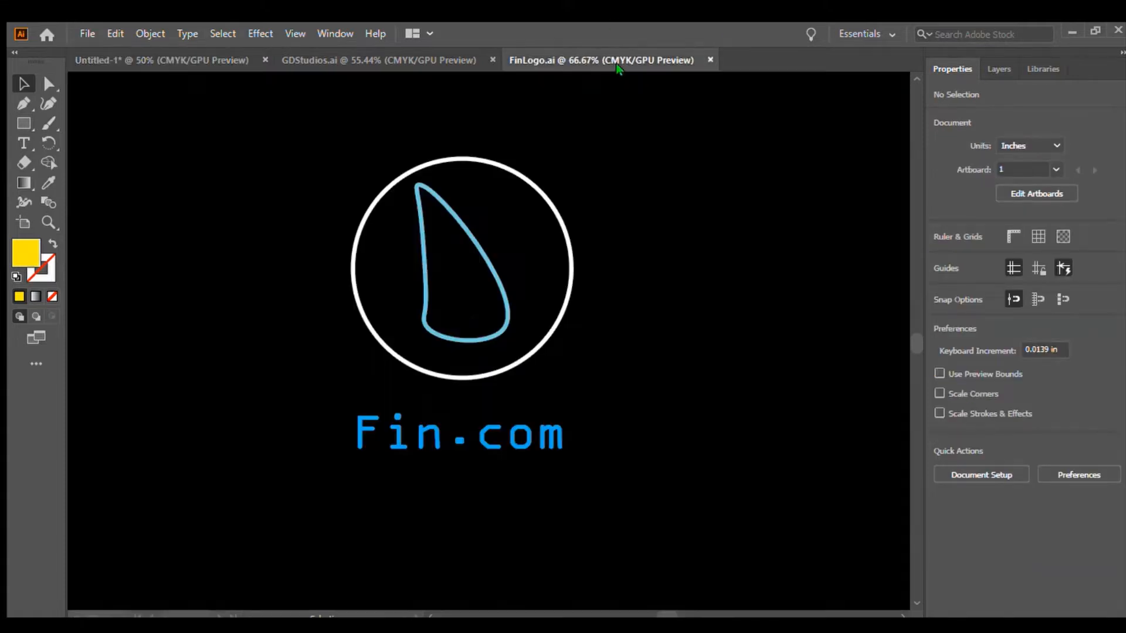
{"action": "left_click", "coordinate": [181, 58]}
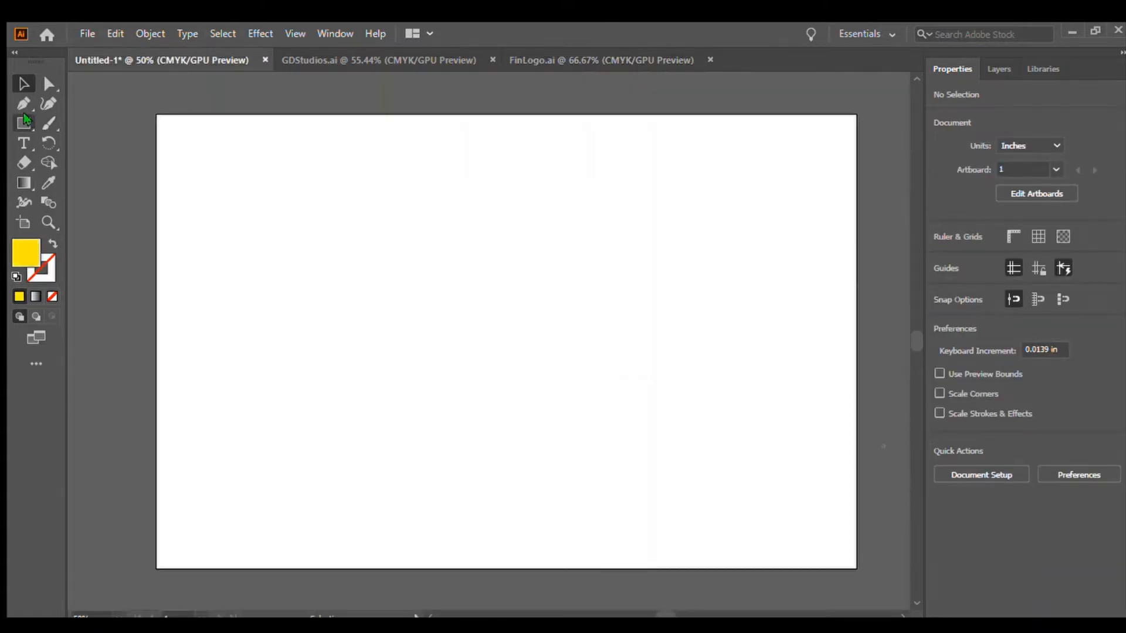
{"action": "left_click", "coordinate": [24, 121]}
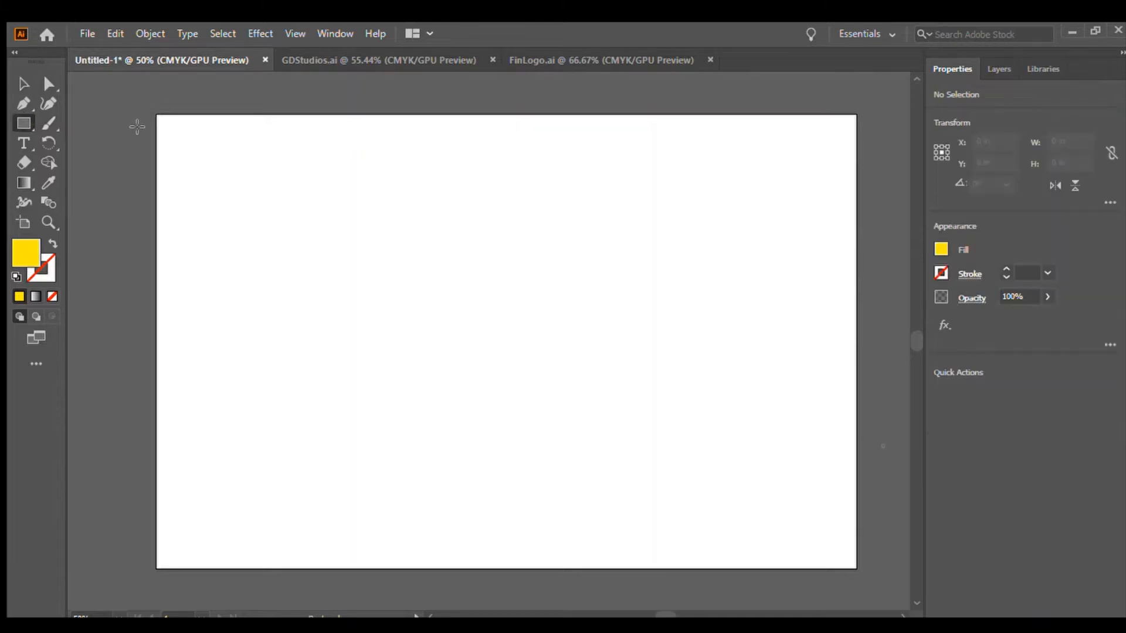
{"action": "left_click_drag", "start_coordinate": [157, 114], "coordinate": [857, 569]}
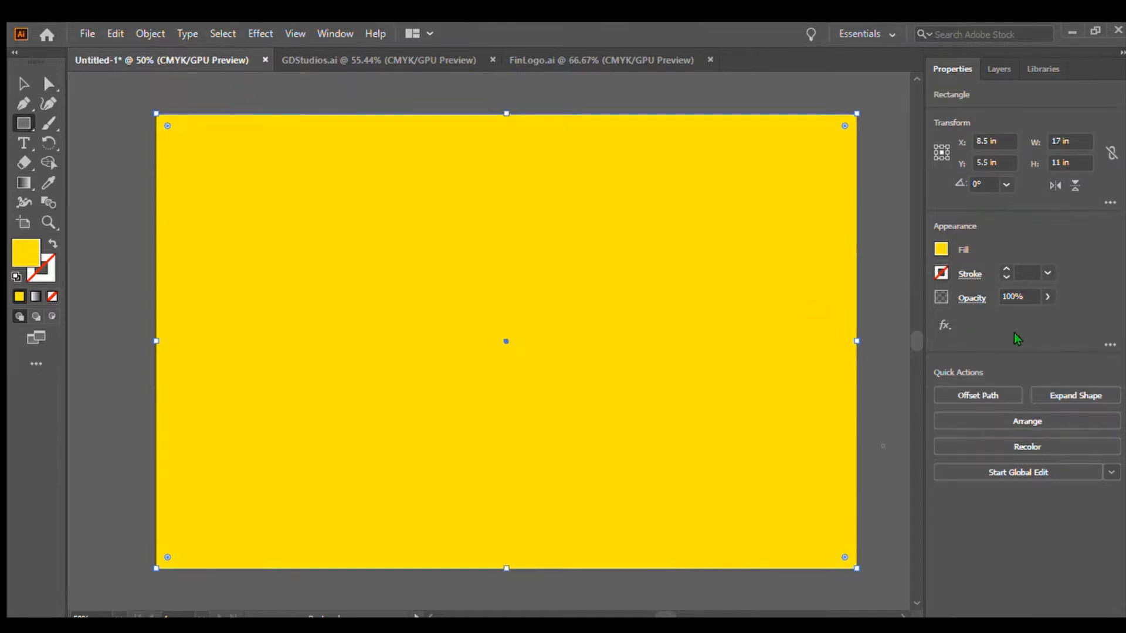
{"action": "left_click", "coordinate": [801, 308]}
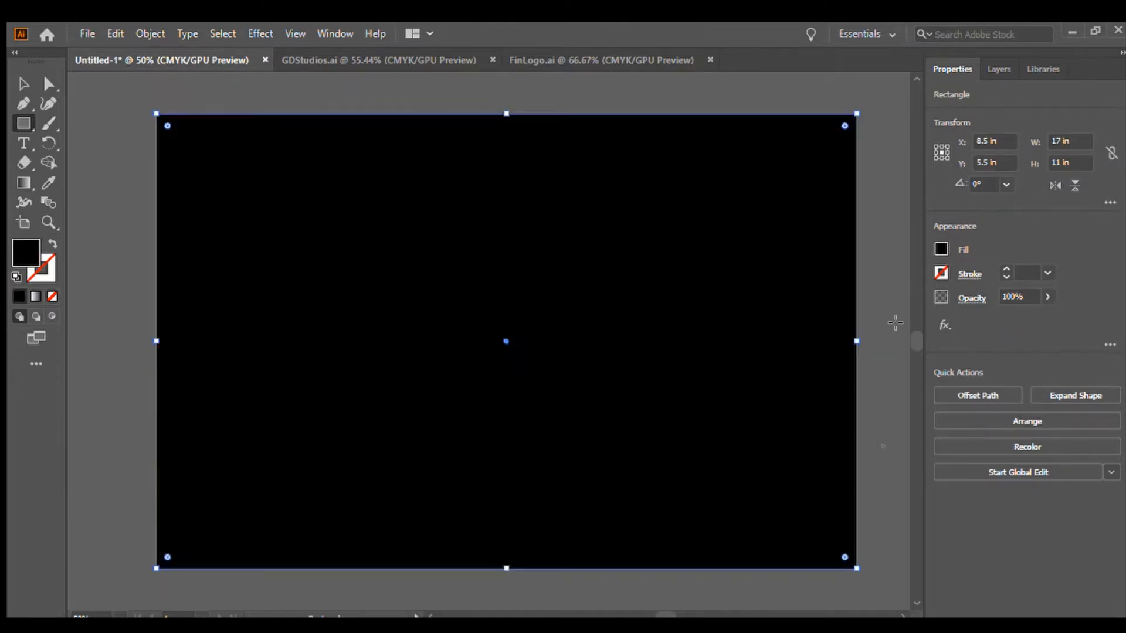
{"action": "left_click", "coordinate": [23, 83]}
{"action": "left_click", "coordinate": [97, 162]}
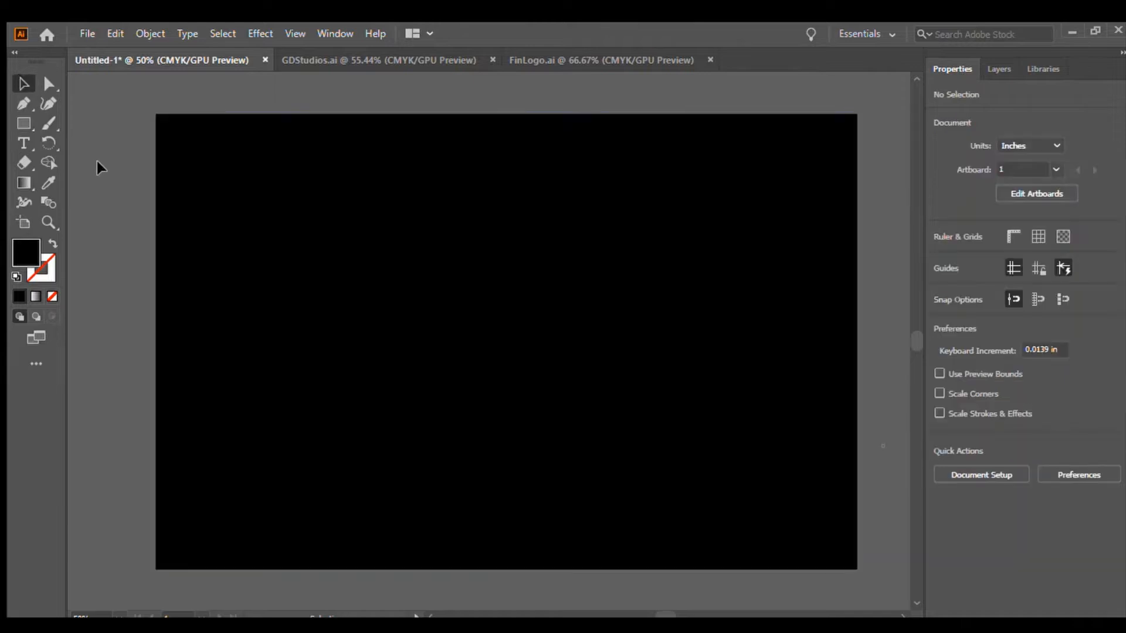
Draw a circle about 4.52 in wide in the middle of the artboard and give it a white stroke.
{"action": "left_click", "coordinate": [23, 125]}
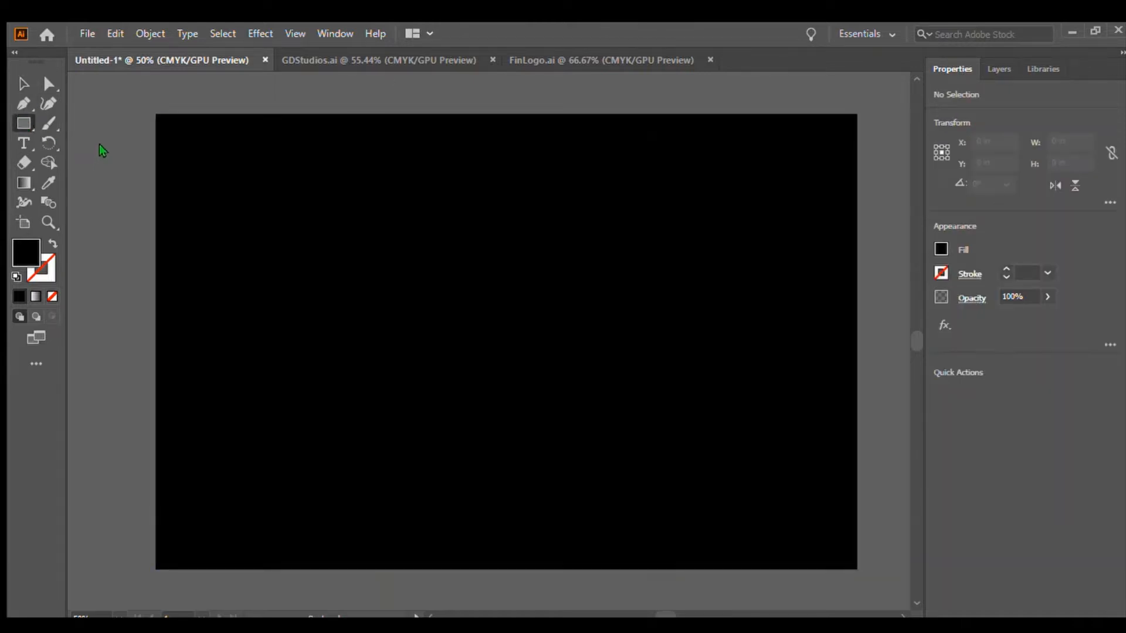
{"action": "key", "text": "l"}
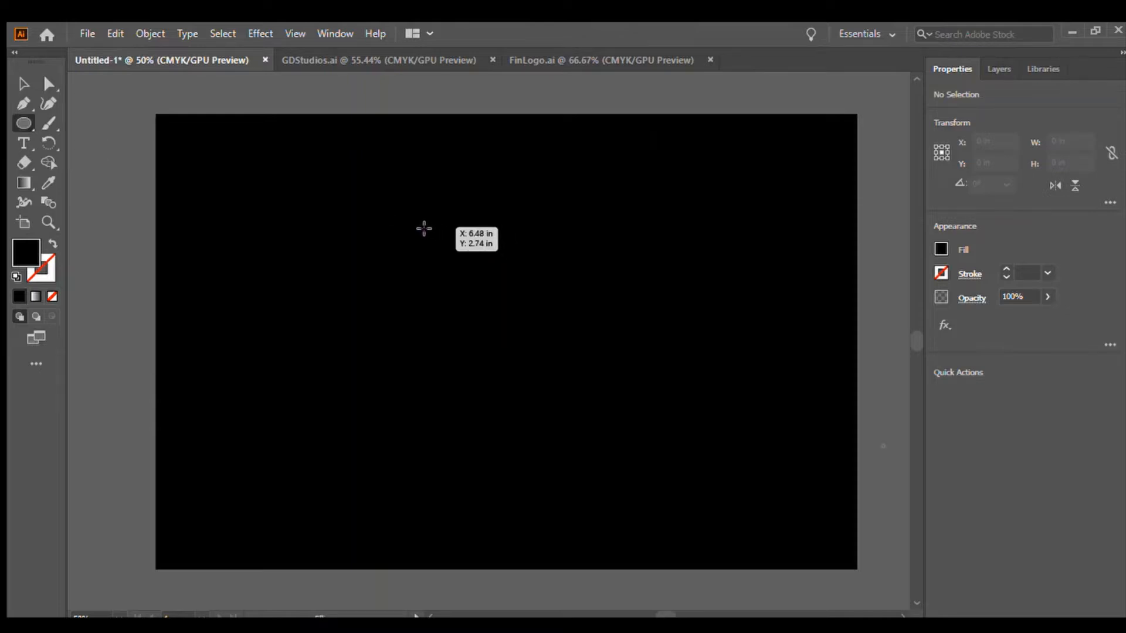
{"action": "left_click_drag", "start_coordinate": [422, 228], "coordinate": [606, 350]}
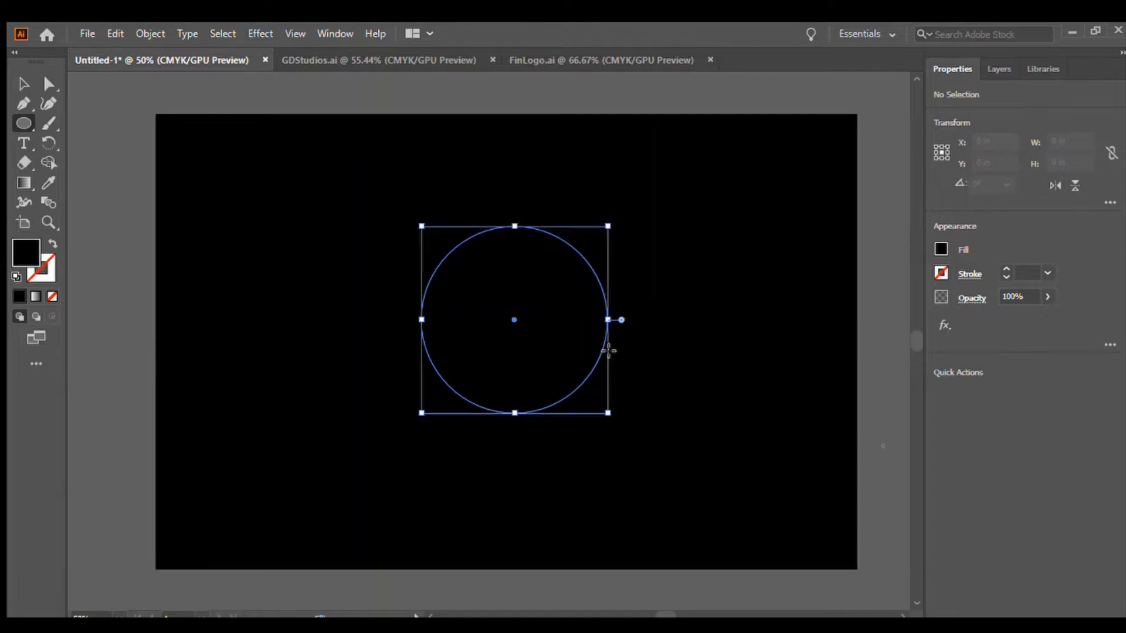
{"action": "left_click", "coordinate": [940, 274]}
{"action": "left_click", "coordinate": [785, 330]}
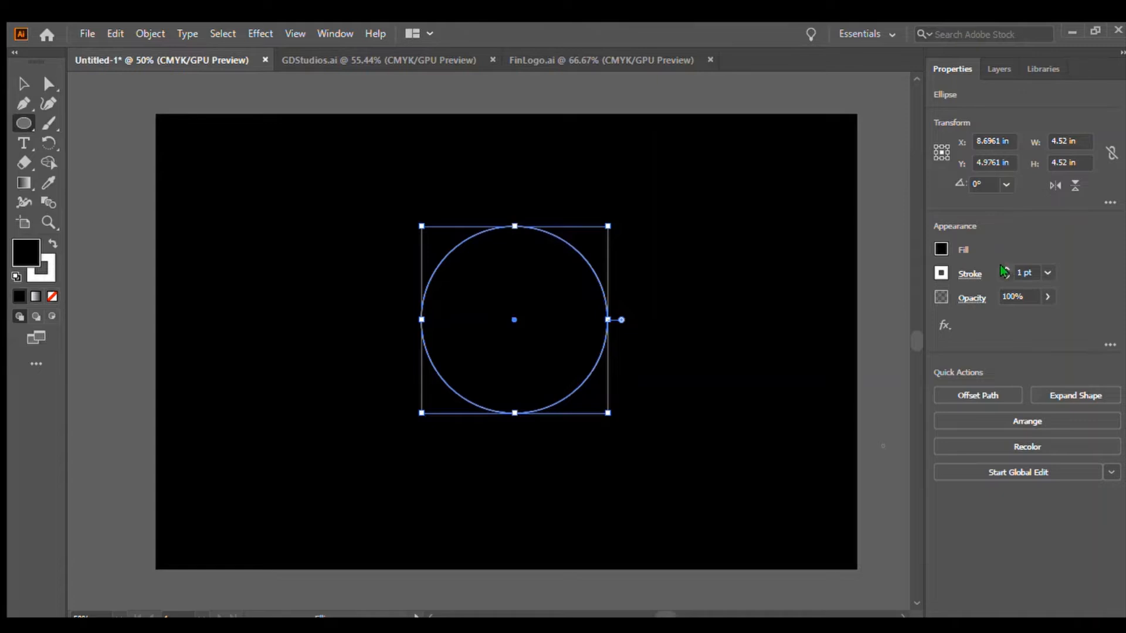
Set the circle's stroke weight to 13 pt and nudge the circle slightly upward.
{"action": "left_click", "coordinate": [1003, 269]}
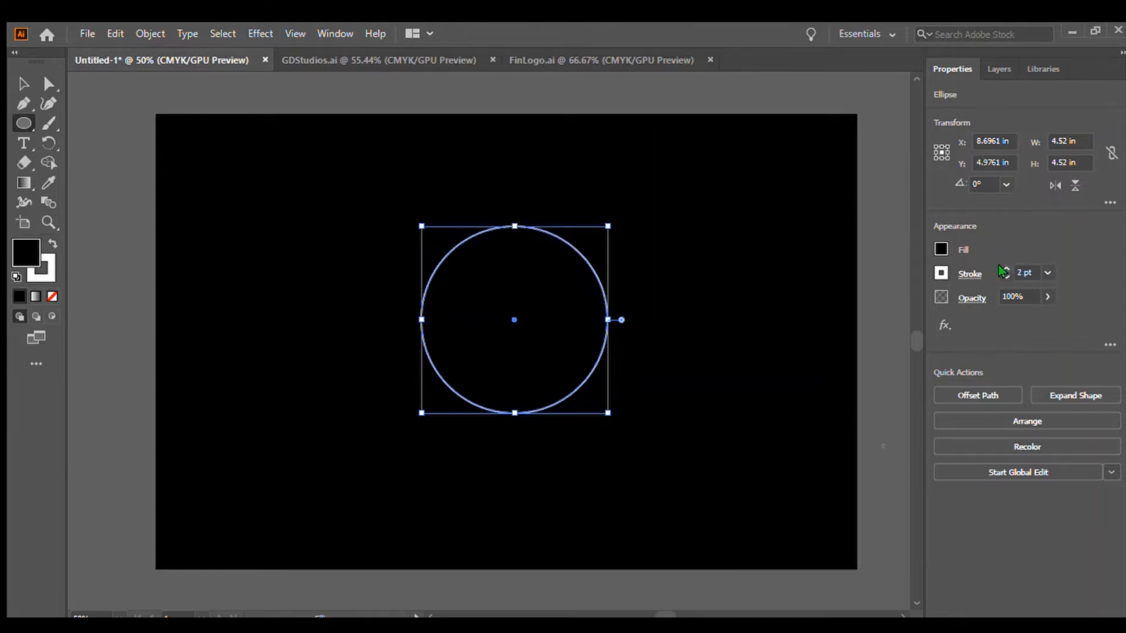
{"action": "left_click", "coordinate": [1003, 270]}
{"action": "left_click", "coordinate": [1003, 269]}
{"action": "left_click", "coordinate": [1003, 270]}
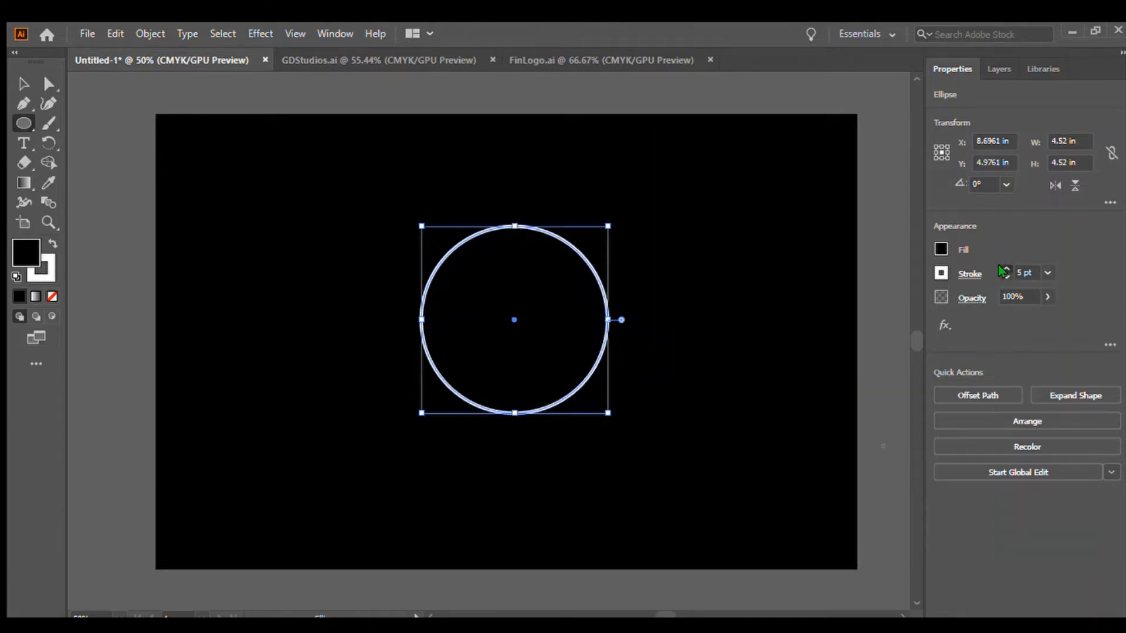
{"action": "left_click", "coordinate": [1003, 270]}
{"action": "left_click", "coordinate": [1003, 269]}
{"action": "left_click", "coordinate": [1003, 269]}
{"action": "left_click", "coordinate": [1003, 269]}
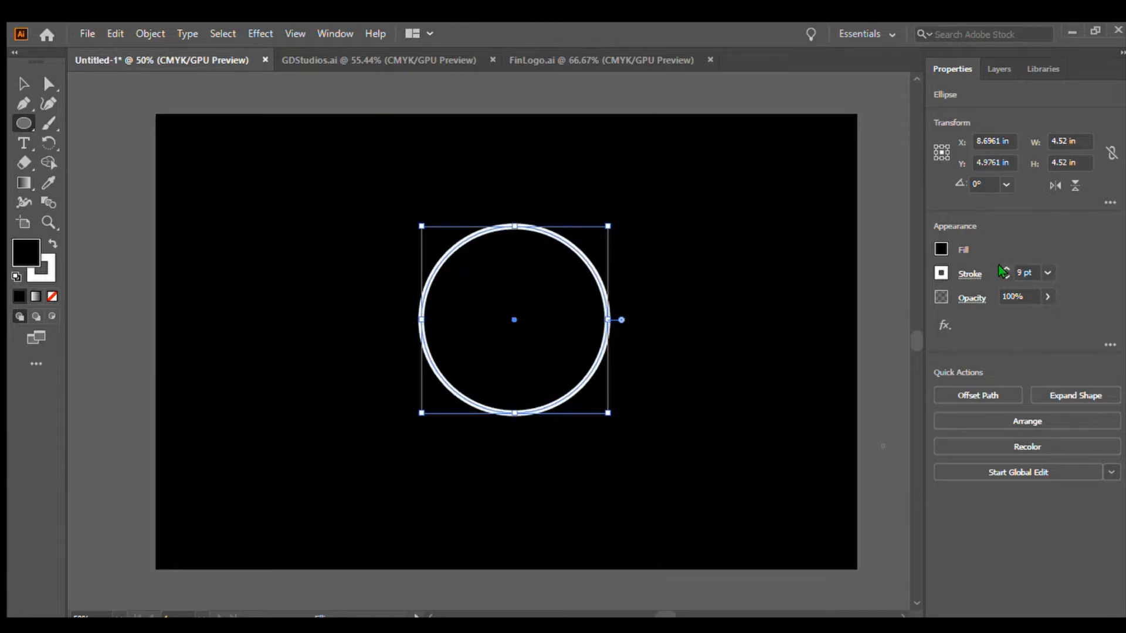
{"action": "left_click", "coordinate": [1003, 269]}
{"action": "left_click", "coordinate": [1003, 269]}
{"action": "left_click", "coordinate": [1003, 269]}
{"action": "left_click", "coordinate": [1003, 269]}
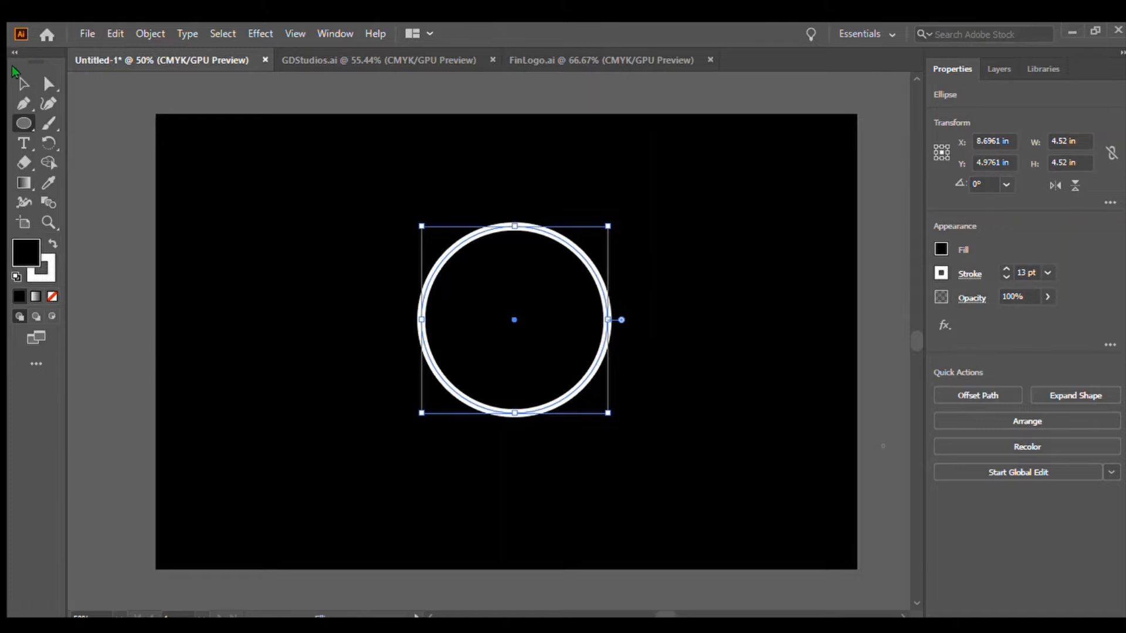
{"action": "left_click", "coordinate": [24, 84]}
{"action": "left_click", "coordinate": [116, 154]}
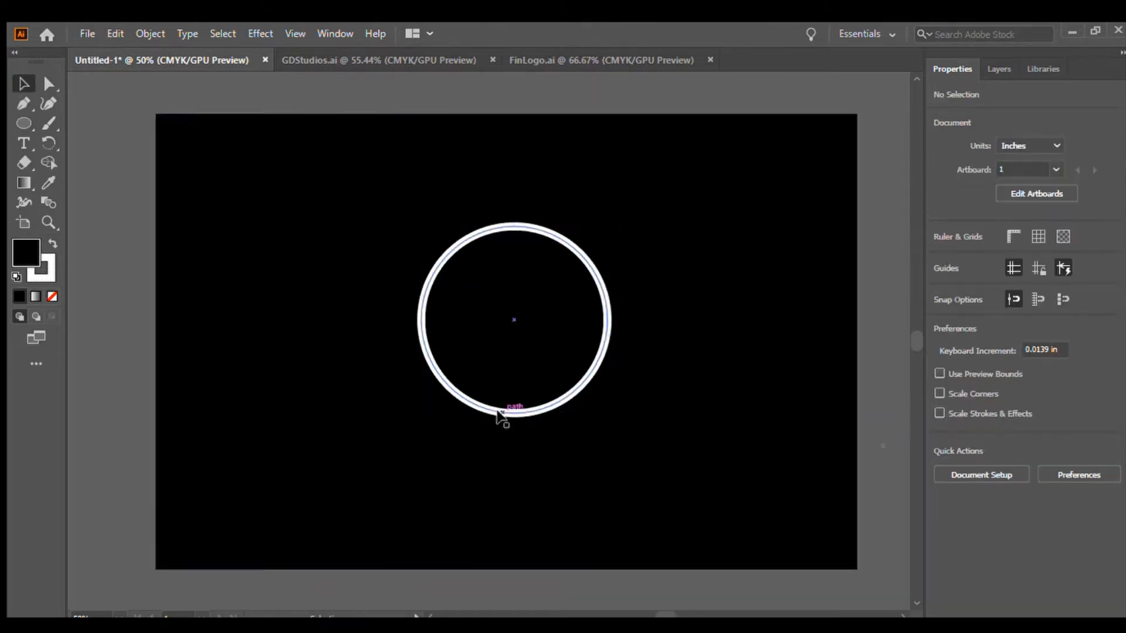
{"action": "left_click_drag", "start_coordinate": [503, 420], "coordinate": [508, 411]}
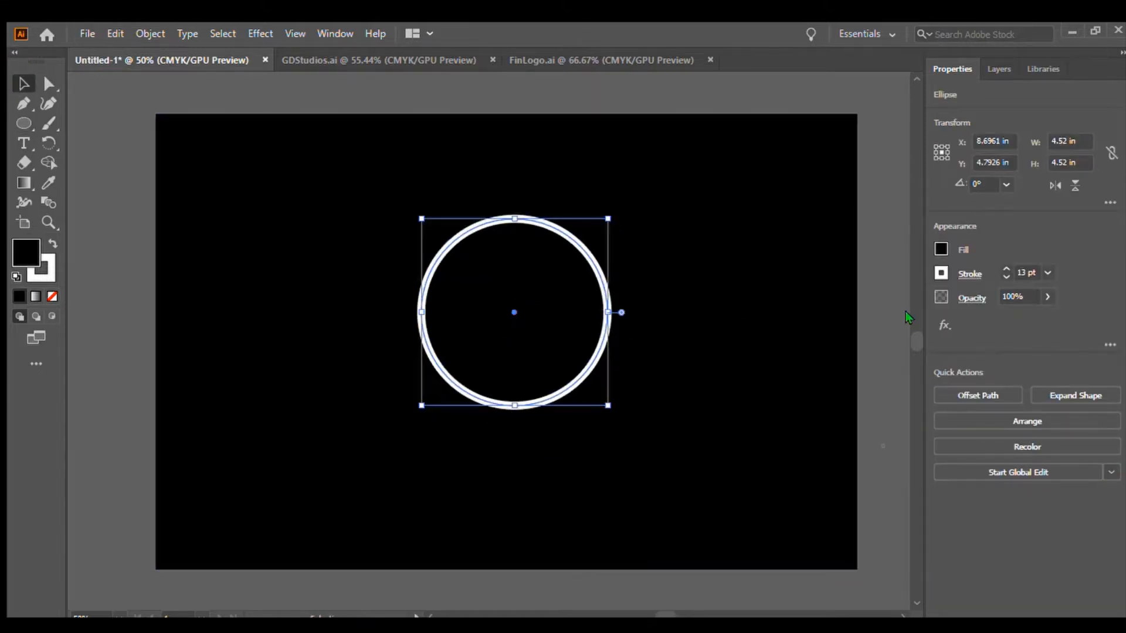
{"action": "left_click", "coordinate": [877, 326]}
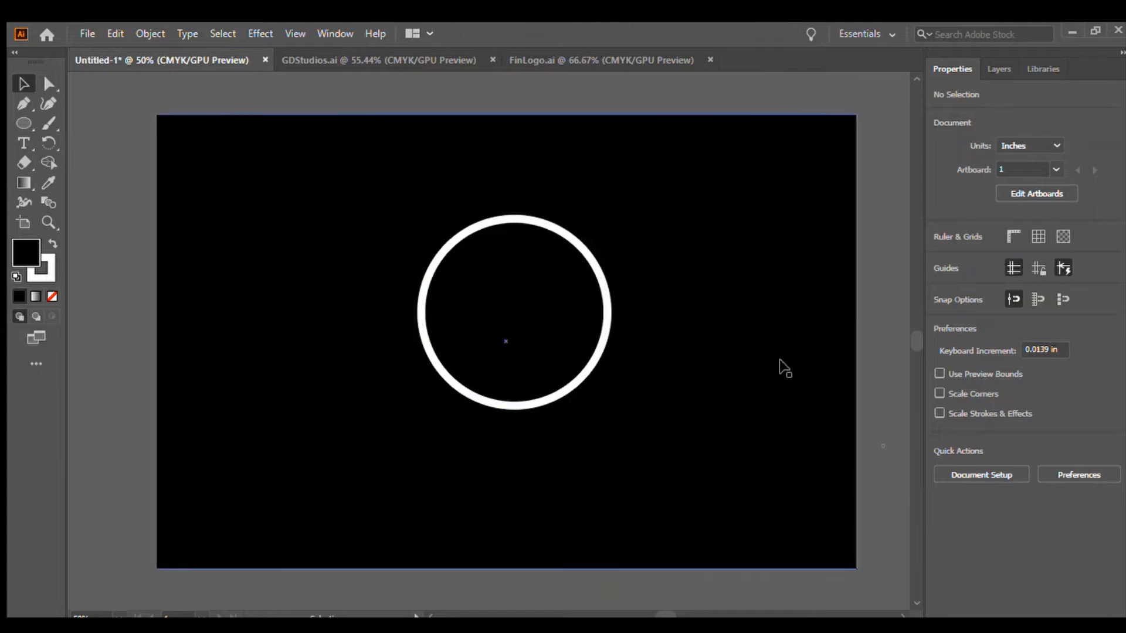
Move the background rectangle and the circle toward the lower left and set the circle's fill to none.
{"action": "left_click_drag", "start_coordinate": [773, 214], "coordinate": [238, 570]}
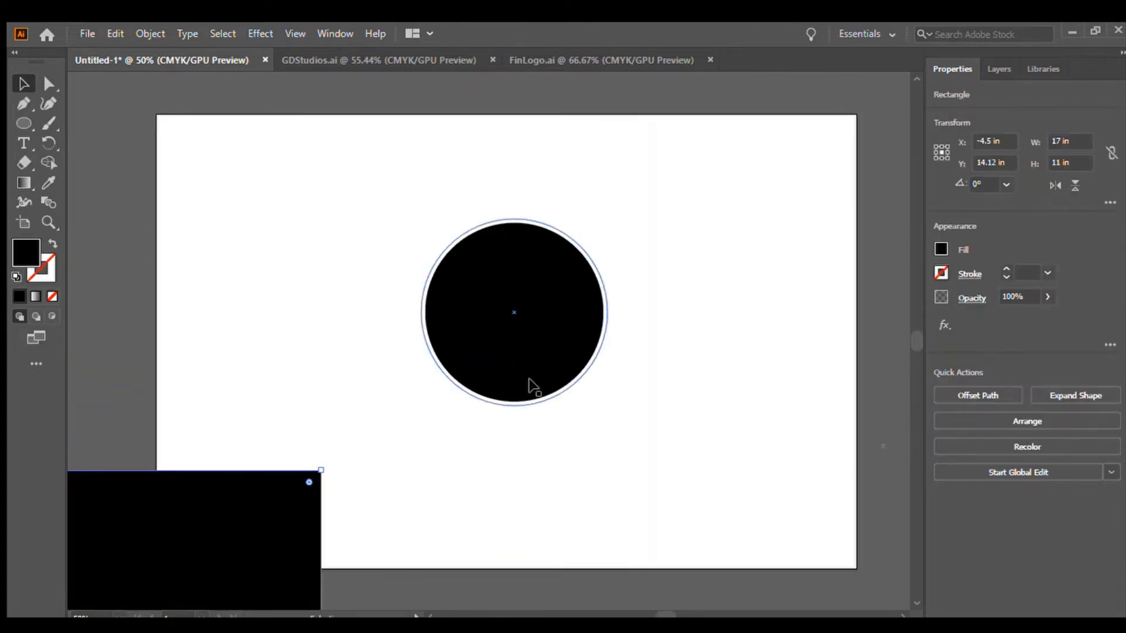
{"action": "left_click_drag", "start_coordinate": [547, 361], "coordinate": [332, 429]}
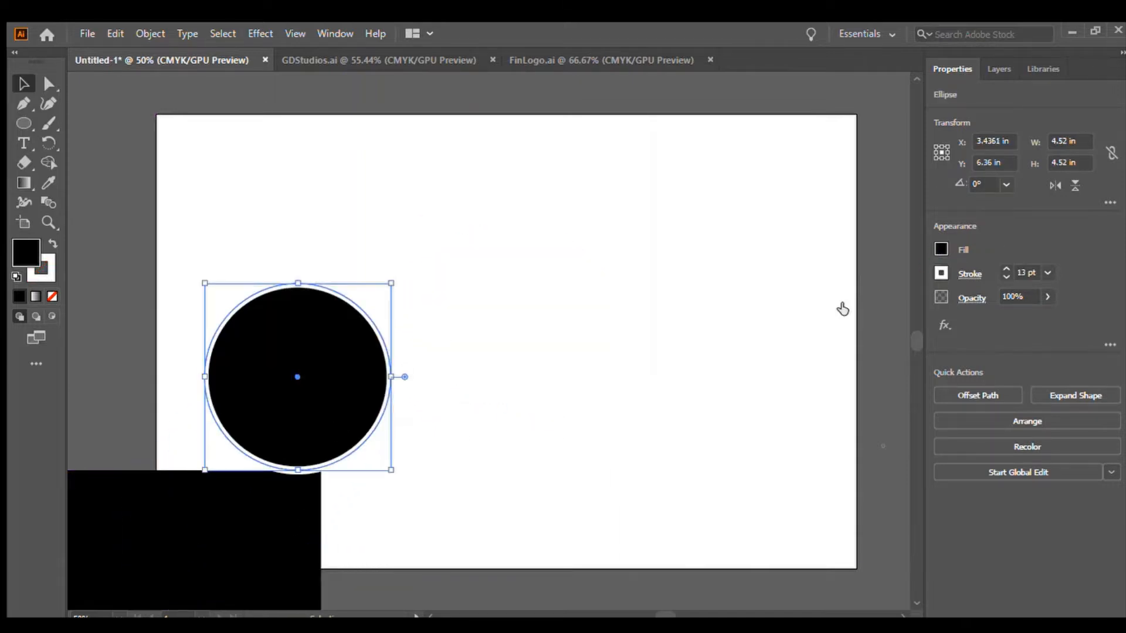
{"action": "key", "text": "slash"}
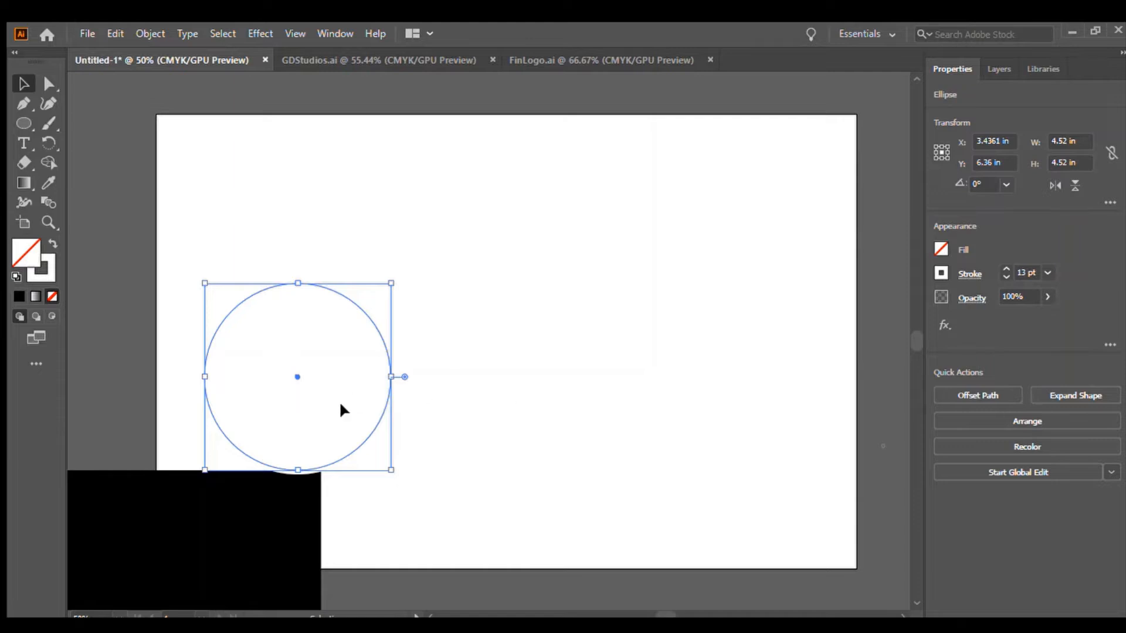
Select the circle together with the rectangle and drag them so the ring sits on the black rectangle in the lower-left corner.
{"action": "left_click_drag", "start_coordinate": [340, 404], "coordinate": [252, 533]}
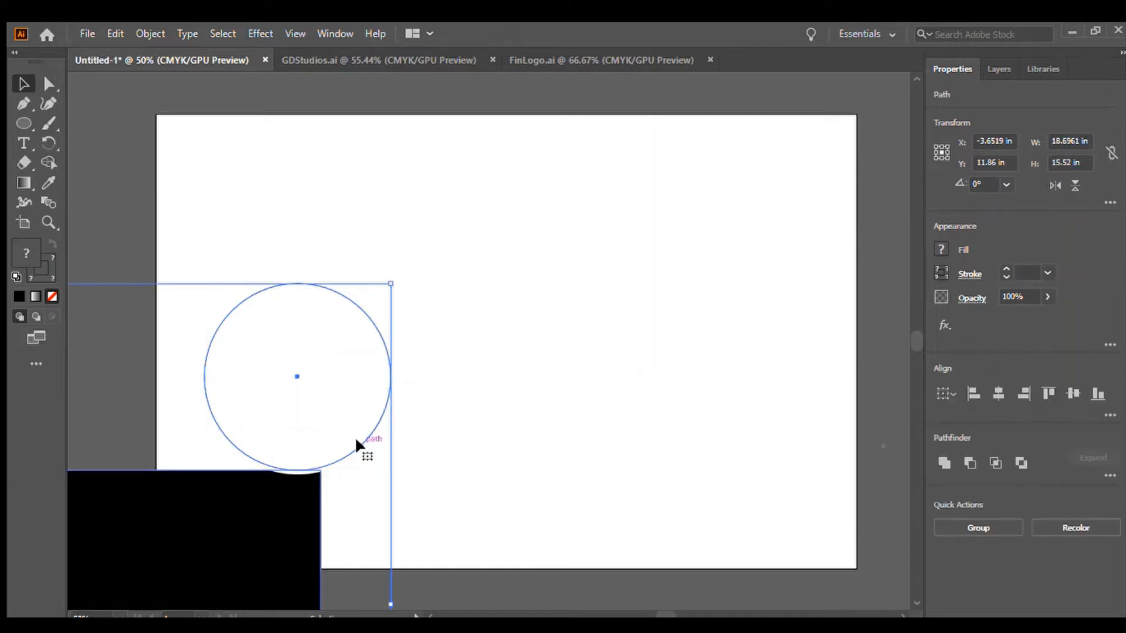
{"action": "left_click_drag", "start_coordinate": [355, 444], "coordinate": [238, 545]}
{"action": "left_click", "coordinate": [364, 342]}
{"action": "left_click", "coordinate": [557, 380]}
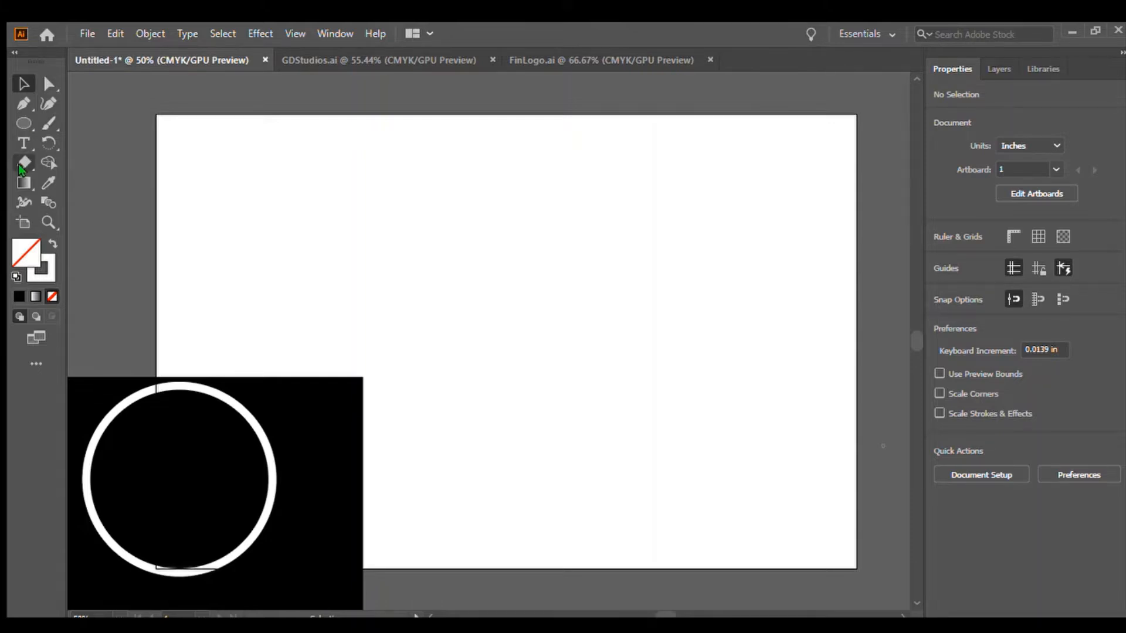
Type a temporary Shift + note on the artboard, then delete it and deselect.
{"action": "left_click", "coordinate": [22, 142]}
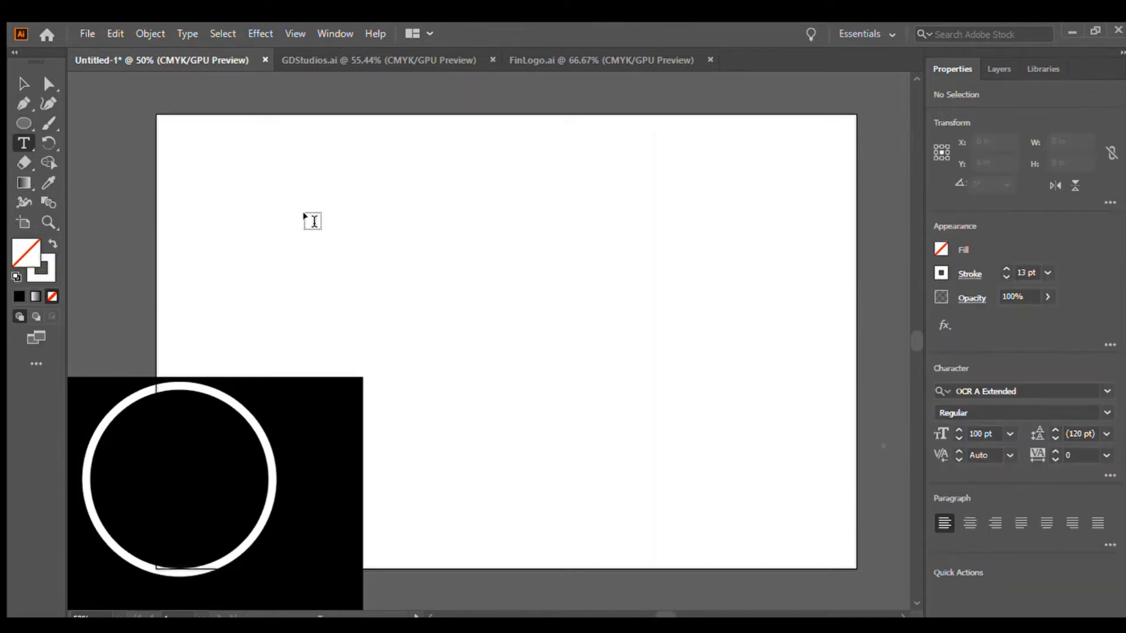
{"action": "left_click", "coordinate": [311, 218]}
{"action": "key", "text": "BackSpace"}
{"action": "type", "text": "~"}
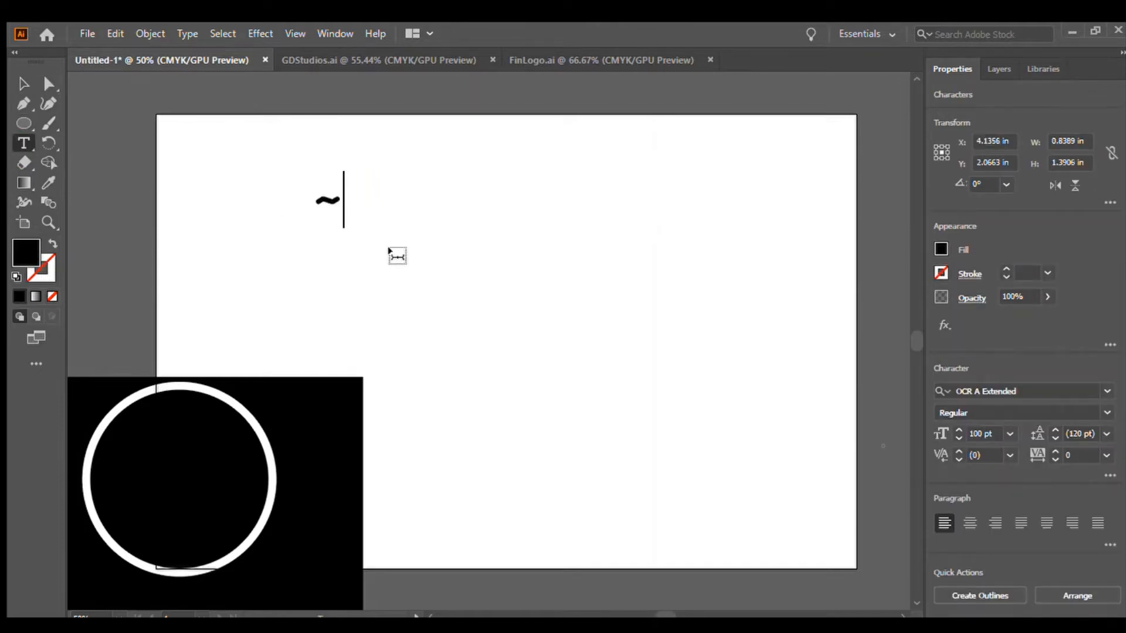
{"action": "key", "text": "BackSpace"}
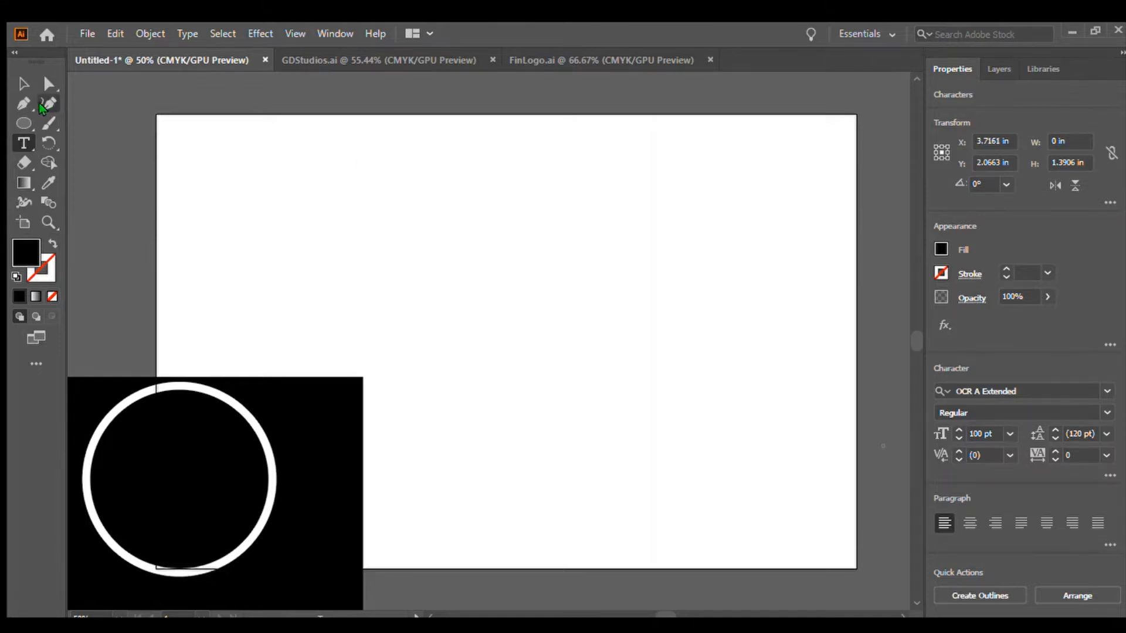
{"action": "type", "text": "S"}
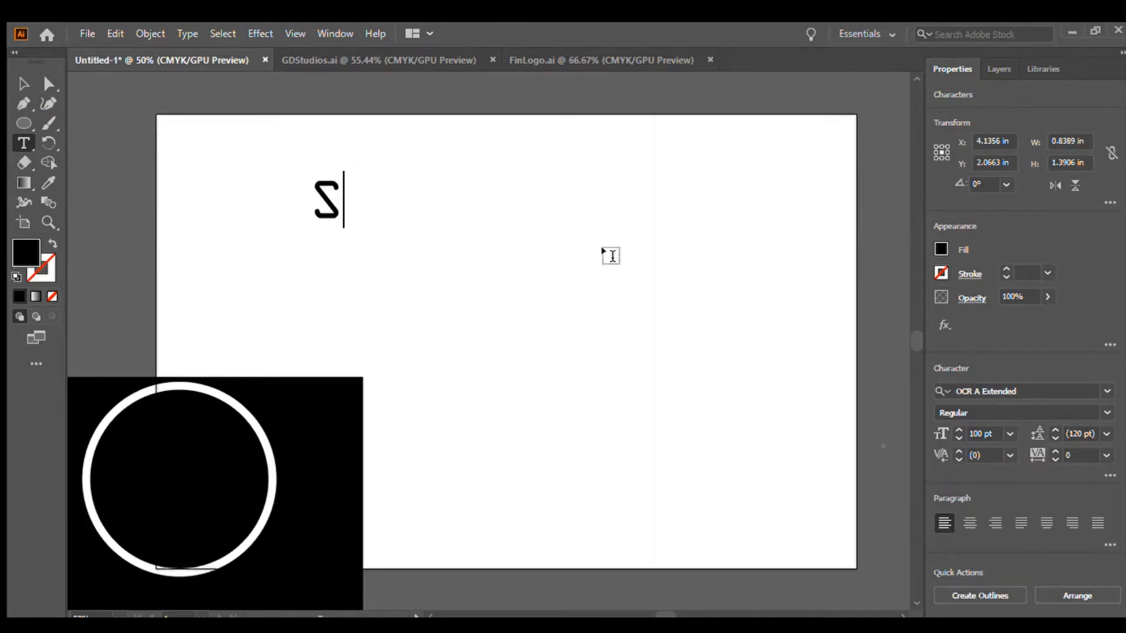
{"action": "type", "text": "hift -"}
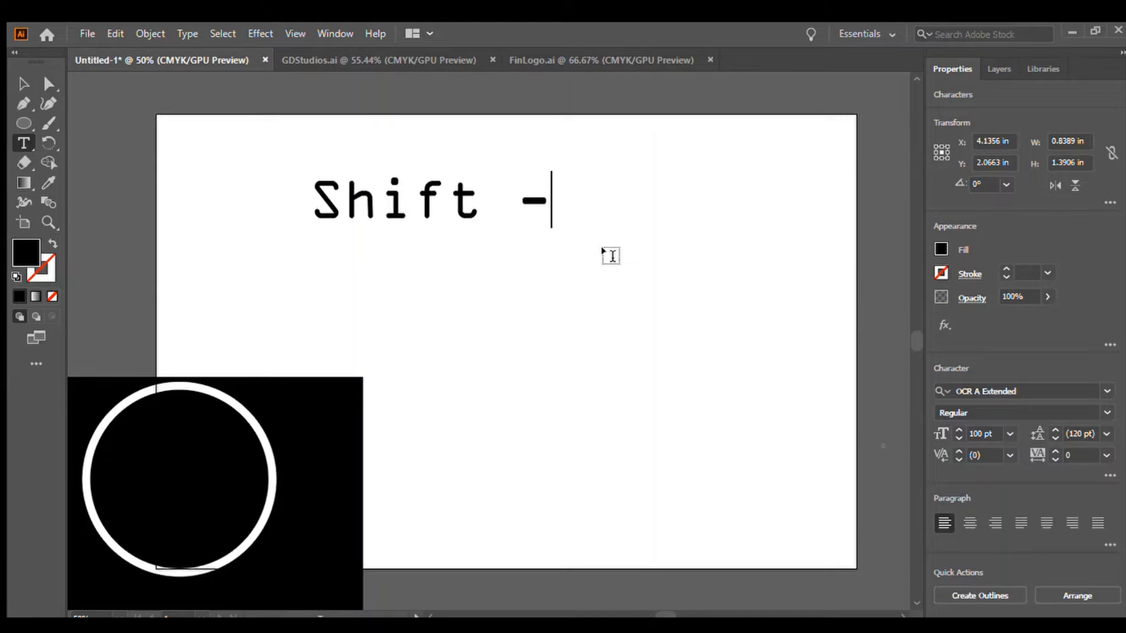
{"action": "key", "text": "BackSpace"}
{"action": "type", "text": "="}
{"action": "key", "text": "BackSpace"}
{"action": "key", "text": "BackSpace"}
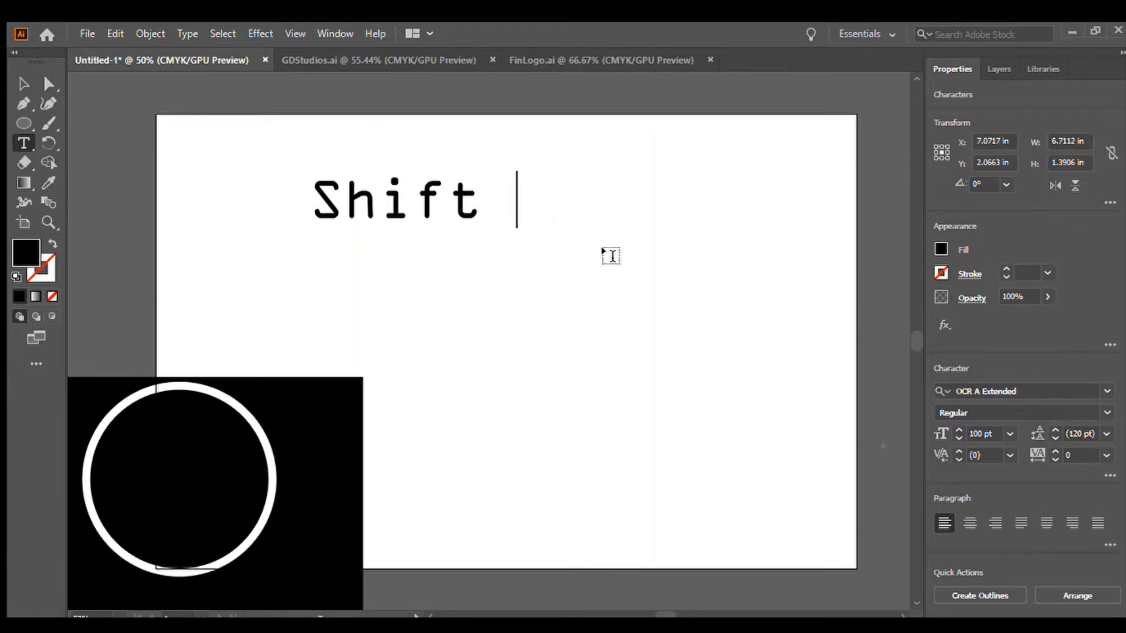
{"action": "type", "text": "+"}
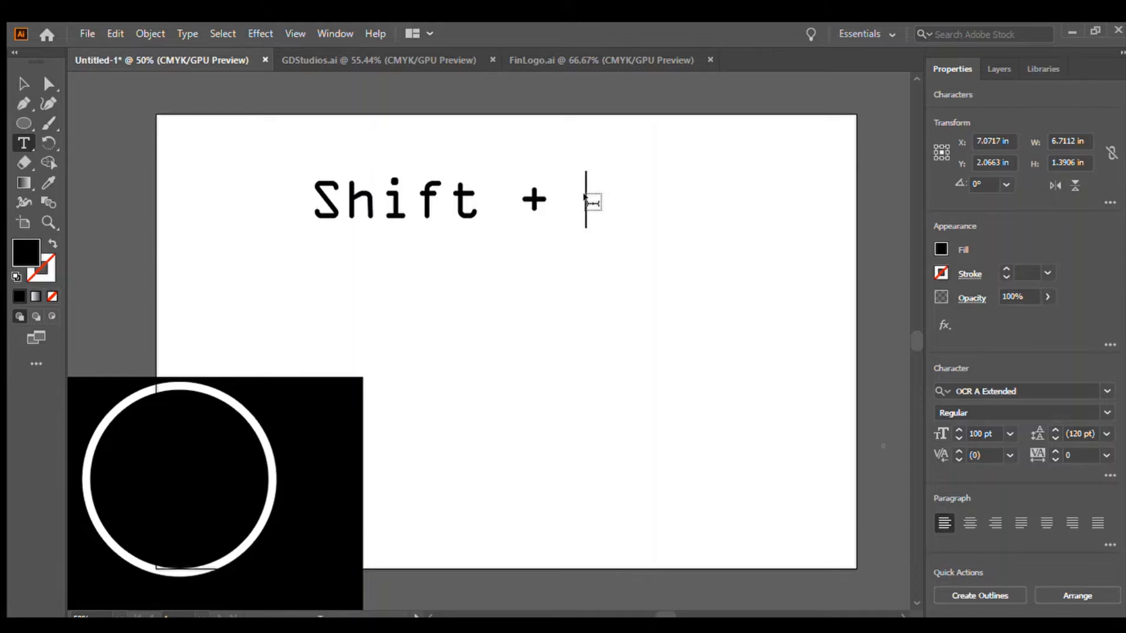
{"action": "type", "text": "~"}
{"action": "key", "text": "BackSpace"}
{"action": "key", "text": "BackSpace"}
{"action": "key", "text": "BackSpace"}
{"action": "key", "text": "BackSpace"}
{"action": "key", "text": "BackSpace"}
{"action": "key", "text": "BackSpace"}
{"action": "key", "text": "BackSpace"}
{"action": "key", "text": "BackSpace"}
{"action": "key", "text": "BackSpace"}
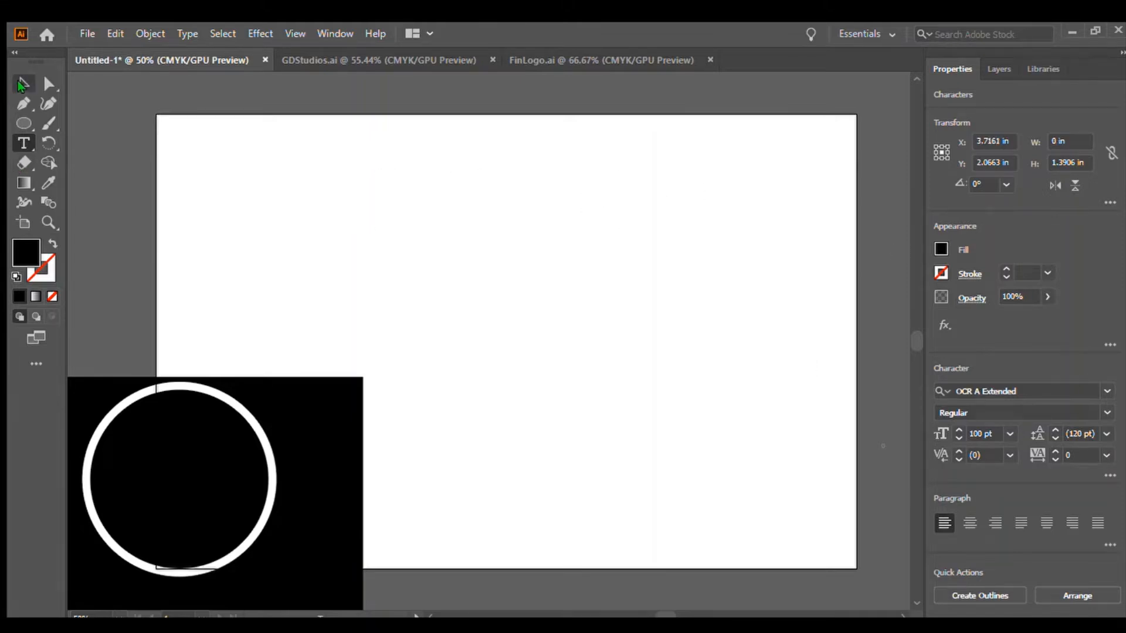
{"action": "left_click", "coordinate": [23, 83]}
{"action": "left_click", "coordinate": [308, 304]}
Draw a closed fin-shaped path with the Pen tool, about 2 in wide and 2.8 in tall, comparing against the FinLogo reference.
{"action": "left_click", "coordinate": [45, 105]}
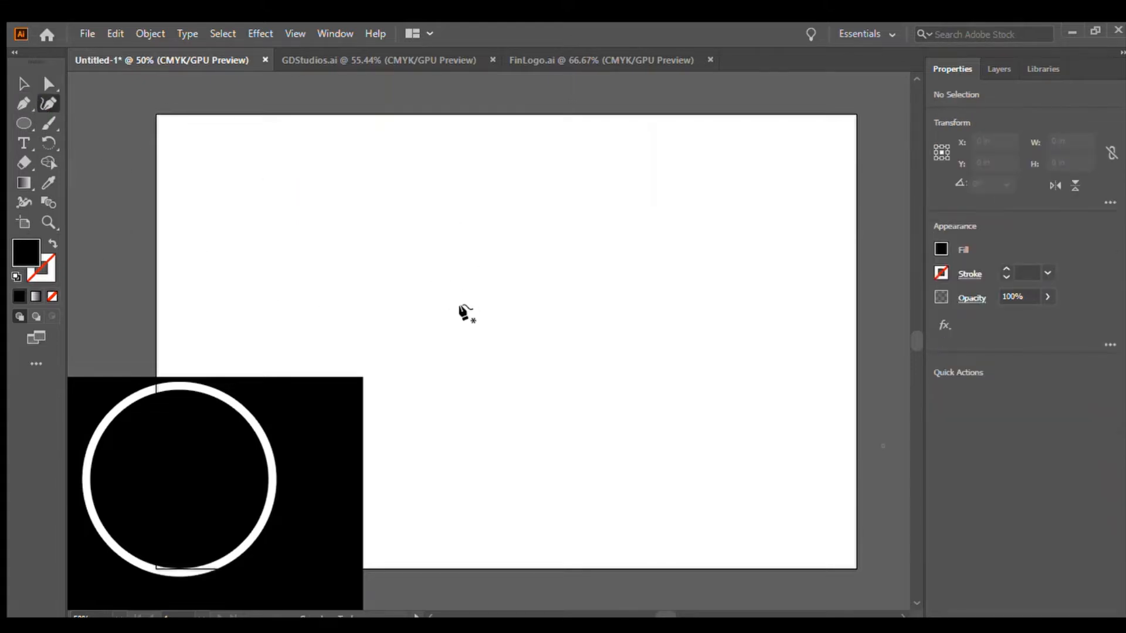
{"action": "left_click", "coordinate": [554, 61]}
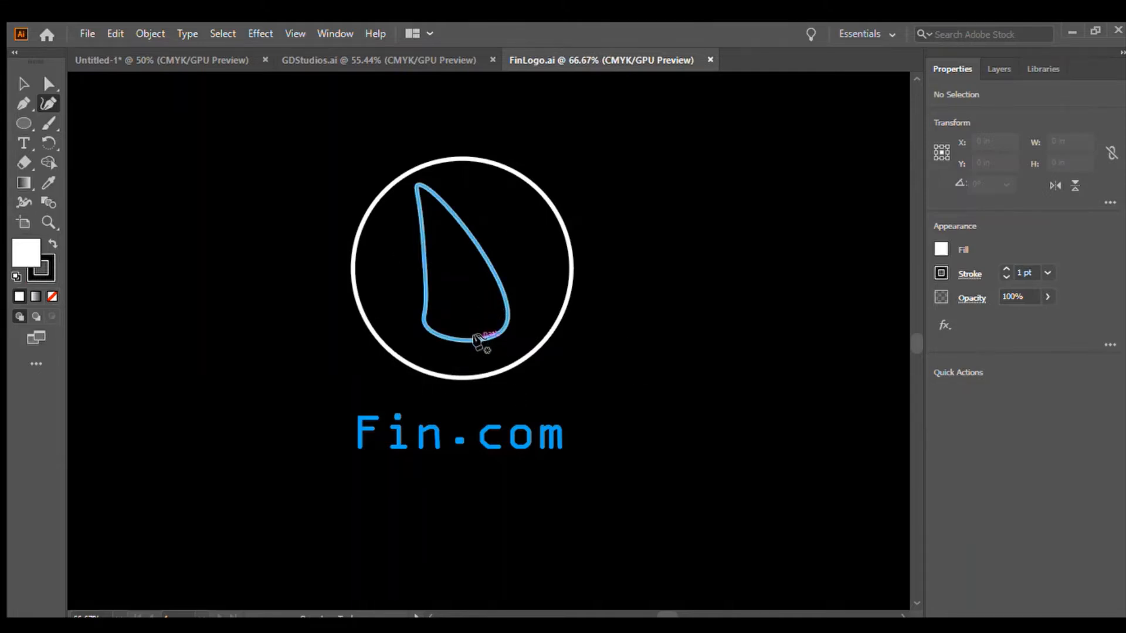
{"action": "left_click", "coordinate": [192, 59]}
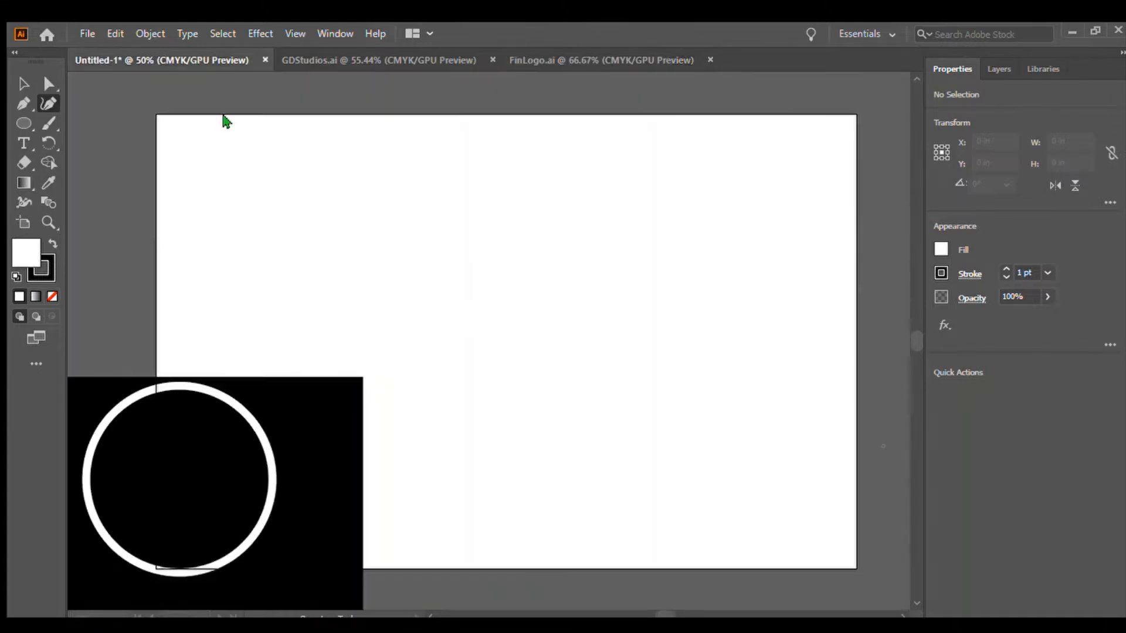
{"action": "left_click", "coordinate": [441, 245]}
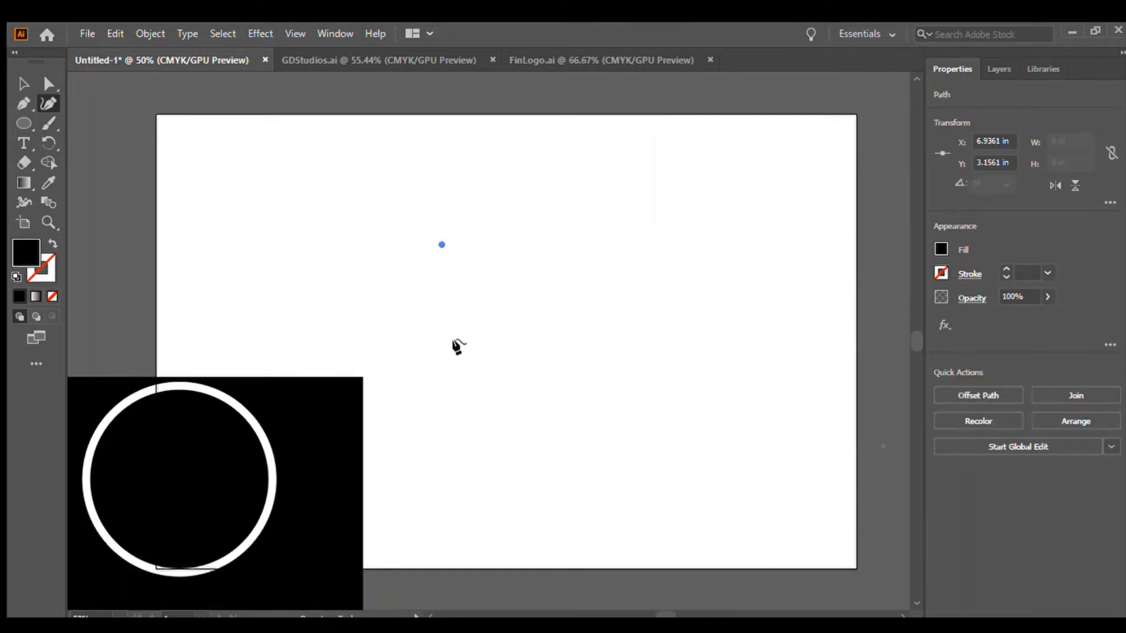
{"action": "mouse_move", "coordinate": [456, 360]}
{"action": "left_mouse_down"}
{"action": "mouse_move", "coordinate": [490, 385]}
{"action": "mouse_move", "coordinate": [450, 372]}
{"action": "mouse_move", "coordinate": [468, 359]}
{"action": "mouse_move", "coordinate": [458, 360]}
{"action": "left_mouse_up"}
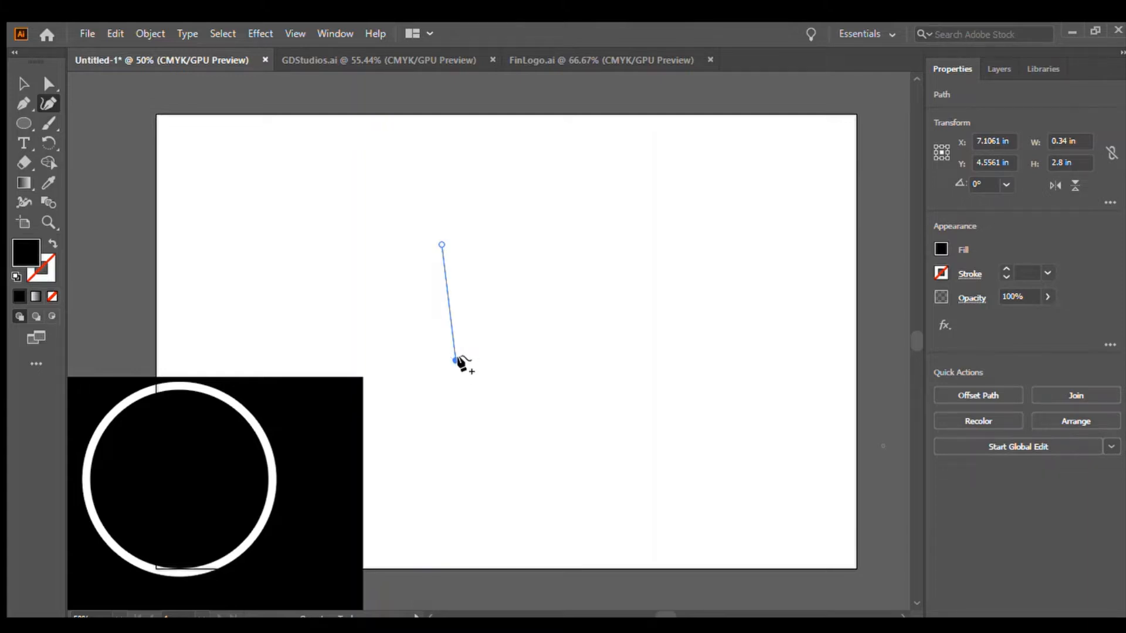
{"action": "left_click", "coordinate": [465, 361]}
{"action": "left_click", "coordinate": [490, 356]}
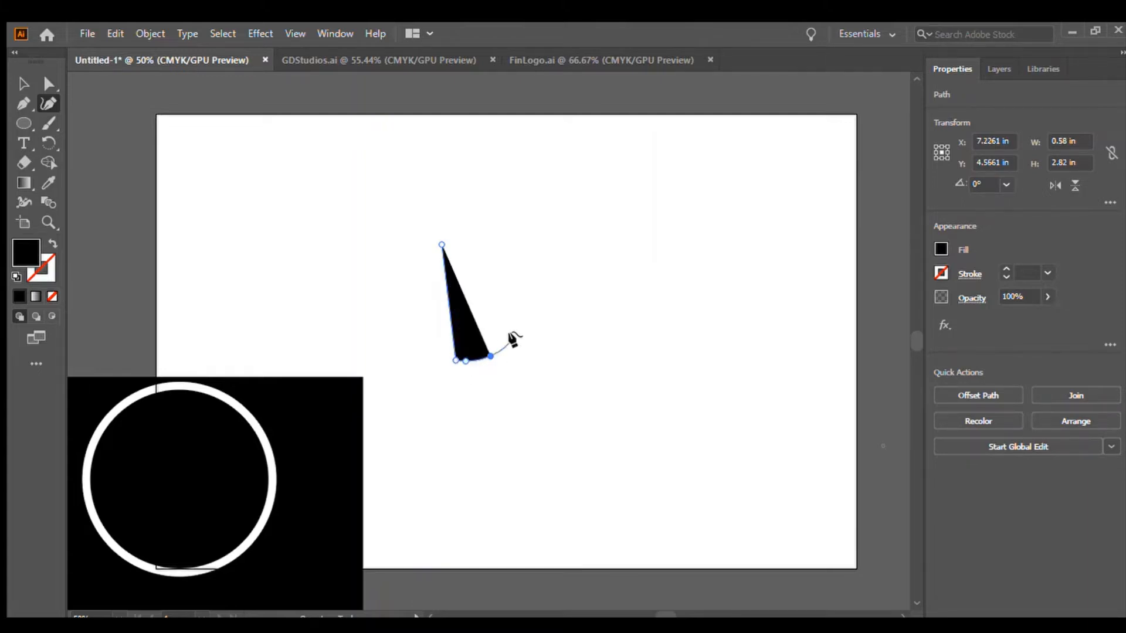
{"action": "left_click", "coordinate": [518, 335]}
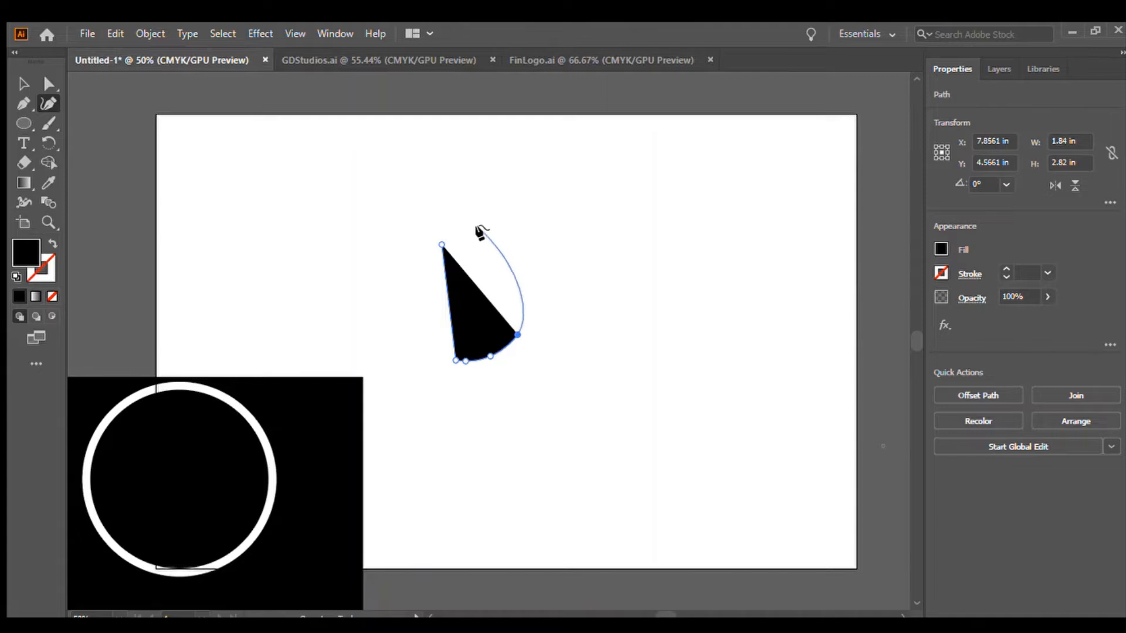
{"action": "left_click", "coordinate": [442, 242]}
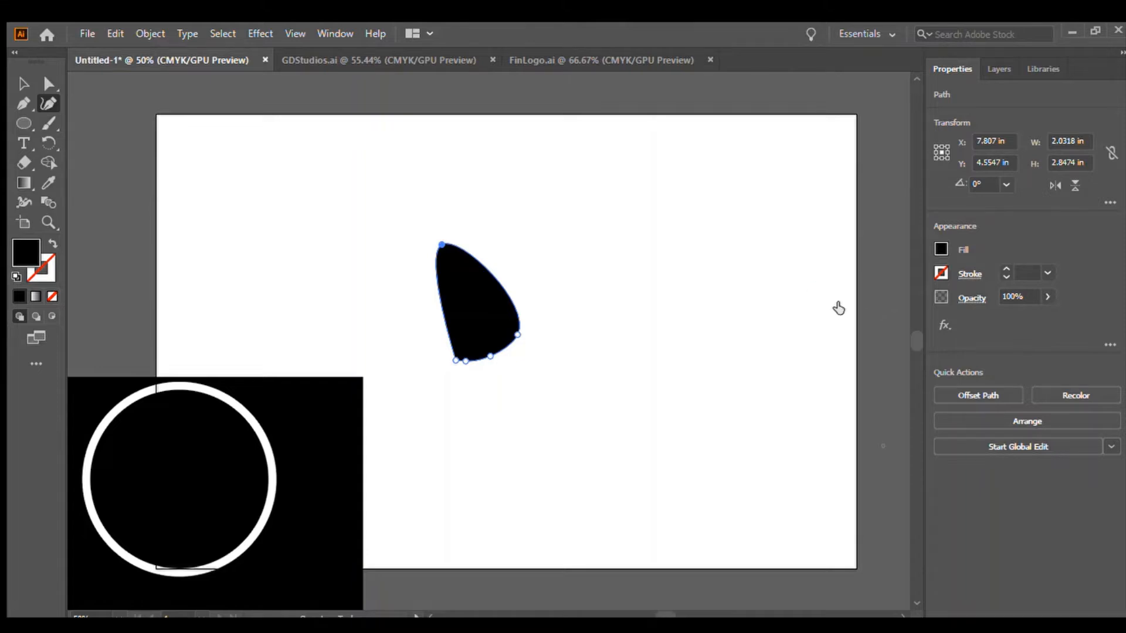
Set the fin path's fill to none, its stroke to blue, and its stroke weight to 10 pt.
{"action": "key", "text": "slash"}
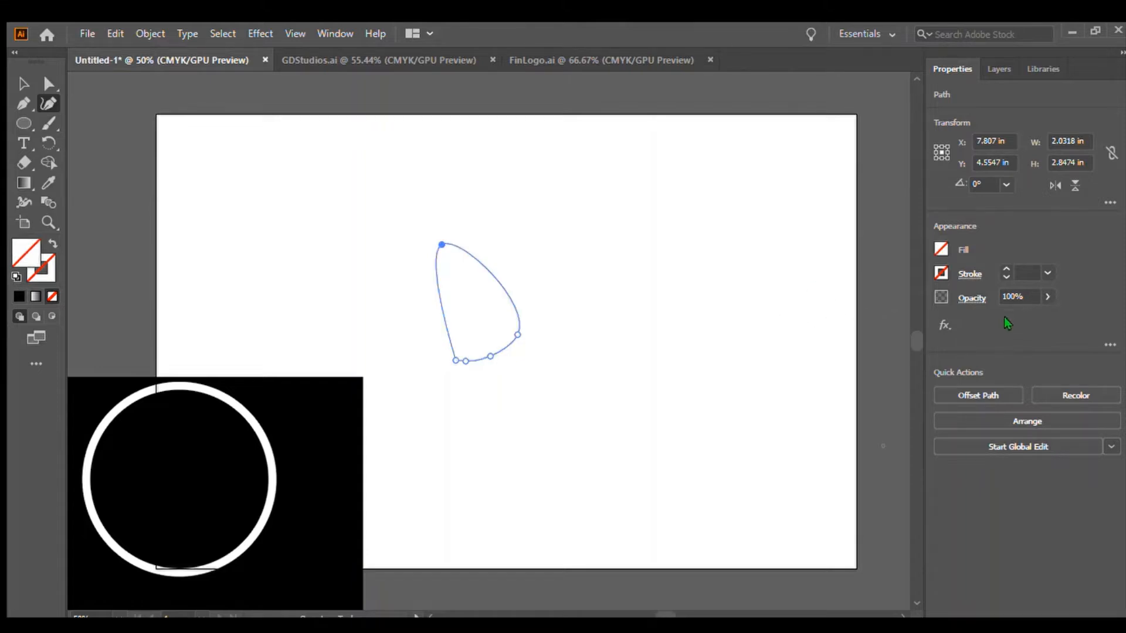
{"action": "left_click", "coordinate": [844, 328]}
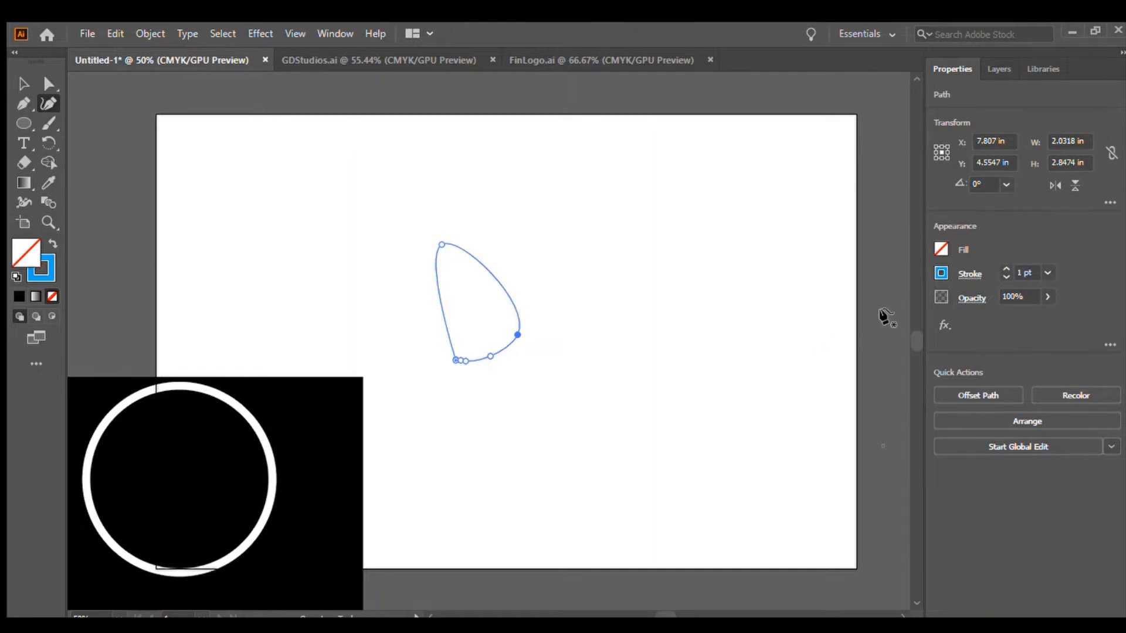
{"action": "left_click", "coordinate": [1005, 269]}
{"action": "left_click", "coordinate": [1005, 269]}
{"action": "left_click", "coordinate": [1004, 269]}
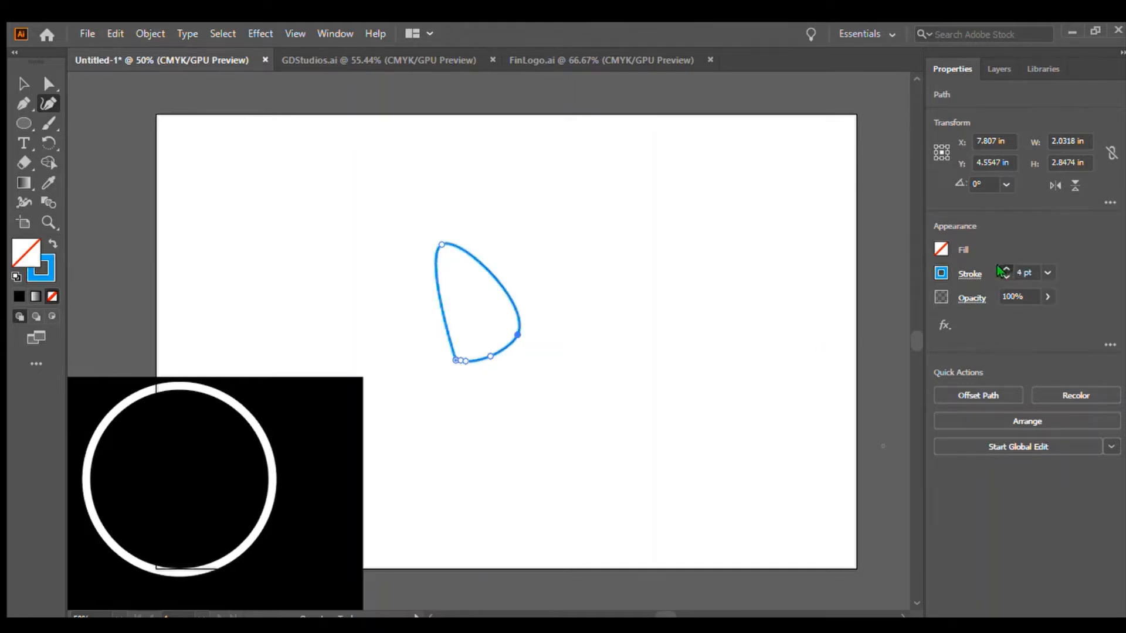
{"action": "left_click", "coordinate": [1005, 269]}
{"action": "left_click", "coordinate": [1004, 269]}
{"action": "left_click", "coordinate": [1005, 269]}
{"action": "left_click", "coordinate": [1005, 269]}
{"action": "left_click", "coordinate": [1005, 269]}
Move the black background and ring to fill the artboard and place the fin curve inside the ring.
{"action": "left_click", "coordinate": [24, 83]}
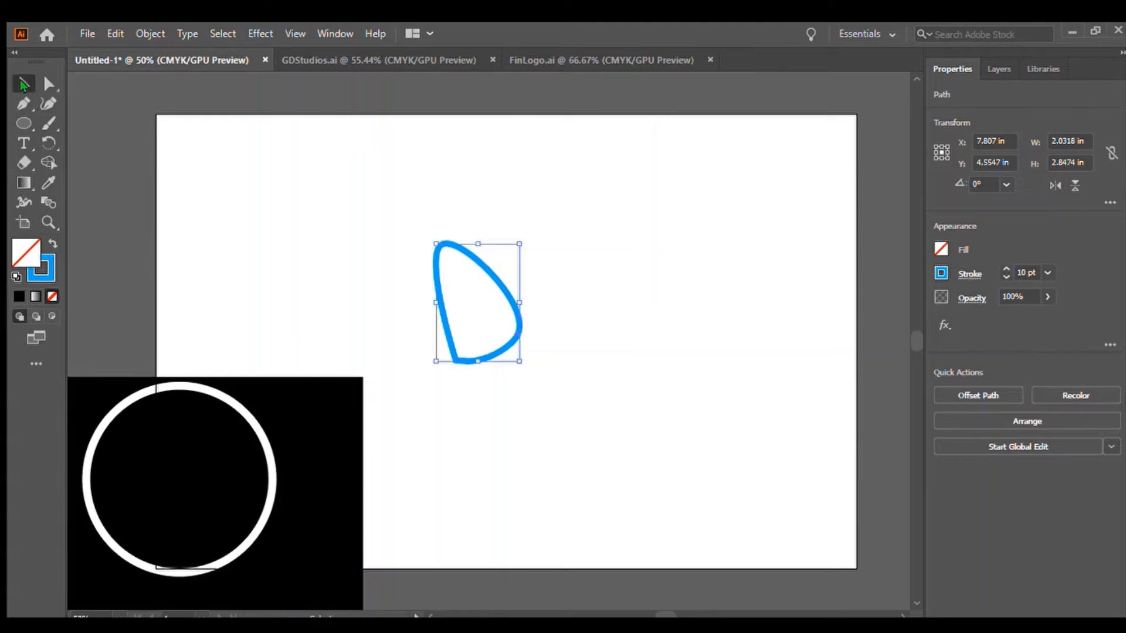
{"action": "left_click", "coordinate": [231, 214]}
{"action": "left_click_drag", "start_coordinate": [267, 512], "coordinate": [547, 325]}
{"action": "left_click_drag", "start_coordinate": [338, 461], "coordinate": [721, 251]}
{"action": "left_click_drag", "start_coordinate": [706, 331], "coordinate": [802, 290]}
{"action": "left_click", "coordinate": [885, 248]}
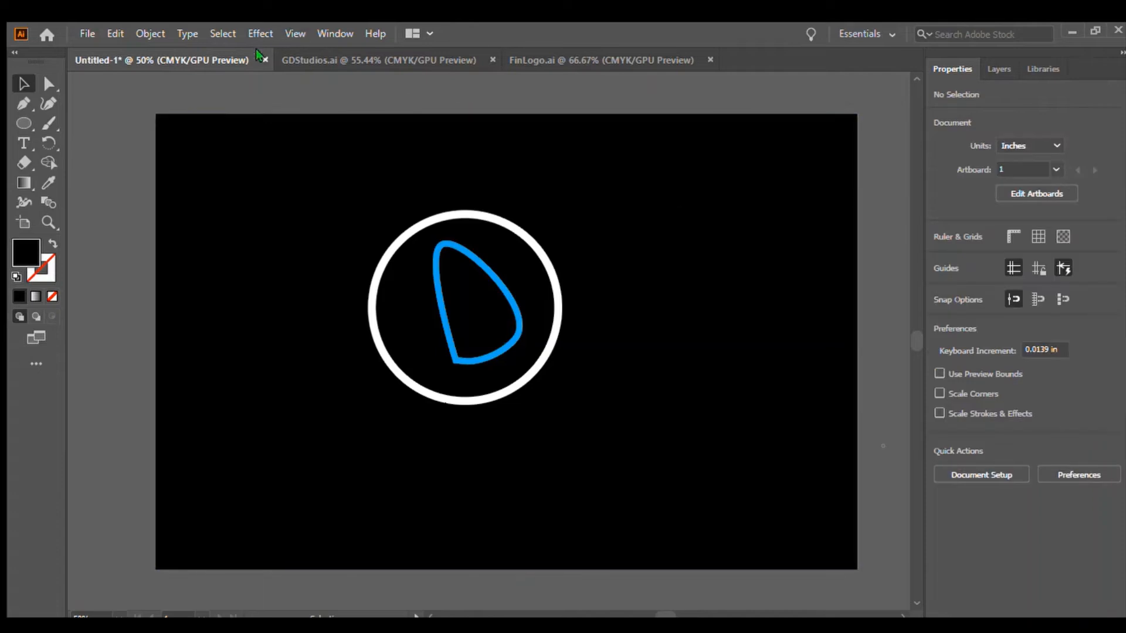
Place a text insertion point below the ring with the Type tool in the OCR A Extended font.
{"action": "left_click", "coordinate": [24, 142]}
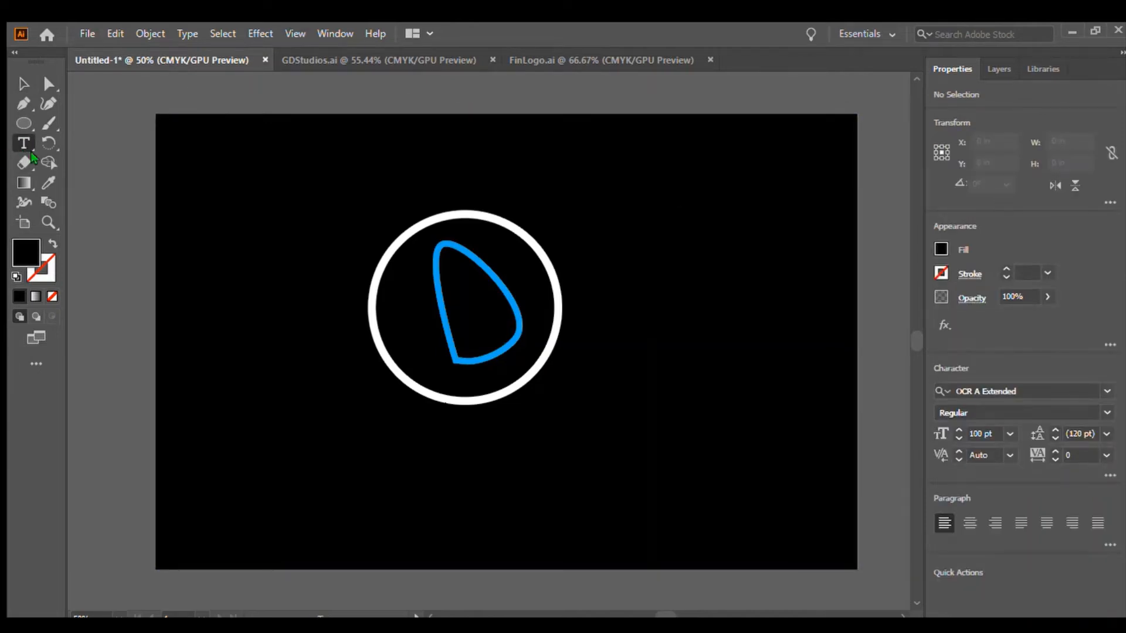
{"action": "left_click", "coordinate": [338, 457]}
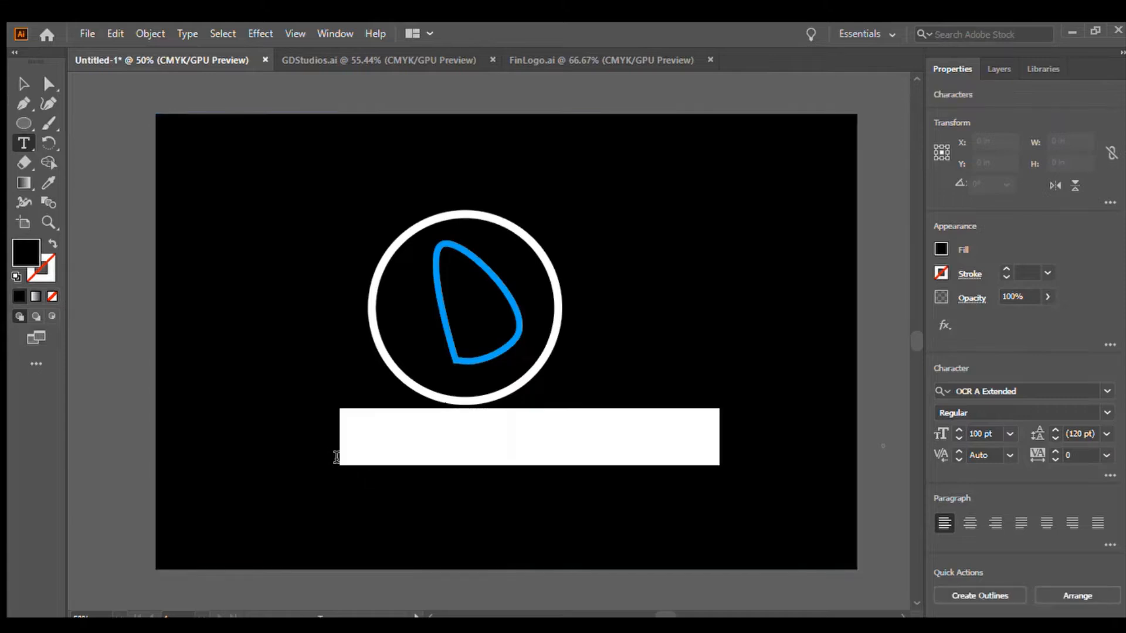
{"action": "key", "text": "BackSpace"}
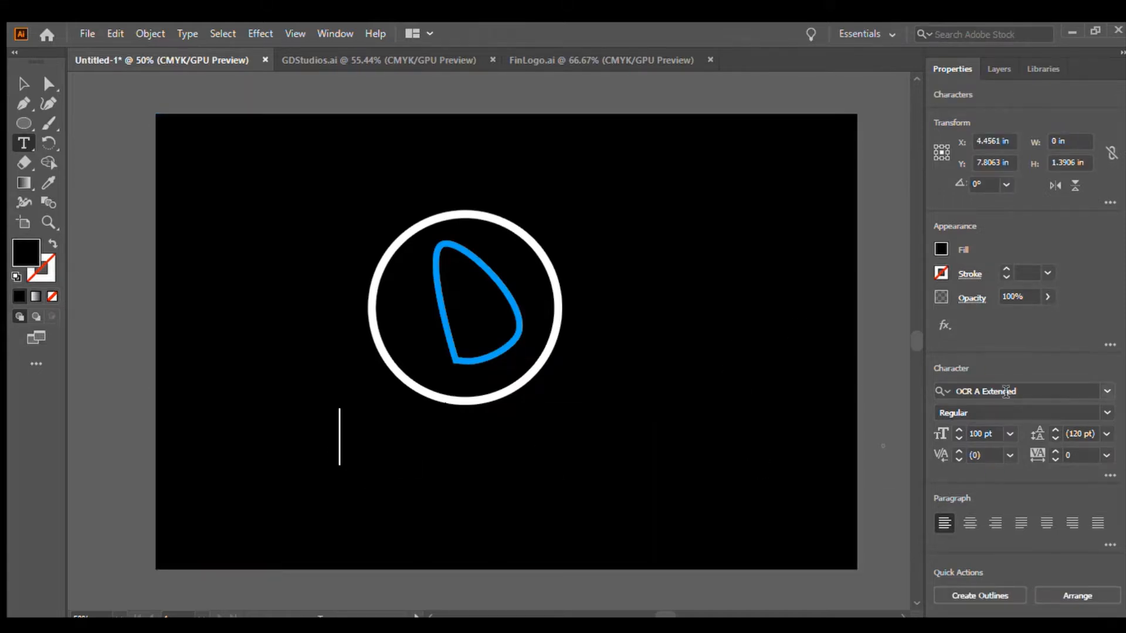
{"action": "left_click", "coordinate": [1103, 391]}
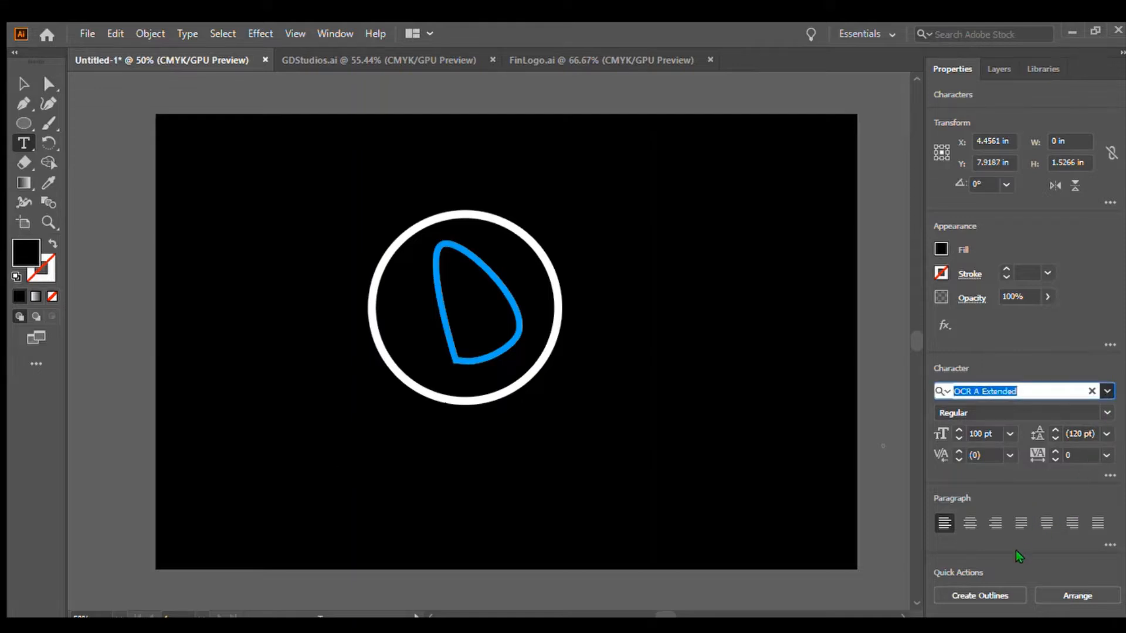
{"action": "left_click", "coordinate": [1000, 469]}
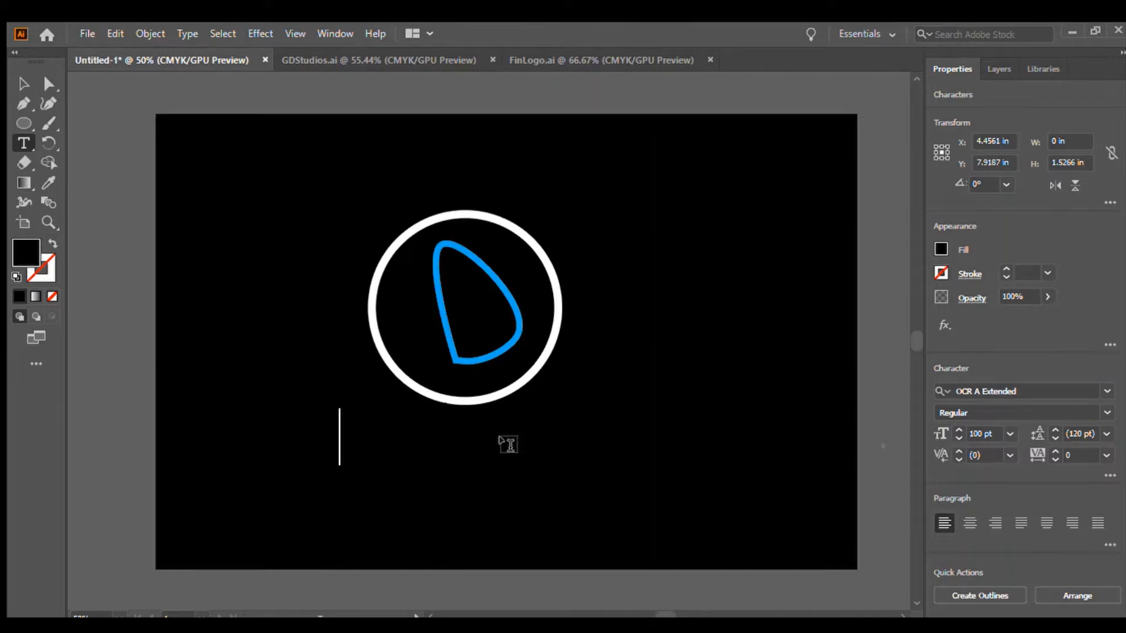
Set the text fill colour to blue at the insertion point.
{"action": "type", "text": "Fin"}
{"action": "key", "text": "BackSpace"}
{"action": "key", "text": "BackSpace"}
{"action": "key", "text": "BackSpace"}
{"action": "left_click", "coordinate": [840, 310]}
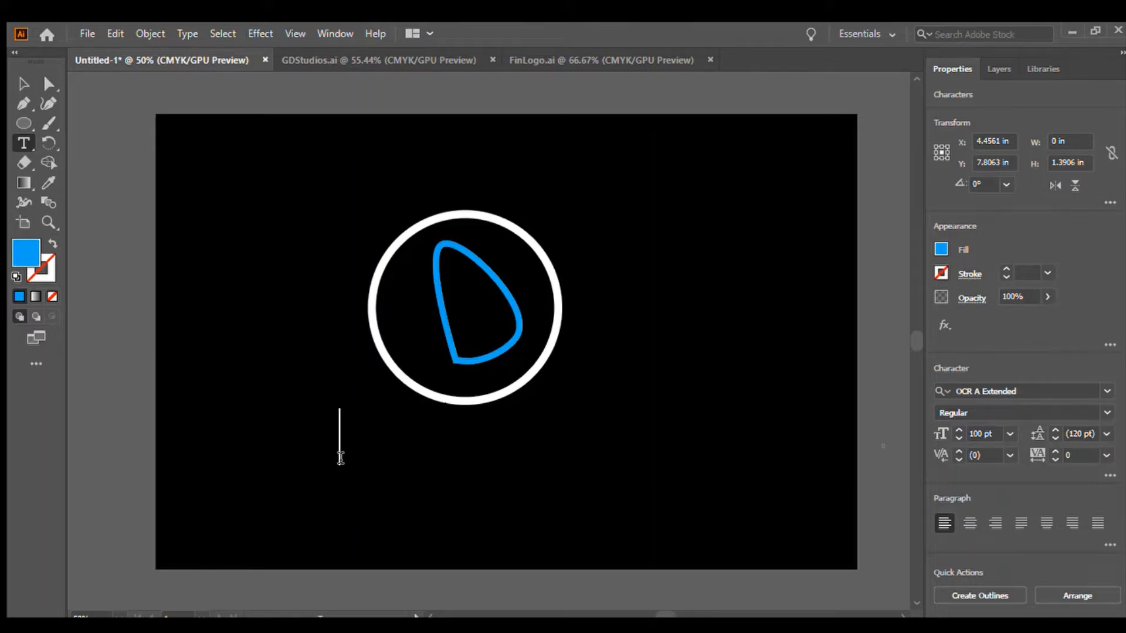
{"action": "type", "text": "Fin"}
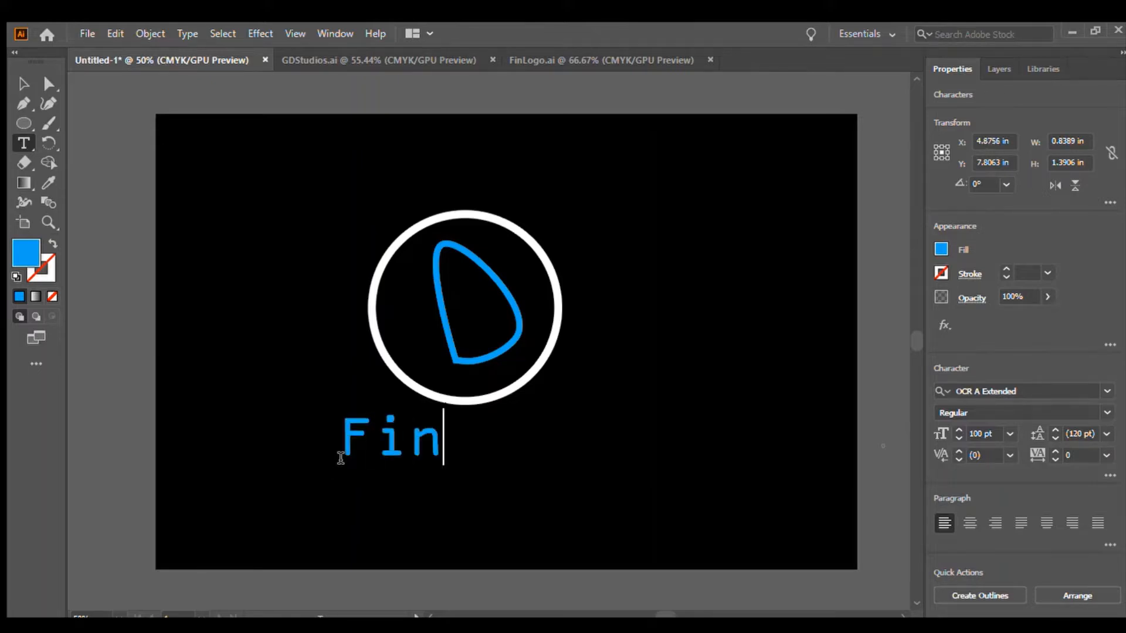
{"action": "type", "text": ".com"}
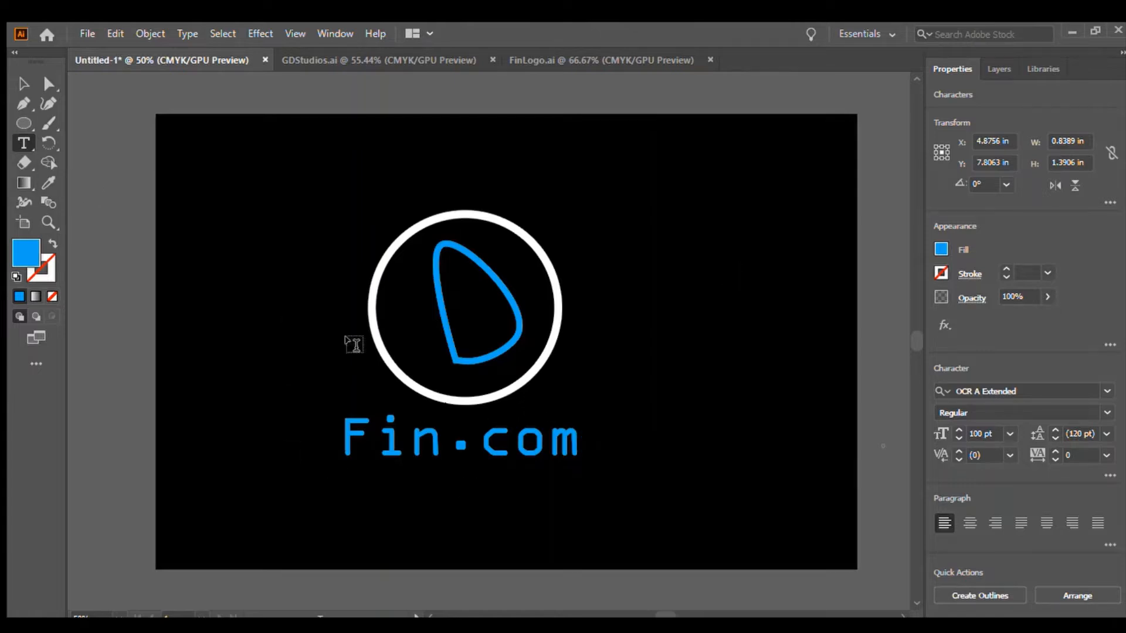
{"action": "key", "text": "BackSpace"}
{"action": "key", "text": "BackSpace"}
{"action": "key", "text": "BackSpace"}
{"action": "key", "text": "BackSpace"}
{"action": "key", "text": "BackSpace"}
{"action": "key", "text": "BackSpace"}
{"action": "key", "text": "BackSpace"}
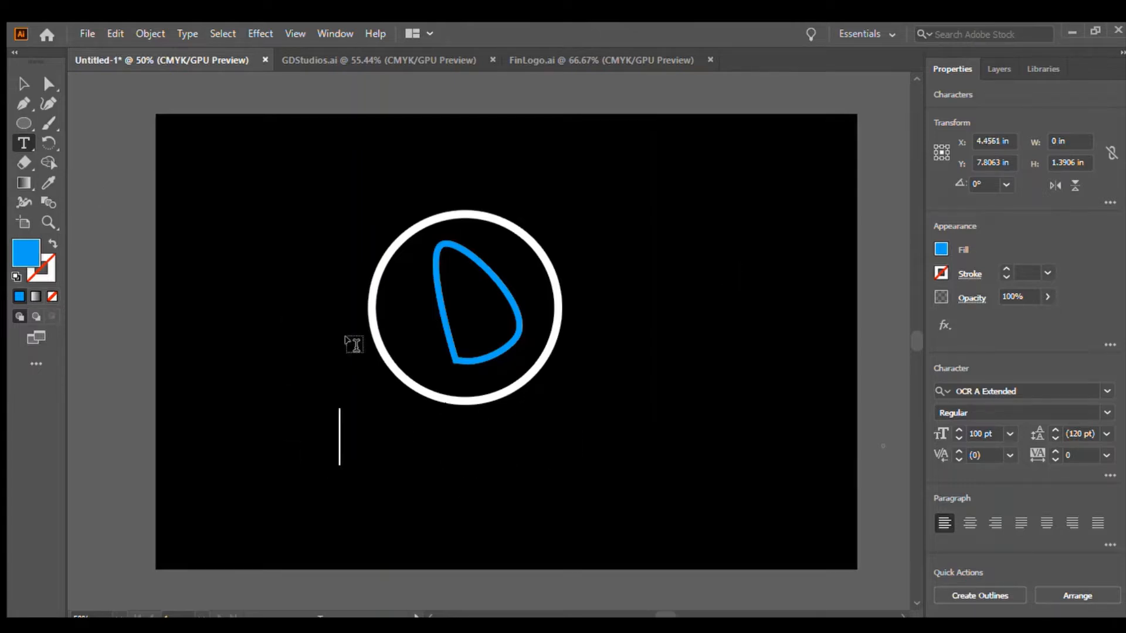
Type Fin.com as the text below the ring.
{"action": "type", "text": "Fin.com"}
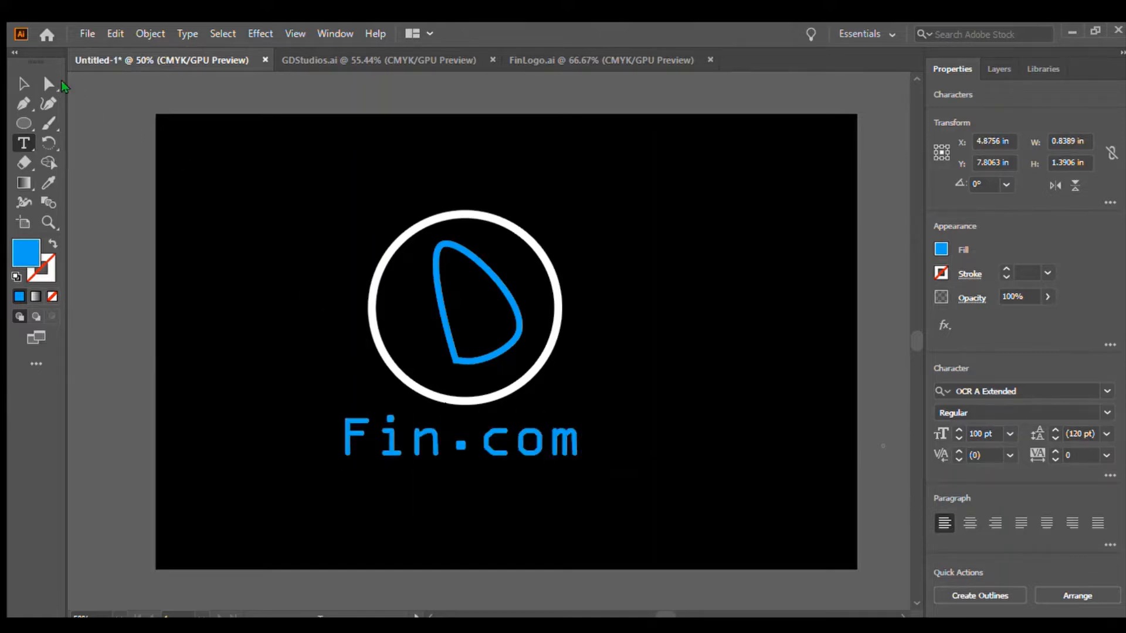
Move the Fin.com text slightly to center it under the ring, then deselect.
{"action": "left_click", "coordinate": [25, 82]}
{"action": "left_click", "coordinate": [76, 212]}
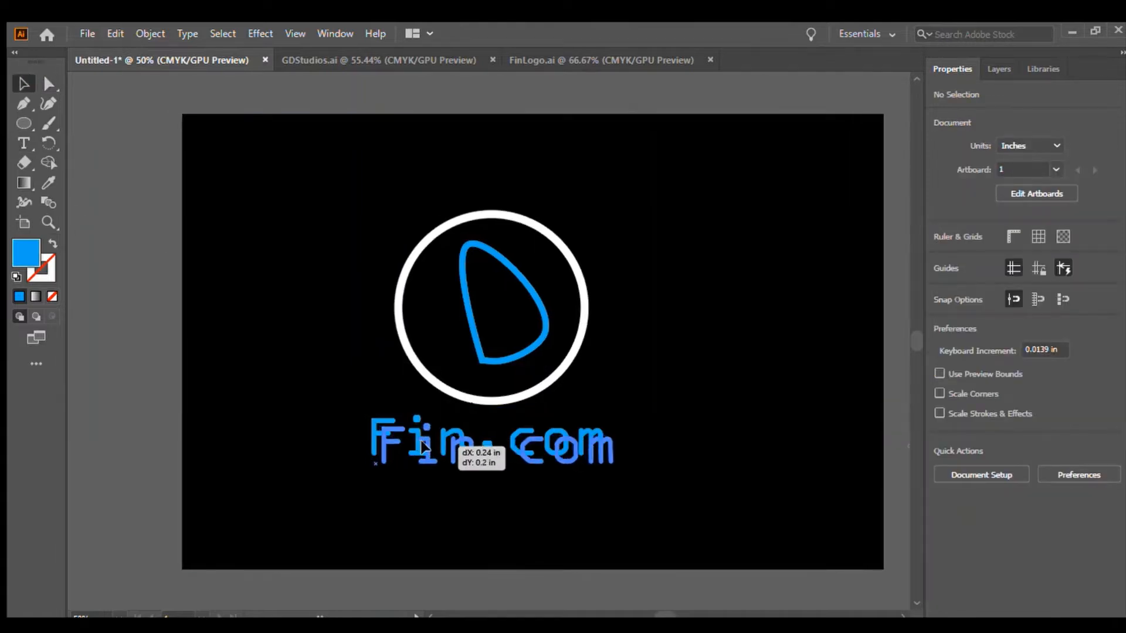
{"action": "left_click", "coordinate": [584, 456]}
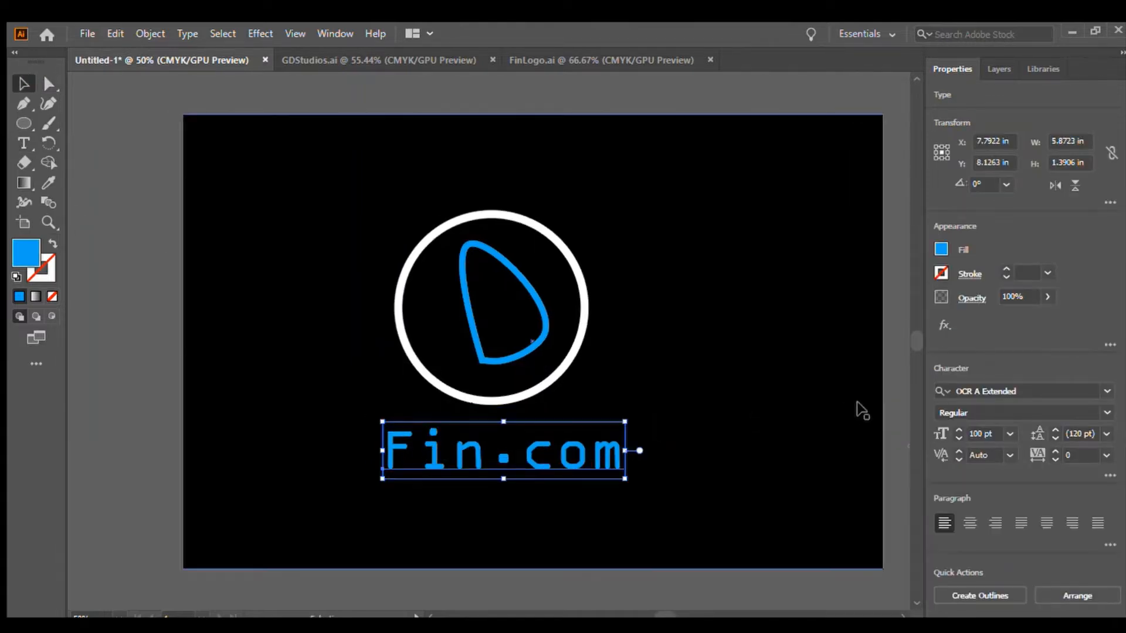
{"action": "left_click", "coordinate": [888, 416]}
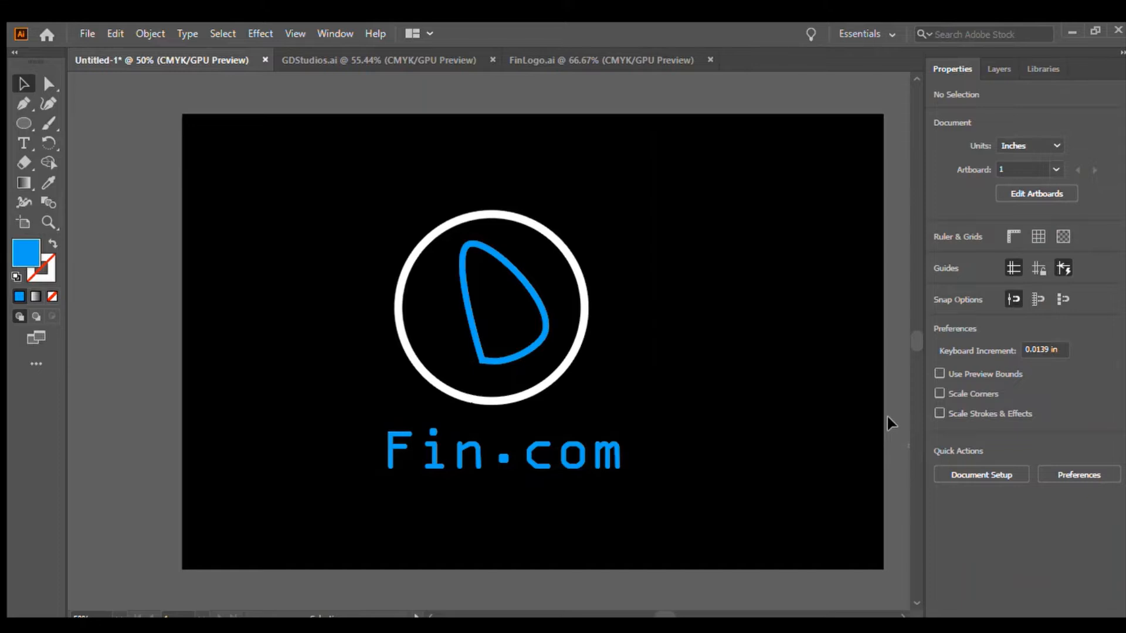
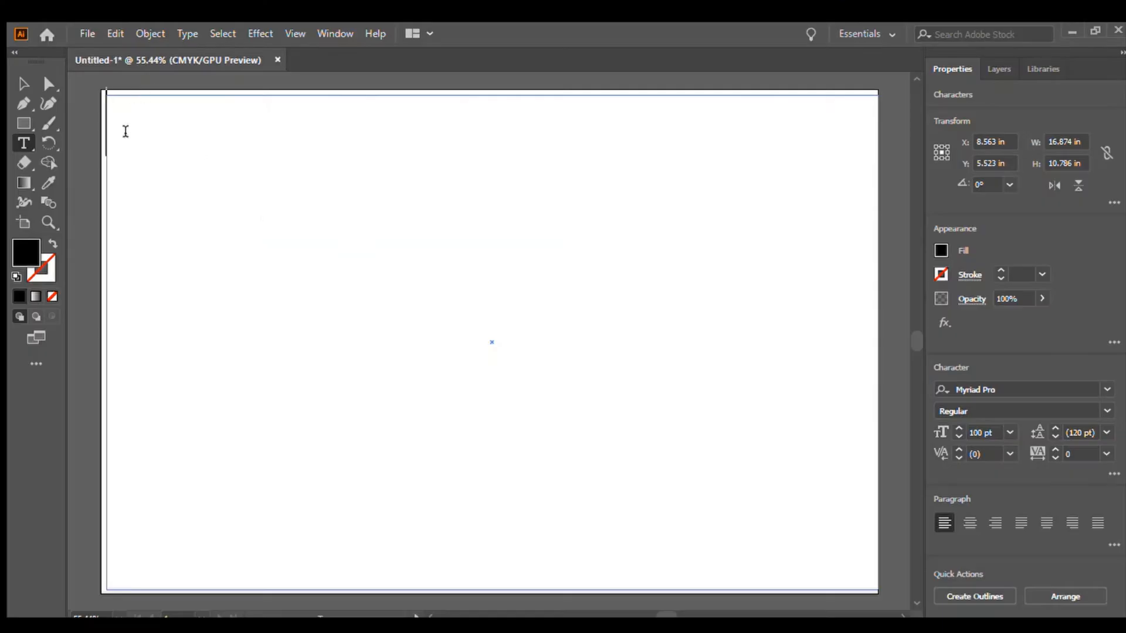
{"action": "type", "text": "Hello"}
{"action": "key", "text": "BackSpace"}
{"action": "key", "text": "BackSpace"}
{"action": "key", "text": "BackSpace"}
{"action": "key", "text": "BackSpace"}
{"action": "key", "text": "BackSpace"}
{"action": "type", "text": "In Today’"}
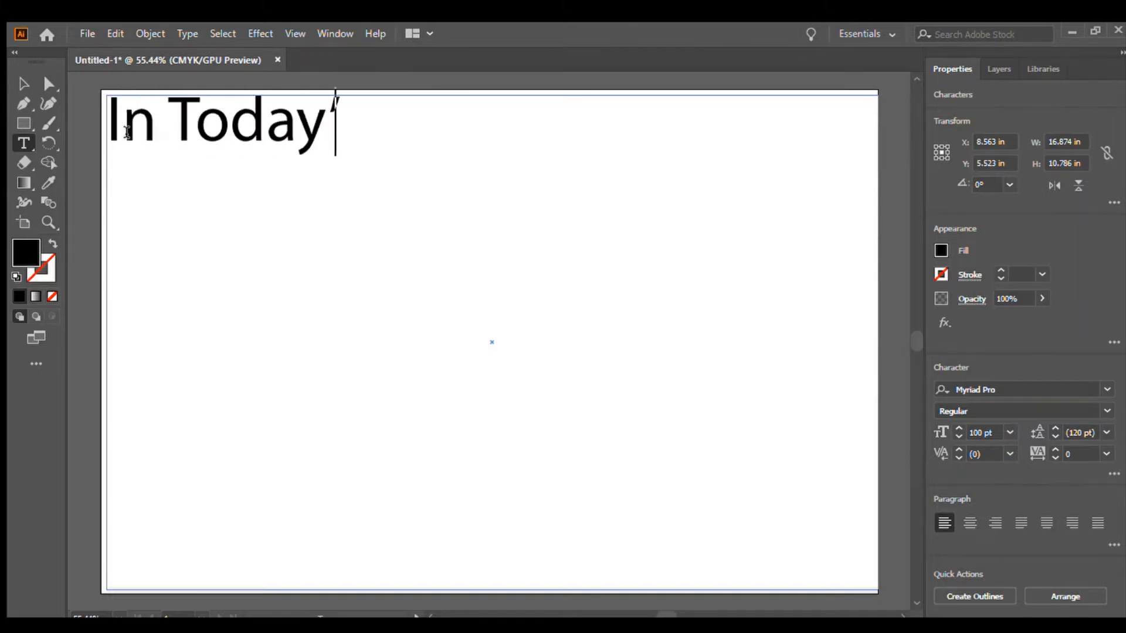
{"action": "type", "text": "'s Video......"}
{"action": "key", "text": "BackSpace"}
{"action": "key", "text": "BackSpace"}
{"action": "key", "text": "BackSpace"}
{"action": "key", "text": "BackSpace"}
{"action": "key", "text": "BackSpace"}
{"action": "key", "text": "BackSpace"}
{"action": "key", "text": "BackSpace"}
{"action": "key", "text": "BackSpace"}
{"action": "key", "text": "BackSpace"}
{"action": "key", "text": "BackSpace"}
{"action": "key", "text": "BackSpace"}
{"action": "key", "text": "BackSpace"}
{"action": "key", "text": "BackSpace"}
{"action": "key", "text": "BackSpace"}
{"action": "key", "text": "BackSpace"}
{"action": "key", "text": "BackSpace"}
{"action": "key", "text": "BackSpace"}
{"action": "key", "text": "BackSpace"}
{"action": "key", "text": "BackSpace"}
{"action": "key", "text": "BackSpace"}
{"action": "type", "text": "WE "}
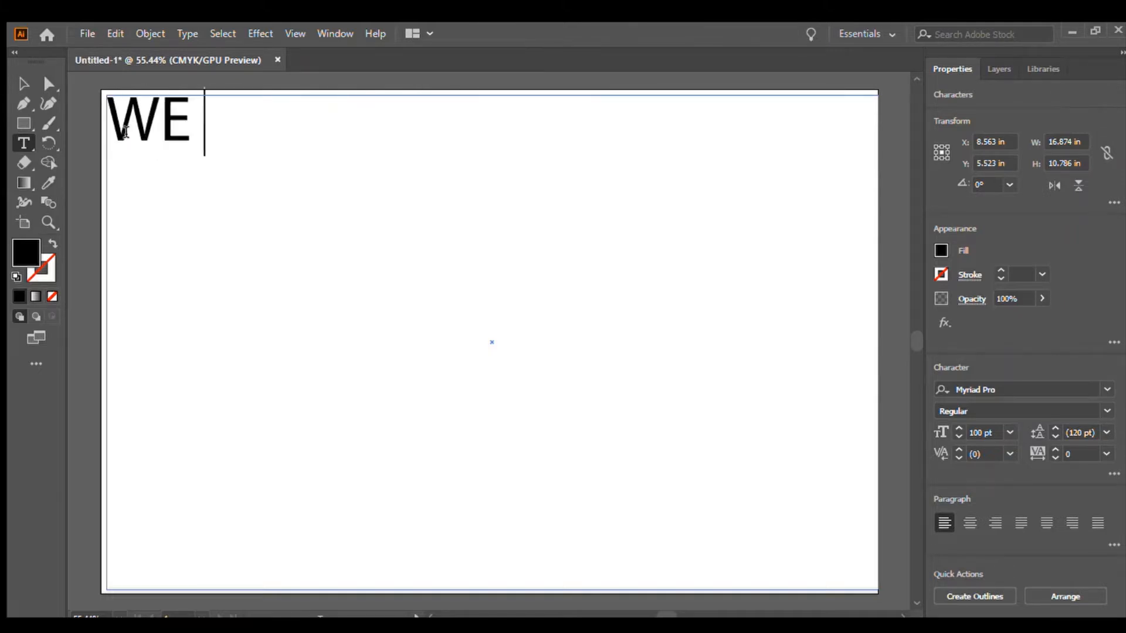
{"action": "type", "text": "ARE GOING TO MAKE A"}
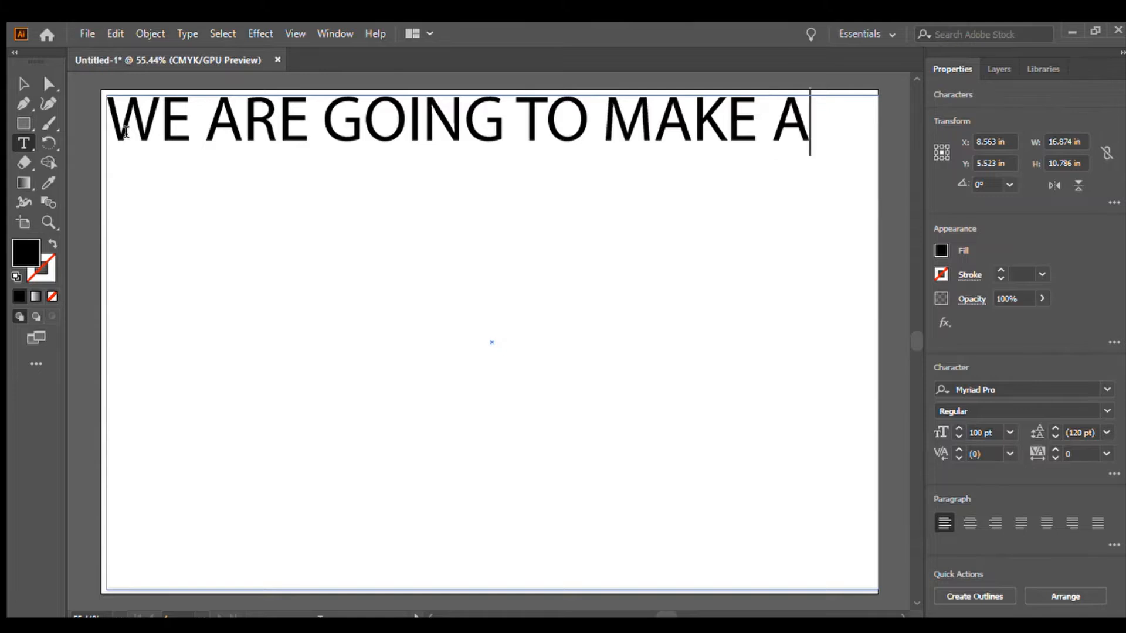
{"action": "type", "text": " DOG'S HEAD"}
{"action": "key", "text": "BackSpace"}
{"action": "key", "text": "BackSpace"}
{"action": "key", "text": "BackSpace"}
{"action": "key", "text": "BackSpace"}
{"action": "key", "text": "BackSpace"}
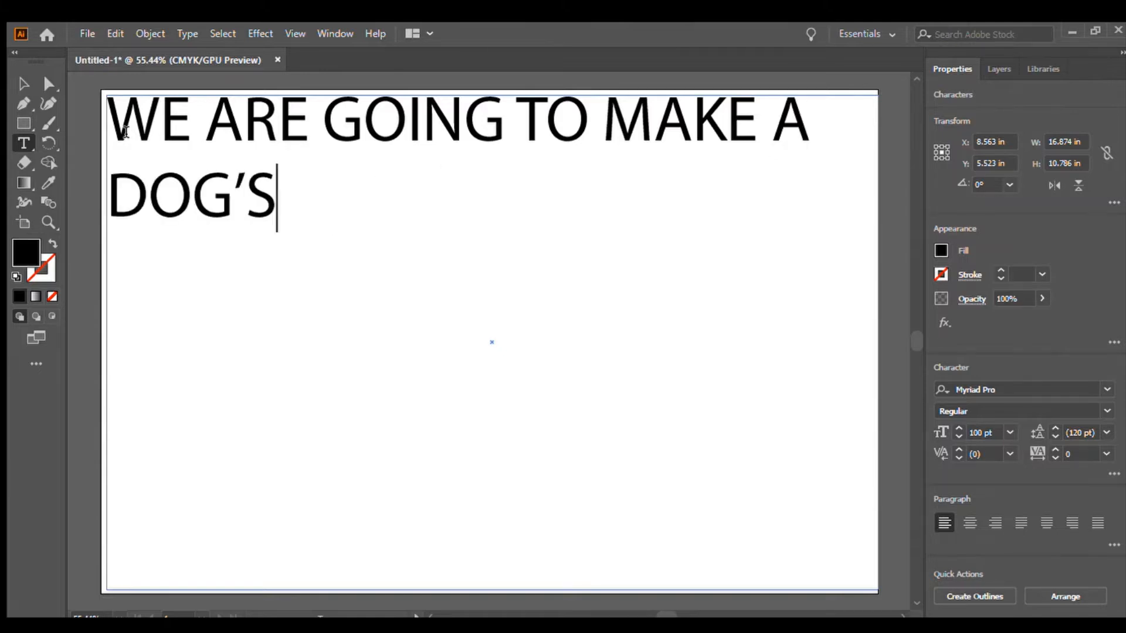
{"action": "key", "text": "ctrl+a"}
{"action": "type", "text": "Let's Get Started"}
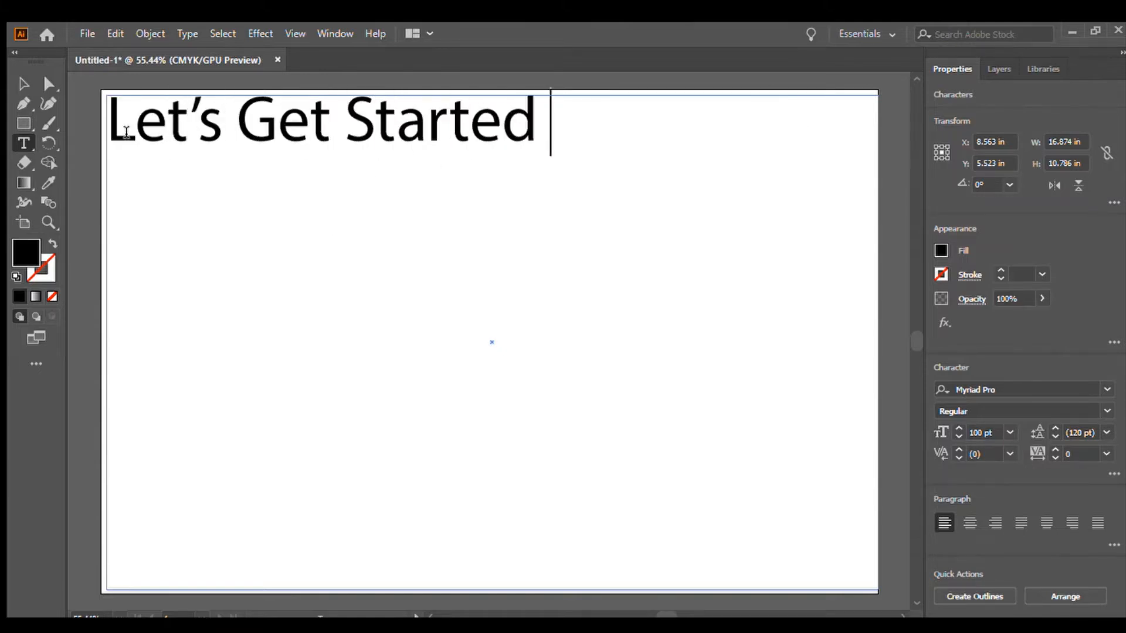
{"action": "key", "text": "BackSpace"}
{"action": "type", "text": "!"}
{"action": "key", "text": "BackSpace"}
{"action": "key", "text": "BackSpace"}
{"action": "key", "text": "BackSpace"}
{"action": "key", "text": "BackSpace"}
{"action": "key", "text": "BackSpace"}
{"action": "key", "text": "BackSpace"}
{"action": "key", "text": "BackSpace"}
{"action": "key", "text": "BackSpace"}
{"action": "key", "text": "BackSpace"}
{"action": "key", "text": "BackSpace"}
{"action": "key", "text": "BackSpace"}
{"action": "key", "text": "BackSpace"}
{"action": "key", "text": "BackSpace"}
{"action": "key", "text": "BackSpace"}
{"action": "key", "text": "BackSpace"}
{"action": "key", "text": "BackSpace"}
{"action": "key", "text": "BackSpace"}
{"action": "key", "text": "BackSpace"}
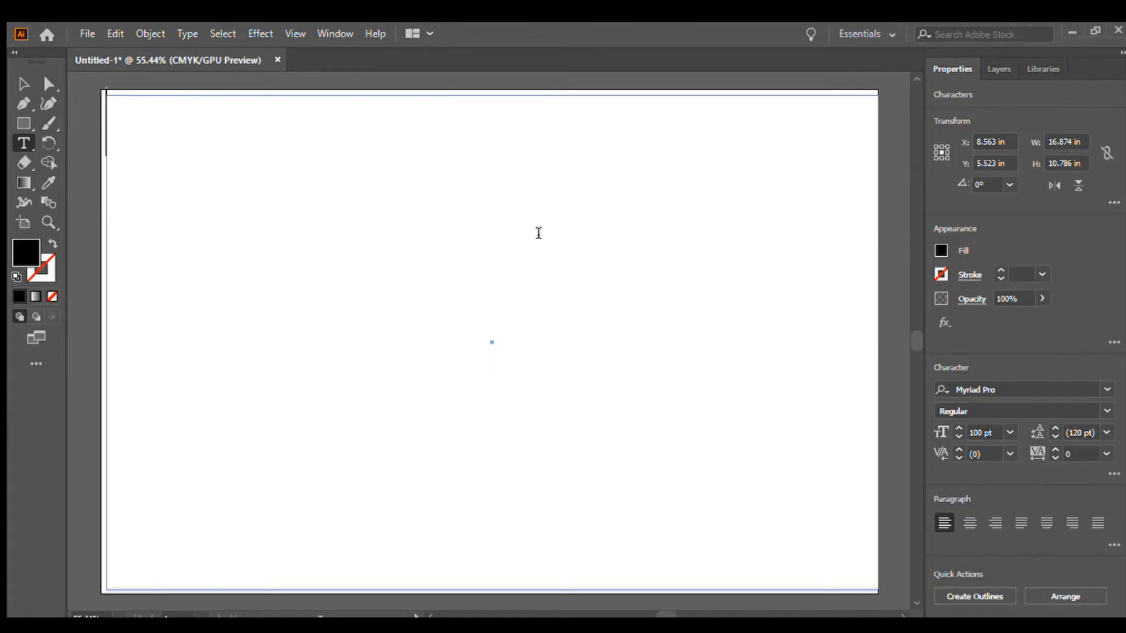
Draw a brown ellipse about 4 x 3.8 in at the artboard's centre as the dog's head.
{"action": "left_click", "coordinate": [23, 125]}
{"action": "left_click_drag", "start_coordinate": [393, 253], "coordinate": [574, 426]}
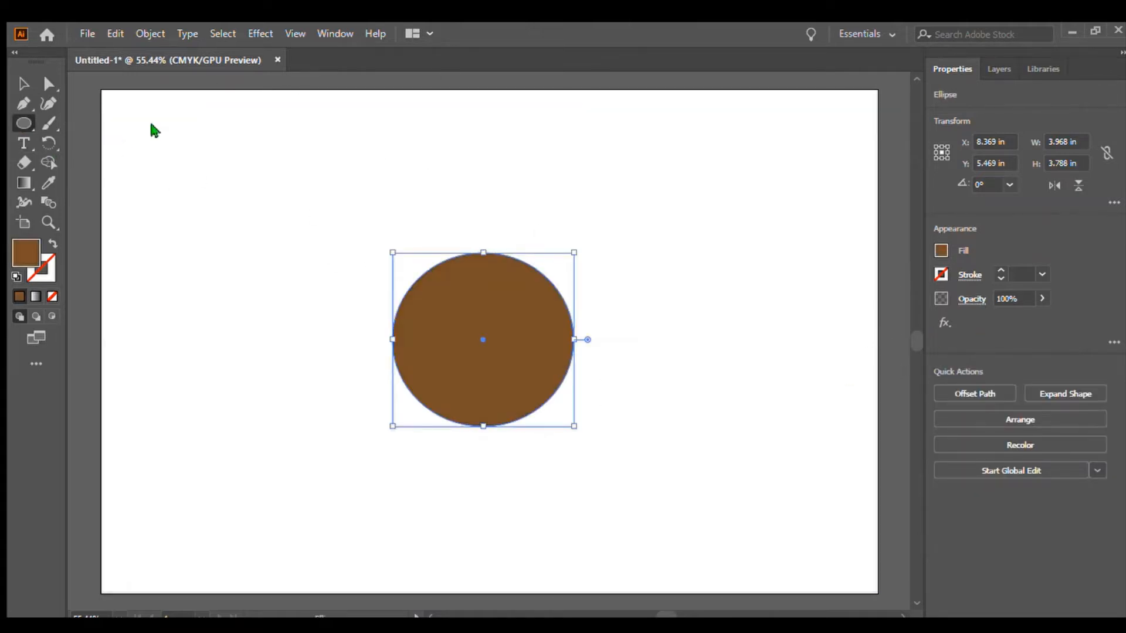
{"action": "left_click", "coordinate": [111, 442]}
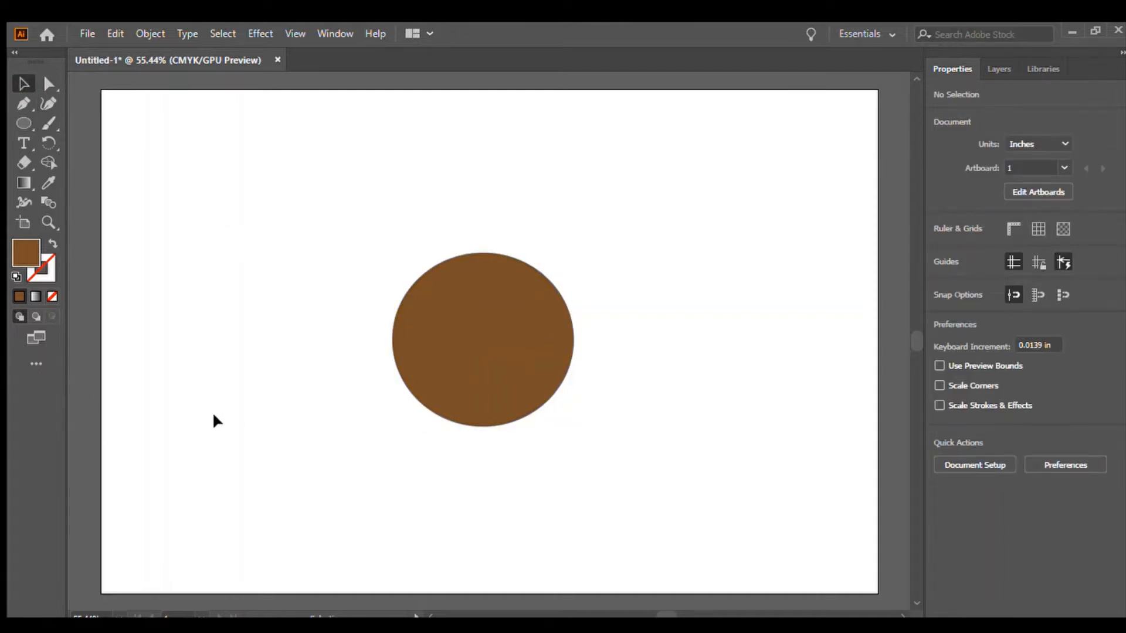
Draw an oval muzzle about 1.6 x 2.2 in across the head's lower edge and colour it dark brown.
{"action": "left_click", "coordinate": [462, 400]}
{"action": "left_click", "coordinate": [21, 124]}
{"action": "left_click_drag", "start_coordinate": [451, 421], "coordinate": [523, 326]}
{"action": "left_click", "coordinate": [49, 104]}
{"action": "mouse_move", "coordinate": [463, 410]}
{"action": "left_mouse_down"}
{"action": "mouse_move", "coordinate": [462, 423]}
{"action": "mouse_move", "coordinate": [501, 425]}
{"action": "mouse_move", "coordinate": [482, 422]}
{"action": "left_mouse_up"}
{"action": "key", "text": "v"}
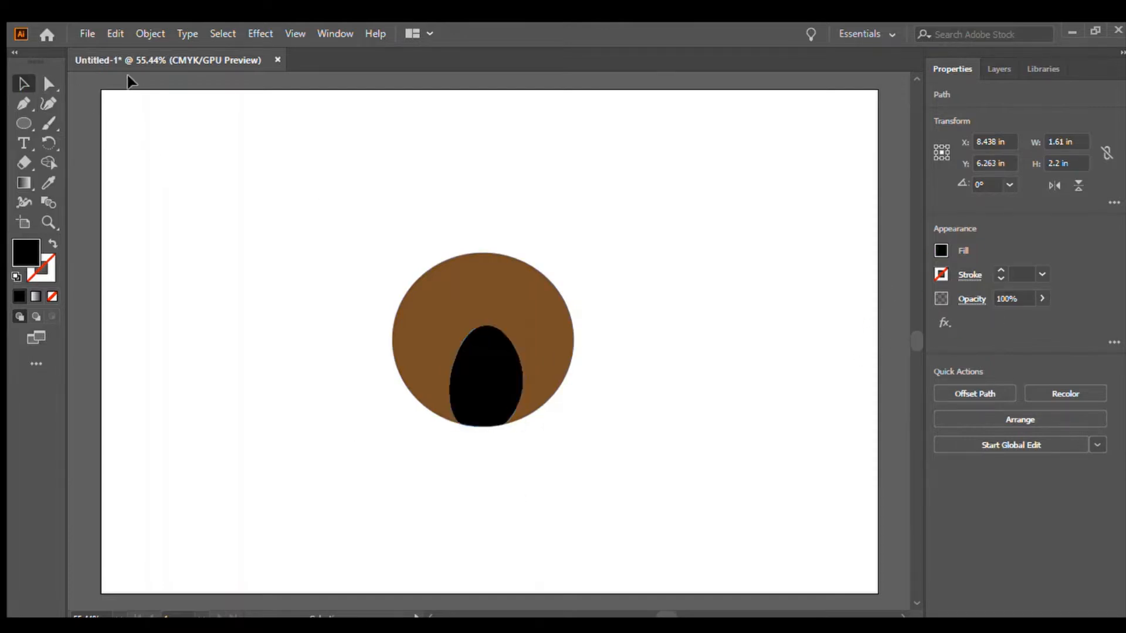
{"action": "left_click", "coordinate": [888, 334]}
{"action": "left_click", "coordinate": [246, 78]}
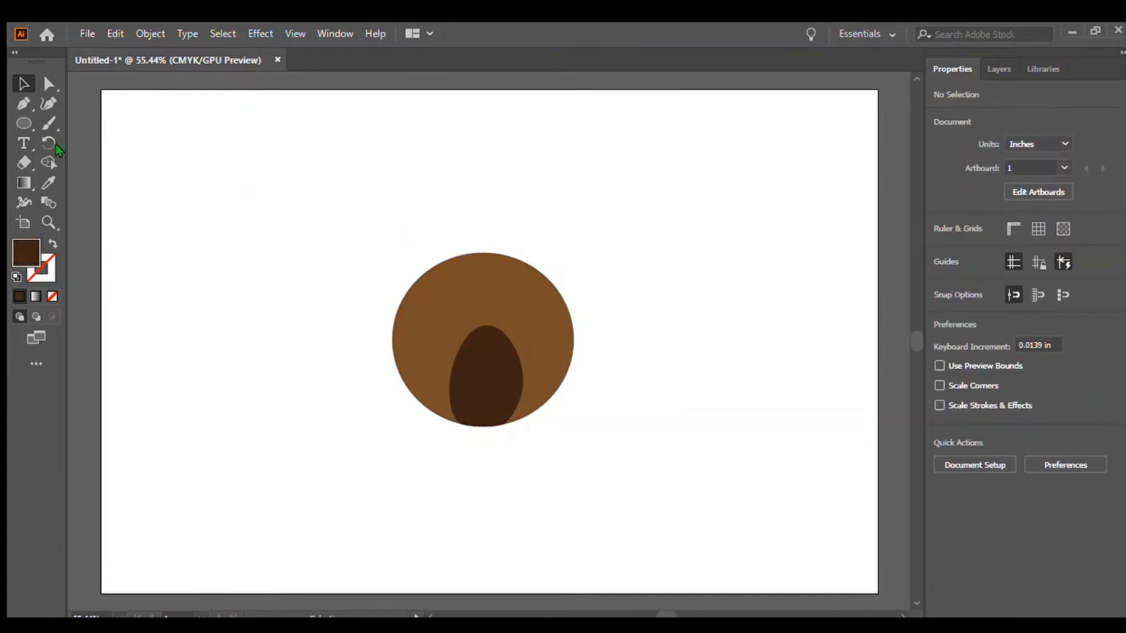
{"action": "left_click", "coordinate": [23, 124]}
{"action": "left_click", "coordinate": [23, 143]}
{"action": "left_click", "coordinate": [143, 133]}
{"action": "type", "text": "Now T"}
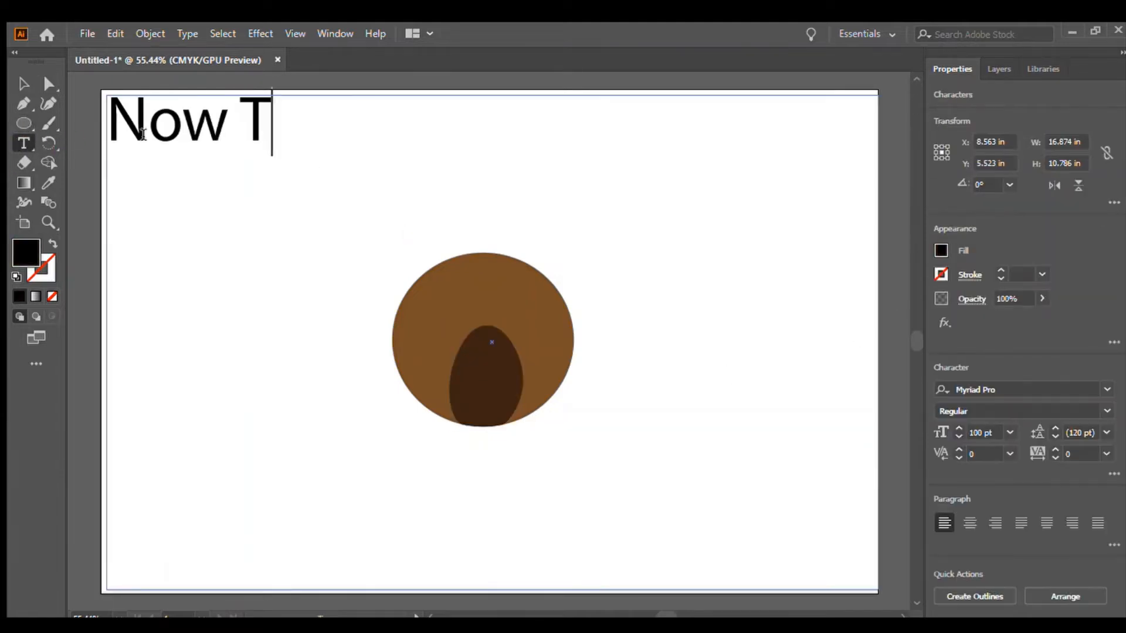
{"action": "type", "text": "hat He Has A Fac"}
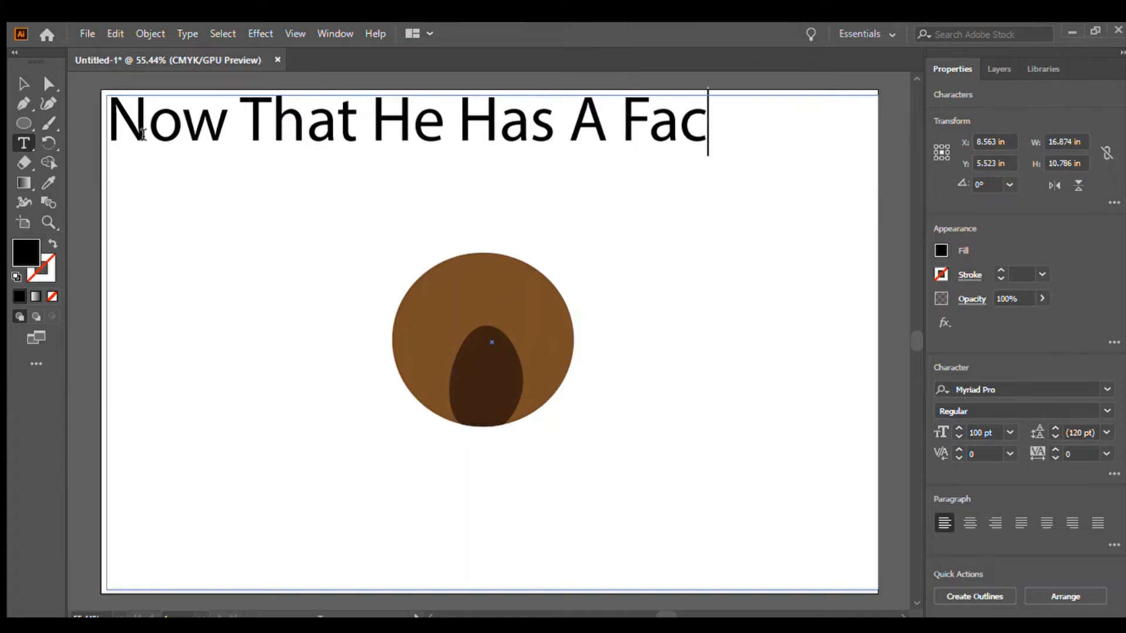
{"action": "type", "text": "e......"}
{"action": "key", "text": "ctrl+a"}
{"action": "key", "text": "BackSpace"}
{"action": "type", "text": "Lwet"}
{"action": "key", "text": "BackSpace"}
{"action": "key", "text": "BackSpace"}
{"action": "key", "text": "BackSpace"}
{"action": "type", "text": "et"}
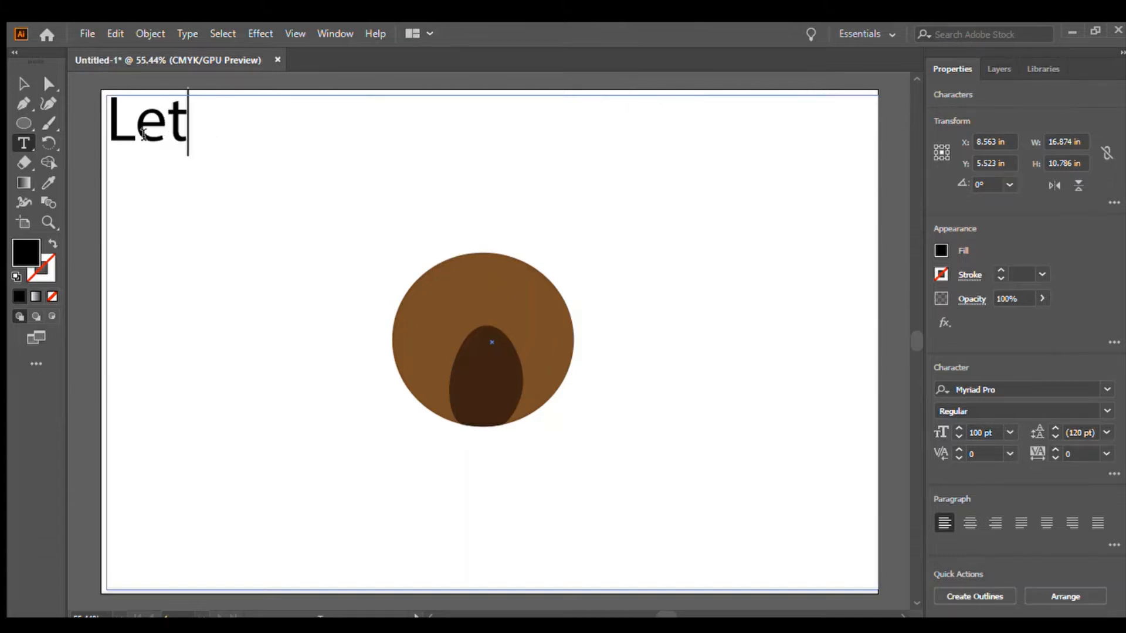
{"action": "type", "text": "'s Give Him A Nose"}
{"action": "key", "text": "BackSpace"}
{"action": "key", "text": "BackSpace"}
{"action": "key", "text": "BackSpace"}
{"action": "key", "text": "BackSpace"}
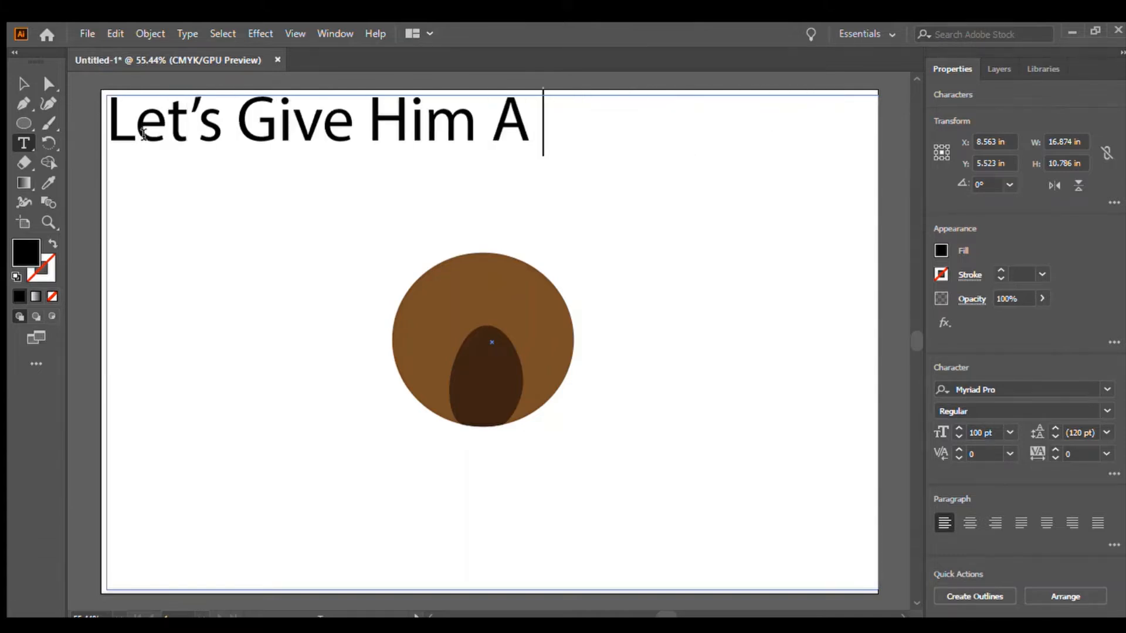
{"action": "key", "text": "ctrl+a"}
{"action": "key", "text": "BackSpace"}
Draw a small black oval nose near the top of the muzzle.
{"action": "left_click", "coordinate": [23, 123]}
{"action": "left_click_drag", "start_coordinate": [466, 346], "coordinate": [510, 376]}
{"action": "key", "text": "v"}
{"action": "left_click", "coordinate": [25, 123]}
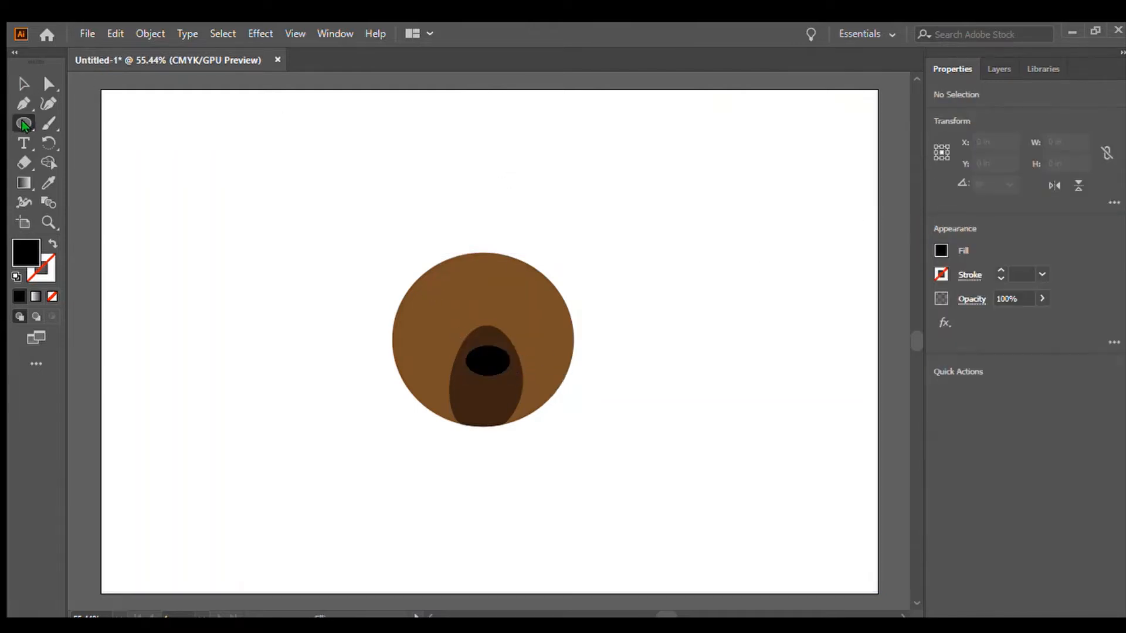
{"action": "left_click", "coordinate": [23, 83]}
{"action": "left_click", "coordinate": [24, 144]}
{"action": "left_click", "coordinate": [143, 107]}
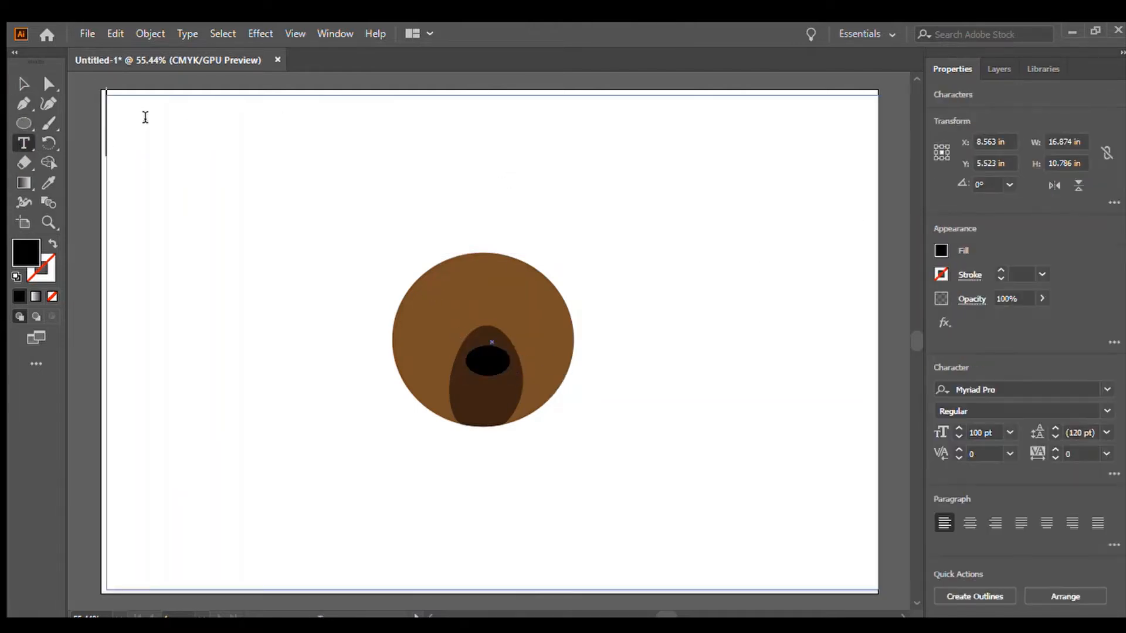
{"action": "type", "text": "Now Let's Give Him"}
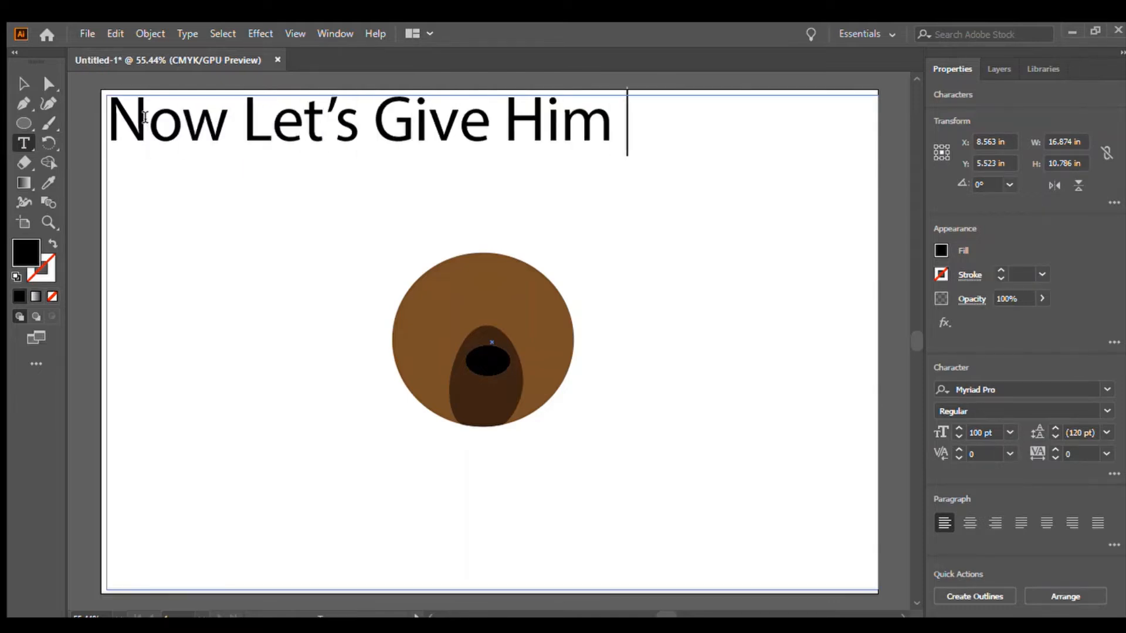
{"action": "type", "text": " Eyes"}
{"action": "key", "text": "ctrl+z"}
Draw the left eye as a white circle about 0.74 in with a black pupil about 0.67 in inside it.
{"action": "left_click", "coordinate": [25, 123]}
{"action": "left_click_drag", "start_coordinate": [422, 288], "coordinate": [456, 322]}
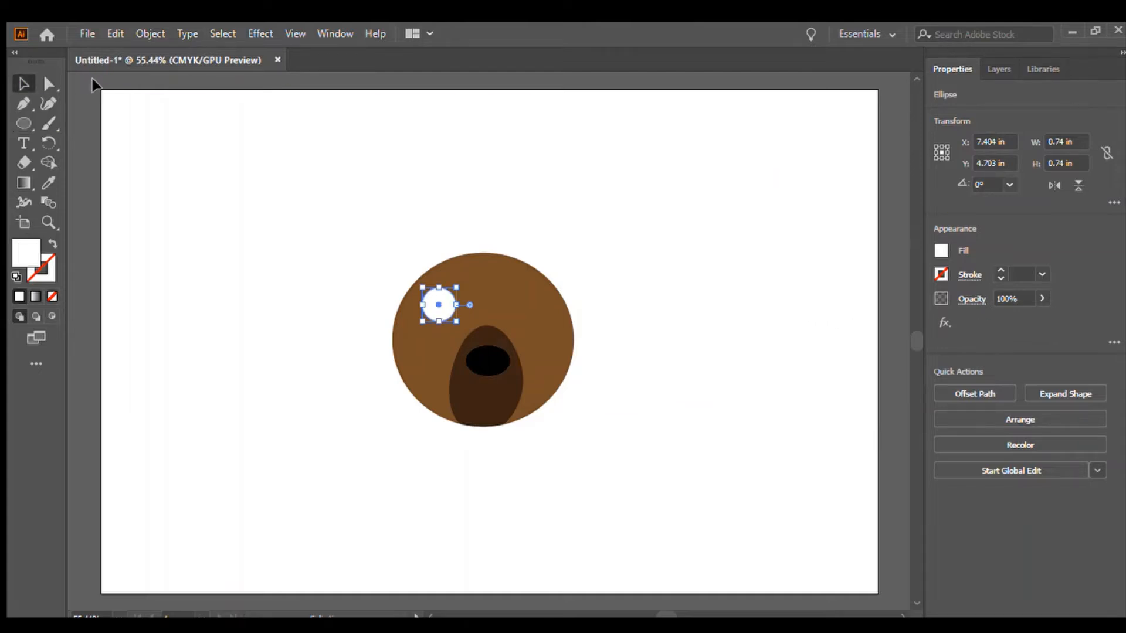
{"action": "key", "text": "ctrl+shift+a"}
{"action": "mouse_move", "coordinate": [438, 291]}
{"action": "left_mouse_down"}
{"action": "mouse_move", "coordinate": [435, 310]}
{"action": "mouse_move", "coordinate": [469, 322]}
{"action": "mouse_move", "coordinate": [434, 287]}
{"action": "left_mouse_up"}
{"action": "key", "text": "v"}
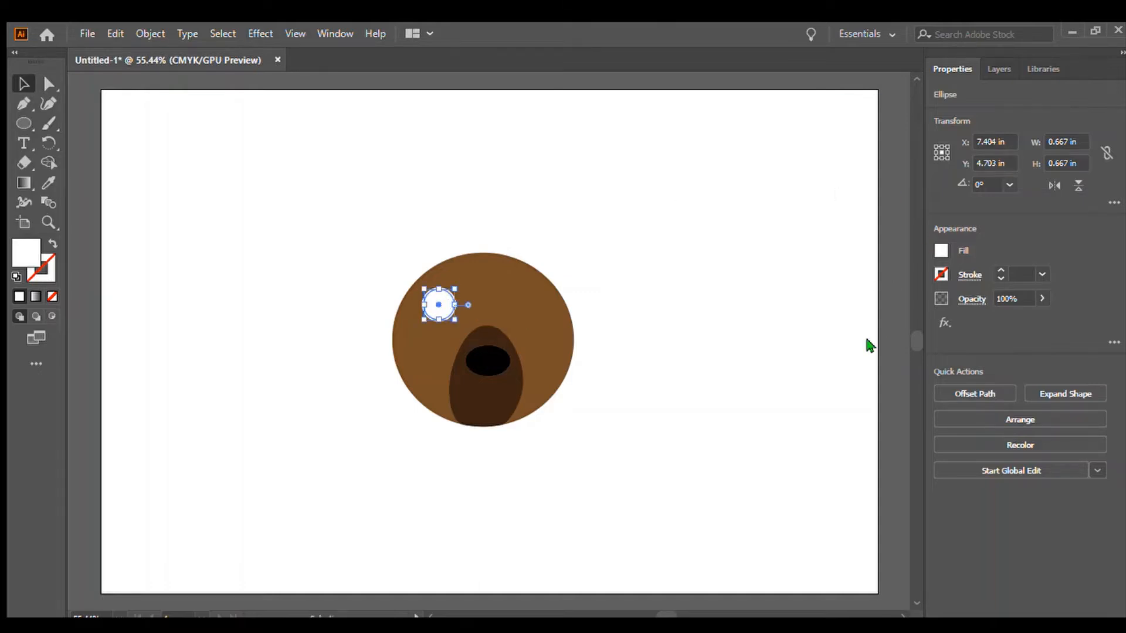
{"action": "left_click", "coordinate": [792, 307]}
{"action": "left_click", "coordinate": [90, 83]}
Draw the right eye as a white circle about 0.7 in with a black pupil about 0.6 in inside it.
{"action": "key", "text": "l"}
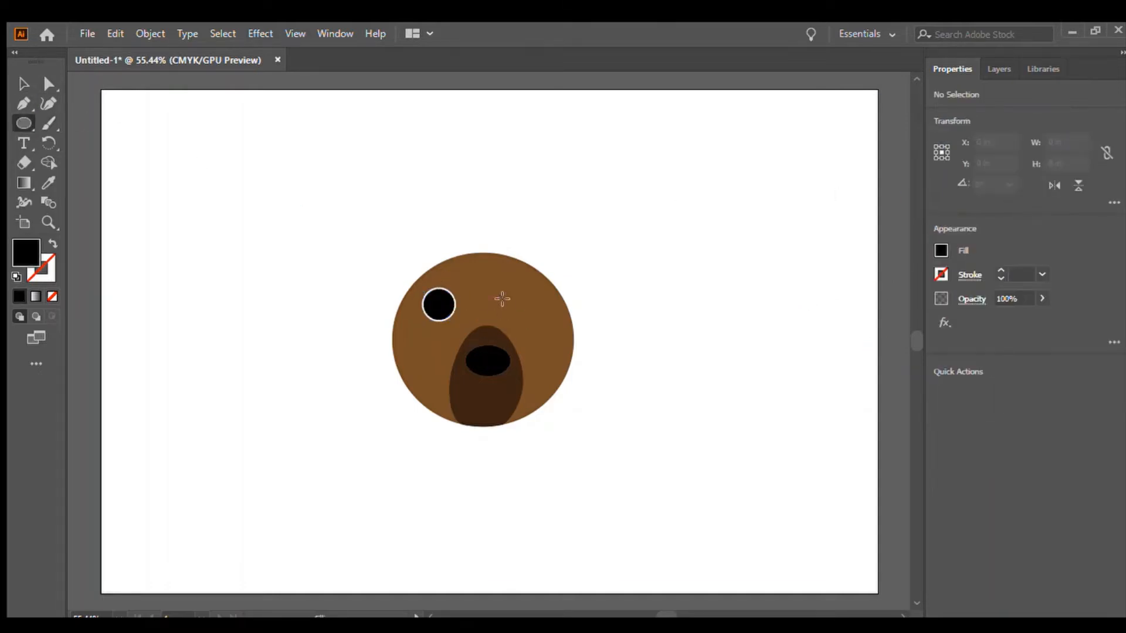
{"action": "left_click_drag", "start_coordinate": [502, 293], "coordinate": [532, 322]}
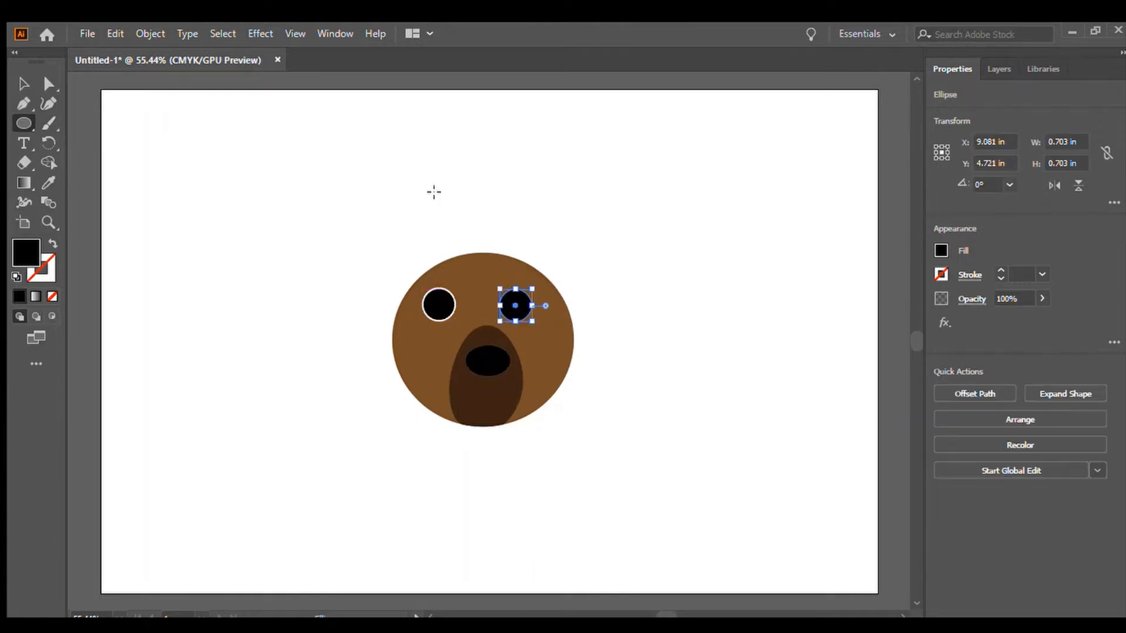
{"action": "left_click", "coordinate": [797, 306]}
{"action": "left_click", "coordinate": [24, 84]}
{"action": "left_click", "coordinate": [78, 86]}
{"action": "key", "text": "l"}
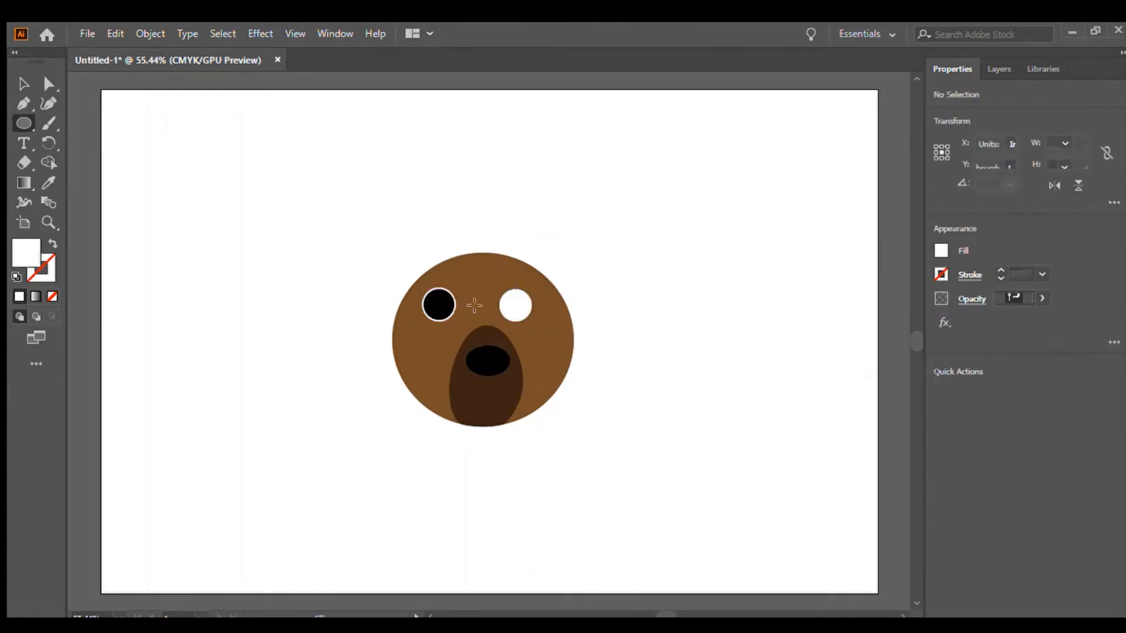
{"action": "mouse_move", "coordinate": [510, 293]}
{"action": "left_mouse_down"}
{"action": "mouse_move", "coordinate": [538, 321]}
{"action": "mouse_move", "coordinate": [521, 305]}
{"action": "left_mouse_up"}
{"action": "left_click", "coordinate": [23, 83]}
{"action": "left_click", "coordinate": [271, 113]}
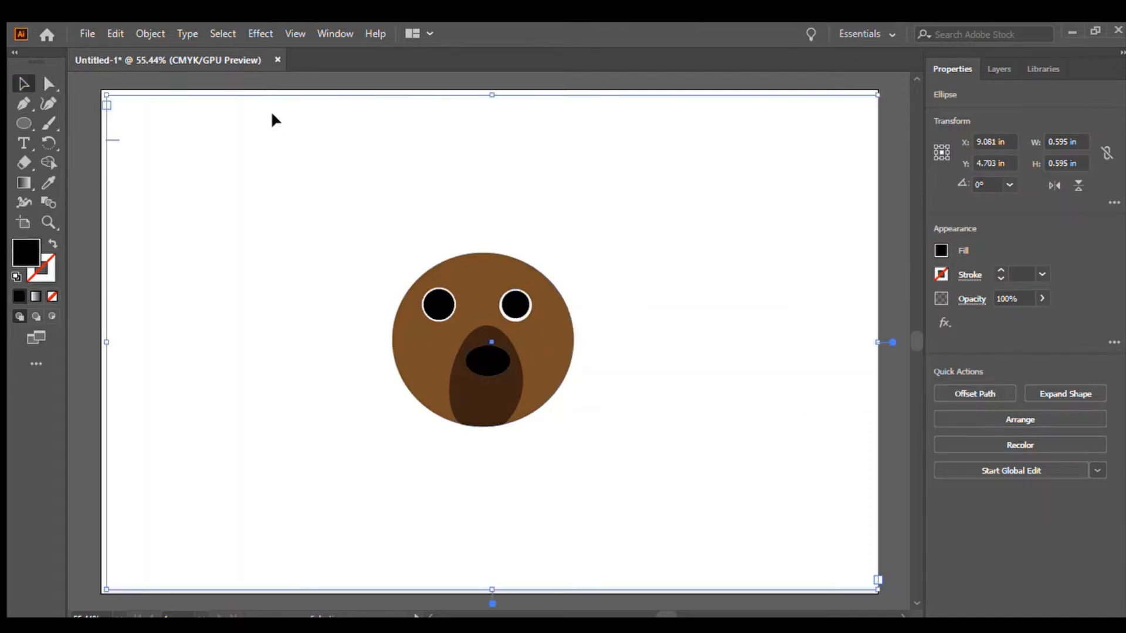
{"action": "key", "text": "t"}
{"action": "left_click", "coordinate": [168, 130]}
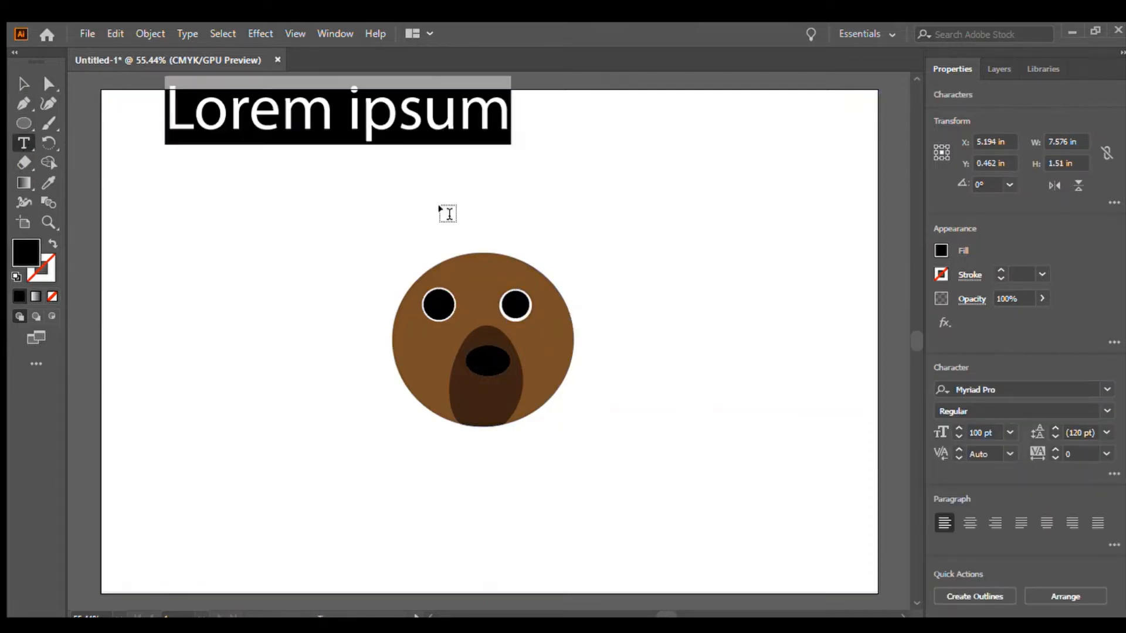
{"action": "type", "text": "Now That's Cute"}
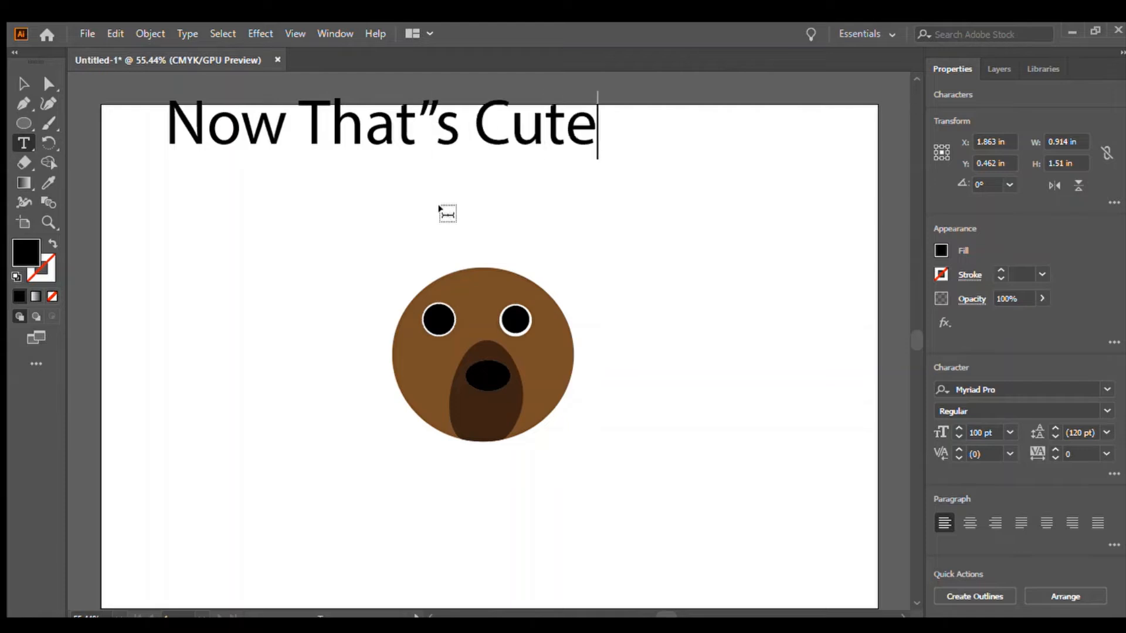
{"action": "type", "text": "Now wE  Add Ears!"}
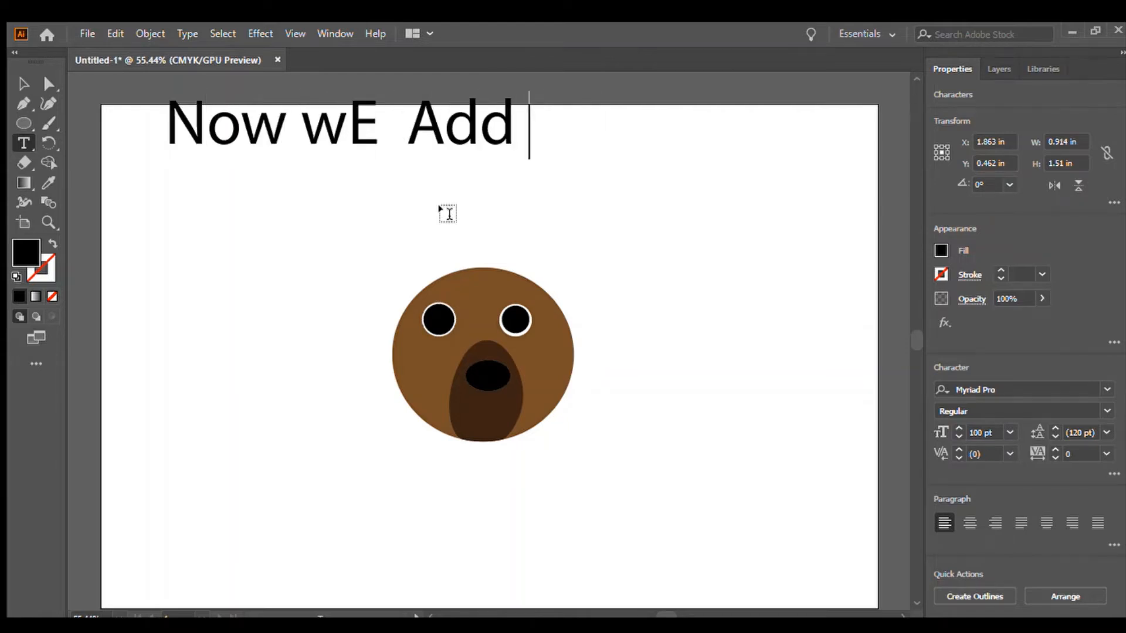
{"action": "key", "text": "BackSpace"}
{"action": "key", "text": "BackSpace"}
{"action": "key", "text": "BackSpace"}
{"action": "key", "text": "BackSpace"}
{"action": "key", "text": "BackSpace"}
{"action": "key", "text": "BackSpace"}
{"action": "key", "text": "BackSpace"}
{"action": "key", "text": "BackSpace"}
{"action": "key", "text": "BackSpace"}
{"action": "key", "text": "BackSpace"}
{"action": "key", "text": "BackSpace"}
{"action": "key", "text": "BackSpace"}
{"action": "key", "text": "BackSpace"}
{"action": "key", "text": "BackSpace"}
{"action": "key", "text": "BackSpace"}
{"action": "key", "text": "BackSpace"}
{"action": "key", "text": "BackSpace"}
Draw a tall brown ellipse about 1.45 x 2.85 in as the left ear and rotate it outward.
{"action": "left_click", "coordinate": [24, 123]}
{"action": "mouse_move", "coordinate": [408, 304]}
{"action": "left_mouse_down"}
{"action": "mouse_move", "coordinate": [353, 391]}
{"action": "mouse_move", "coordinate": [317, 417]}
{"action": "mouse_move", "coordinate": [343, 435]}
{"action": "left_mouse_up"}
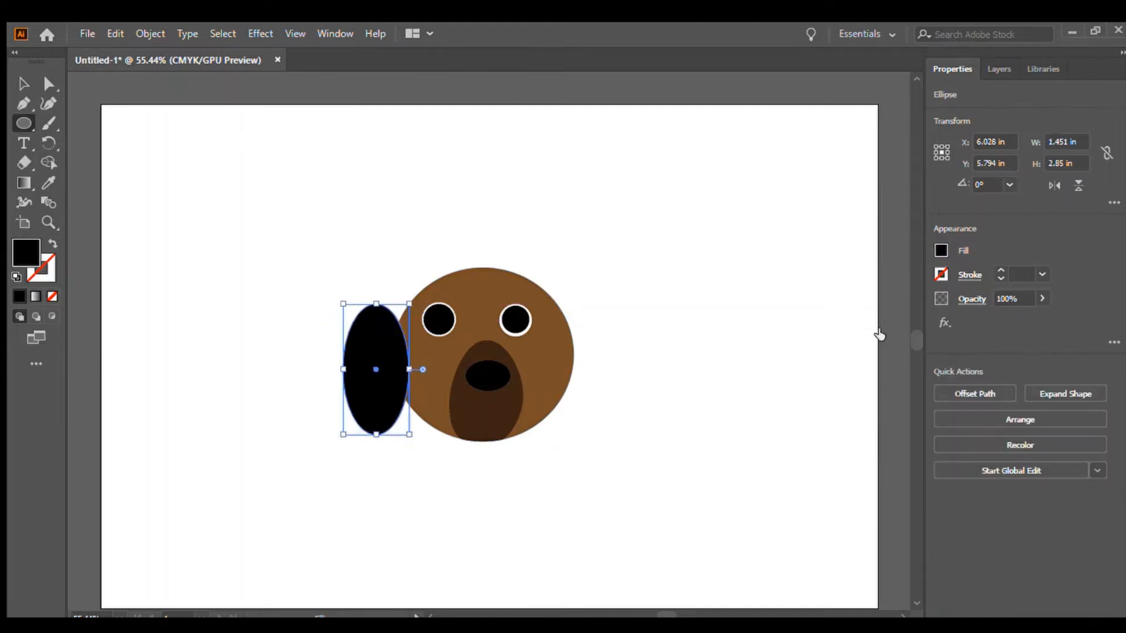
{"action": "left_click", "coordinate": [871, 338]}
{"action": "mouse_move", "coordinate": [401, 403]}
{"action": "left_mouse_down"}
{"action": "mouse_move", "coordinate": [354, 428]}
{"action": "mouse_move", "coordinate": [373, 425]}
{"action": "left_mouse_up"}
{"action": "key", "text": "ctrl+z"}
{"action": "left_click_drag", "start_coordinate": [396, 418], "coordinate": [353, 426]}
{"action": "left_click", "coordinate": [24, 84]}
{"action": "left_click", "coordinate": [120, 93]}
{"action": "left_click", "coordinate": [25, 123]}
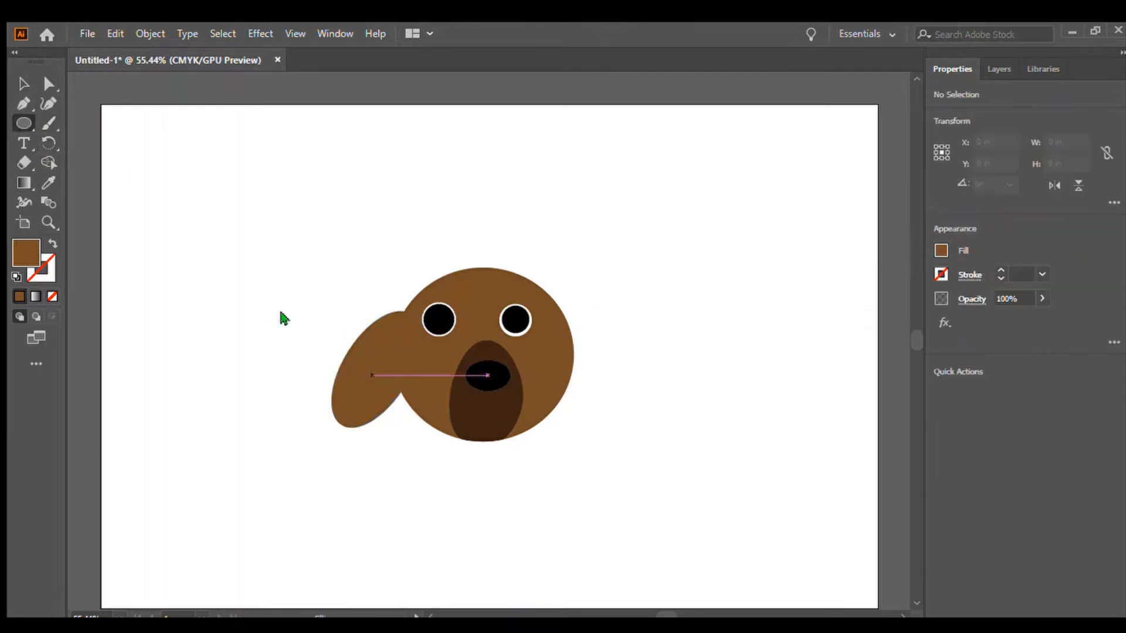
Draw a matching brown ellipse on the head's right side as the right ear and rotate it outward.
{"action": "mouse_move", "coordinate": [373, 376]}
{"action": "left_mouse_down"}
{"action": "mouse_move", "coordinate": [401, 399]}
{"action": "mouse_move", "coordinate": [99, 92]}
{"action": "left_mouse_up"}
{"action": "left_click", "coordinate": [24, 84]}
{"action": "left_click_drag", "start_coordinate": [917, 338], "coordinate": [915, 341]}
{"action": "left_click", "coordinate": [24, 123]}
{"action": "left_click_drag", "start_coordinate": [556, 312], "coordinate": [595, 432]}
{"action": "key", "text": "r"}
{"action": "left_click", "coordinate": [23, 84]}
{"action": "left_click", "coordinate": [199, 322]}
{"action": "left_click", "coordinate": [24, 143]}
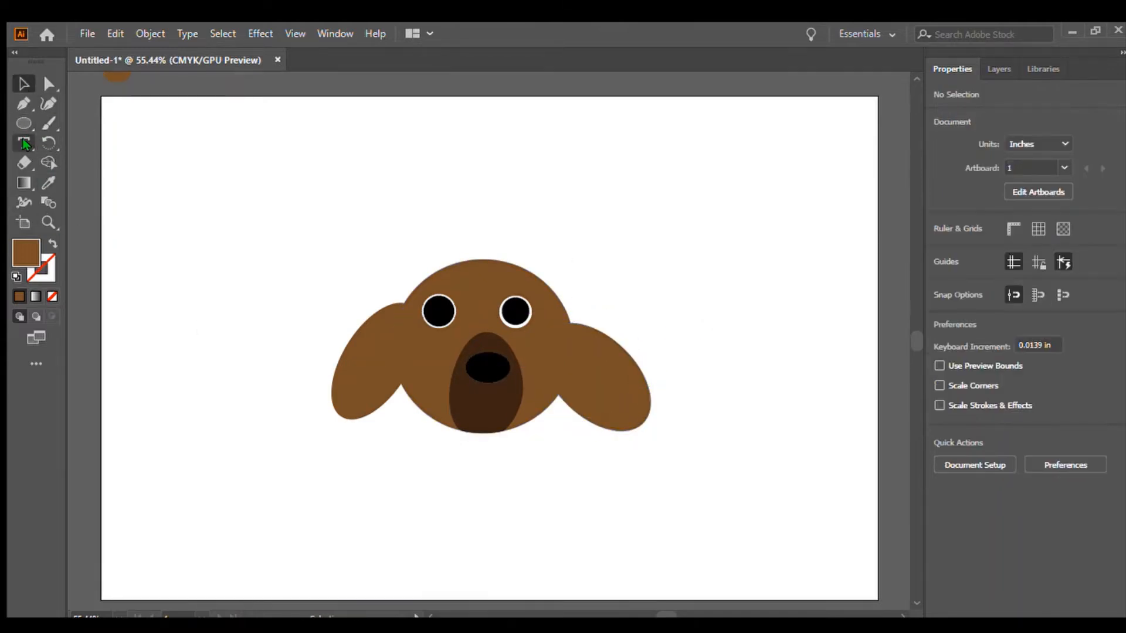
{"action": "left_click", "coordinate": [150, 138]}
{"action": "type", "text": "Now We Add "}
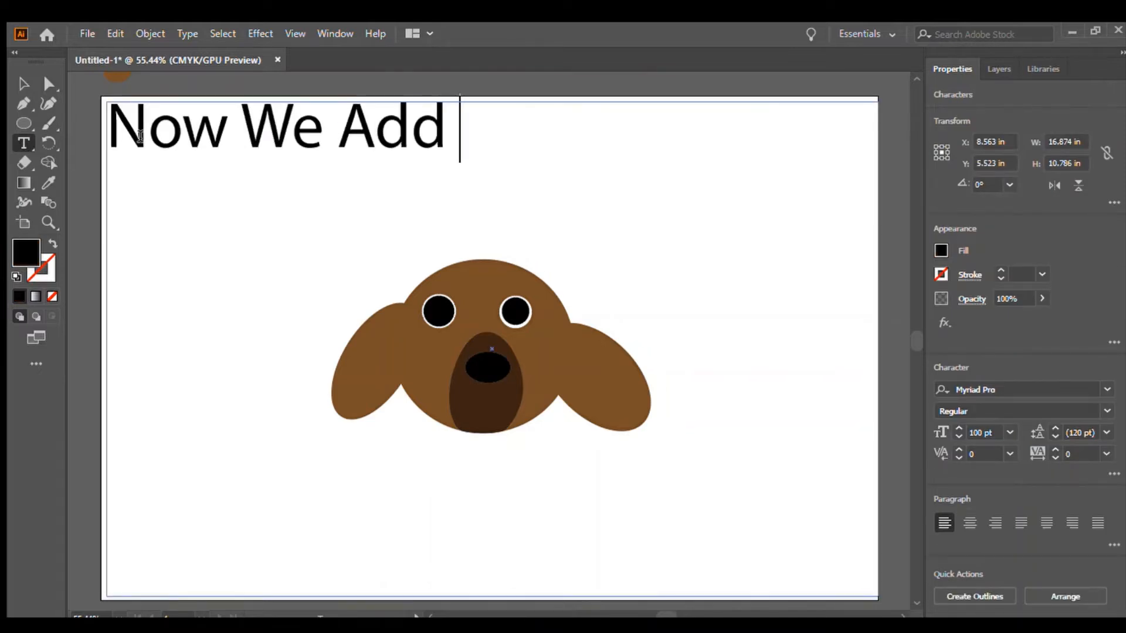
{"action": "type", "text": "A Smile And Then Eye"}
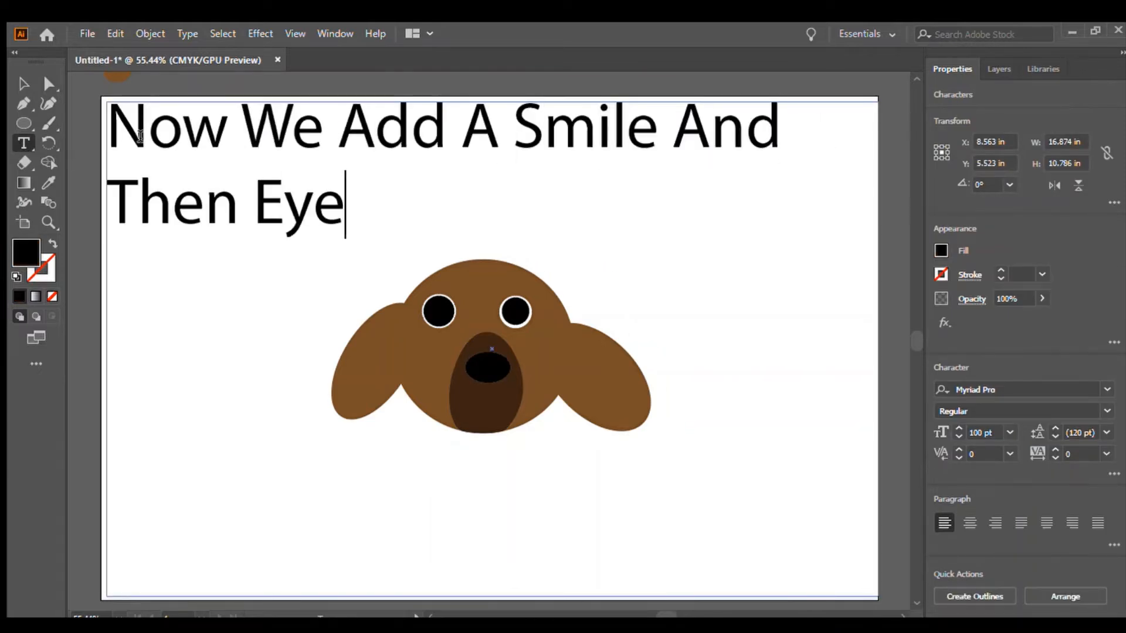
{"action": "type", "text": "brow"}
{"action": "key", "text": "BackSpace"}
{"action": "key", "text": "BackSpace"}
{"action": "key", "text": "BackSpace"}
{"action": "key", "text": "BackSpace"}
{"action": "key", "text": "BackSpace"}
{"action": "key", "text": "BackSpace"}
{"action": "key", "text": "BackSpace"}
{"action": "key", "text": "BackSpace"}
{"action": "key", "text": "BackSpace"}
{"action": "key", "text": "BackSpace"}
{"action": "key", "text": "BackSpace"}
{"action": "key", "text": "BackSpace"}
{"action": "key", "text": "BackSpace"}
{"action": "key", "text": "BackSpace"}
{"action": "key", "text": "BackSpace"}
{"action": "key", "text": "BackSpace"}
{"action": "key", "text": "BackSpace"}
{"action": "key", "text": "BackSpace"}
{"action": "key", "text": "BackSpace"}
{"action": "key", "text": "BackSpace"}
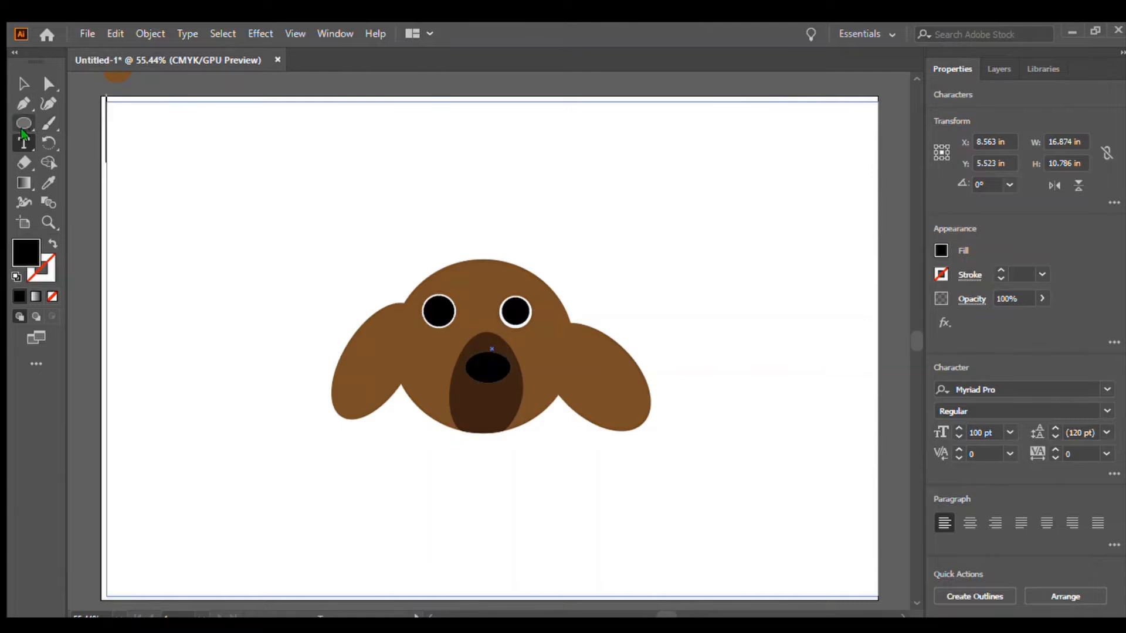
Paint a smile under the nose and two eyebrows above the eyes with the 5 pt Round Paintbrush.
{"action": "left_click", "coordinate": [48, 123]}
{"action": "left_click_drag", "start_coordinate": [499, 401], "coordinate": [500, 398]}
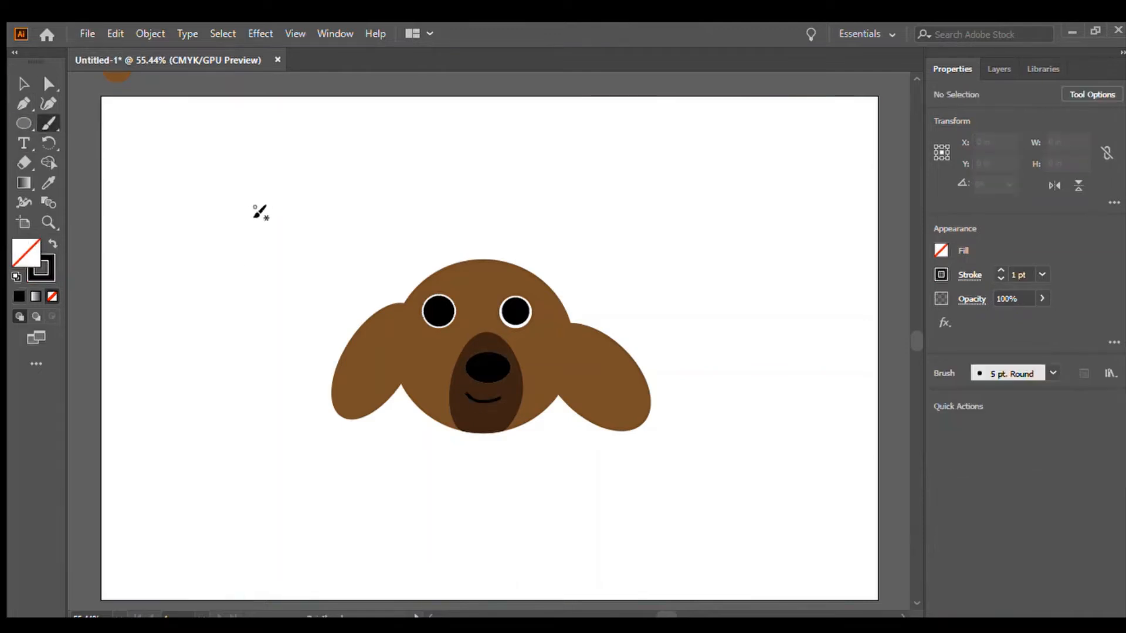
{"action": "left_click_drag", "start_coordinate": [411, 270], "coordinate": [435, 262]}
{"action": "left_click_drag", "start_coordinate": [512, 259], "coordinate": [540, 268]}
Type Done as a caption at the artboard's top-left corner.
{"action": "left_click", "coordinate": [23, 143]}
{"action": "left_click", "coordinate": [143, 137]}
{"action": "type", "text": "So Cute"}
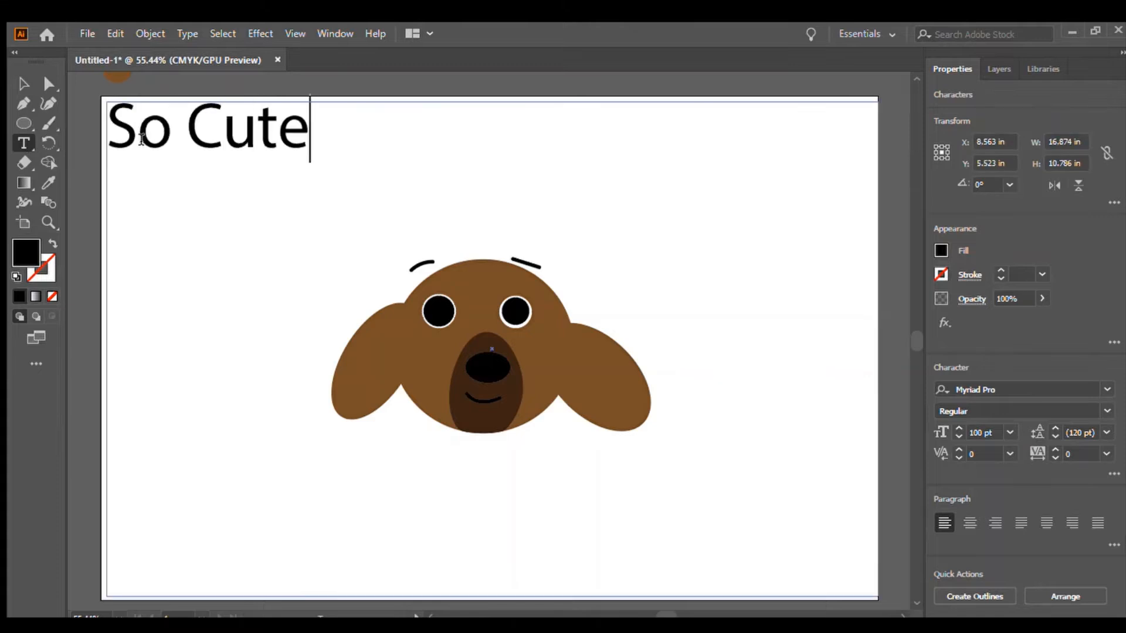
{"action": "key", "text": "ctrl+a"}
{"action": "type", "text": "Done"}
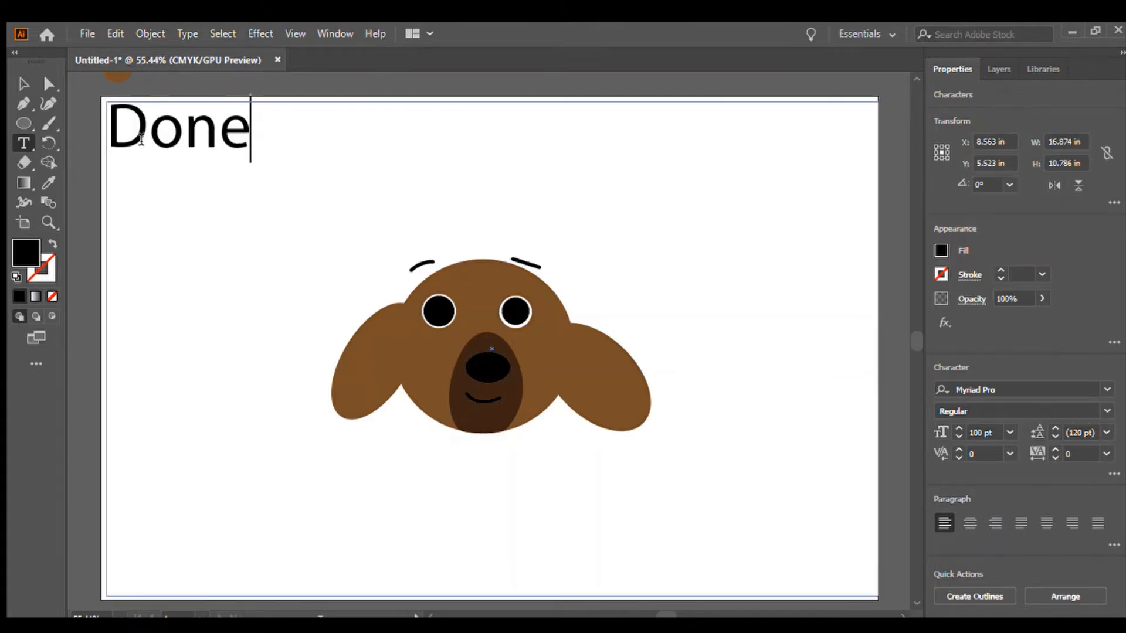
Replace the caption text with Make Sure To Subscribe.
{"action": "key", "text": "ctrl+a"}
{"action": "type", "text": "Make Sure To Subscribe"}
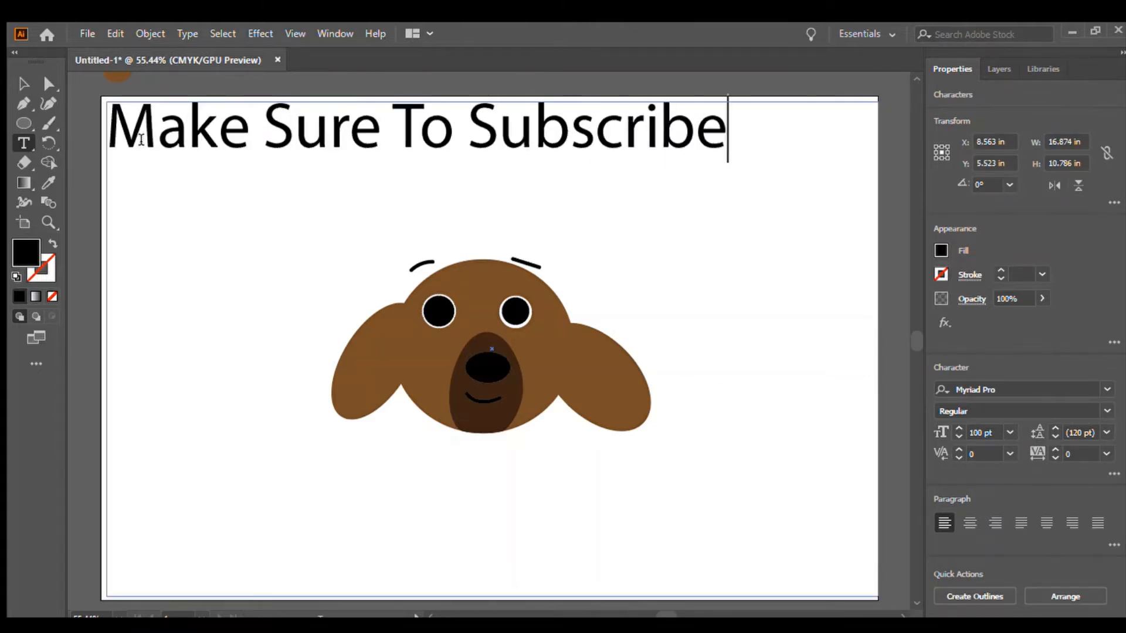
{"action": "key", "text": "BackSpace"}
{"action": "key", "text": "BackSpace"}
{"action": "key", "text": "BackSpace"}
{"action": "key", "text": "BackSpace"}
{"action": "key", "text": "BackSpace"}
{"action": "key", "text": "BackSpace"}
{"action": "key", "text": "BackSpace"}
{"action": "key", "text": "BackSpace"}
Replace the caption text with To Pia Too, then delete all of the caption text.
{"action": "key", "text": "ctrl+a"}
{"action": "type", "text": "To Pia Too"}
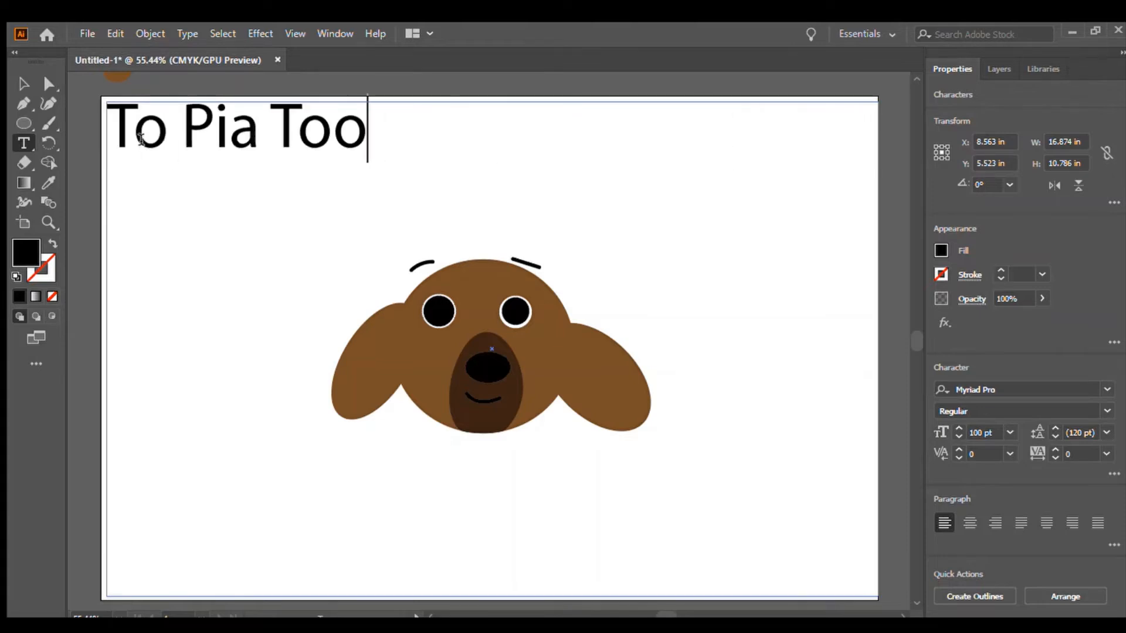
{"action": "key", "text": "ctrl+a"}
{"action": "key", "text": "BackSpace"}
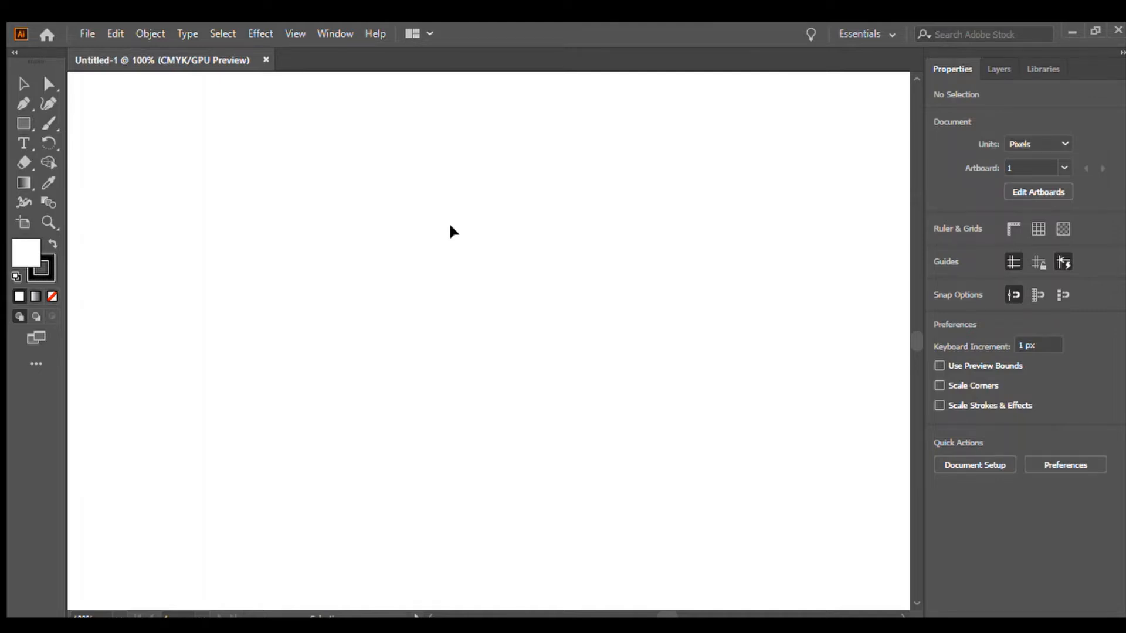
In a new document, draw an ellipse about 244 x 325 px as the dog's head and fill it brown.
{"action": "left_click", "coordinate": [51, 125]}
{"action": "left_click", "coordinate": [22, 122]}
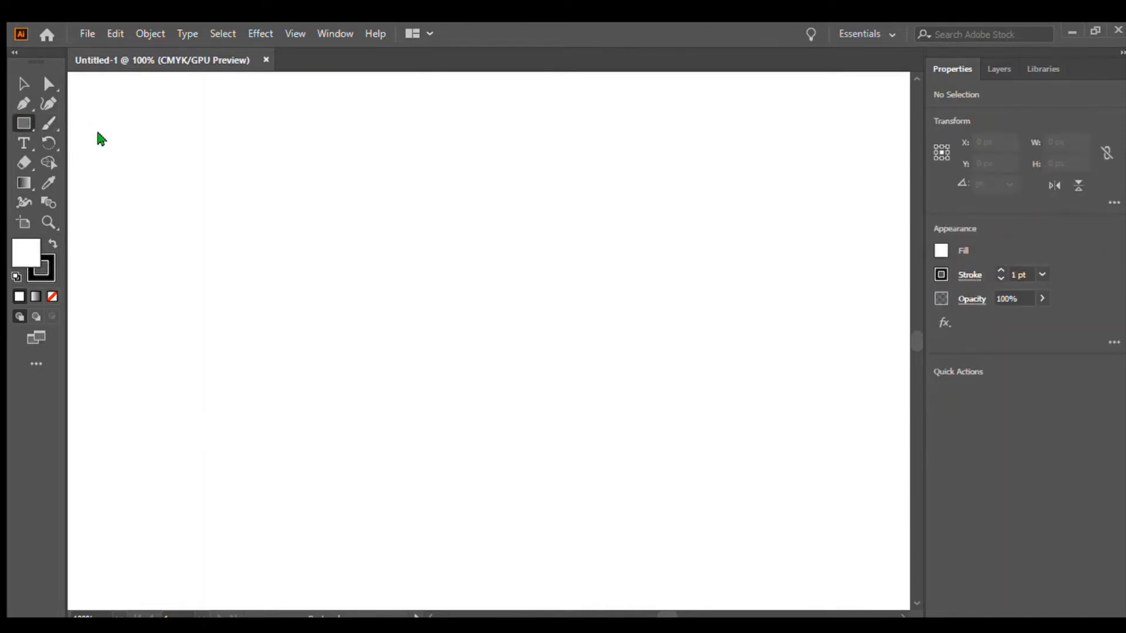
{"action": "key", "text": "l"}
{"action": "mouse_move", "coordinate": [354, 207]}
{"action": "left_mouse_down"}
{"action": "mouse_move", "coordinate": [437, 171]}
{"action": "mouse_move", "coordinate": [621, 402]}
{"action": "mouse_move", "coordinate": [621, 573]}
{"action": "mouse_move", "coordinate": [633, 581]}
{"action": "left_mouse_up"}
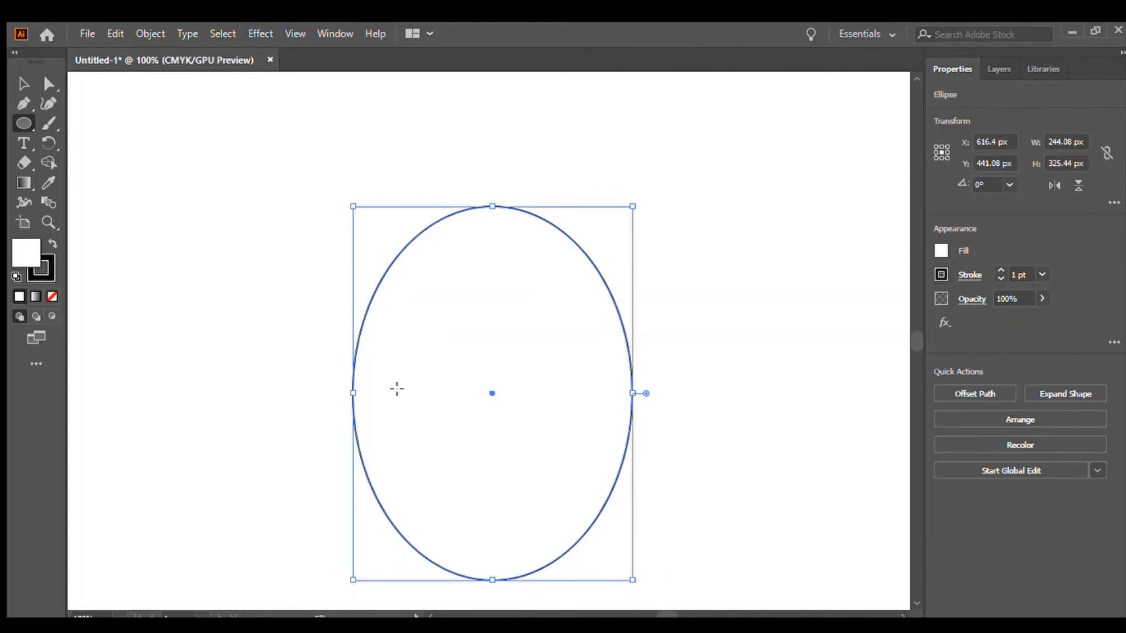
{"action": "left_click", "coordinate": [940, 252]}
{"action": "left_click", "coordinate": [851, 335]}
{"action": "left_click", "coordinate": [840, 335]}
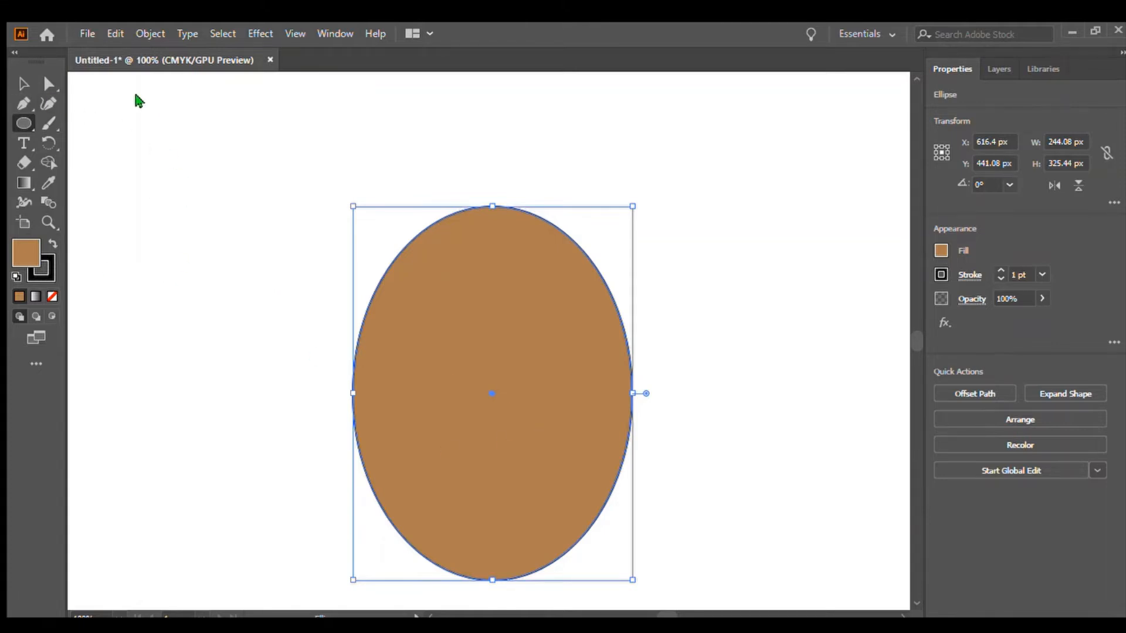
Remove the stroke from the brown head ellipse.
{"action": "left_click", "coordinate": [23, 84]}
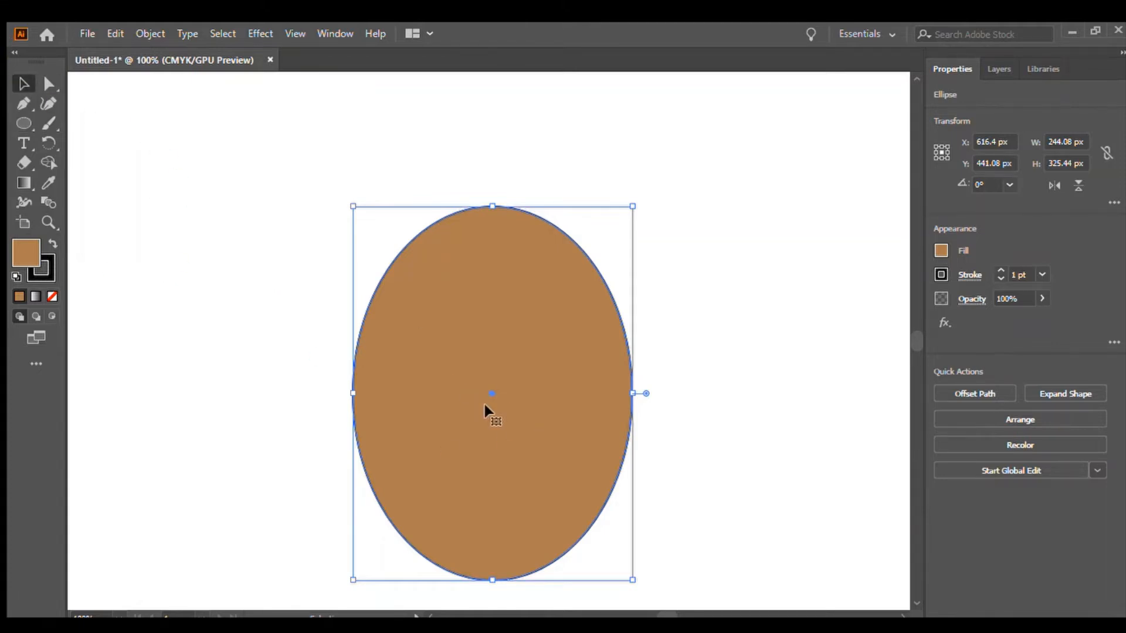
{"action": "left_click", "coordinate": [899, 332]}
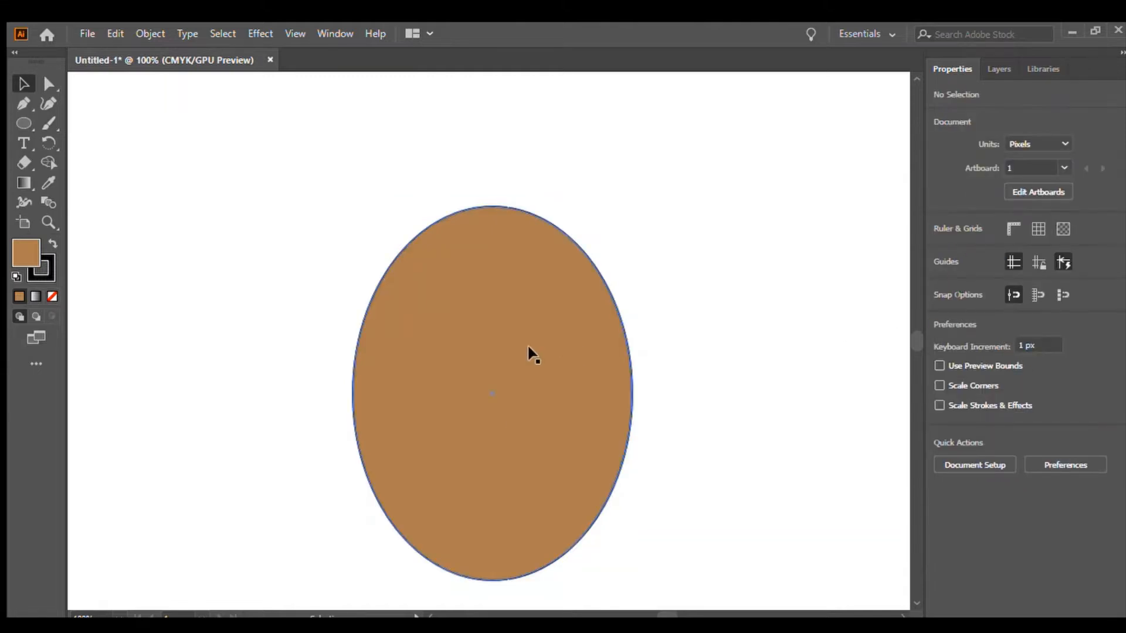
{"action": "left_click", "coordinate": [467, 322]}
{"action": "left_click", "coordinate": [795, 332]}
{"action": "left_click", "coordinate": [477, 389]}
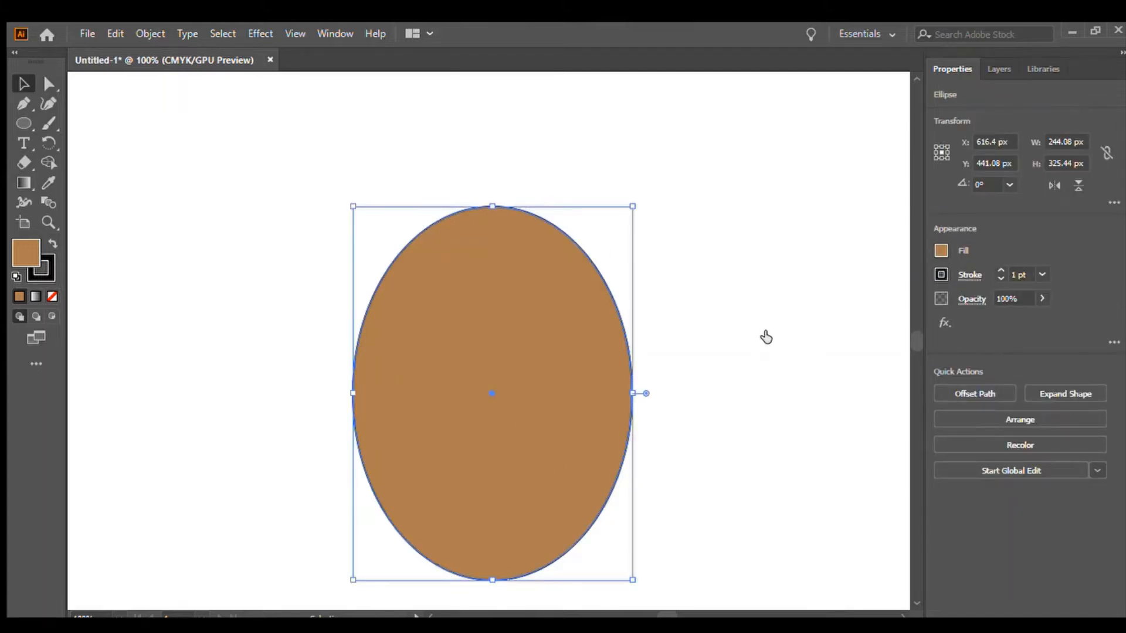
{"action": "left_click", "coordinate": [766, 336]}
{"action": "left_click", "coordinate": [1014, 344]}
{"action": "left_click", "coordinate": [724, 350]}
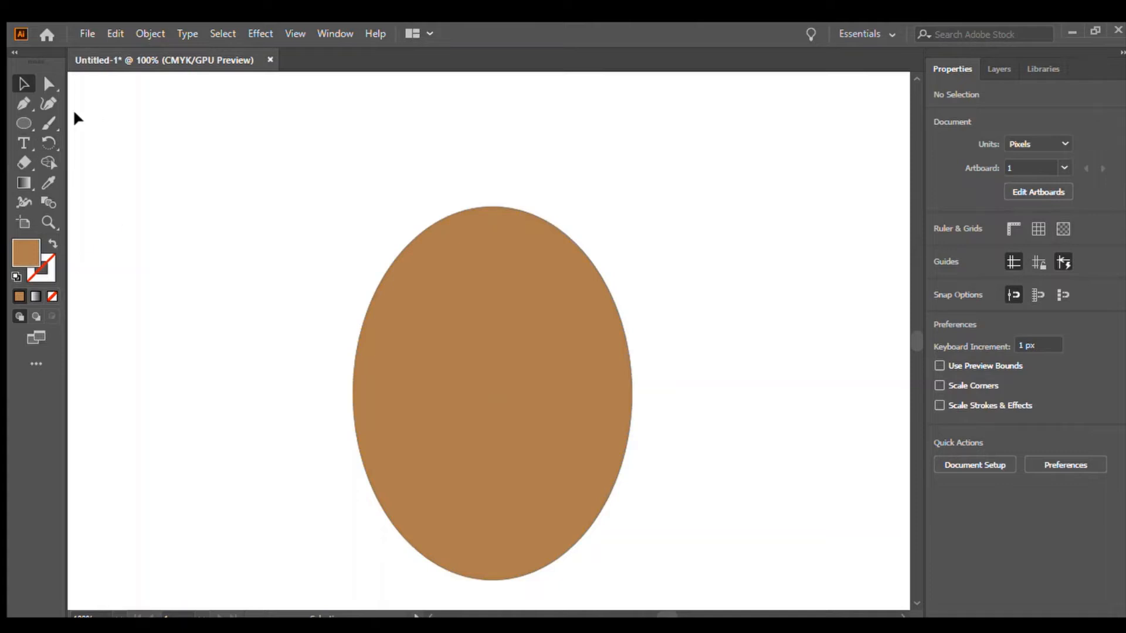
Draw a circle about 94 x 98 px beside the head and duplicate it.
{"action": "left_click", "coordinate": [24, 123]}
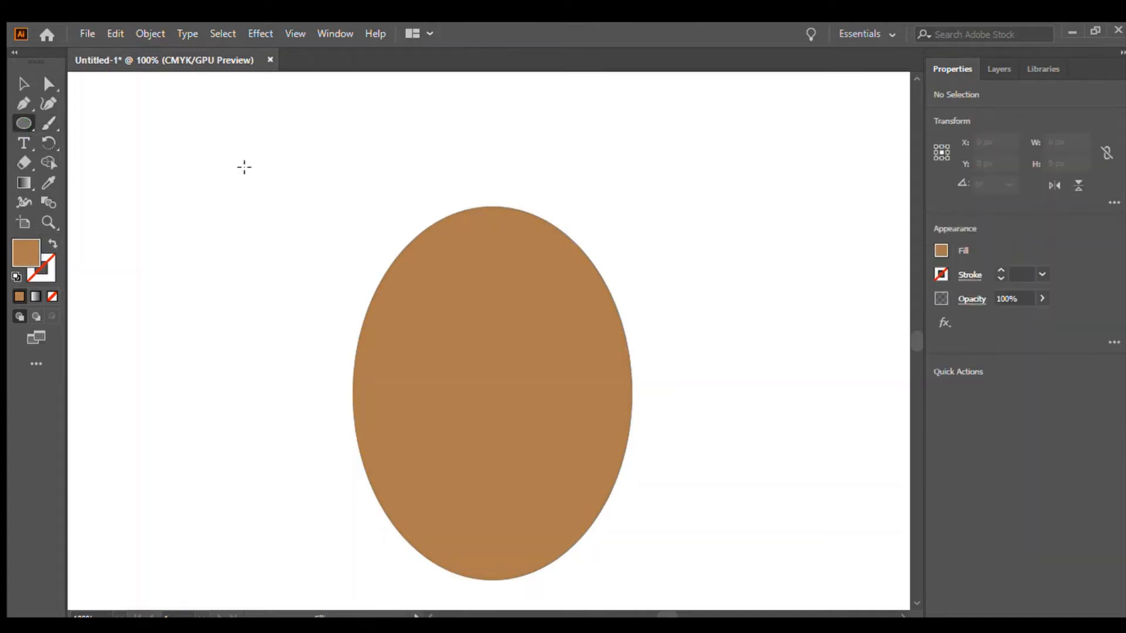
{"action": "left_click_drag", "start_coordinate": [146, 117], "coordinate": [247, 231]}
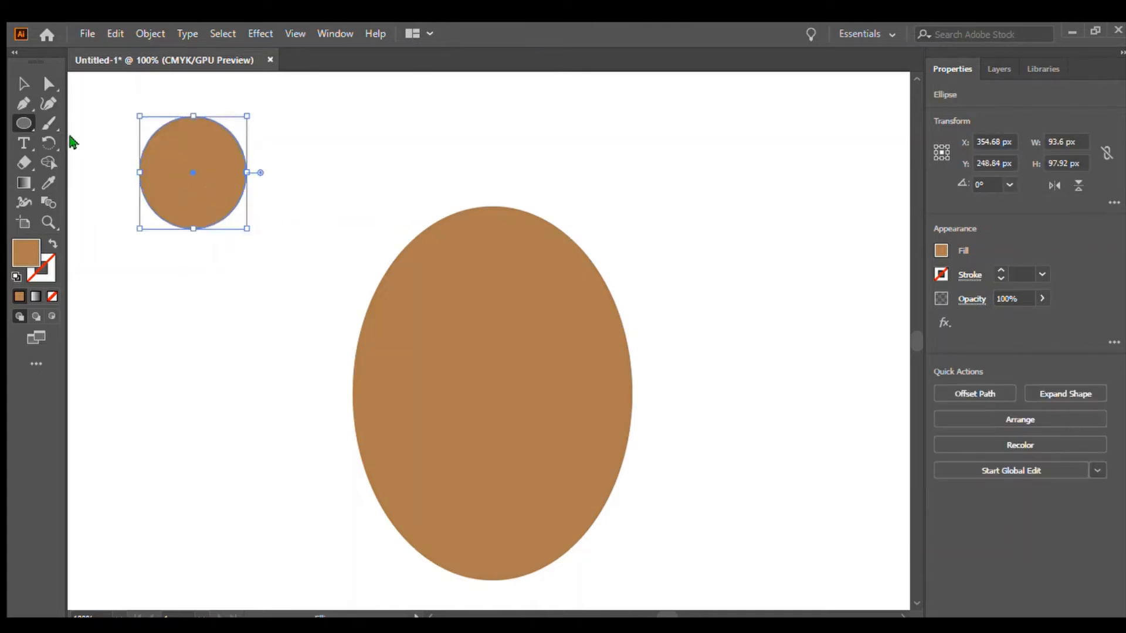
{"action": "key", "text": "ctrl+c"}
{"action": "key", "text": "ctrl+v"}
{"action": "left_click", "coordinate": [16, 77]}
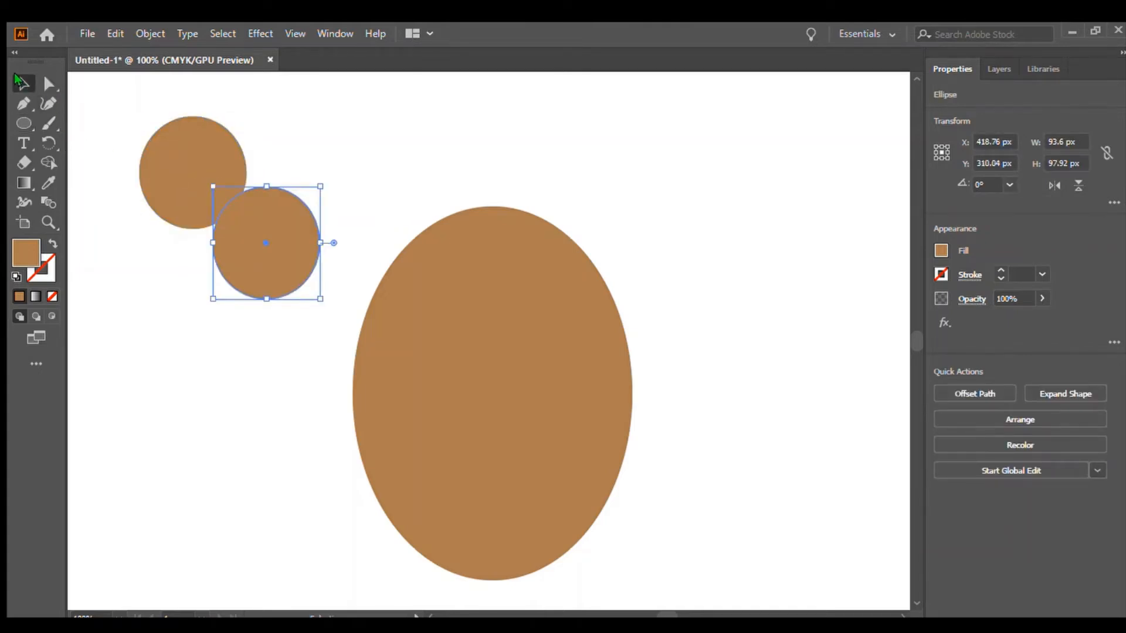
Fill both new circles white.
{"action": "left_click", "coordinate": [177, 148]}
{"action": "left_click", "coordinate": [939, 247]}
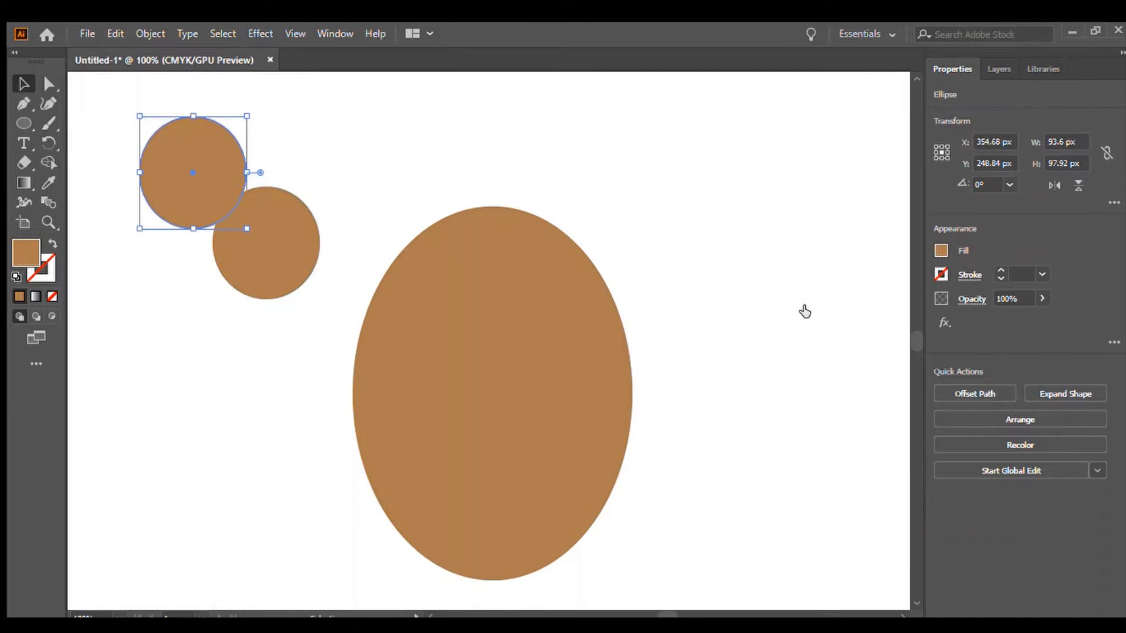
{"action": "left_click", "coordinate": [783, 310]}
{"action": "left_click", "coordinate": [1029, 316]}
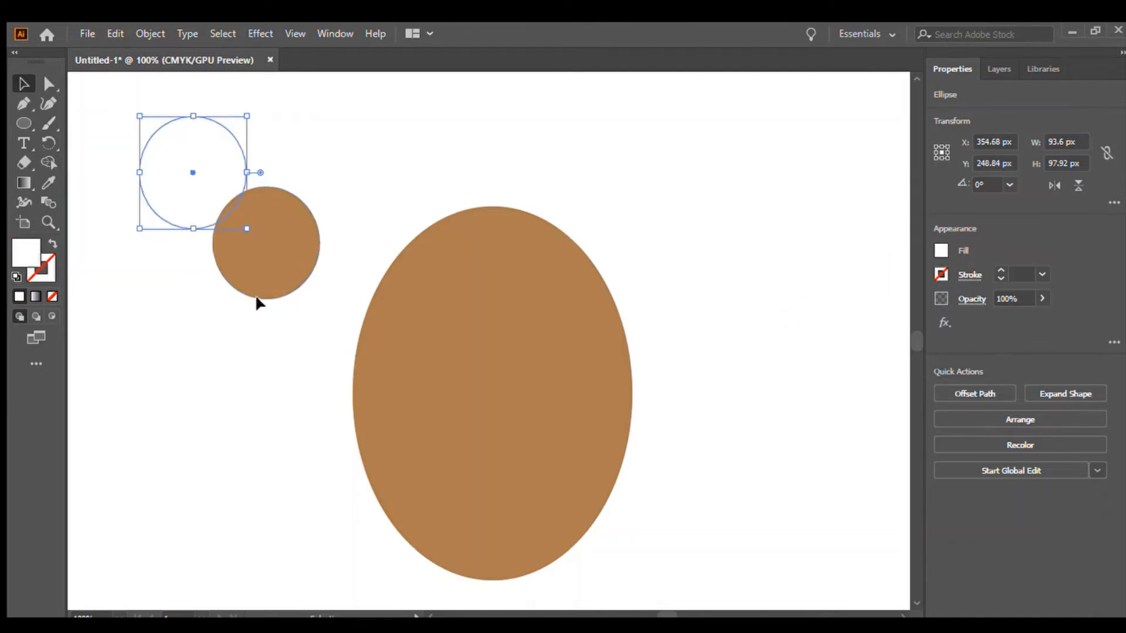
{"action": "left_click", "coordinate": [269, 285]}
{"action": "left_click", "coordinate": [936, 251]}
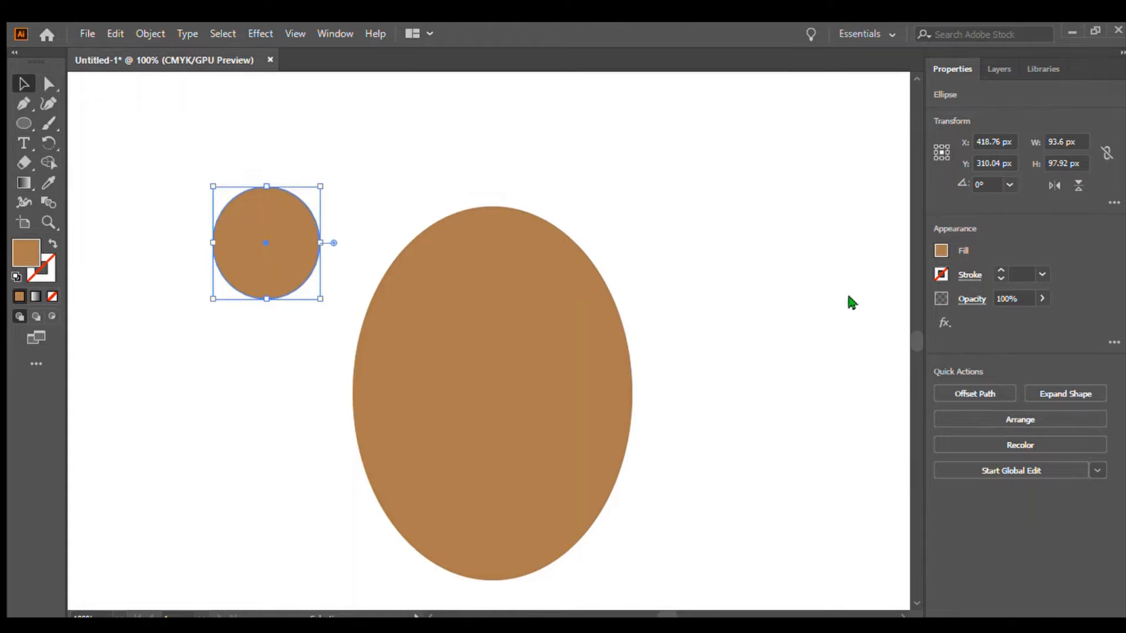
{"action": "left_click", "coordinate": [784, 305]}
{"action": "left_click", "coordinate": [1015, 342]}
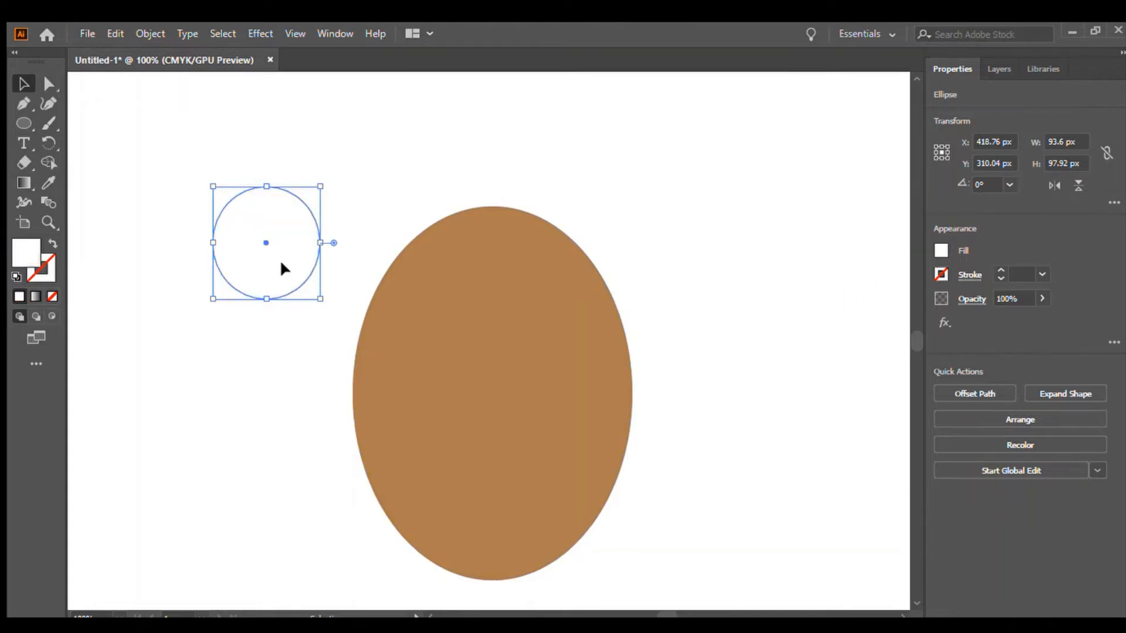
Move the two white circles side by side onto the upper half of the head as eyes.
{"action": "left_click_drag", "start_coordinate": [279, 259], "coordinate": [567, 364]}
{"action": "left_click_drag", "start_coordinate": [217, 193], "coordinate": [450, 365]}
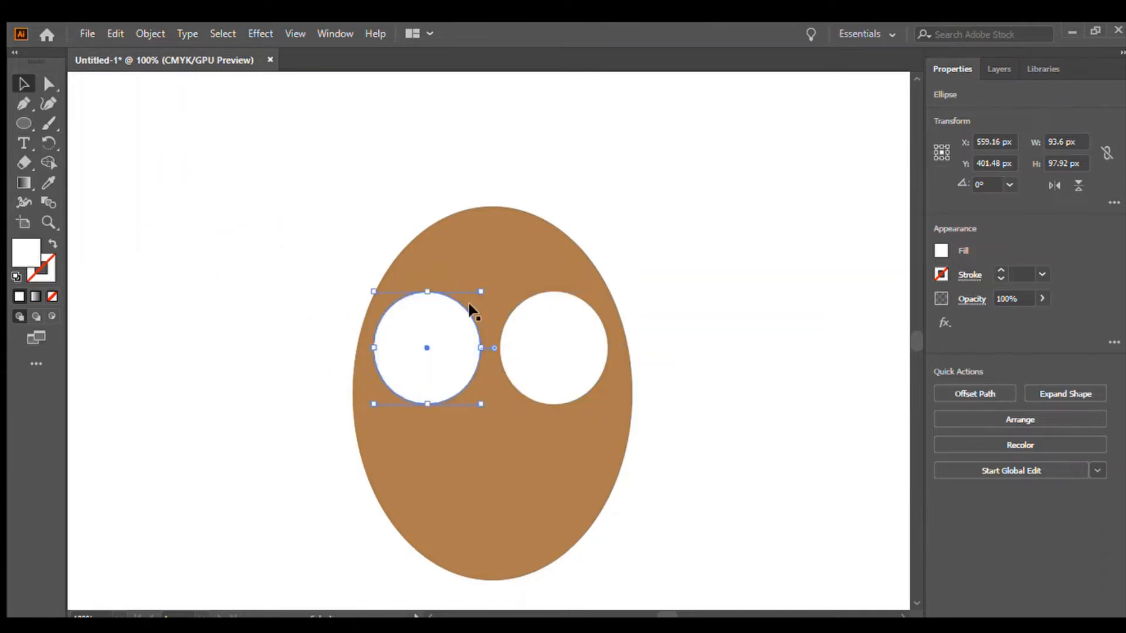
{"action": "left_click", "coordinate": [552, 146]}
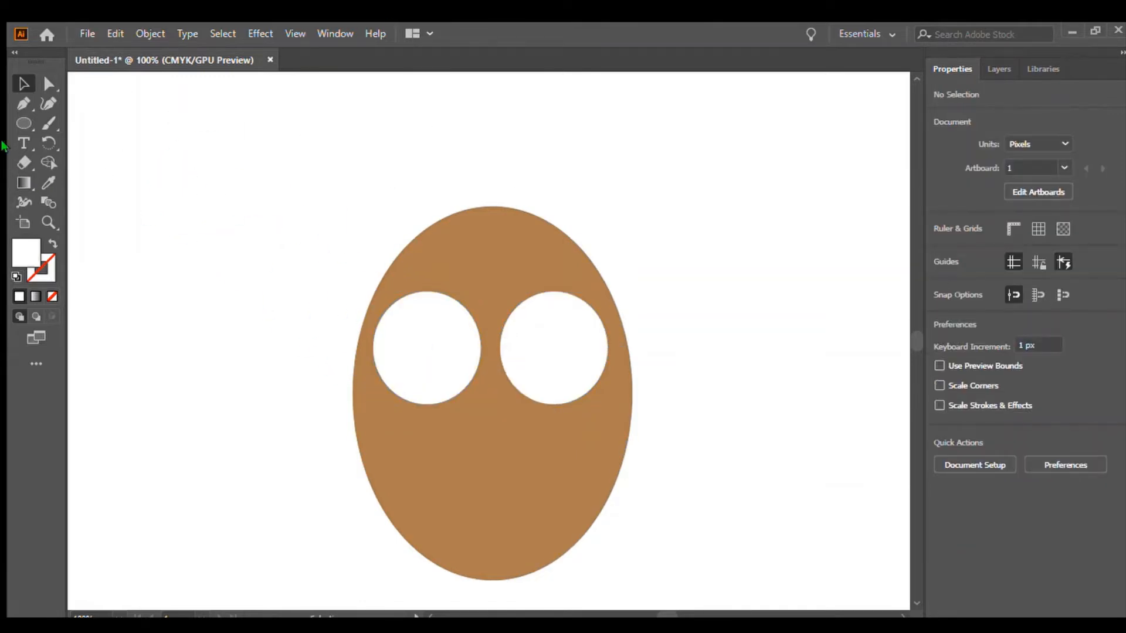
Draw a 72 px circle, place it inside the left eye and fill it black as a pupil.
{"action": "left_click", "coordinate": [13, 123]}
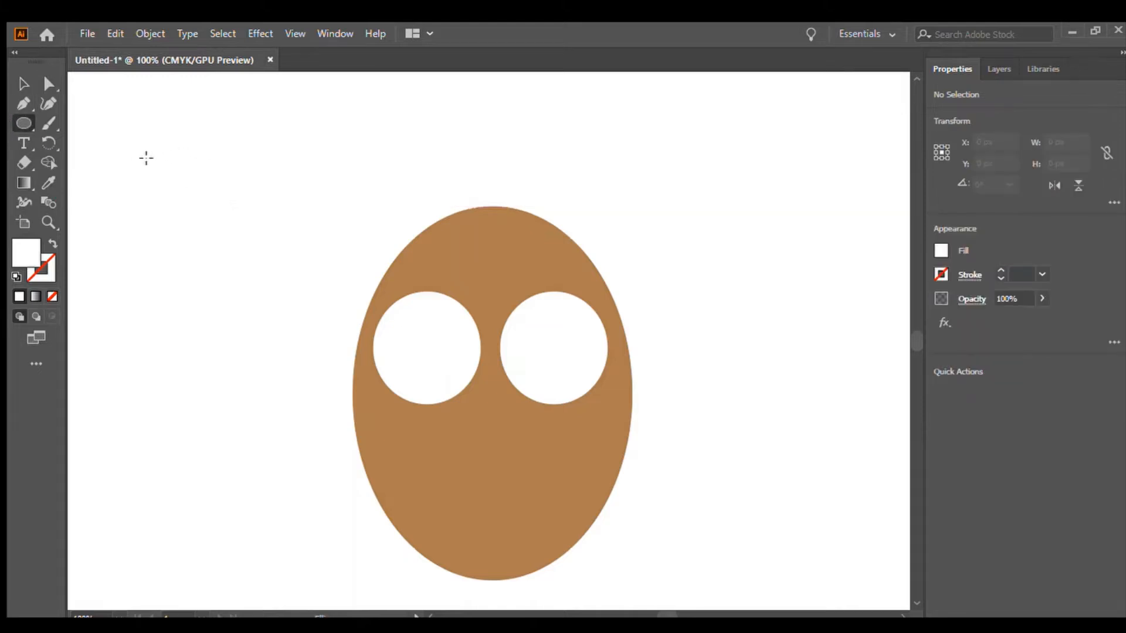
{"action": "left_click_drag", "start_coordinate": [146, 158], "coordinate": [228, 239]}
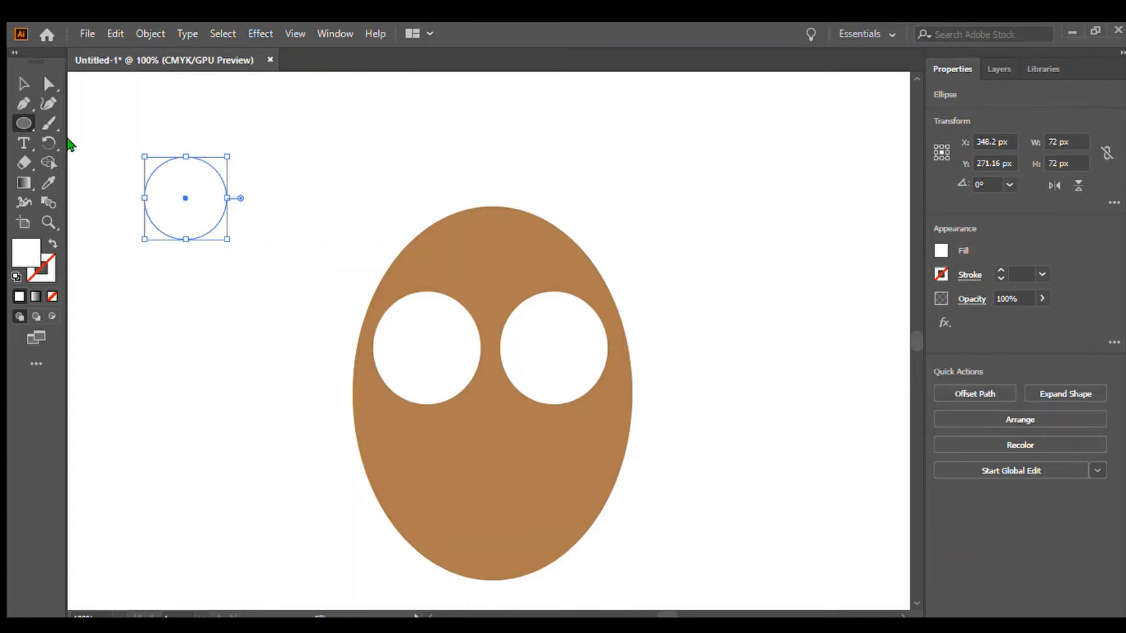
{"action": "left_click_drag", "start_coordinate": [185, 198], "coordinate": [445, 347]}
{"action": "left_click", "coordinate": [23, 84]}
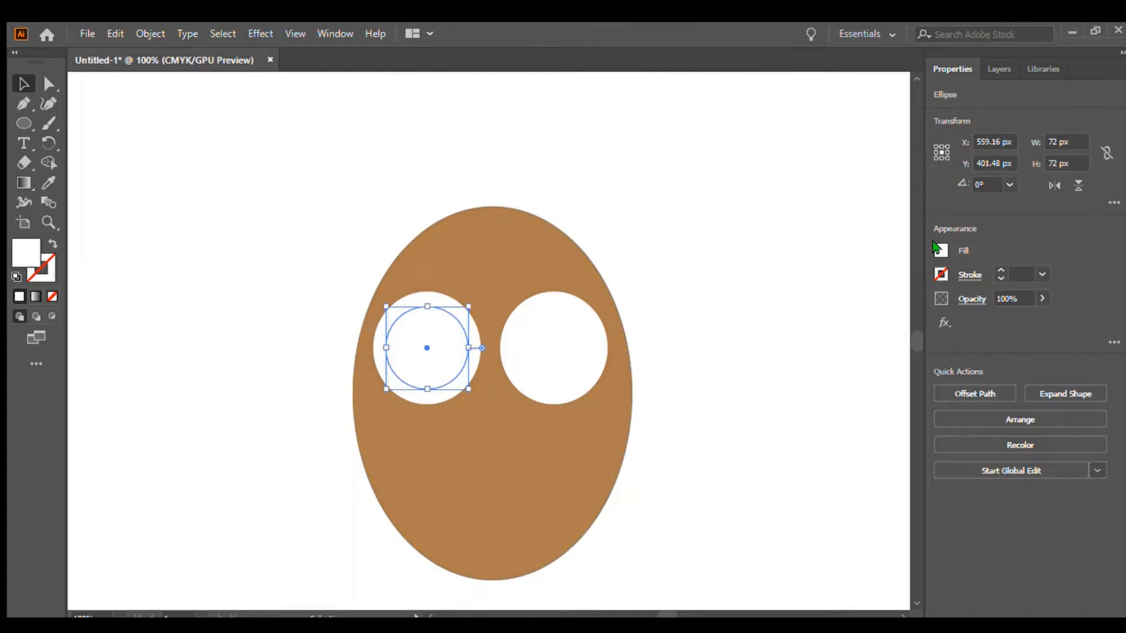
{"action": "left_click", "coordinate": [936, 247]}
{"action": "left_click", "coordinate": [796, 306]}
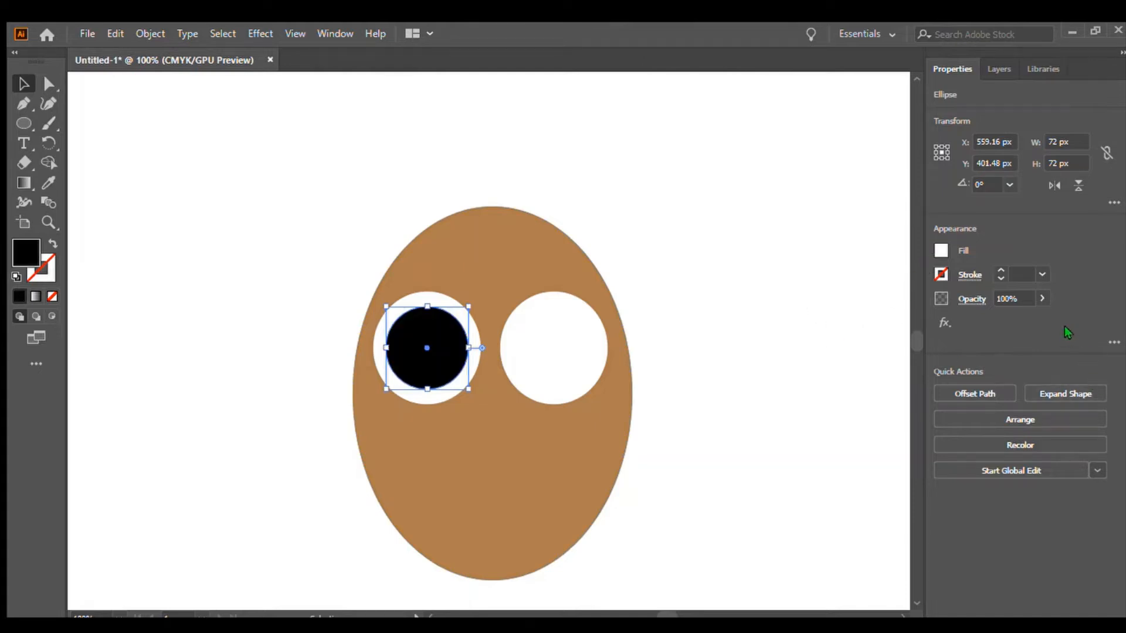
Move a second 72 px circle into the right eye and fill it black.
{"action": "left_click_drag", "start_coordinate": [156, 167], "coordinate": [530, 315]}
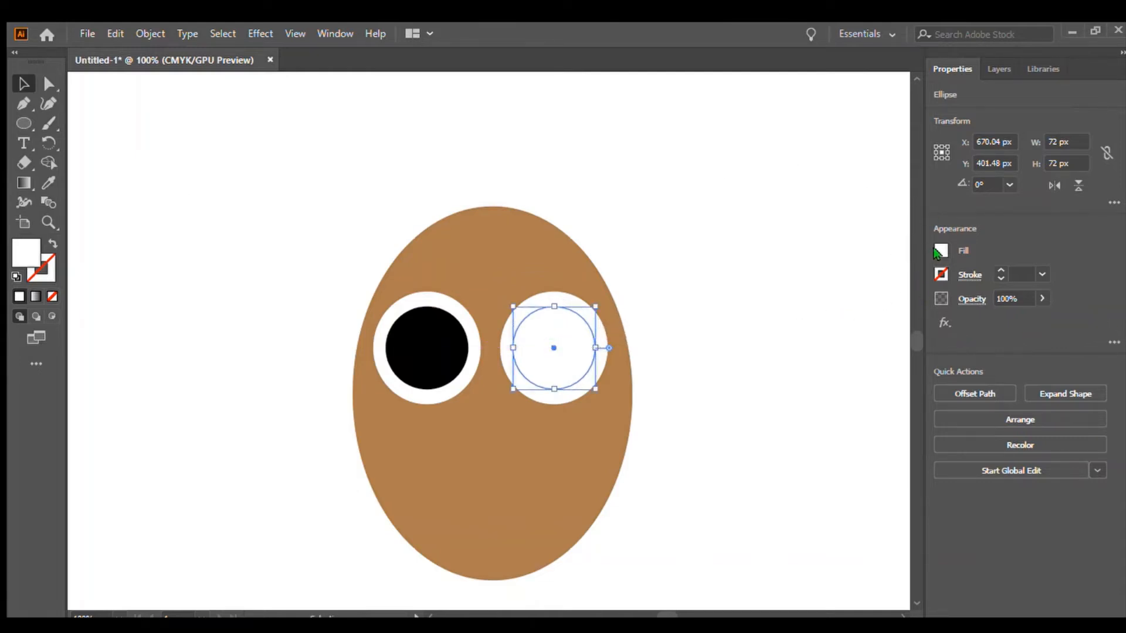
{"action": "left_click", "coordinate": [936, 250]}
{"action": "left_click", "coordinate": [816, 304]}
{"action": "left_click", "coordinate": [720, 227]}
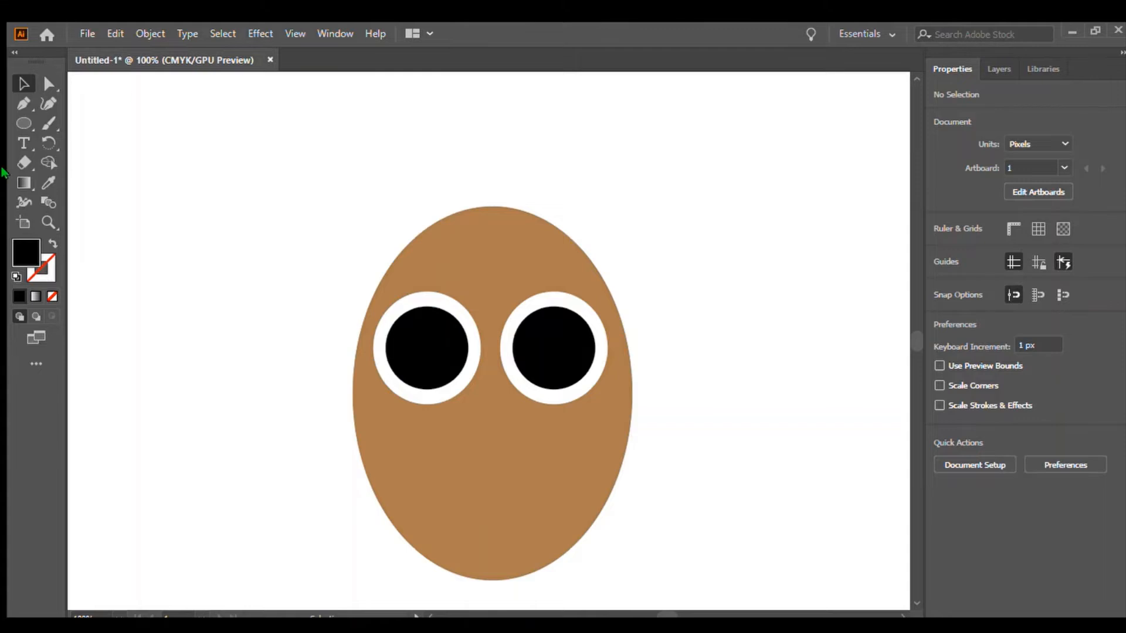
Draw a small blue circle over the left eye, then delete it.
{"action": "left_click", "coordinate": [25, 121]}
{"action": "left_click_drag", "start_coordinate": [130, 147], "coordinate": [171, 186]}
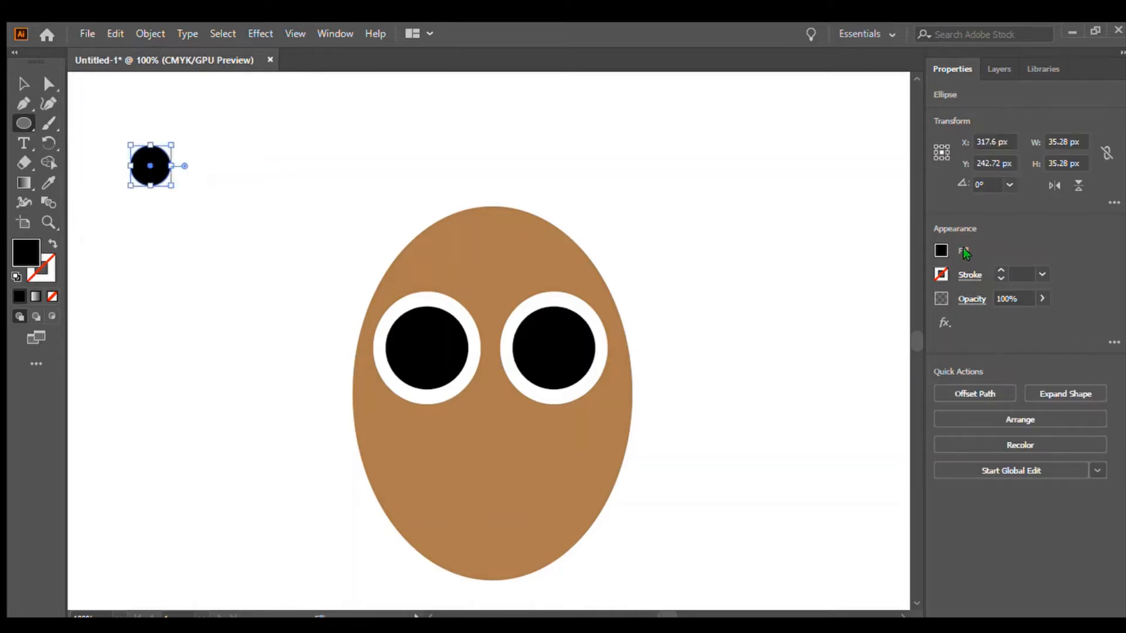
{"action": "left_click", "coordinate": [940, 249]}
{"action": "left_click", "coordinate": [846, 308]}
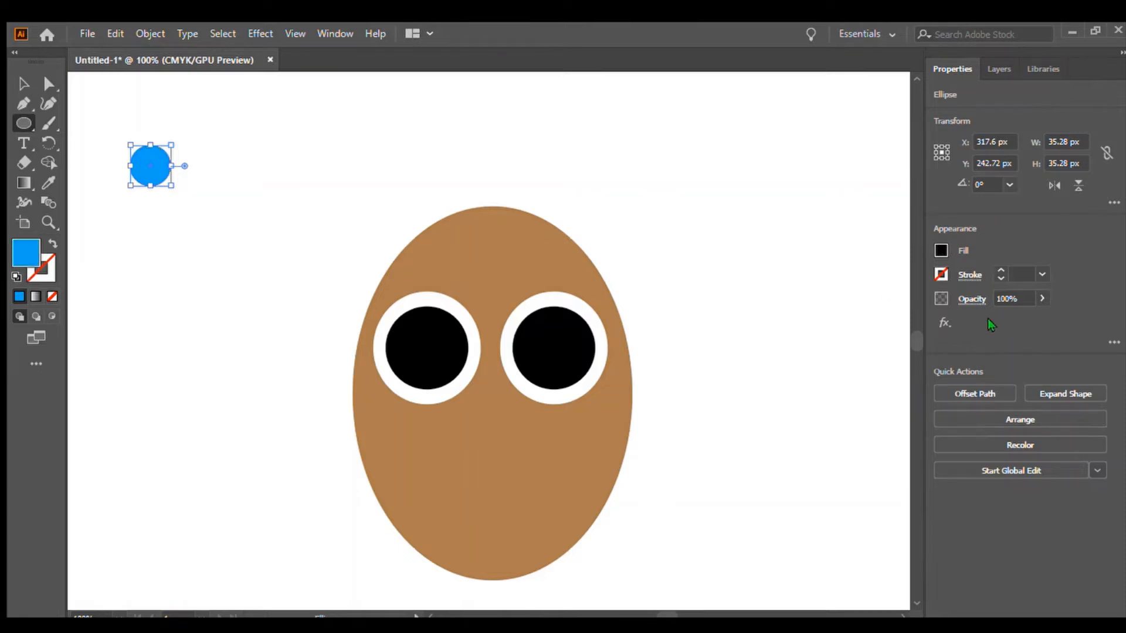
{"action": "left_click_drag", "start_coordinate": [172, 185], "coordinate": [445, 357]}
{"action": "left_click", "coordinate": [24, 84]}
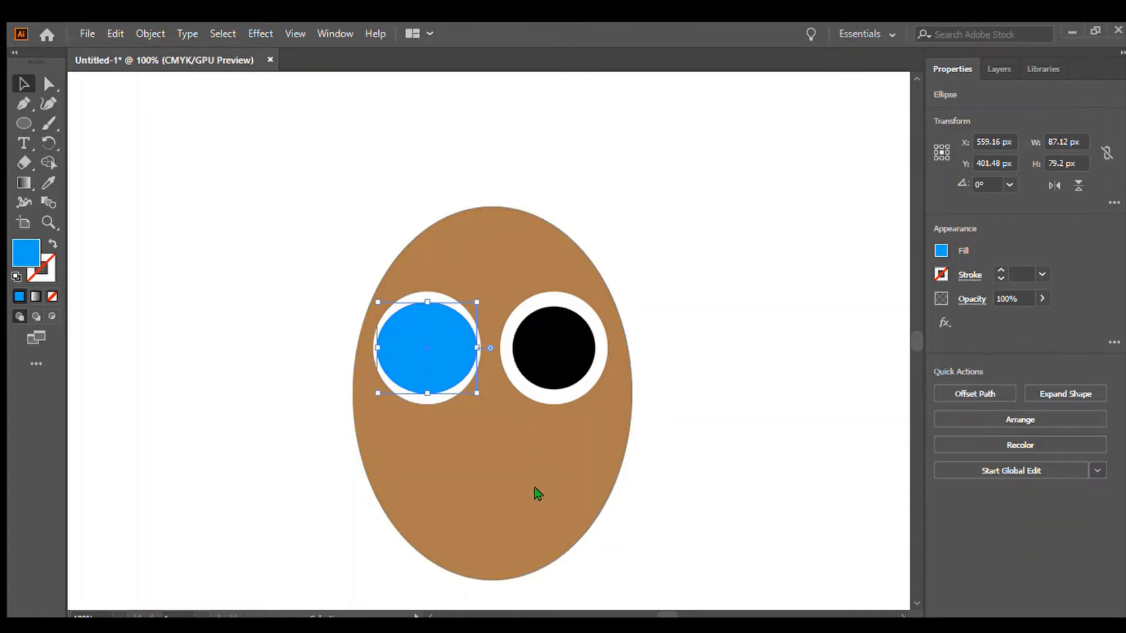
{"action": "left_click", "coordinate": [750, 440]}
{"action": "left_click_drag", "start_coordinate": [427, 359], "coordinate": [234, 269]}
{"action": "key", "text": "Delete"}
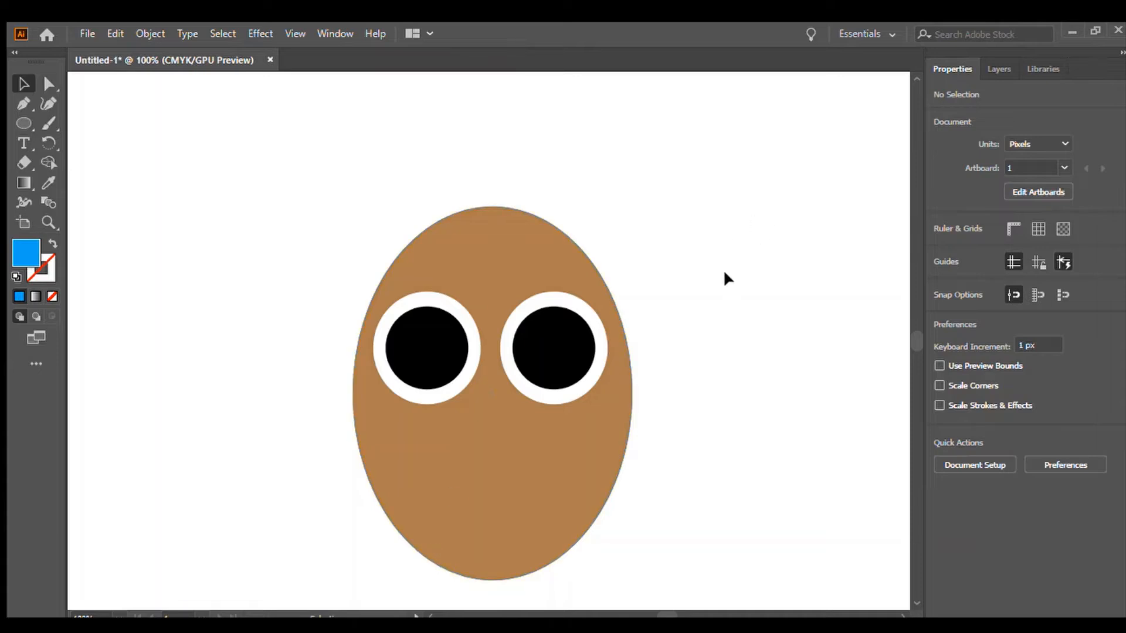
Enlarge the head ellipse to about 347 x 426 px.
{"action": "key", "text": "ctrl+minus"}
{"action": "key", "text": "ctrl+minus"}
{"action": "left_click", "coordinate": [451, 416]}
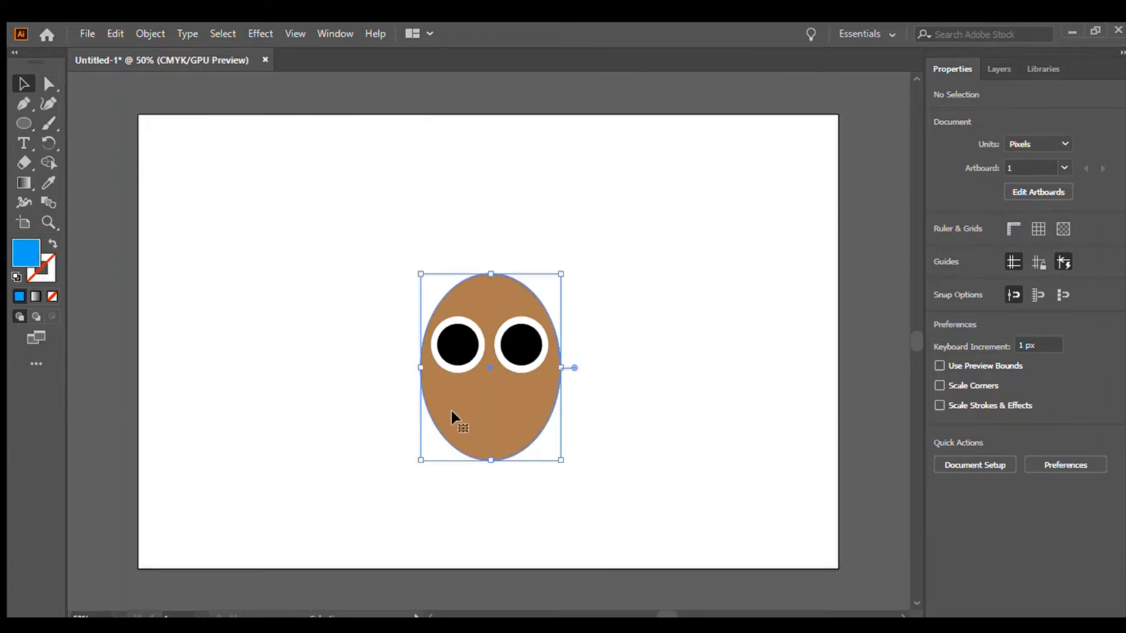
{"action": "left_click_drag", "start_coordinate": [420, 460], "coordinate": [362, 517]}
Rearrange the white eye circles lower and further apart inside the enlarged head, moving the pupils aside.
{"action": "left_click_drag", "start_coordinate": [463, 342], "coordinate": [411, 381]}
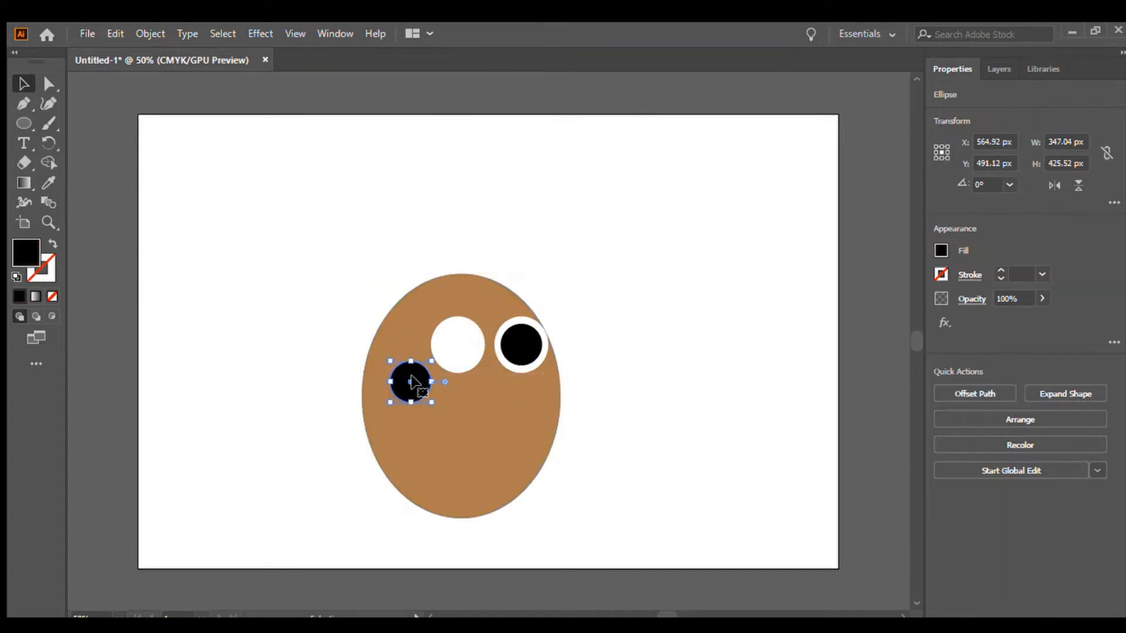
{"action": "left_click_drag", "start_coordinate": [517, 336], "coordinate": [496, 388]}
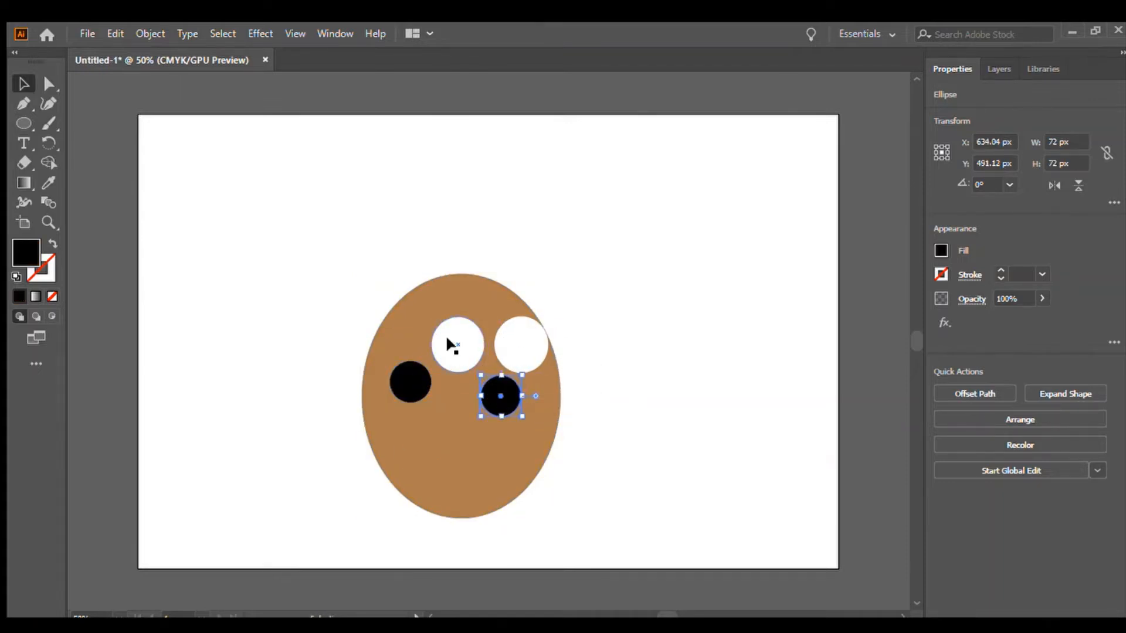
{"action": "left_click_drag", "start_coordinate": [441, 333], "coordinate": [393, 372]}
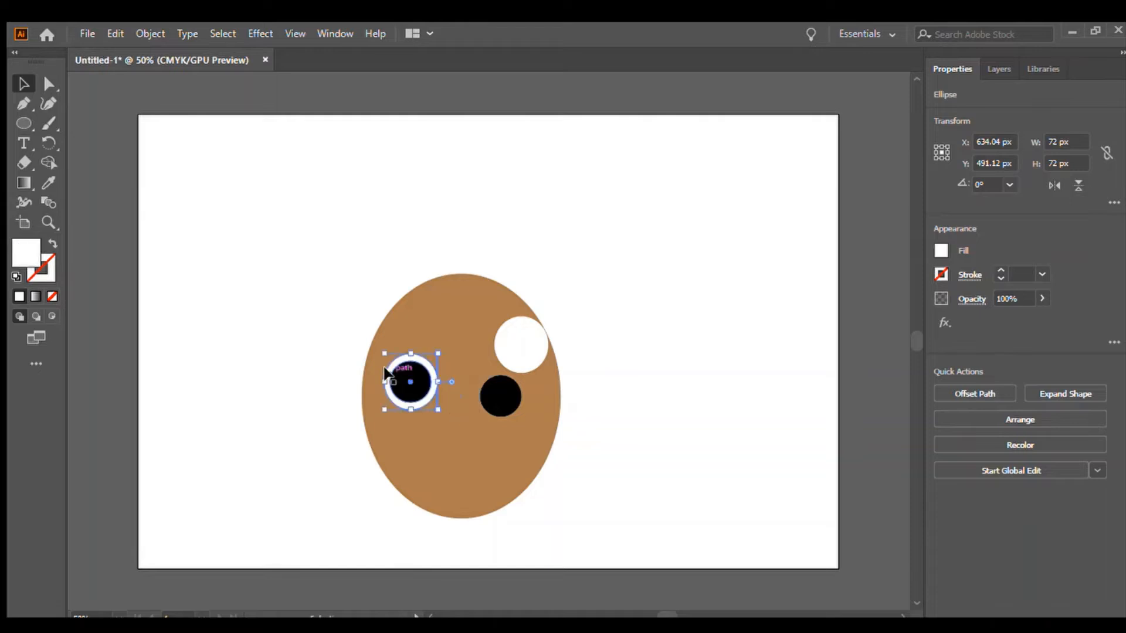
{"action": "left_click_drag", "start_coordinate": [519, 351], "coordinate": [642, 229]}
{"action": "left_click_drag", "start_coordinate": [500, 395], "coordinate": [686, 293]}
{"action": "left_click_drag", "start_coordinate": [413, 379], "coordinate": [606, 253]}
{"action": "mouse_move", "coordinate": [412, 384]}
{"action": "left_mouse_down"}
{"action": "mouse_move", "coordinate": [647, 366]}
{"action": "mouse_move", "coordinate": [392, 378]}
{"action": "left_mouse_up"}
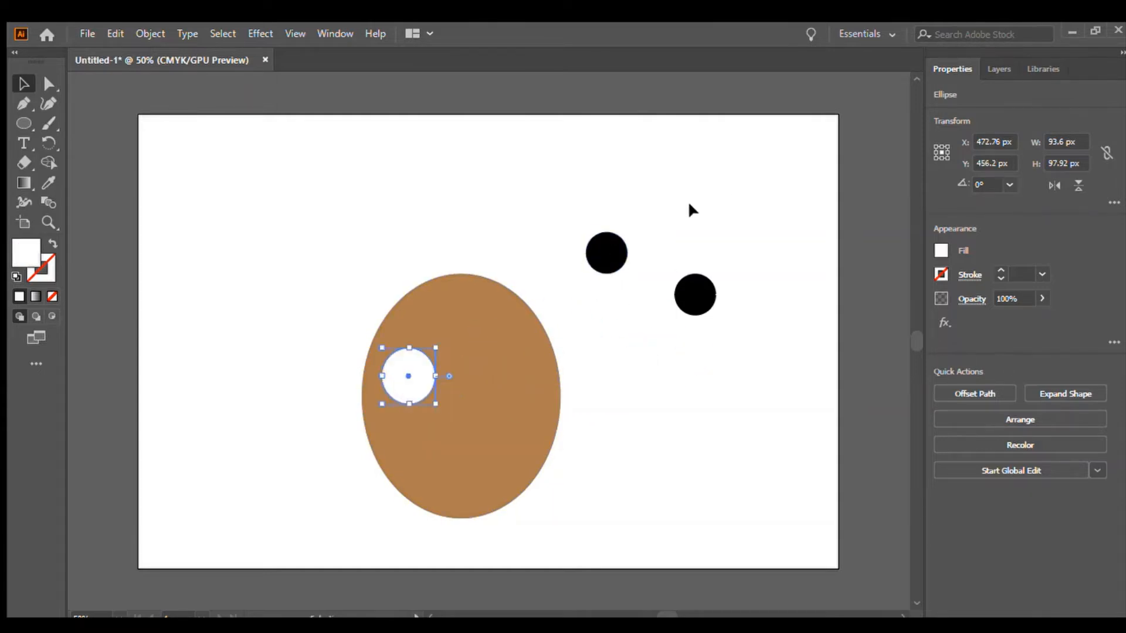
{"action": "left_click_drag", "start_coordinate": [628, 224], "coordinate": [494, 376]}
{"action": "left_click", "coordinate": [726, 354]}
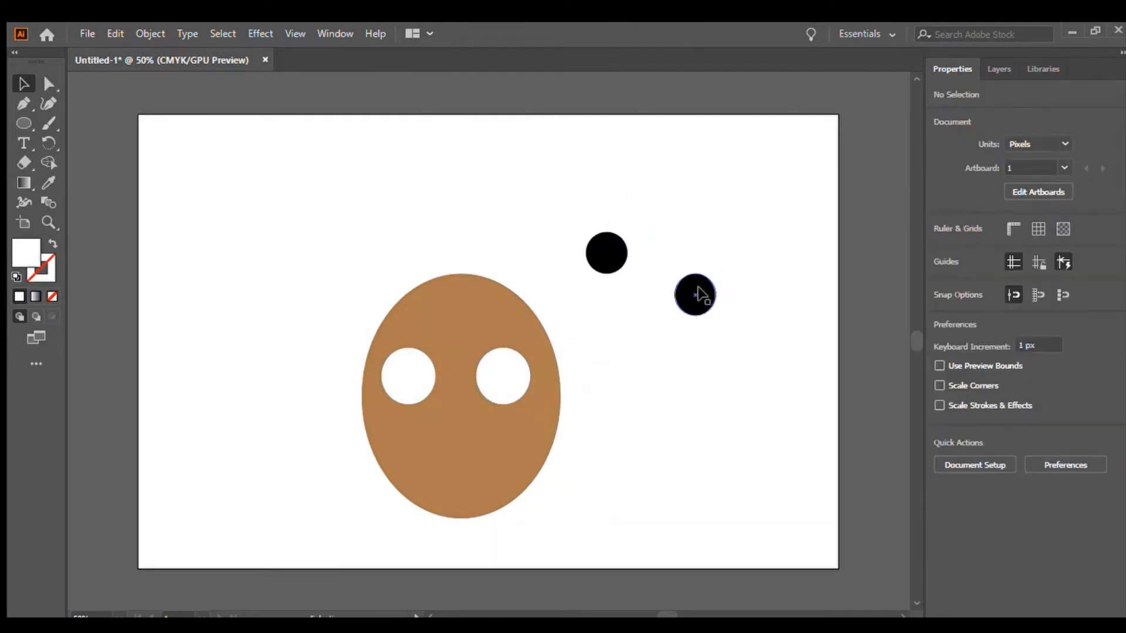
Place the black pupils back into the centres of both white eyes.
{"action": "left_click_drag", "start_coordinate": [699, 282], "coordinate": [409, 373]}
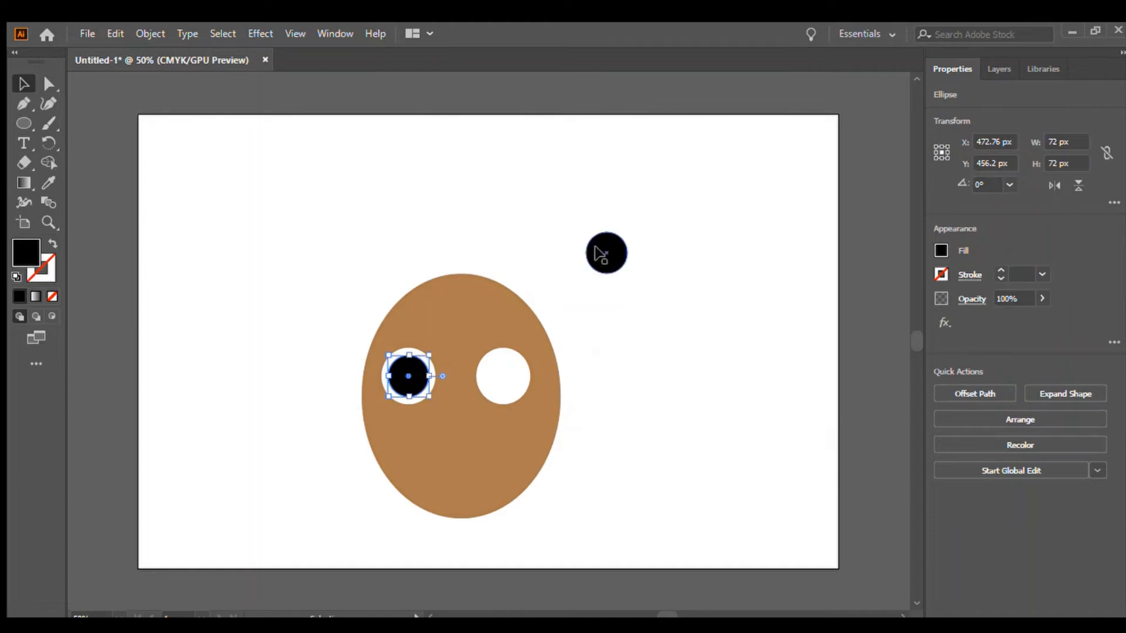
{"action": "left_click_drag", "start_coordinate": [600, 254], "coordinate": [492, 375]}
{"action": "left_click", "coordinate": [820, 304]}
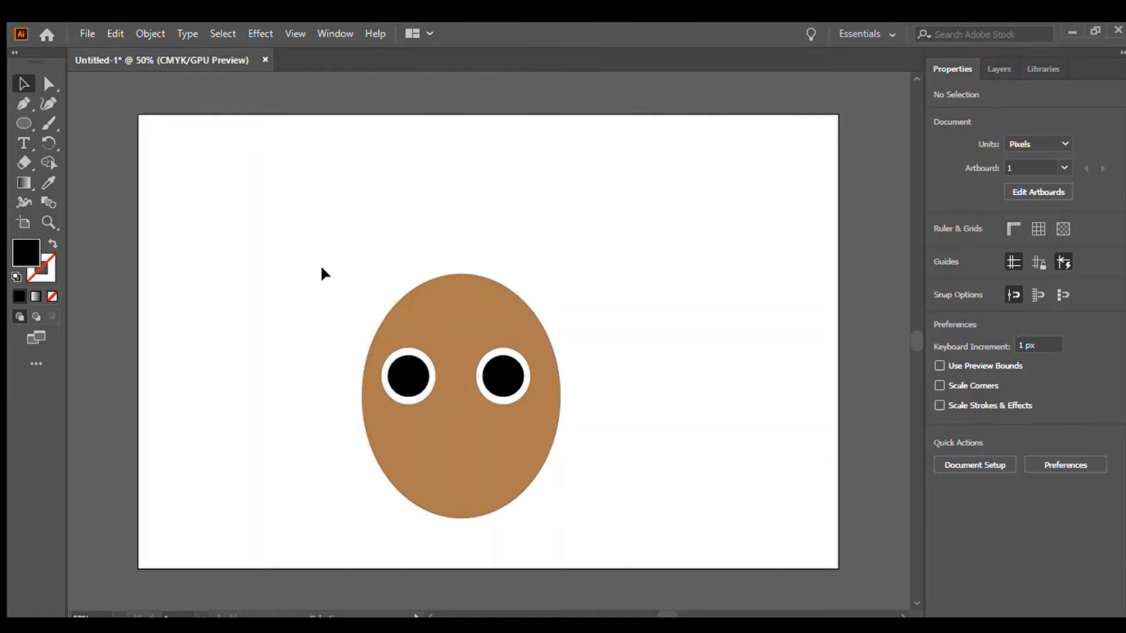
Group the head and eye shapes and move the group toward the artboard's centre.
{"action": "left_click_drag", "start_coordinate": [327, 272], "coordinate": [619, 531]}
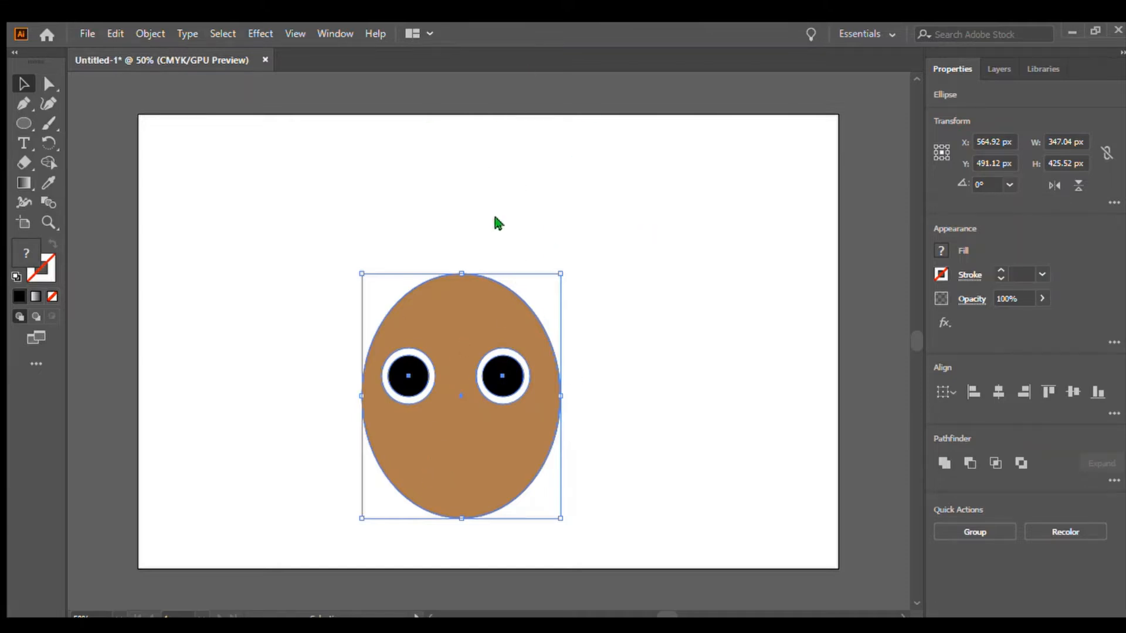
{"action": "key", "text": "ctrl+g"}
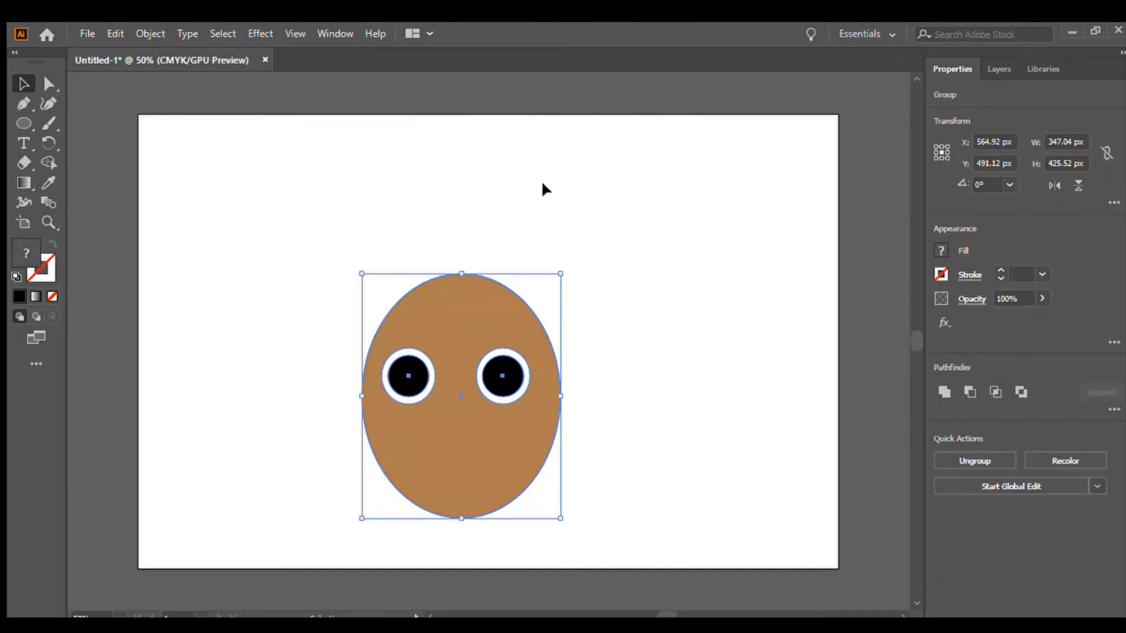
{"action": "left_click", "coordinate": [542, 180]}
{"action": "left_click_drag", "start_coordinate": [444, 424], "coordinate": [606, 319]}
{"action": "left_click_drag", "start_coordinate": [583, 345], "coordinate": [477, 382]}
{"action": "left_click", "coordinate": [644, 238]}
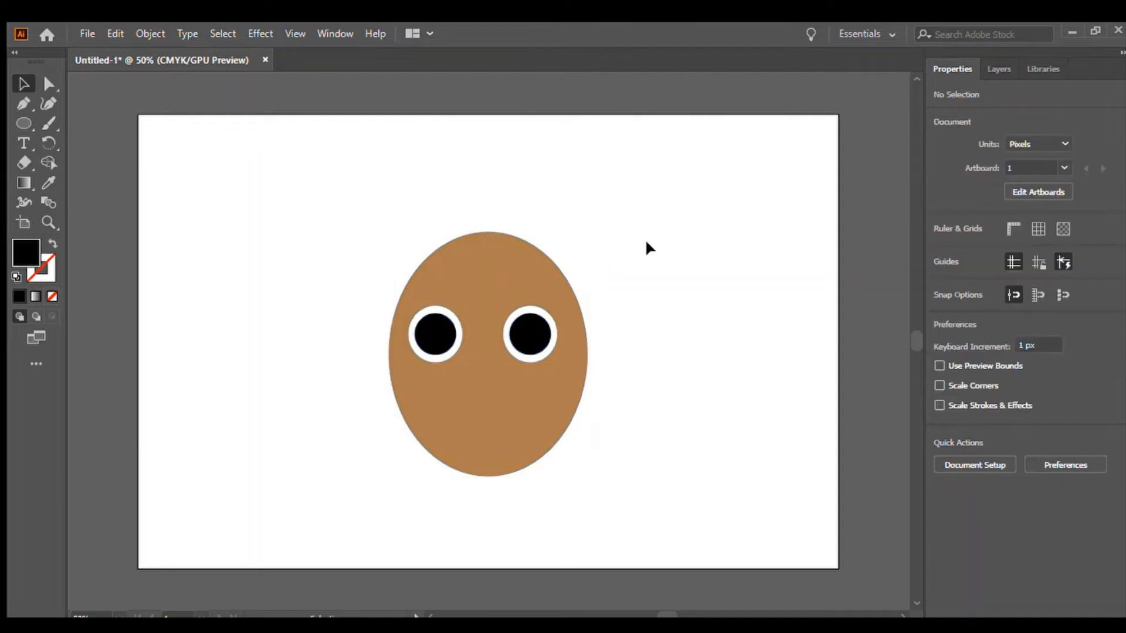
Draw a star and a triangle about 218 x 189 px in the artboard's upper left corner.
{"action": "key", "text": "ctrl+equal"}
{"action": "key", "text": "ctrl+equal"}
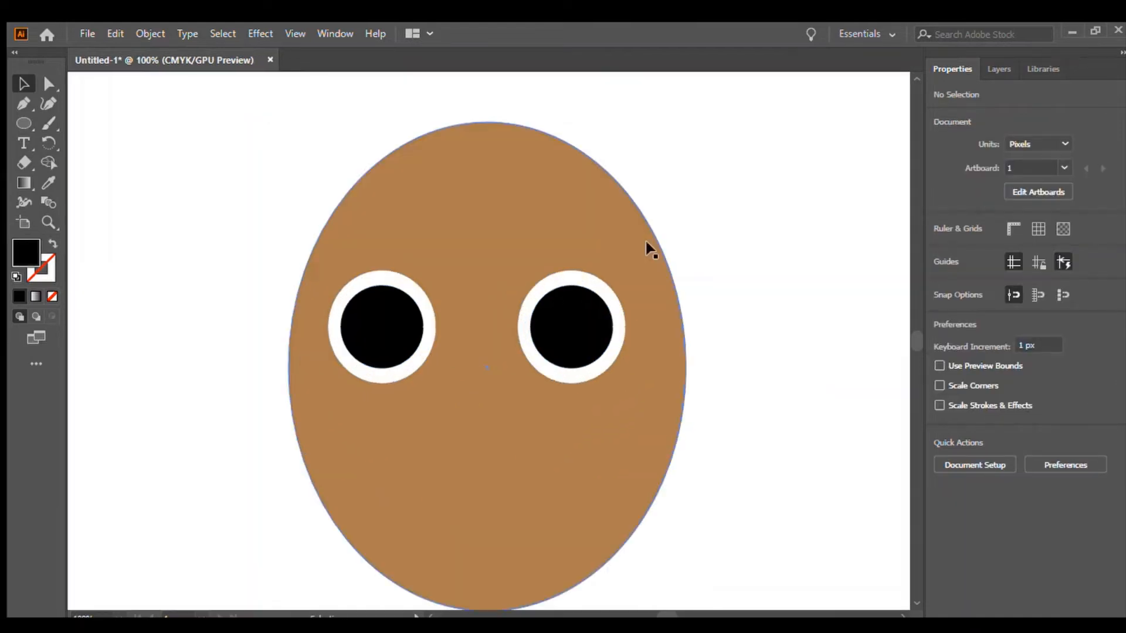
{"action": "key", "text": "ctrl+minus"}
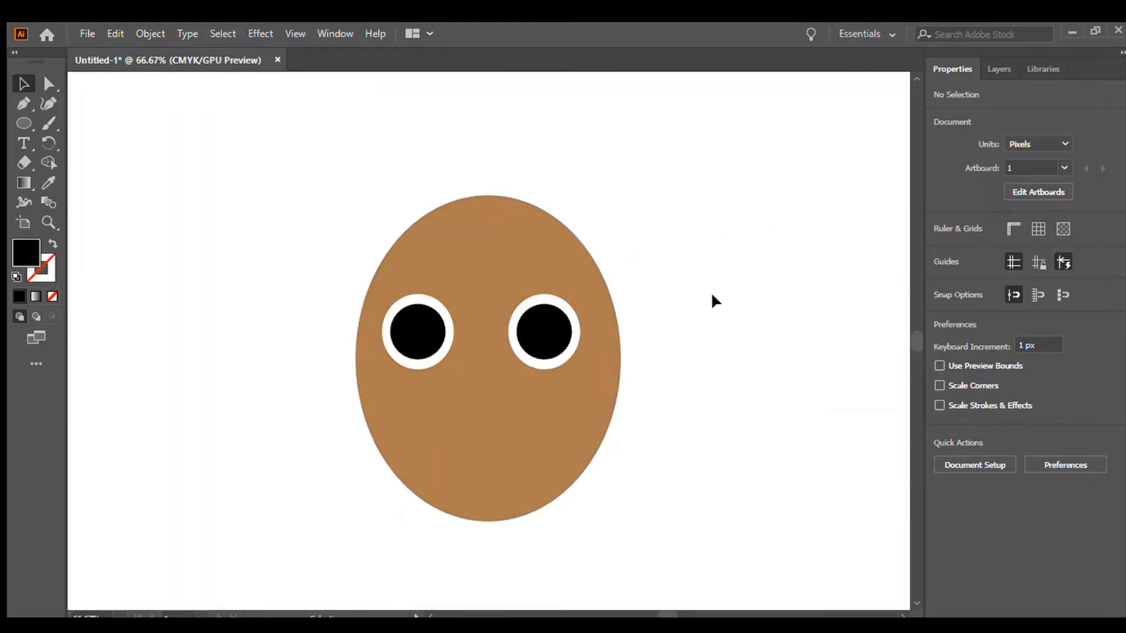
{"action": "left_click", "coordinate": [24, 125]}
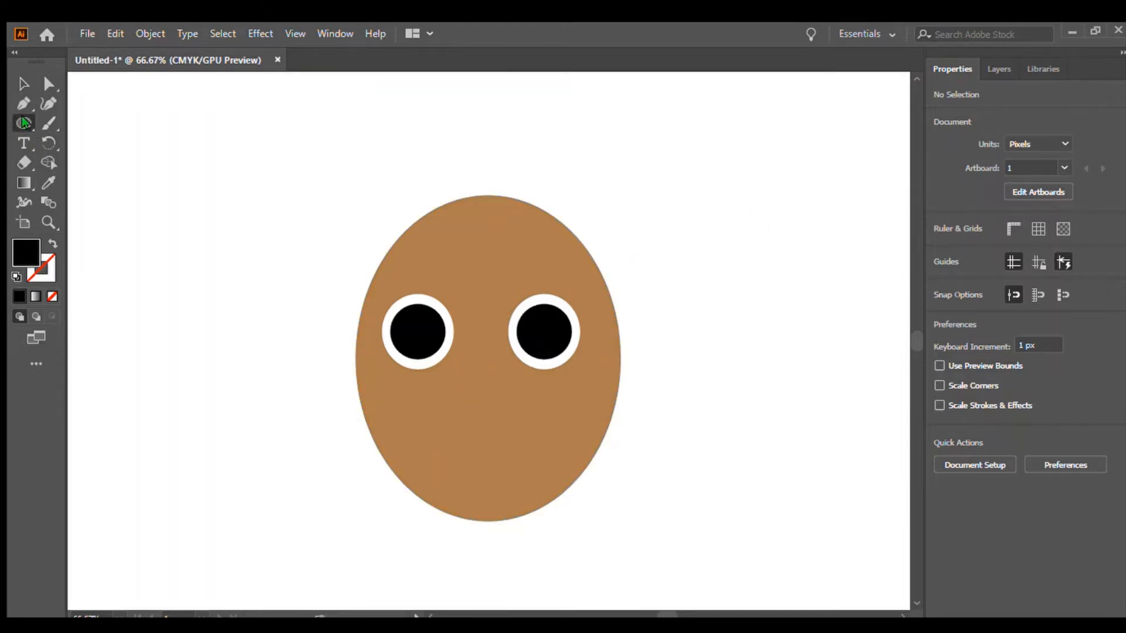
{"action": "left_click", "coordinate": [114, 180]}
{"action": "left_click_drag", "start_coordinate": [227, 129], "coordinate": [316, 88]}
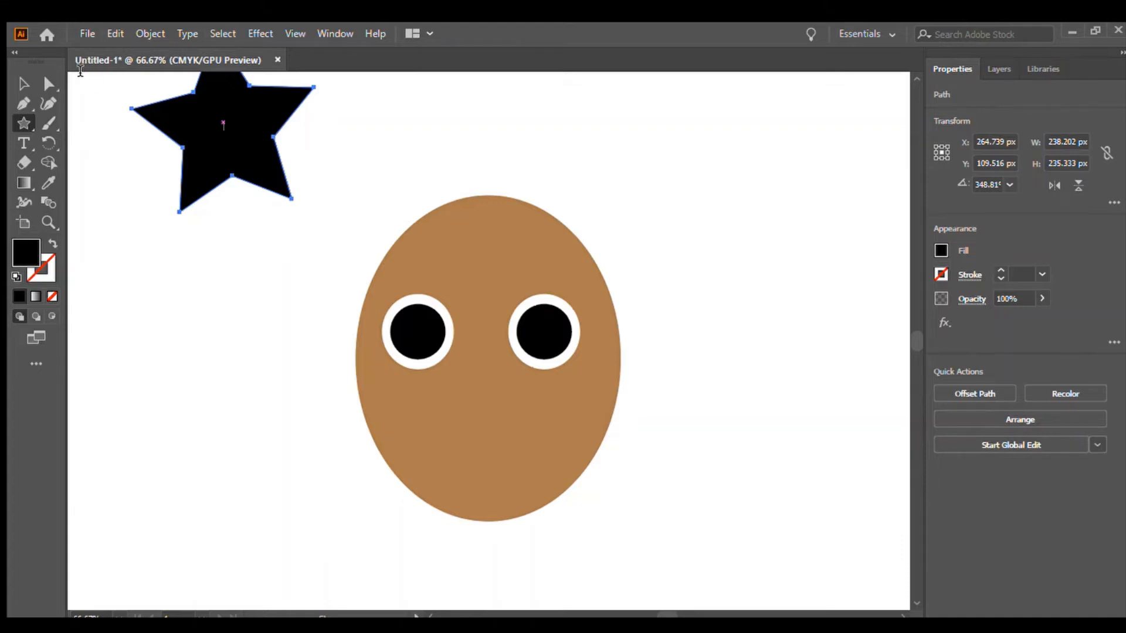
{"action": "left_click", "coordinate": [70, 181]}
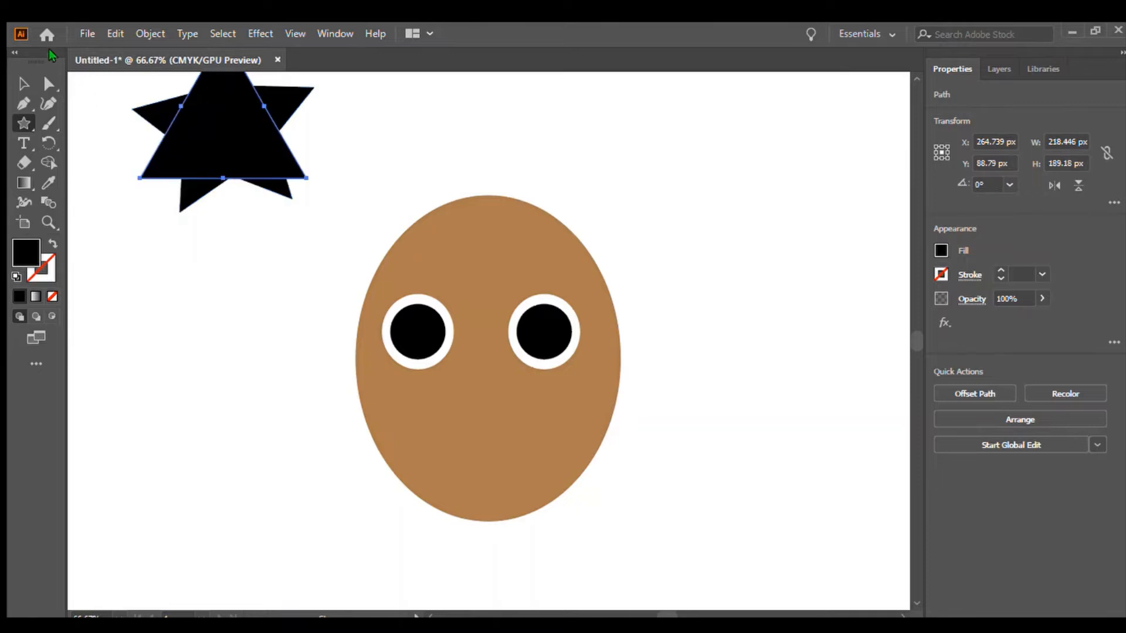
Move the triangle down beside the head and delete the star.
{"action": "left_click", "coordinate": [24, 83]}
{"action": "left_click_drag", "start_coordinate": [176, 126], "coordinate": [160, 362]}
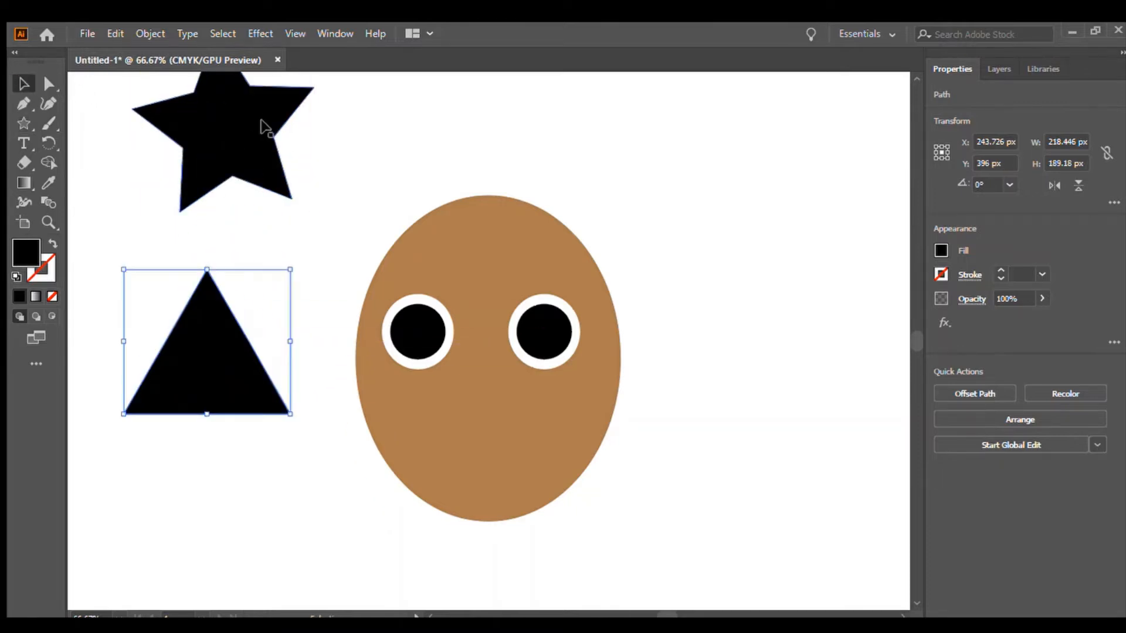
{"action": "left_click", "coordinate": [265, 126]}
{"action": "key", "text": "Delete"}
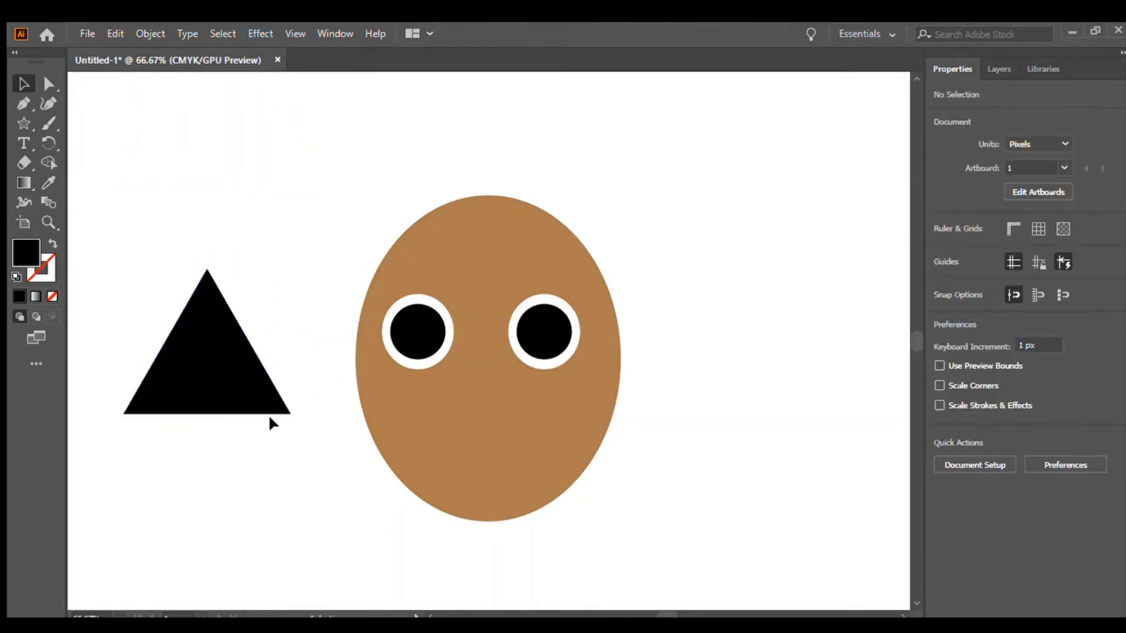
Scale the triangle down to about 122 x 95 px and fill it orange.
{"action": "left_click_drag", "start_coordinate": [281, 409], "coordinate": [210, 341]}
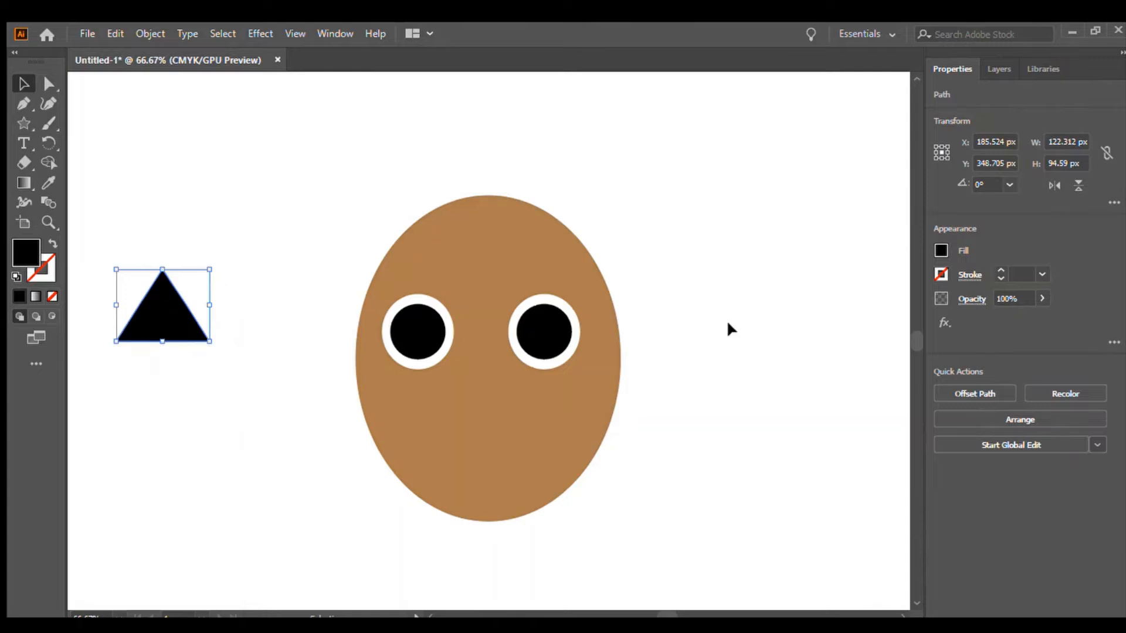
{"action": "left_click", "coordinate": [938, 245]}
{"action": "left_click", "coordinate": [911, 304]}
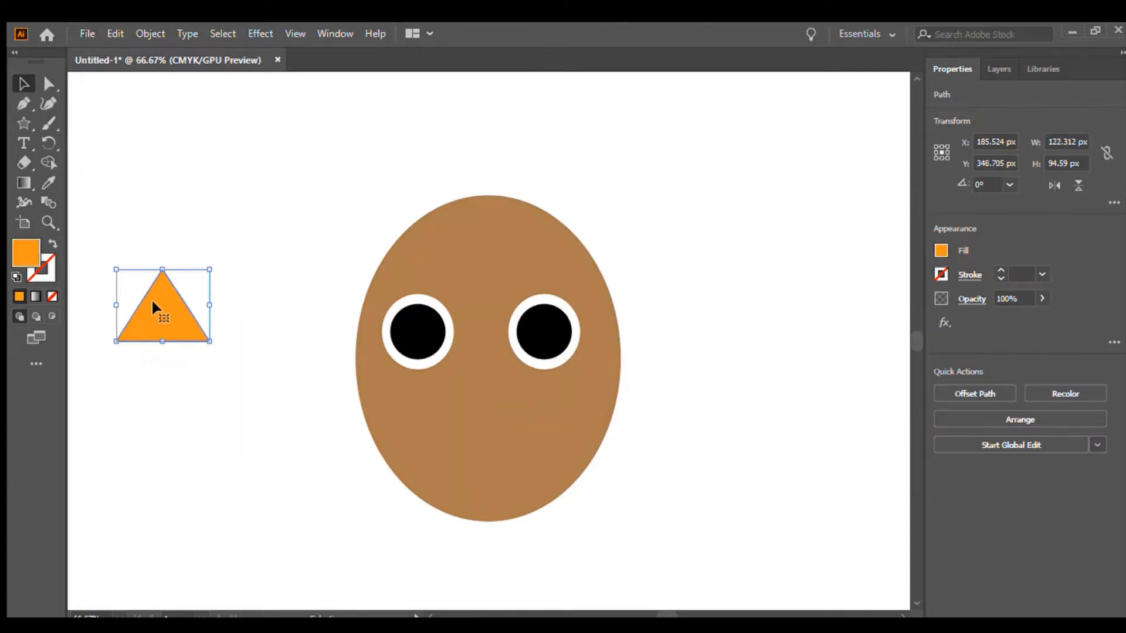
Move the orange triangle between the eyes and rotate it about 180° so it points down as a nose.
{"action": "left_click_drag", "start_coordinate": [151, 302], "coordinate": [470, 378]}
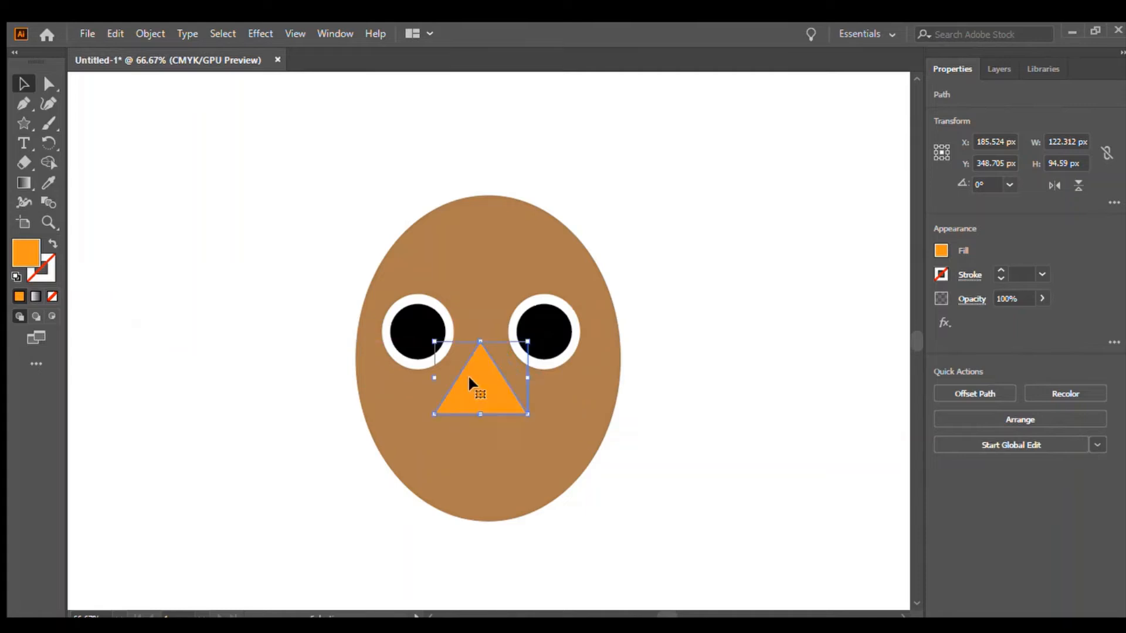
{"action": "left_click", "coordinate": [49, 144]}
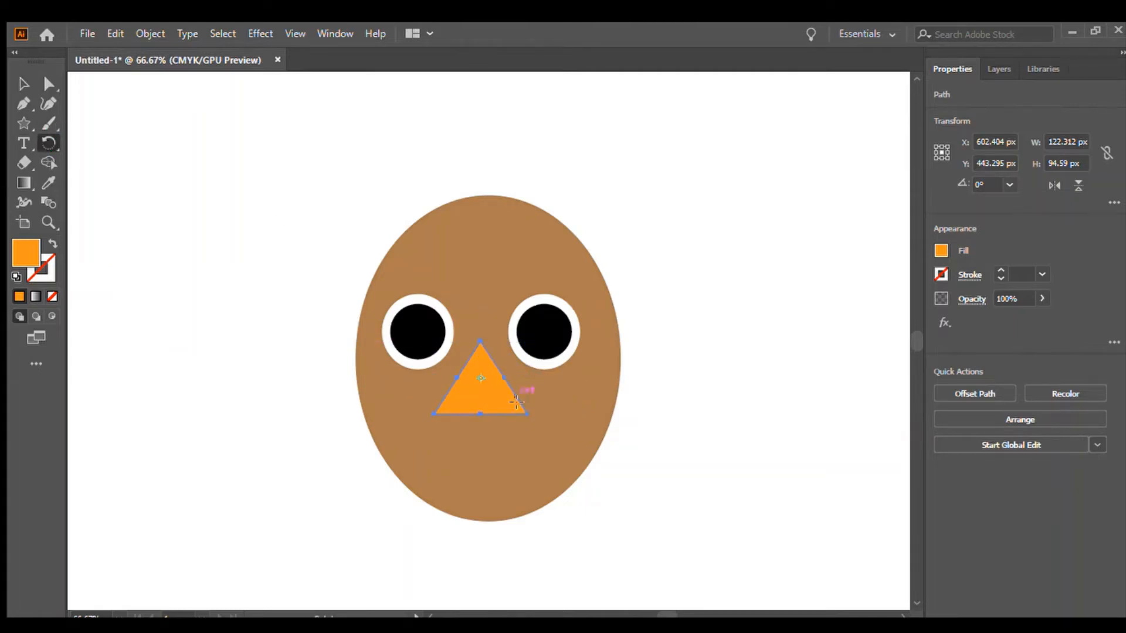
{"action": "left_click_drag", "start_coordinate": [499, 401], "coordinate": [385, 258]}
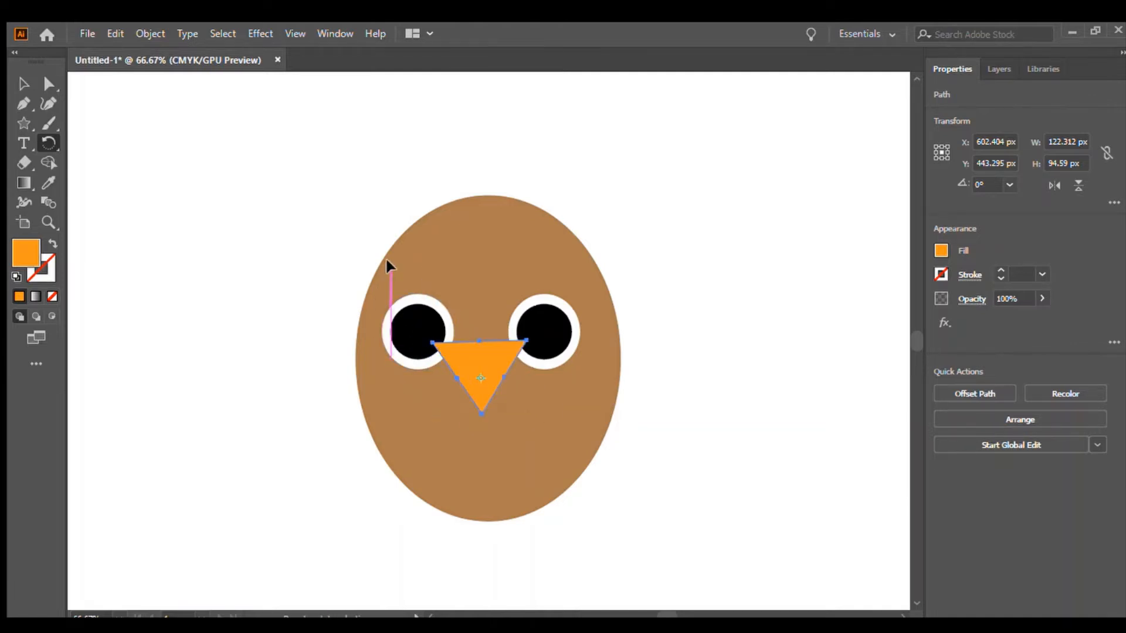
{"action": "left_click", "coordinate": [17, 78]}
{"action": "left_click_drag", "start_coordinate": [441, 353], "coordinate": [473, 382]}
{"action": "left_click", "coordinate": [736, 270]}
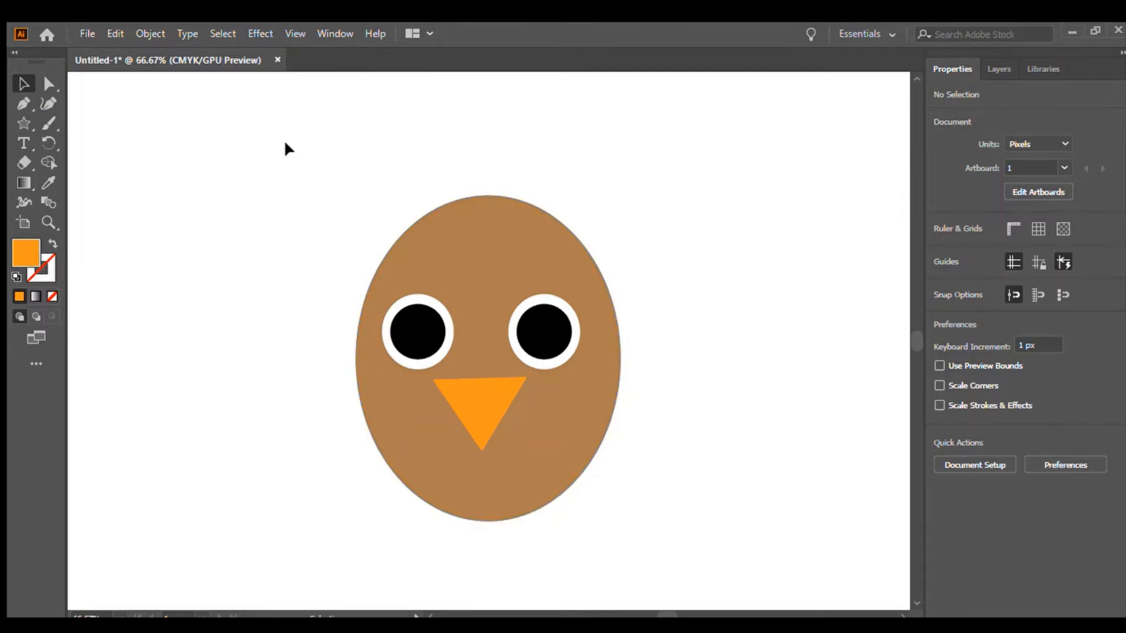
Group all face shapes and reposition the group near the artboard's centre.
{"action": "left_click_drag", "start_coordinate": [294, 171], "coordinate": [705, 547]}
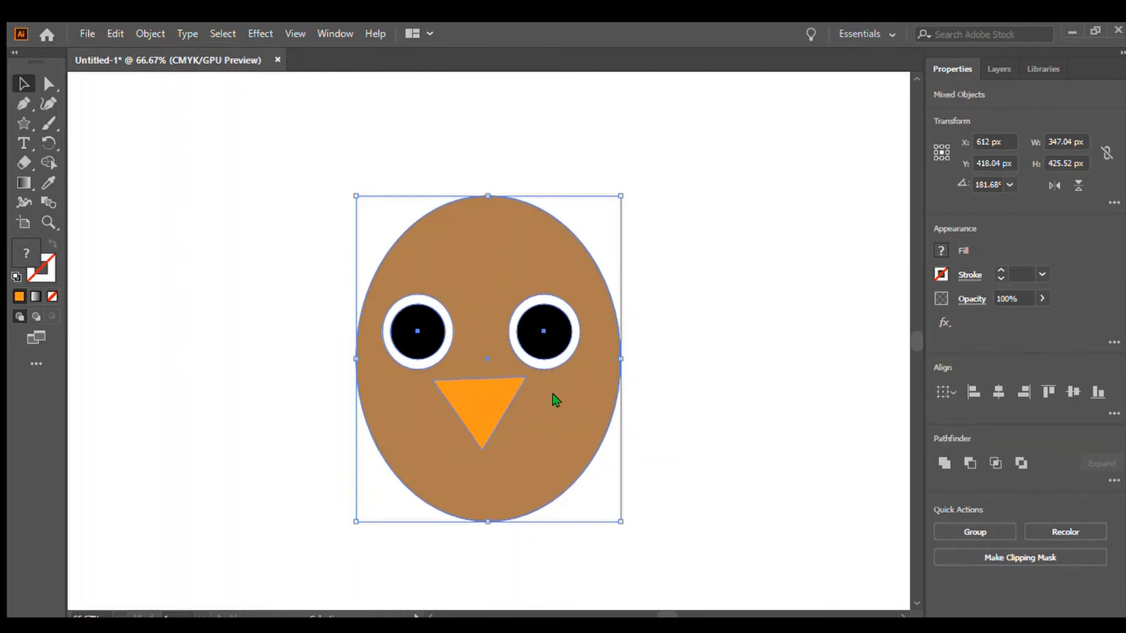
{"action": "key", "text": "ctrl+g"}
{"action": "left_click", "coordinate": [824, 352]}
{"action": "left_click_drag", "start_coordinate": [509, 494], "coordinate": [280, 422]}
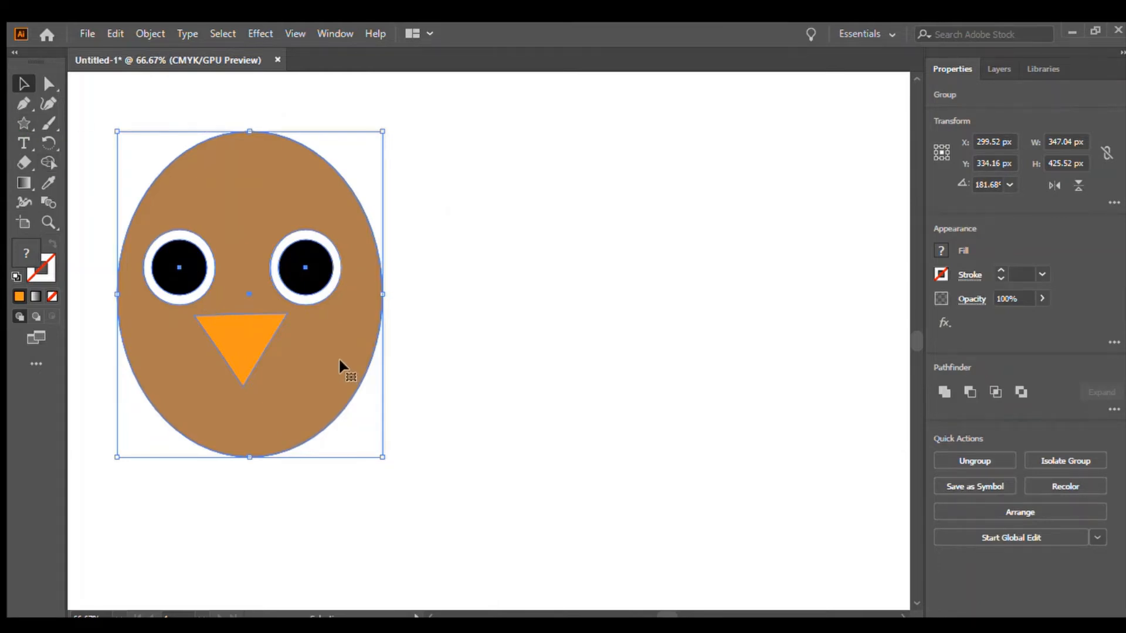
{"action": "left_click_drag", "start_coordinate": [340, 360], "coordinate": [620, 380]}
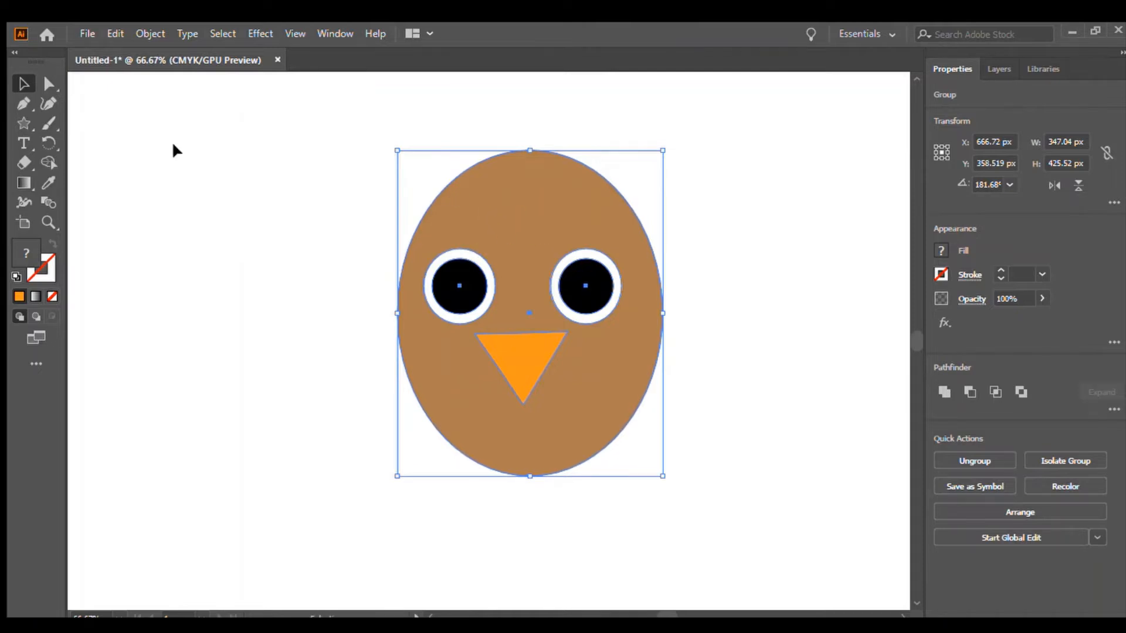
{"action": "left_click", "coordinate": [90, 156]}
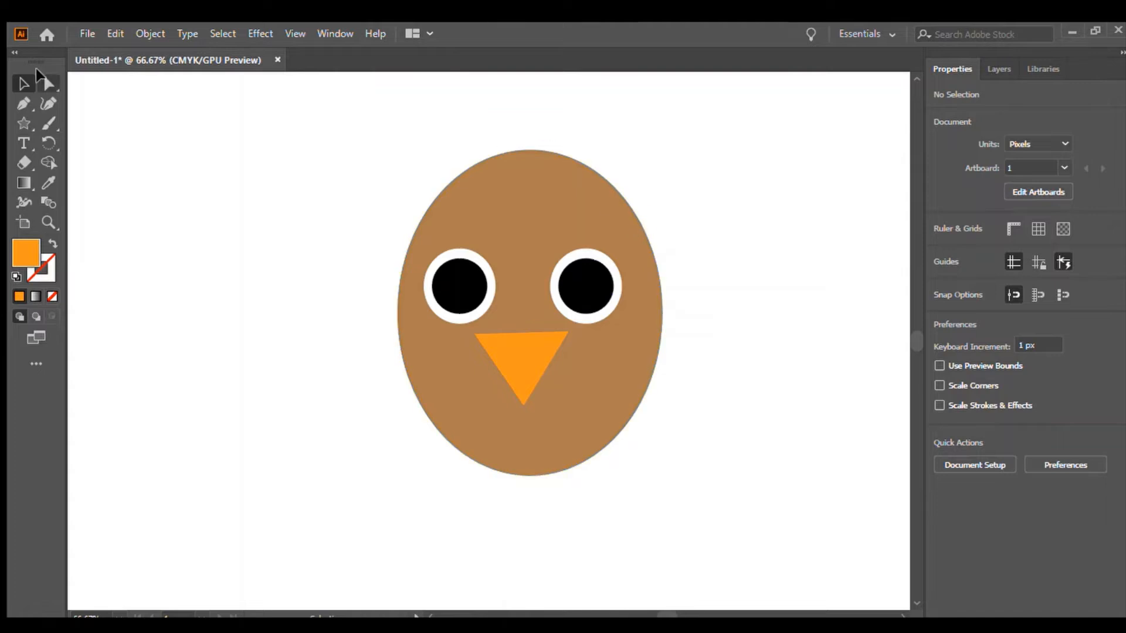
Paint an orange muzzle outline below the nose with the Paintbrush, then undo it.
{"action": "left_click", "coordinate": [47, 125]}
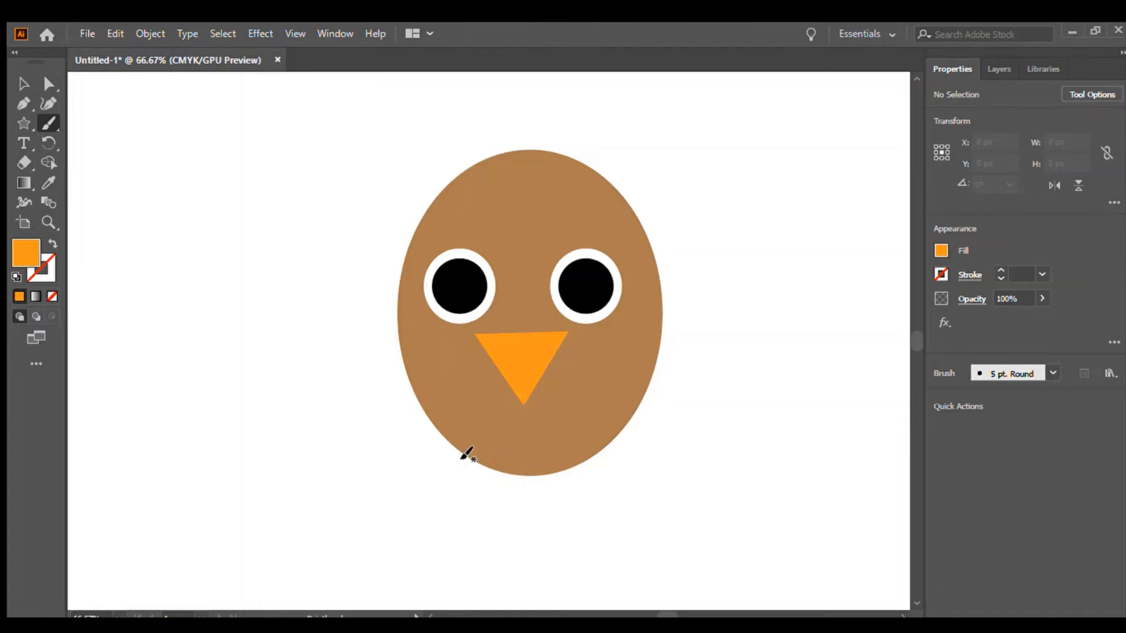
{"action": "mouse_move", "coordinate": [462, 457]}
{"action": "left_mouse_down"}
{"action": "mouse_move", "coordinate": [477, 402]}
{"action": "mouse_move", "coordinate": [550, 393]}
{"action": "mouse_move", "coordinate": [568, 410]}
{"action": "mouse_move", "coordinate": [572, 469]}
{"action": "left_mouse_up"}
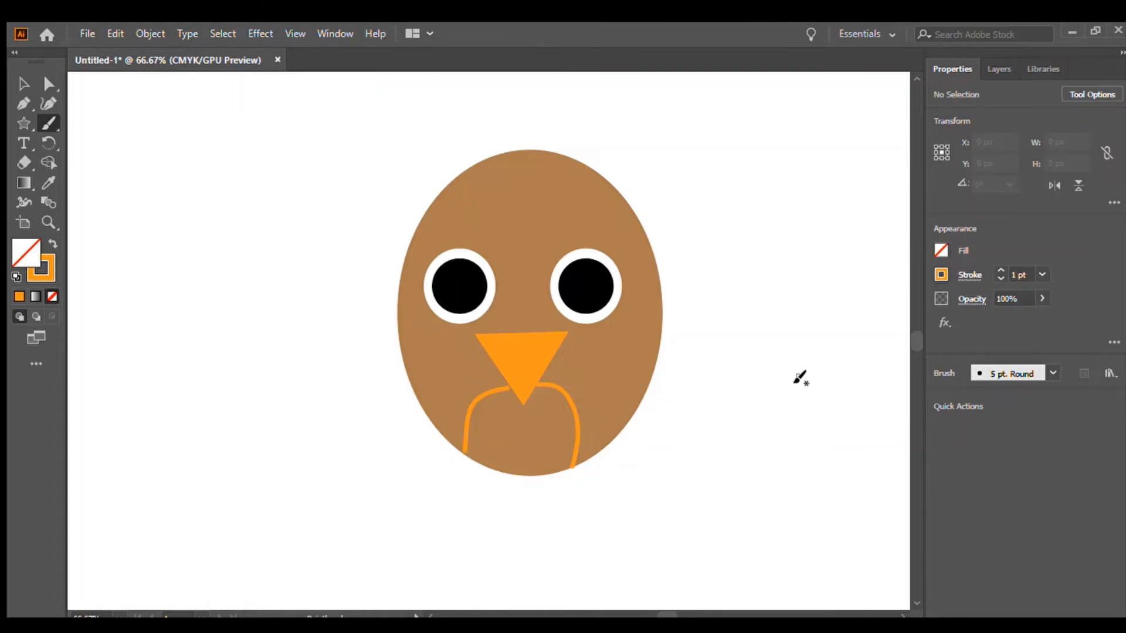
{"action": "key", "text": "ctrl+z"}
{"action": "key", "text": "ctrl+z"}
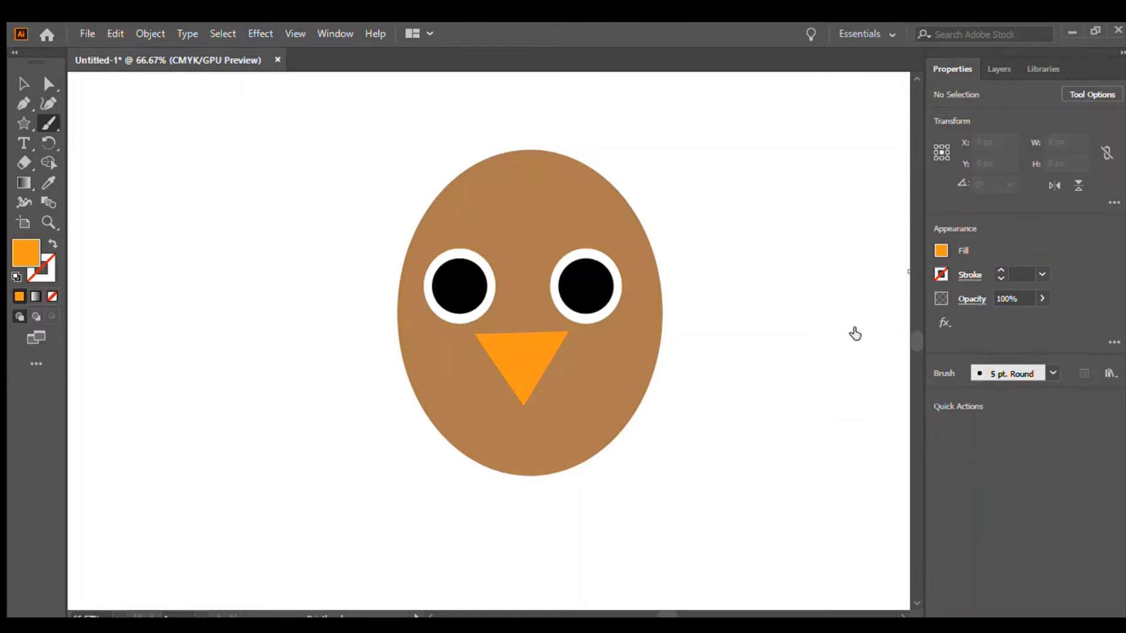
Switch to dark brown and paint a closed muzzle outline below the nose with the Paintbrush.
{"action": "left_click", "coordinate": [876, 334]}
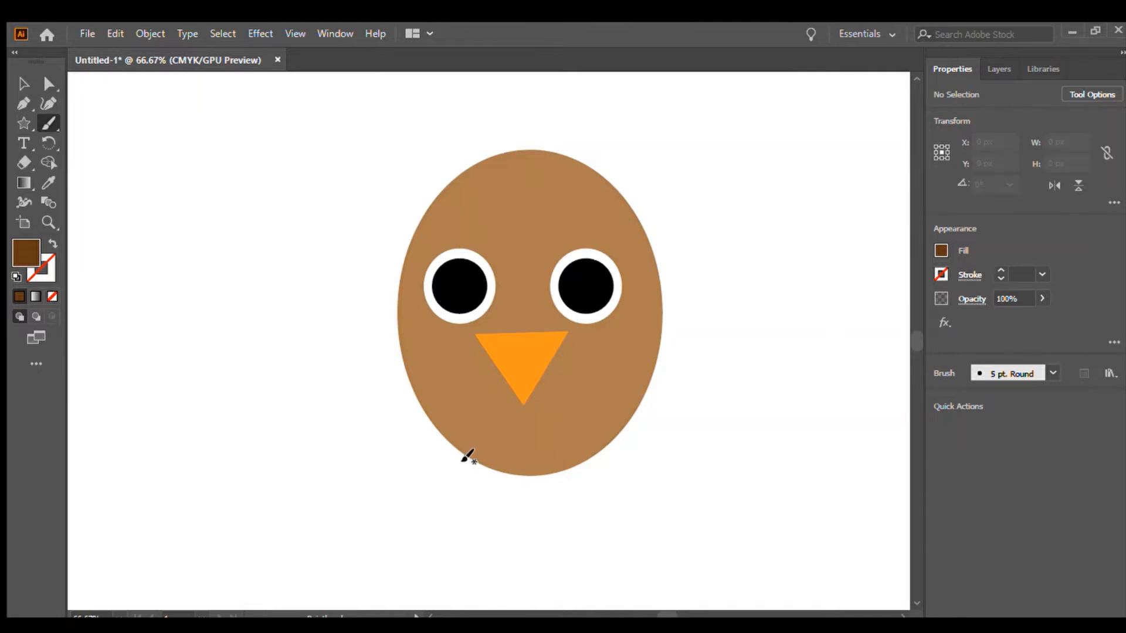
{"action": "mouse_move", "coordinate": [466, 453]}
{"action": "left_mouse_down"}
{"action": "mouse_move", "coordinate": [498, 403]}
{"action": "mouse_move", "coordinate": [548, 400]}
{"action": "mouse_move", "coordinate": [564, 414]}
{"action": "mouse_move", "coordinate": [567, 472]}
{"action": "left_mouse_up"}
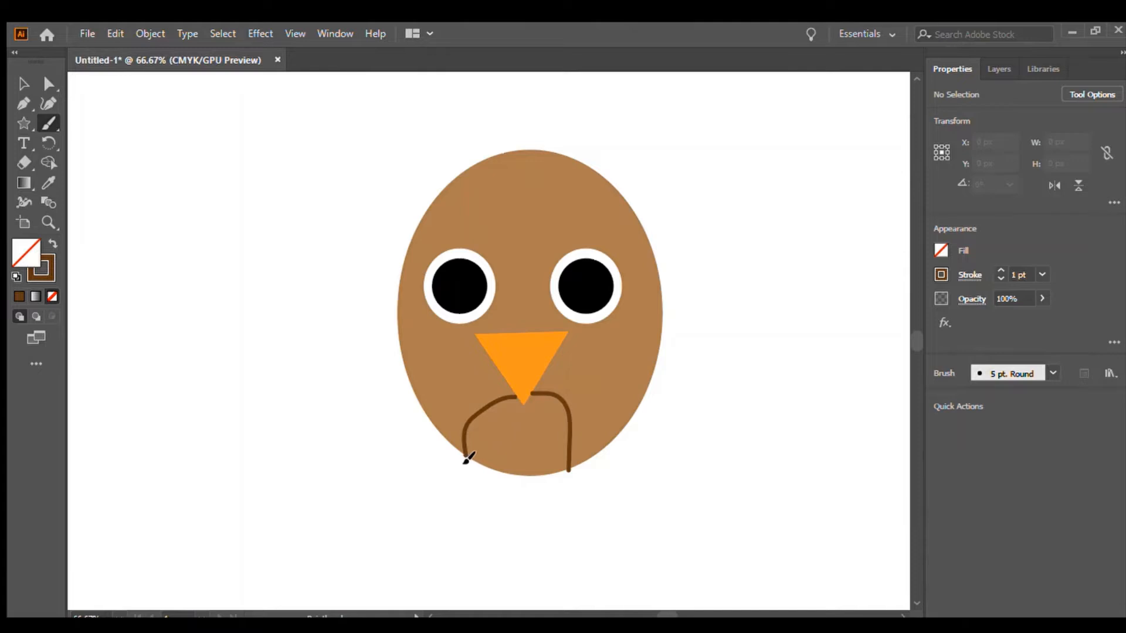
{"action": "left_click_drag", "start_coordinate": [475, 466], "coordinate": [488, 471]}
{"action": "left_click_drag", "start_coordinate": [540, 476], "coordinate": [557, 473]}
Raise the brush stroke weight to 8 pt and paint strokes inside the muzzle.
{"action": "left_click", "coordinate": [999, 270]}
{"action": "left_click", "coordinate": [999, 270]}
{"action": "left_click", "coordinate": [1000, 270]}
{"action": "left_click", "coordinate": [1000, 270]}
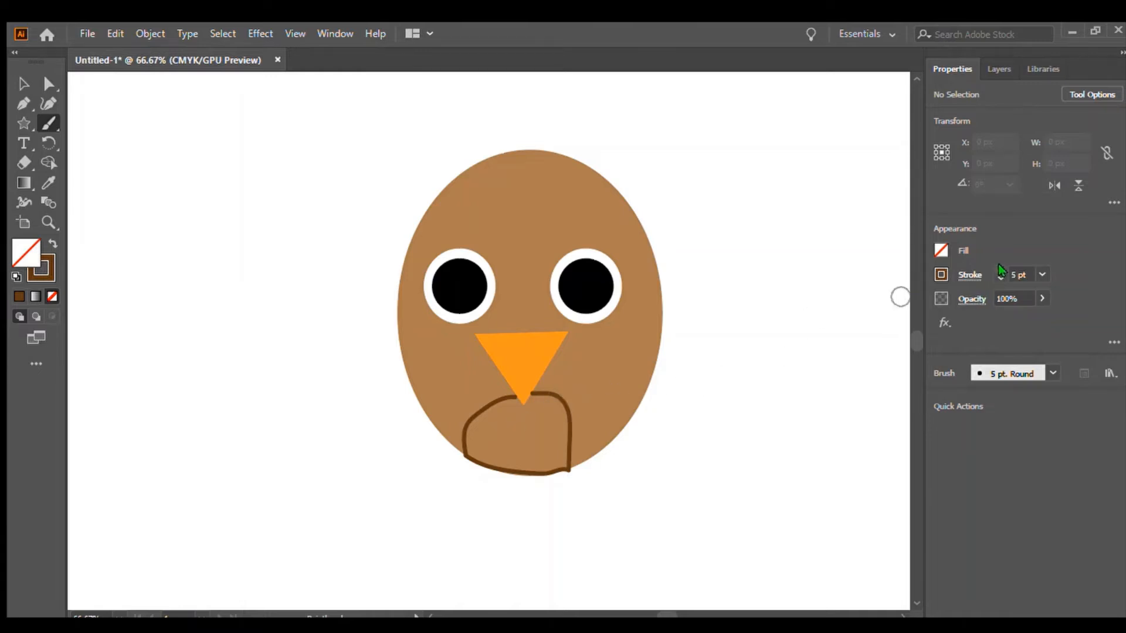
{"action": "left_click", "coordinate": [1000, 270]}
{"action": "left_click", "coordinate": [1000, 271]}
{"action": "mouse_move", "coordinate": [472, 453]}
{"action": "left_mouse_down"}
{"action": "mouse_move", "coordinate": [515, 411]}
{"action": "mouse_move", "coordinate": [505, 411]}
{"action": "mouse_move", "coordinate": [494, 421]}
{"action": "mouse_move", "coordinate": [530, 426]}
{"action": "left_mouse_up"}
{"action": "left_click_drag", "start_coordinate": [531, 423], "coordinate": [535, 426]}
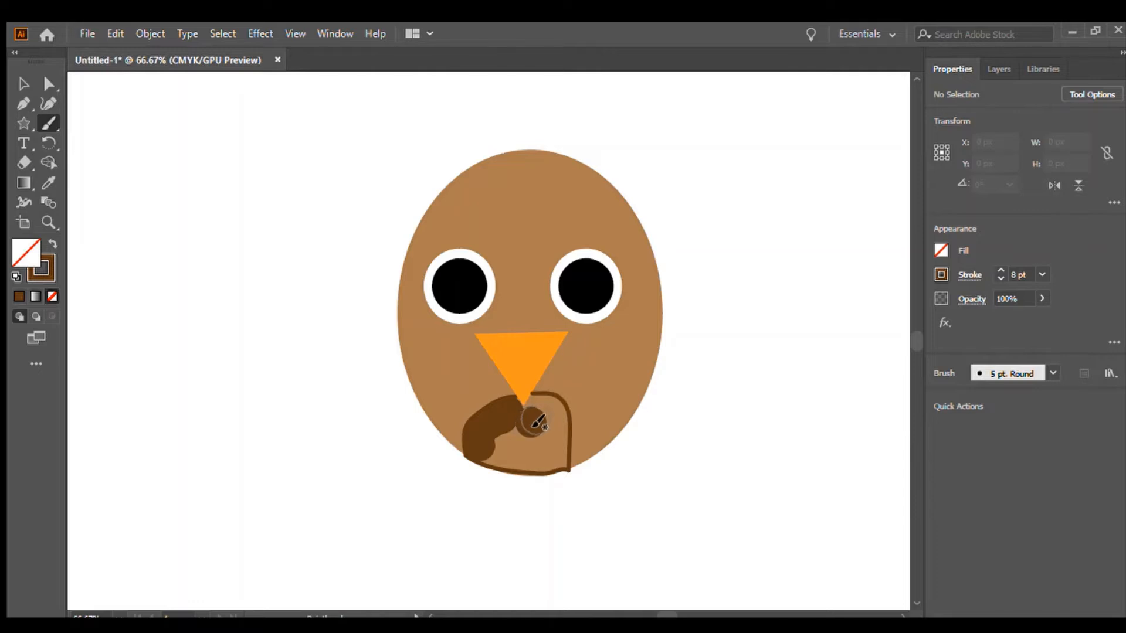
Set the stroke weight to 4 pt and paint over the rest of the muzzle to fill it dark brown.
{"action": "left_click", "coordinate": [999, 275]}
{"action": "left_click", "coordinate": [999, 276]}
{"action": "left_click", "coordinate": [999, 275]}
{"action": "left_click", "coordinate": [999, 276]}
{"action": "left_click", "coordinate": [999, 276]}
{"action": "left_click", "coordinate": [999, 276]}
{"action": "left_click", "coordinate": [999, 276]}
{"action": "left_click", "coordinate": [999, 270]}
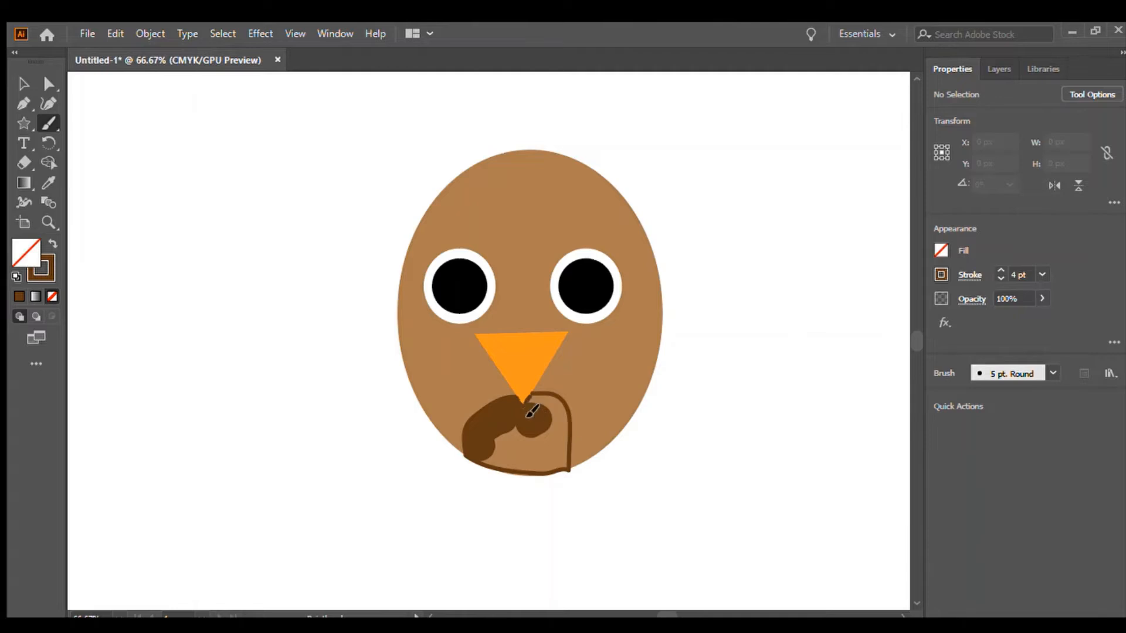
{"action": "mouse_move", "coordinate": [531, 413]}
{"action": "left_mouse_down"}
{"action": "mouse_move", "coordinate": [480, 464]}
{"action": "mouse_move", "coordinate": [555, 469]}
{"action": "mouse_move", "coordinate": [547, 407]}
{"action": "mouse_move", "coordinate": [537, 406]}
{"action": "mouse_move", "coordinate": [531, 422]}
{"action": "mouse_move", "coordinate": [550, 410]}
{"action": "mouse_move", "coordinate": [528, 454]}
{"action": "mouse_move", "coordinate": [503, 441]}
{"action": "mouse_move", "coordinate": [500, 466]}
{"action": "mouse_move", "coordinate": [523, 437]}
{"action": "mouse_move", "coordinate": [518, 459]}
{"action": "mouse_move", "coordinate": [540, 447]}
{"action": "left_mouse_up"}
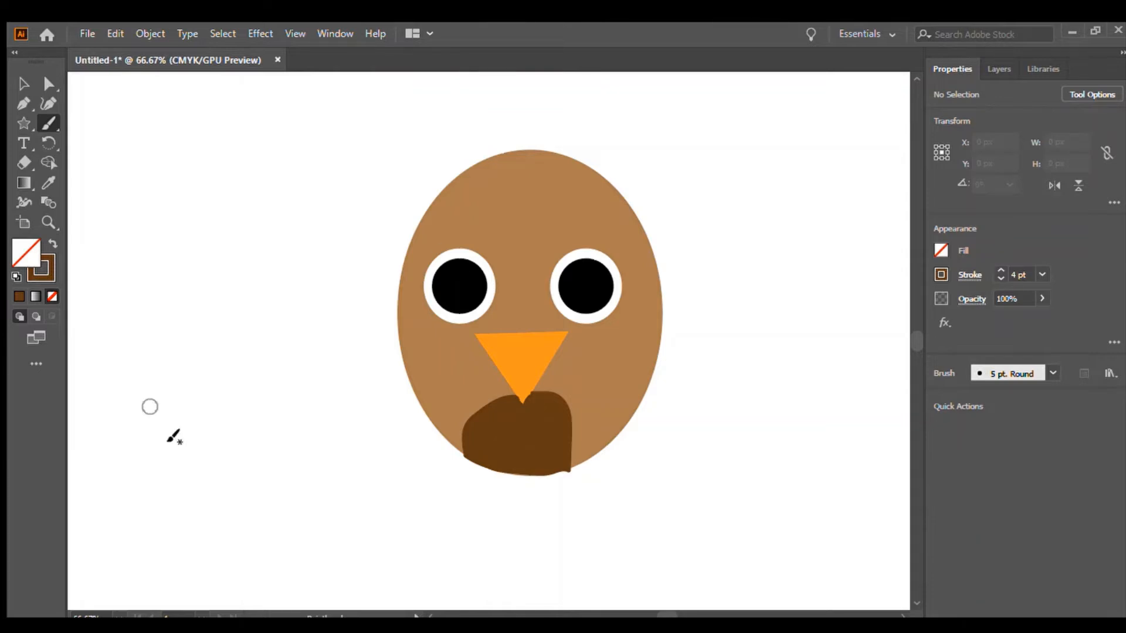
Switch the Paintbrush stroke to black at 2 pt and paint small curved marks across the brown muzzle.
{"action": "left_click", "coordinate": [14, 86]}
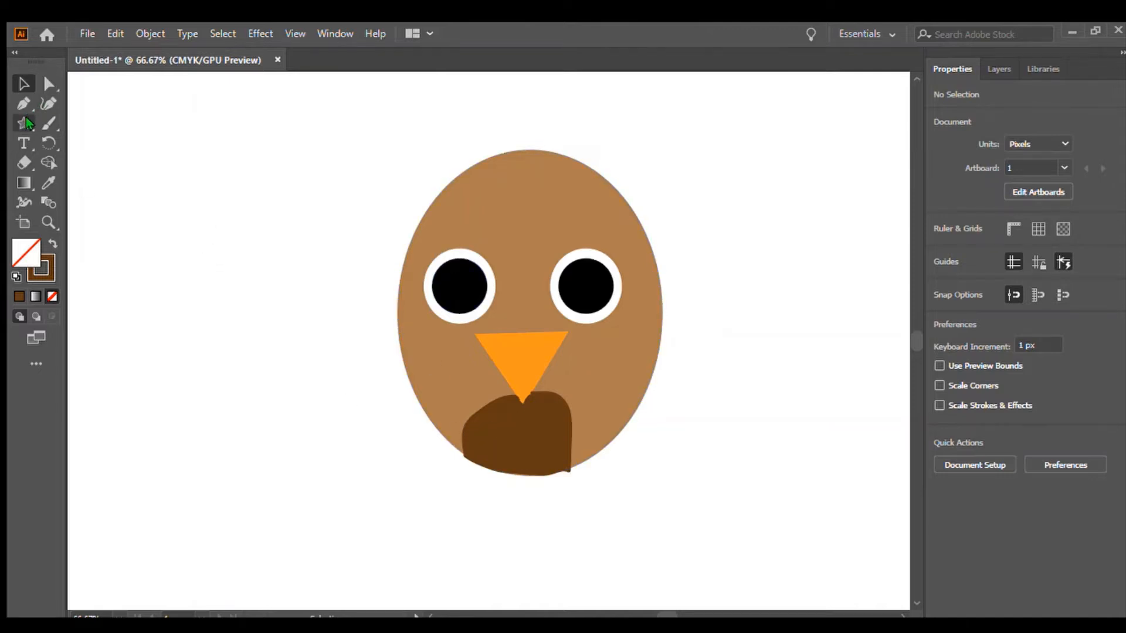
{"action": "left_click", "coordinate": [49, 123]}
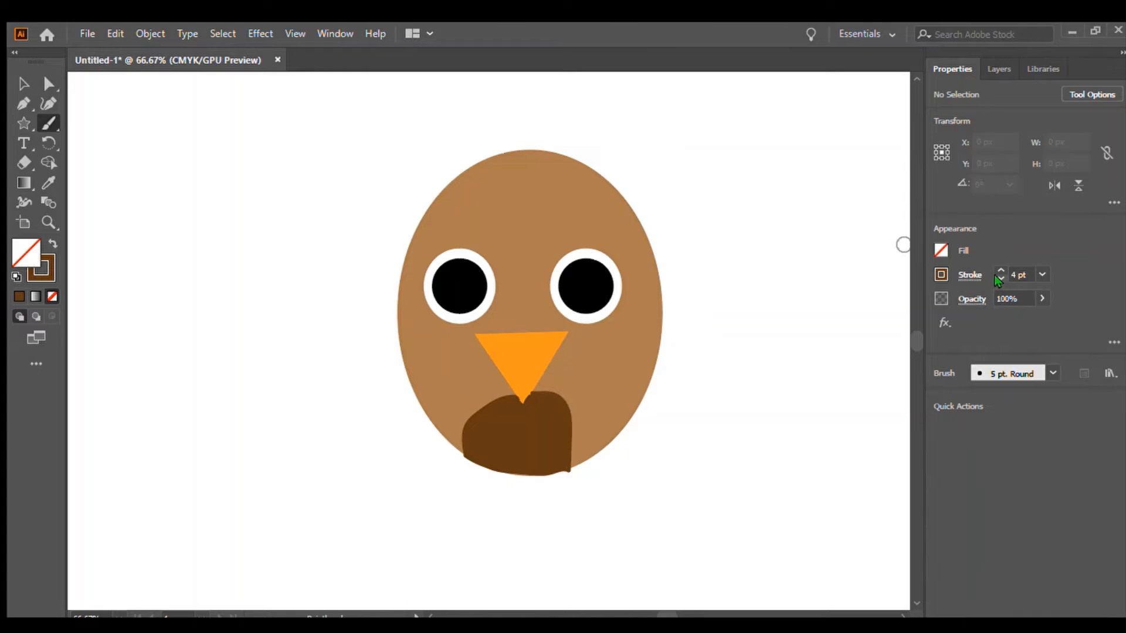
{"action": "left_click", "coordinate": [995, 276]}
{"action": "left_click", "coordinate": [994, 276]}
{"action": "left_click", "coordinate": [995, 276]}
{"action": "left_click", "coordinate": [999, 269]}
{"action": "left_click", "coordinate": [939, 274]}
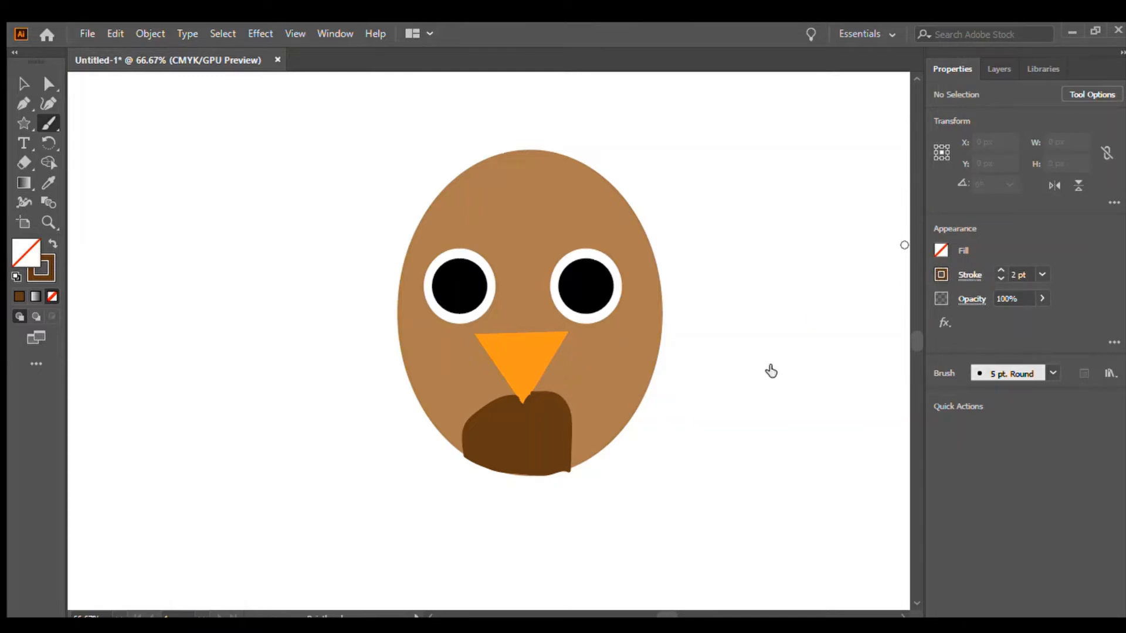
{"action": "left_click", "coordinate": [822, 332]}
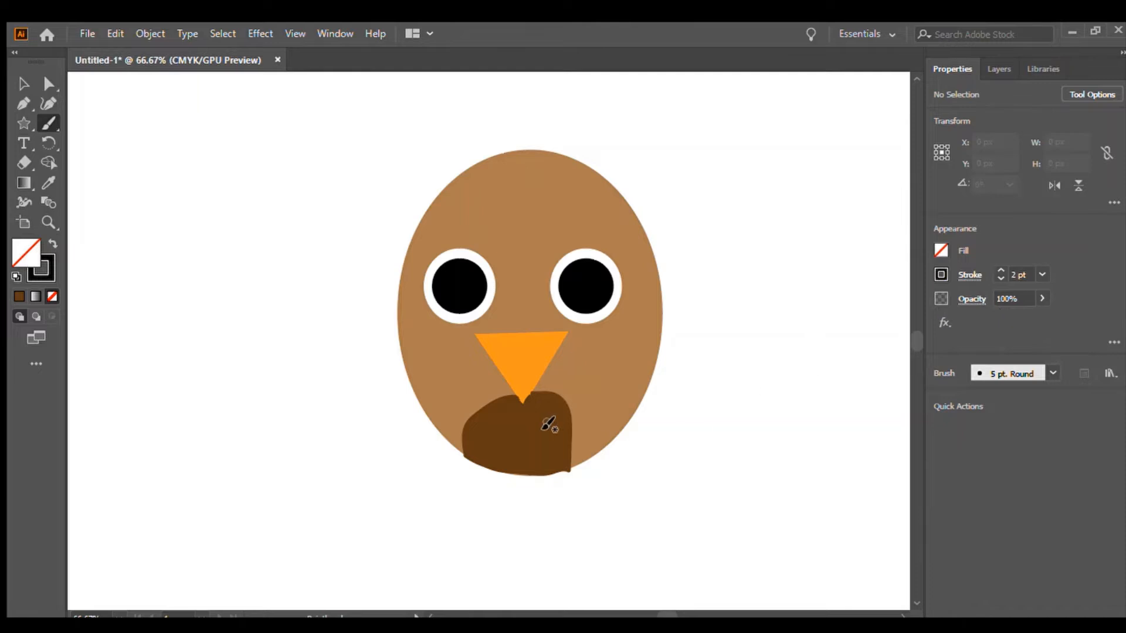
{"action": "left_click_drag", "start_coordinate": [476, 428], "coordinate": [559, 414]}
{"action": "left_click_drag", "start_coordinate": [506, 442], "coordinate": [560, 439]}
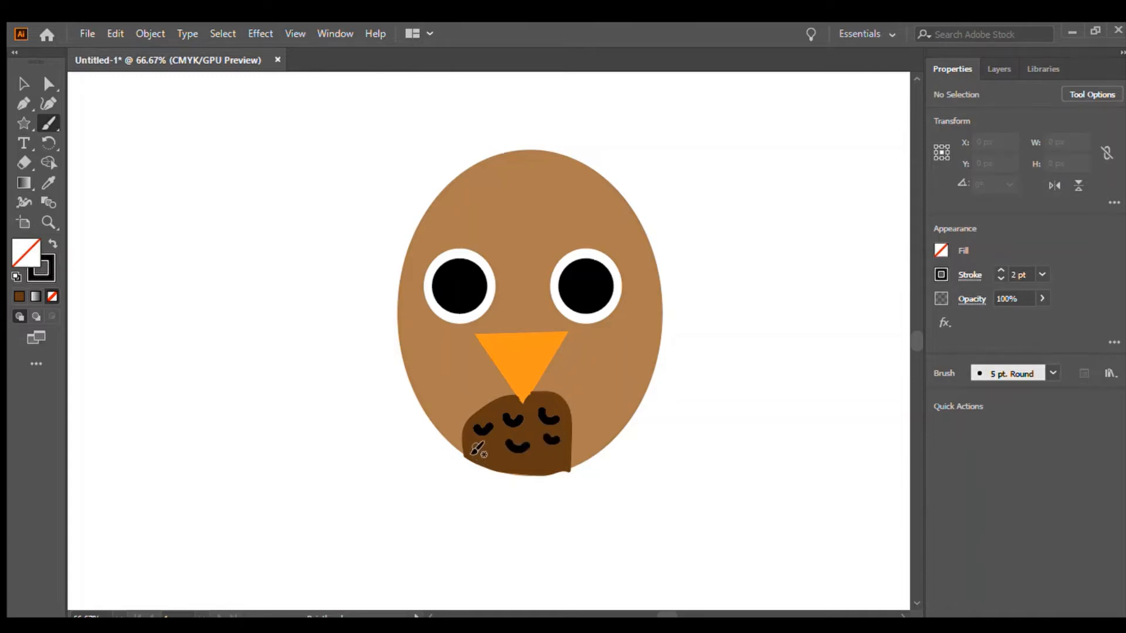
{"action": "mouse_move", "coordinate": [475, 448]}
{"action": "left_mouse_down"}
{"action": "mouse_move", "coordinate": [480, 457]}
{"action": "mouse_move", "coordinate": [492, 444]}
{"action": "left_mouse_up"}
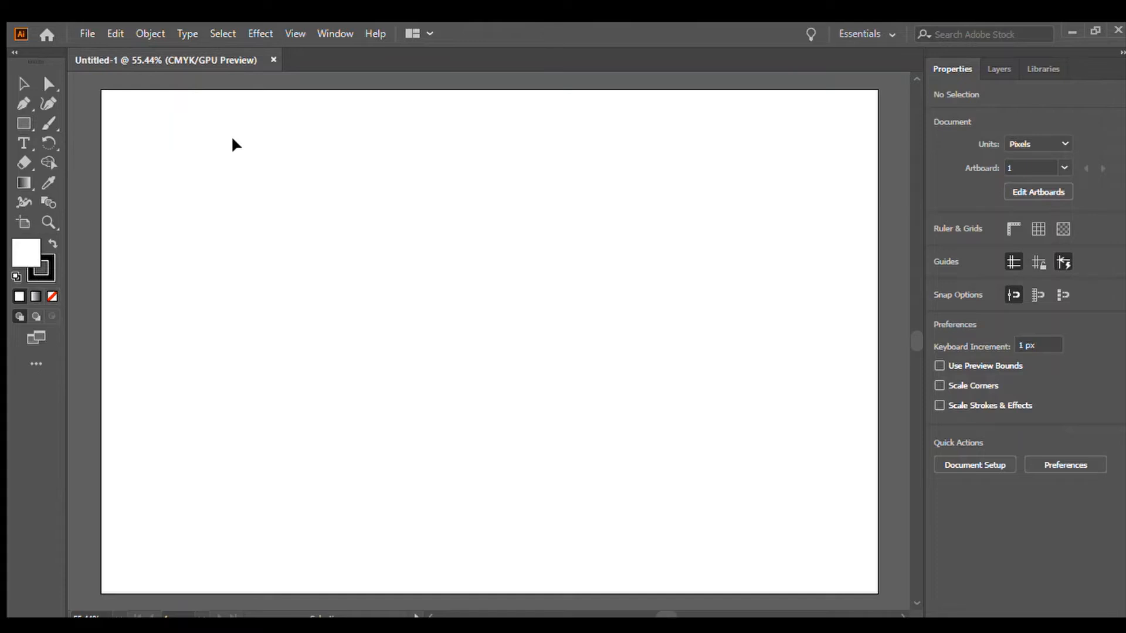
Draw a rectangle on the new blank artboard with the Rectangle tool and delete it.
{"action": "left_click", "coordinate": [22, 124]}
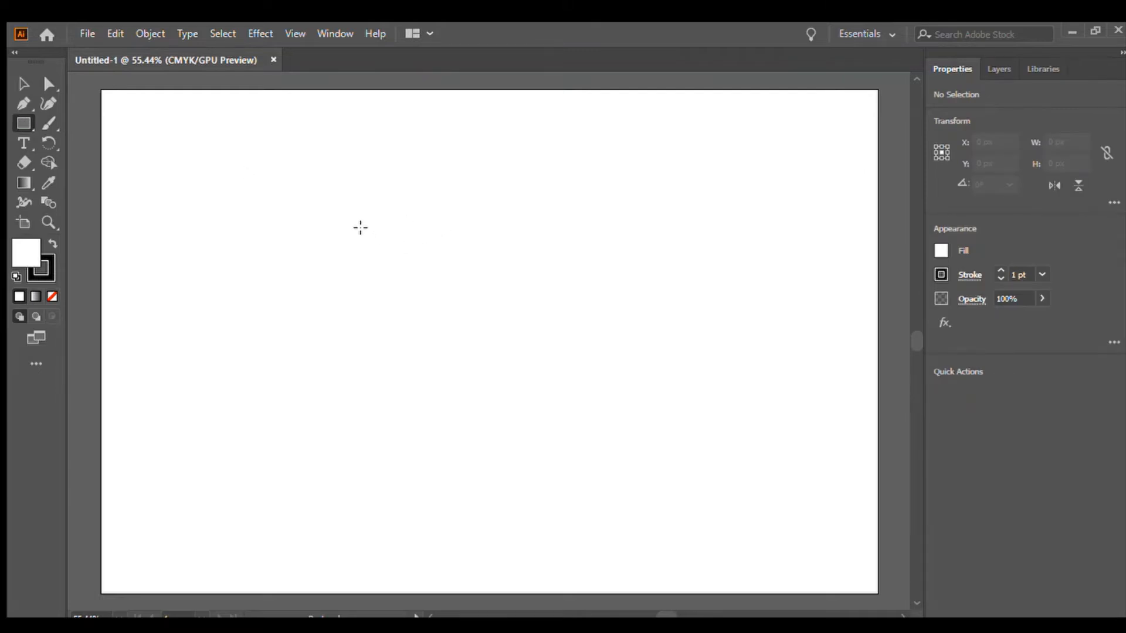
{"action": "left_click_drag", "start_coordinate": [361, 230], "coordinate": [761, 383]}
{"action": "key", "text": "Delete"}
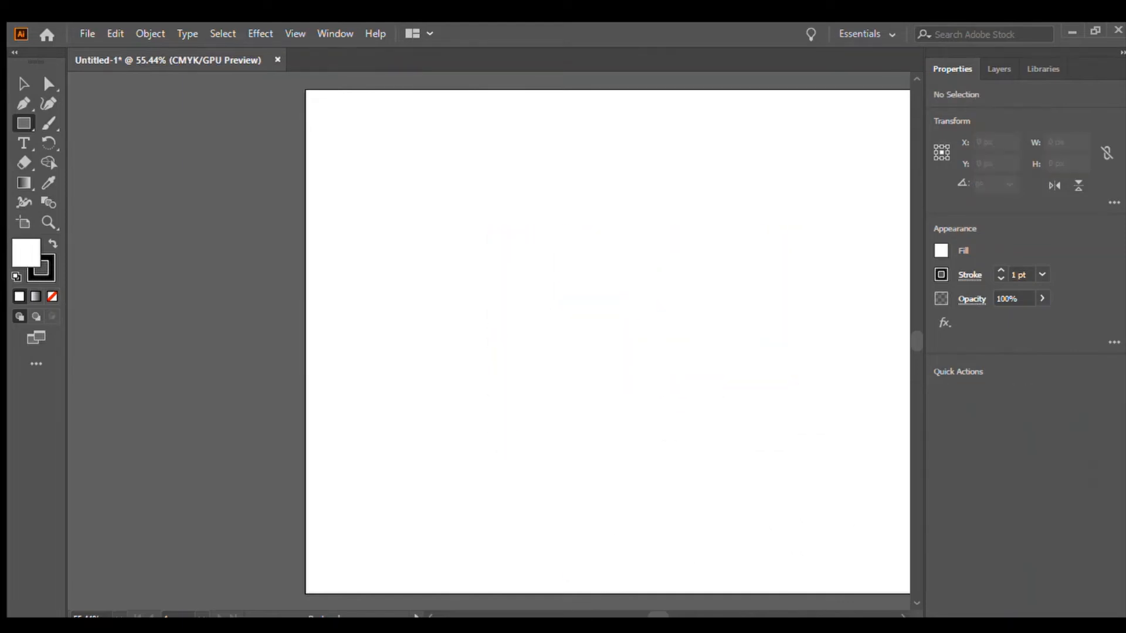
Draw a narrow vertical ellipse with the Ellipse tool, then select it and delete it.
{"action": "left_click_drag", "start_coordinate": [648, 615], "coordinate": [656, 615]}
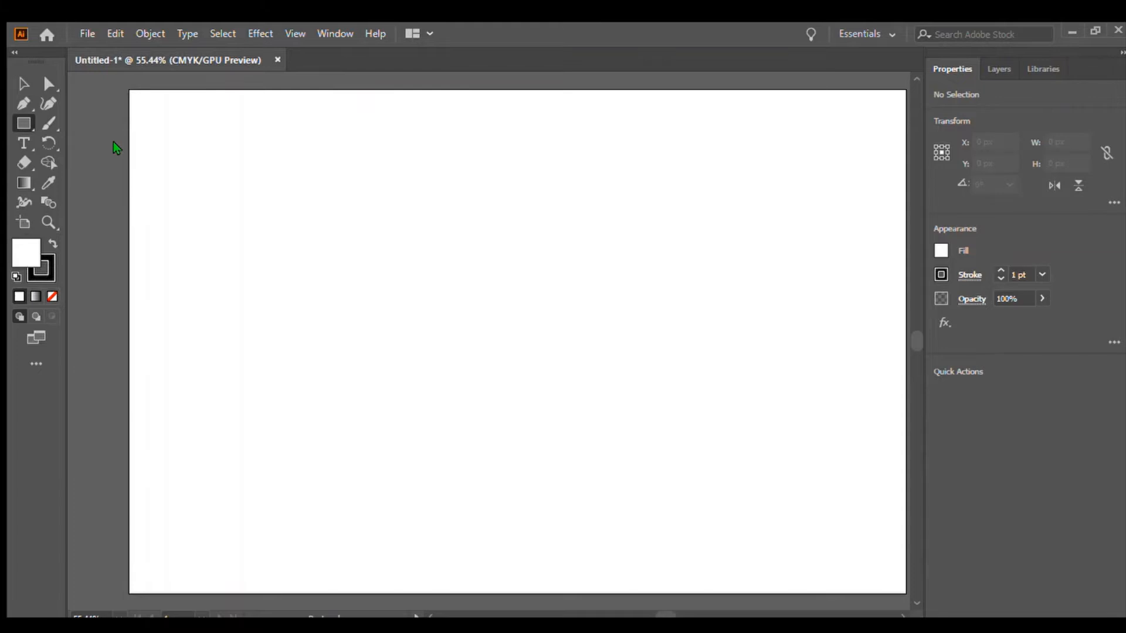
{"action": "key", "text": "l"}
{"action": "left_click_drag", "start_coordinate": [404, 237], "coordinate": [592, 244]}
{"action": "mouse_move", "coordinate": [592, 244]}
{"action": "left_mouse_down"}
{"action": "mouse_move", "coordinate": [557, 295]}
{"action": "mouse_move", "coordinate": [427, 401]}
{"action": "mouse_move", "coordinate": [718, 439]}
{"action": "left_mouse_up"}
{"action": "mouse_move", "coordinate": [718, 440]}
{"action": "left_mouse_down"}
{"action": "mouse_move", "coordinate": [548, 305]}
{"action": "mouse_move", "coordinate": [550, 236]}
{"action": "left_mouse_up"}
{"action": "left_click_drag", "start_coordinate": [551, 235], "coordinate": [720, 419]}
{"action": "key", "text": "Delete"}
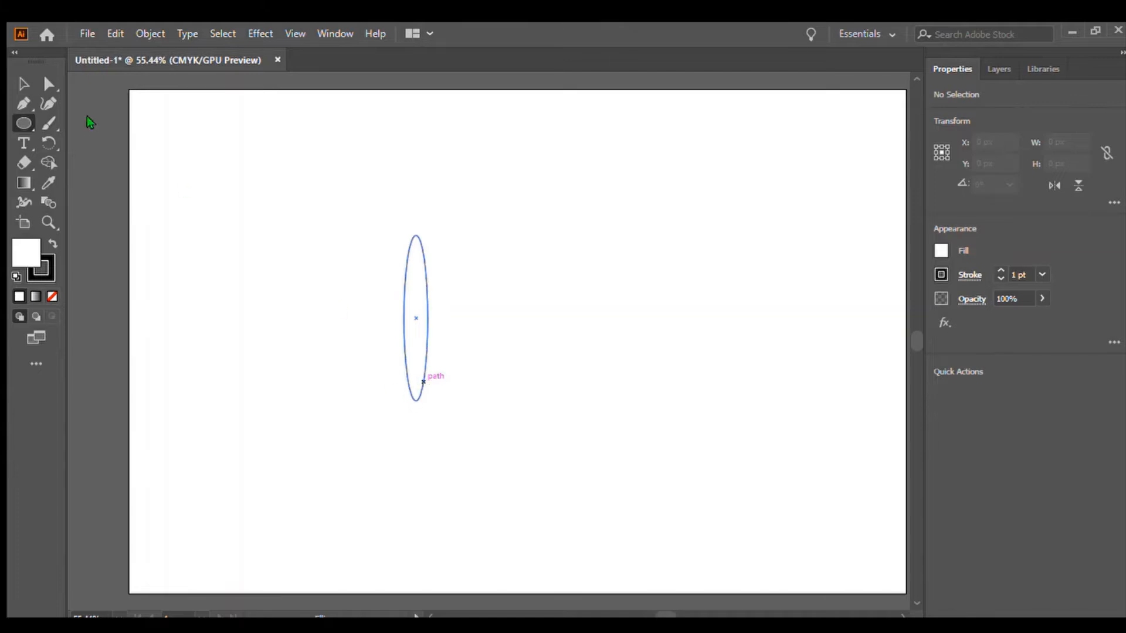
{"action": "left_click", "coordinate": [23, 84]}
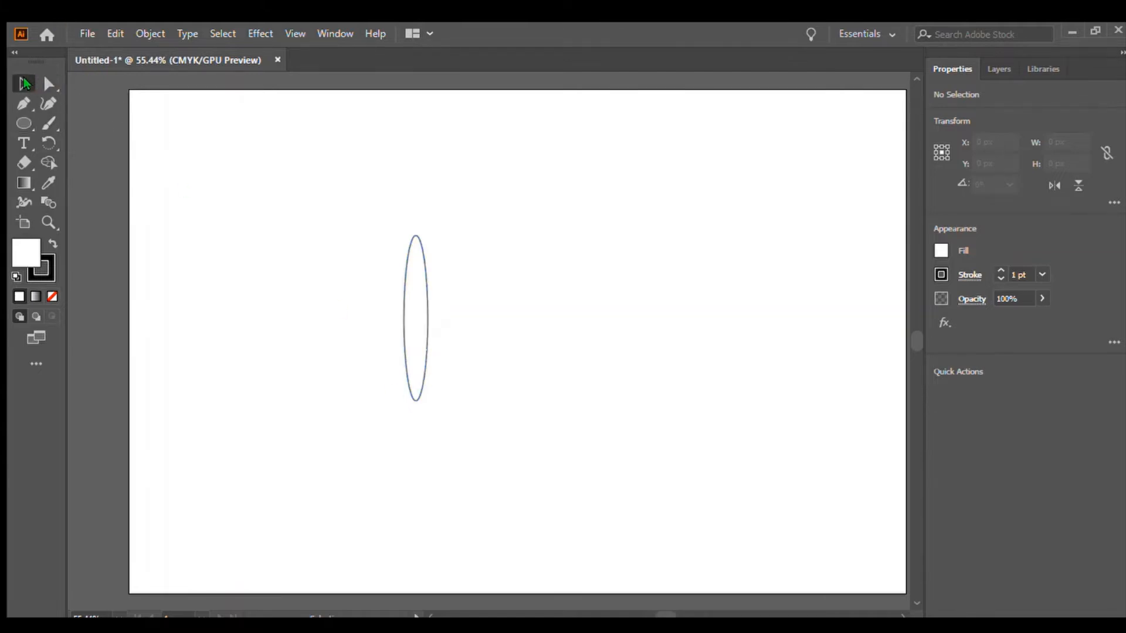
{"action": "left_click", "coordinate": [409, 367]}
{"action": "key", "text": "Delete"}
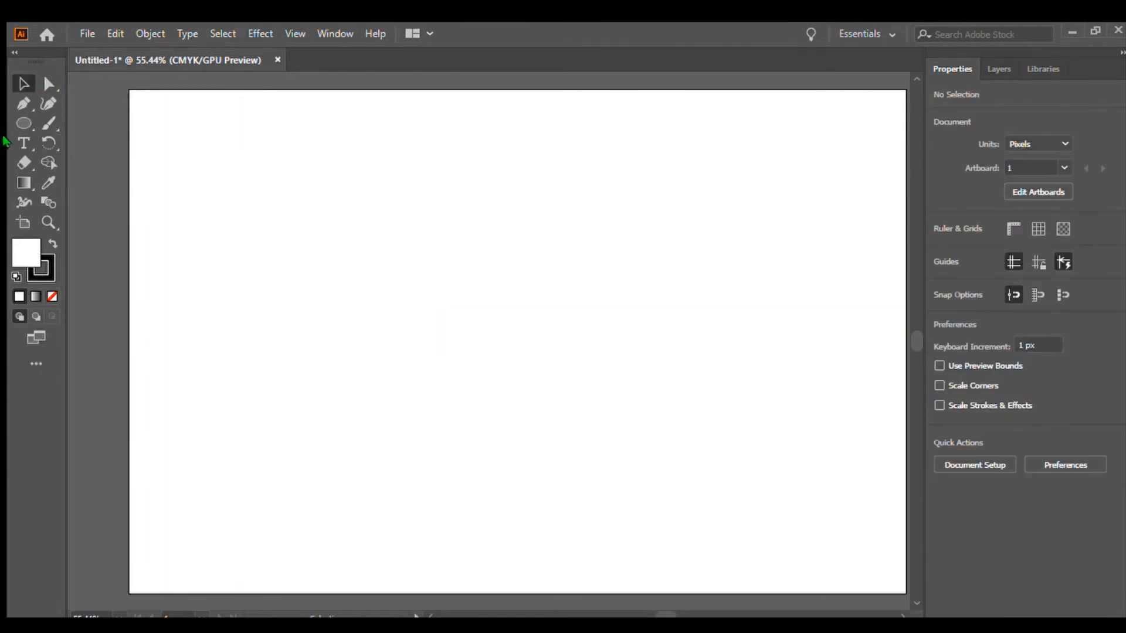
Create a 100 px hexagon with the Polygon tool, move it to the middle and delete it, then draw and delete a larger one.
{"action": "left_click", "coordinate": [23, 122]}
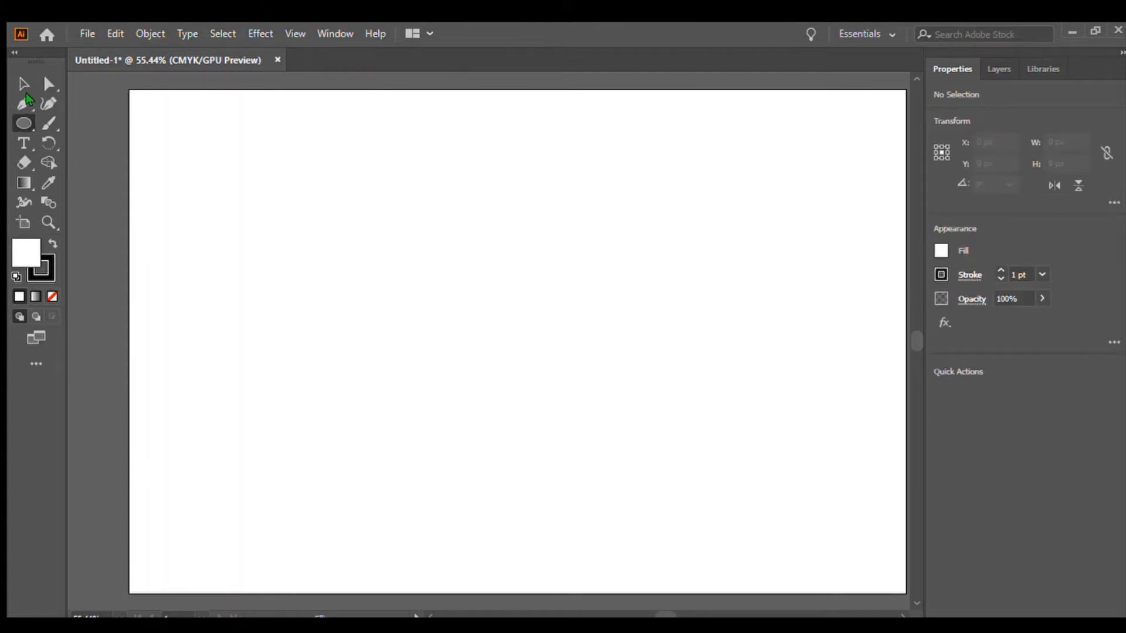
{"action": "left_click", "coordinate": [115, 160]}
{"action": "left_click", "coordinate": [73, 146]}
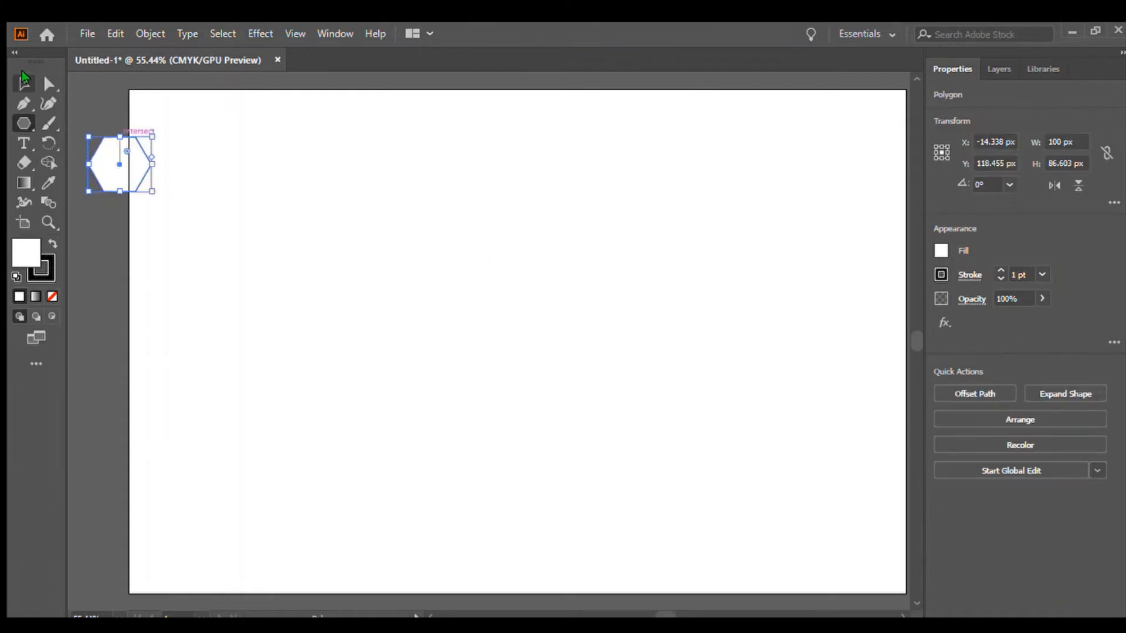
{"action": "left_click", "coordinate": [23, 84]}
{"action": "left_click_drag", "start_coordinate": [130, 186], "coordinate": [435, 332]}
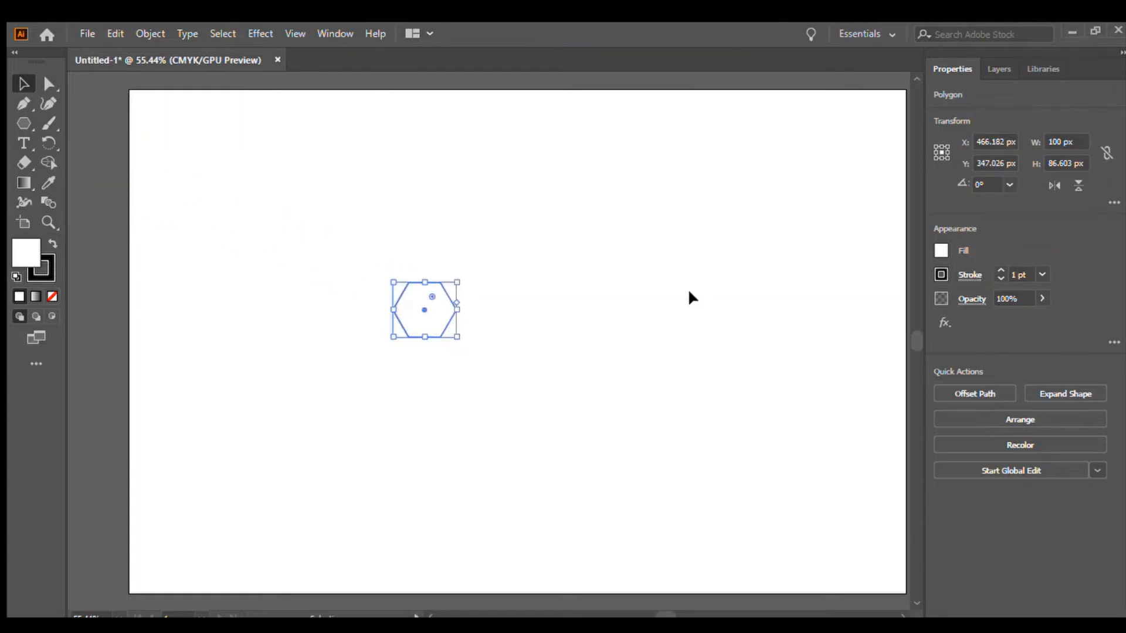
{"action": "key", "text": "Delete"}
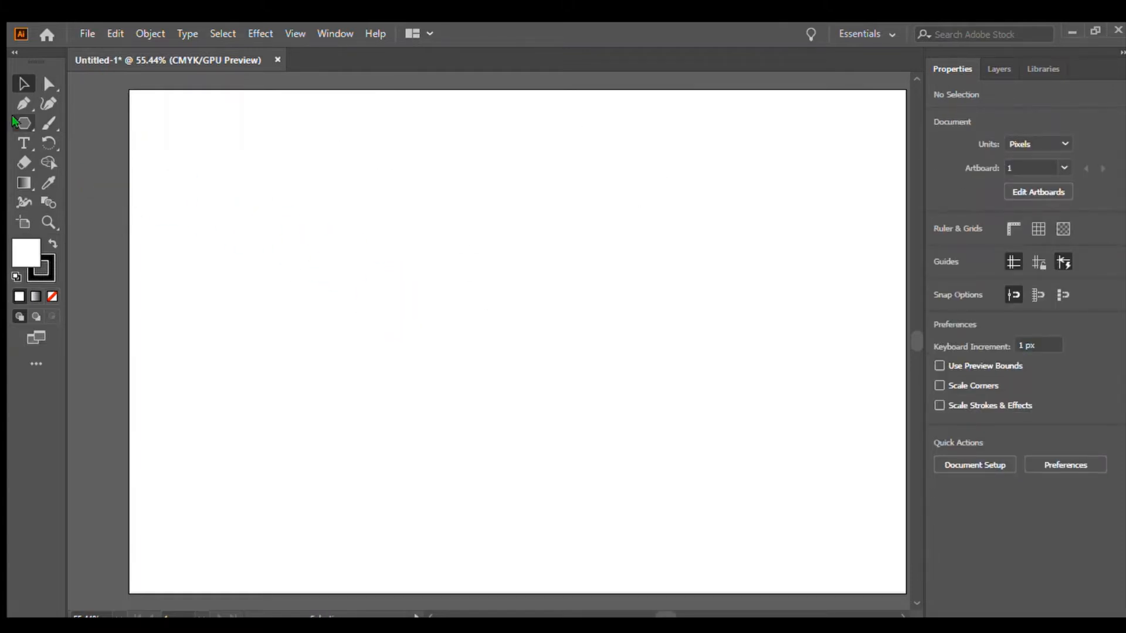
{"action": "mouse_move", "coordinate": [473, 309]}
{"action": "left_mouse_down"}
{"action": "mouse_move", "coordinate": [754, 510]}
{"action": "mouse_move", "coordinate": [659, 281]}
{"action": "mouse_move", "coordinate": [481, 66]}
{"action": "mouse_move", "coordinate": [346, 344]}
{"action": "mouse_move", "coordinate": [608, 546]}
{"action": "mouse_move", "coordinate": [724, 335]}
{"action": "mouse_move", "coordinate": [777, 280]}
{"action": "mouse_move", "coordinate": [459, 251]}
{"action": "mouse_move", "coordinate": [390, 395]}
{"action": "left_mouse_up"}
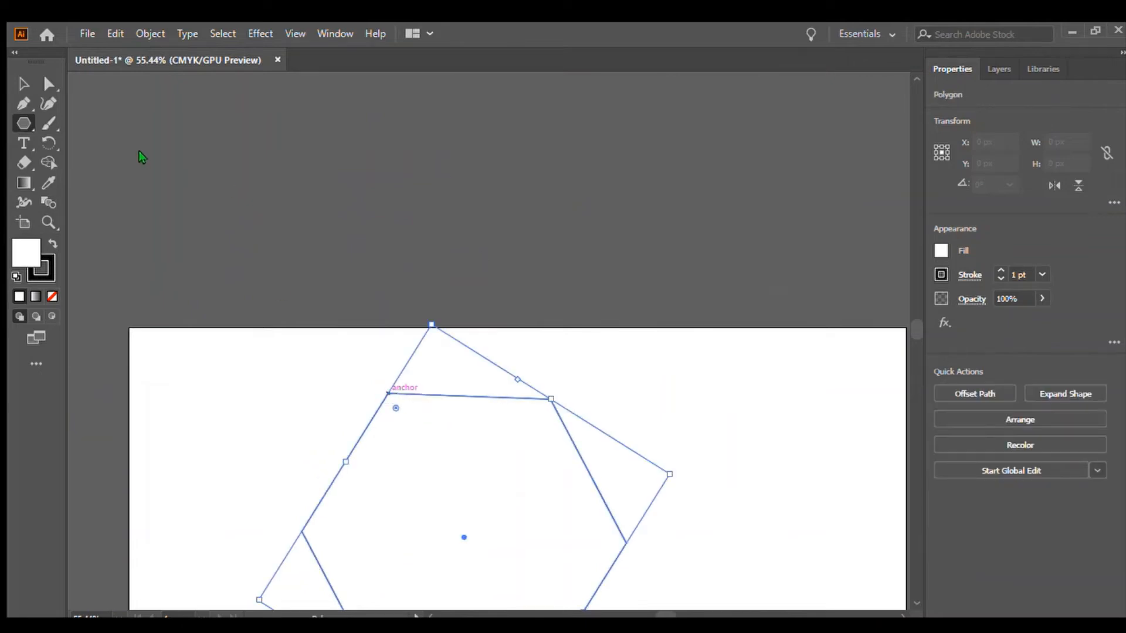
{"action": "key", "text": "Delete"}
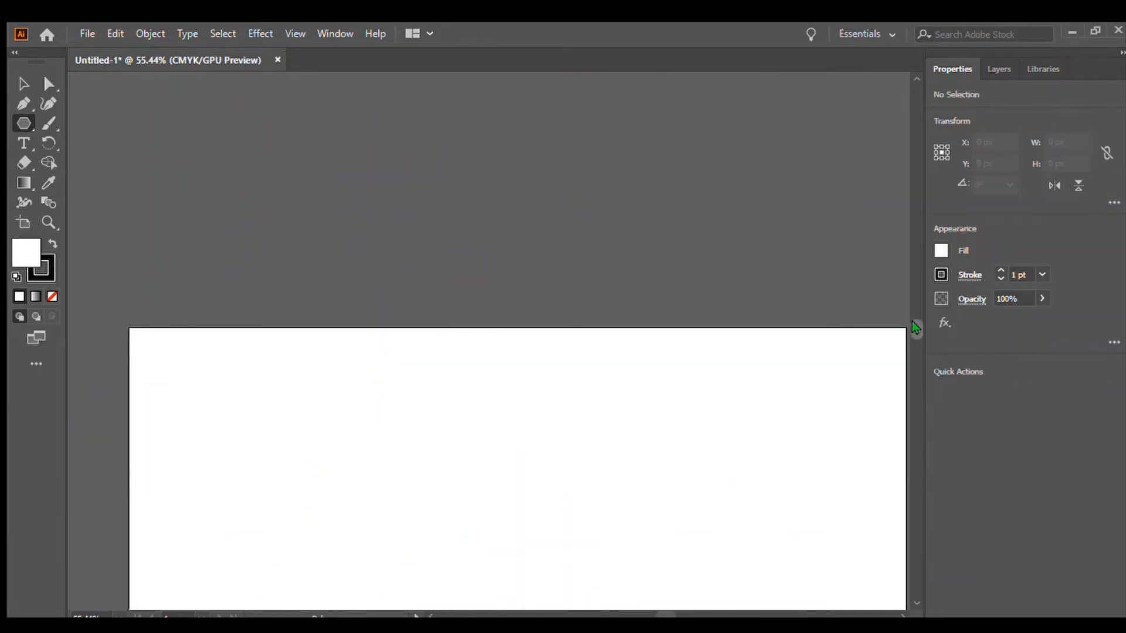
Draw a five-pointed star with the Star tool and delete it.
{"action": "left_click_drag", "start_coordinate": [912, 321], "coordinate": [910, 331]}
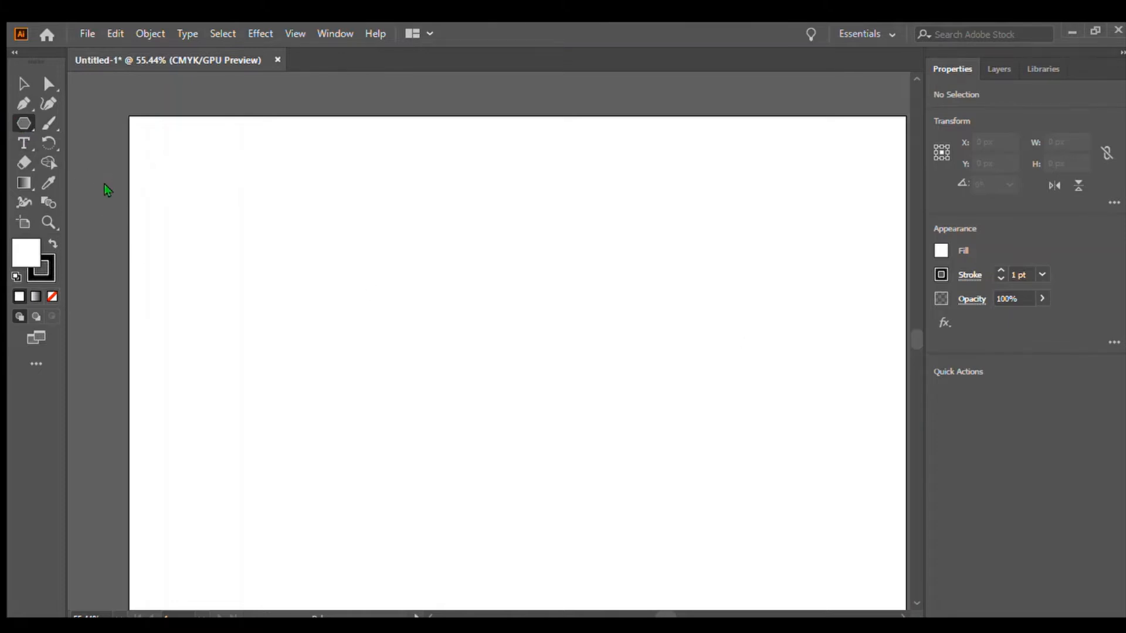
{"action": "left_click_drag", "start_coordinate": [426, 257], "coordinate": [362, 489]}
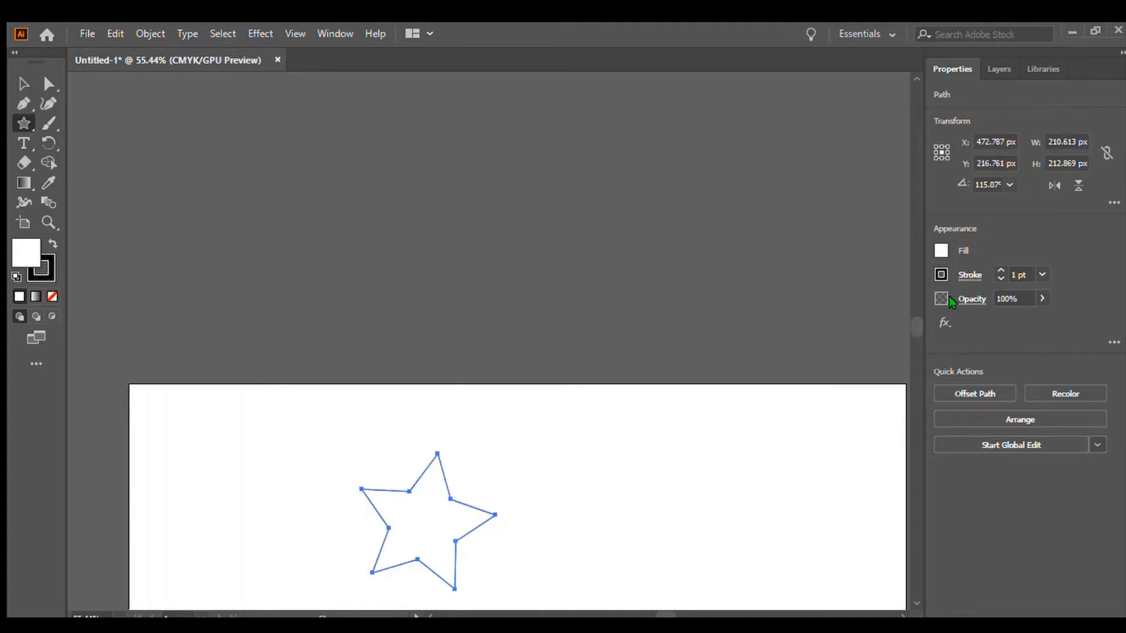
{"action": "left_click_drag", "start_coordinate": [911, 311], "coordinate": [913, 333]}
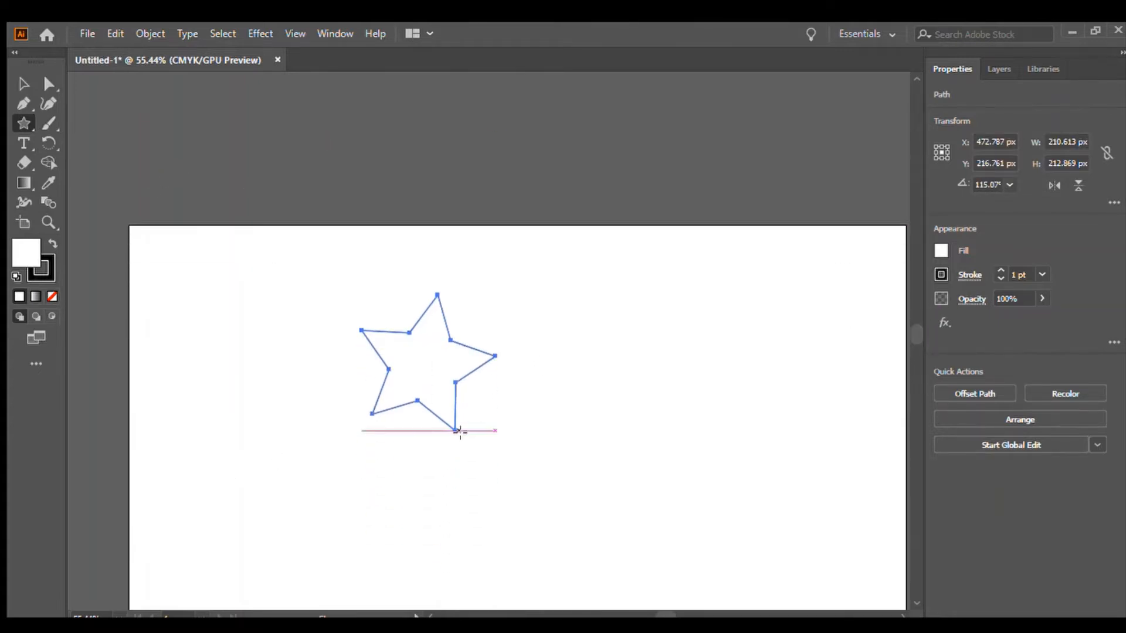
{"action": "key", "text": "Delete"}
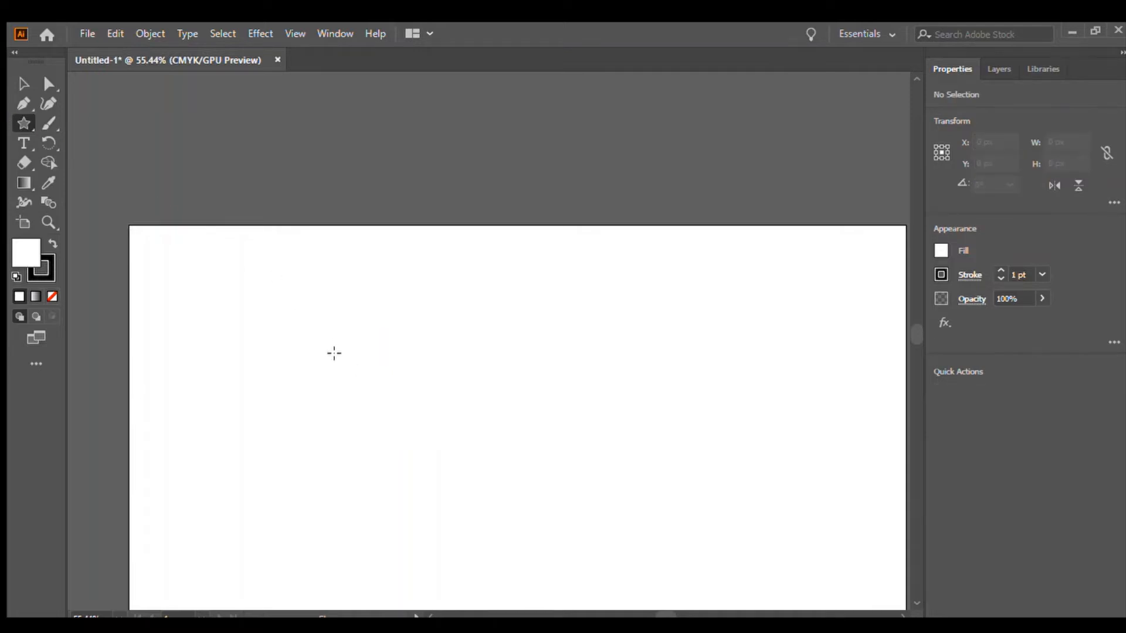
Draw a larger star and a triangle, resize the triangle, then delete both shapes.
{"action": "mouse_move", "coordinate": [334, 351]}
{"action": "left_mouse_down"}
{"action": "mouse_move", "coordinate": [377, 407]}
{"action": "mouse_move", "coordinate": [452, 337]}
{"action": "mouse_move", "coordinate": [424, 268]}
{"action": "left_mouse_up"}
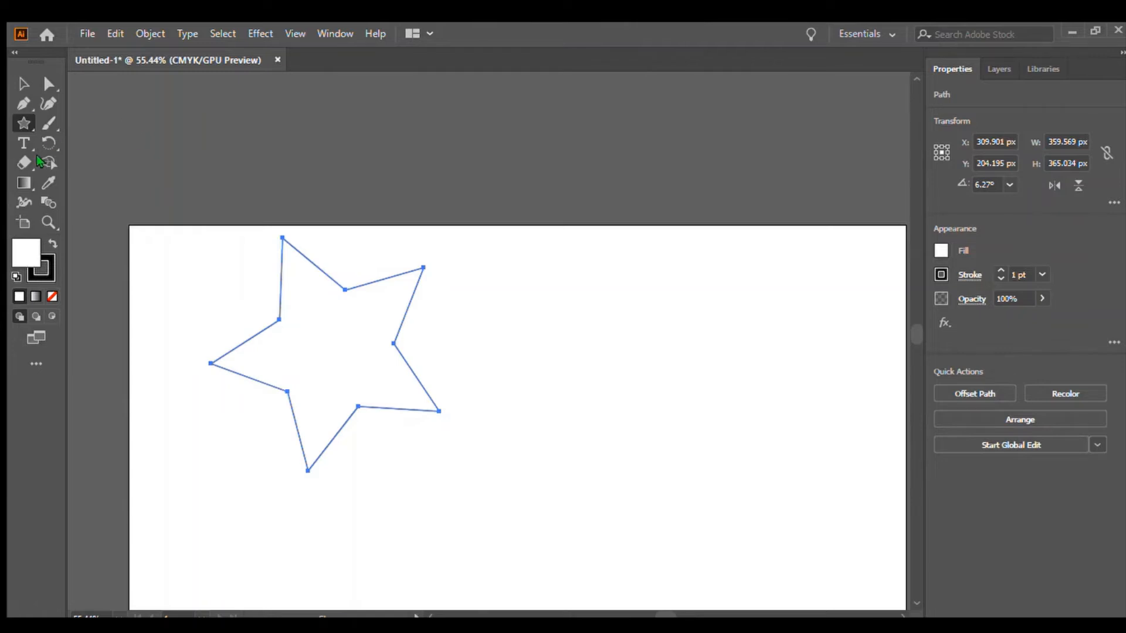
{"action": "left_click", "coordinate": [76, 175]}
{"action": "left_click", "coordinate": [14, 82]}
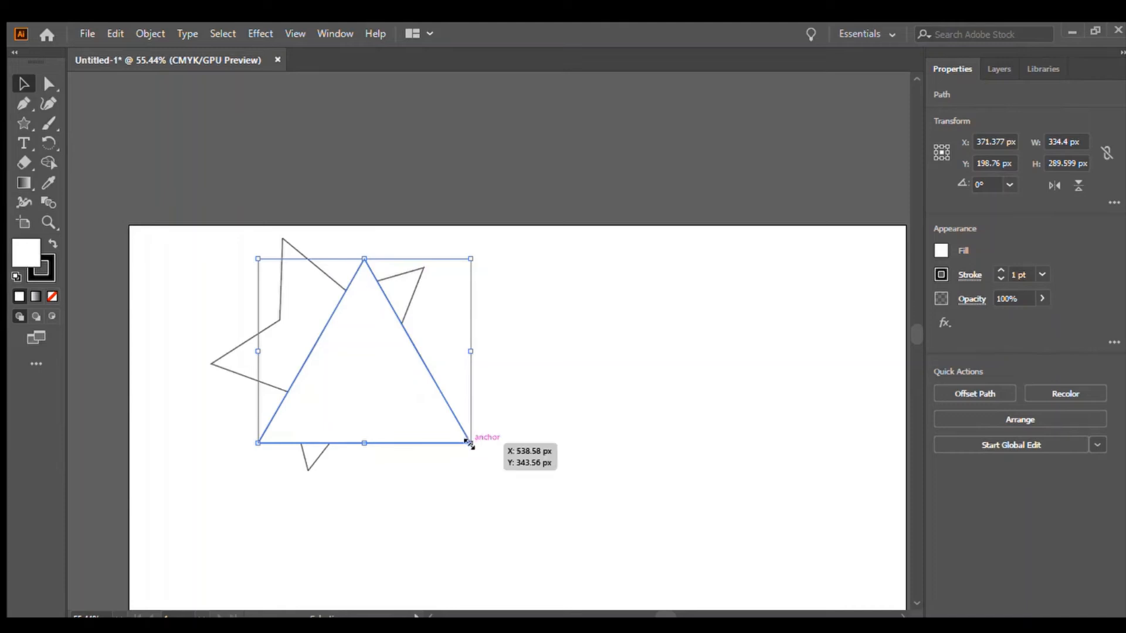
{"action": "left_click_drag", "start_coordinate": [469, 443], "coordinate": [784, 605]}
{"action": "left_click_drag", "start_coordinate": [388, 415], "coordinate": [474, 572]}
{"action": "key", "text": "Delete"}
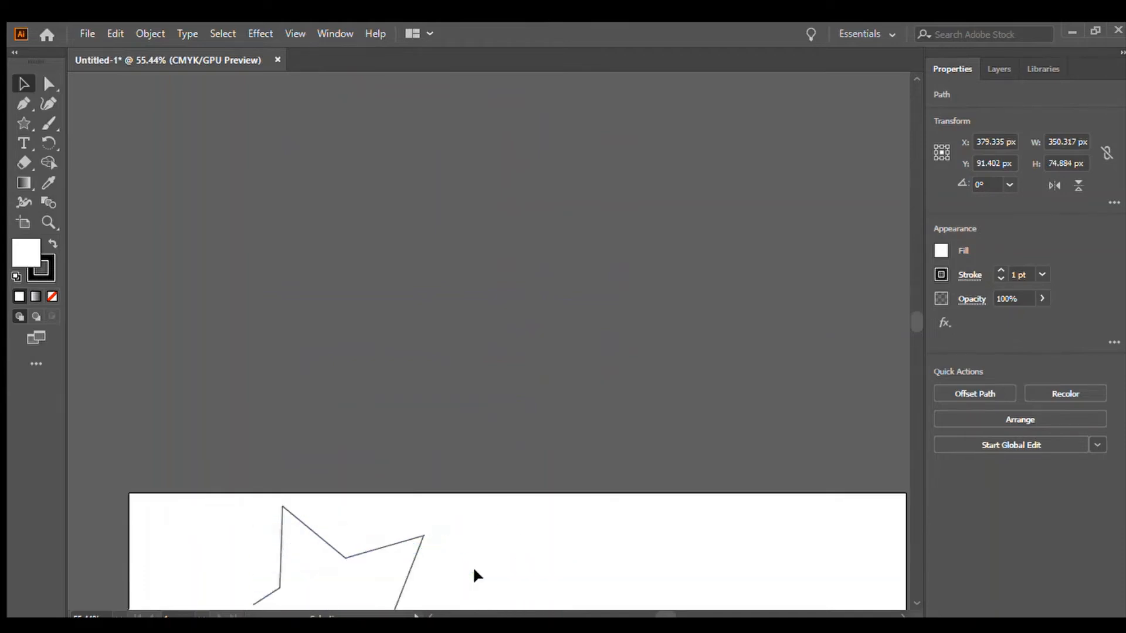
{"action": "left_click", "coordinate": [365, 584]}
{"action": "key", "text": "Delete"}
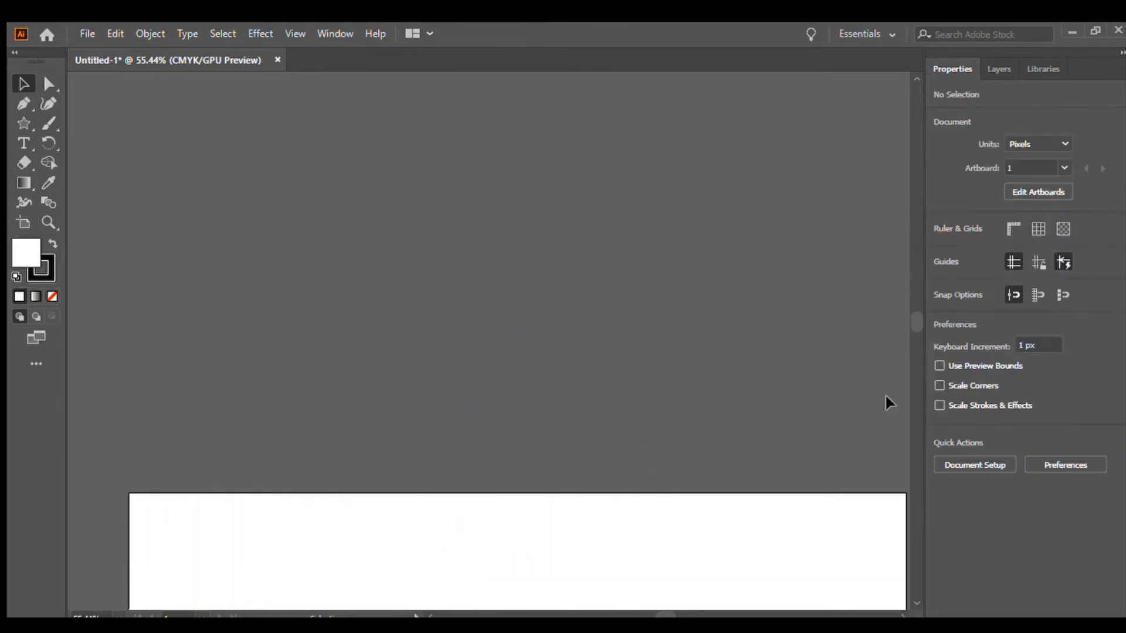
{"action": "mouse_move", "coordinate": [916, 319]}
{"action": "left_mouse_down"}
{"action": "mouse_move", "coordinate": [913, 345]}
{"action": "mouse_move", "coordinate": [914, 334]}
{"action": "left_mouse_up"}
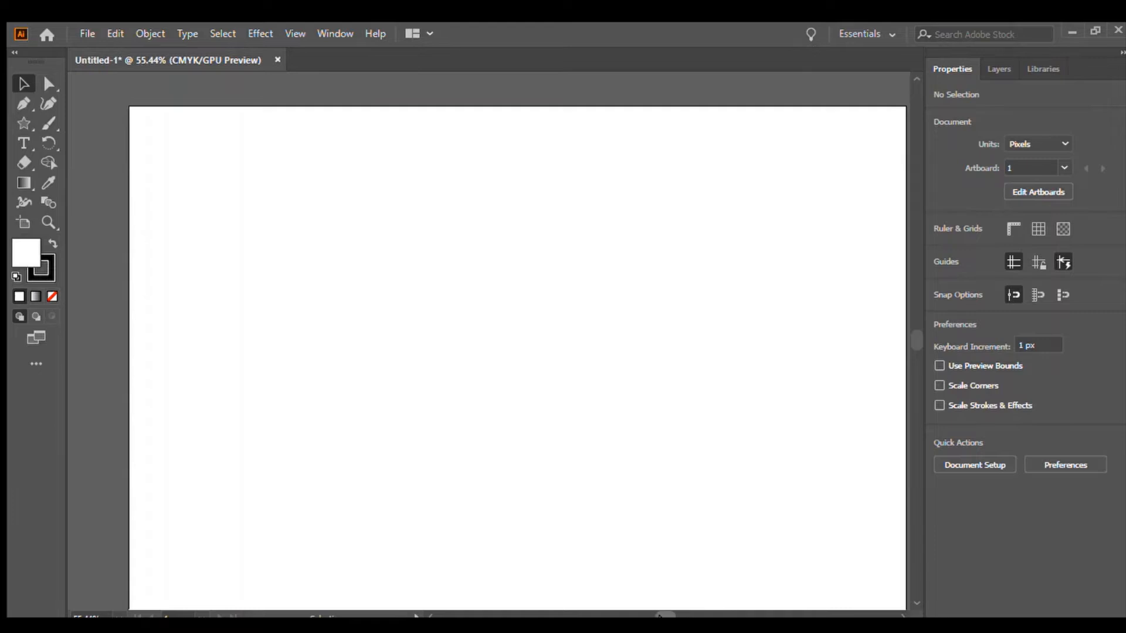
{"action": "scroll", "coordinate": [584, 434], "scroll_direction": "right", "scroll_amount": 3}
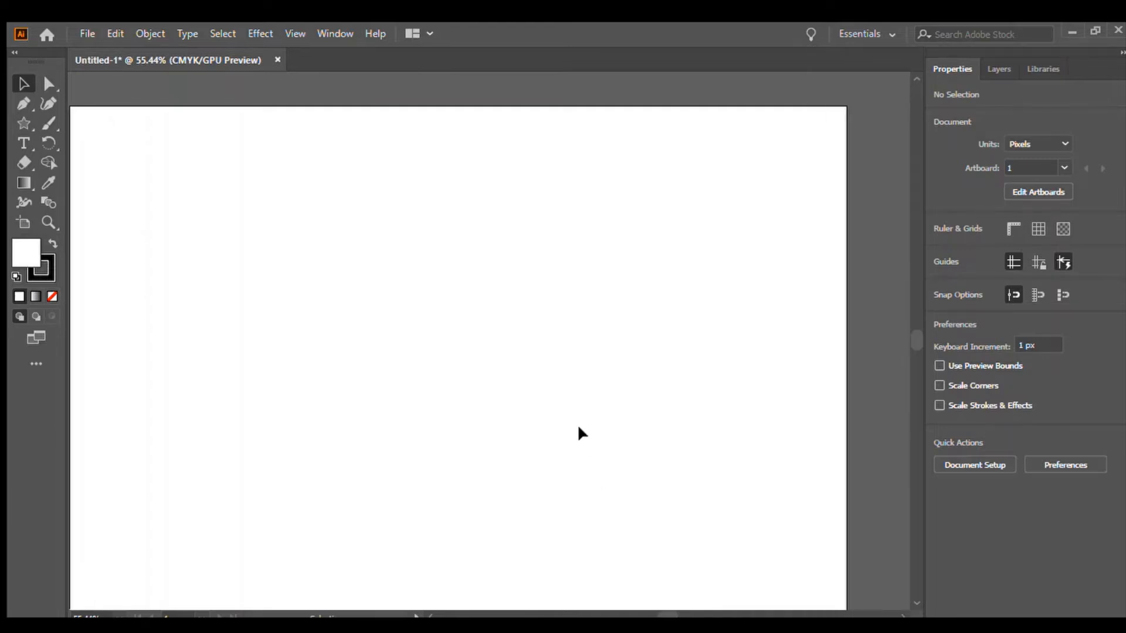
{"action": "key", "text": "n"}
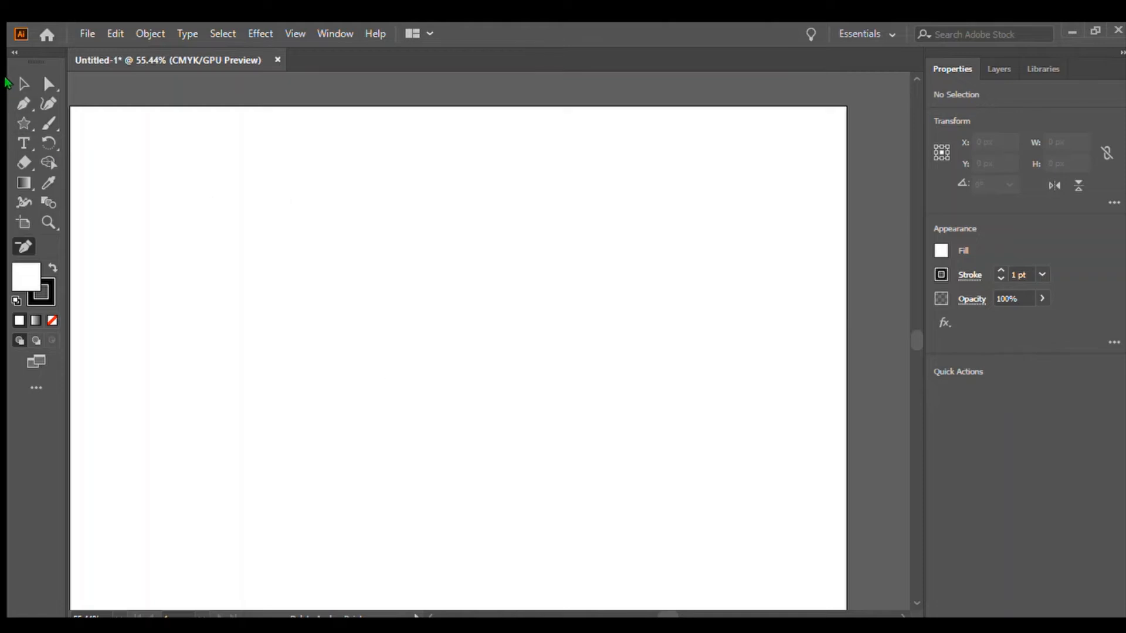
{"action": "left_click", "coordinate": [23, 84]}
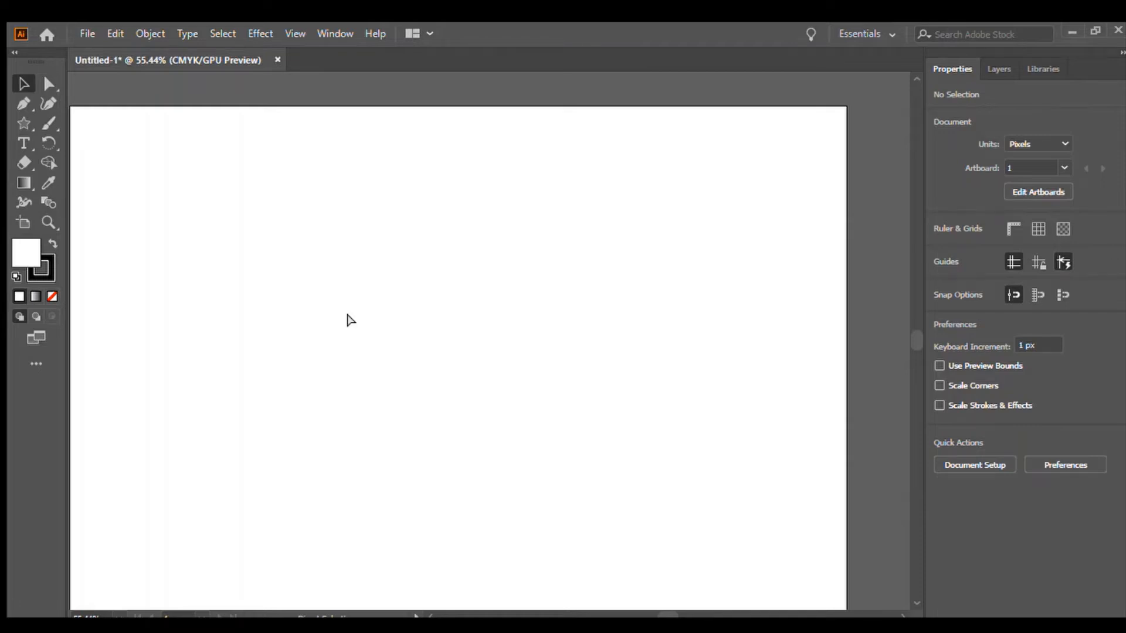
{"action": "key", "text": "ctrl+equal"}
{"action": "key", "text": "ctrl+equal"}
{"action": "key", "text": "ctrl+equal"}
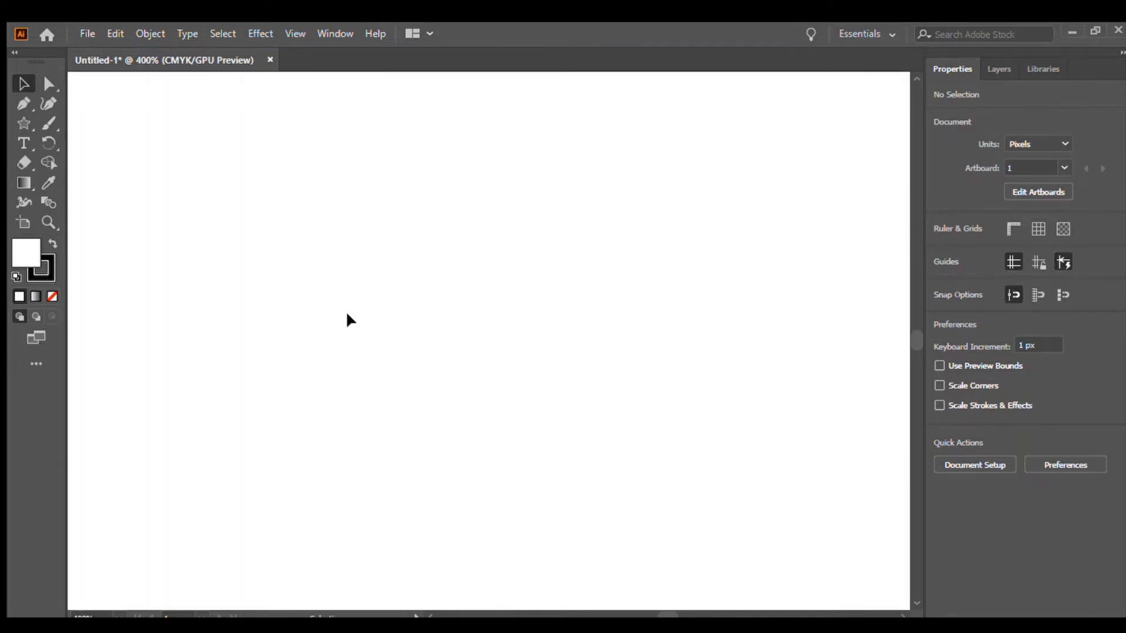
{"action": "key", "text": "ctrl+minus"}
{"action": "key", "text": "ctrl+minus"}
{"action": "key", "text": "ctrl+minus"}
{"action": "key", "text": "ctrl+minus"}
{"action": "key", "text": "ctrl+minus"}
{"action": "key", "text": "ctrl+minus"}
{"action": "key", "text": "ctrl+minus"}
{"action": "key", "text": "ctrl+minus"}
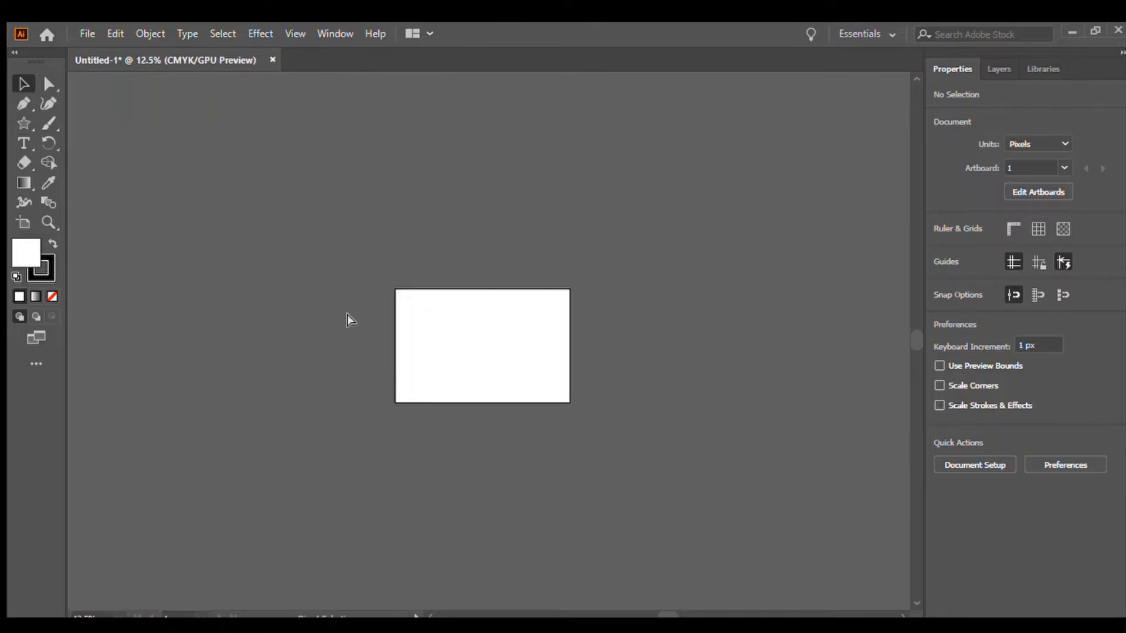
{"action": "key", "text": "ctrl+equal"}
{"action": "key", "text": "ctrl+equal"}
{"action": "key", "text": "ctrl+equal"}
{"action": "left_click_drag", "start_coordinate": [355, 367], "coordinate": [649, 210]}
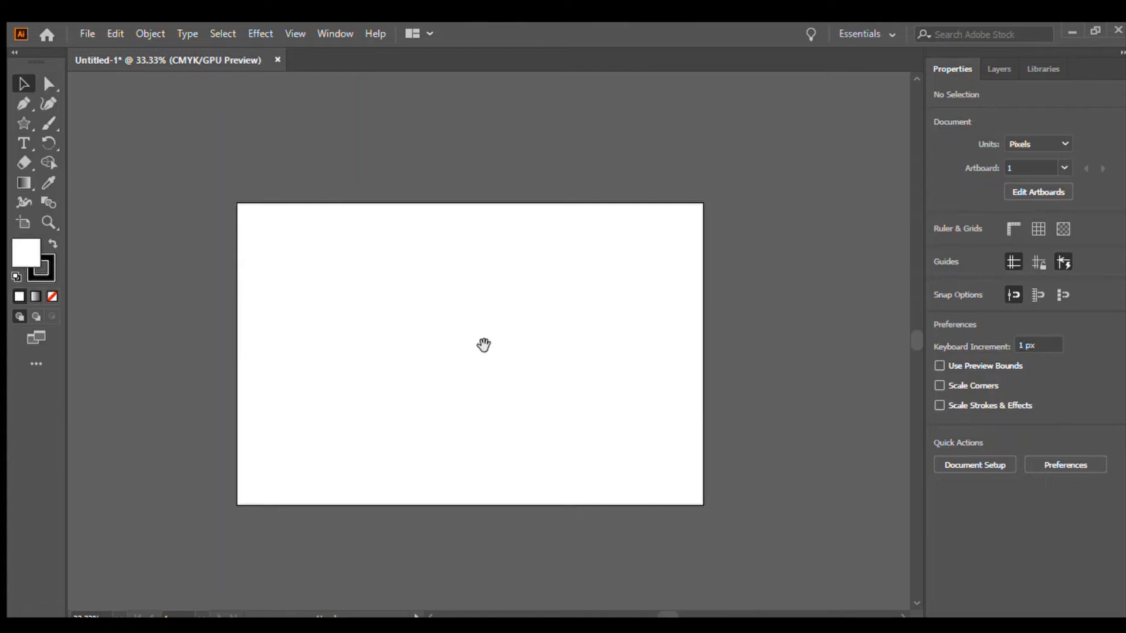
{"action": "left_click_drag", "start_coordinate": [483, 345], "coordinate": [520, 339]}
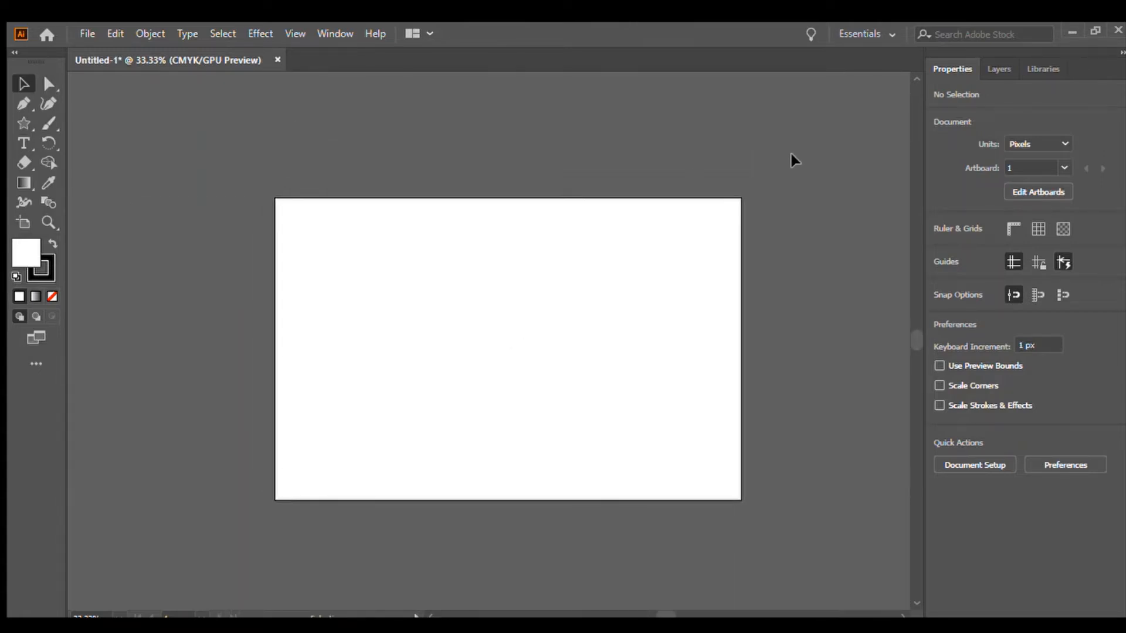
{"action": "key", "text": "ctrl+equal"}
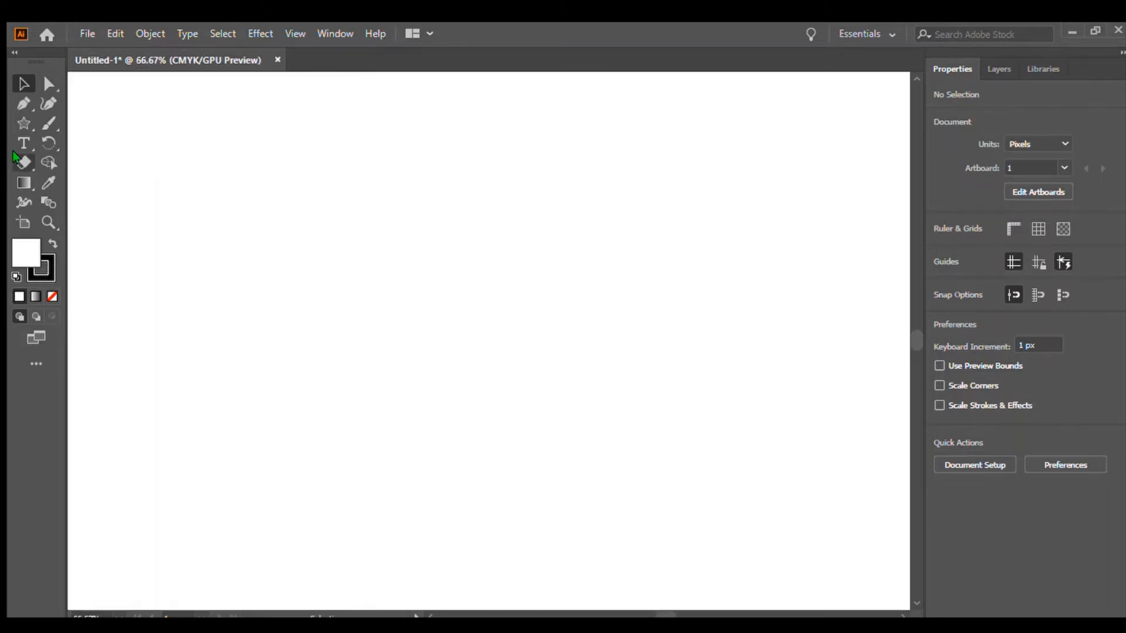
{"action": "left_click", "coordinate": [25, 124]}
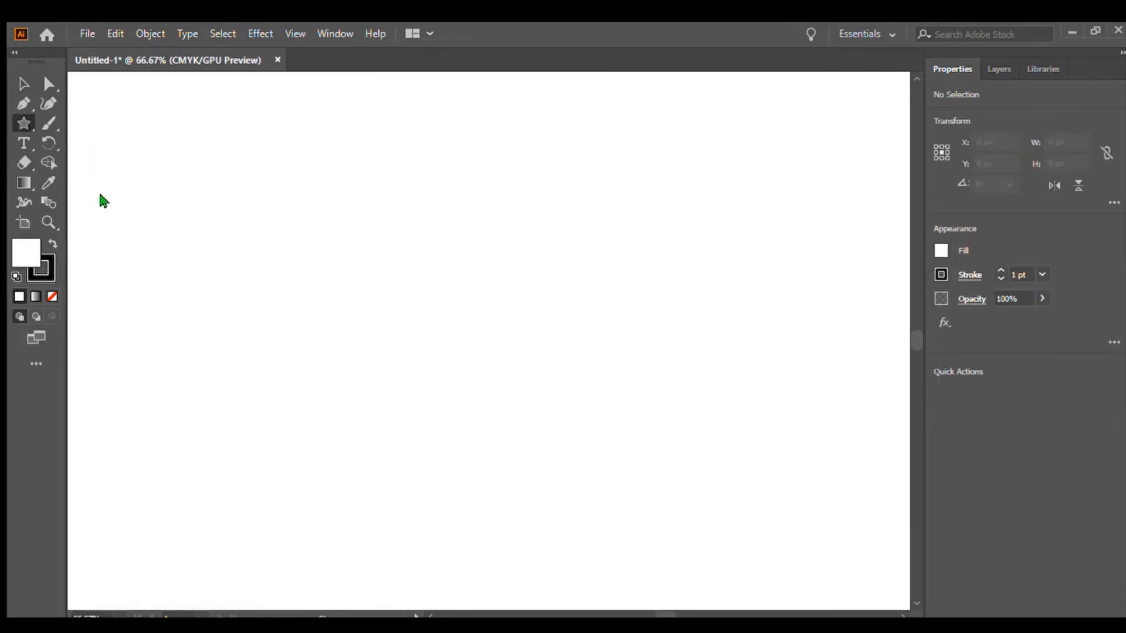
Draw five straight lines with the Line Segment tool, then marquee-select all of them and delete them.
{"action": "key", "text": "backslash"}
{"action": "left_click_drag", "start_coordinate": [361, 206], "coordinate": [434, 289]}
{"action": "left_click_drag", "start_coordinate": [434, 290], "coordinate": [596, 317]}
{"action": "left_click_drag", "start_coordinate": [600, 318], "coordinate": [568, 189]}
{"action": "mouse_move", "coordinate": [565, 173]}
{"action": "left_mouse_down"}
{"action": "mouse_move", "coordinate": [513, 166]}
{"action": "mouse_move", "coordinate": [400, 221]}
{"action": "left_mouse_up"}
{"action": "mouse_move", "coordinate": [399, 262]}
{"action": "left_mouse_down"}
{"action": "mouse_move", "coordinate": [416, 367]}
{"action": "mouse_move", "coordinate": [539, 285]}
{"action": "left_mouse_up"}
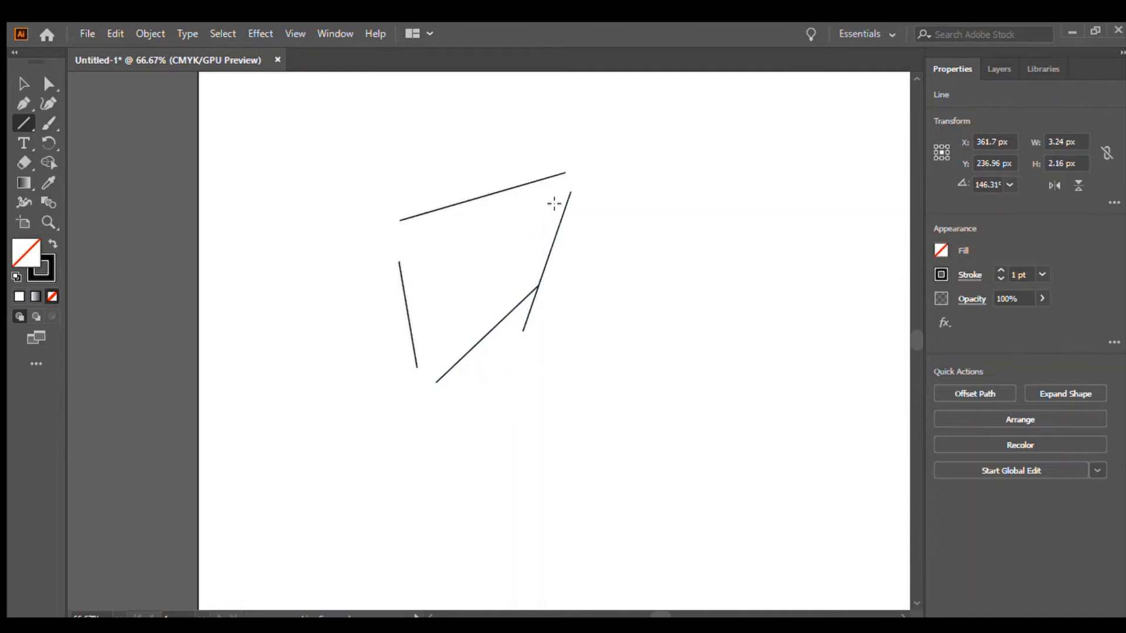
{"action": "left_click", "coordinate": [397, 183], "text": "ctrl"}
{"action": "key", "text": "v"}
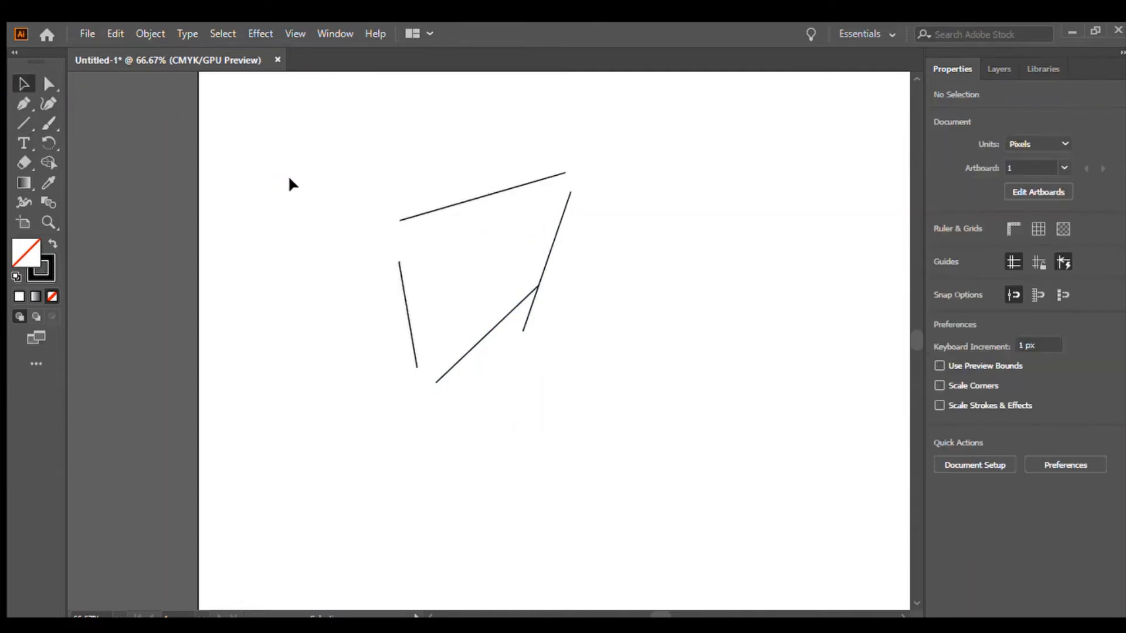
{"action": "left_click_drag", "start_coordinate": [322, 170], "coordinate": [623, 456]}
{"action": "key", "text": "Delete"}
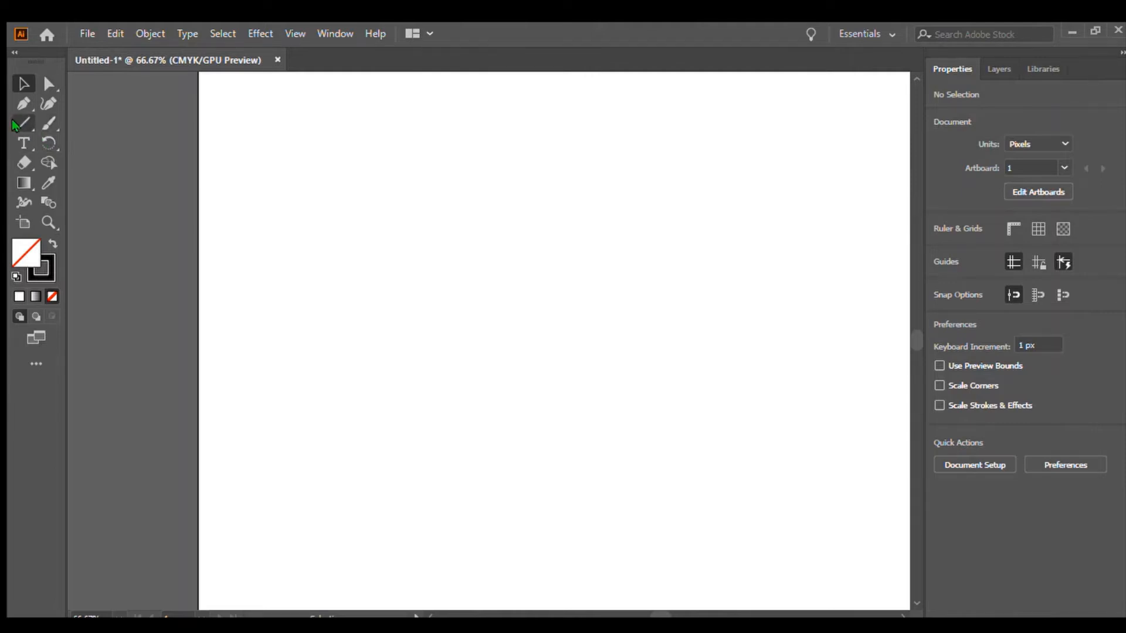
Draw a rectangle about 271 × 233 px, rotate it with the Rotate tool, then delete it.
{"action": "key", "text": "m"}
{"action": "left_click_drag", "start_coordinate": [430, 200], "coordinate": [637, 378]}
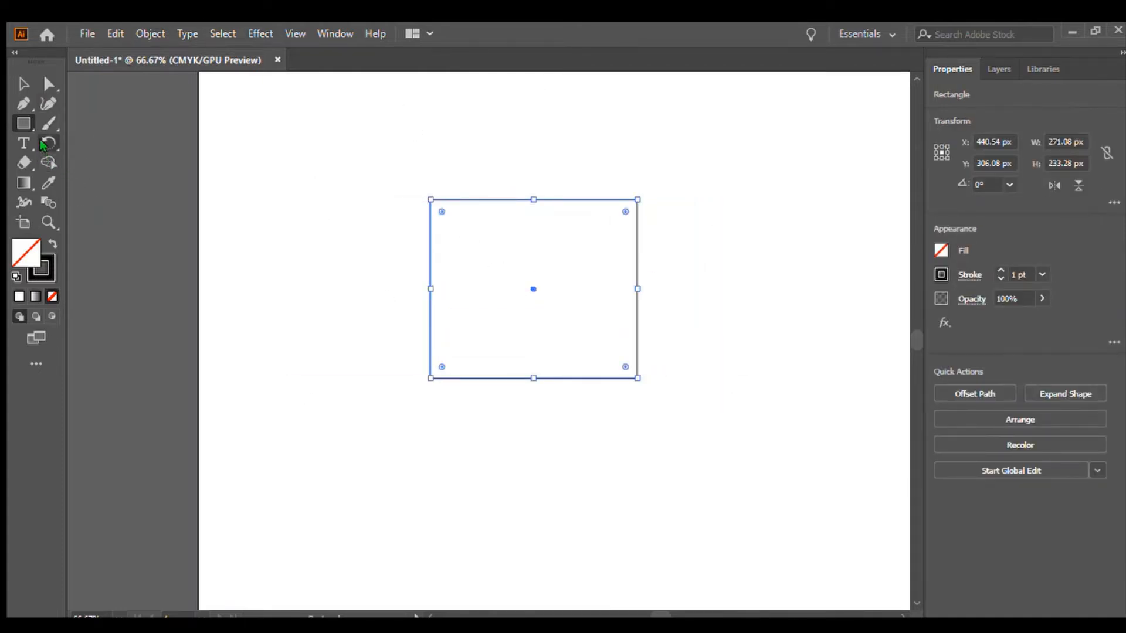
{"action": "left_click", "coordinate": [43, 143]}
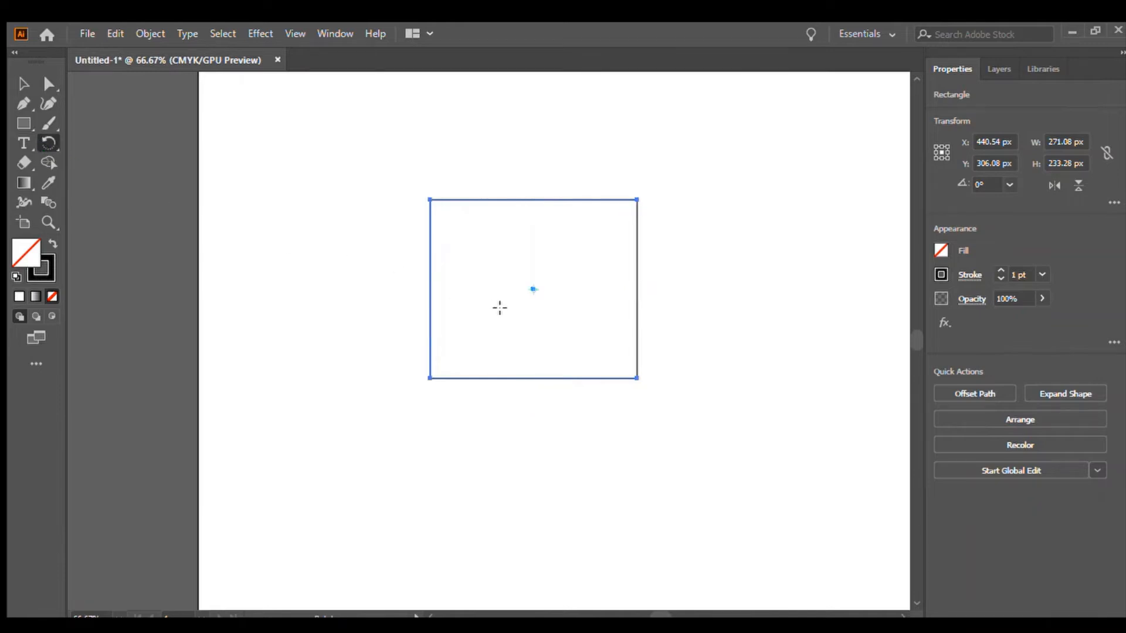
{"action": "left_click_drag", "start_coordinate": [500, 308], "coordinate": [739, 352]}
{"action": "key", "text": "Delete"}
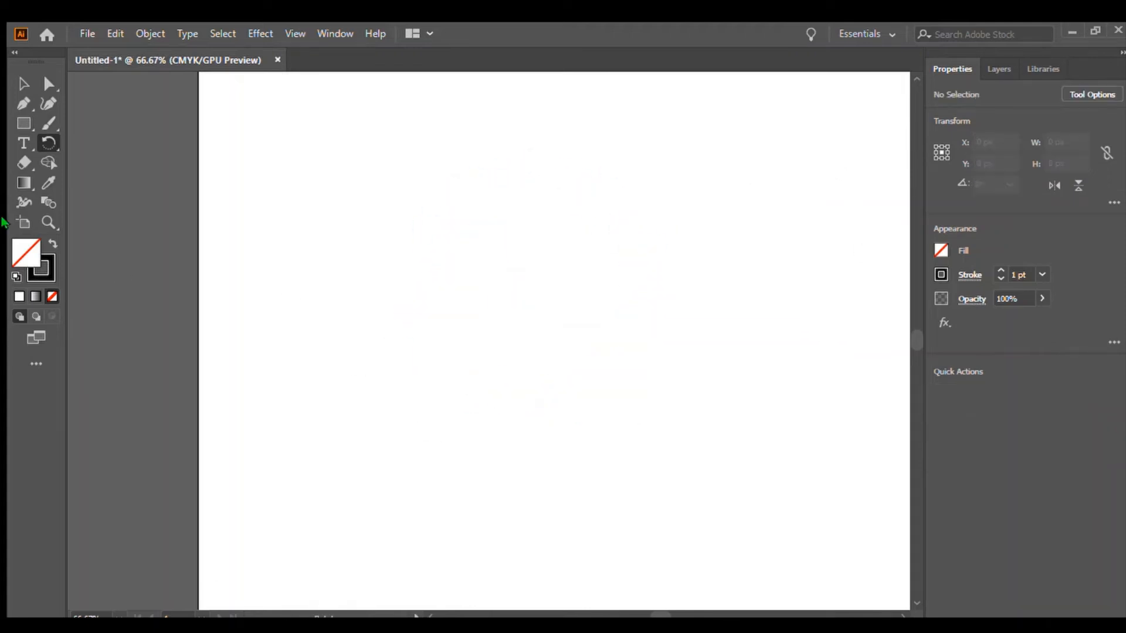
Paint a series of freehand strokes across the artboard with the Paintbrush tool in black and yellow.
{"action": "left_click", "coordinate": [23, 85]}
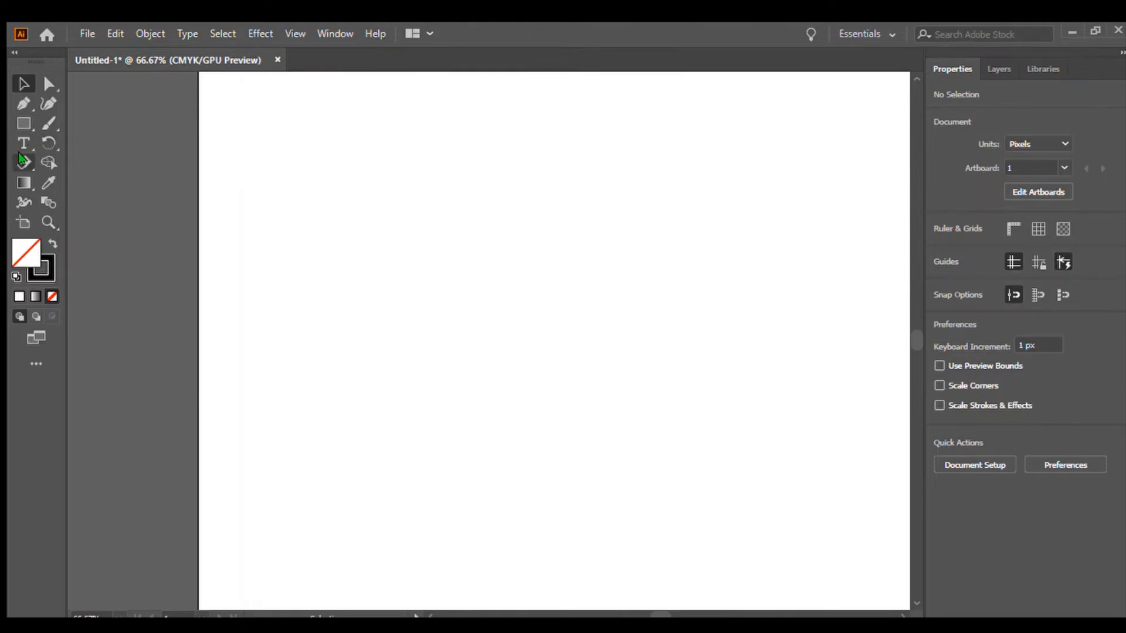
{"action": "left_click", "coordinate": [47, 124]}
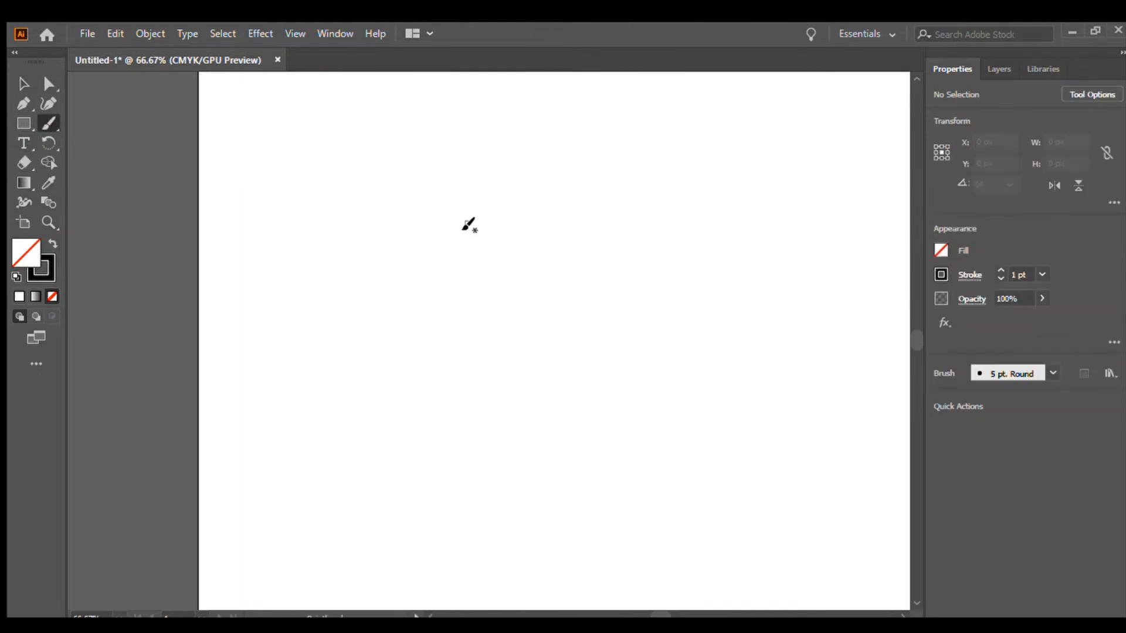
{"action": "mouse_move", "coordinate": [583, 266]}
{"action": "left_mouse_down"}
{"action": "mouse_move", "coordinate": [656, 142]}
{"action": "mouse_move", "coordinate": [557, 195]}
{"action": "left_mouse_up"}
{"action": "left_click_drag", "start_coordinate": [887, 380], "coordinate": [572, 423]}
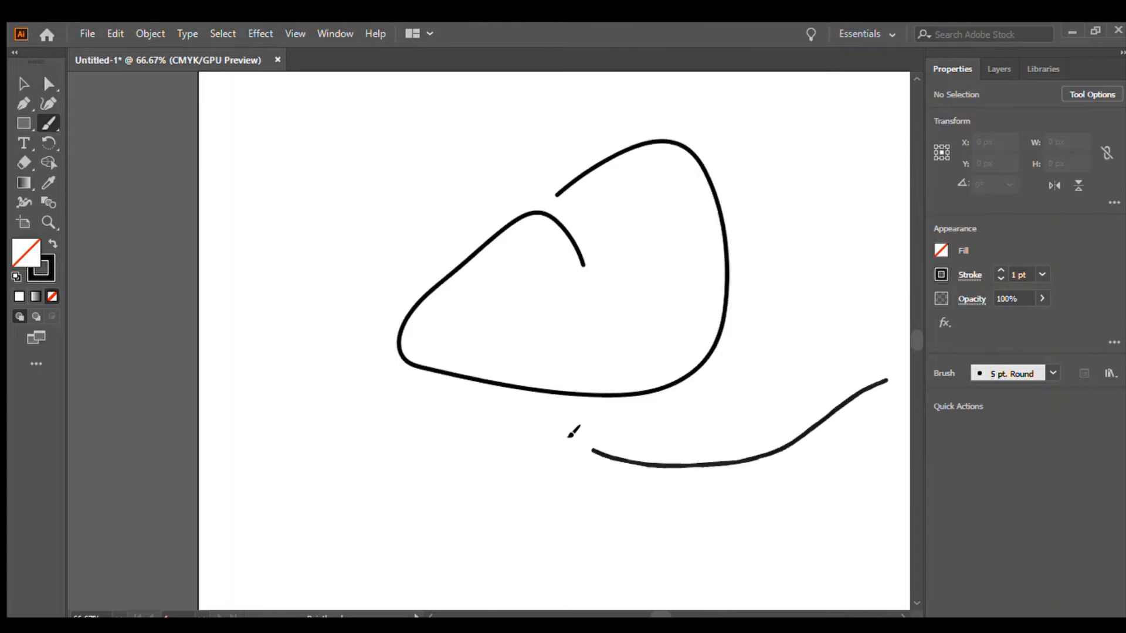
{"action": "left_click_drag", "start_coordinate": [654, 254], "coordinate": [447, 558]}
{"action": "left_click_drag", "start_coordinate": [697, 187], "coordinate": [718, 174]}
{"action": "left_click_drag", "start_coordinate": [744, 312], "coordinate": [888, 203]}
{"action": "left_click_drag", "start_coordinate": [786, 179], "coordinate": [903, 332]}
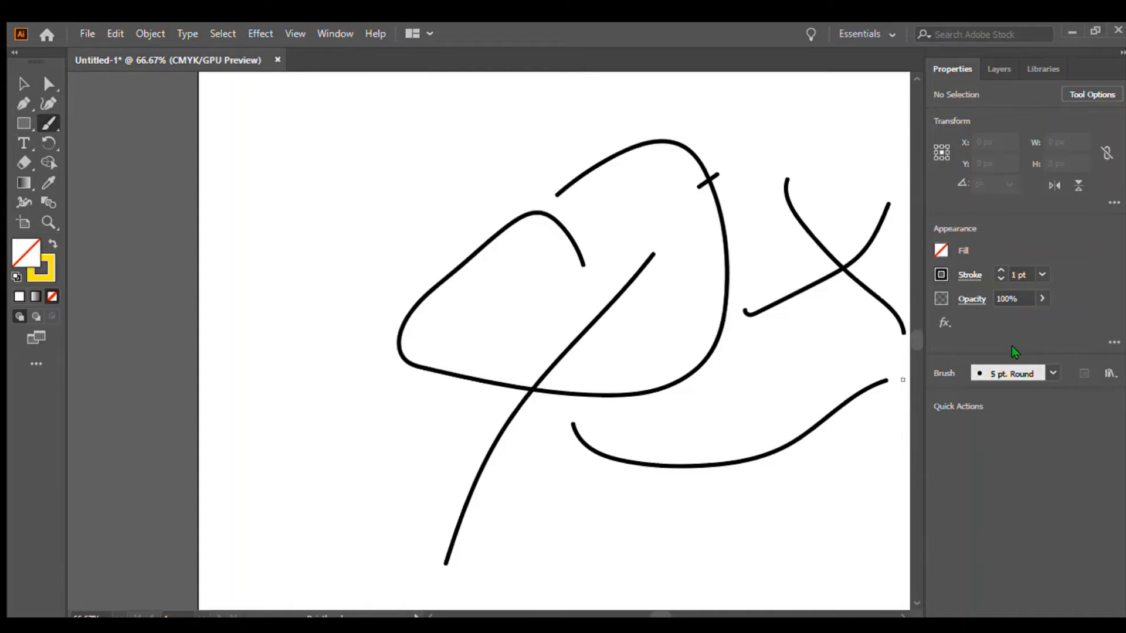
{"action": "mouse_move", "coordinate": [549, 324]}
{"action": "left_mouse_down"}
{"action": "mouse_move", "coordinate": [736, 355]}
{"action": "mouse_move", "coordinate": [777, 176]}
{"action": "left_mouse_up"}
{"action": "mouse_move", "coordinate": [545, 333]}
{"action": "left_mouse_down"}
{"action": "mouse_move", "coordinate": [448, 465]}
{"action": "mouse_move", "coordinate": [384, 241]}
{"action": "left_mouse_up"}
{"action": "left_click_drag", "start_coordinate": [650, 251], "coordinate": [798, 150]}
{"action": "left_click_drag", "start_coordinate": [516, 320], "coordinate": [498, 437]}
{"action": "left_click_drag", "start_coordinate": [727, 267], "coordinate": [796, 200]}
{"action": "left_click_drag", "start_coordinate": [726, 302], "coordinate": [624, 417]}
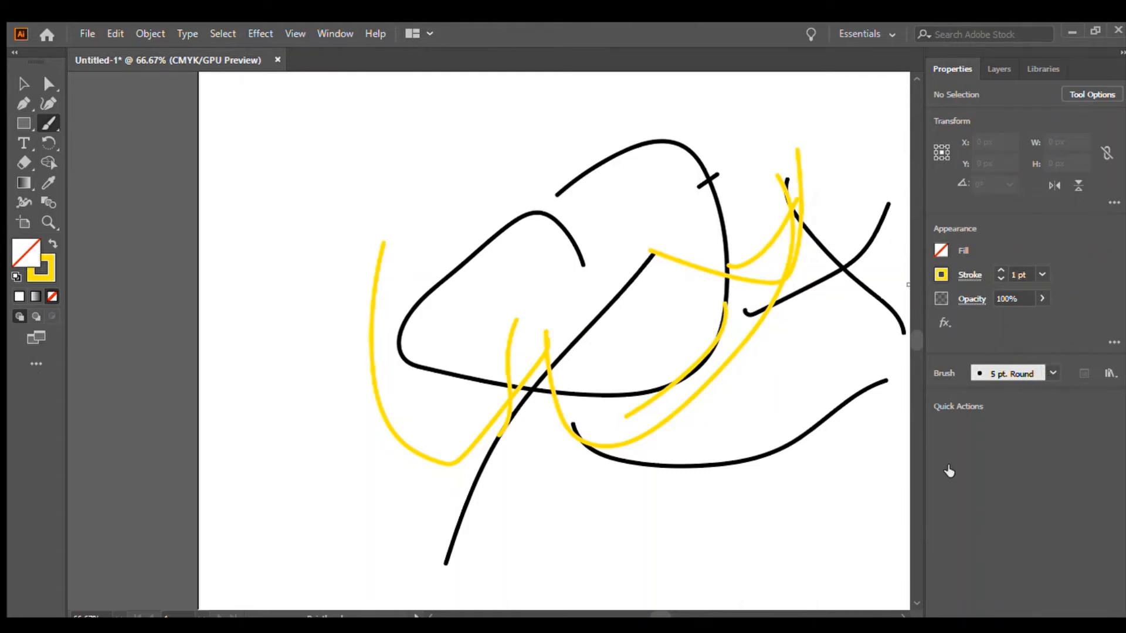
{"action": "left_click_drag", "start_coordinate": [571, 347], "coordinate": [752, 150]}
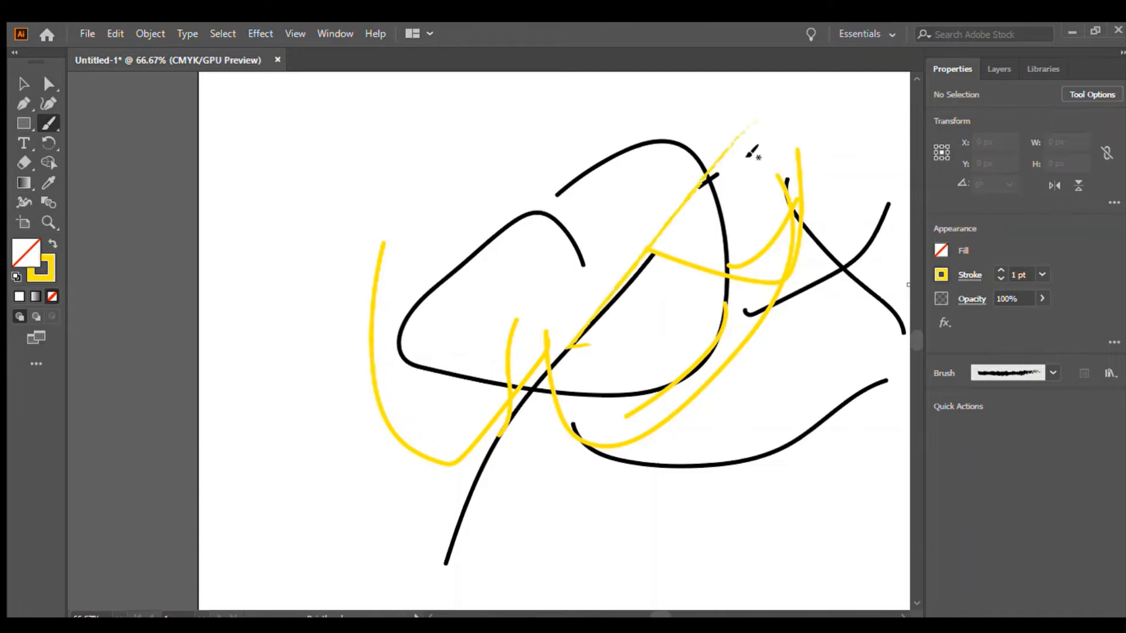
{"action": "left_click_drag", "start_coordinate": [670, 269], "coordinate": [531, 380]}
{"action": "left_click_drag", "start_coordinate": [657, 156], "coordinate": [532, 259]}
{"action": "left_click_drag", "start_coordinate": [390, 378], "coordinate": [394, 359]}
{"action": "left_click_drag", "start_coordinate": [521, 428], "coordinate": [598, 498]}
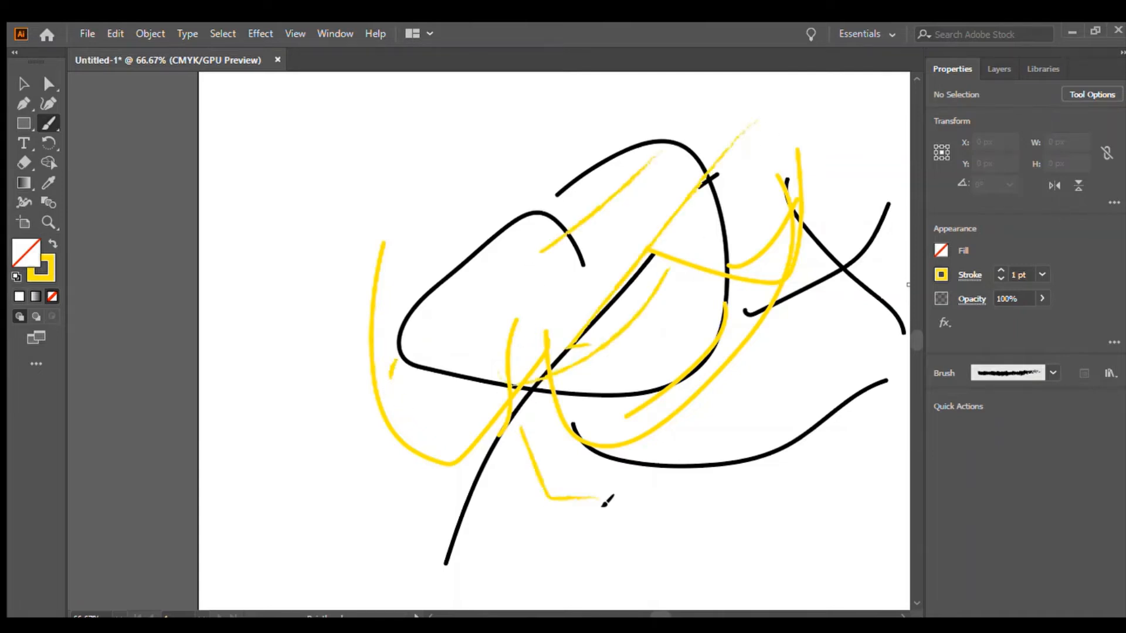
{"action": "left_click_drag", "start_coordinate": [689, 493], "coordinate": [748, 364]}
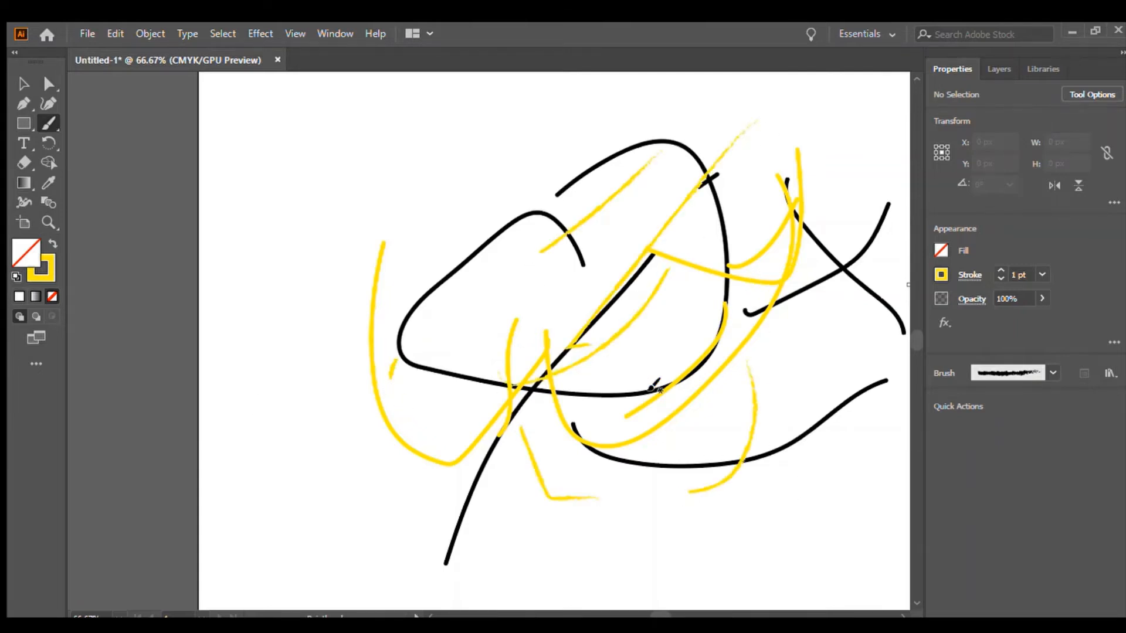
Zoom out, select all the brush strokes and delete them.
{"action": "key", "text": "ctrl+minus"}
{"action": "key", "text": "ctrl+minus"}
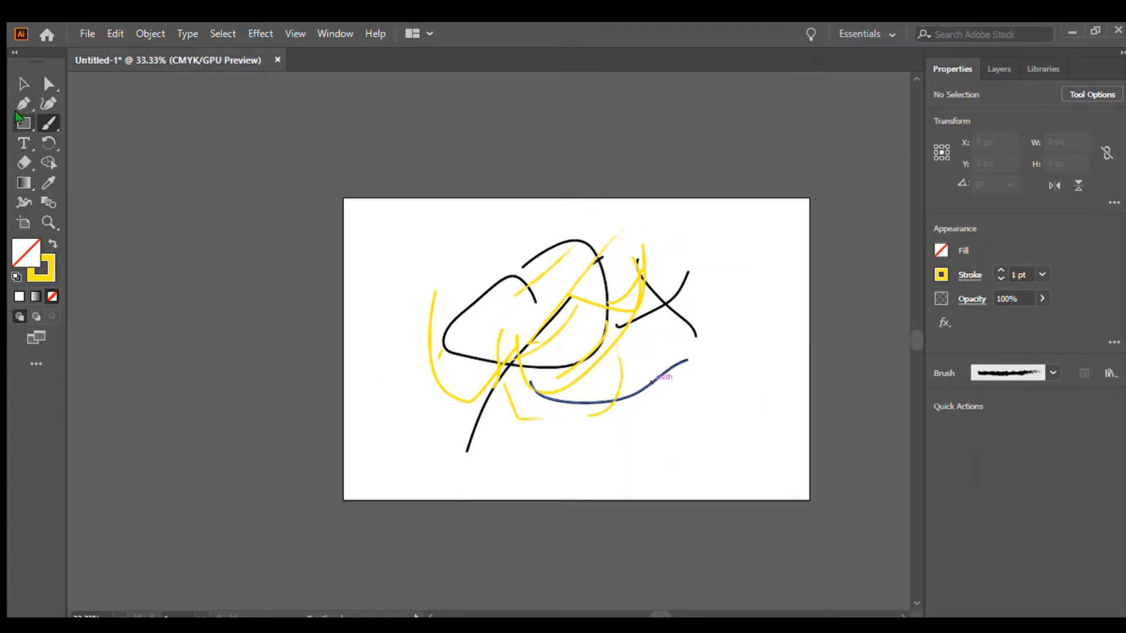
{"action": "left_click", "coordinate": [23, 84]}
{"action": "mouse_move", "coordinate": [389, 243]}
{"action": "left_mouse_down"}
{"action": "mouse_move", "coordinate": [670, 219]}
{"action": "mouse_move", "coordinate": [731, 430]}
{"action": "left_mouse_up"}
{"action": "key", "text": "Delete"}
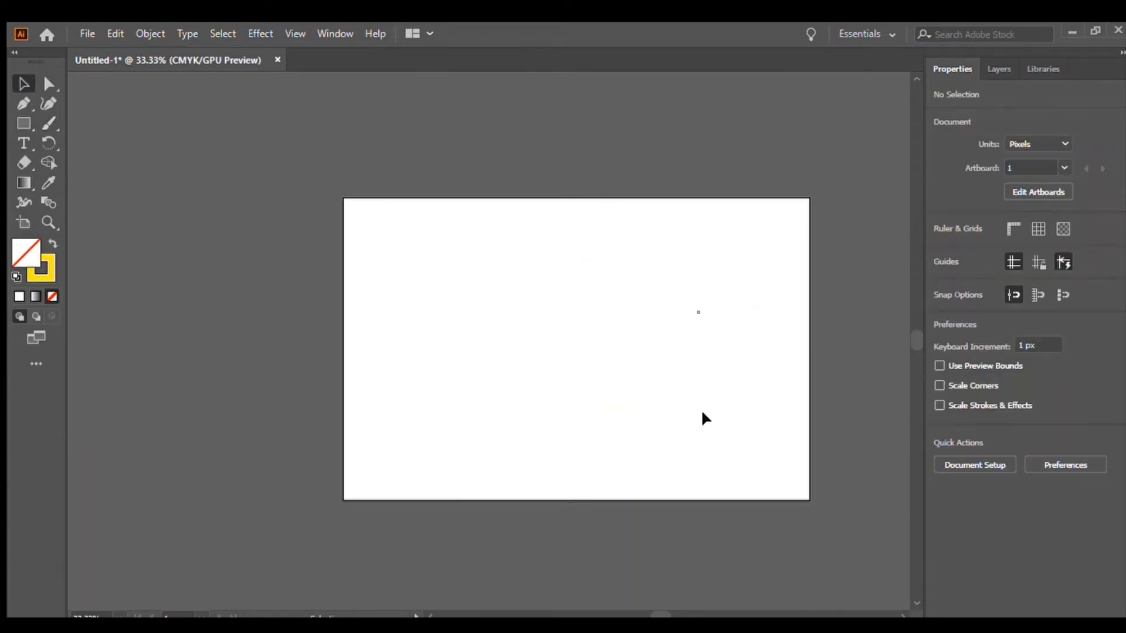
Draw a curved open path with the Pen tool, then select it and delete it.
{"action": "scroll", "coordinate": [479, 219], "scroll_direction": "up", "scroll_amount": 2}
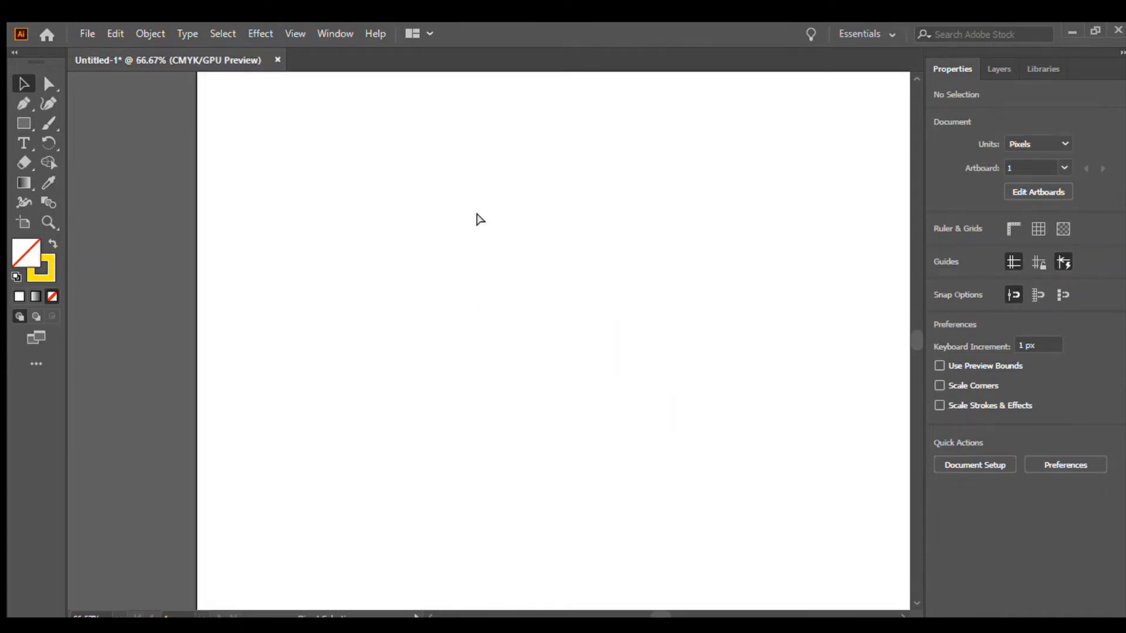
{"action": "scroll", "coordinate": [480, 219], "scroll_direction": "down", "scroll_amount": 1}
{"action": "left_click_drag", "start_coordinate": [661, 616], "coordinate": [666, 617]}
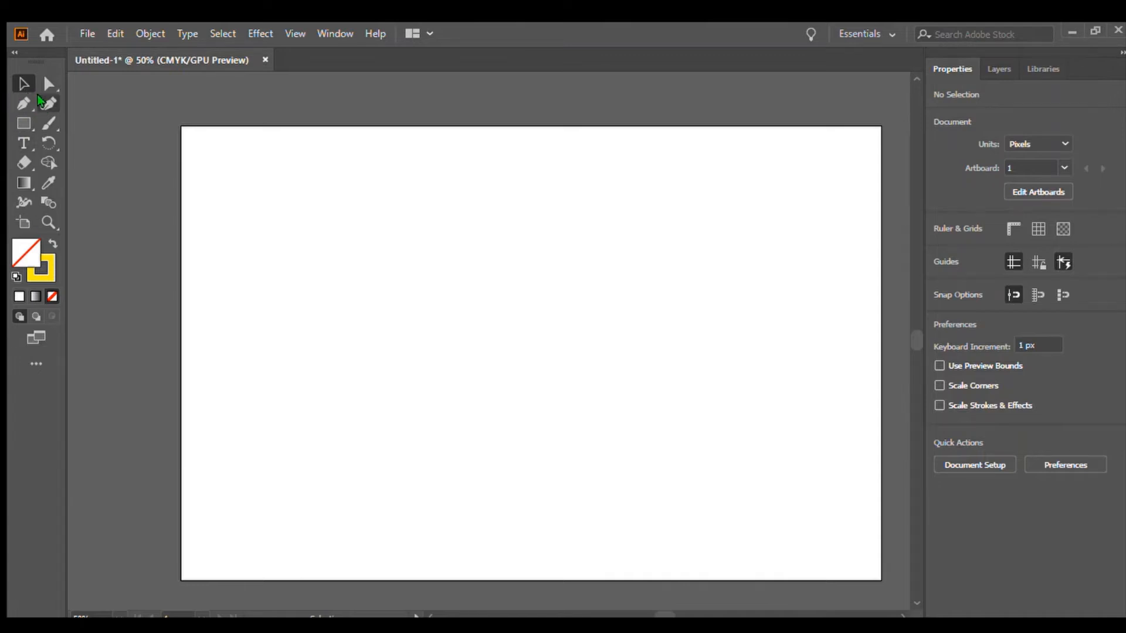
{"action": "left_click", "coordinate": [30, 98]}
{"action": "left_click", "coordinate": [393, 115]}
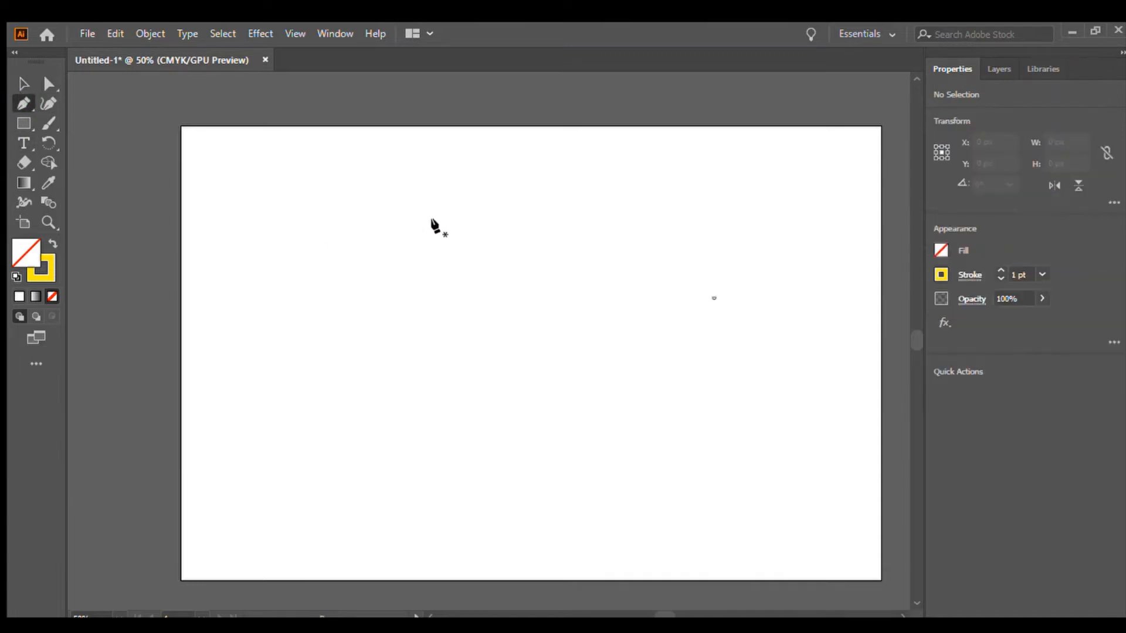
{"action": "left_click", "coordinate": [491, 337]}
{"action": "left_click_drag", "start_coordinate": [490, 332], "coordinate": [381, 136]}
{"action": "left_click_drag", "start_coordinate": [443, 228], "coordinate": [657, 203]}
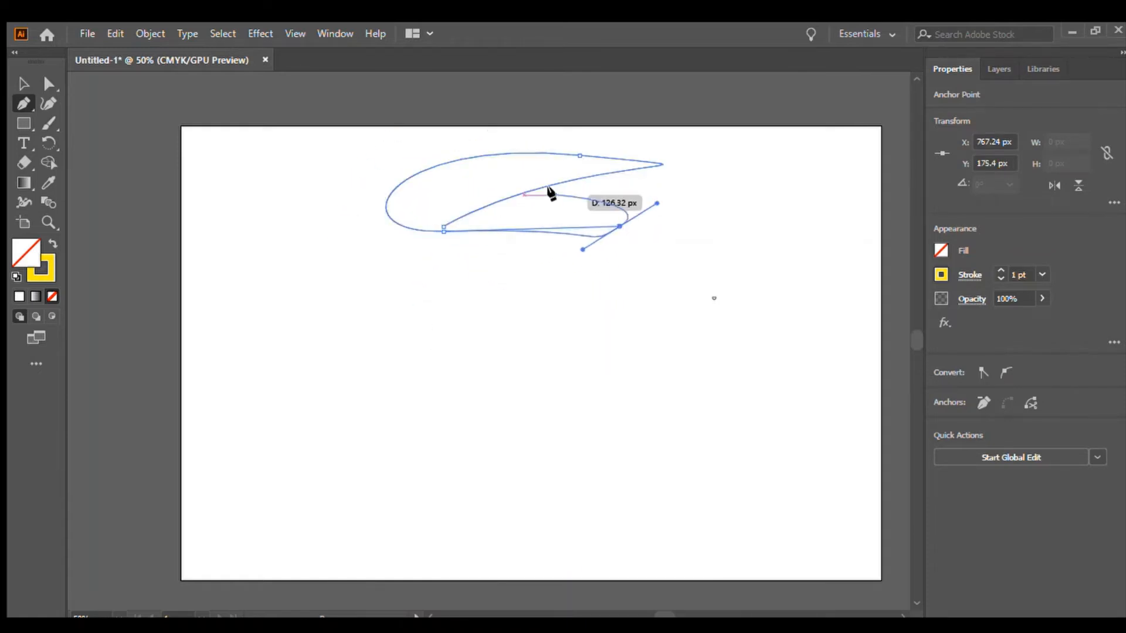
{"action": "left_click_drag", "start_coordinate": [552, 188], "coordinate": [485, 335]}
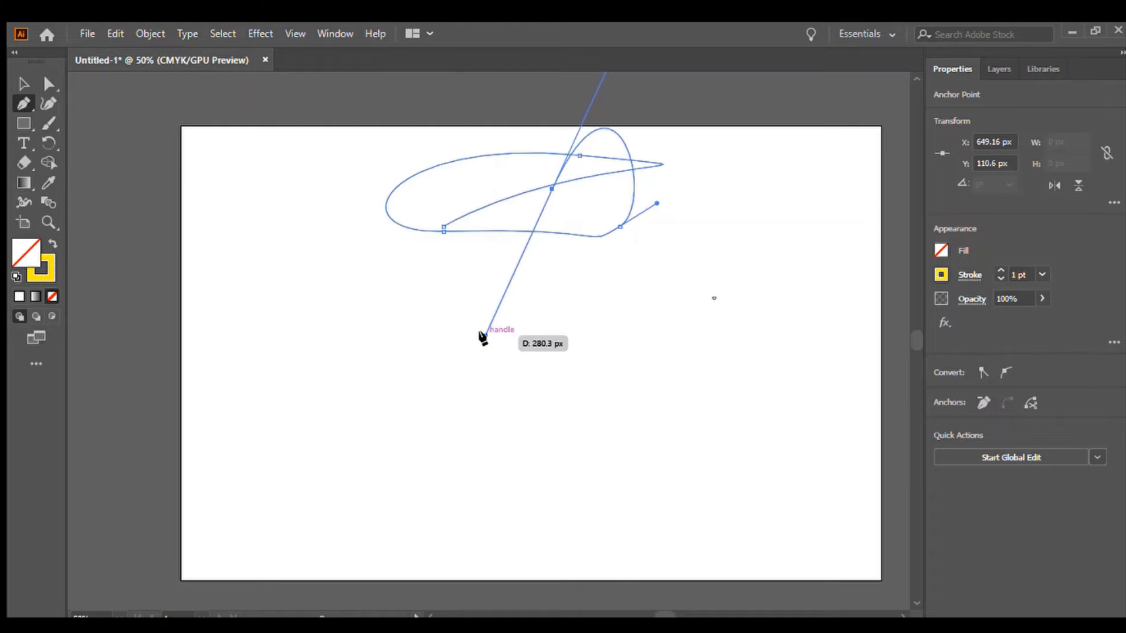
{"action": "left_click", "coordinate": [613, 294], "text": "ctrl"}
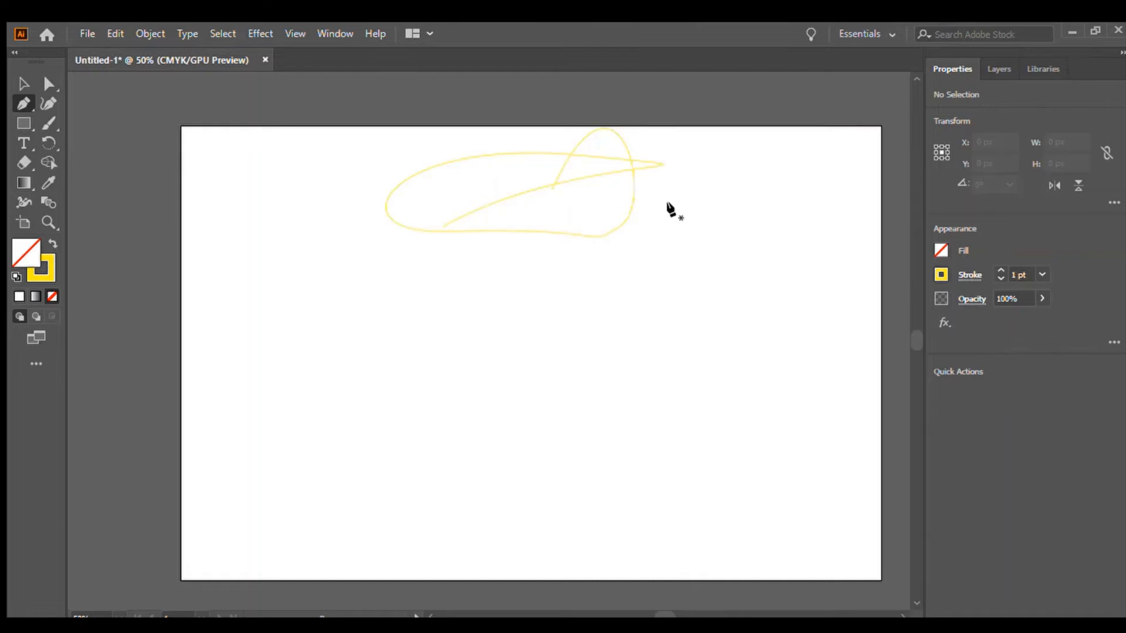
{"action": "left_click", "coordinate": [24, 83]}
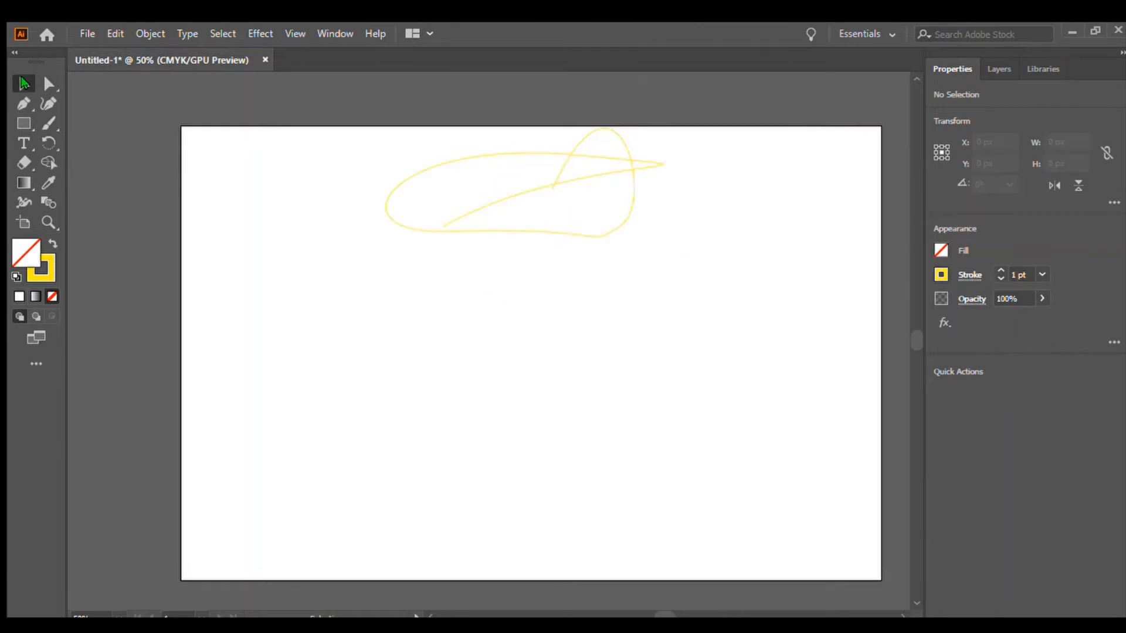
{"action": "left_click_drag", "start_coordinate": [287, 139], "coordinate": [696, 274]}
{"action": "left_click", "coordinate": [697, 274]}
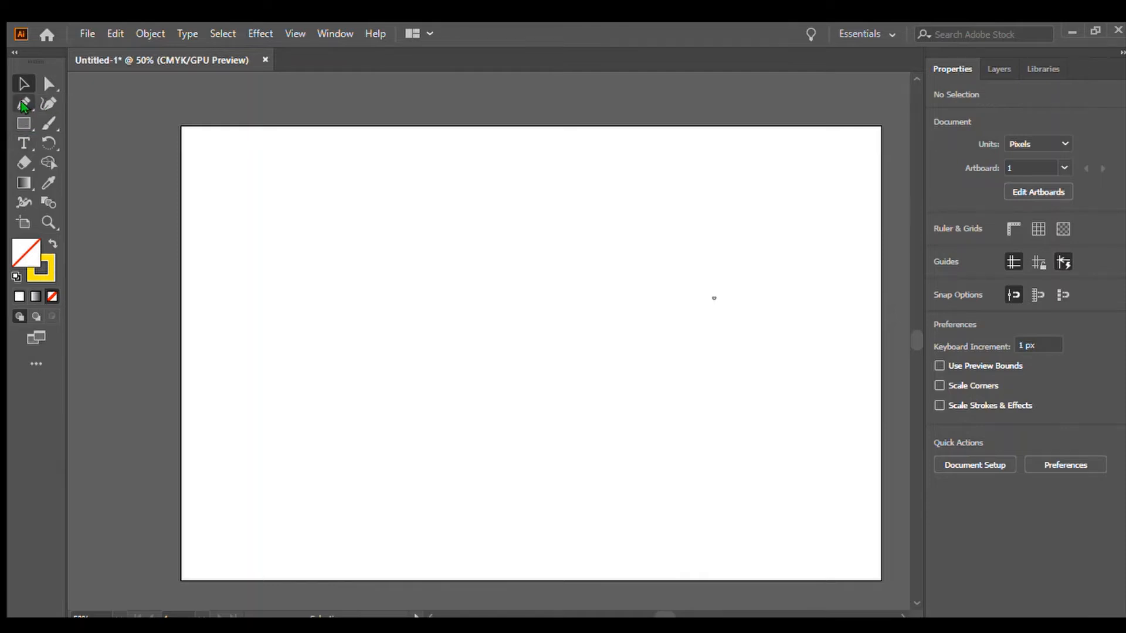
Draw a rectangle about 186 × 249 px and reshape it with the Curvature tool by pulling its anchor points outward.
{"action": "left_click", "coordinate": [22, 120]}
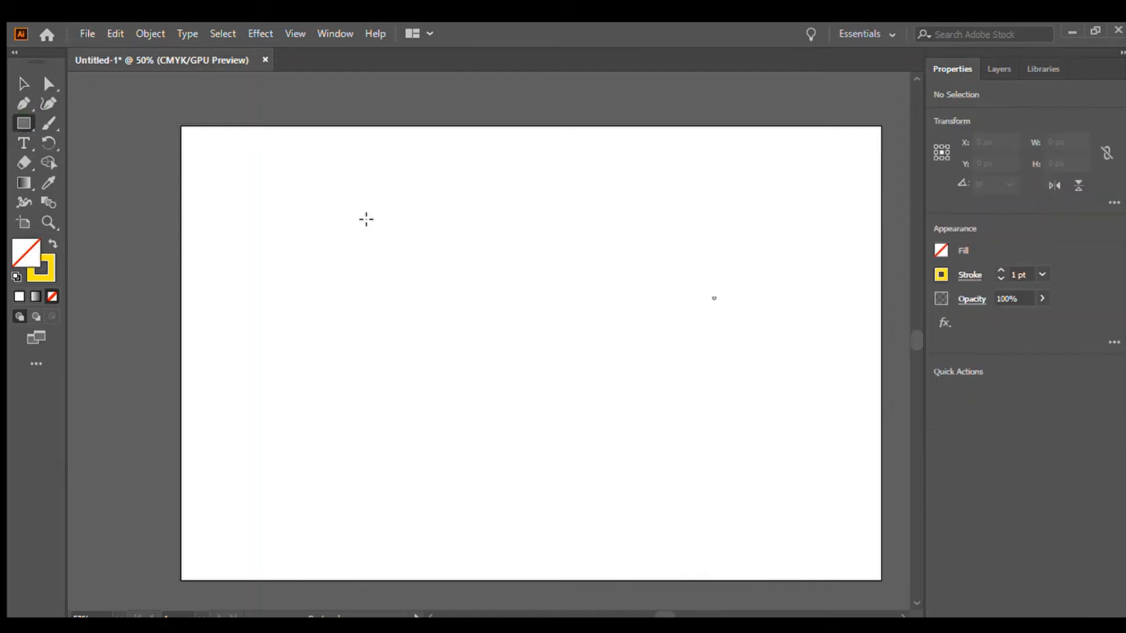
{"action": "left_click_drag", "start_coordinate": [492, 248], "coordinate": [598, 391]}
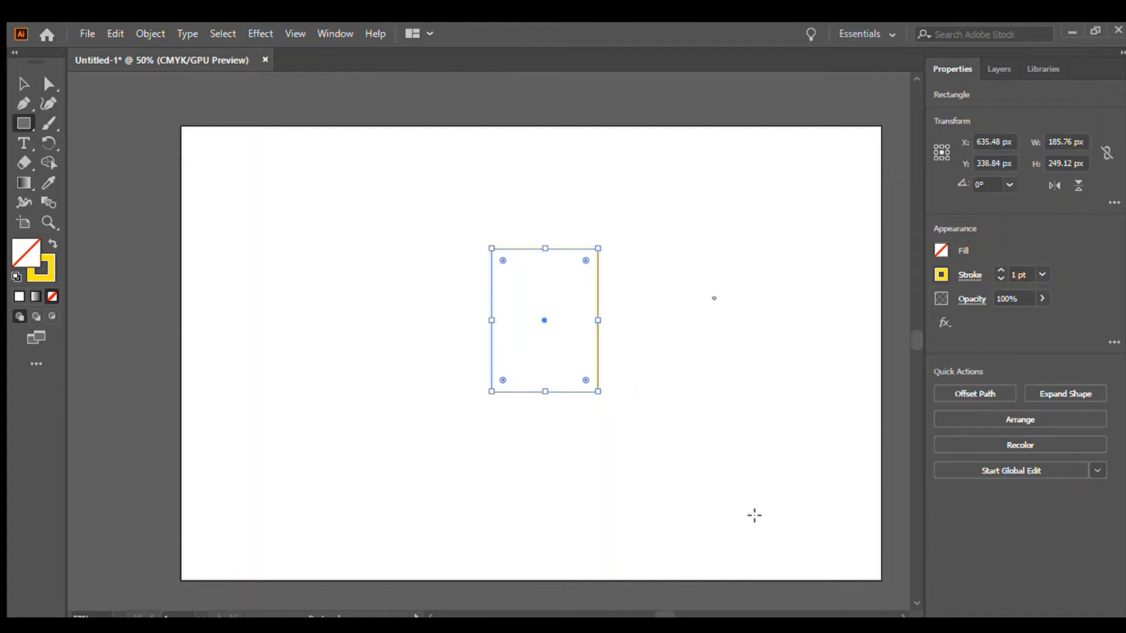
{"action": "left_click", "coordinate": [47, 103]}
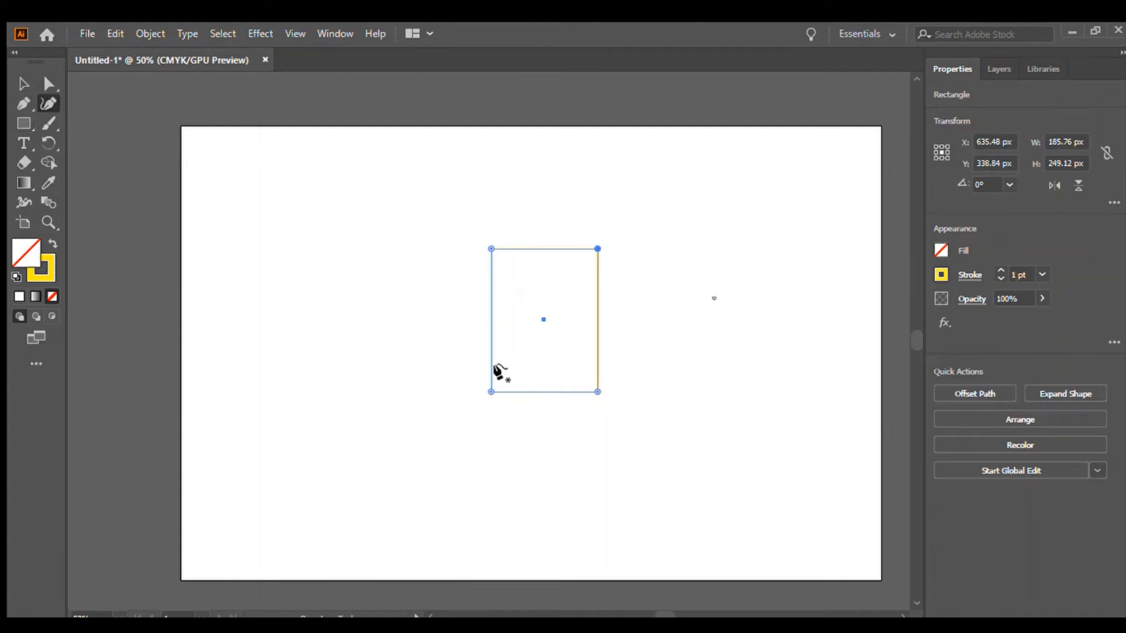
{"action": "left_click_drag", "start_coordinate": [493, 369], "coordinate": [293, 355]}
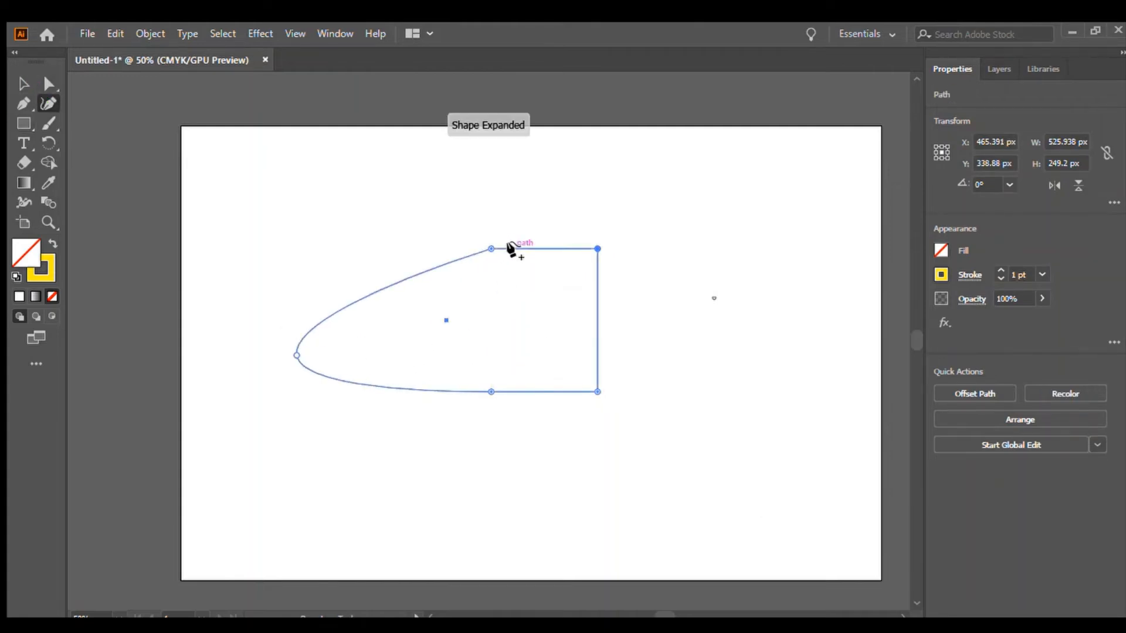
{"action": "left_click_drag", "start_coordinate": [509, 249], "coordinate": [643, 162]}
{"action": "left_click_drag", "start_coordinate": [601, 302], "coordinate": [858, 353]}
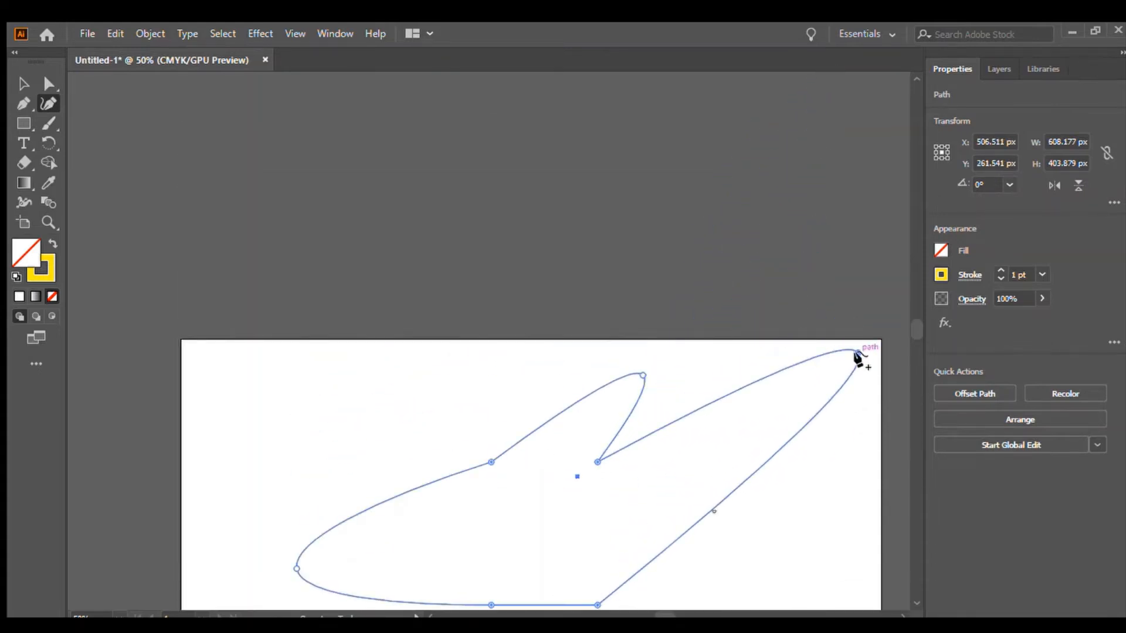
{"action": "left_click_drag", "start_coordinate": [912, 321], "coordinate": [914, 332]}
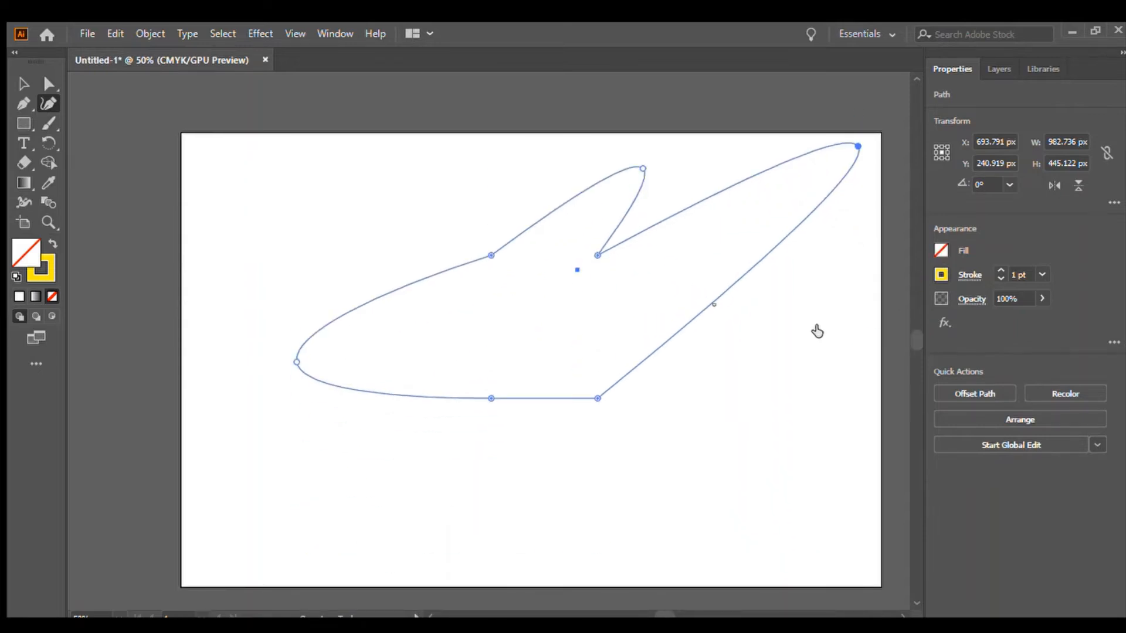
Fill the reshaped shape with a solid brown colour and deselect it.
{"action": "key", "text": "comma"}
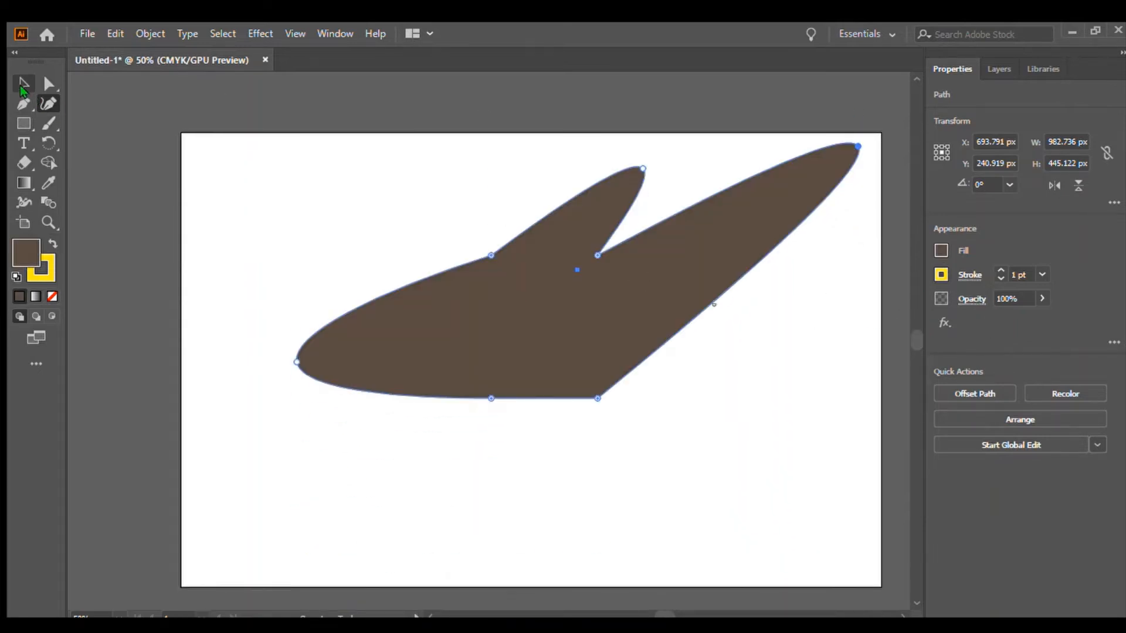
{"action": "left_click", "coordinate": [24, 88]}
{"action": "left_click", "coordinate": [168, 76]}
{"action": "left_click", "coordinate": [24, 123]}
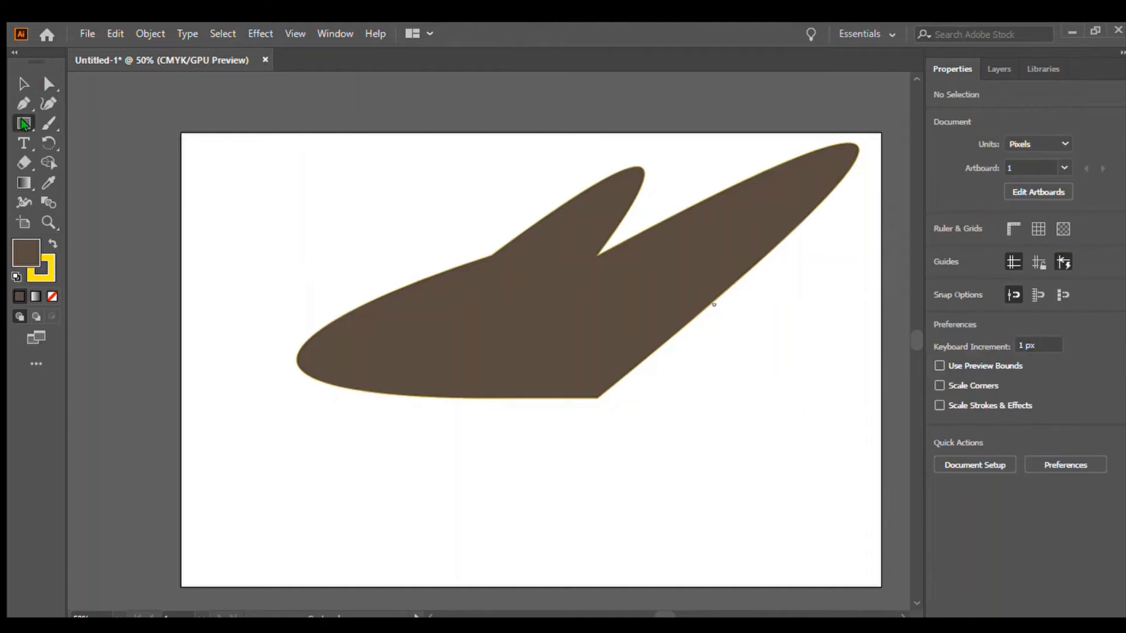
{"action": "left_click", "coordinate": [22, 86]}
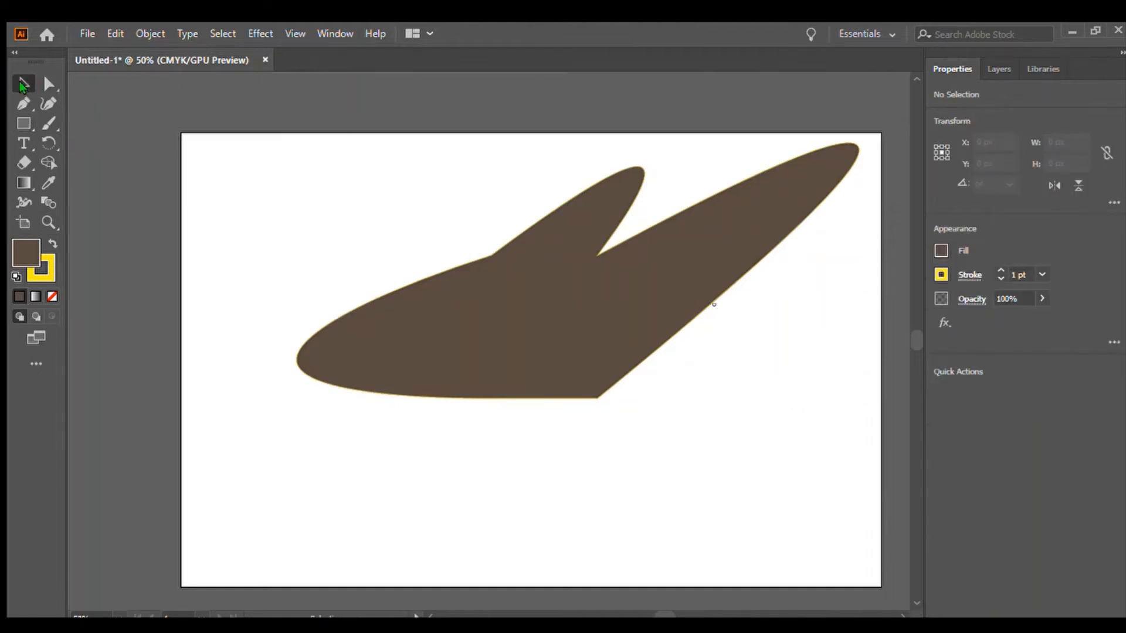
Select the filled shape and delete it.
{"action": "left_click_drag", "start_coordinate": [248, 160], "coordinate": [569, 545]}
{"action": "key", "text": "Delete"}
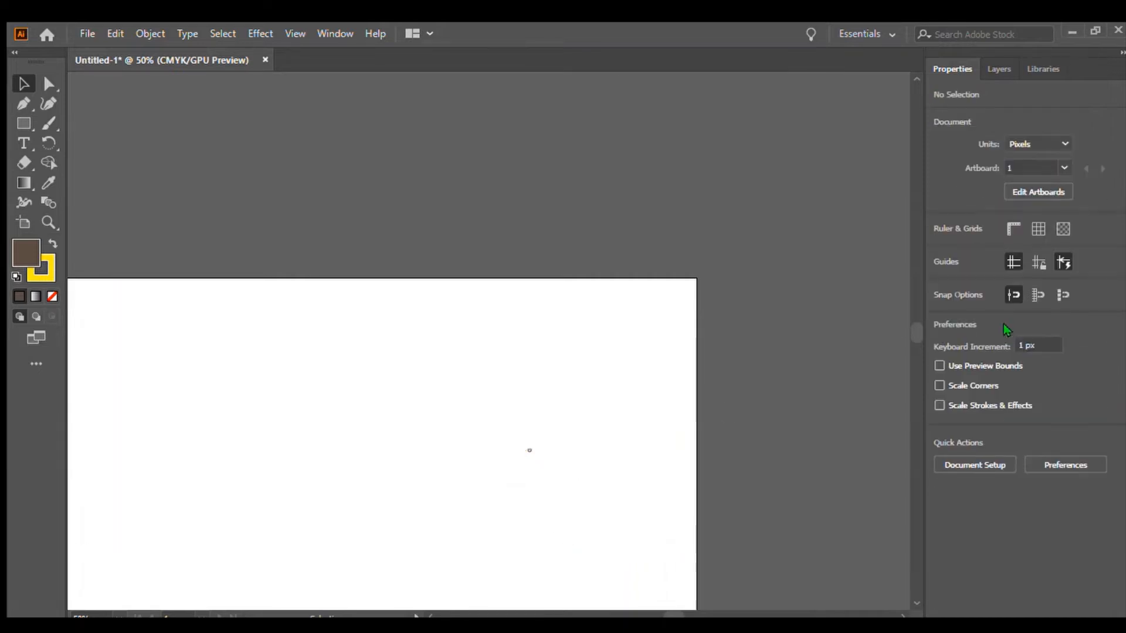
{"action": "left_click_drag", "start_coordinate": [917, 328], "coordinate": [916, 347]}
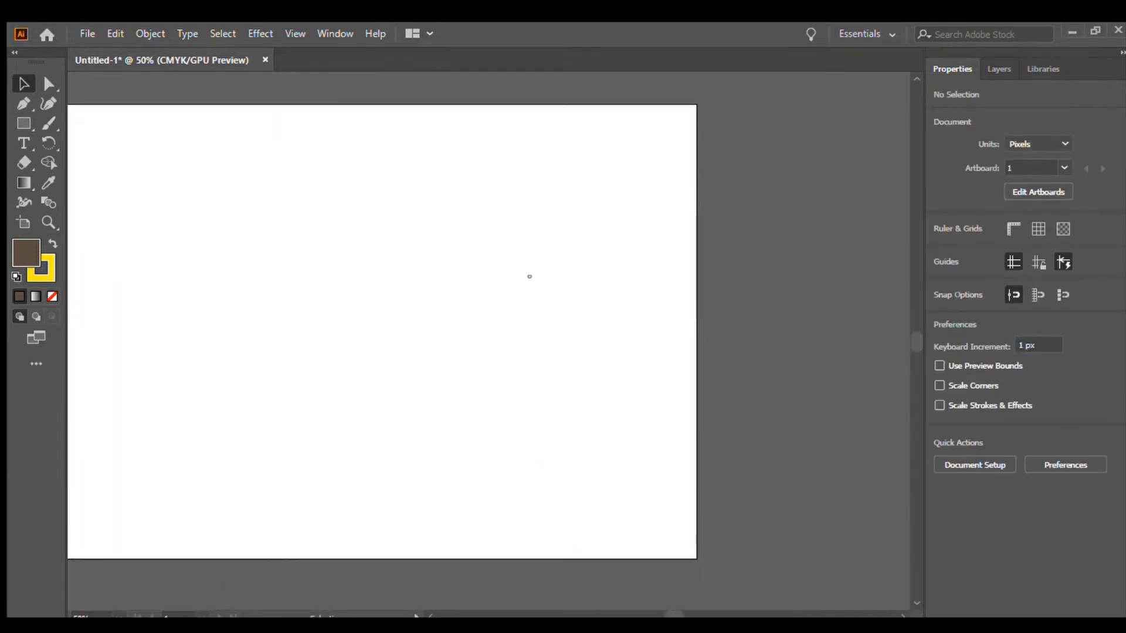
Draw a brown rectangle about 317 × 186 px in the middle of the artboard.
{"action": "left_click_drag", "start_coordinate": [661, 615], "coordinate": [655, 615]}
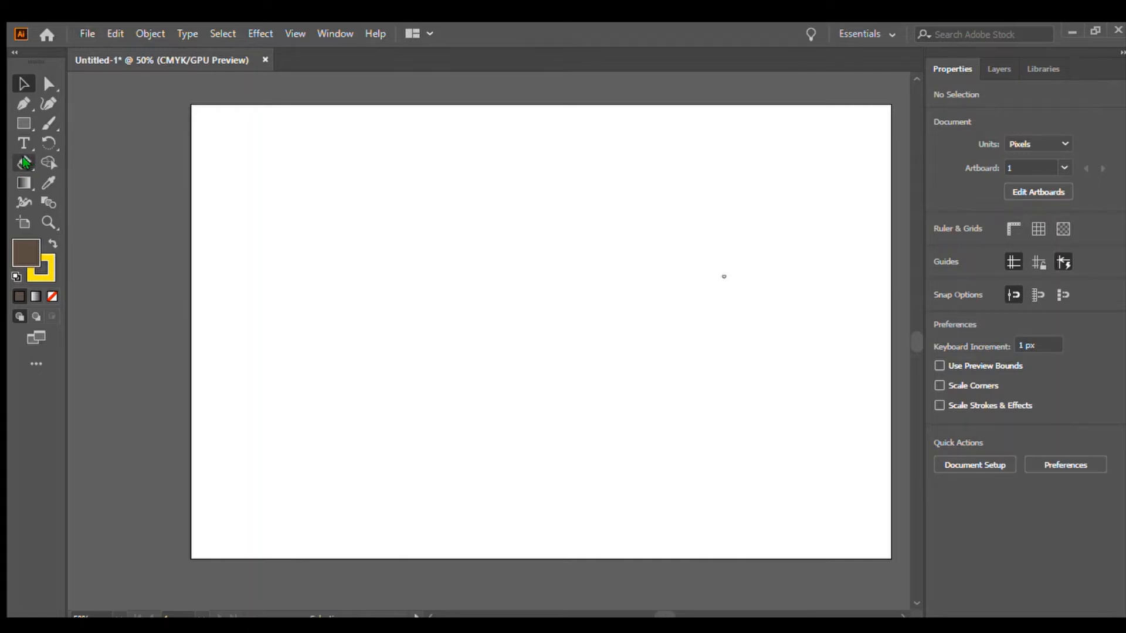
{"action": "left_click", "coordinate": [24, 163]}
{"action": "left_click", "coordinate": [23, 124]}
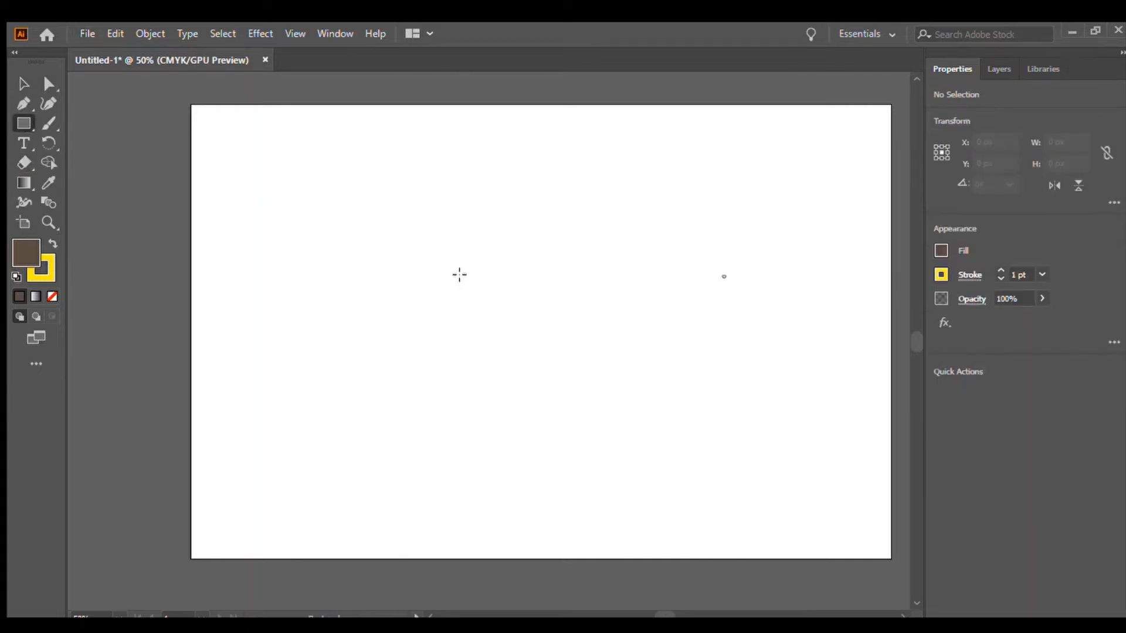
{"action": "left_click_drag", "start_coordinate": [459, 273], "coordinate": [640, 380]}
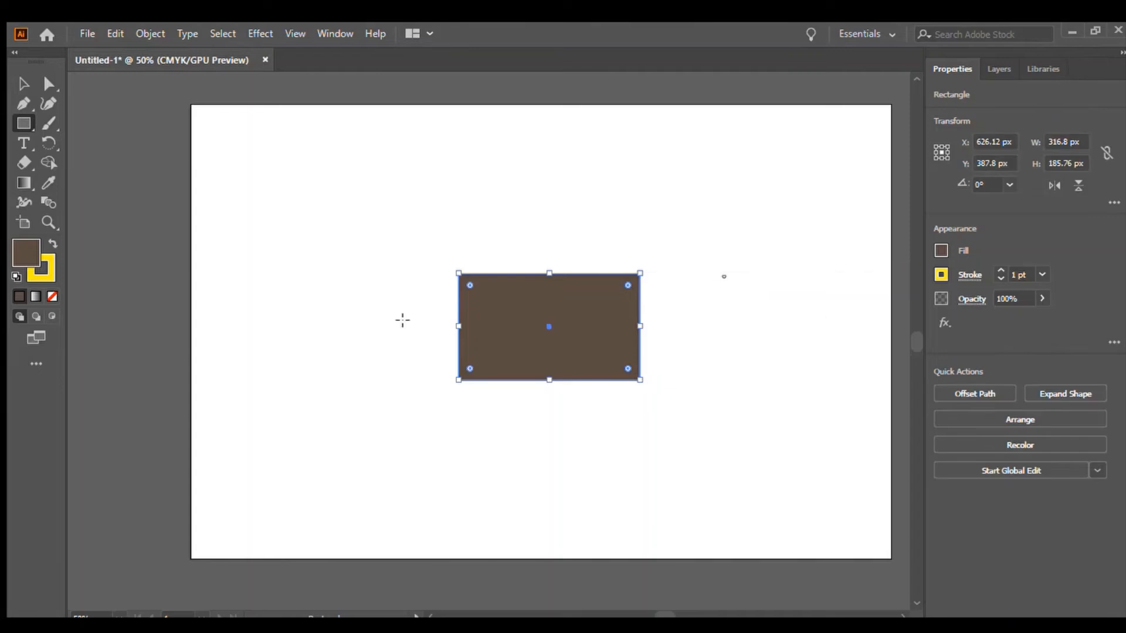
Erase three diagonal strips across the rectangle with the Eraser tool.
{"action": "left_click", "coordinate": [24, 162]}
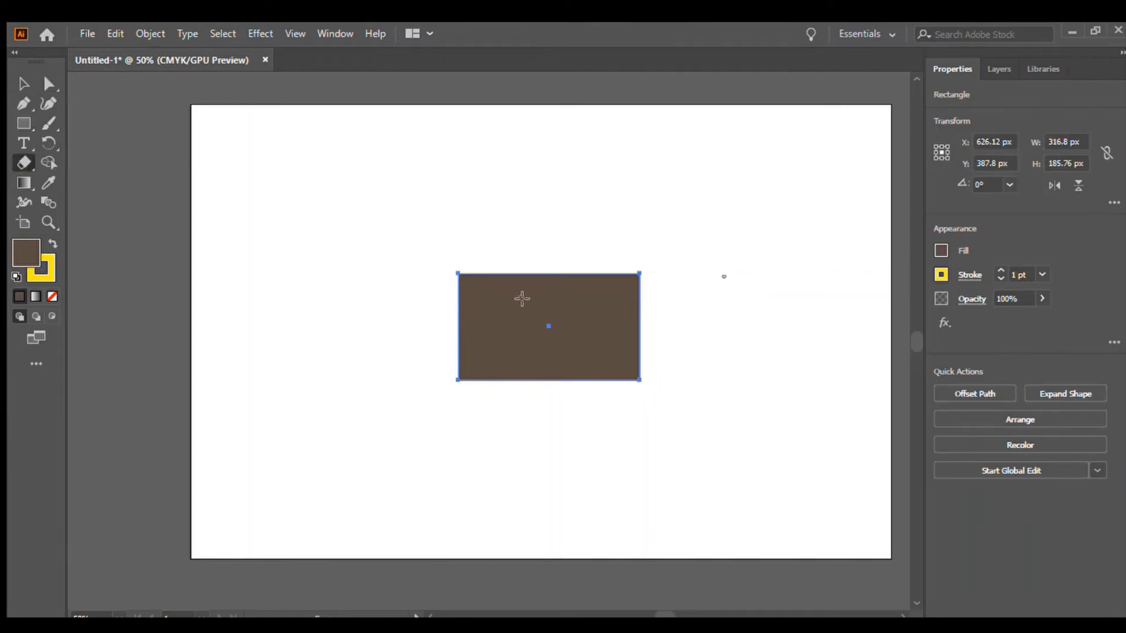
{"action": "left_click_drag", "start_coordinate": [522, 316], "coordinate": [495, 392]}
{"action": "left_click_drag", "start_coordinate": [638, 304], "coordinate": [557, 397]}
{"action": "mouse_move", "coordinate": [601, 297]}
{"action": "left_mouse_down"}
{"action": "mouse_move", "coordinate": [618, 274]}
{"action": "mouse_move", "coordinate": [447, 419]}
{"action": "mouse_move", "coordinate": [520, 251]}
{"action": "mouse_move", "coordinate": [460, 278]}
{"action": "left_mouse_up"}
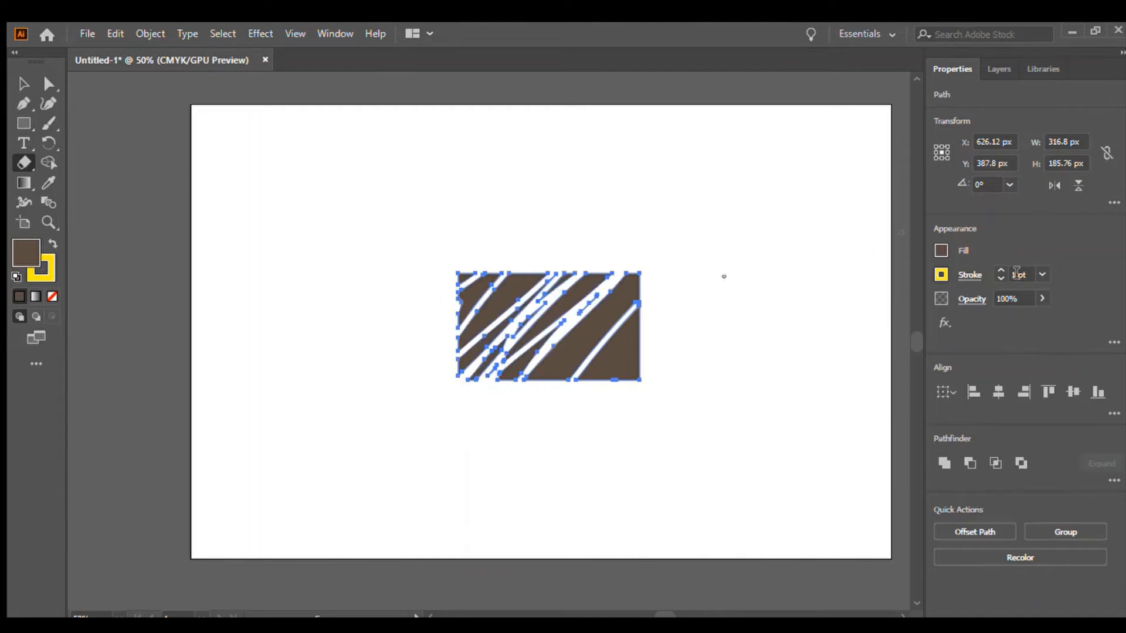
Raise the stroke weight to 15 pt and erase two more strips across the shape.
{"action": "left_click", "coordinate": [993, 270]}
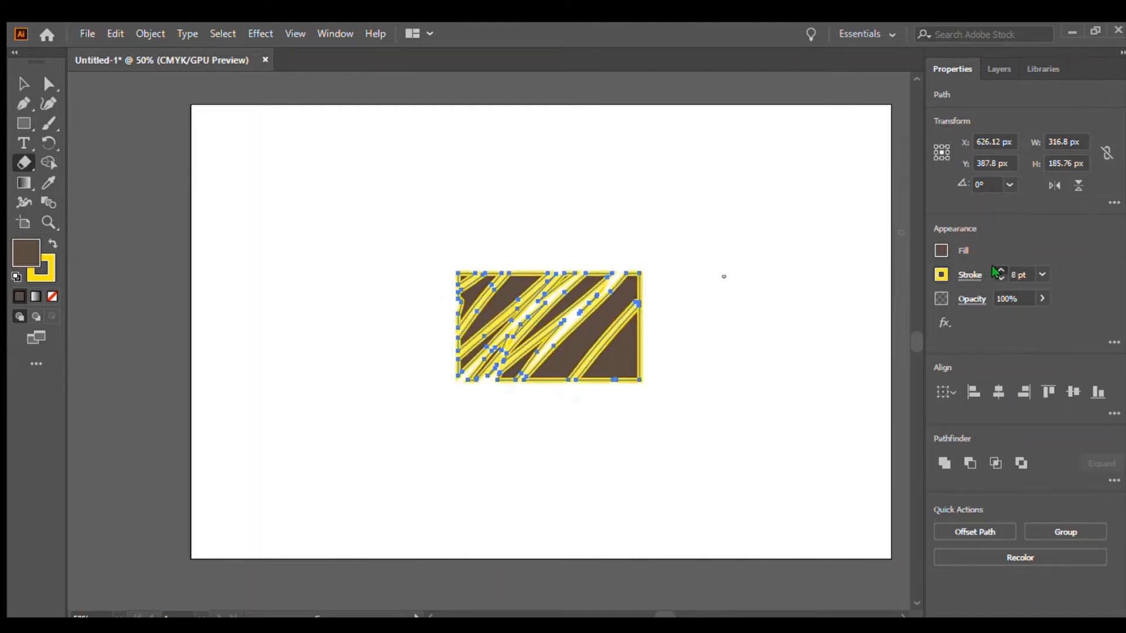
{"action": "left_click", "coordinate": [995, 272]}
{"action": "mouse_move", "coordinate": [477, 259]}
{"action": "left_mouse_down"}
{"action": "mouse_move", "coordinate": [420, 320]}
{"action": "mouse_move", "coordinate": [377, 429]}
{"action": "left_mouse_up"}
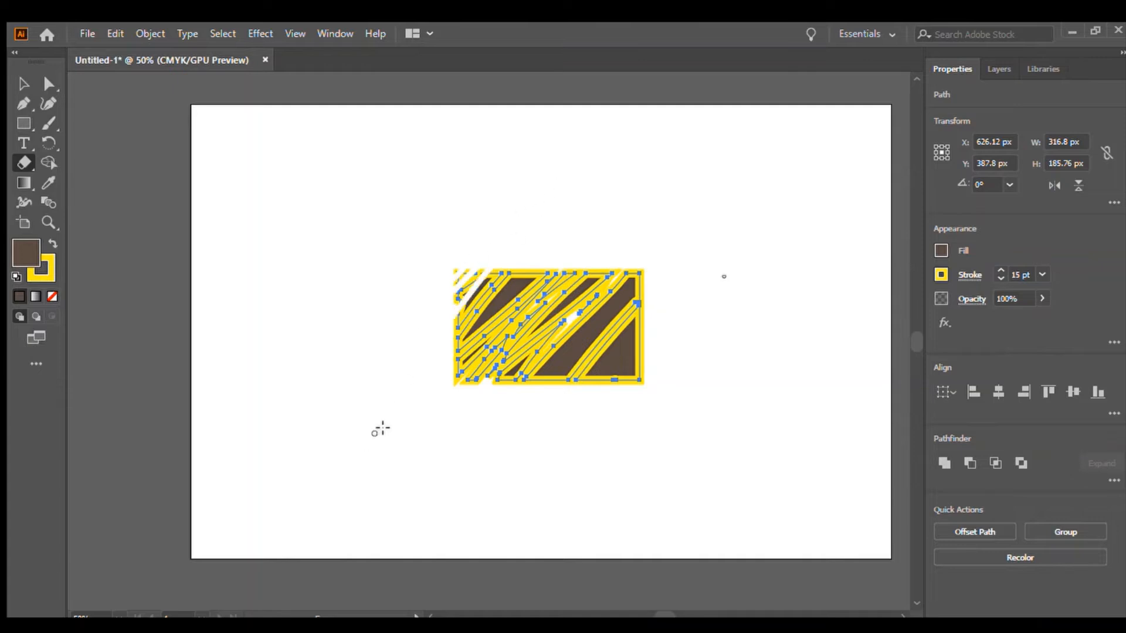
{"action": "mouse_move", "coordinate": [446, 451]}
{"action": "left_mouse_down"}
{"action": "mouse_move", "coordinate": [498, 436]}
{"action": "mouse_move", "coordinate": [697, 292]}
{"action": "mouse_move", "coordinate": [678, 377]}
{"action": "left_mouse_up"}
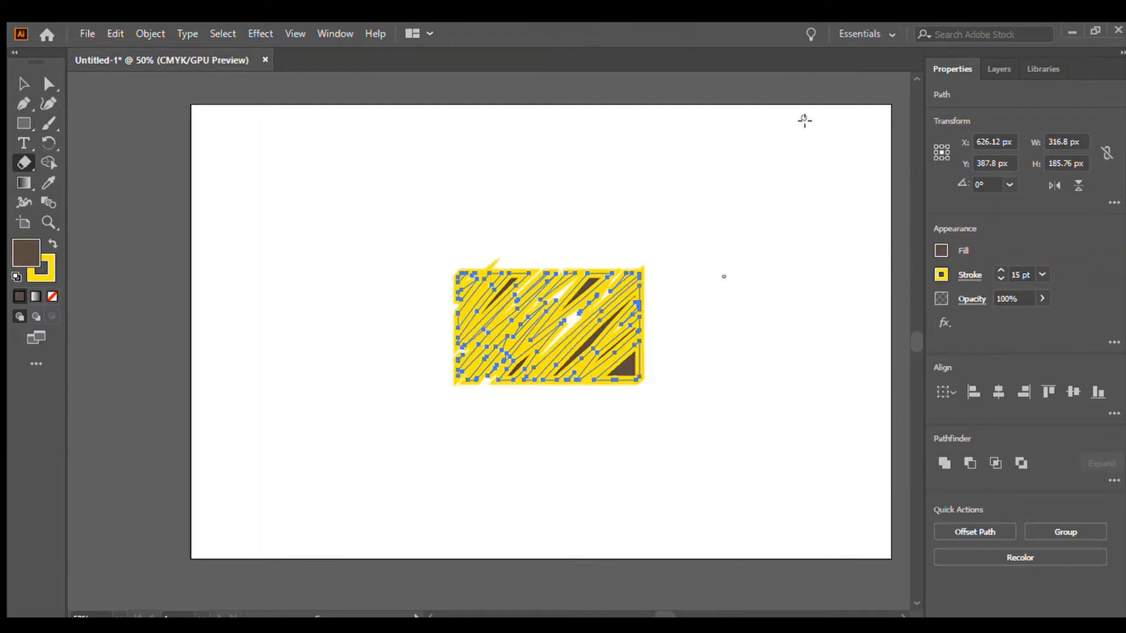
Raise the stroke weight to 22 pt and erase four more diagonal strips through the shape.
{"action": "left_click", "coordinate": [1001, 270]}
{"action": "mouse_move", "coordinate": [593, 288]}
{"action": "left_mouse_down"}
{"action": "mouse_move", "coordinate": [580, 407]}
{"action": "mouse_move", "coordinate": [645, 302]}
{"action": "mouse_move", "coordinate": [655, 198]}
{"action": "left_mouse_up"}
{"action": "left_click_drag", "start_coordinate": [606, 256], "coordinate": [496, 386]}
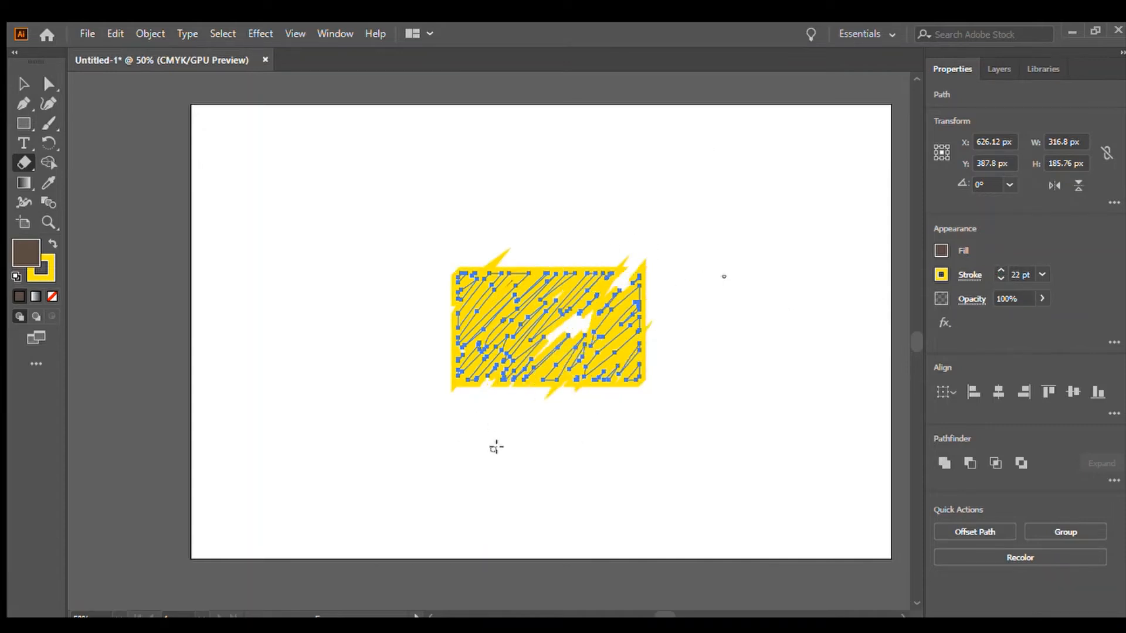
{"action": "mouse_move", "coordinate": [557, 437]}
{"action": "left_mouse_down"}
{"action": "mouse_move", "coordinate": [598, 356]}
{"action": "mouse_move", "coordinate": [681, 261]}
{"action": "mouse_move", "coordinate": [609, 395]}
{"action": "mouse_move", "coordinate": [654, 329]}
{"action": "left_mouse_up"}
{"action": "mouse_move", "coordinate": [714, 239]}
{"action": "left_mouse_down"}
{"action": "mouse_move", "coordinate": [612, 323]}
{"action": "mouse_move", "coordinate": [670, 234]}
{"action": "mouse_move", "coordinate": [623, 296]}
{"action": "mouse_move", "coordinate": [603, 260]}
{"action": "mouse_move", "coordinate": [436, 386]}
{"action": "mouse_move", "coordinate": [643, 114]}
{"action": "mouse_move", "coordinate": [520, 226]}
{"action": "mouse_move", "coordinate": [419, 431]}
{"action": "left_mouse_up"}
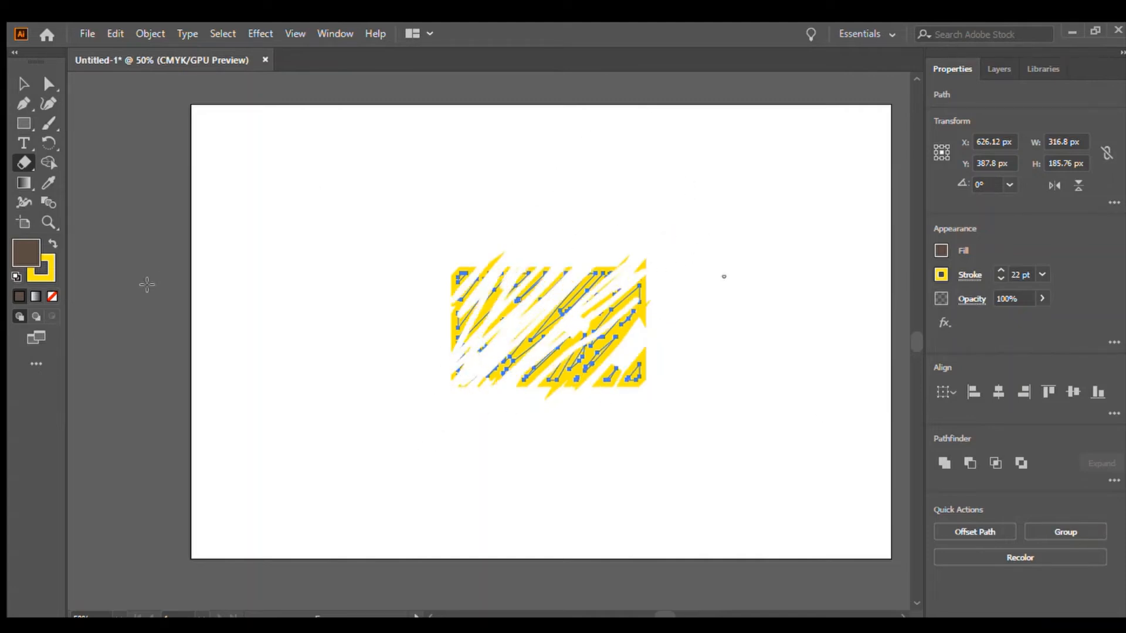
Select all the erased pieces with a marquee and delete them.
{"action": "left_click", "coordinate": [23, 84]}
{"action": "left_click", "coordinate": [125, 217]}
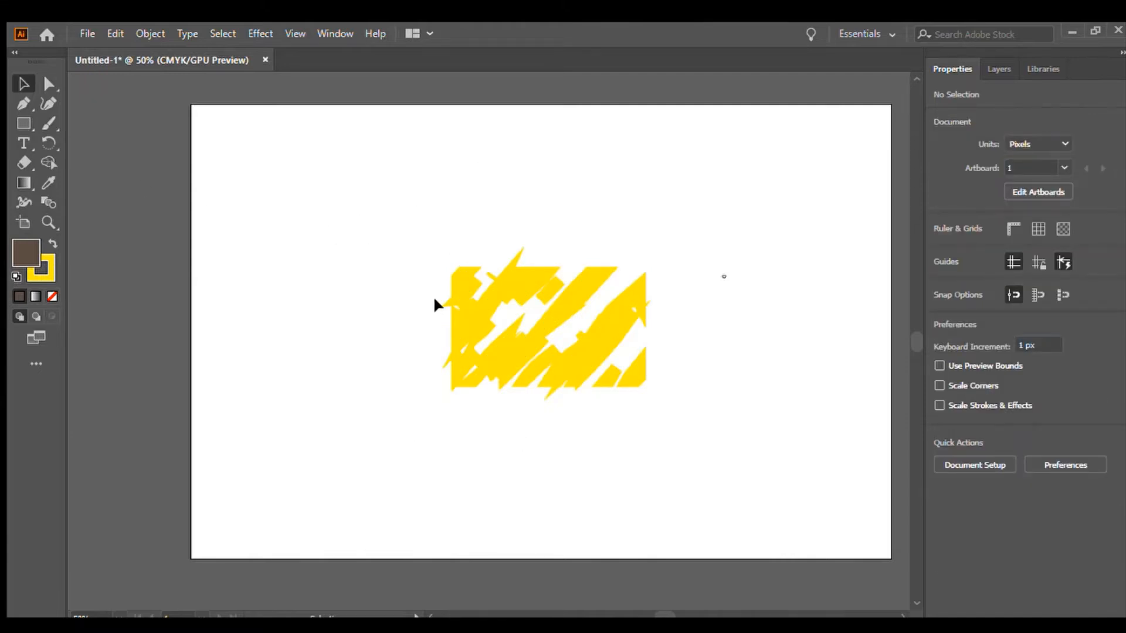
{"action": "left_click_drag", "start_coordinate": [416, 245], "coordinate": [683, 439]}
{"action": "key", "text": "Delete"}
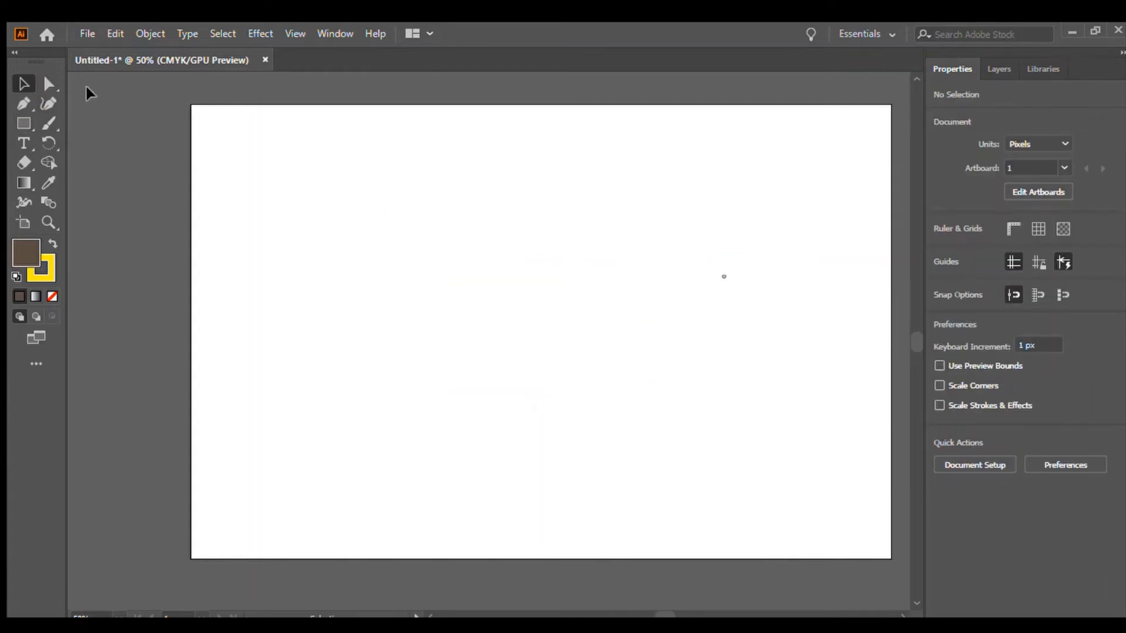
{"action": "left_click", "coordinate": [48, 84]}
{"action": "mouse_move", "coordinate": [592, 432]}
{"action": "left_mouse_down"}
{"action": "mouse_move", "coordinate": [651, 290]}
{"action": "mouse_move", "coordinate": [643, 206]}
{"action": "mouse_move", "coordinate": [749, 220]}
{"action": "left_mouse_up"}
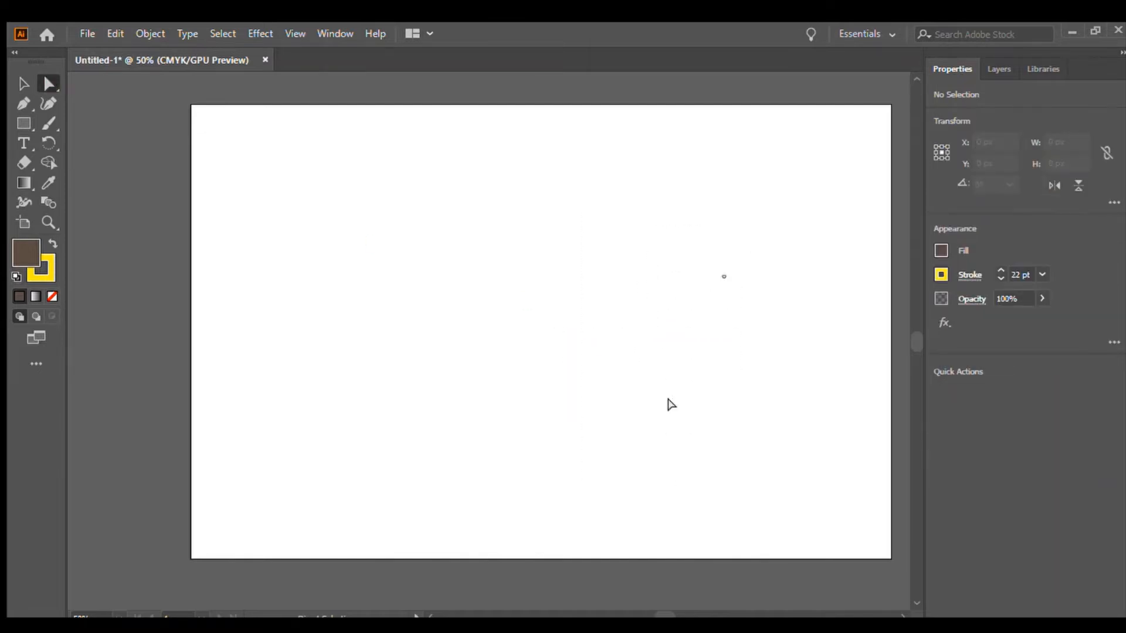
{"action": "left_click_drag", "start_coordinate": [590, 403], "coordinate": [293, 189]}
Draw two yellow-stroked rectangles side by side, the second about 167 × 105 px.
{"action": "left_click", "coordinate": [23, 123]}
{"action": "mouse_move", "coordinate": [381, 259]}
{"action": "left_mouse_down"}
{"action": "mouse_move", "coordinate": [397, 284]}
{"action": "mouse_move", "coordinate": [460, 320]}
{"action": "left_mouse_up"}
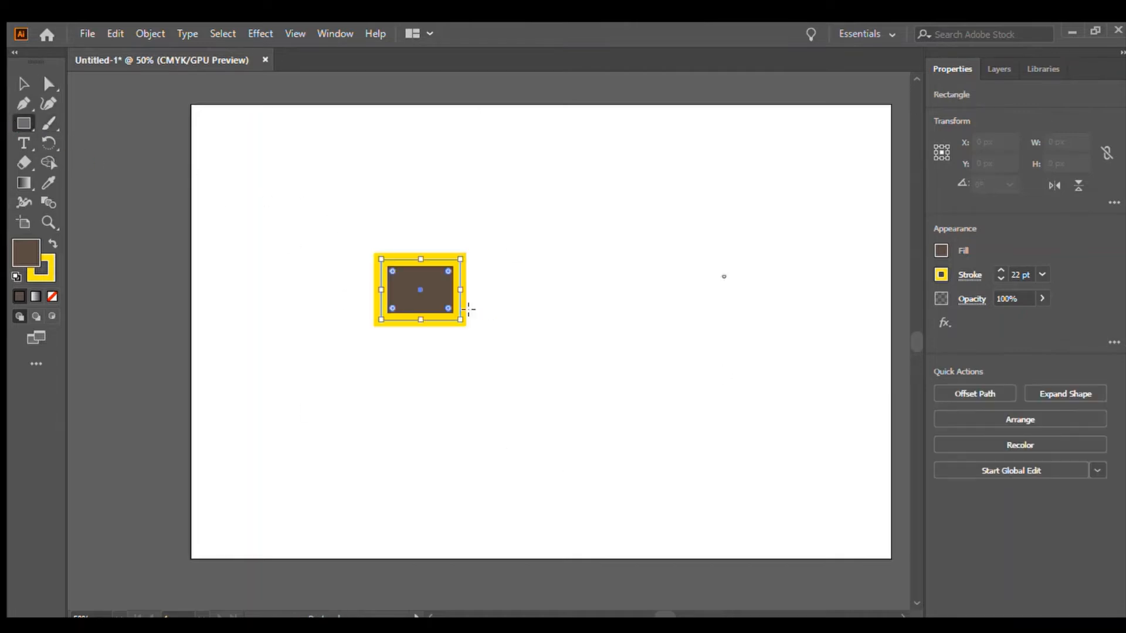
{"action": "left_click_drag", "start_coordinate": [517, 258], "coordinate": [613, 319]}
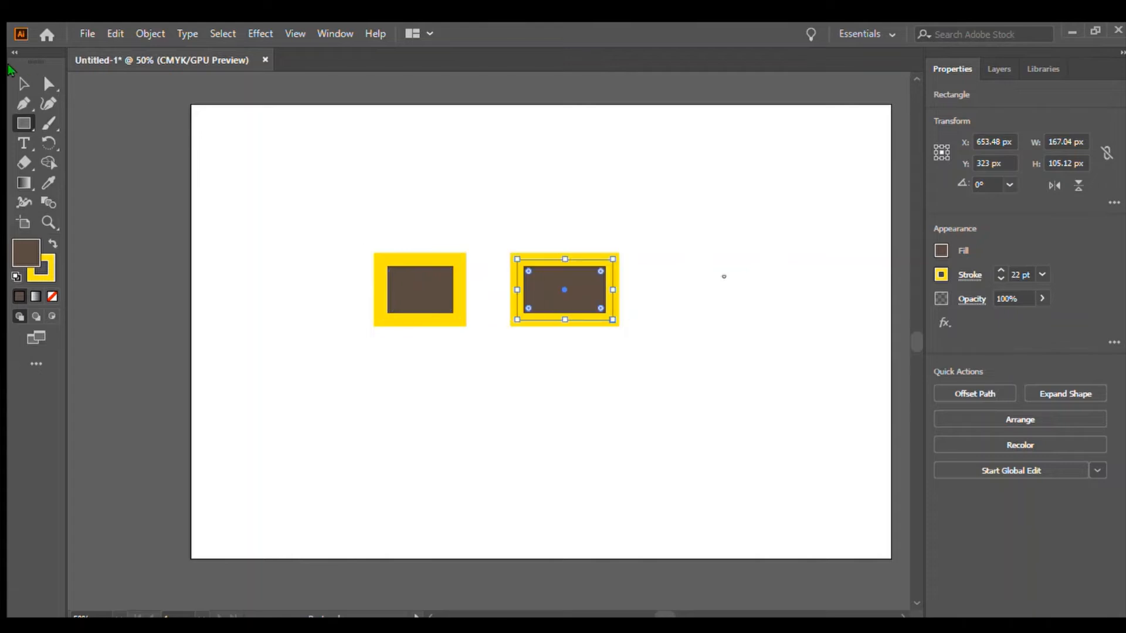
Select both rectangles, group them and delete the group.
{"action": "left_click", "coordinate": [24, 83]}
{"action": "left_click", "coordinate": [75, 109]}
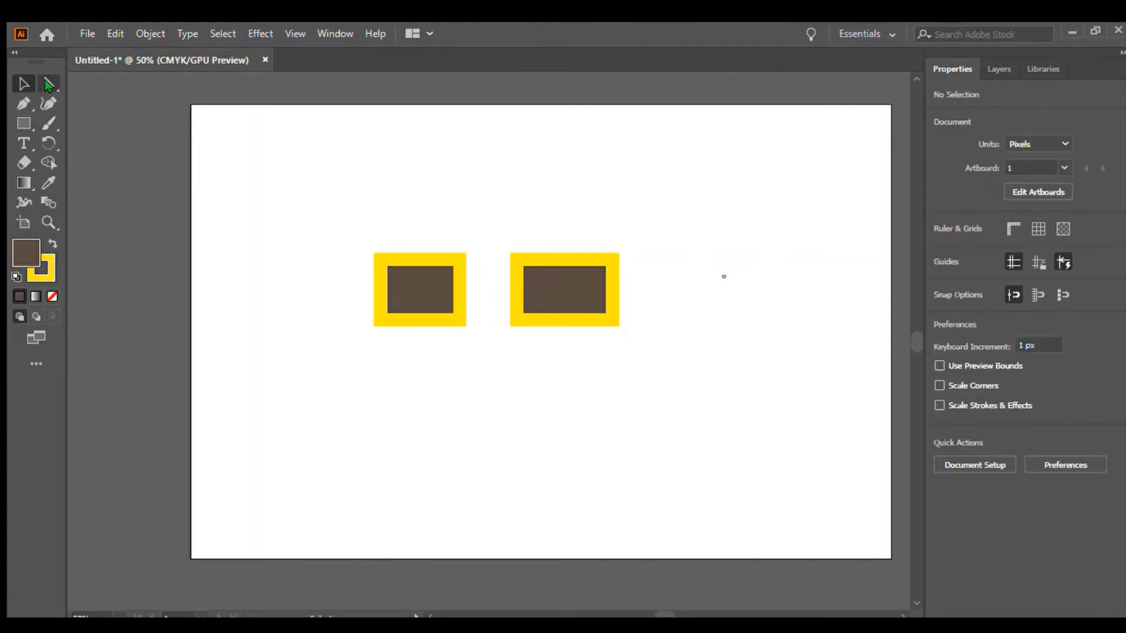
{"action": "left_click", "coordinate": [49, 85]}
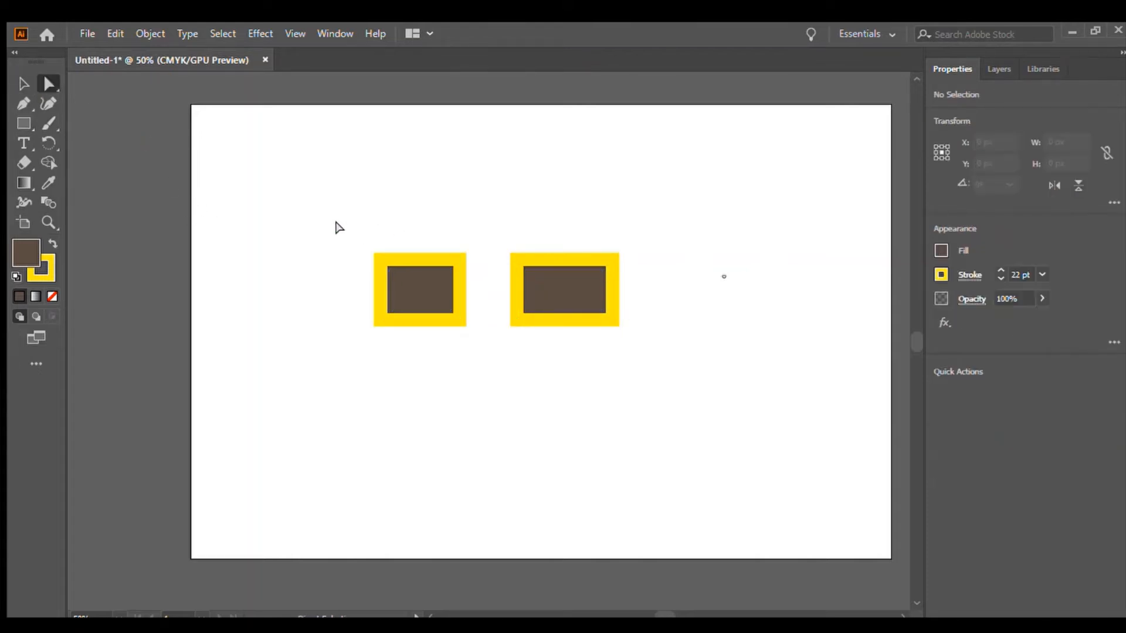
{"action": "left_click_drag", "start_coordinate": [322, 219], "coordinate": [680, 357]}
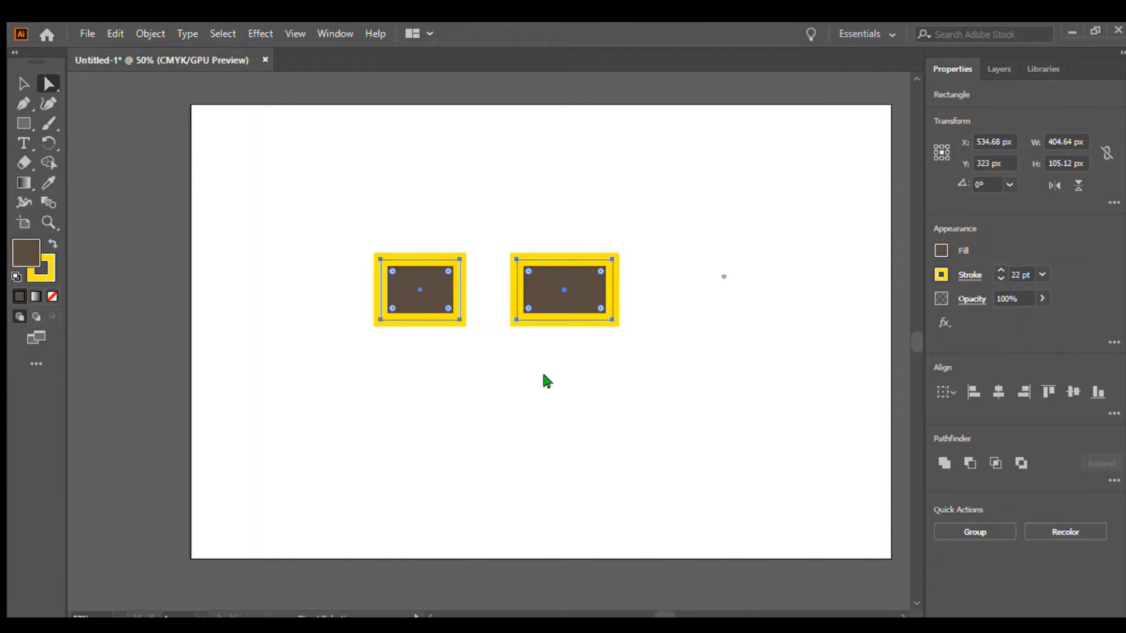
{"action": "key", "text": "ctrl+g"}
{"action": "left_click_drag", "start_coordinate": [539, 286], "coordinate": [642, 284]}
{"action": "key", "text": "Delete"}
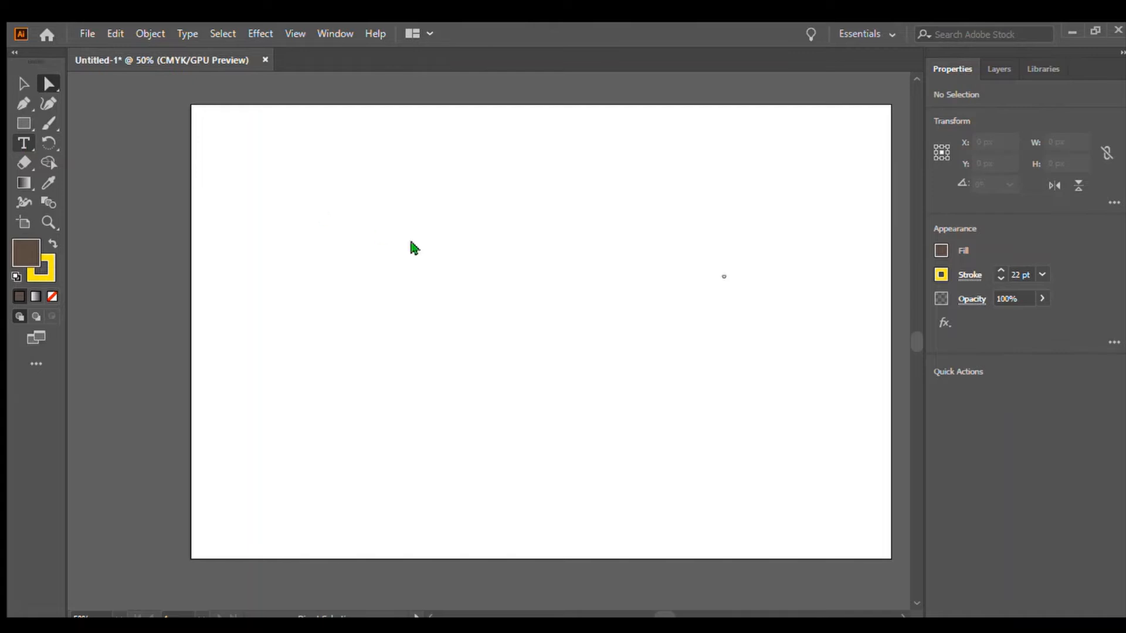
Create an area text frame filled with placeholder text near the artboard's upper left corner.
{"action": "left_click", "coordinate": [32, 149]}
{"action": "left_click_drag", "start_coordinate": [38, 156], "coordinate": [412, 247]}
Draw a second text area about 651 × 384 px, clear its placeholder text and set the font size to 100 pt.
{"action": "left_click", "coordinate": [23, 145]}
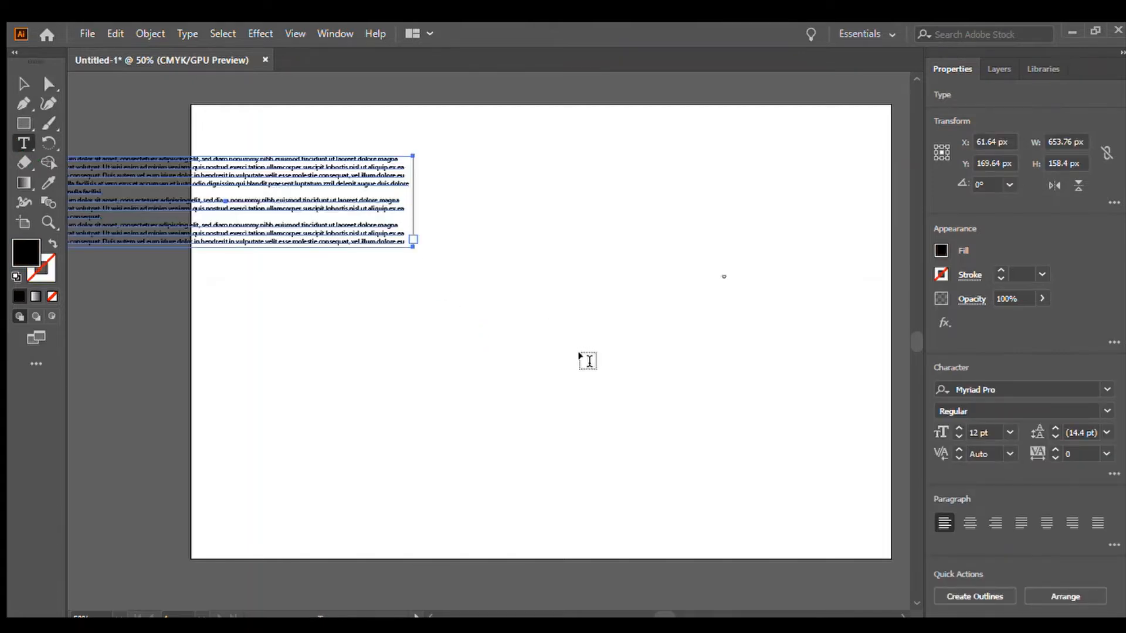
{"action": "left_click_drag", "start_coordinate": [475, 305], "coordinate": [838, 528]}
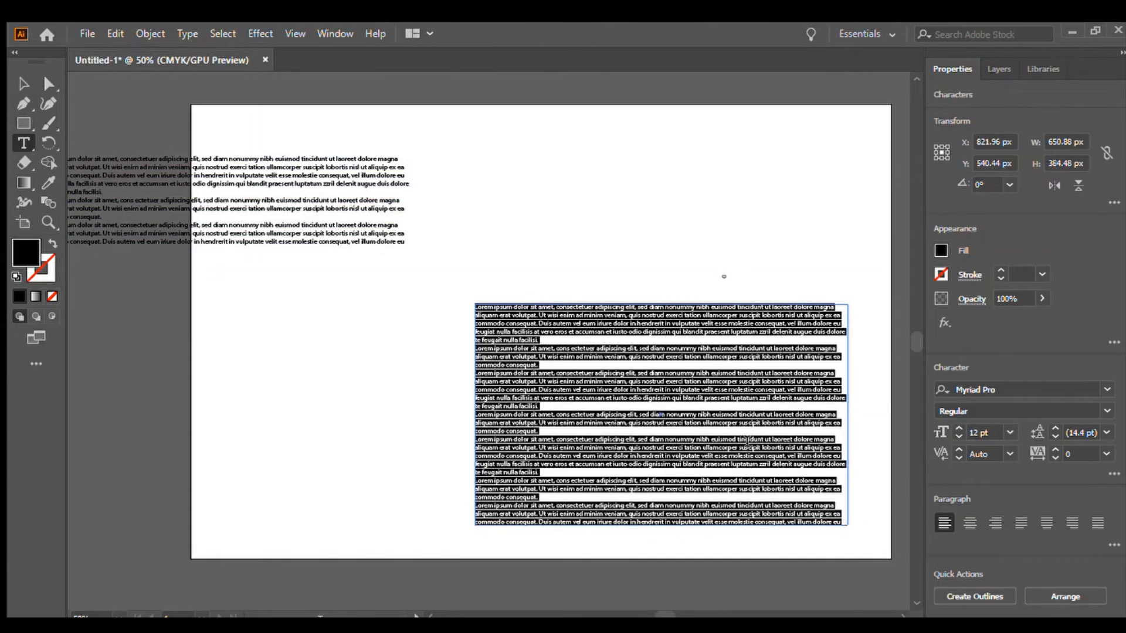
{"action": "key", "text": "BackSpace"}
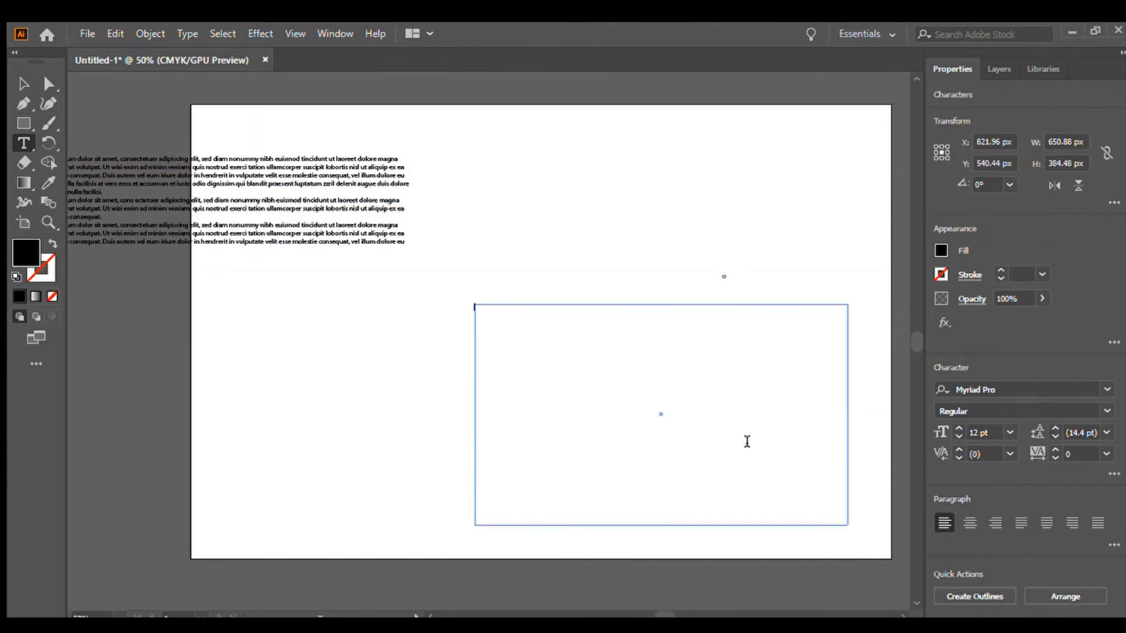
{"action": "left_click", "coordinate": [987, 429]}
{"action": "type", "text": "10"}
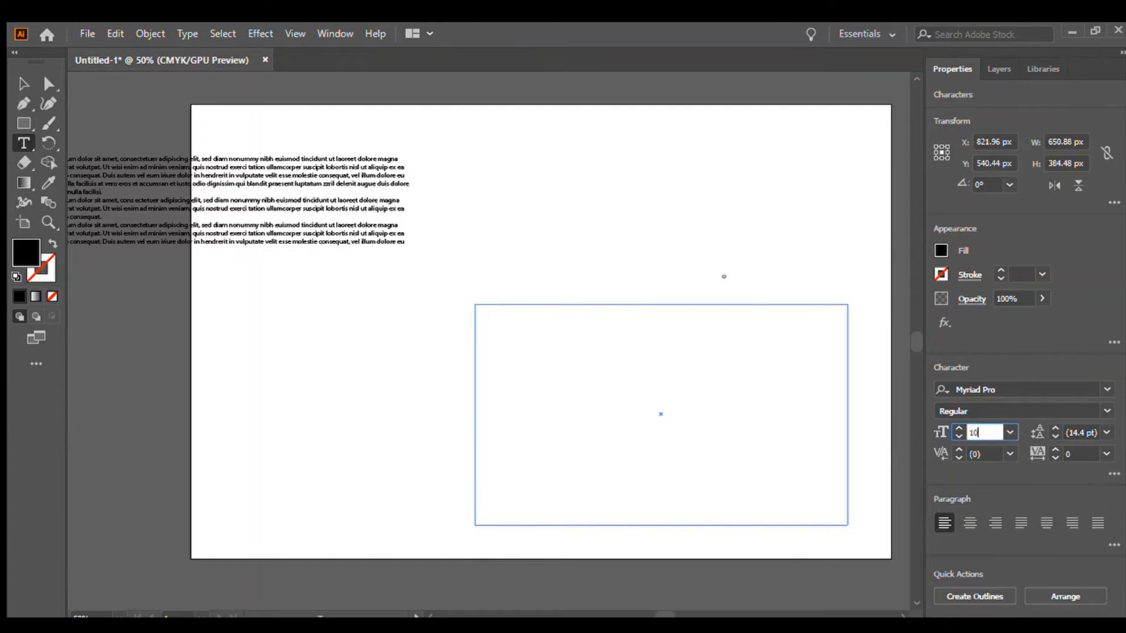
{"action": "type", "text": "0 pt"}
{"action": "key", "text": "Return"}
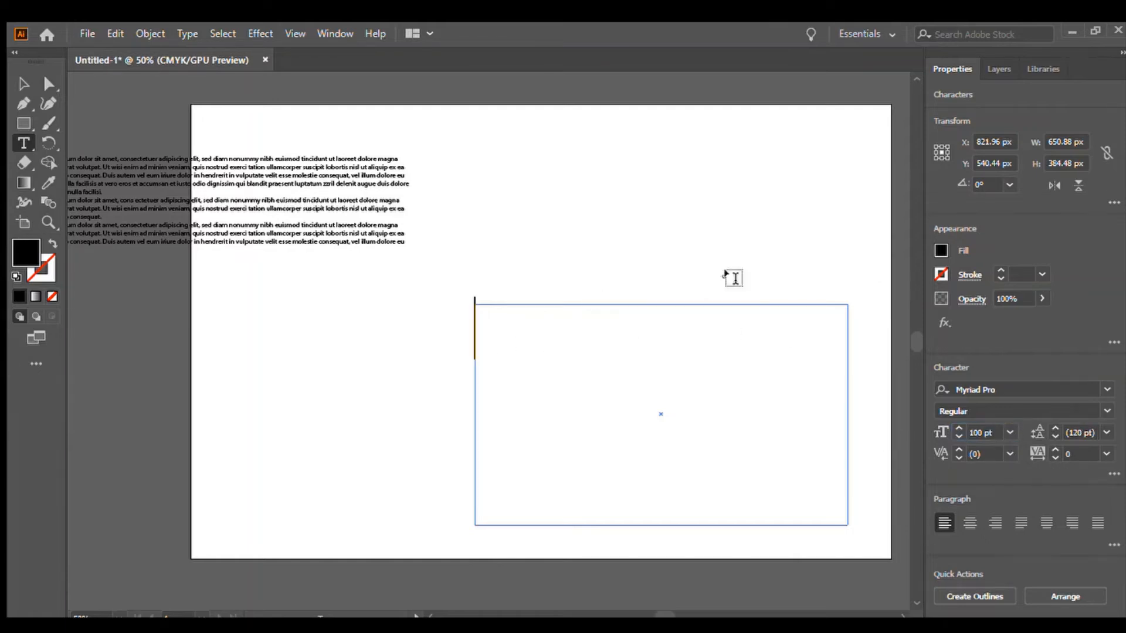
Type "How To" into the second text area, erase it again and deselect the empty frame.
{"action": "left_click", "coordinate": [1000, 270]}
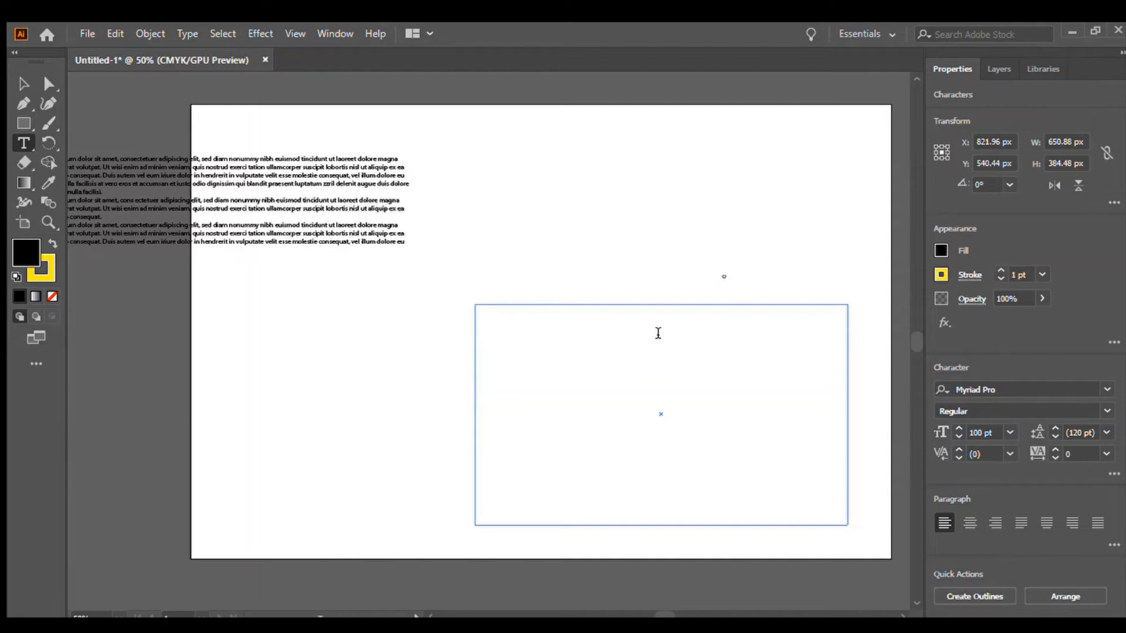
{"action": "type", "text": "How To"}
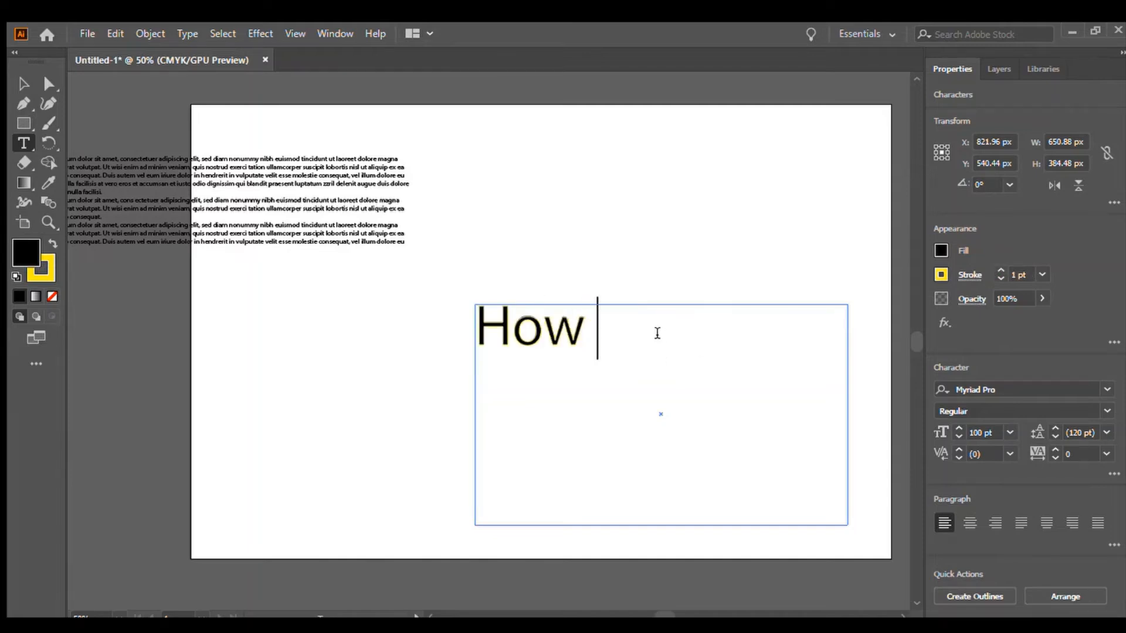
{"action": "key", "text": "BackSpace"}
{"action": "key", "text": "BackSpace"}
{"action": "key", "text": "BackSpace"}
{"action": "key", "text": "BackSpace"}
{"action": "key", "text": "BackSpace"}
{"action": "key", "text": "BackSpace"}
{"action": "left_click", "coordinate": [23, 83]}
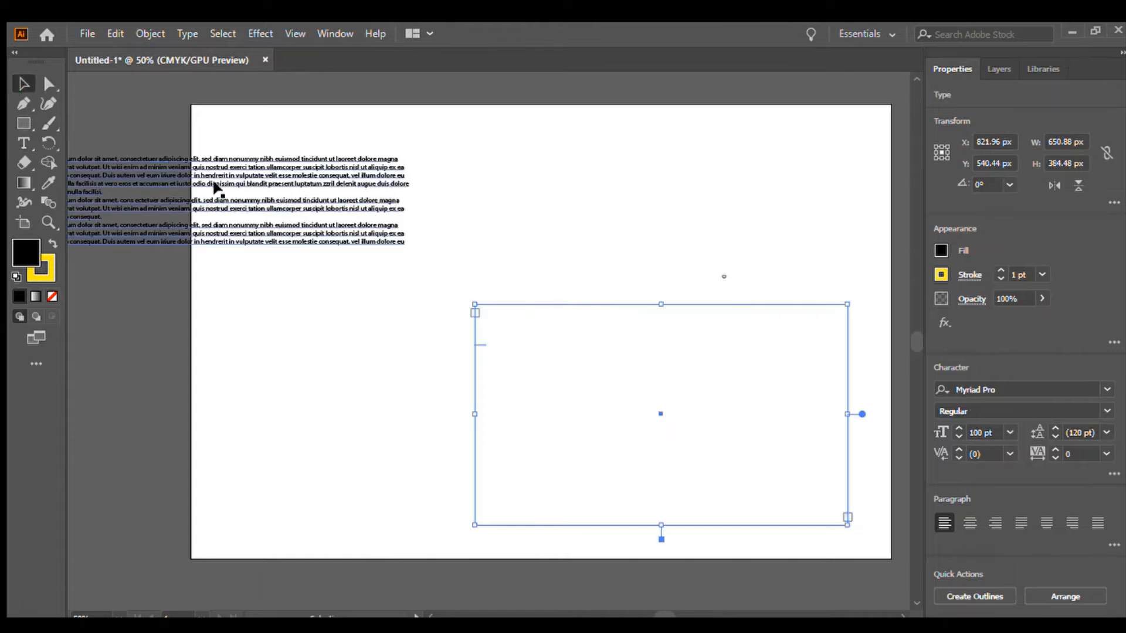
{"action": "left_click", "coordinate": [651, 389]}
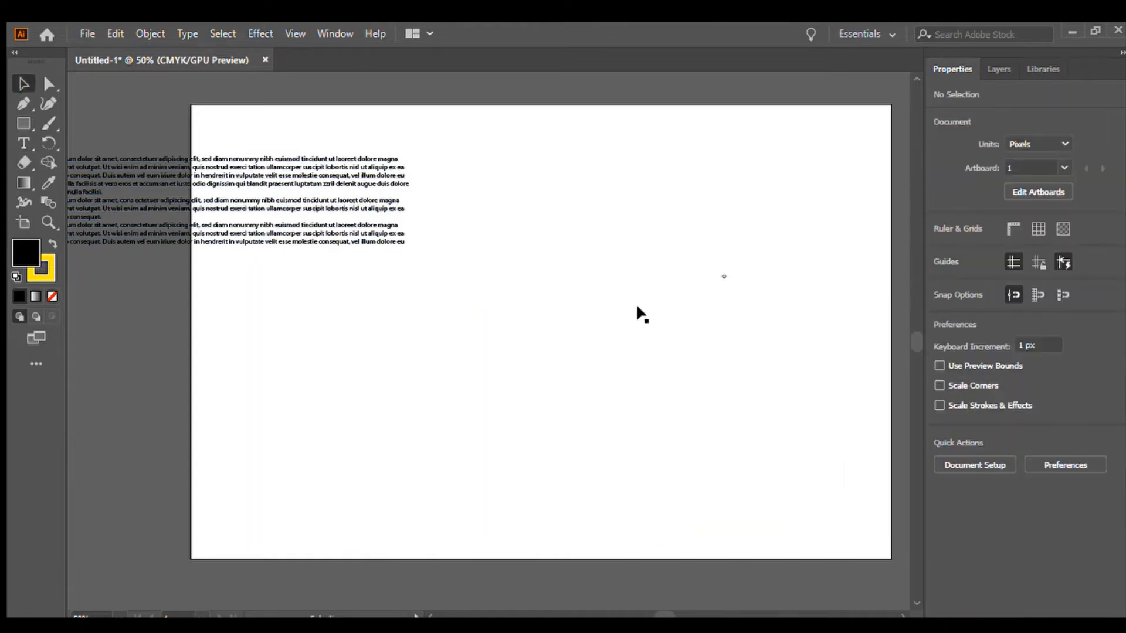
Move the placeholder text block to the artboard's lower centre and change its font to Bauhaus 93.
{"action": "left_click", "coordinate": [244, 208]}
{"action": "left_click_drag", "start_coordinate": [339, 244], "coordinate": [684, 419]}
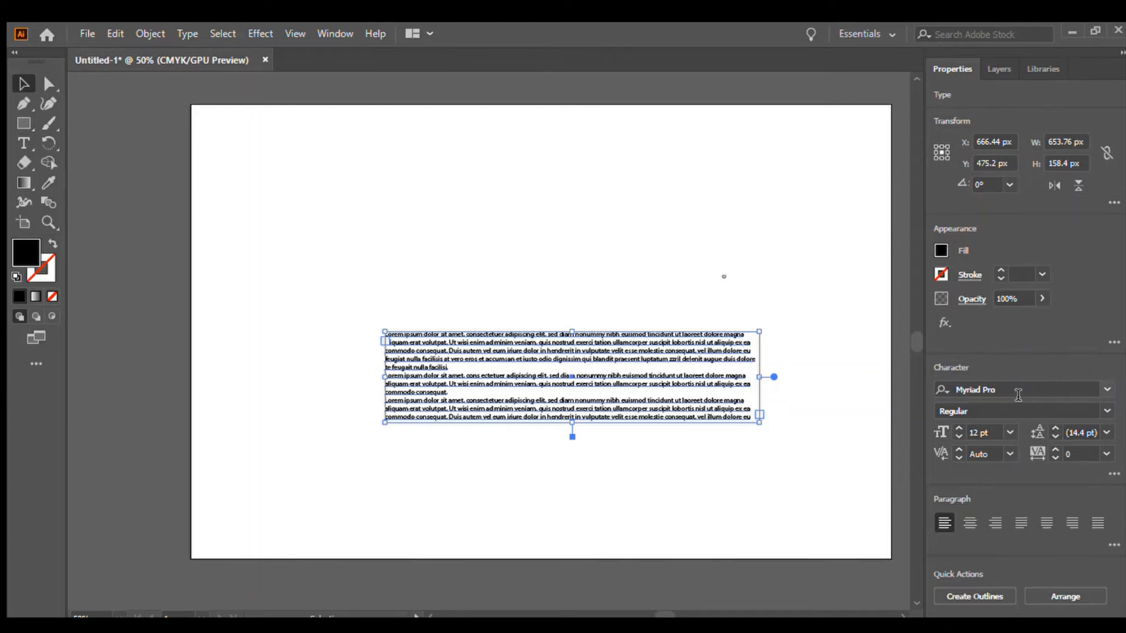
{"action": "left_click", "coordinate": [1105, 390]}
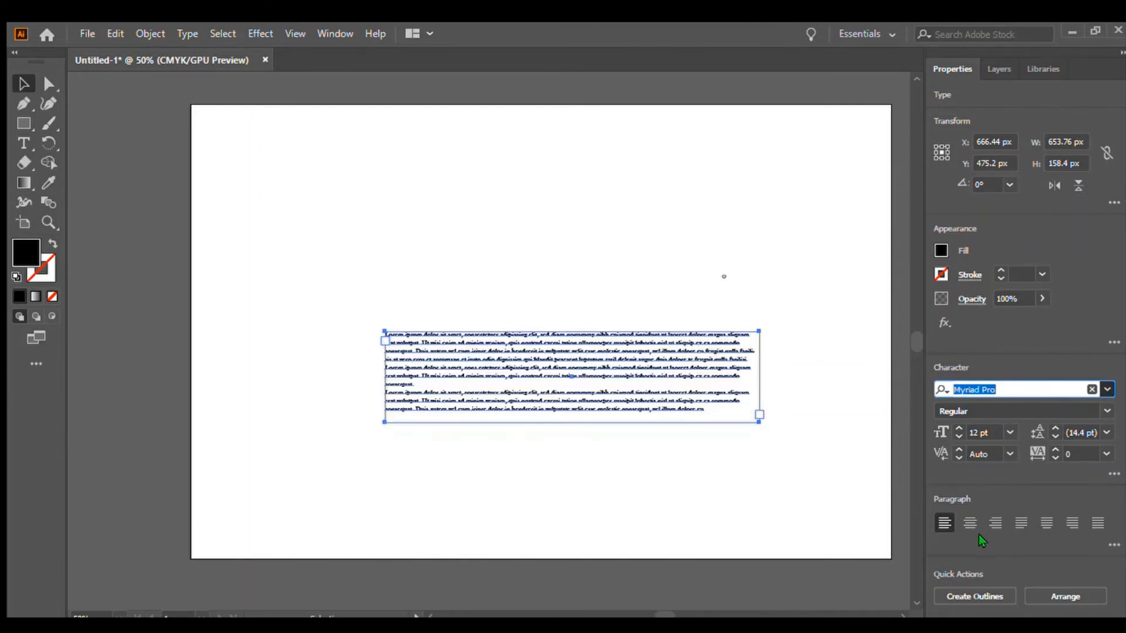
{"action": "left_click", "coordinate": [984, 493]}
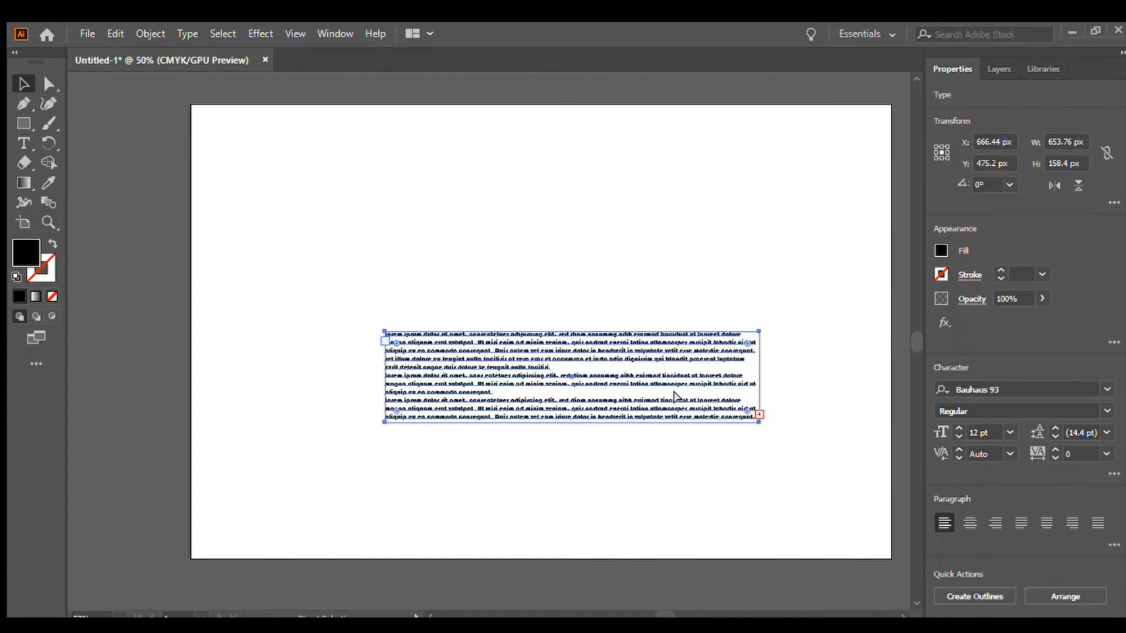
Zoom in on the text block to inspect the font, then delete the text block.
{"action": "key", "text": "ctrl+plus"}
{"action": "key", "text": "ctrl+plus"}
{"action": "key", "text": "ctrl+plus"}
{"action": "key", "text": "ctrl+plus"}
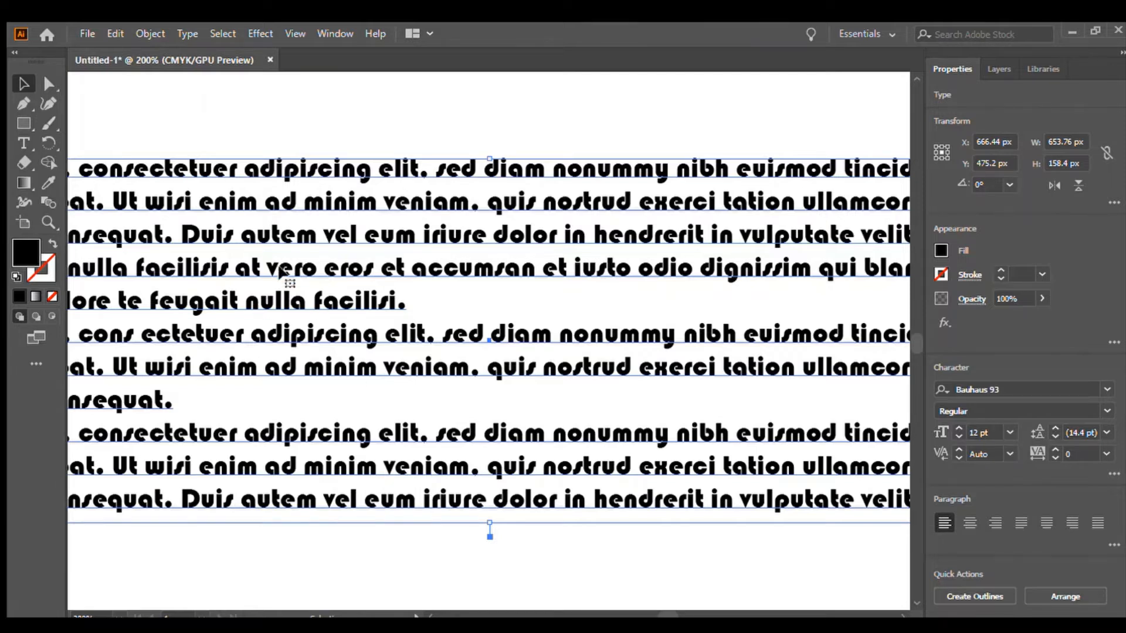
{"action": "key", "text": "Delete"}
Draw a black-filled rectangle about 498 × 318 px in the centre of the artboard.
{"action": "key", "text": "ctrl+minus"}
{"action": "key", "text": "ctrl+minus"}
{"action": "key", "text": "ctrl+minus"}
{"action": "key", "text": "ctrl+minus"}
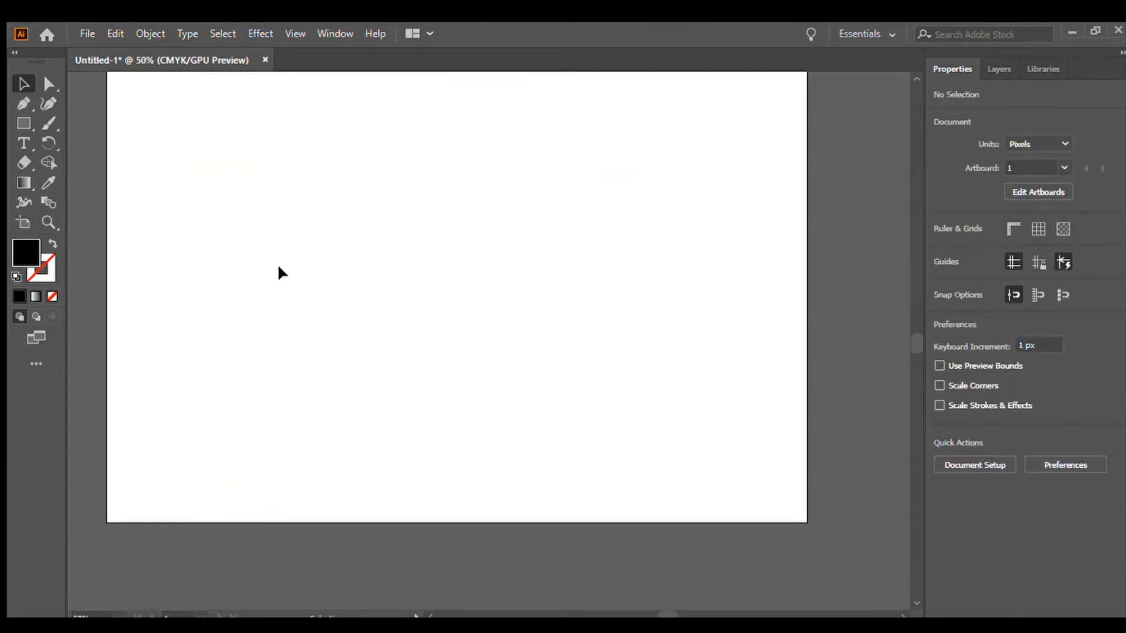
{"action": "scroll", "coordinate": [913, 356], "scroll_direction": "up", "scroll_amount": 2}
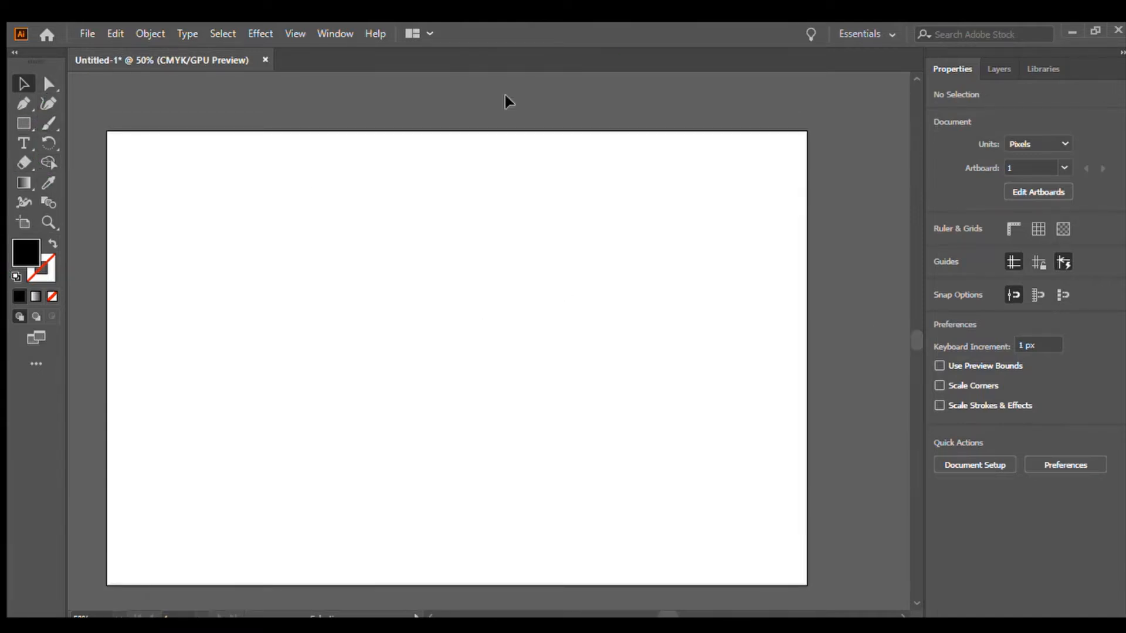
{"action": "left_click", "coordinate": [24, 123]}
{"action": "left_click_drag", "start_coordinate": [347, 246], "coordinate": [632, 429]}
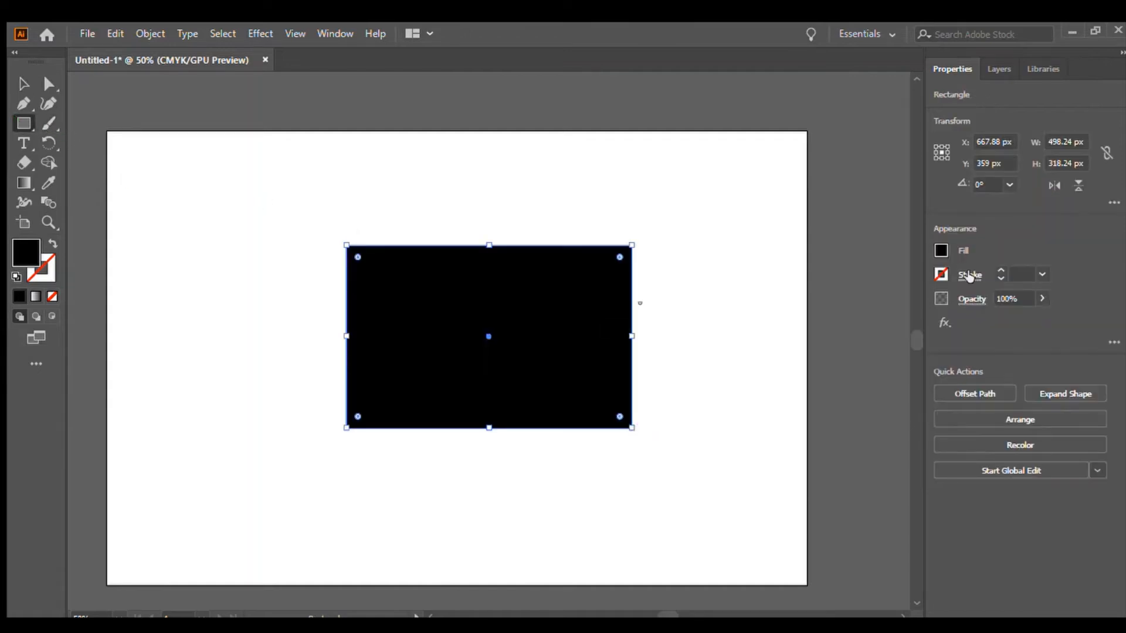
Select the black rectangle and change its fill to green and its stroke to yellow.
{"action": "left_click", "coordinate": [23, 84]}
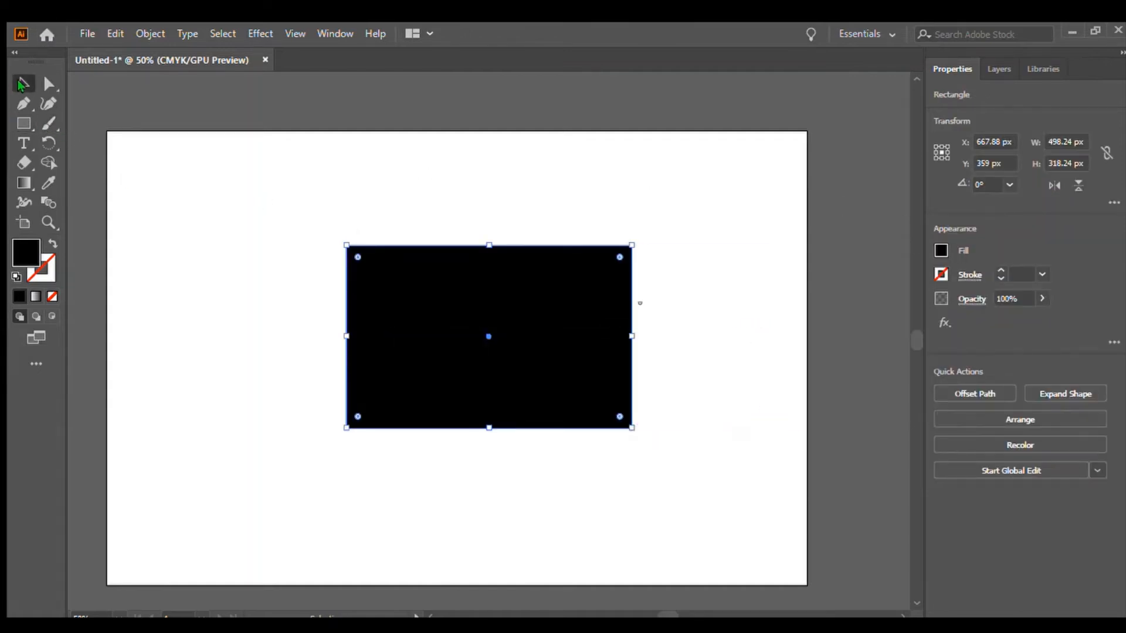
{"action": "left_click", "coordinate": [137, 111]}
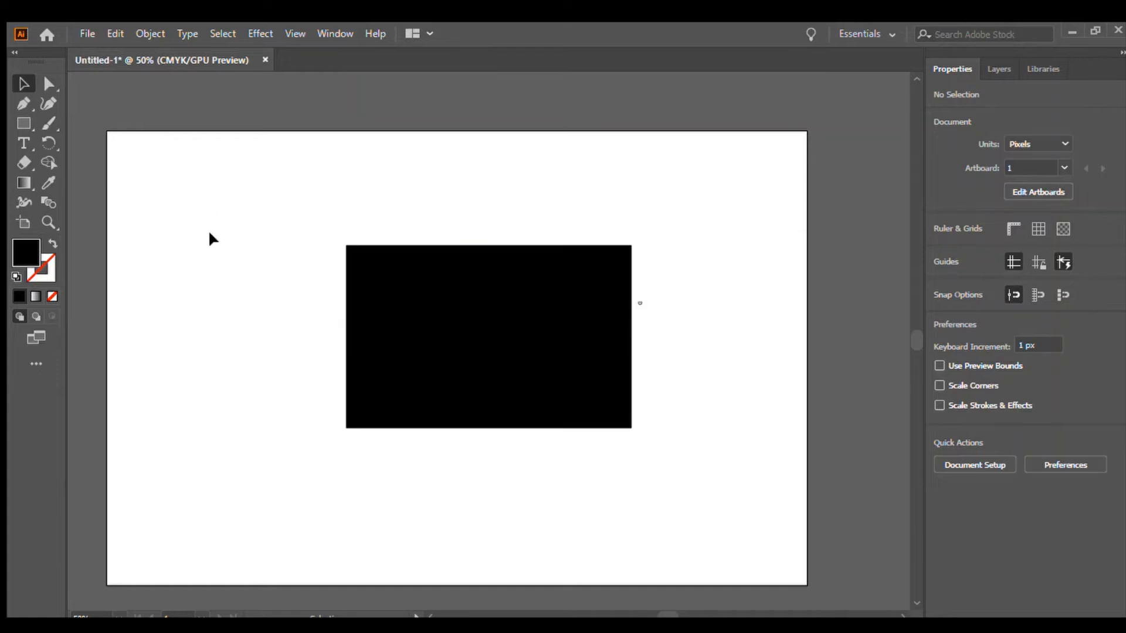
{"action": "left_click", "coordinate": [438, 333]}
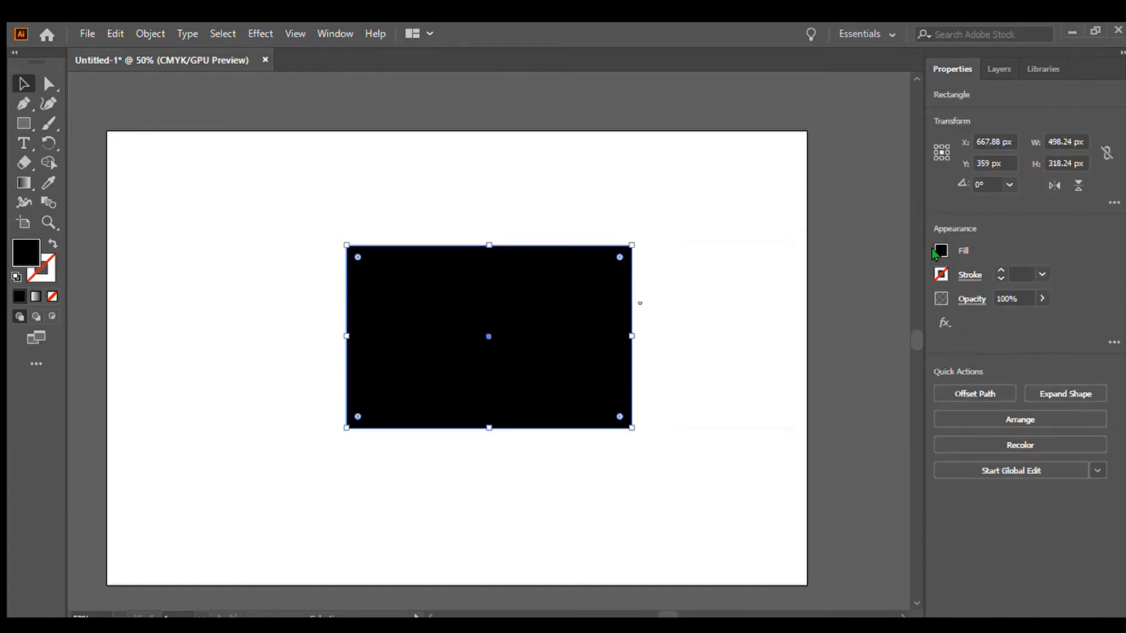
{"action": "left_click", "coordinate": [828, 323]}
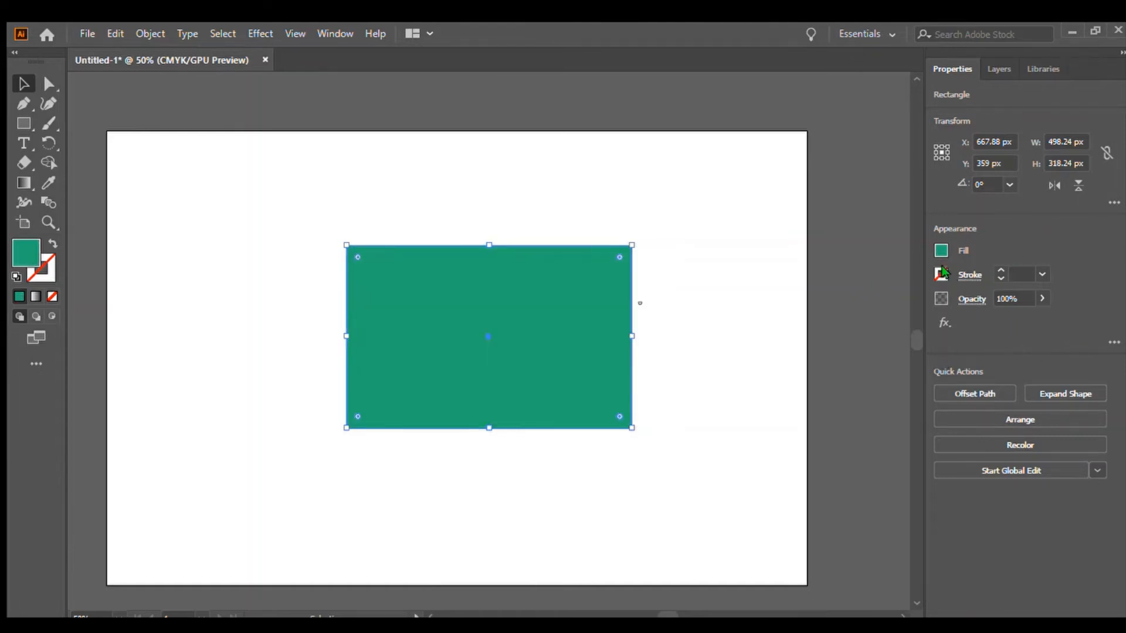
{"action": "left_click", "coordinate": [817, 336]}
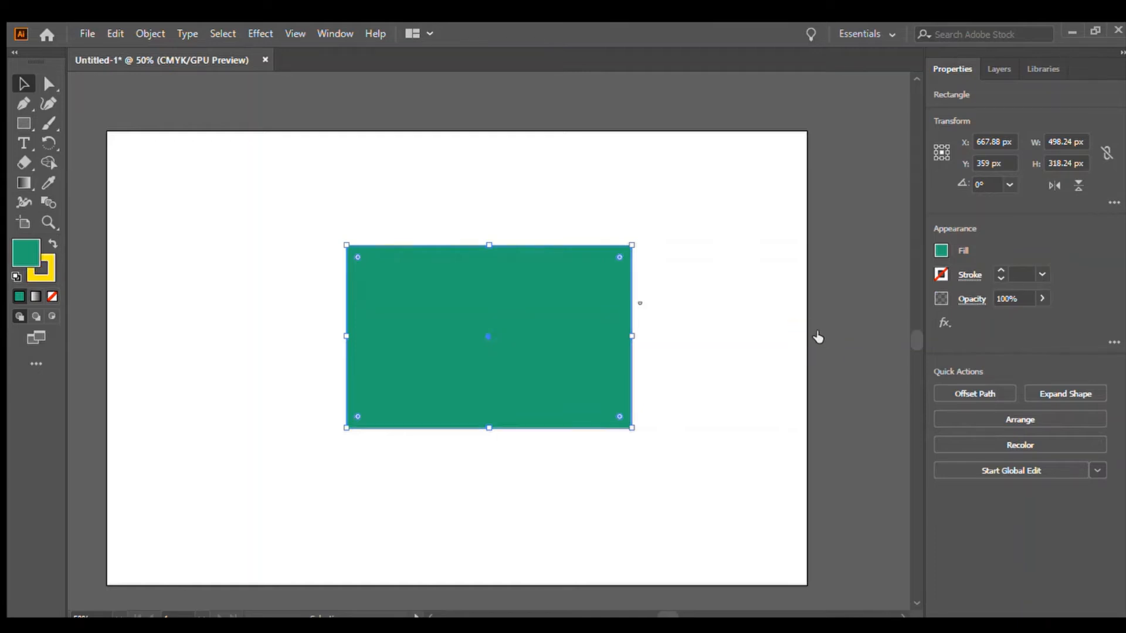
Increase the rectangle's stroke weight to 20 pt and deselect it.
{"action": "left_click", "coordinate": [999, 269]}
{"action": "left_click", "coordinate": [998, 269]}
{"action": "left_click", "coordinate": [998, 269]}
{"action": "left_click", "coordinate": [999, 268]}
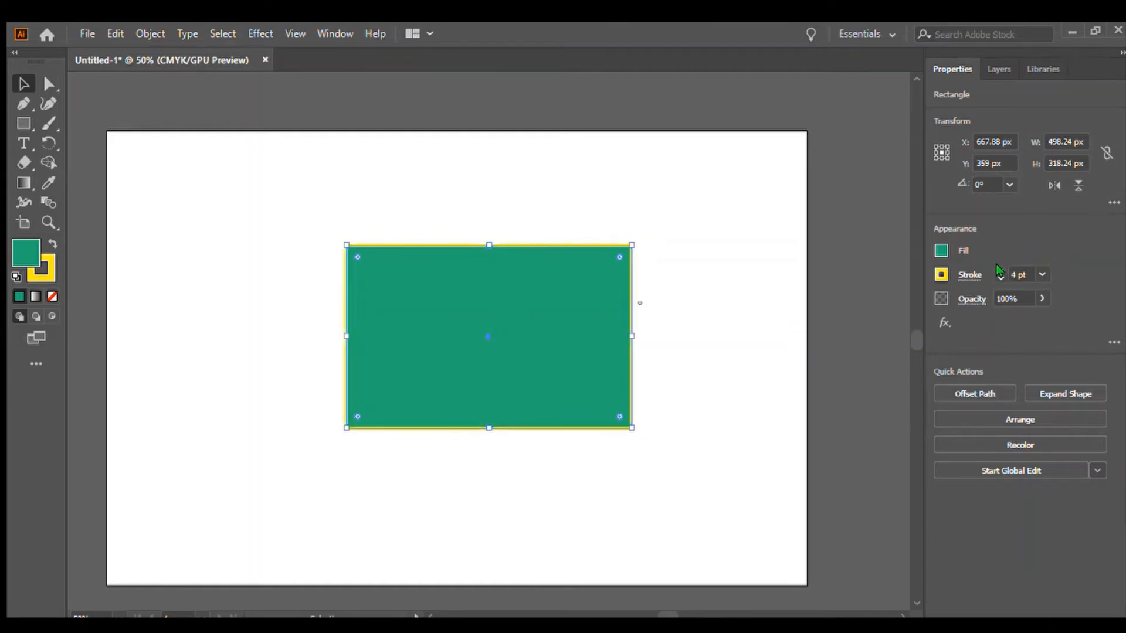
{"action": "left_click", "coordinate": [998, 269]}
{"action": "left_click", "coordinate": [999, 269]}
{"action": "left_click", "coordinate": [998, 269]}
{"action": "left_click", "coordinate": [998, 268]}
{"action": "left_click", "coordinate": [998, 268]}
{"action": "left_click", "coordinate": [999, 269]}
{"action": "left_click", "coordinate": [998, 269]}
{"action": "left_click", "coordinate": [999, 269]}
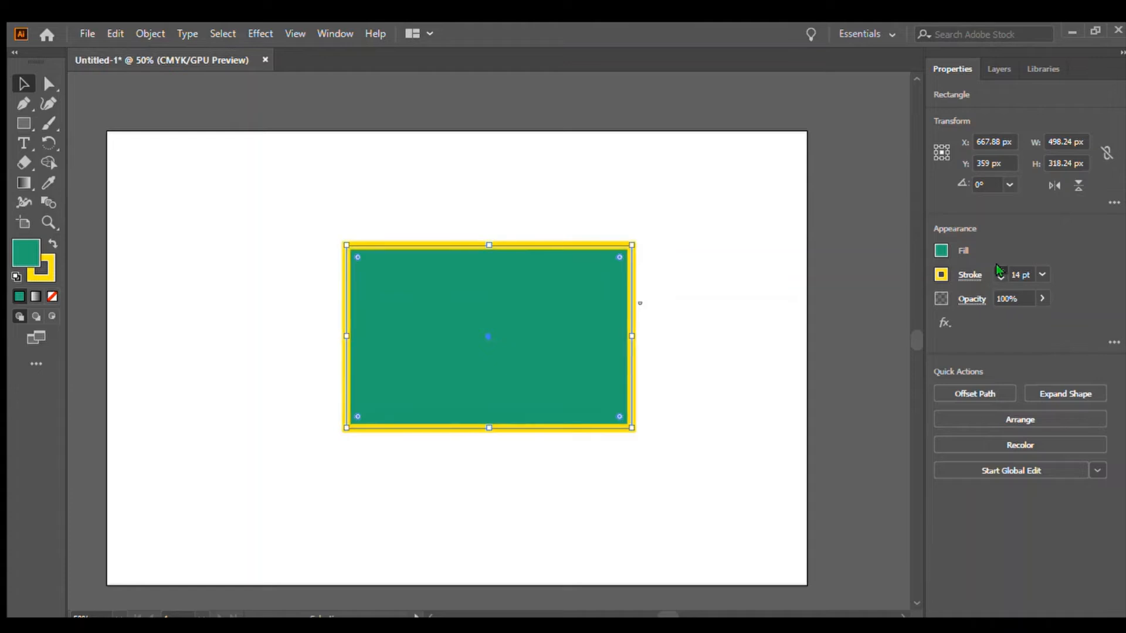
{"action": "left_click", "coordinate": [998, 269]}
{"action": "left_click", "coordinate": [999, 268]}
{"action": "left_click", "coordinate": [999, 268]}
{"action": "left_click", "coordinate": [998, 268]}
{"action": "left_click", "coordinate": [999, 268]}
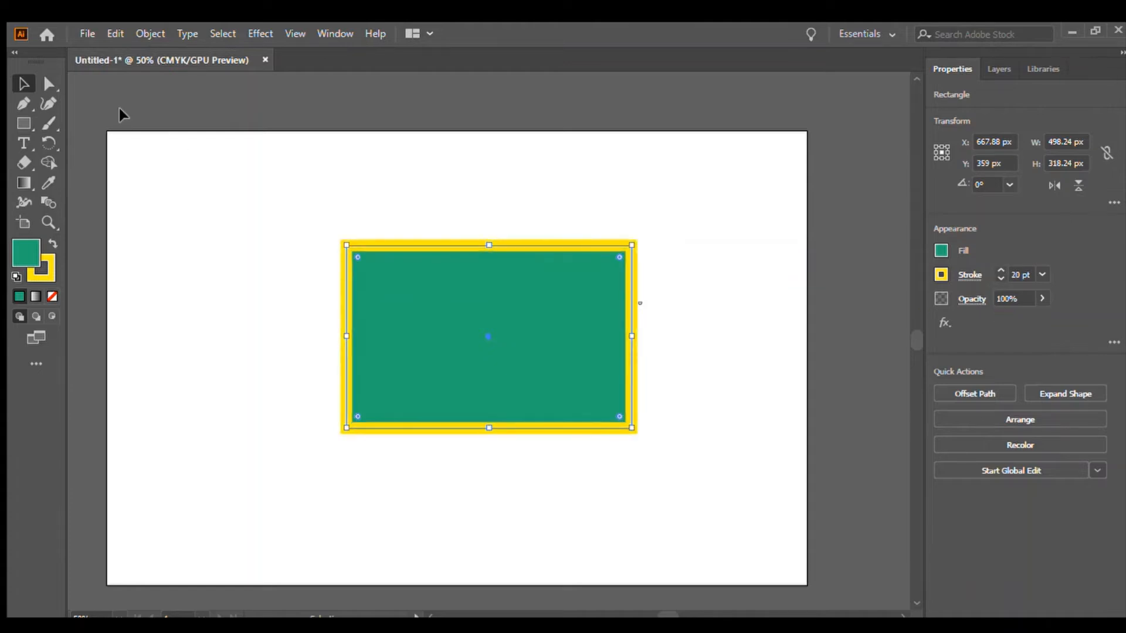
{"action": "left_click", "coordinate": [189, 375]}
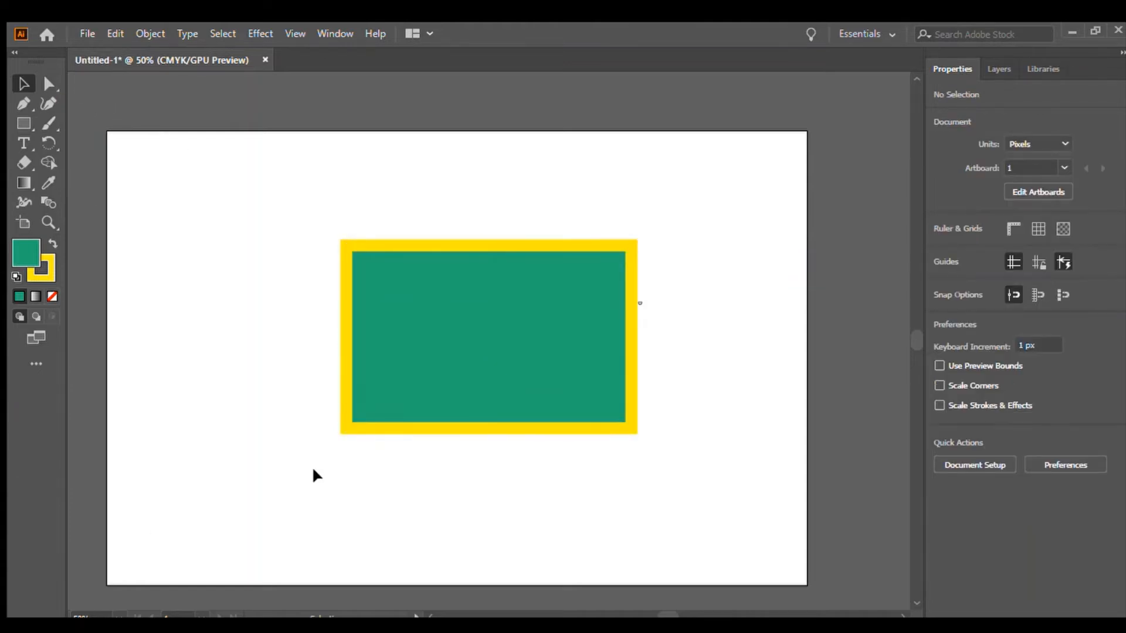
Paint a simple smiley face, two eye marks and a smile, inside the rectangle with the Paintbrush tool.
{"action": "left_click", "coordinate": [48, 122]}
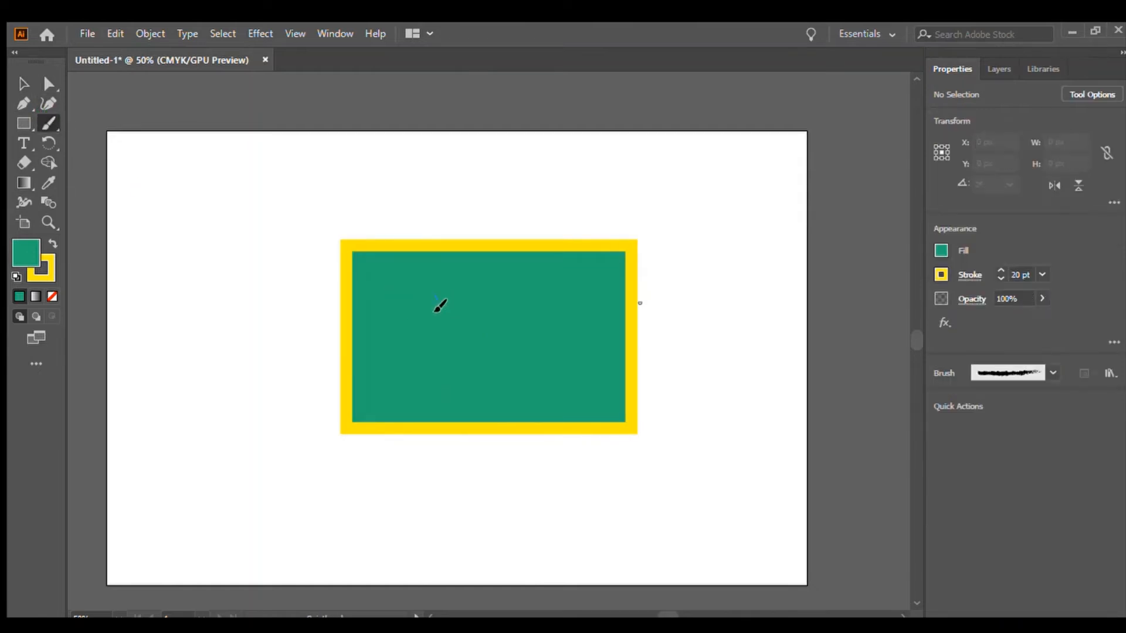
{"action": "left_click_drag", "start_coordinate": [435, 295], "coordinate": [471, 301]}
{"action": "mouse_move", "coordinate": [430, 350]}
{"action": "left_mouse_down"}
{"action": "mouse_move", "coordinate": [465, 354]}
{"action": "mouse_move", "coordinate": [483, 339]}
{"action": "left_mouse_up"}
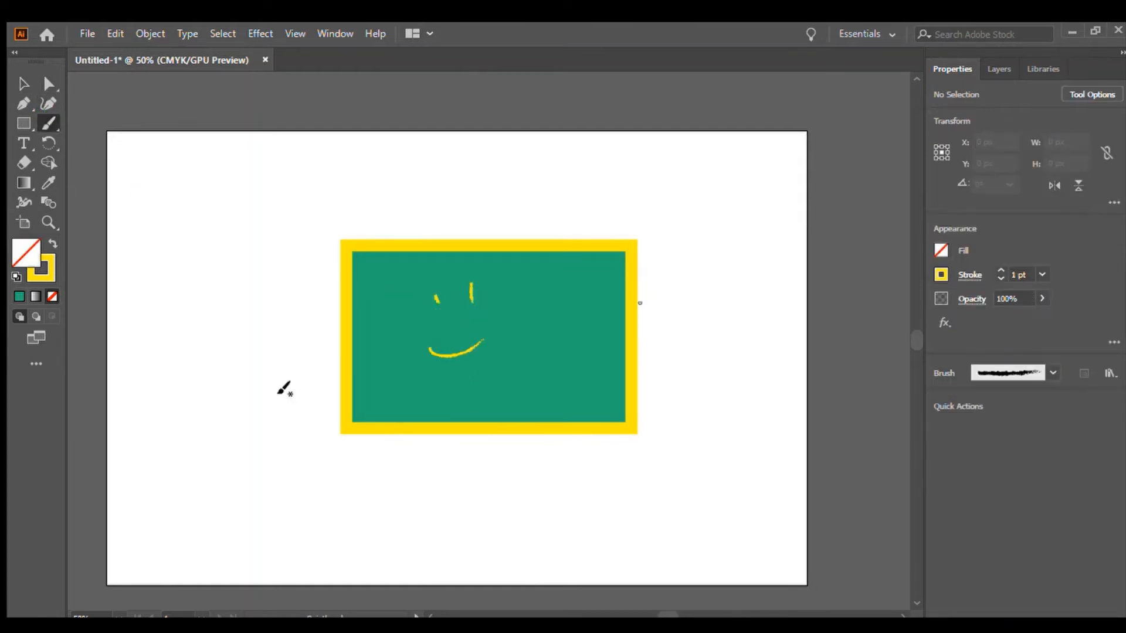
Select everything on the artboard and delete it.
{"action": "left_click", "coordinate": [23, 84]}
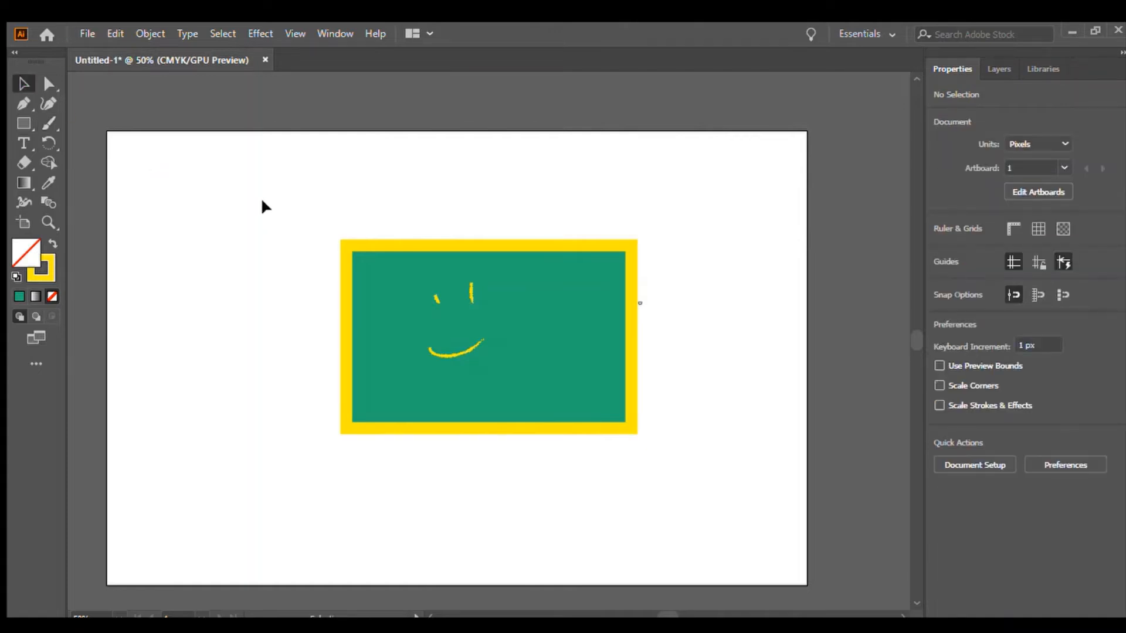
{"action": "left_click_drag", "start_coordinate": [262, 202], "coordinate": [716, 458]}
{"action": "key", "text": "Delete"}
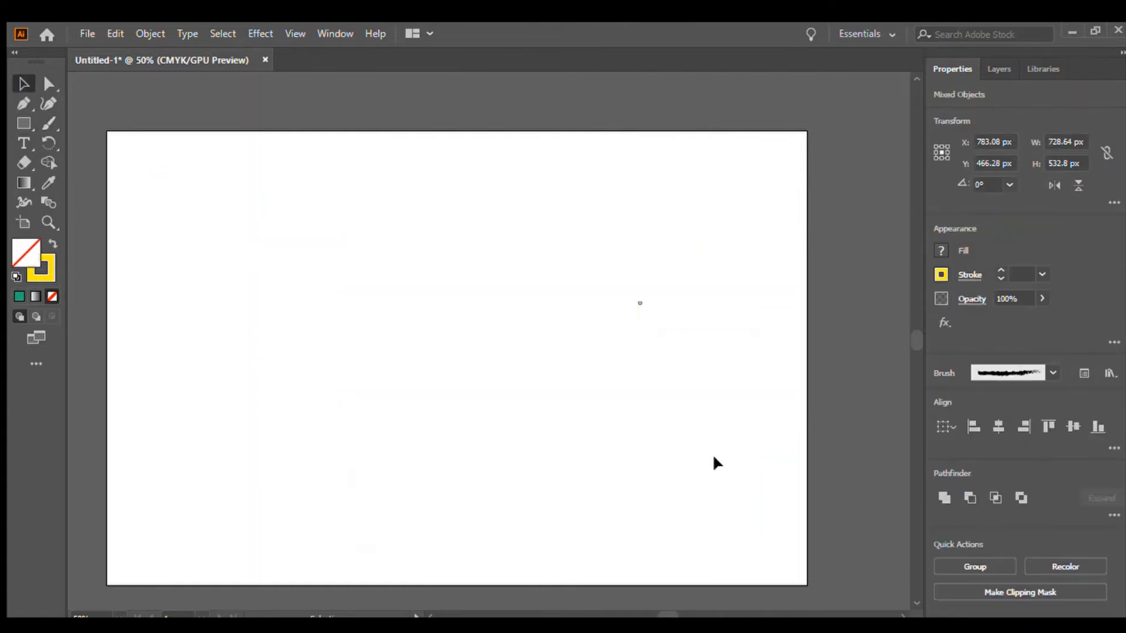
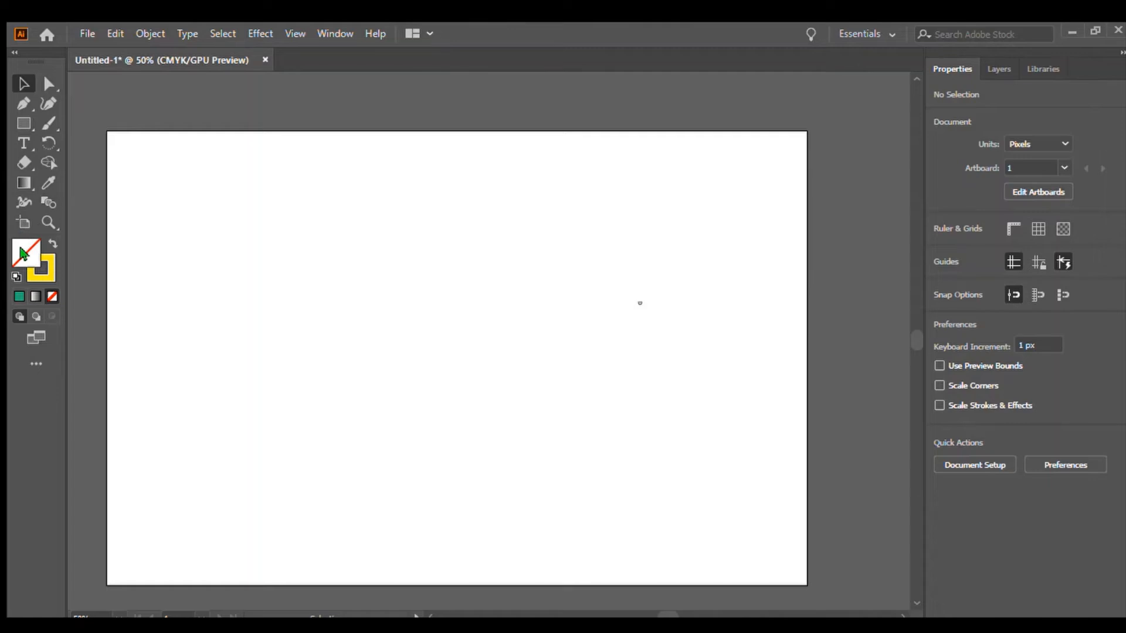
Draw a rectangle about 553 × 356 px in the artboard's lower right and give it a gradient fill.
{"action": "left_click", "coordinate": [24, 184]}
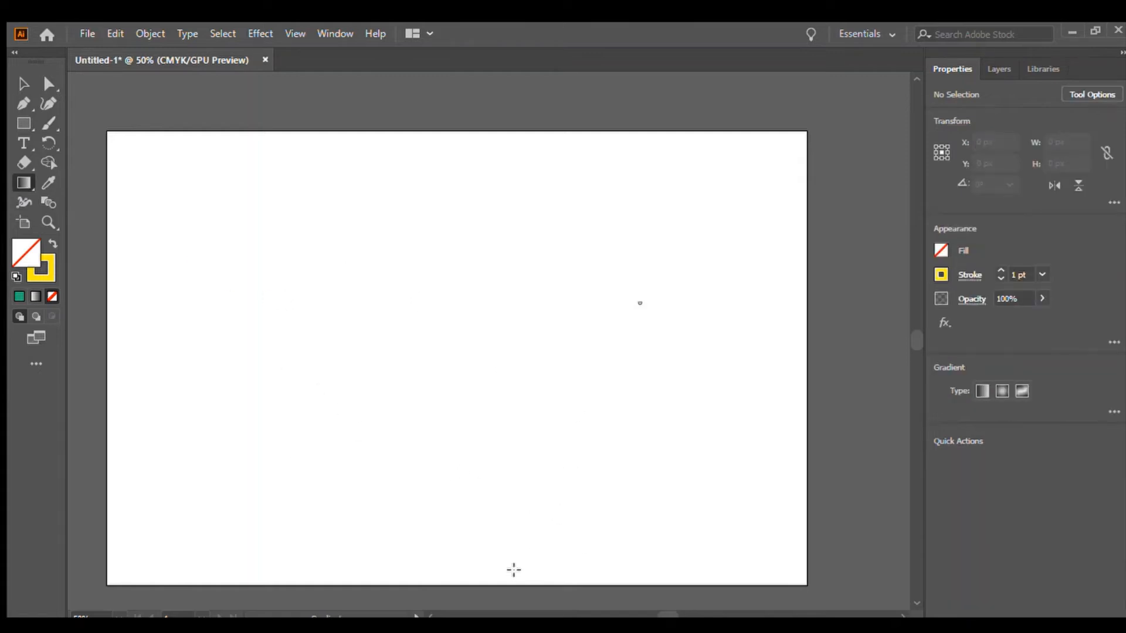
{"action": "left_click", "coordinate": [24, 163]}
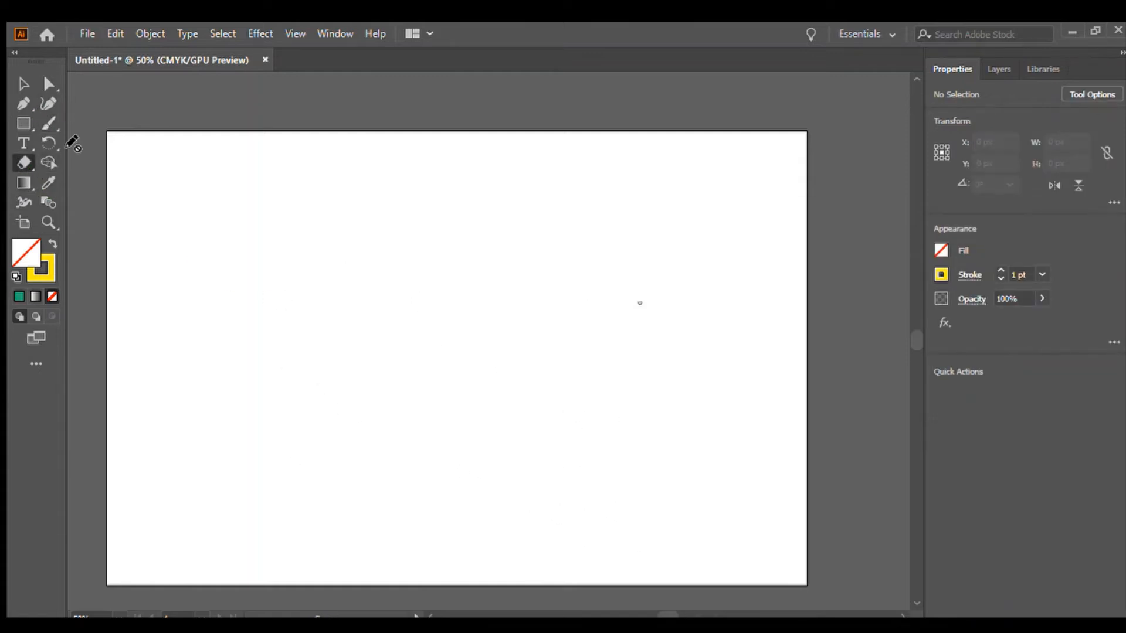
{"action": "left_click", "coordinate": [23, 124]}
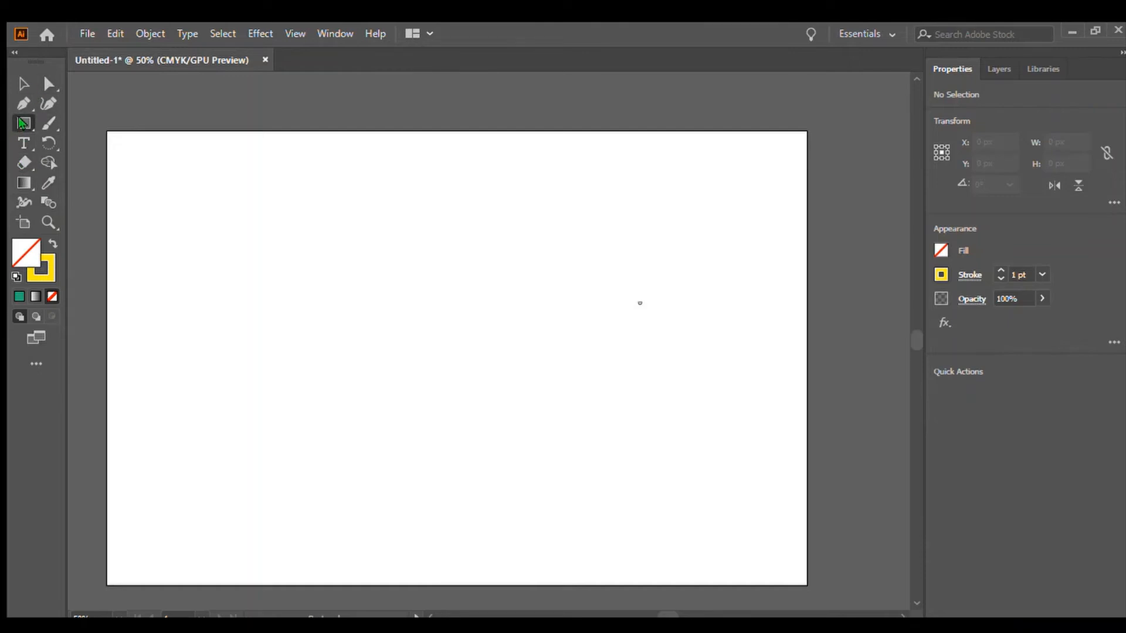
{"action": "left_click_drag", "start_coordinate": [398, 330], "coordinate": [713, 533]}
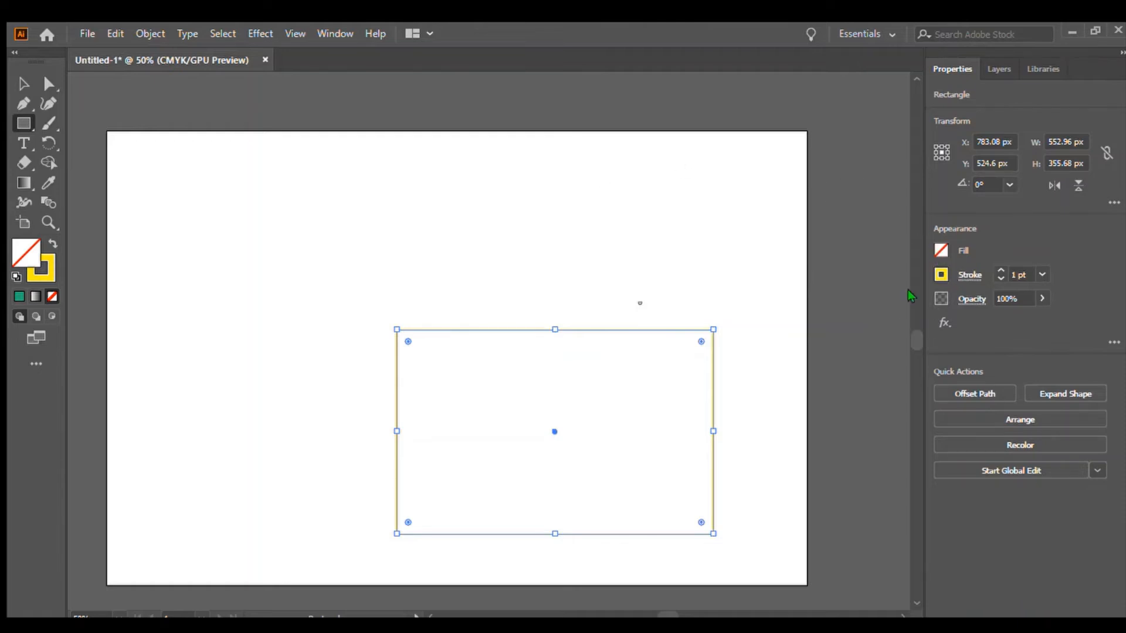
{"action": "key", "text": "period"}
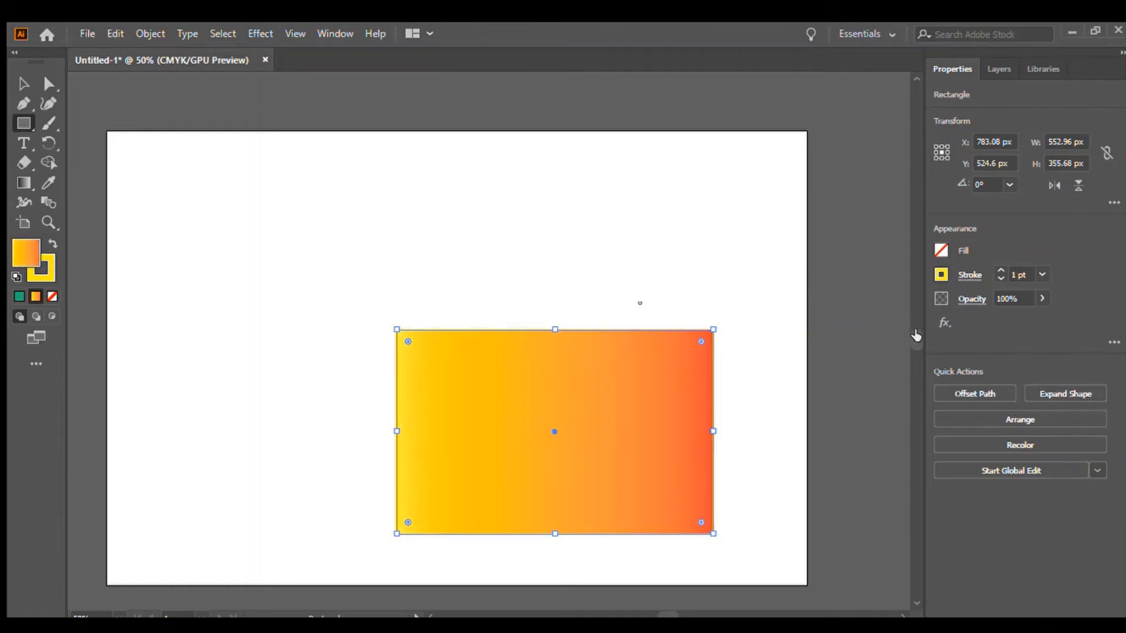
Change the rectangle's fill to a green and yellow floral pattern and stretch it to cover the whole artboard.
{"action": "left_click", "coordinate": [775, 344]}
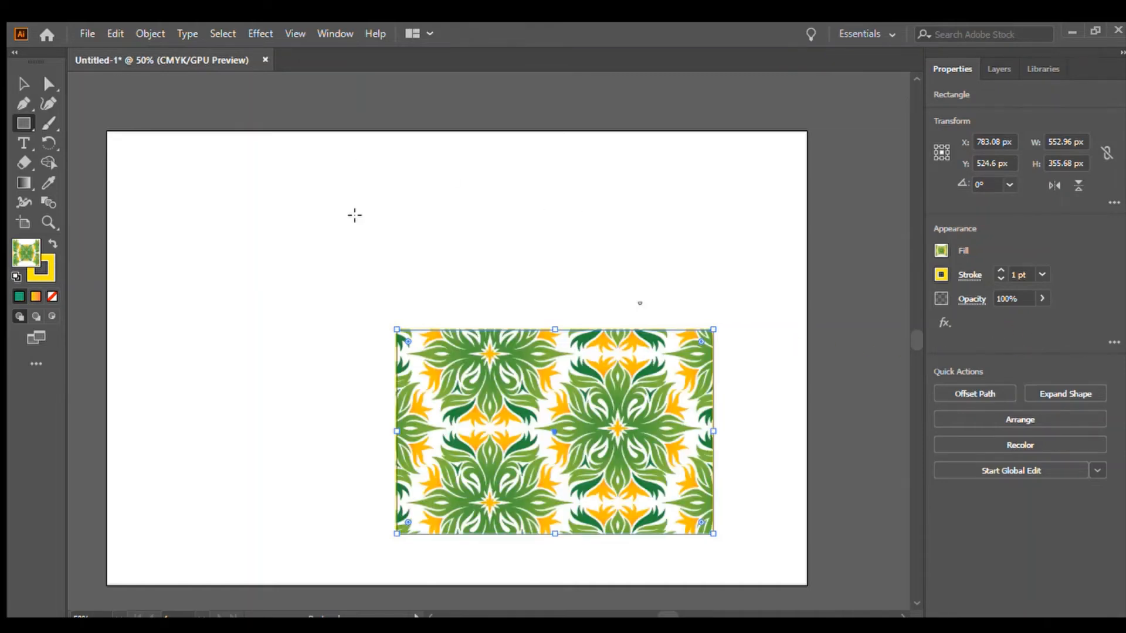
{"action": "left_click", "coordinate": [23, 84]}
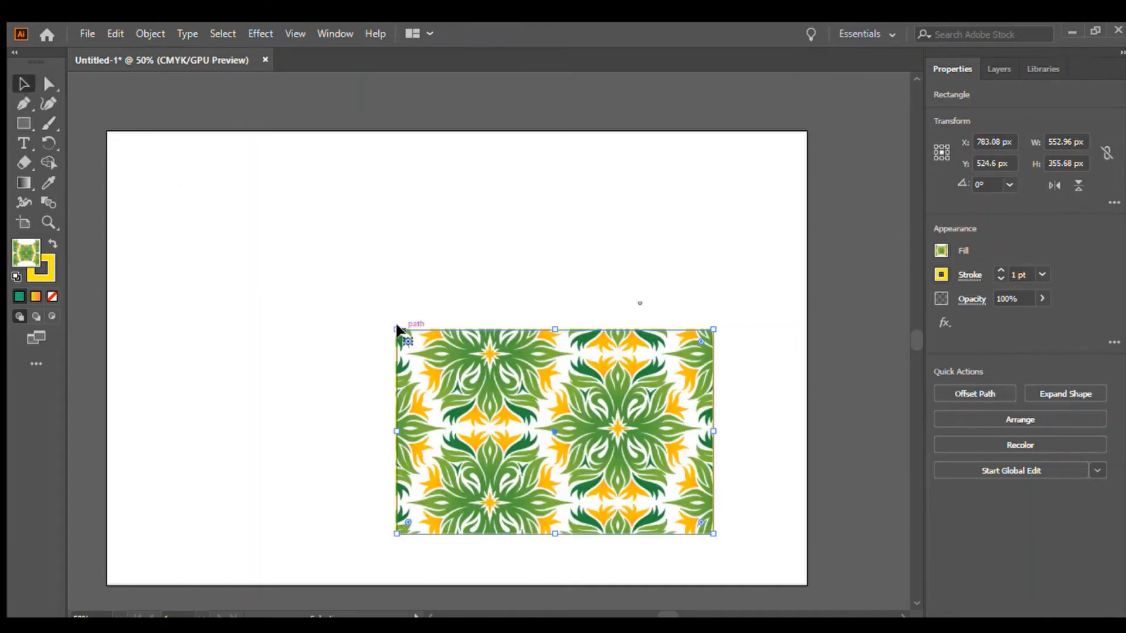
{"action": "left_click_drag", "start_coordinate": [396, 328], "coordinate": [103, 130]}
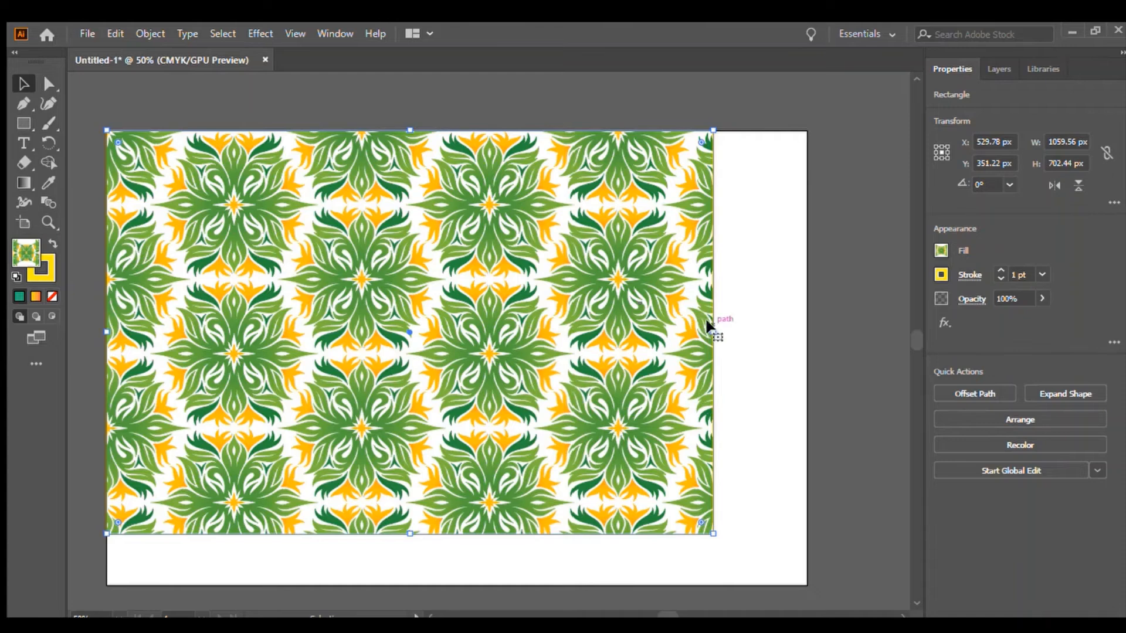
{"action": "left_click_drag", "start_coordinate": [714, 332], "coordinate": [806, 342]}
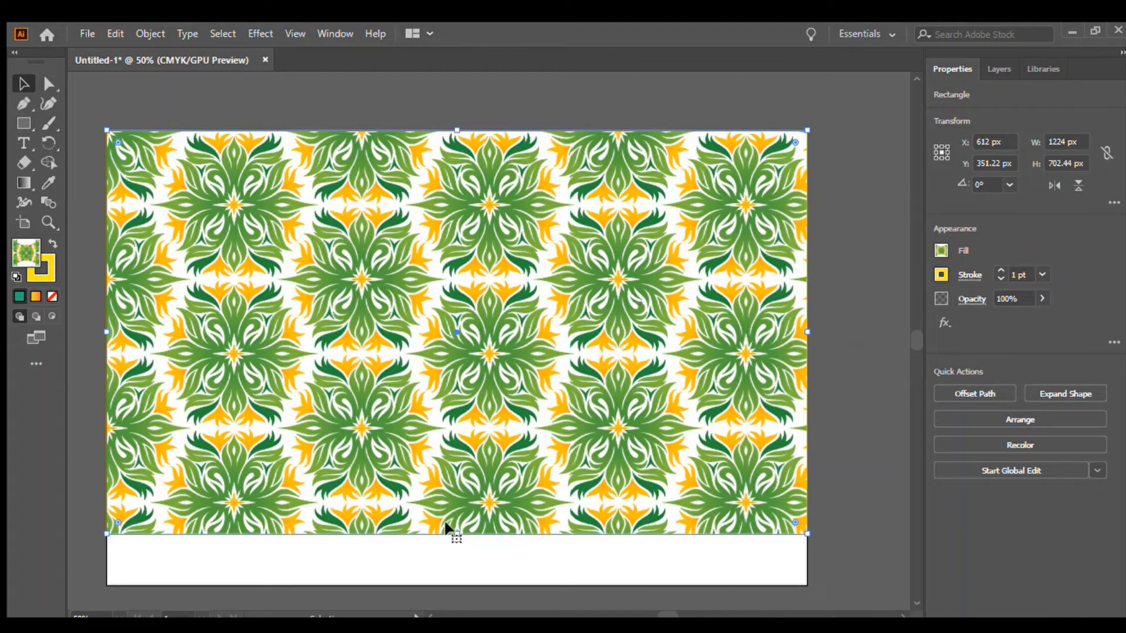
{"action": "left_click_drag", "start_coordinate": [449, 525], "coordinate": [455, 583]}
{"action": "left_click_drag", "start_coordinate": [460, 187], "coordinate": [460, 130]}
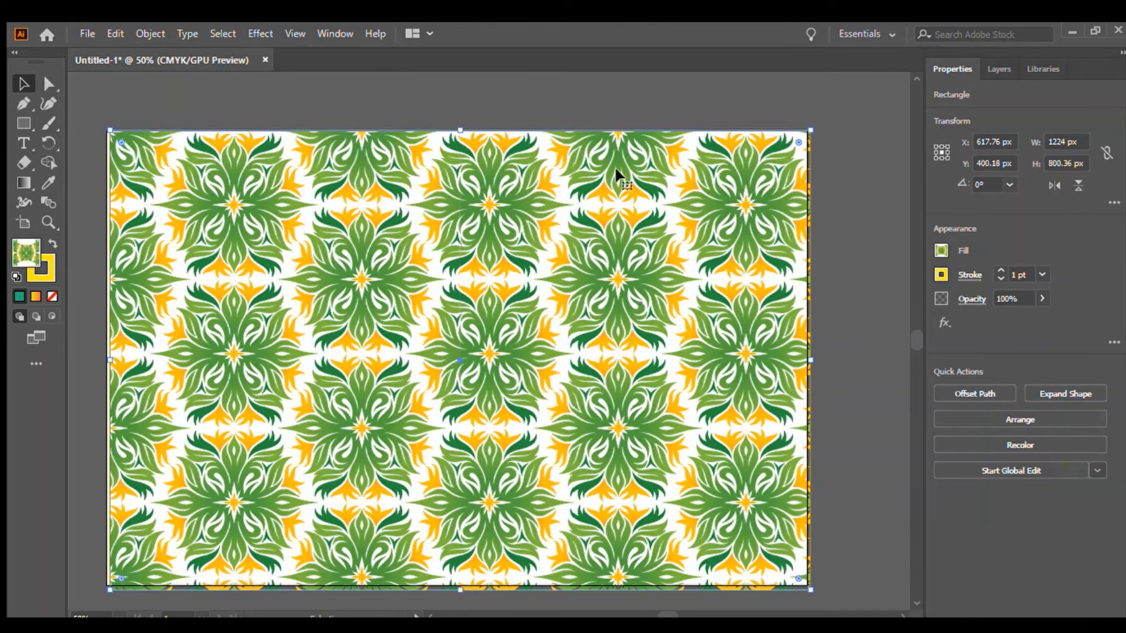
{"action": "left_click", "coordinate": [811, 205]}
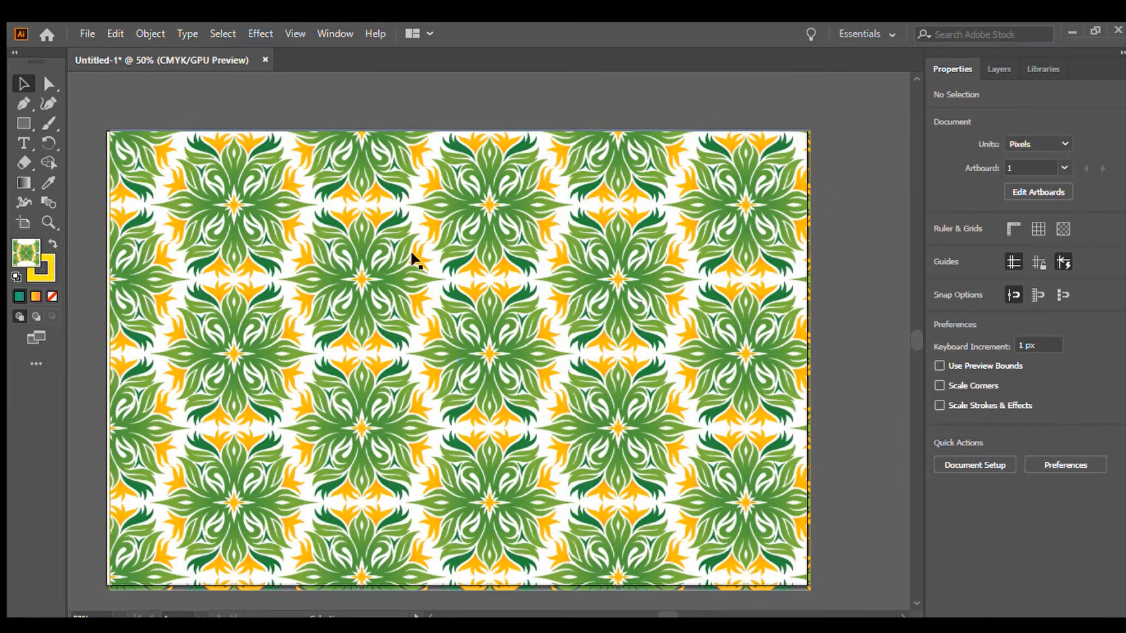
Draw a rectangle about 521 × 317 px in the centre and give it a black-and-white radial gradient fill.
{"action": "left_click", "coordinate": [23, 123]}
{"action": "left_click_drag", "start_coordinate": [291, 282], "coordinate": [589, 463]}
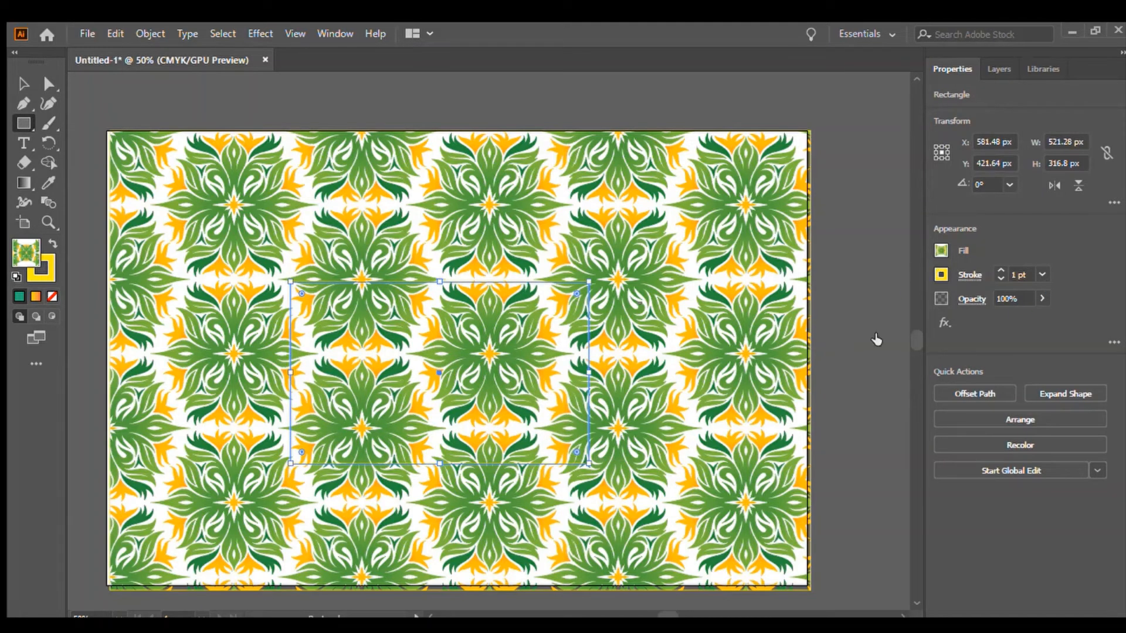
{"action": "key", "text": "period"}
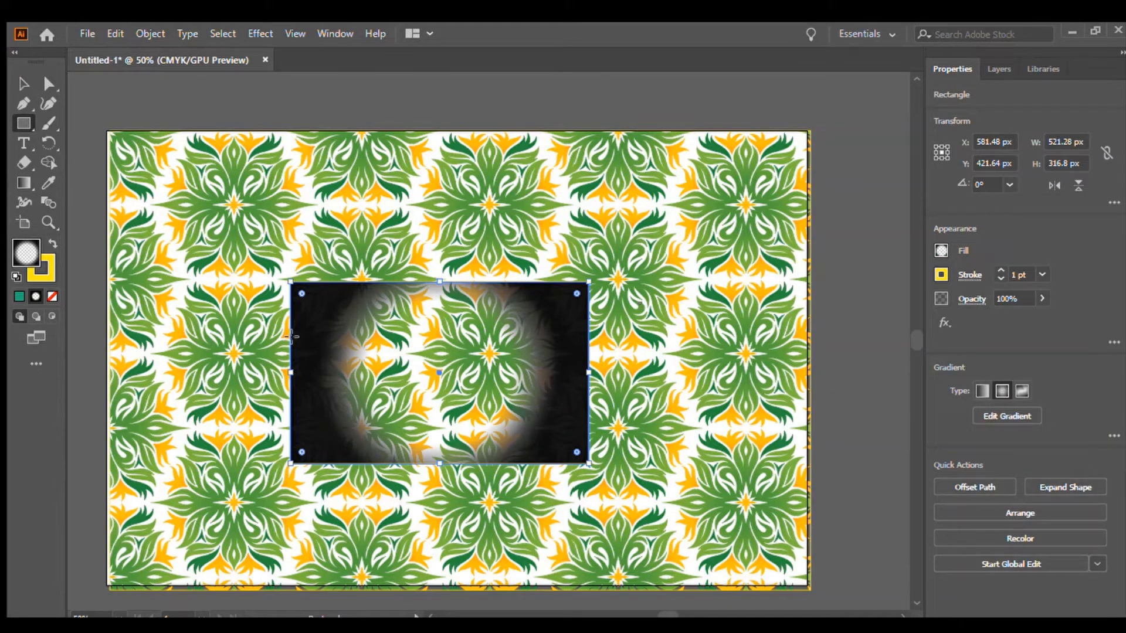
Stretch the radial-gradient rectangle to cover the whole artboard and deselect it.
{"action": "left_click_drag", "start_coordinate": [290, 281], "coordinate": [110, 130]}
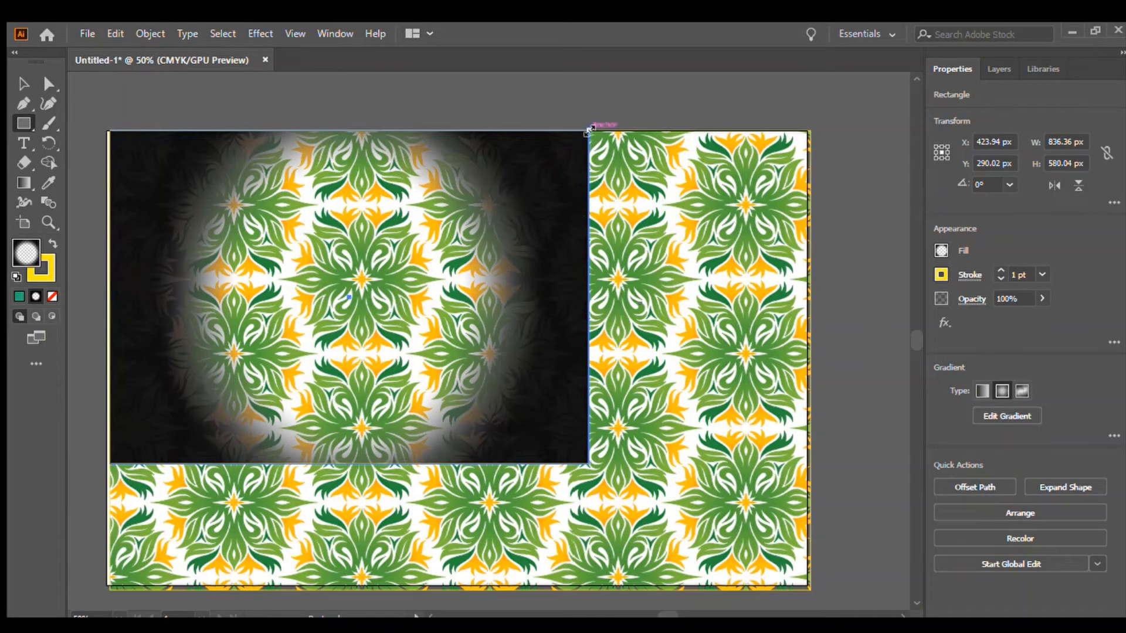
{"action": "left_click_drag", "start_coordinate": [588, 130], "coordinate": [808, 132]}
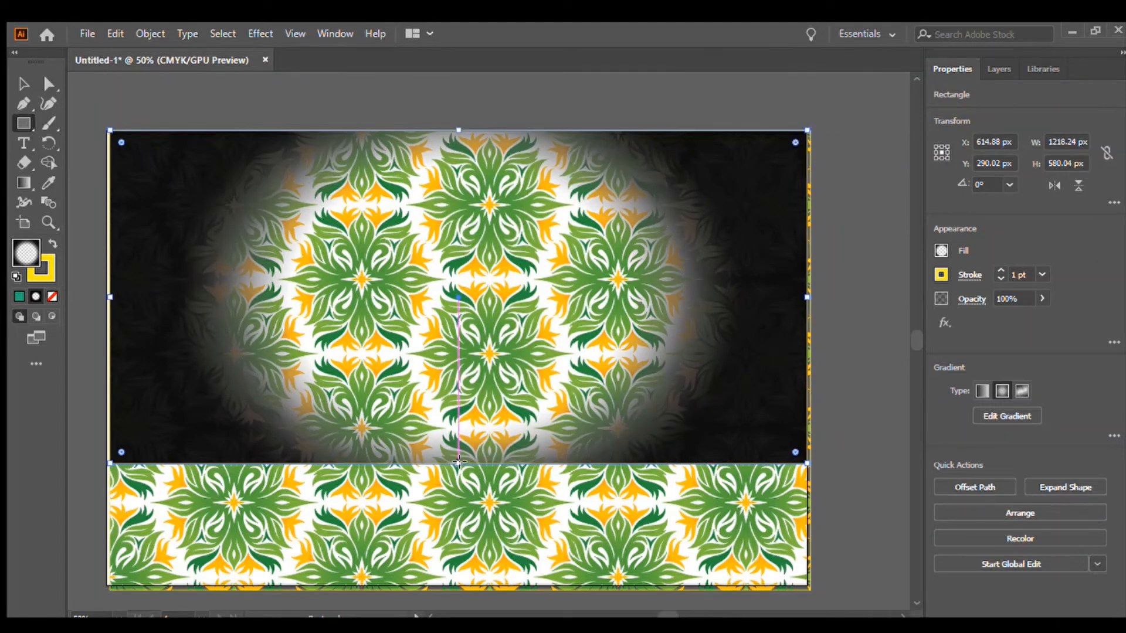
{"action": "left_click_drag", "start_coordinate": [459, 464], "coordinate": [457, 585]}
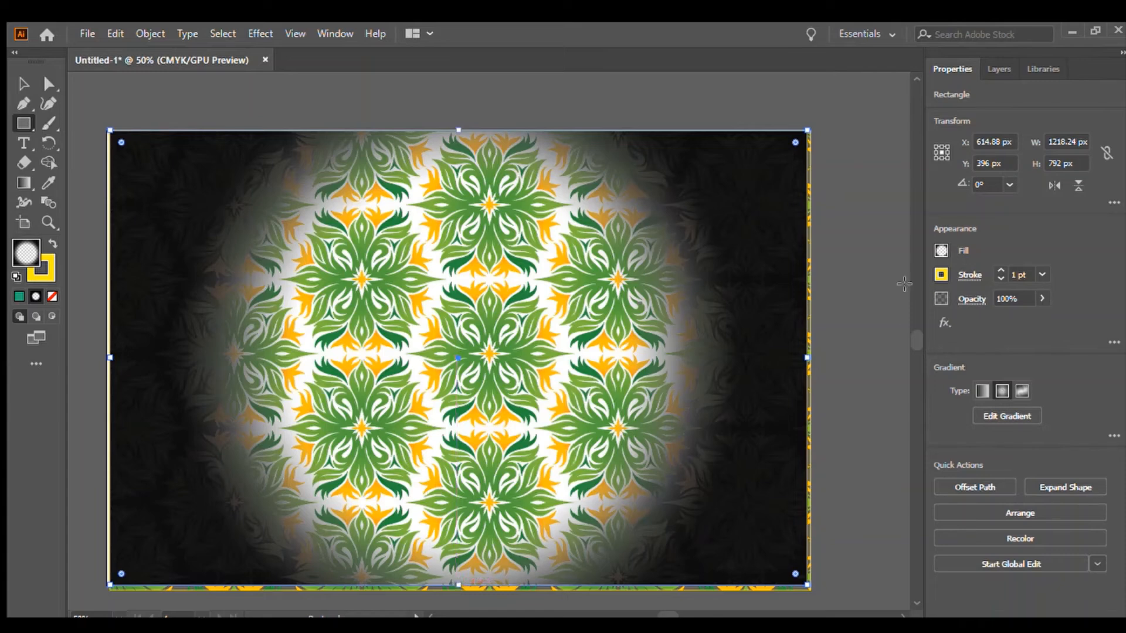
{"action": "left_click", "coordinate": [24, 83]}
{"action": "left_click", "coordinate": [115, 75]}
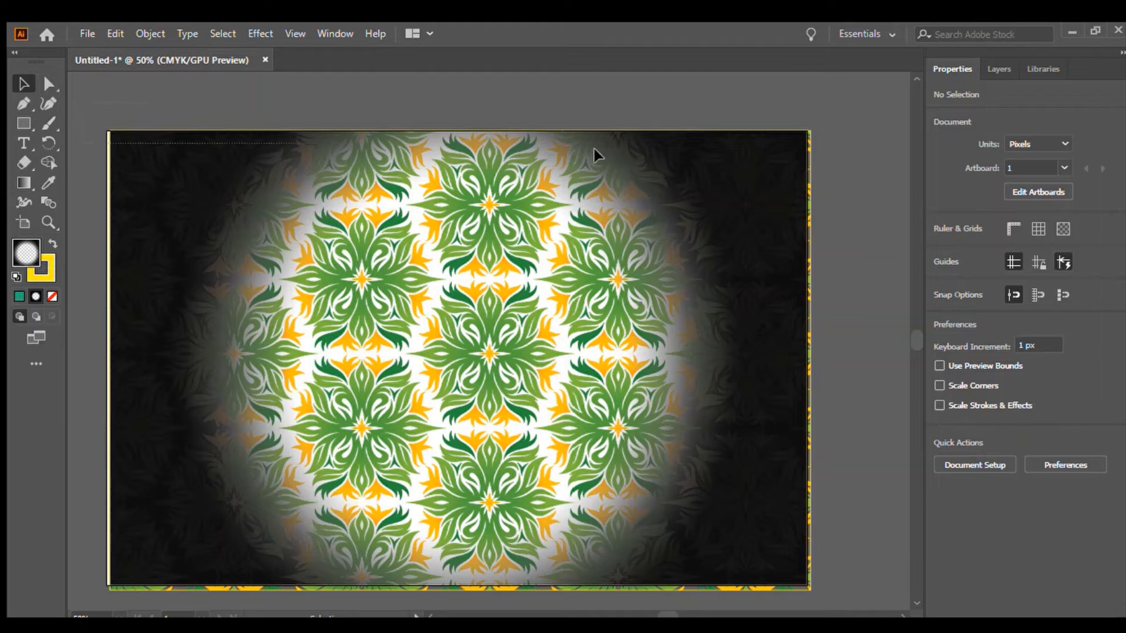
Select everything on the artboard and delete it.
{"action": "scroll", "coordinate": [865, 375], "scroll_direction": "down", "scroll_amount": 3}
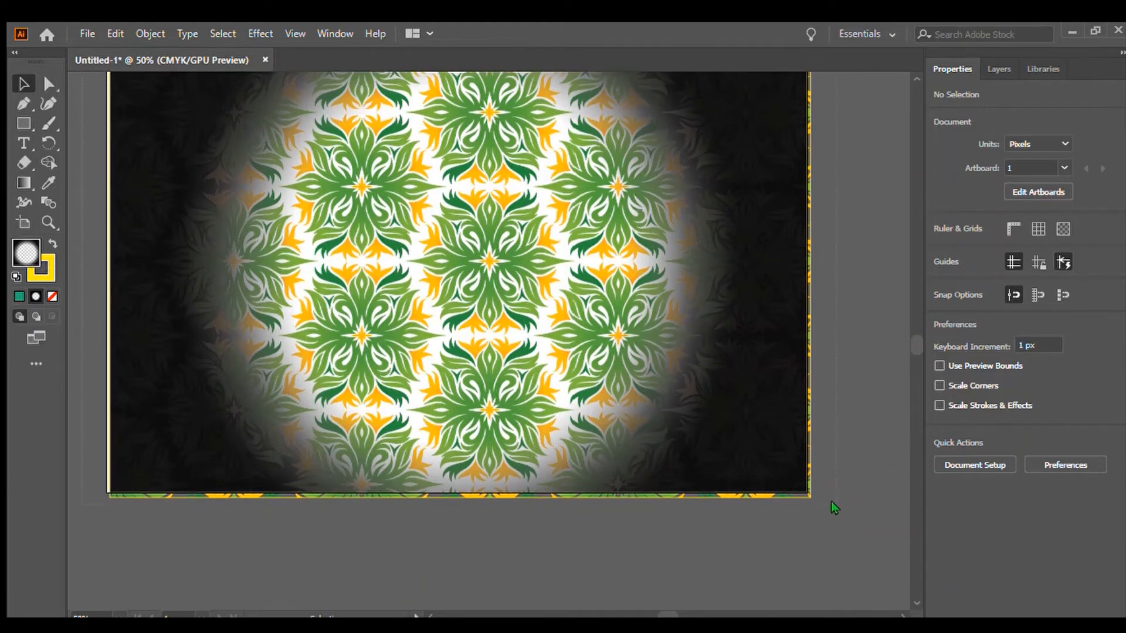
{"action": "key", "text": "ctrl+a"}
{"action": "key", "text": "Delete"}
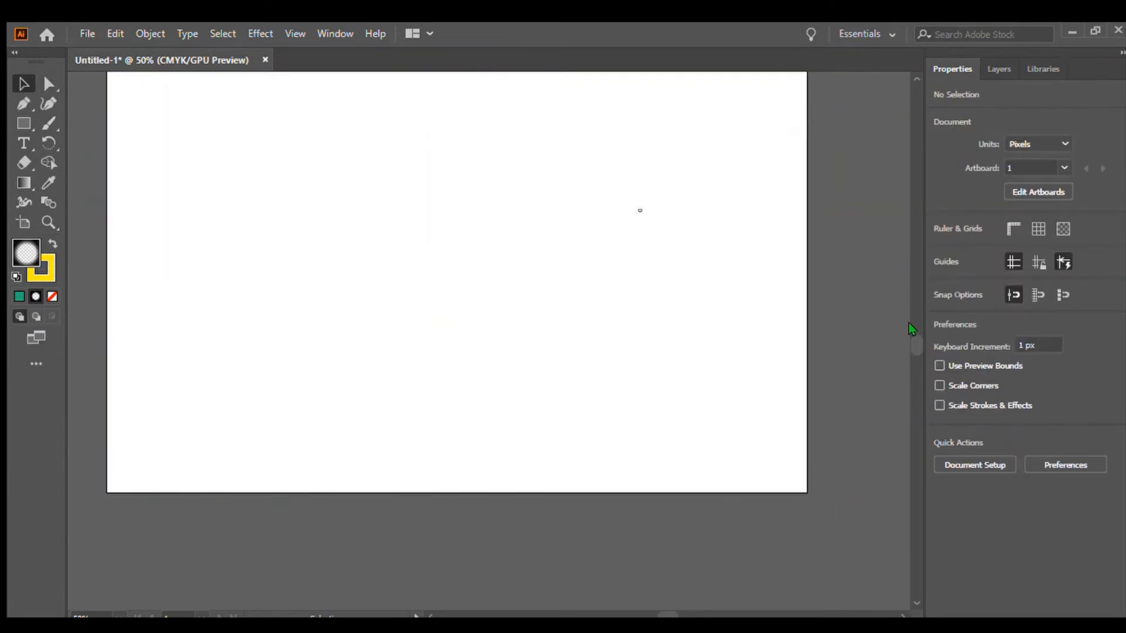
Draw a rectangle covering the whole artboard with the radial gradient fill and deselect it.
{"action": "scroll", "coordinate": [909, 339], "scroll_direction": "up", "scroll_amount": 3}
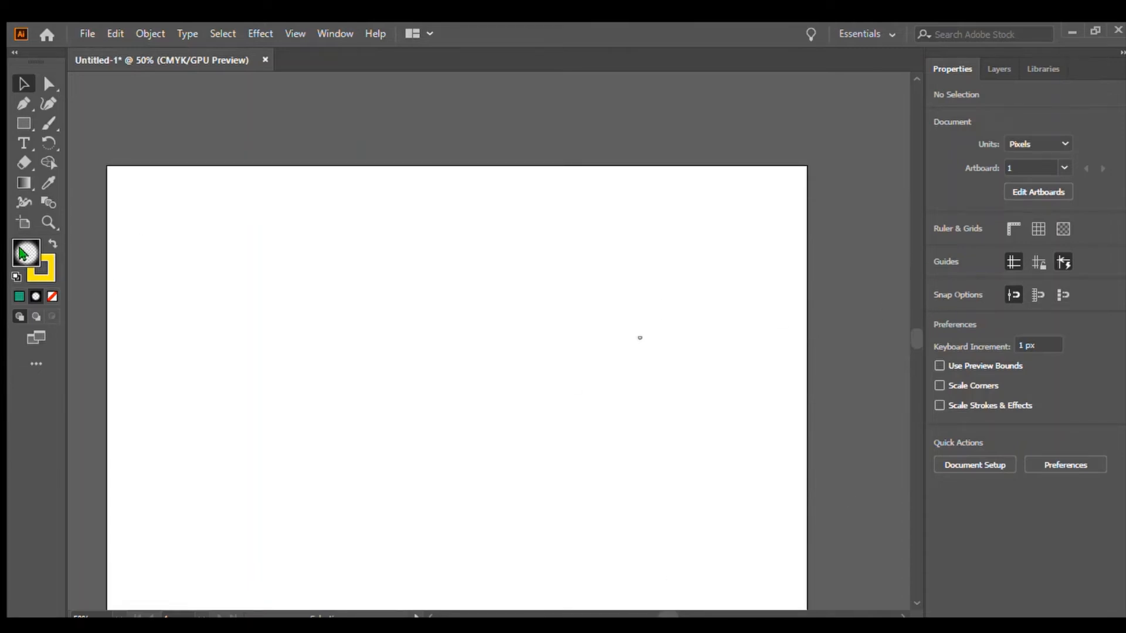
{"action": "left_click_drag", "start_coordinate": [254, 266], "coordinate": [720, 537]}
{"action": "scroll", "coordinate": [914, 328], "scroll_direction": "down", "scroll_amount": 2}
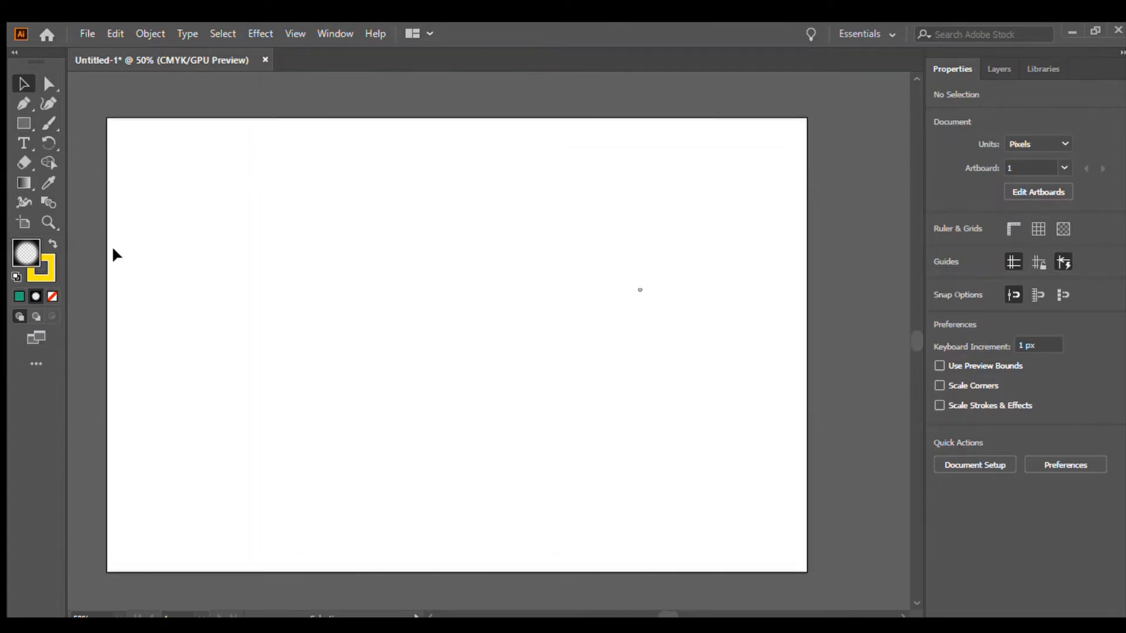
{"action": "left_click", "coordinate": [23, 123]}
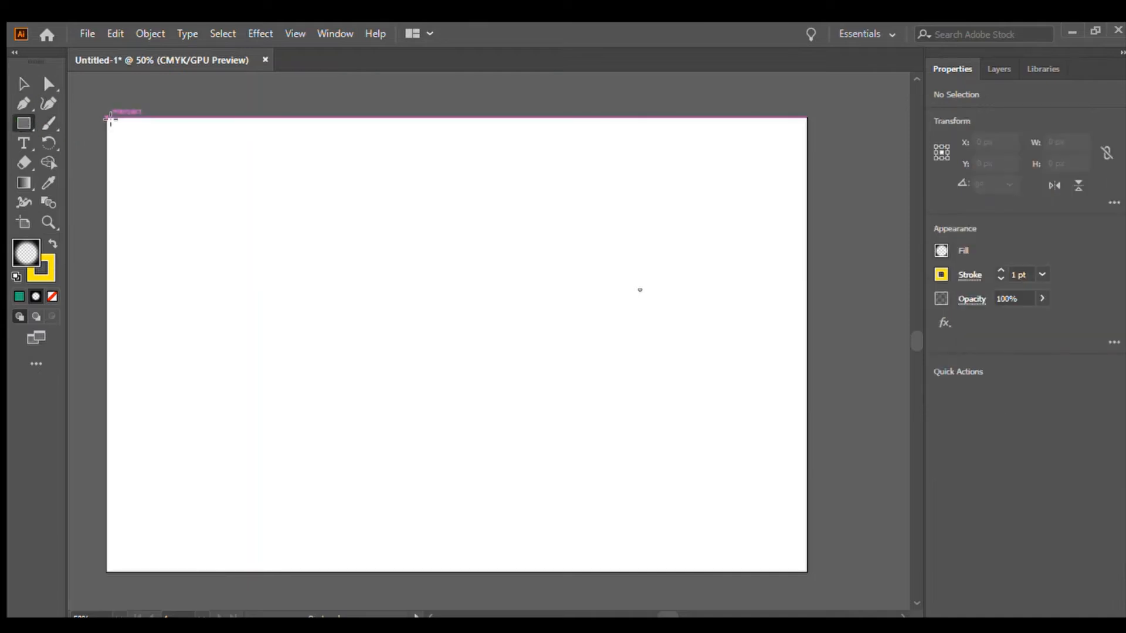
{"action": "left_click_drag", "start_coordinate": [107, 118], "coordinate": [808, 572]}
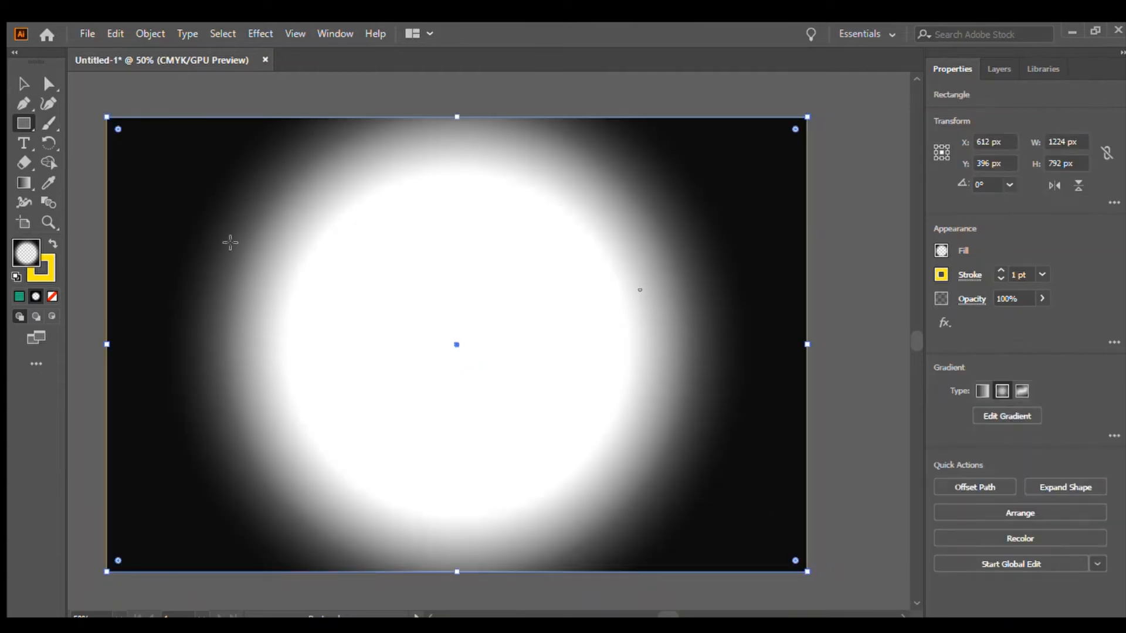
{"action": "left_click", "coordinate": [23, 83]}
{"action": "left_click", "coordinate": [128, 97]}
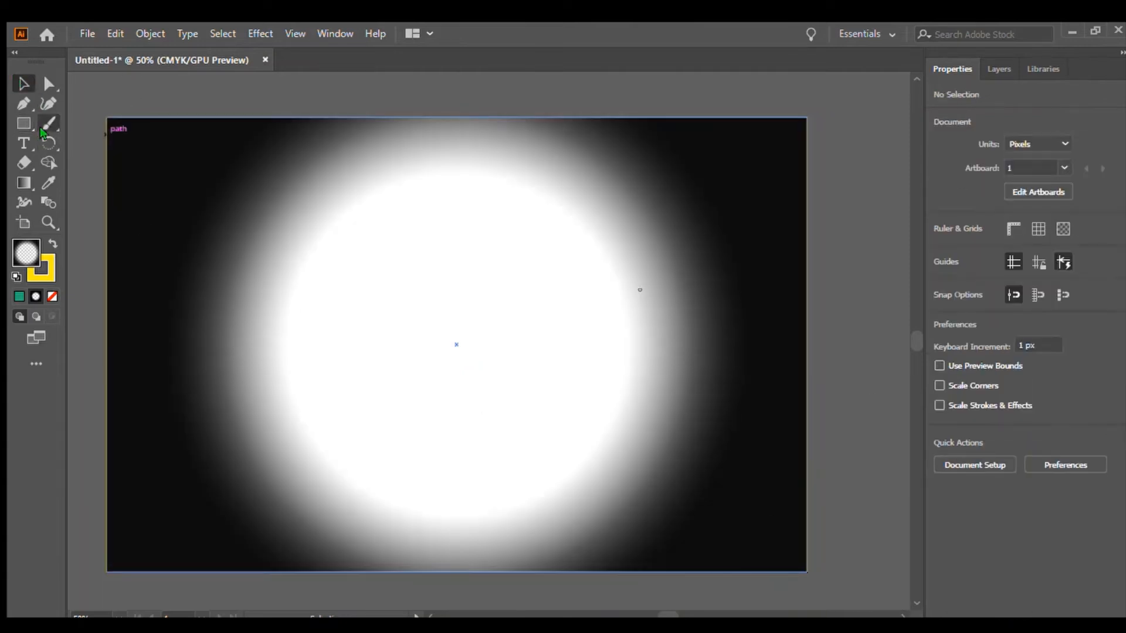
Paint three rough brown marks in the artboard's centre with the Paintbrush, using no fill and an 8 pt stroke.
{"action": "left_click", "coordinate": [46, 122]}
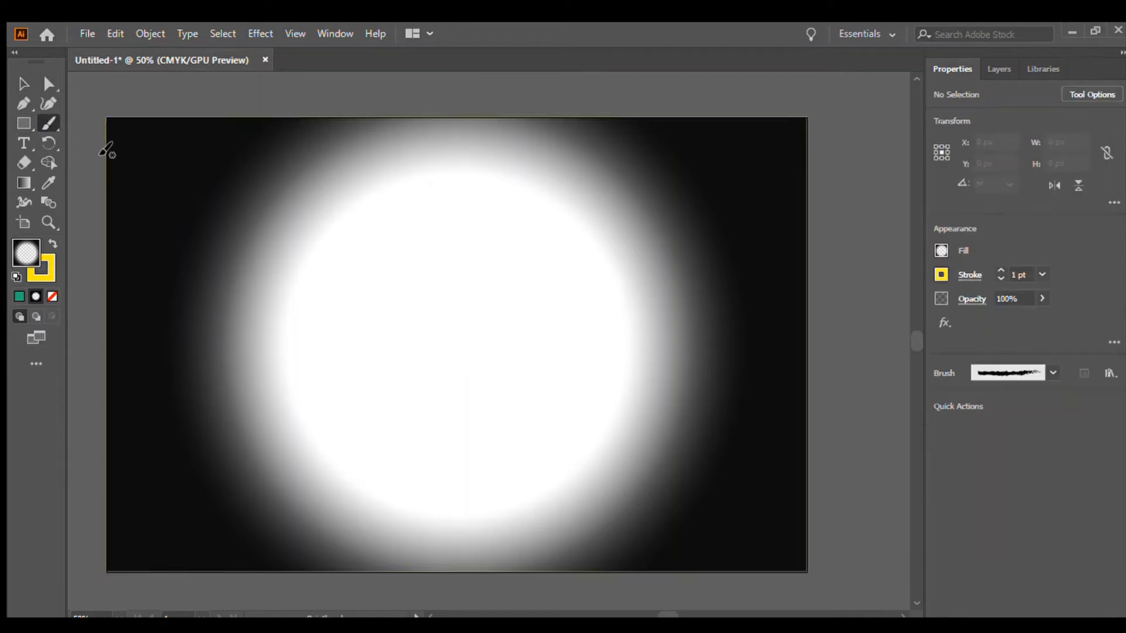
{"action": "left_click", "coordinate": [1001, 278]}
{"action": "left_click", "coordinate": [1001, 278]}
{"action": "key", "text": "slash"}
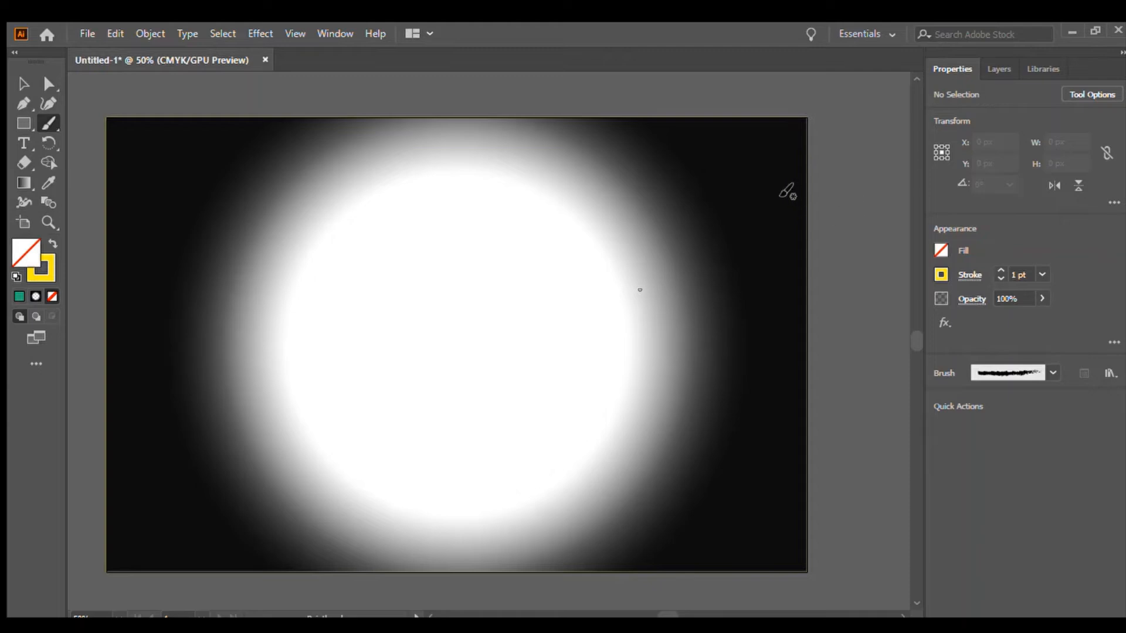
{"action": "left_click", "coordinate": [997, 270]}
{"action": "left_click", "coordinate": [997, 269]}
{"action": "left_click", "coordinate": [867, 358]}
{"action": "left_click", "coordinate": [985, 336]}
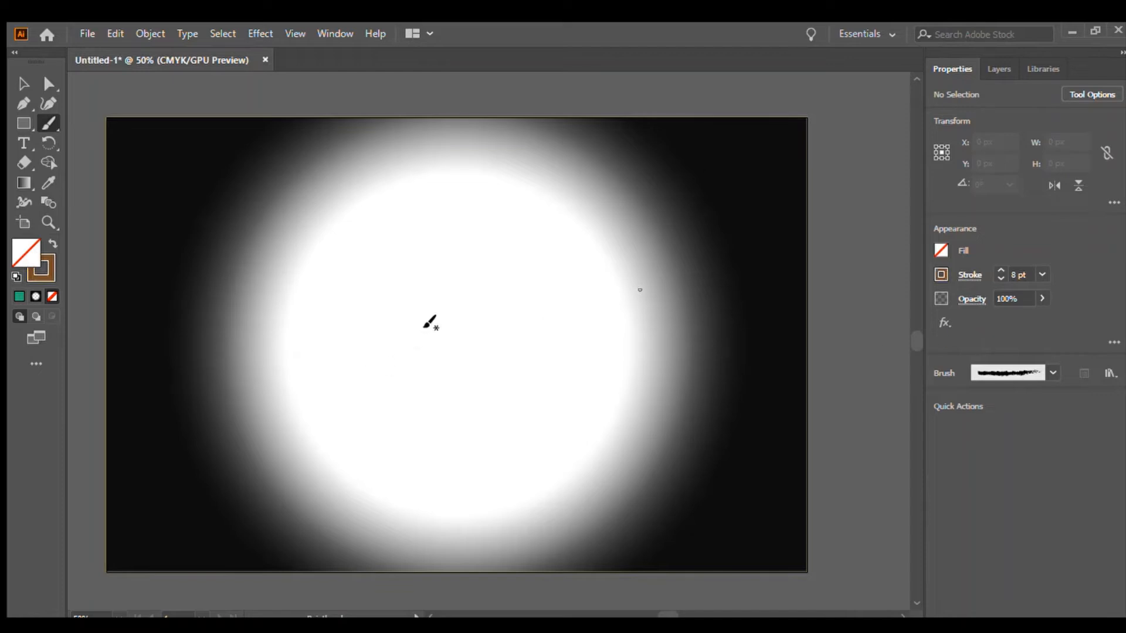
{"action": "mouse_move", "coordinate": [443, 349]}
{"action": "left_mouse_down"}
{"action": "mouse_move", "coordinate": [460, 414]}
{"action": "mouse_move", "coordinate": [461, 364]}
{"action": "mouse_move", "coordinate": [446, 357]}
{"action": "mouse_move", "coordinate": [473, 388]}
{"action": "left_mouse_up"}
{"action": "left_click_drag", "start_coordinate": [352, 354], "coordinate": [360, 417]}
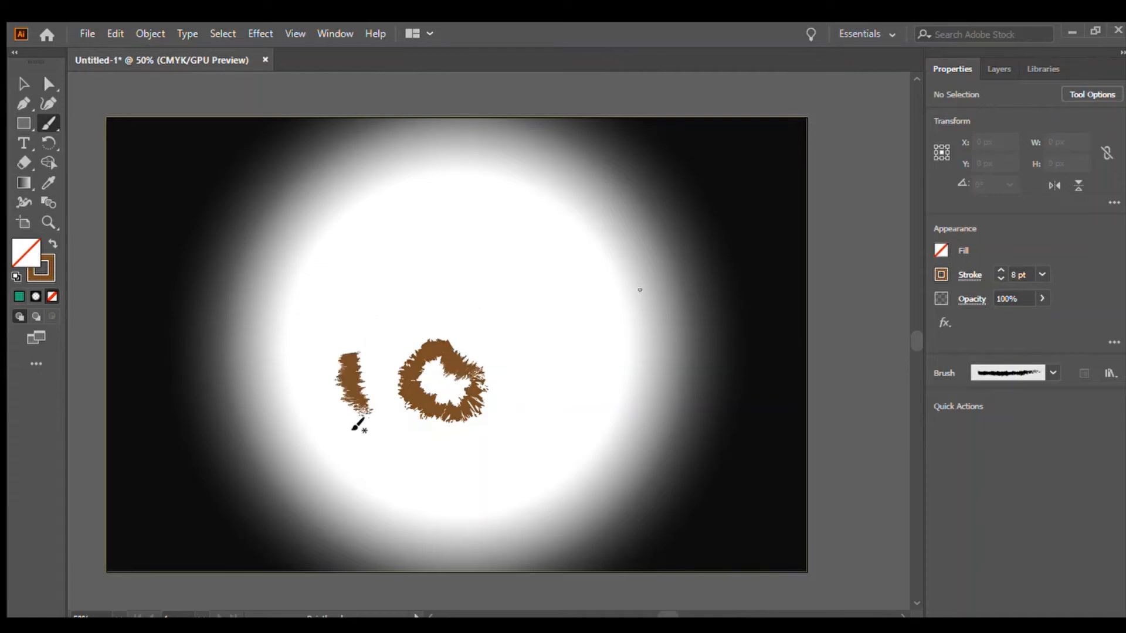
{"action": "left_click_drag", "start_coordinate": [535, 335], "coordinate": [516, 412]}
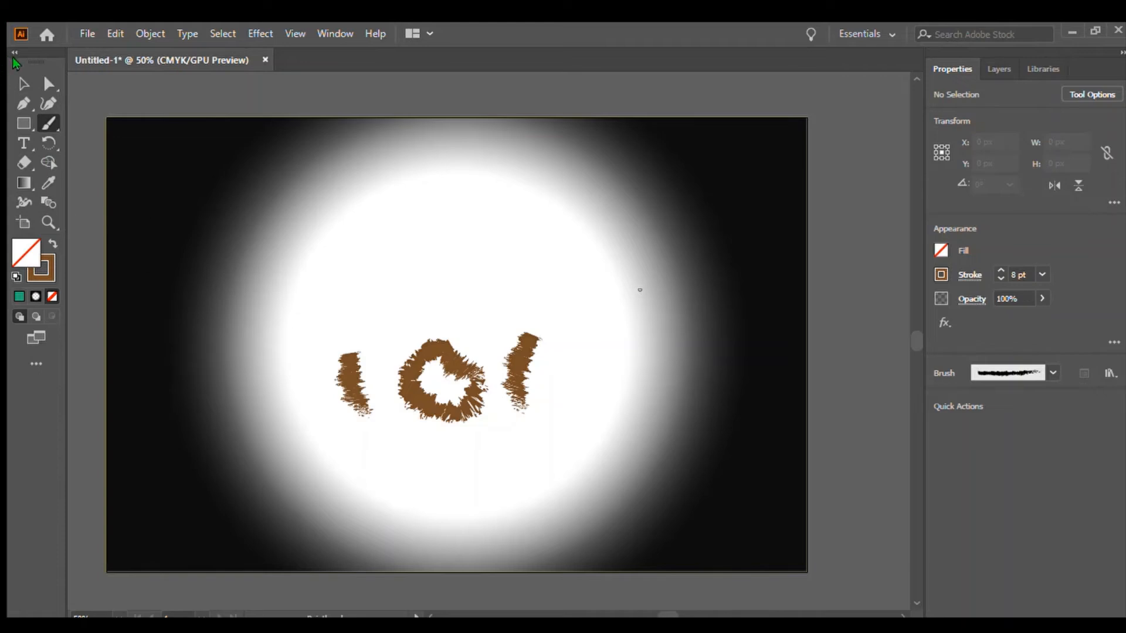
Select everything on the artboard and delete it.
{"action": "left_click", "coordinate": [22, 81]}
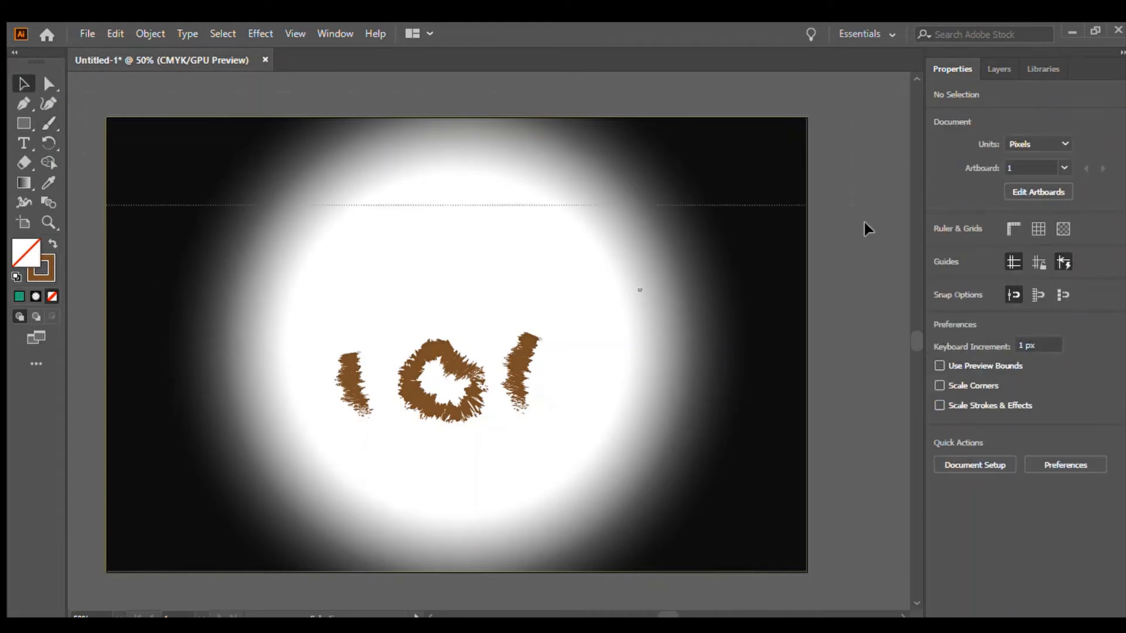
{"action": "key", "text": "ctrl+a"}
{"action": "key", "text": "Delete"}
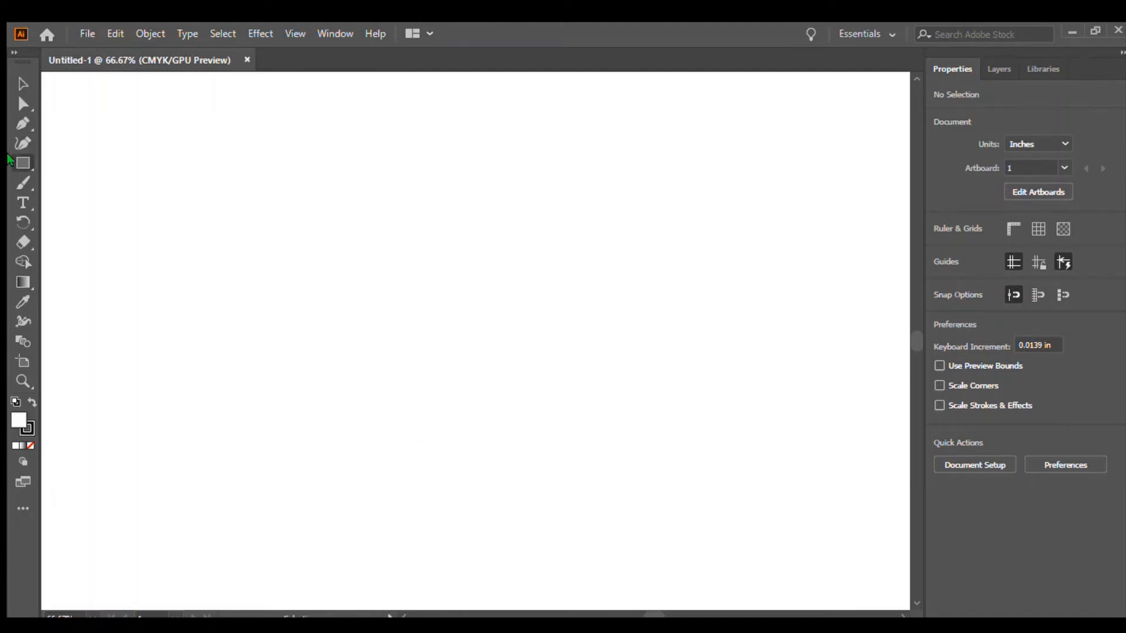
Draw an ellipse about 4.11 × 3.9 in near the artboard's centre, fill it brown and remove its stroke.
{"action": "left_click", "coordinate": [21, 163]}
{"action": "key", "text": "l"}
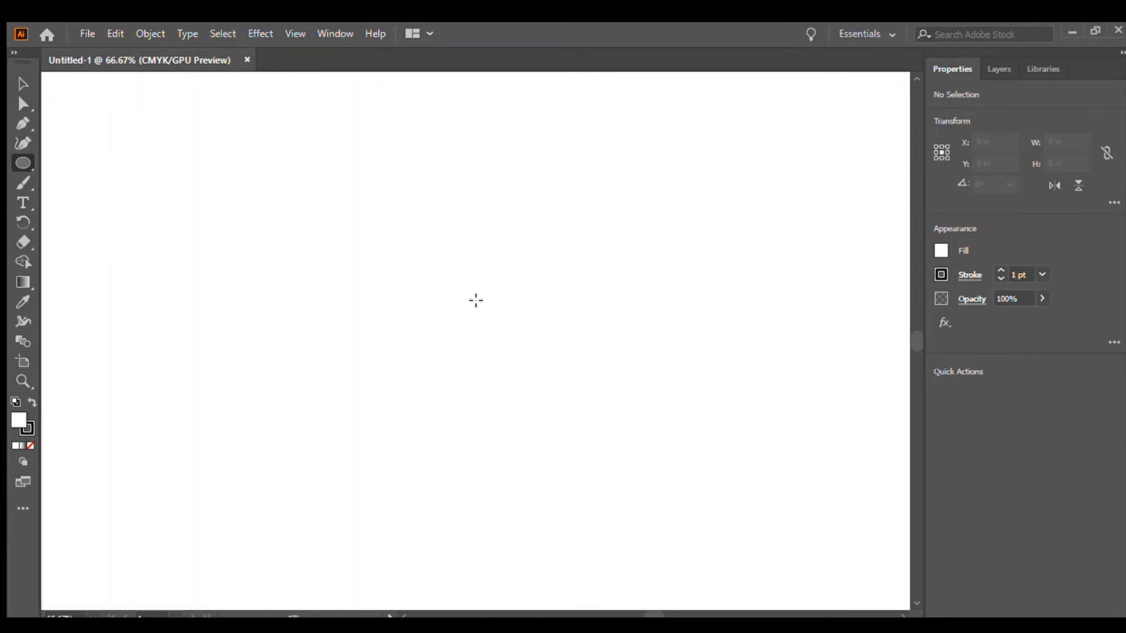
{"action": "left_click_drag", "start_coordinate": [375, 258], "coordinate": [602, 474]}
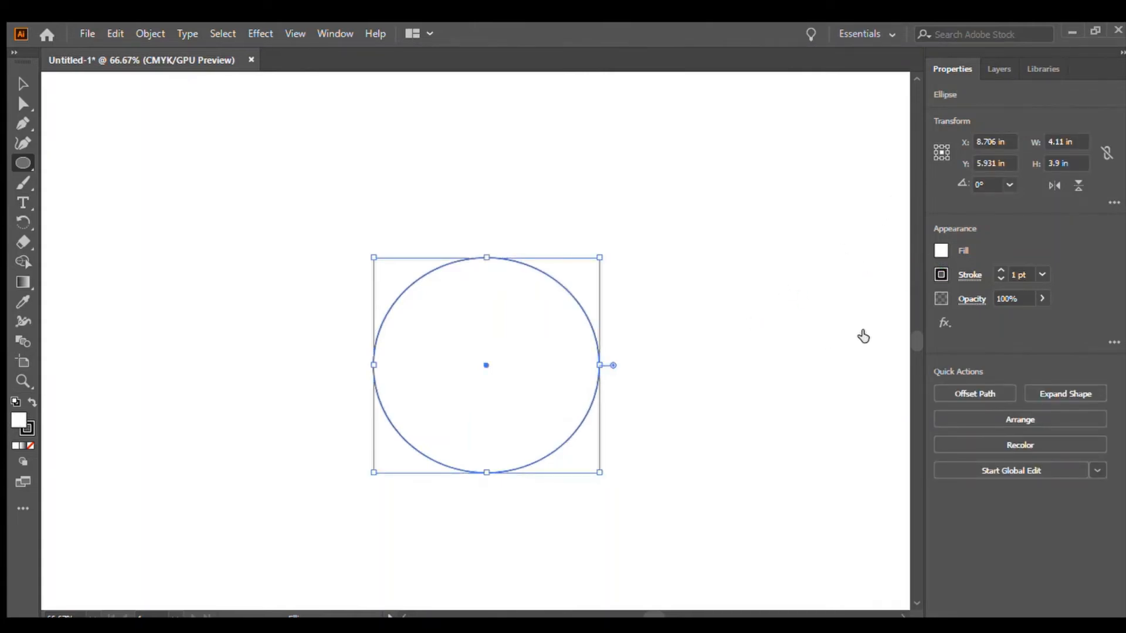
{"action": "left_click", "coordinate": [862, 331]}
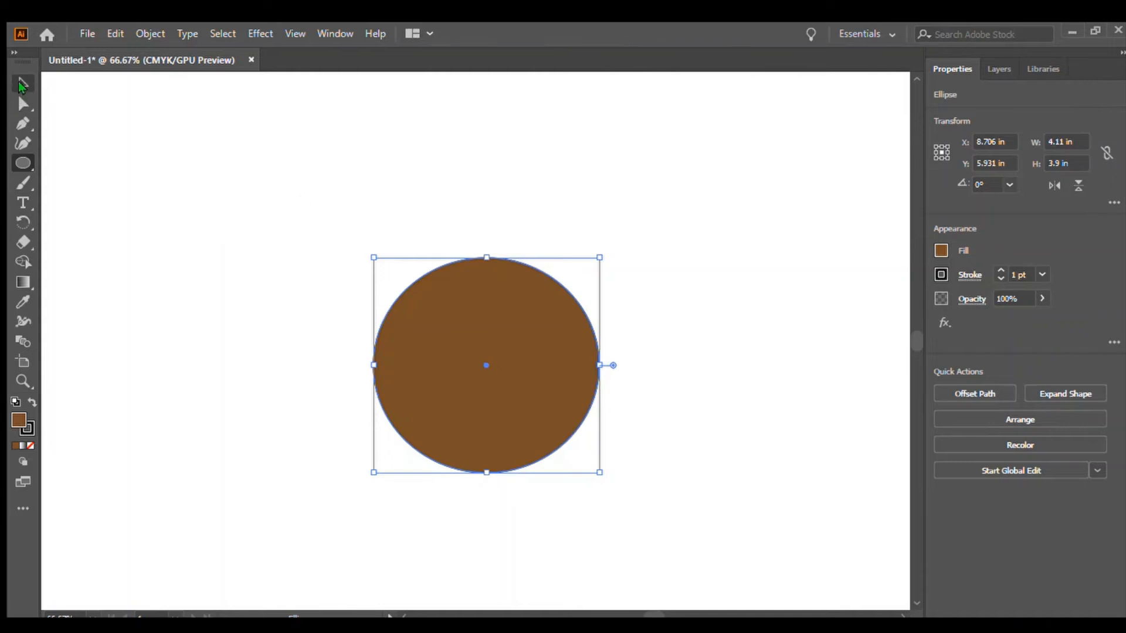
{"action": "left_click", "coordinate": [20, 83]}
{"action": "left_click", "coordinate": [763, 332]}
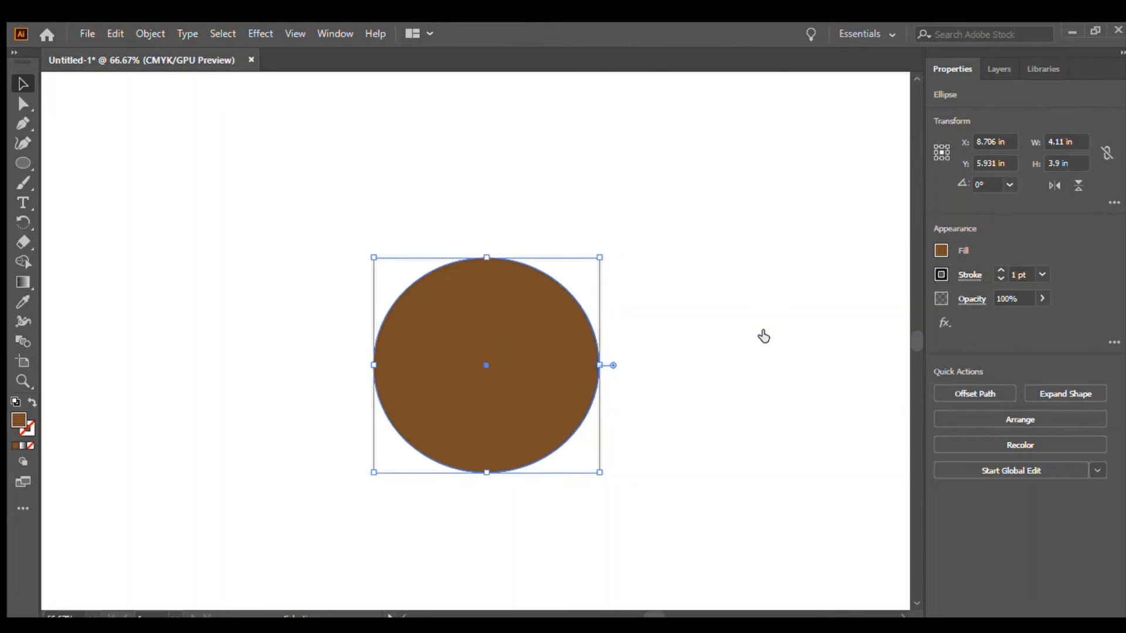
Draw a second ellipse about 3.54 × 3.44 in beside the brown one and fill it light tan.
{"action": "left_click", "coordinate": [689, 309]}
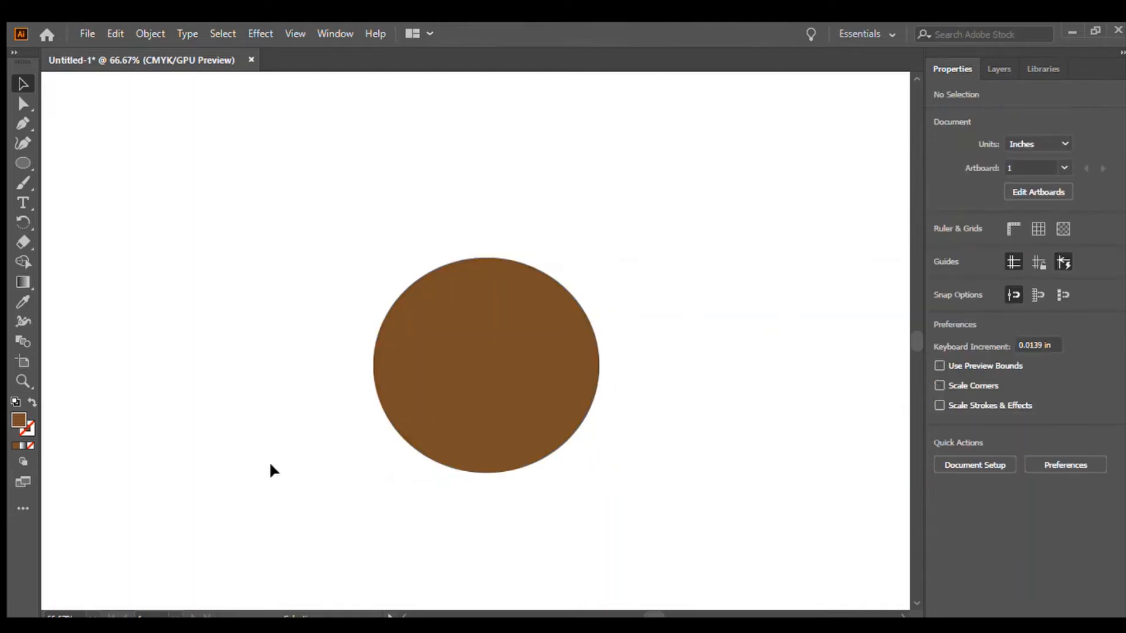
{"action": "left_click", "coordinate": [20, 163]}
{"action": "left_click_drag", "start_coordinate": [98, 154], "coordinate": [293, 342]}
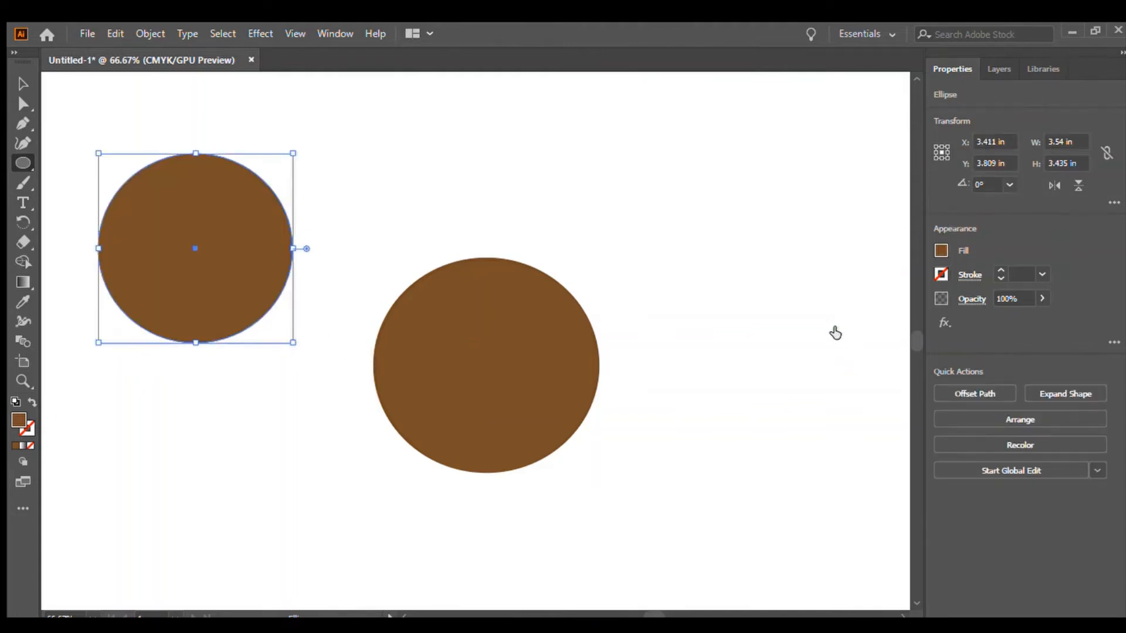
{"action": "left_click", "coordinate": [834, 329]}
Move the tan ellipse onto the centre of the brown ellipse so a brown rim shows around it.
{"action": "left_click", "coordinate": [23, 84]}
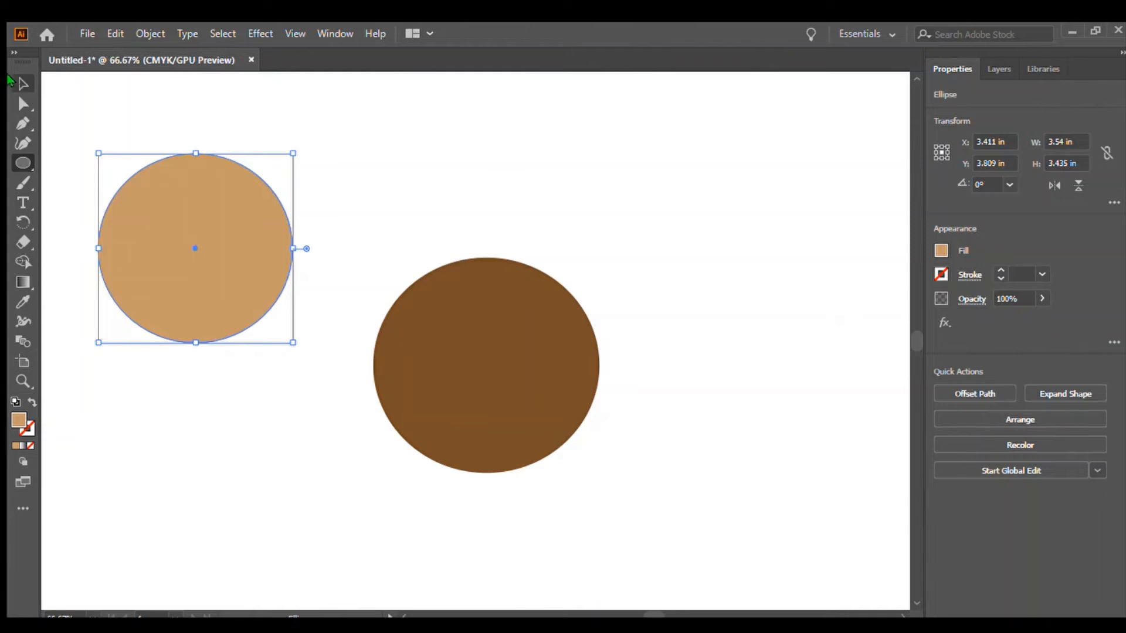
{"action": "left_click", "coordinate": [249, 114]}
{"action": "left_click_drag", "start_coordinate": [238, 245], "coordinate": [522, 367]}
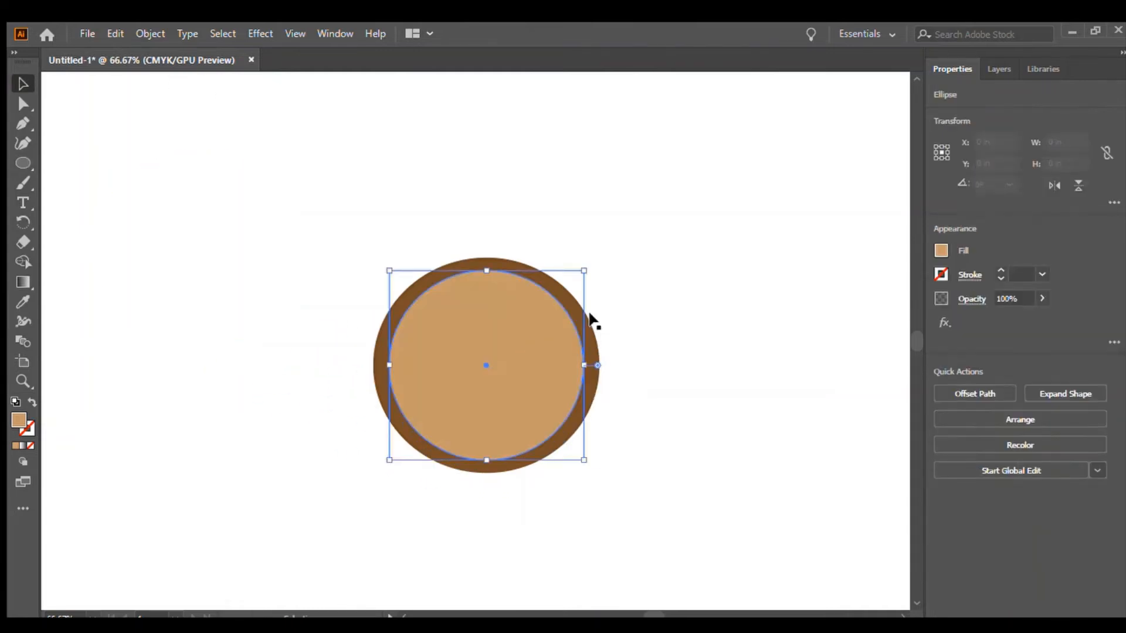
{"action": "left_click", "coordinate": [674, 275]}
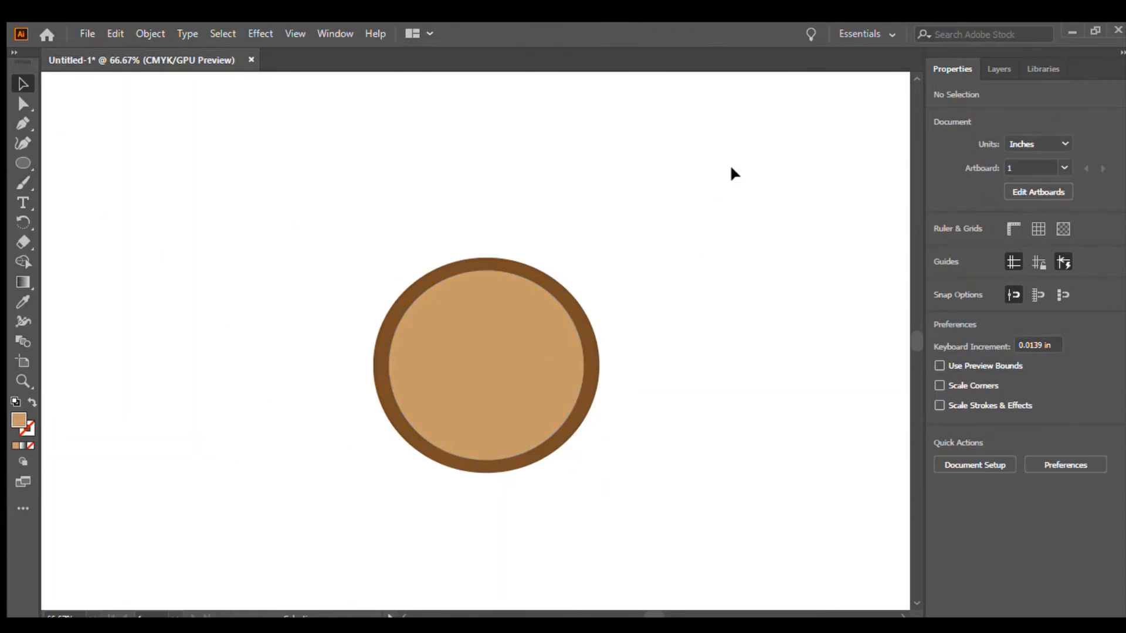
Draw an ellipse about 0.99 × 1.27 in in the artboard's upper left and fill it white.
{"action": "left_click", "coordinate": [18, 160]}
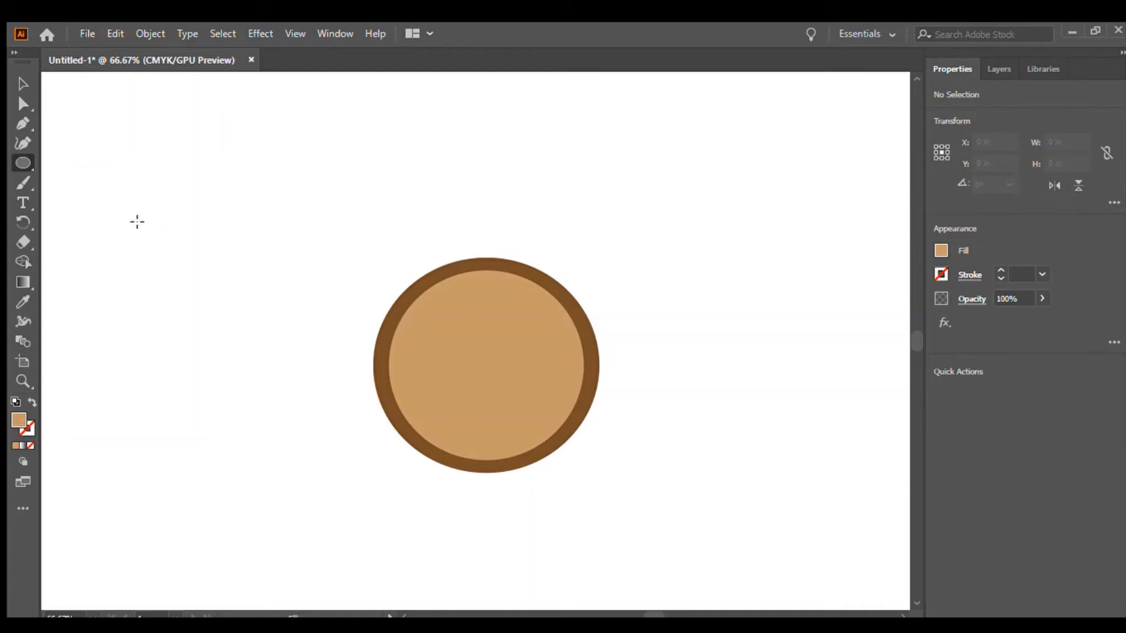
{"action": "left_click_drag", "start_coordinate": [125, 201], "coordinate": [181, 270]}
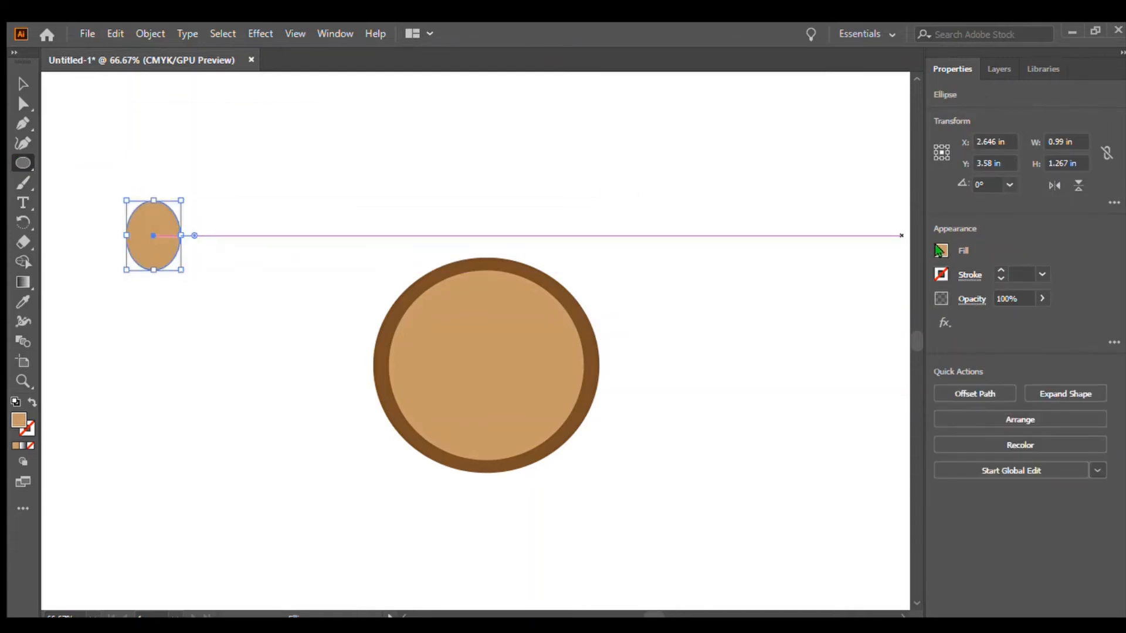
{"action": "left_click", "coordinate": [892, 357]}
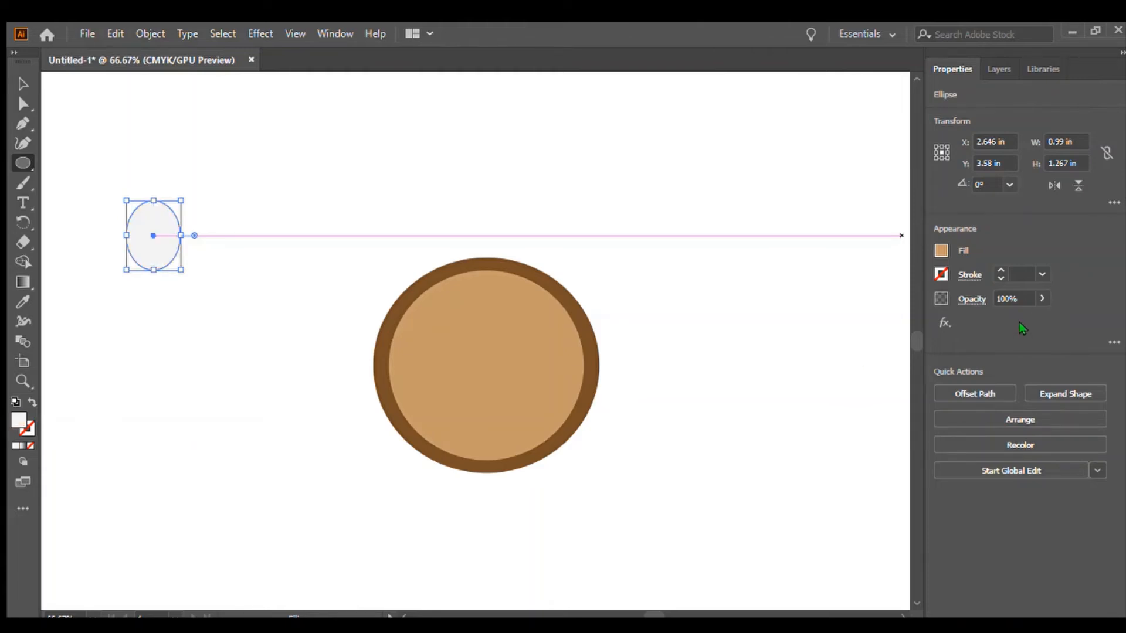
Move the white ellipse into the face's upper left as an eye and scale it to about 0.66 × 0.83 in.
{"action": "left_click", "coordinate": [23, 84]}
{"action": "left_click", "coordinate": [279, 177]}
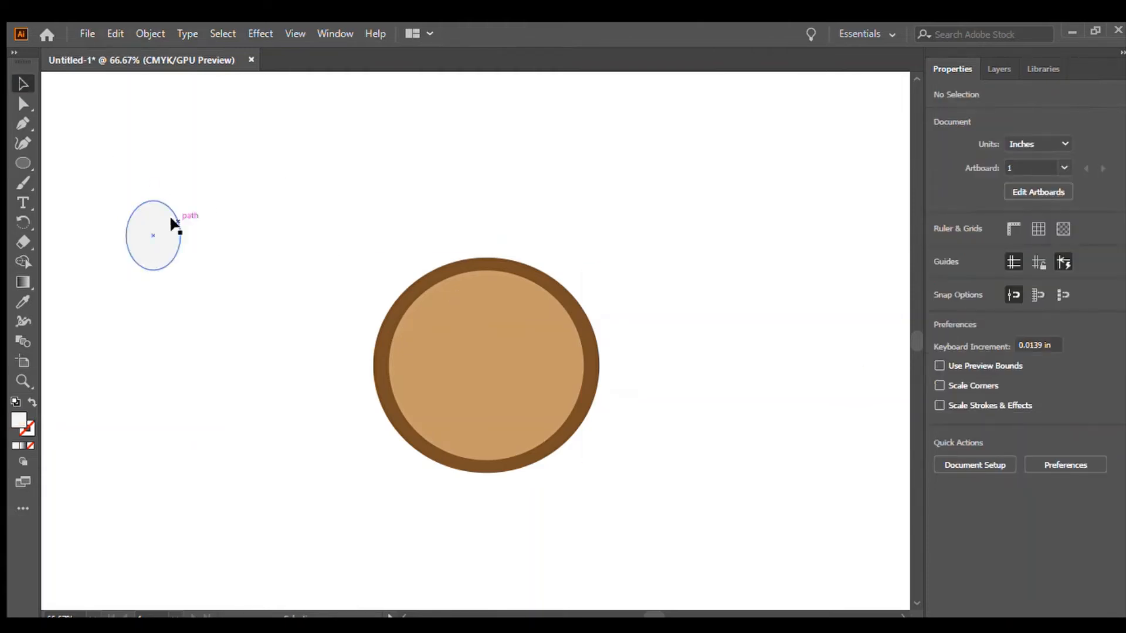
{"action": "left_click_drag", "start_coordinate": [157, 231], "coordinate": [192, 236]}
{"action": "left_click_drag", "start_coordinate": [261, 220], "coordinate": [401, 279]}
{"action": "left_click_drag", "start_coordinate": [190, 241], "coordinate": [445, 347]}
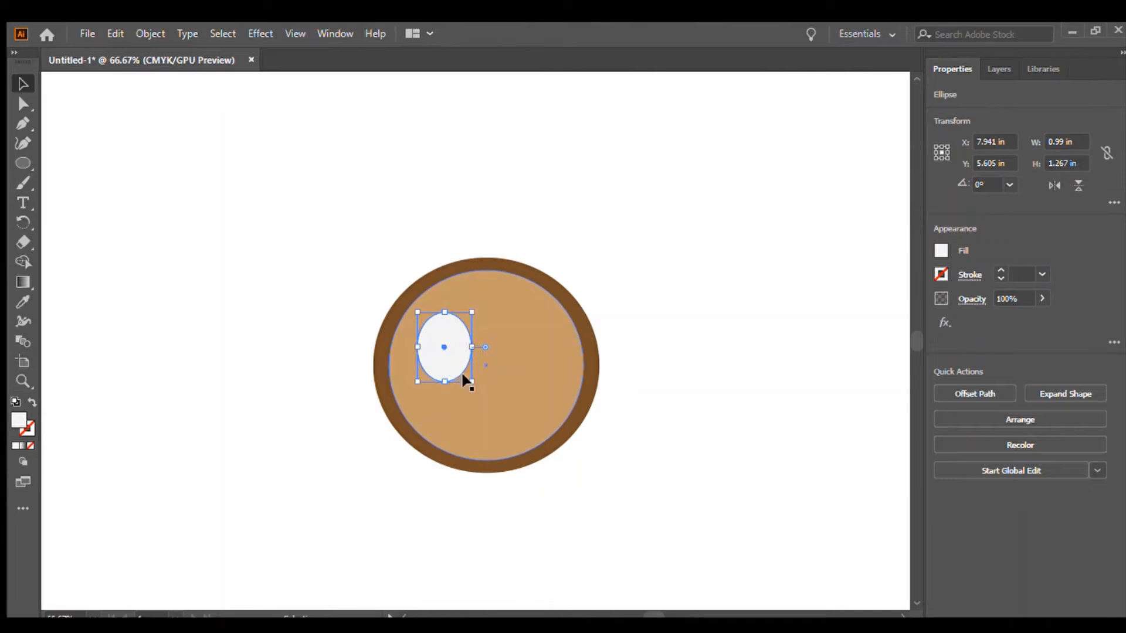
{"action": "left_click_drag", "start_coordinate": [467, 381], "coordinate": [443, 340]}
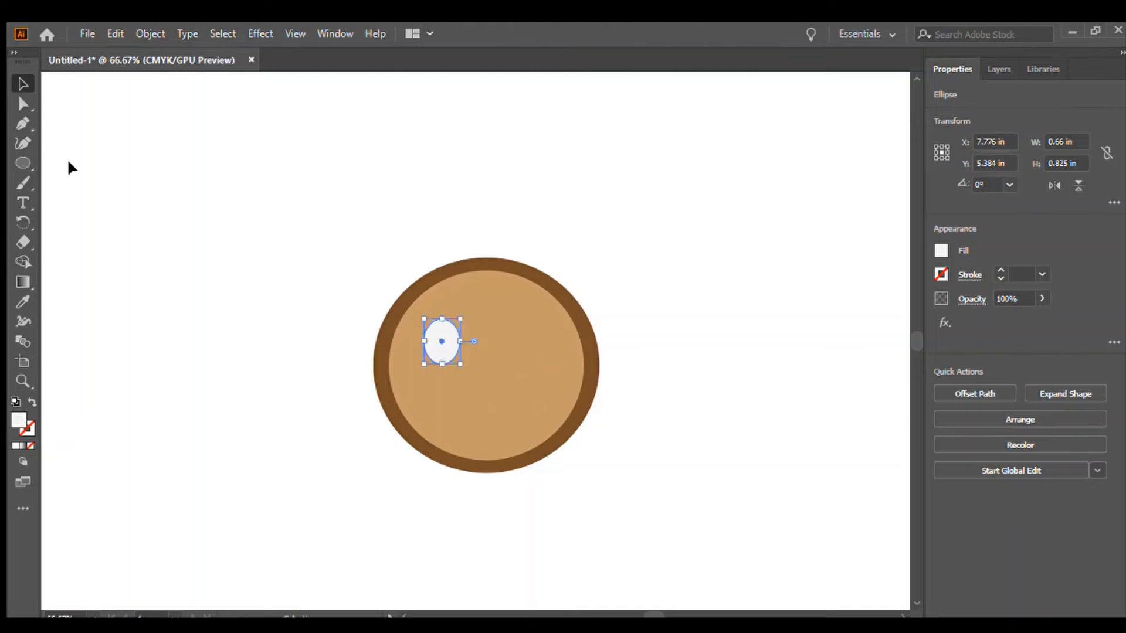
Draw a second white ellipse about 0.71 × 0.9 in and place it in the face's upper right as the other eye.
{"action": "left_click", "coordinate": [22, 160]}
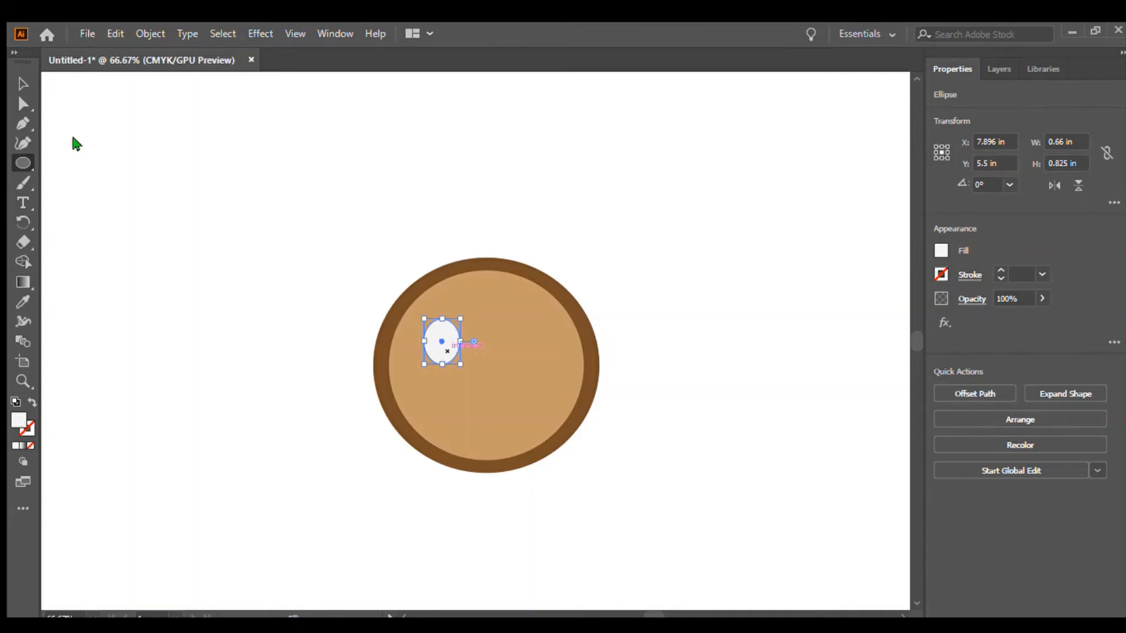
{"action": "left_click_drag", "start_coordinate": [448, 351], "coordinate": [502, 420]}
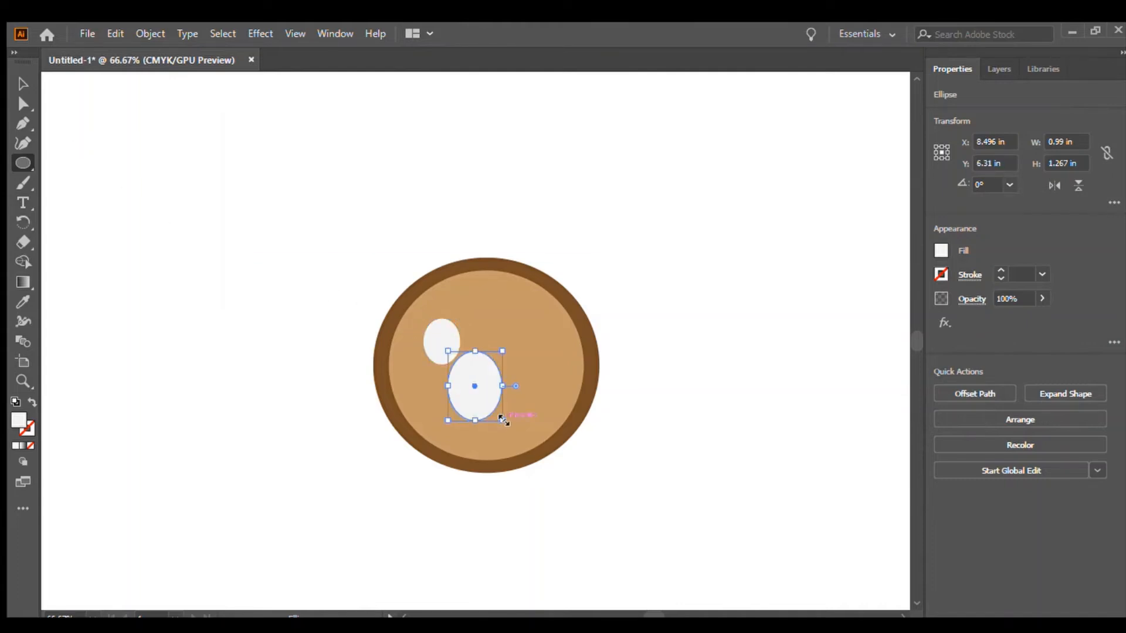
{"action": "left_click_drag", "start_coordinate": [448, 352], "coordinate": [486, 401]}
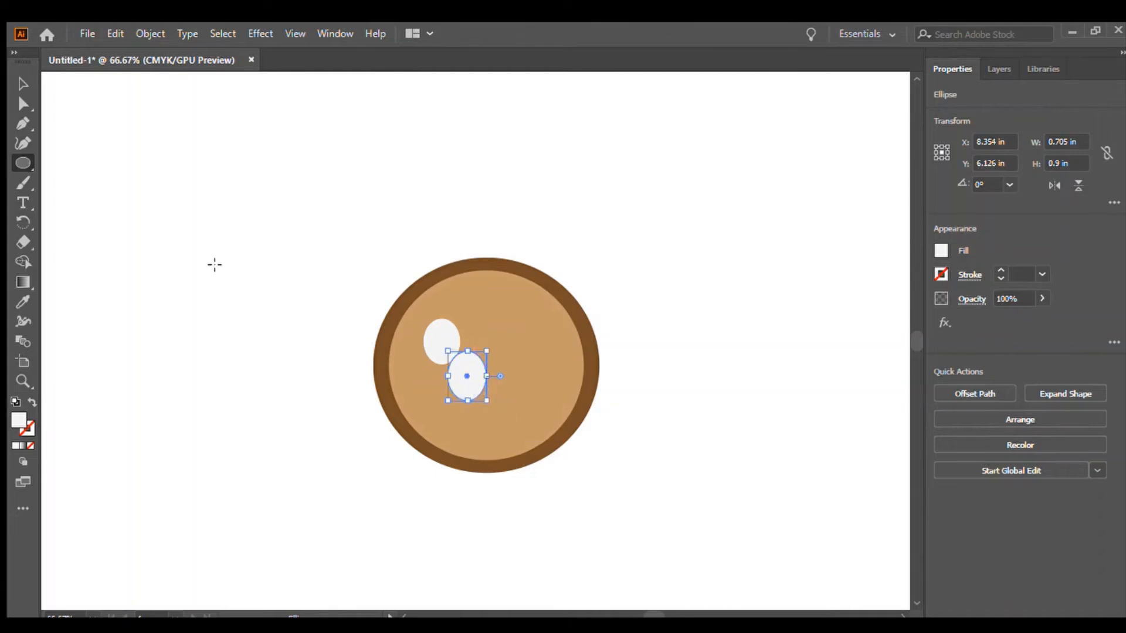
{"action": "left_click", "coordinate": [23, 84]}
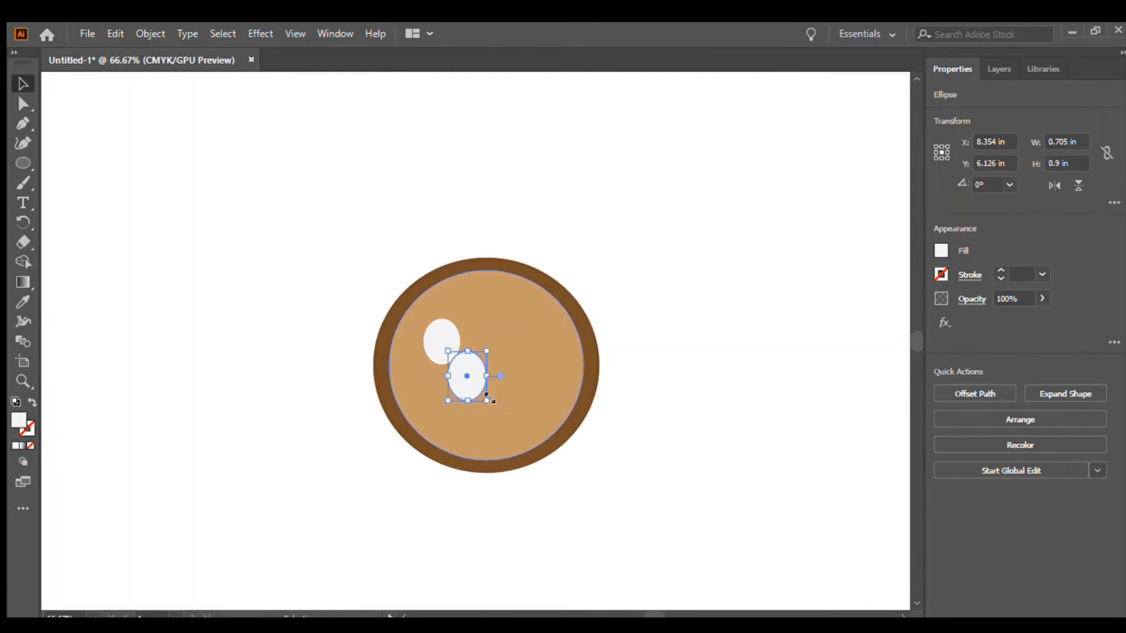
{"action": "left_click_drag", "start_coordinate": [470, 381], "coordinate": [537, 366]}
{"action": "left_click", "coordinate": [835, 287]}
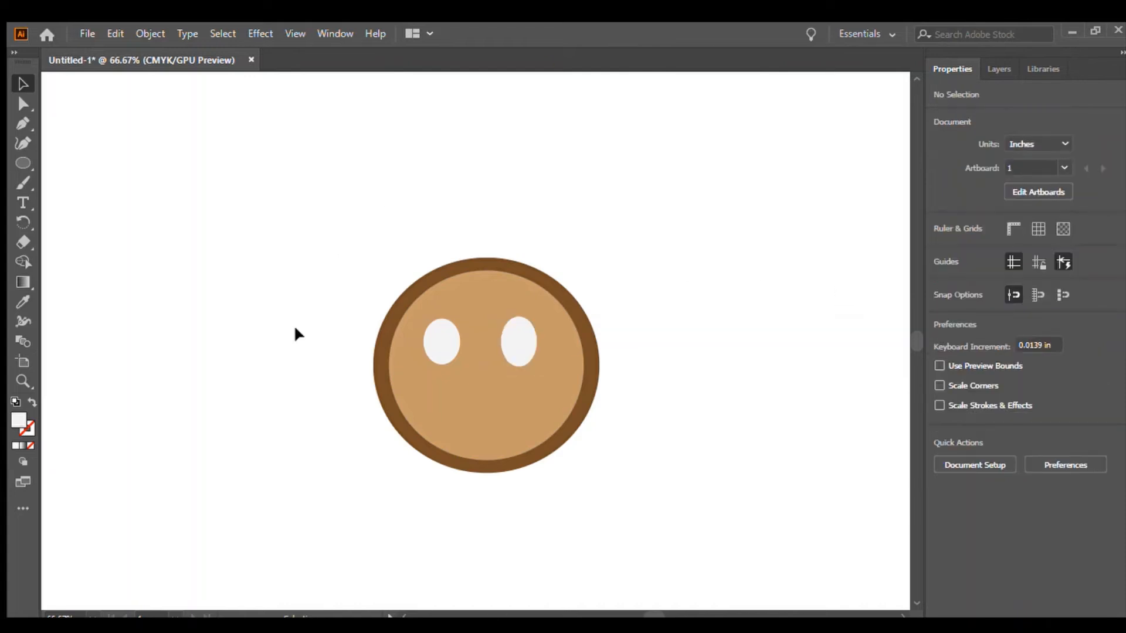
Draw a small ellipse about 0.44 × 0.57 in off the face and fill it black.
{"action": "left_click", "coordinate": [18, 166]}
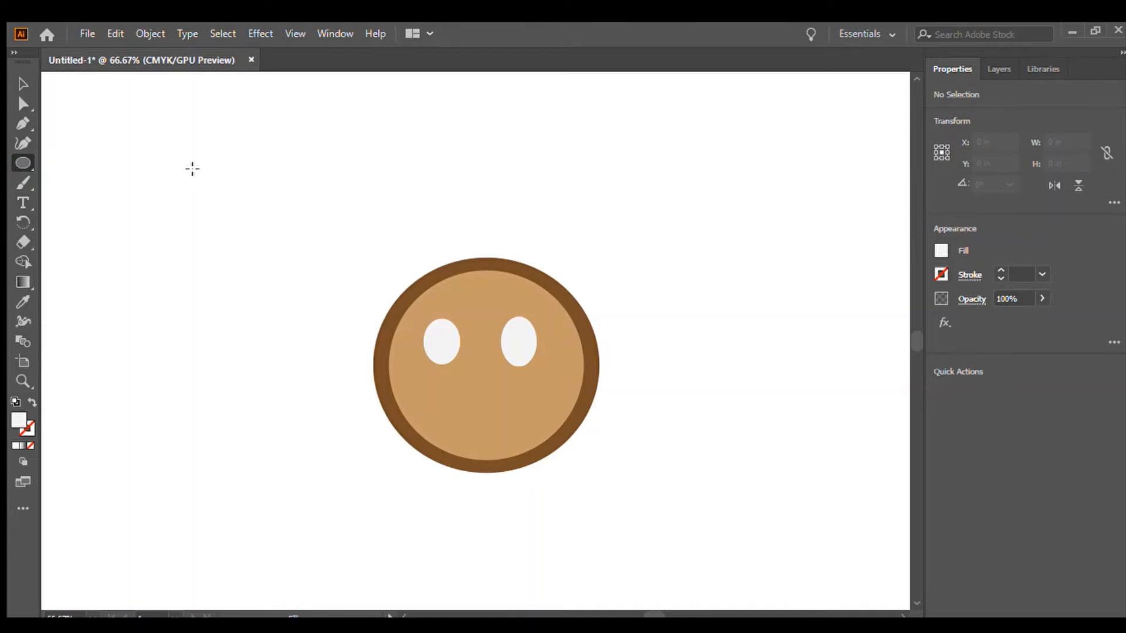
{"action": "left_click_drag", "start_coordinate": [192, 169], "coordinate": [216, 198]}
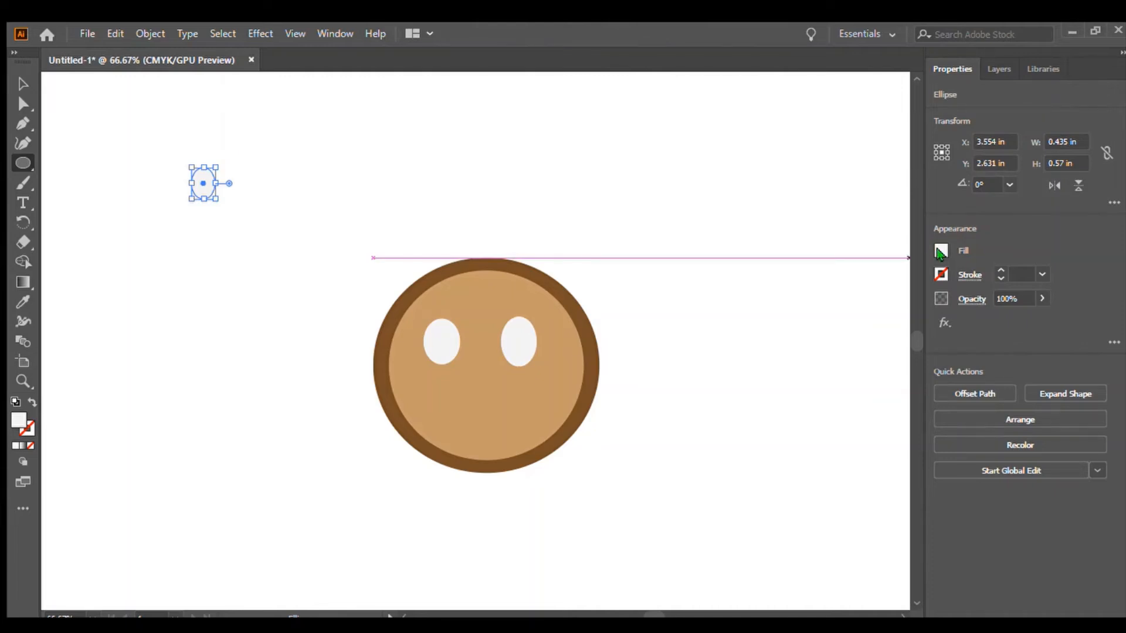
{"action": "left_click", "coordinate": [795, 314]}
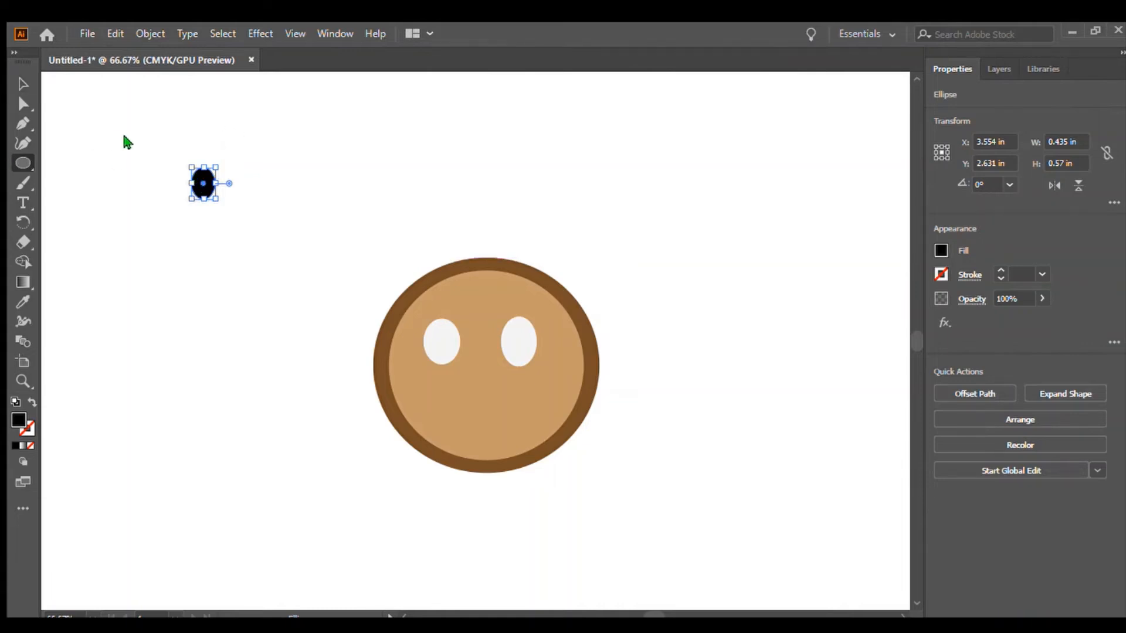
Duplicate the black ellipse and place one copy as a pupil inside each white eye.
{"action": "left_click_drag", "start_coordinate": [203, 183], "coordinate": [247, 148]}
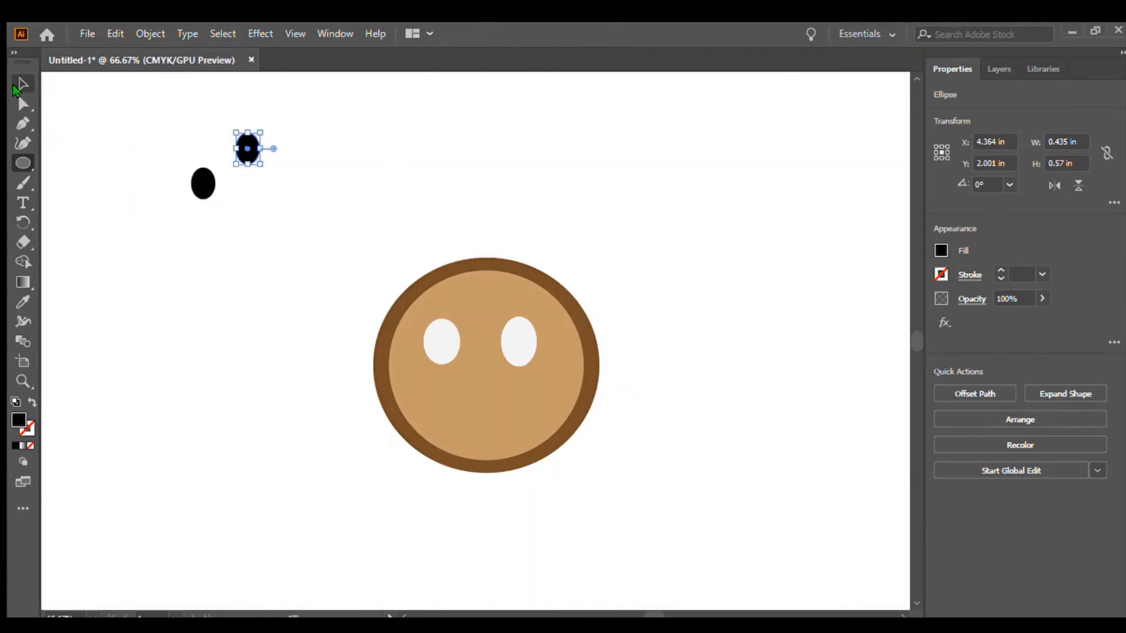
{"action": "left_click", "coordinate": [17, 87]}
{"action": "left_click", "coordinate": [120, 139]}
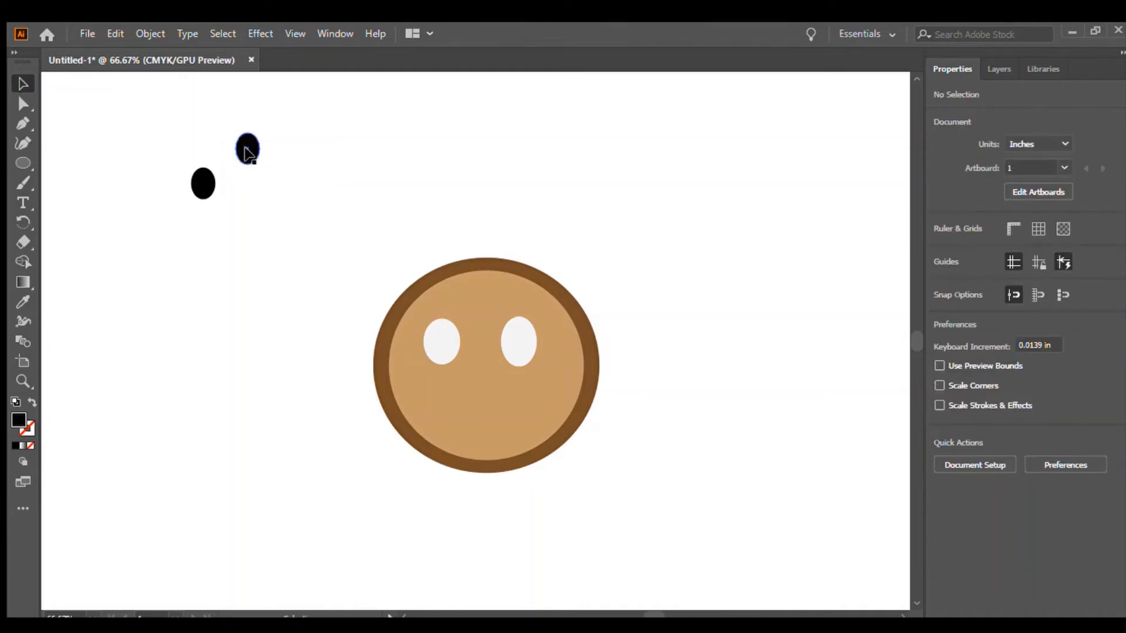
{"action": "left_click_drag", "start_coordinate": [245, 148], "coordinate": [439, 341]}
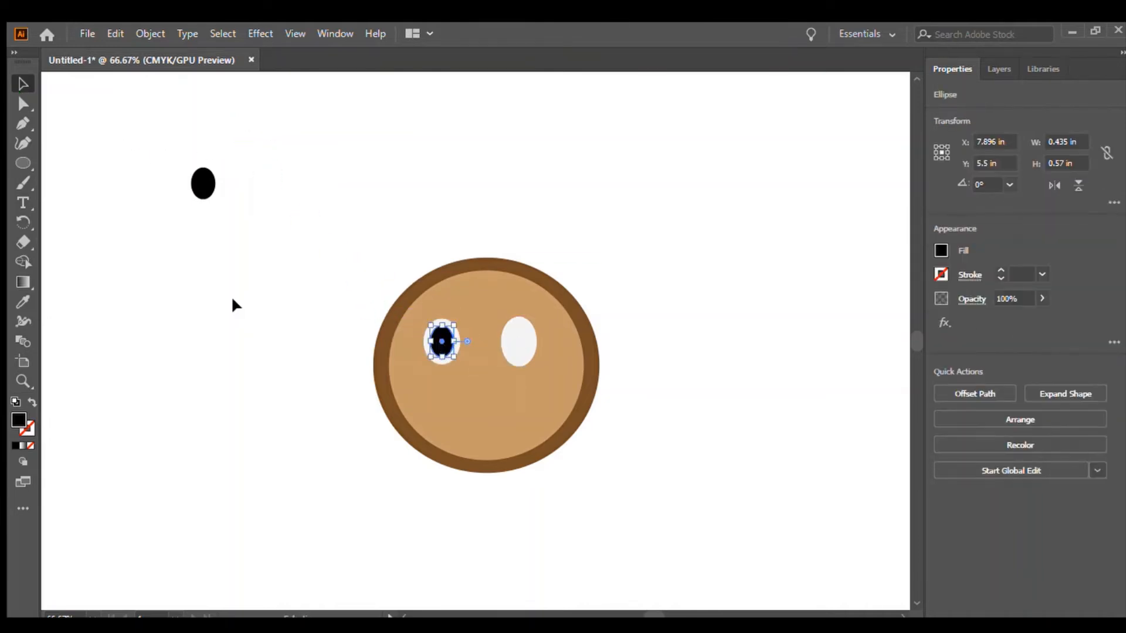
{"action": "left_click", "coordinate": [232, 300]}
{"action": "left_click_drag", "start_coordinate": [203, 183], "coordinate": [518, 341]}
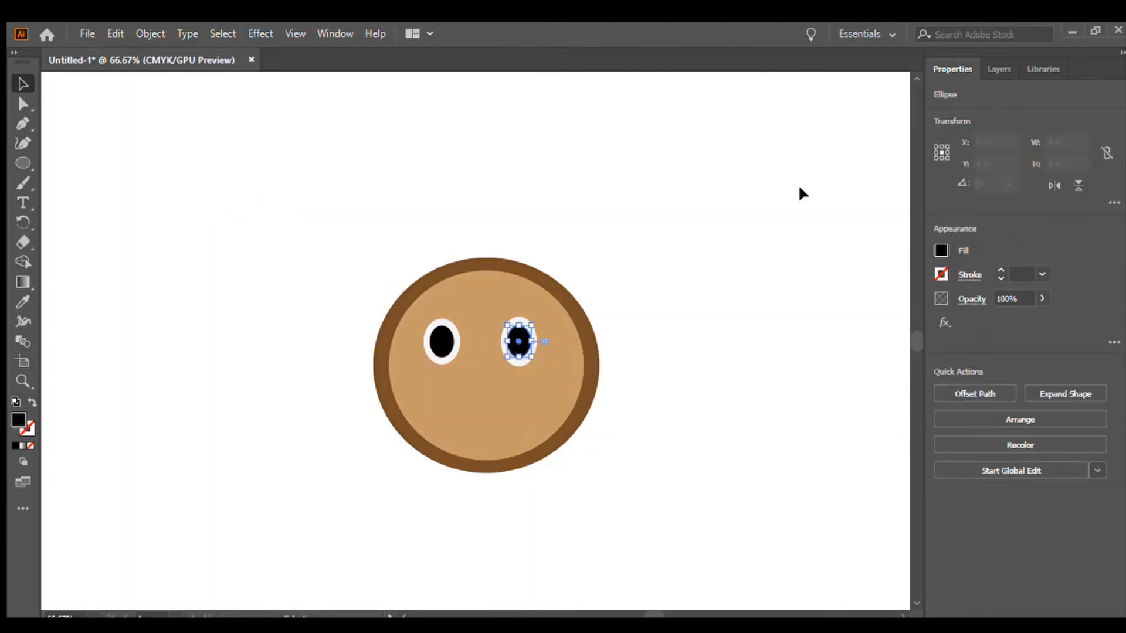
{"action": "left_click", "coordinate": [765, 197]}
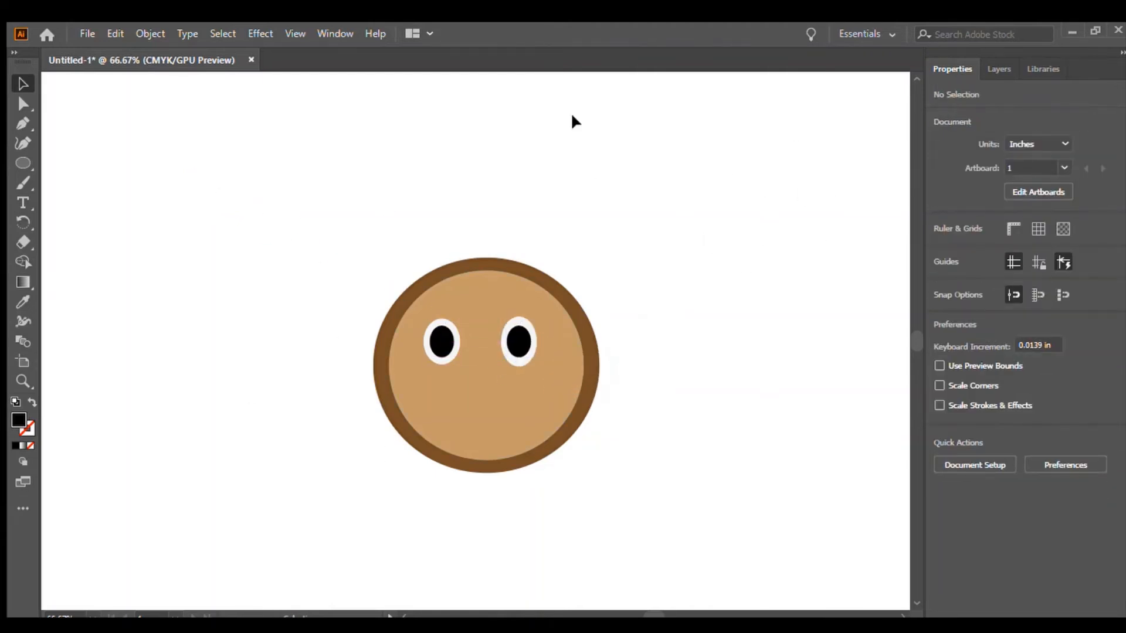
Draw a black ellipse about 1.05 × 0.69 in and place it below the eyes as the nose.
{"action": "left_click", "coordinate": [23, 163]}
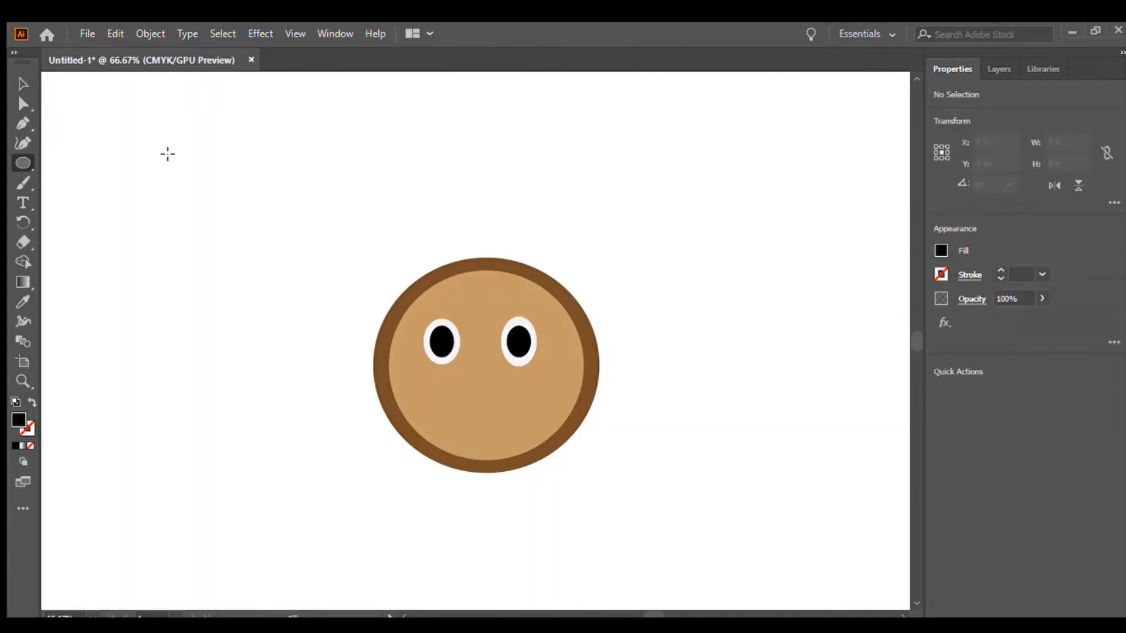
{"action": "left_click_drag", "start_coordinate": [164, 157], "coordinate": [222, 194]}
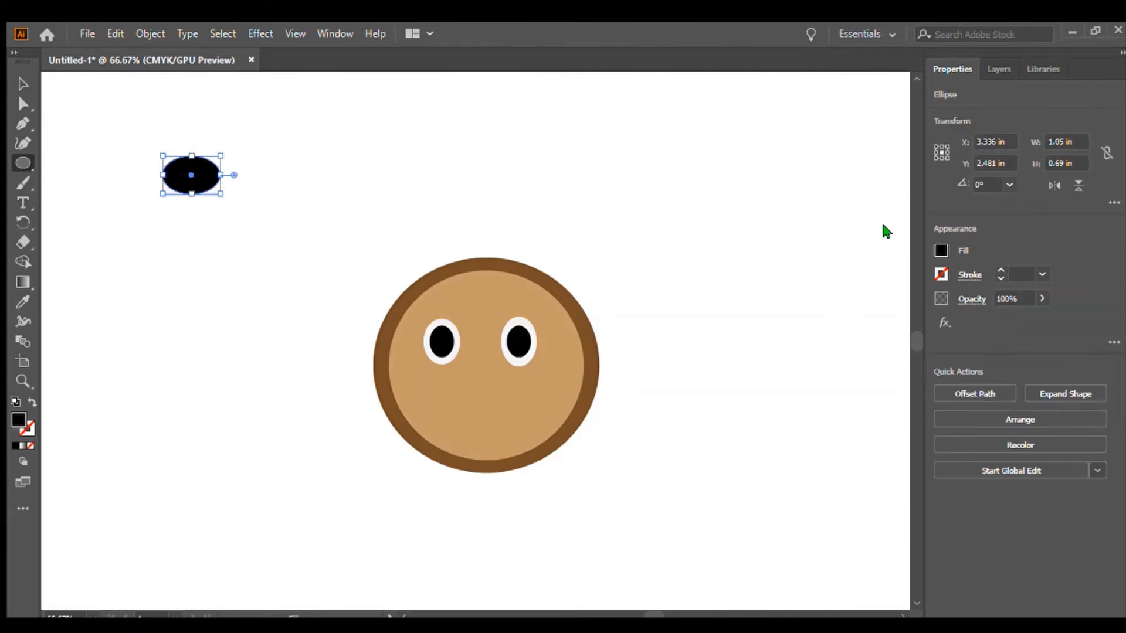
{"action": "left_click", "coordinate": [24, 76]}
{"action": "left_click", "coordinate": [126, 97]}
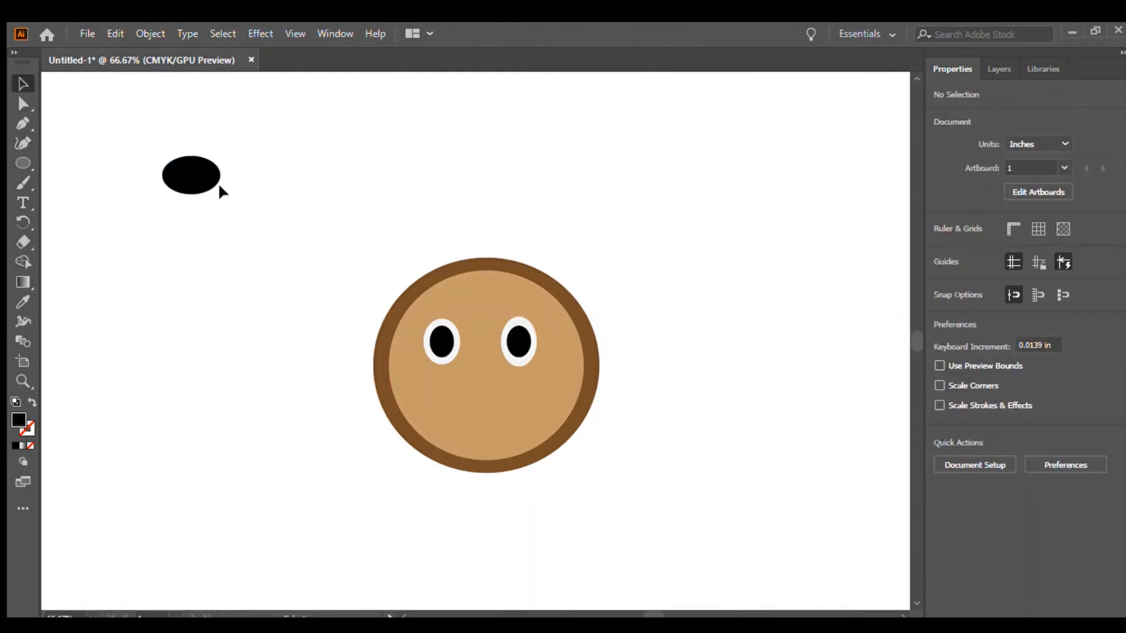
{"action": "left_click_drag", "start_coordinate": [202, 181], "coordinate": [507, 399]}
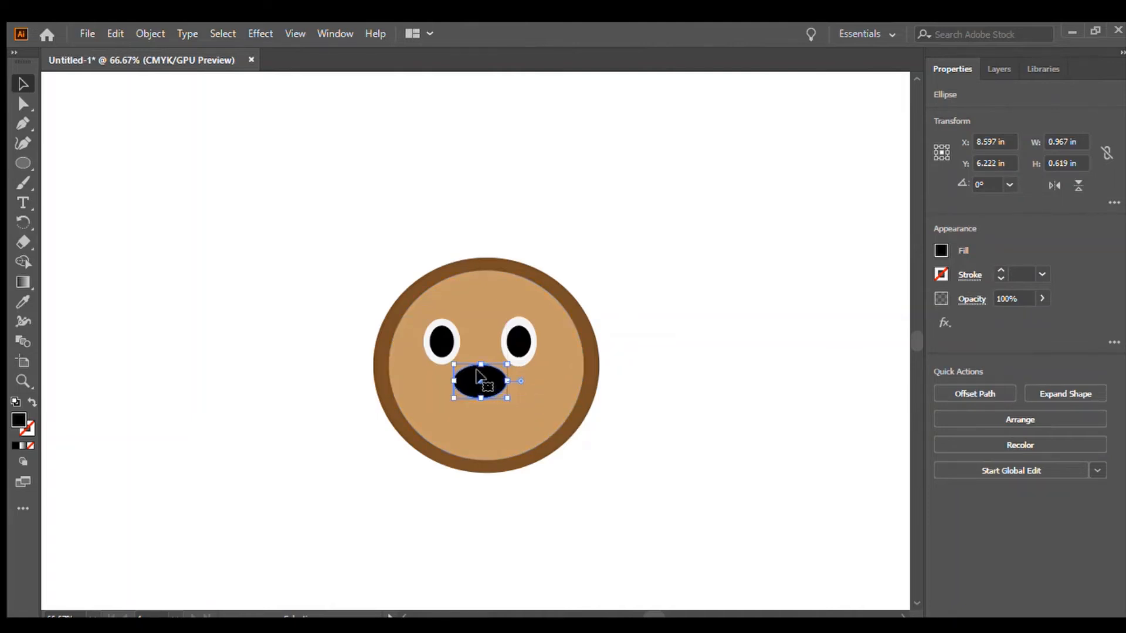
{"action": "left_click", "coordinate": [187, 226]}
Paint a curved smile below the nose with the Paintbrush.
{"action": "left_click", "coordinate": [22, 185]}
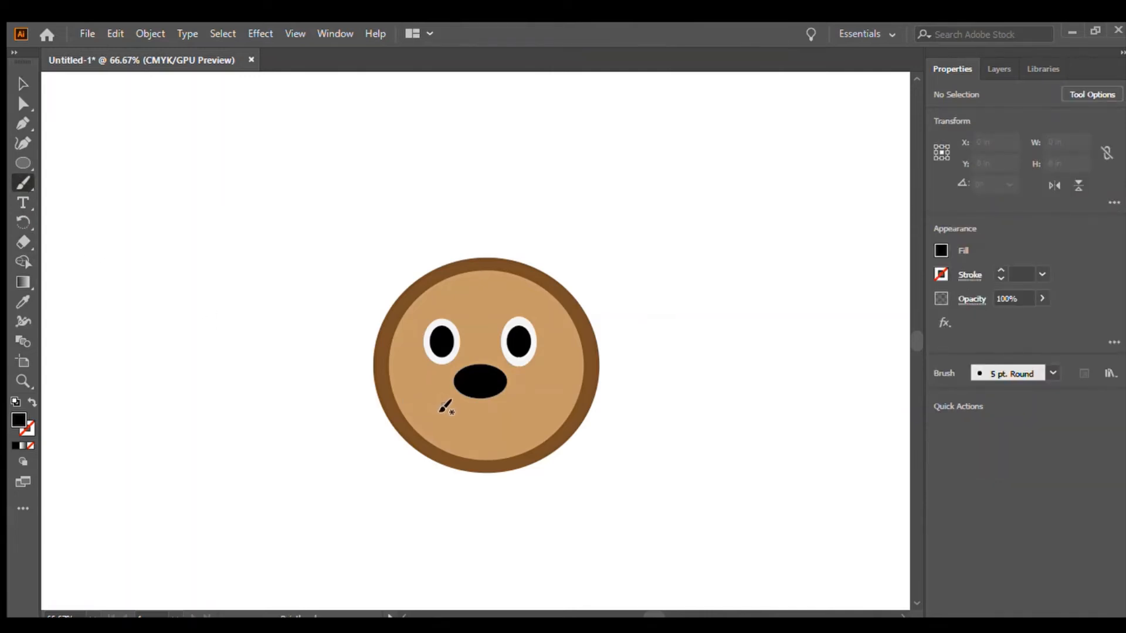
{"action": "mouse_move", "coordinate": [441, 405]}
{"action": "left_mouse_down"}
{"action": "mouse_move", "coordinate": [470, 425]}
{"action": "mouse_move", "coordinate": [501, 423]}
{"action": "mouse_move", "coordinate": [523, 402]}
{"action": "left_mouse_up"}
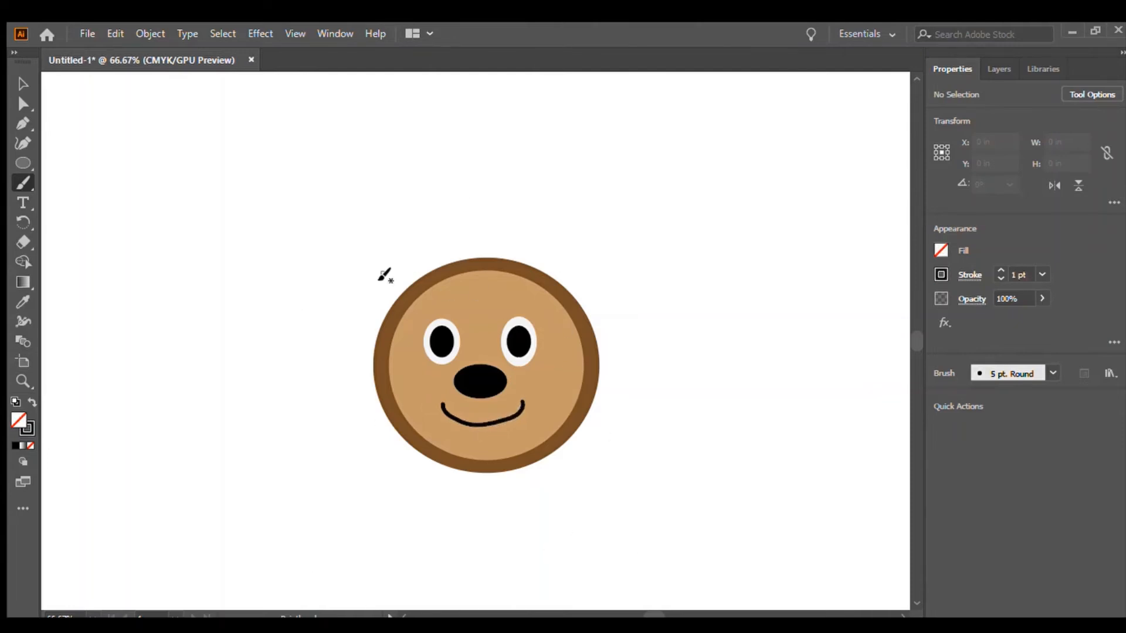
Draw an ellipse about 0.92 × 1.07 in to the upper left of the face and fill it brown.
{"action": "left_click", "coordinate": [25, 165]}
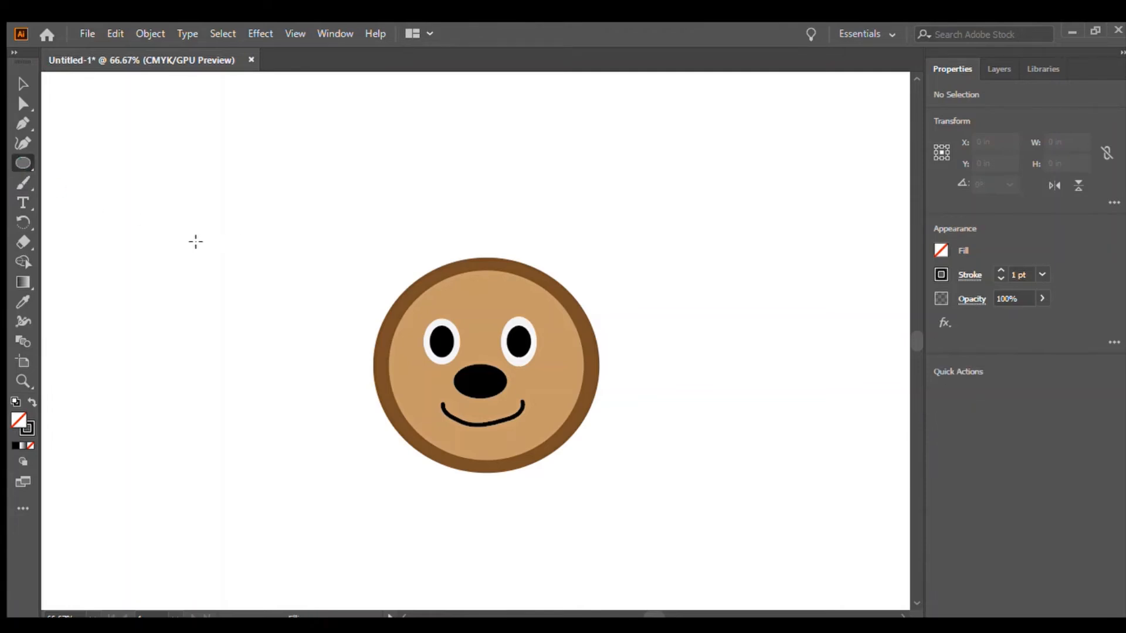
{"action": "left_click_drag", "start_coordinate": [196, 241], "coordinate": [245, 182]}
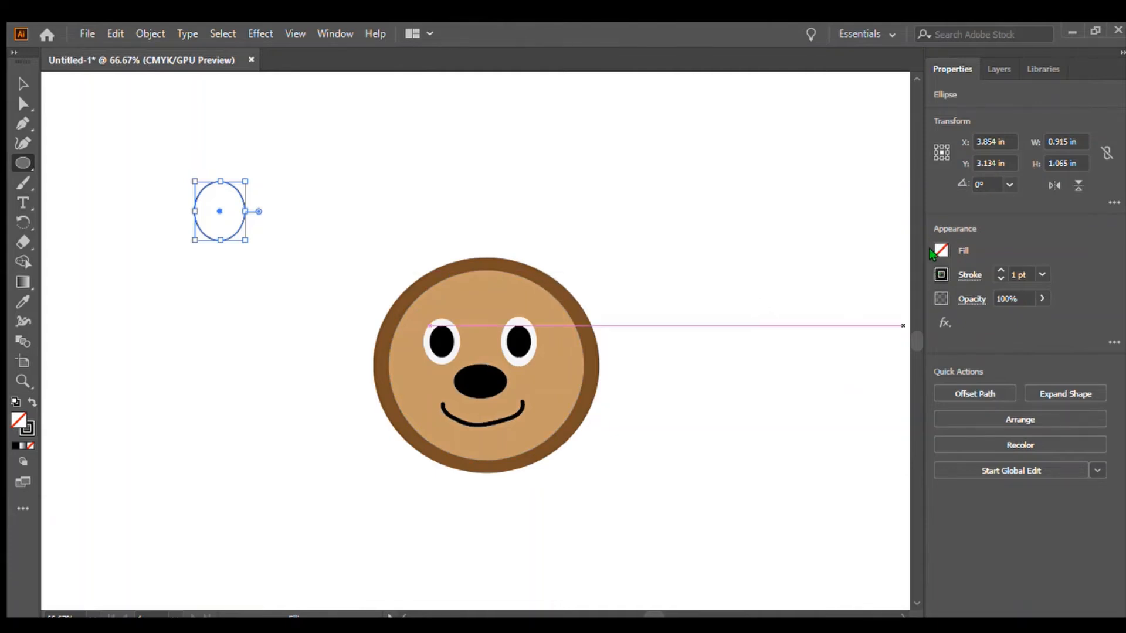
{"action": "left_click", "coordinate": [869, 334]}
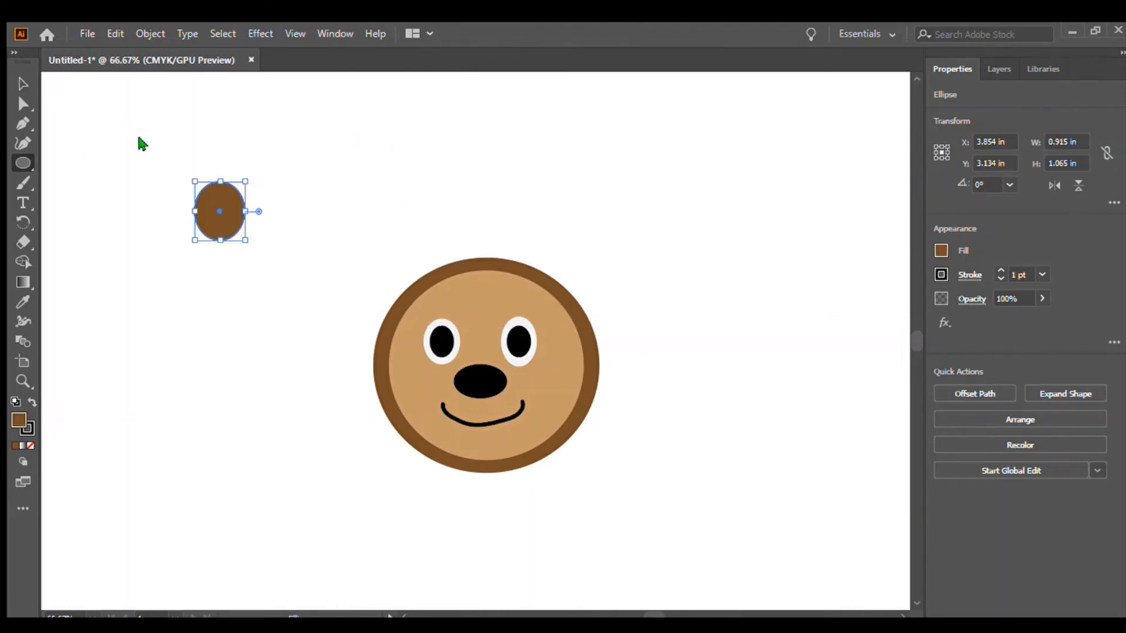
{"action": "left_click", "coordinate": [23, 83]}
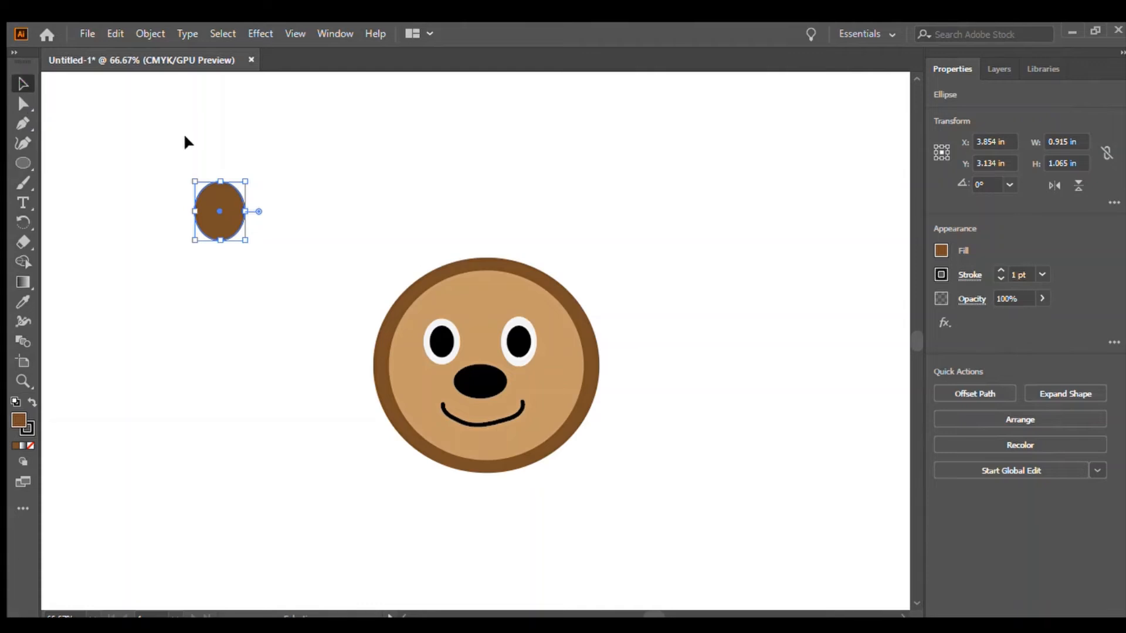
{"action": "left_click", "coordinate": [184, 137]}
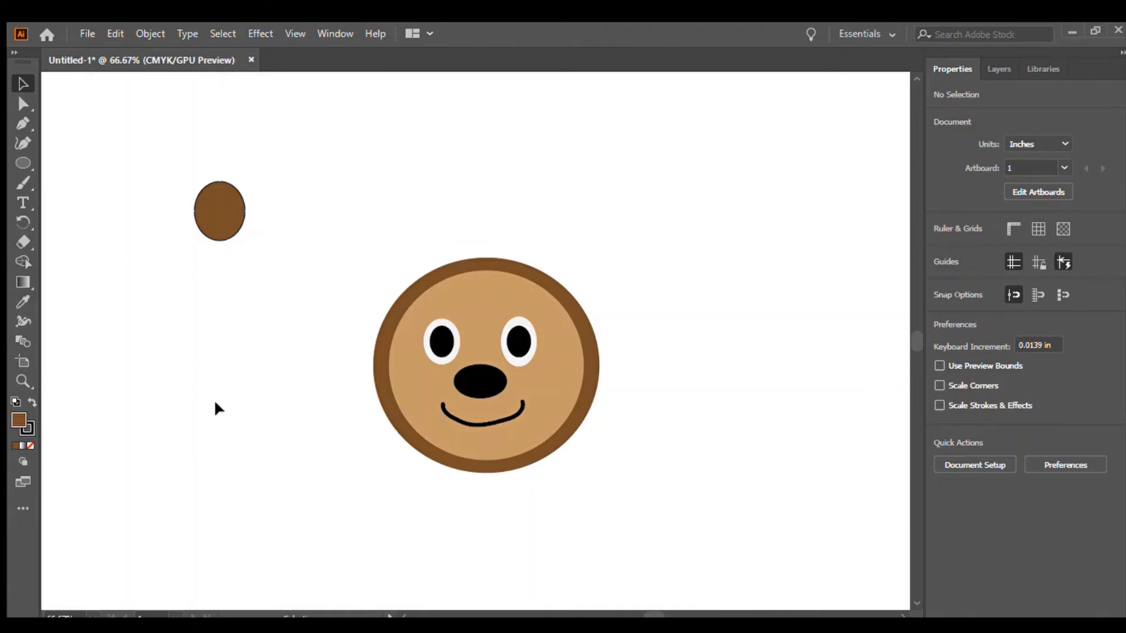
Remove the stroke from the brown ear ellipse.
{"action": "left_click", "coordinate": [213, 218]}
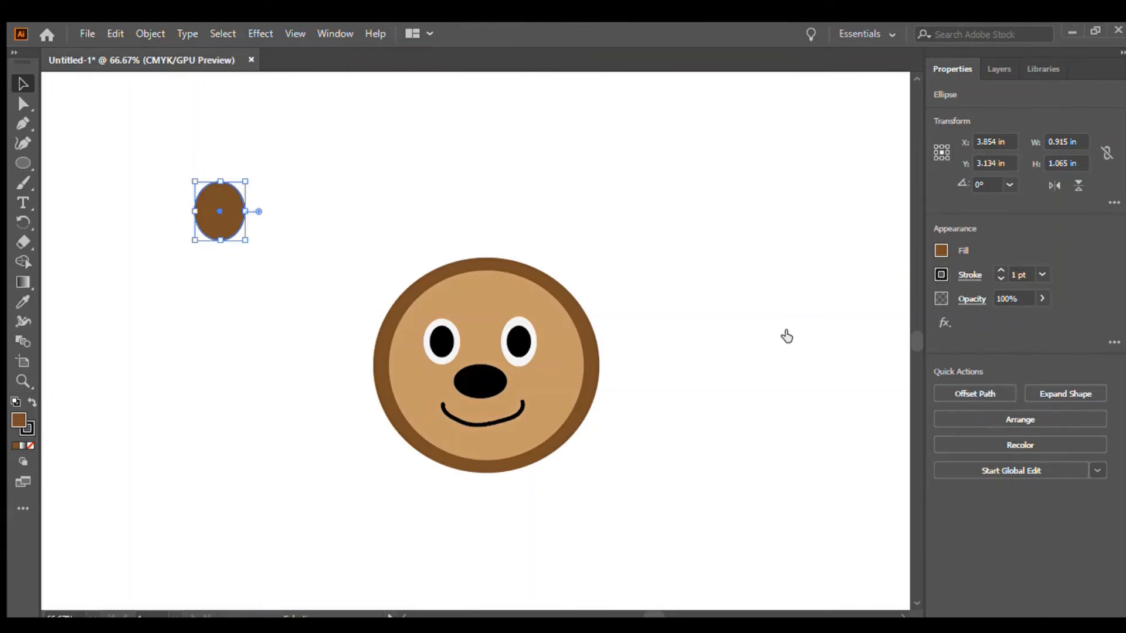
{"action": "key", "text": "slash"}
{"action": "left_click", "coordinate": [527, 177]}
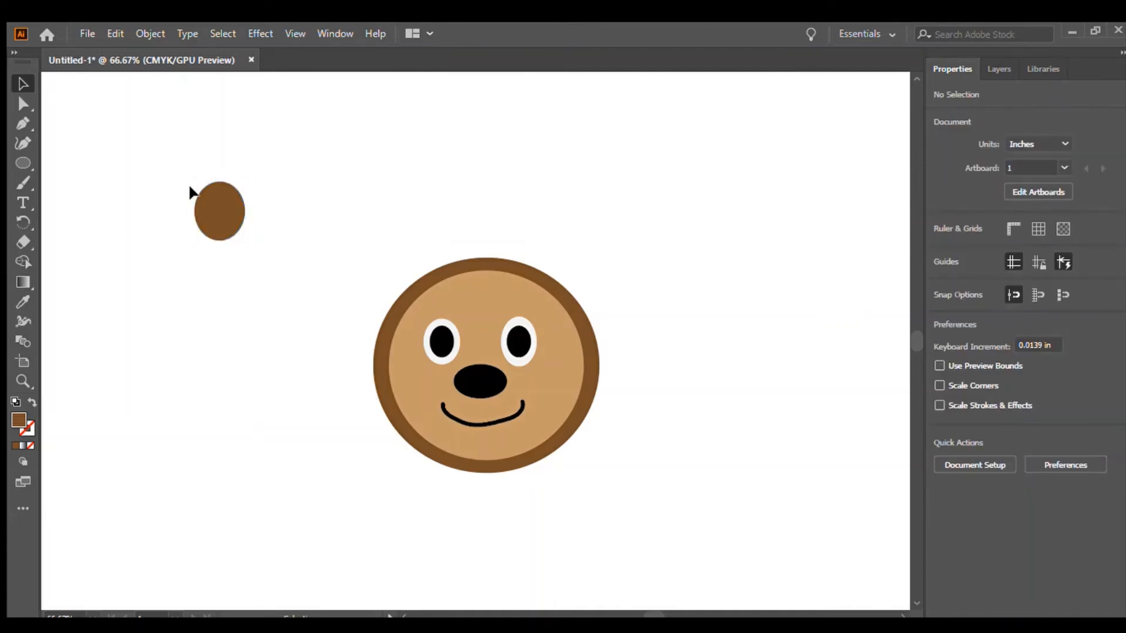
Duplicate the brown ellipse and place the two copies as ears at the head's upper left and upper right.
{"action": "left_click_drag", "start_coordinate": [198, 195], "coordinate": [288, 231]}
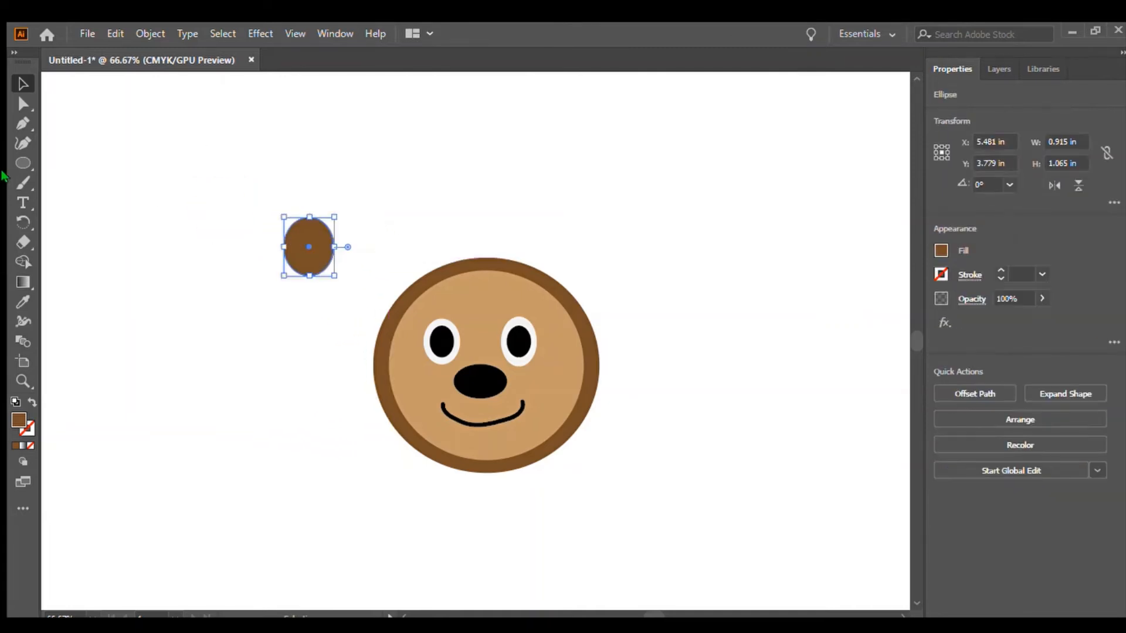
{"action": "left_click", "coordinate": [12, 161]}
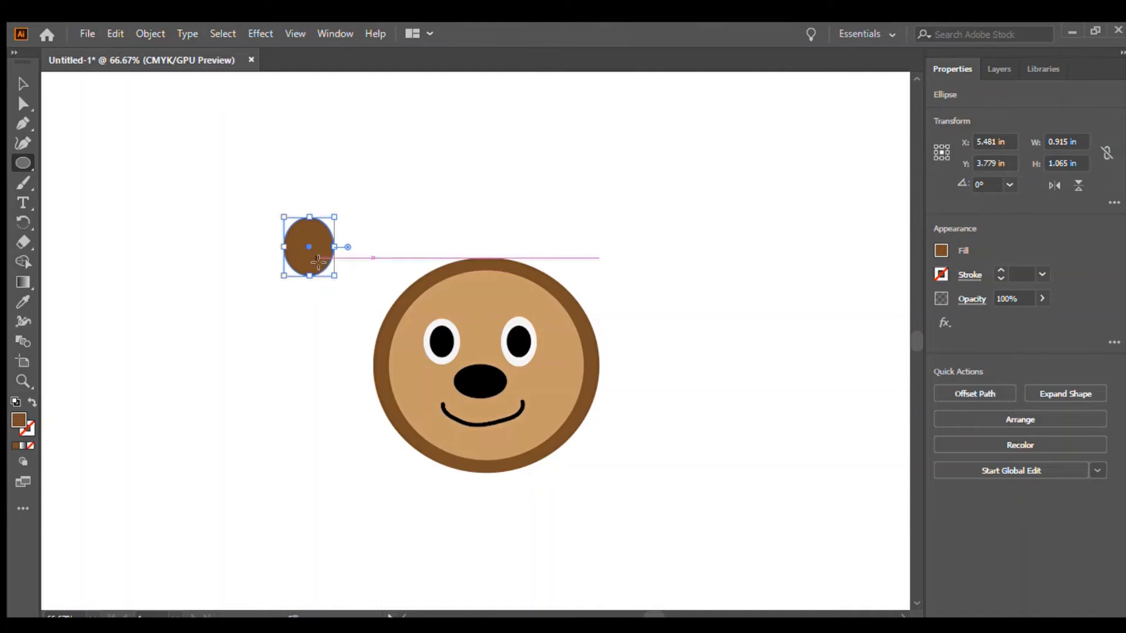
{"action": "left_click", "coordinate": [57, 128]}
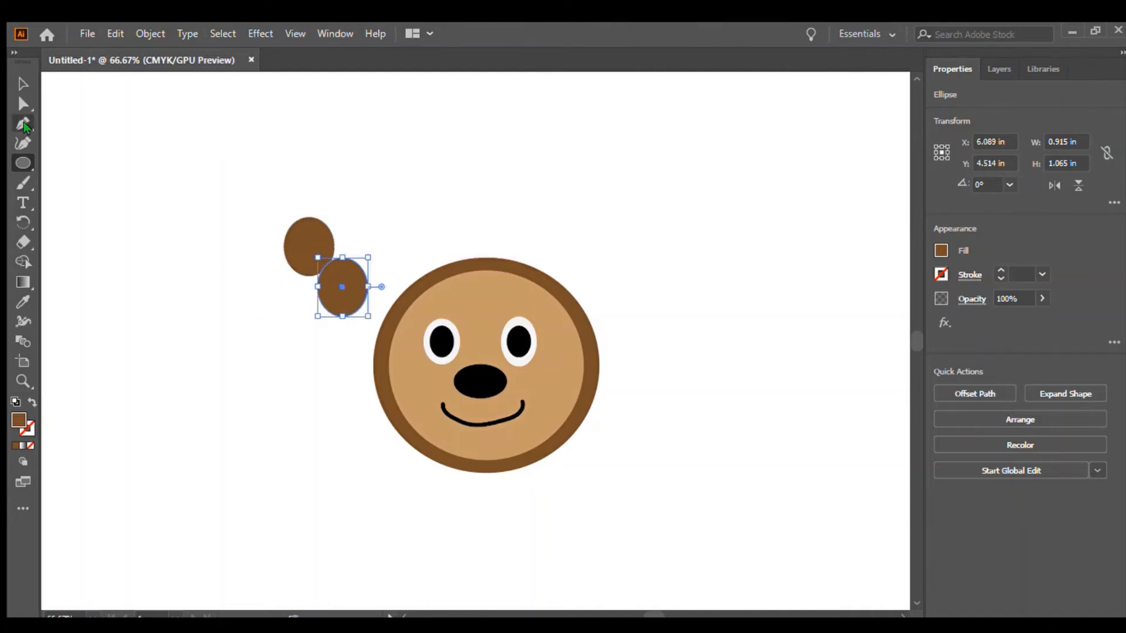
{"action": "left_click", "coordinate": [22, 82]}
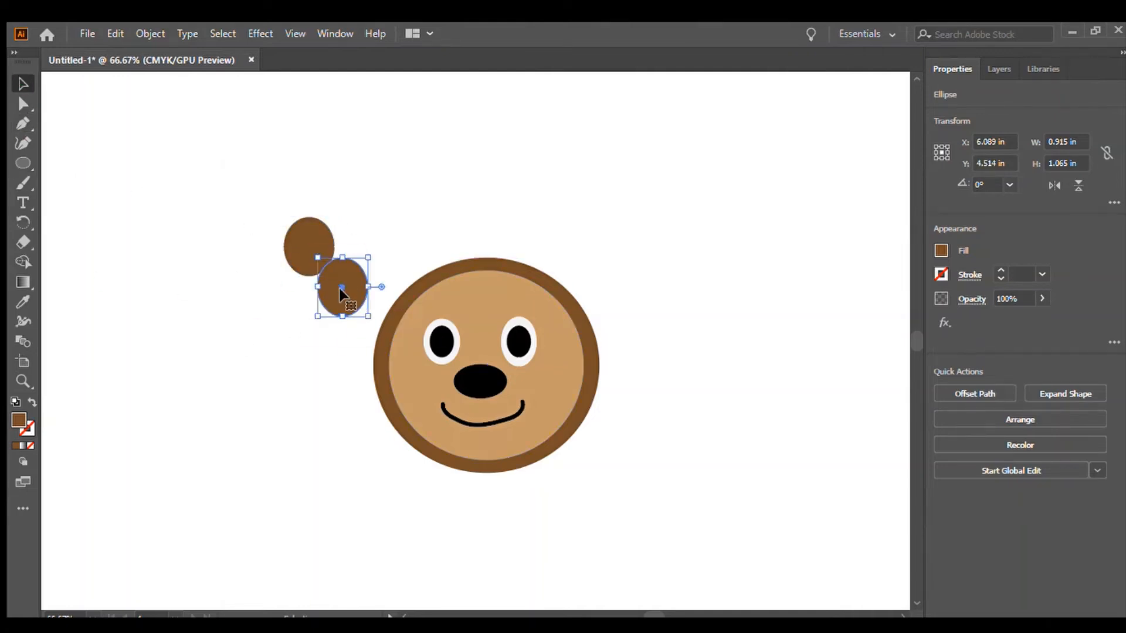
{"action": "left_click_drag", "start_coordinate": [344, 295], "coordinate": [586, 285]}
{"action": "left_click_drag", "start_coordinate": [311, 243], "coordinate": [395, 271]}
{"action": "left_click", "coordinate": [494, 167]}
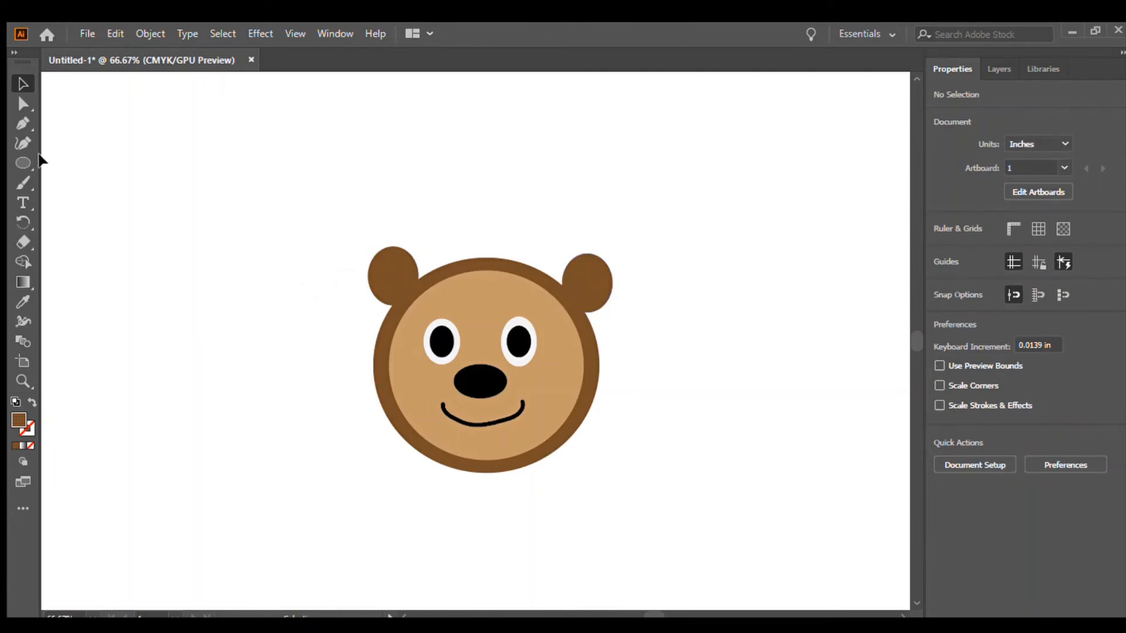
Draw an ellipse about 0.62 × 0.75 in and fill it with the face's tan colour using the Eyedropper.
{"action": "left_click", "coordinate": [22, 164]}
{"action": "left_click_drag", "start_coordinate": [129, 188], "coordinate": [163, 228]}
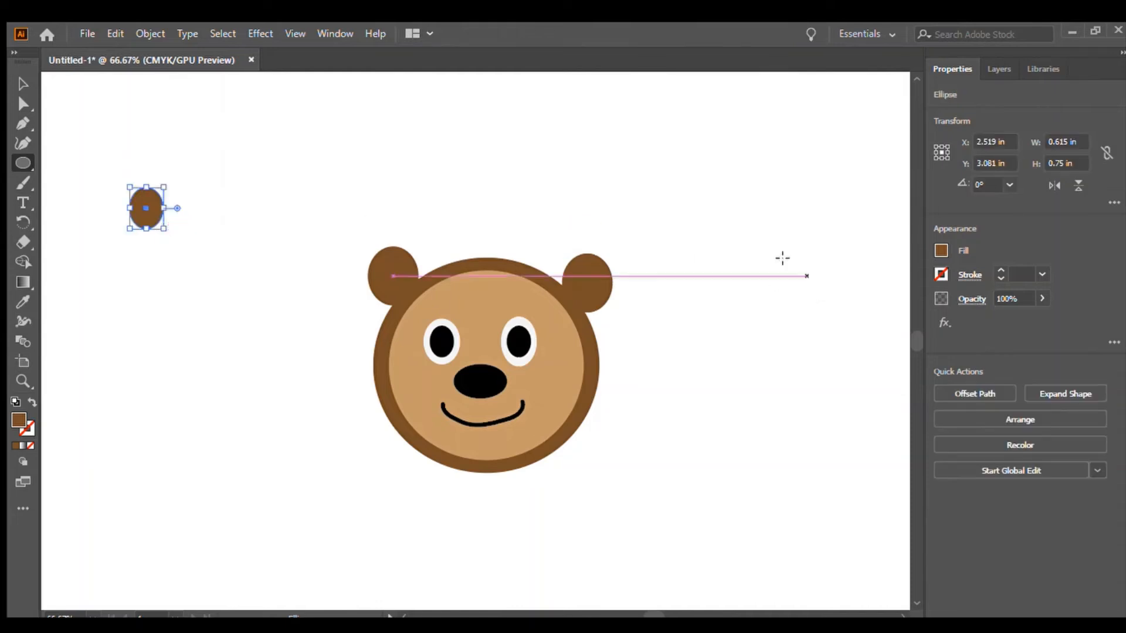
{"action": "left_click", "coordinate": [834, 334]}
{"action": "left_click", "coordinate": [1080, 290]}
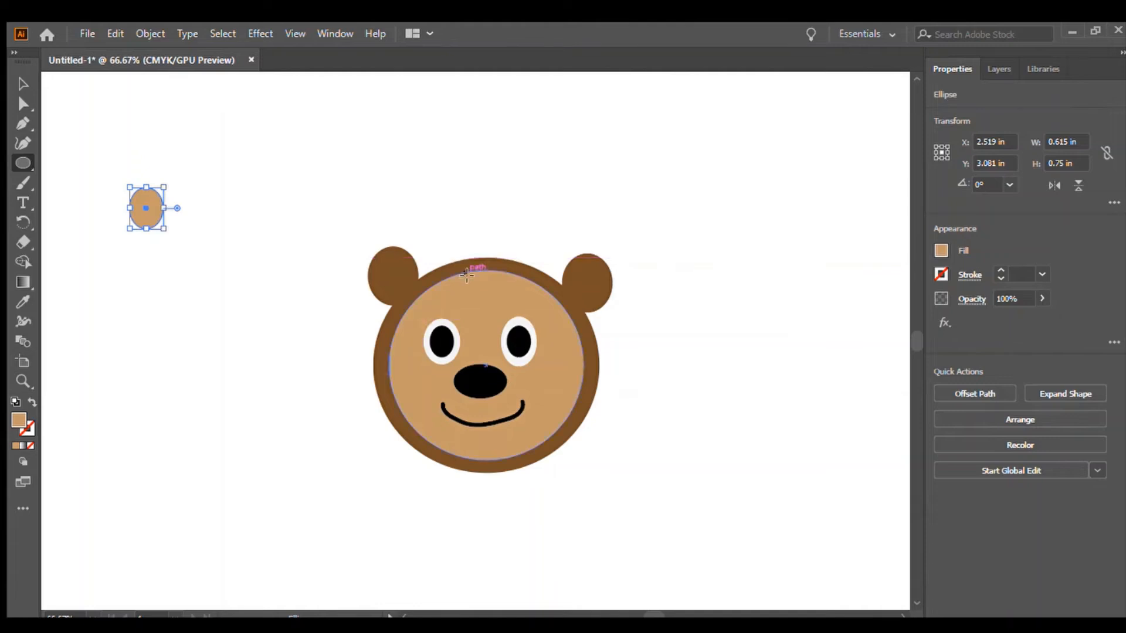
Duplicate the tan ellipse and place one copy inside each brown ear as the inner ear.
{"action": "left_click", "coordinate": [74, 134]}
{"action": "left_click", "coordinate": [21, 83]}
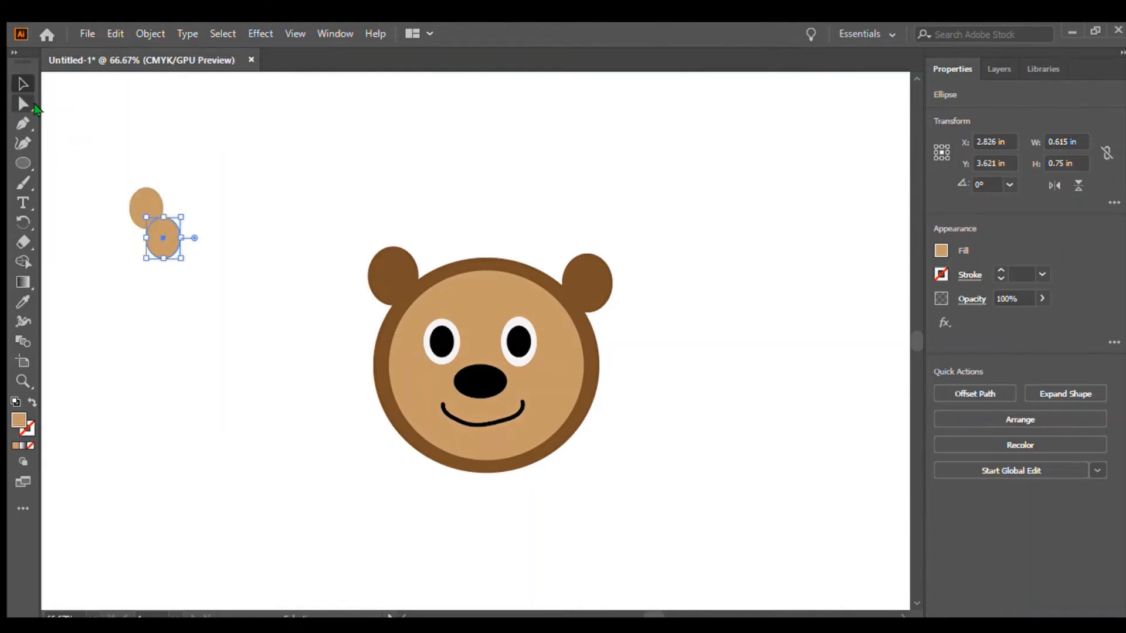
{"action": "left_click_drag", "start_coordinate": [167, 238], "coordinate": [591, 287]}
{"action": "left_click_drag", "start_coordinate": [157, 221], "coordinate": [396, 279]}
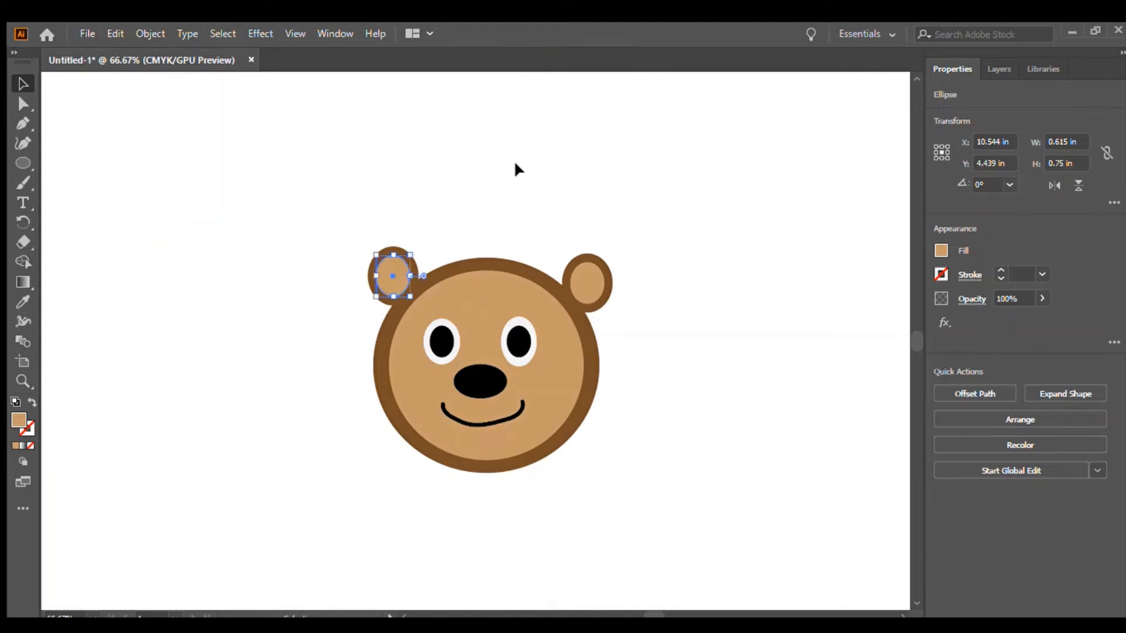
{"action": "left_click", "coordinate": [516, 160]}
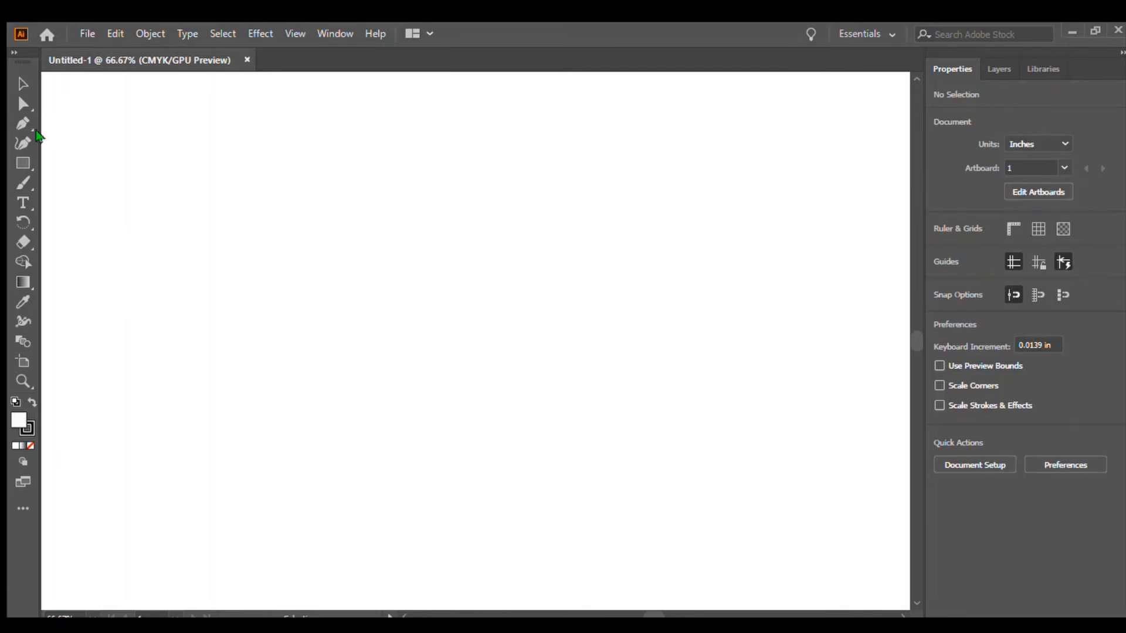
In a new document, draw an ellipse about 3.35 × 3.05 in and fill it with a sampled yellow.
{"action": "left_click", "coordinate": [14, 165]}
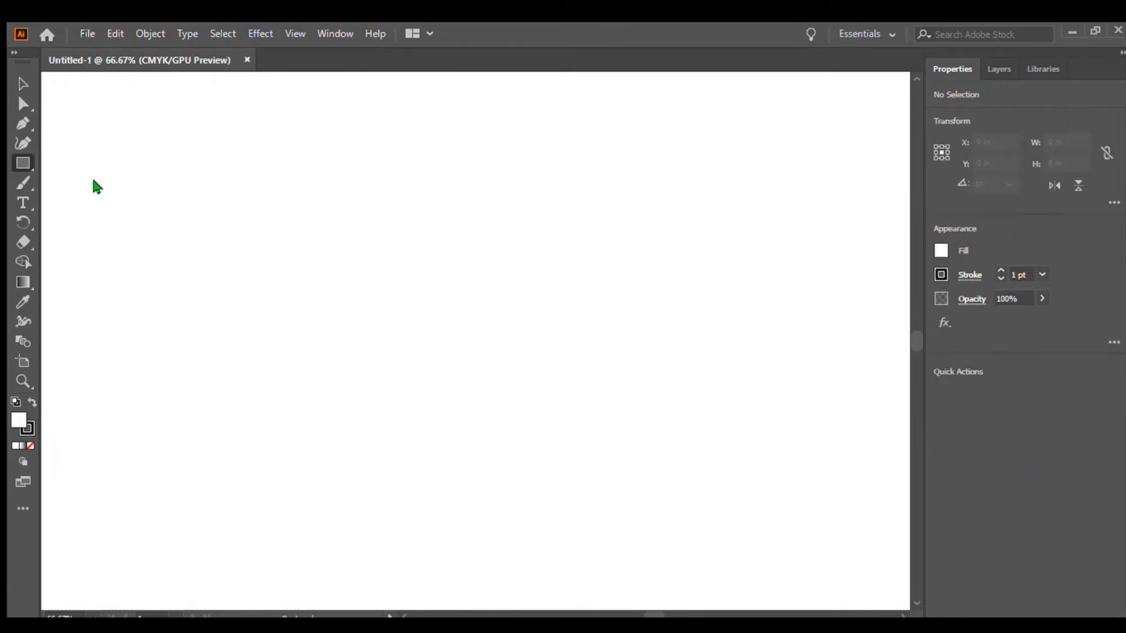
{"action": "key", "text": "l"}
{"action": "left_click_drag", "start_coordinate": [379, 261], "coordinate": [564, 428]}
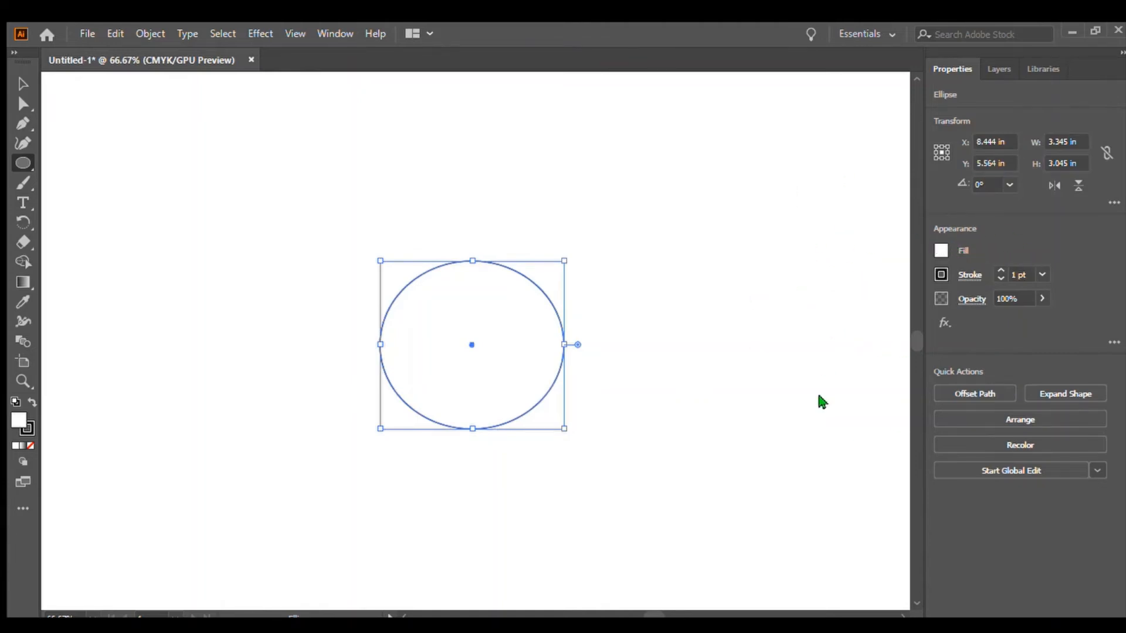
{"action": "key", "text": "i"}
{"action": "left_click", "coordinate": [779, 432]}
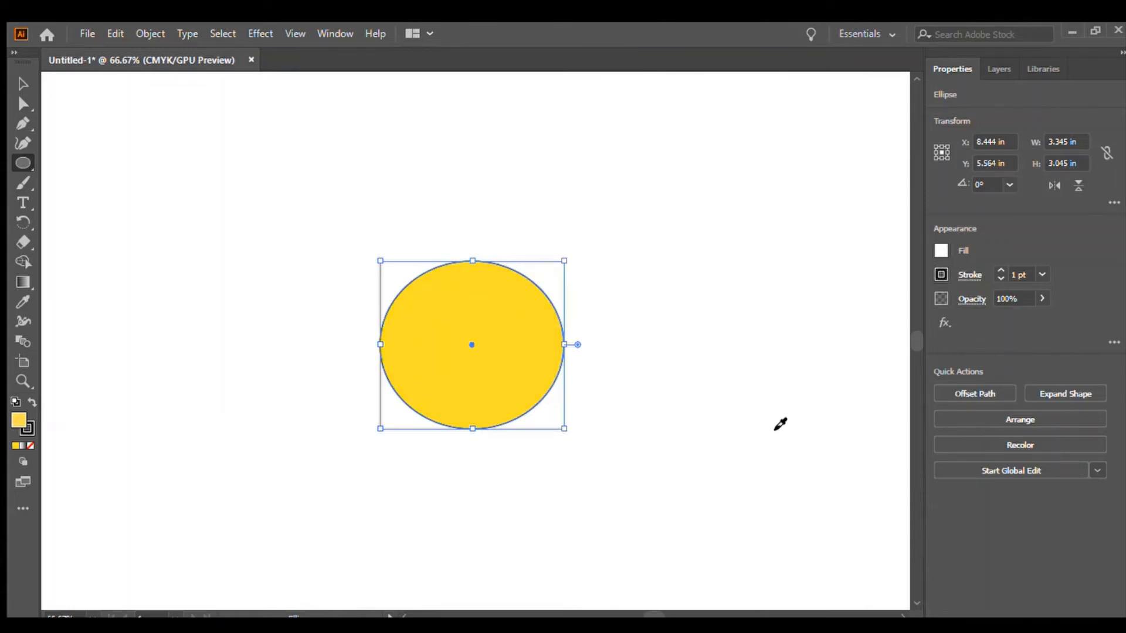
{"action": "left_click", "coordinate": [776, 428]}
{"action": "left_click", "coordinate": [780, 422]}
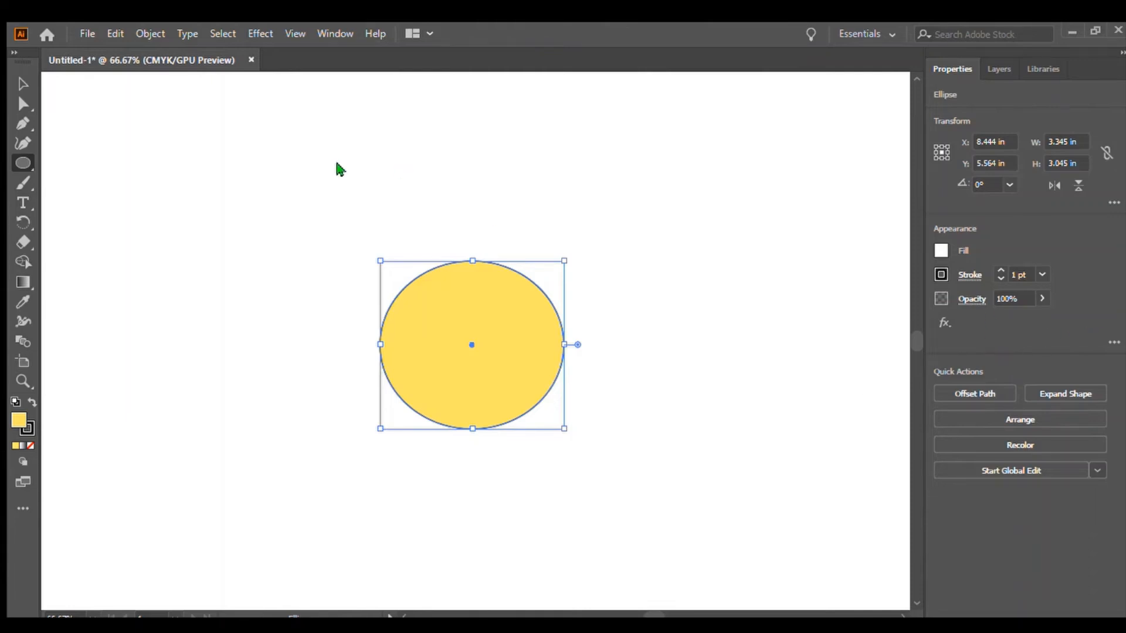
Remove the stroke from the yellow ellipse.
{"action": "left_click", "coordinate": [23, 83]}
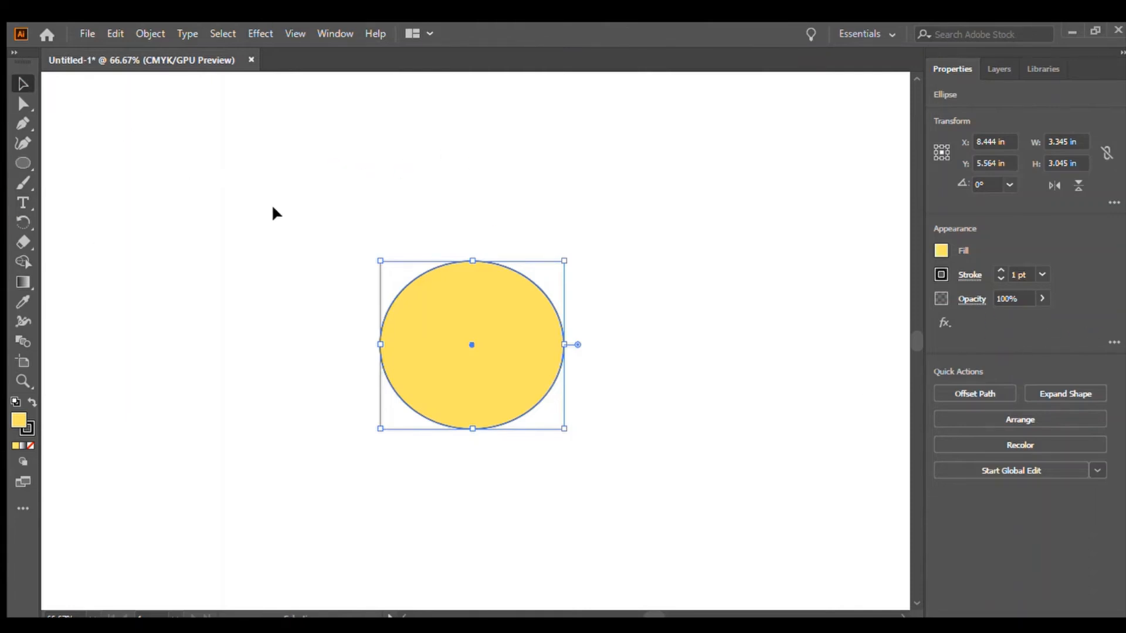
{"action": "left_click", "coordinate": [155, 201]}
{"action": "left_click", "coordinate": [466, 367]}
{"action": "key", "text": "slash"}
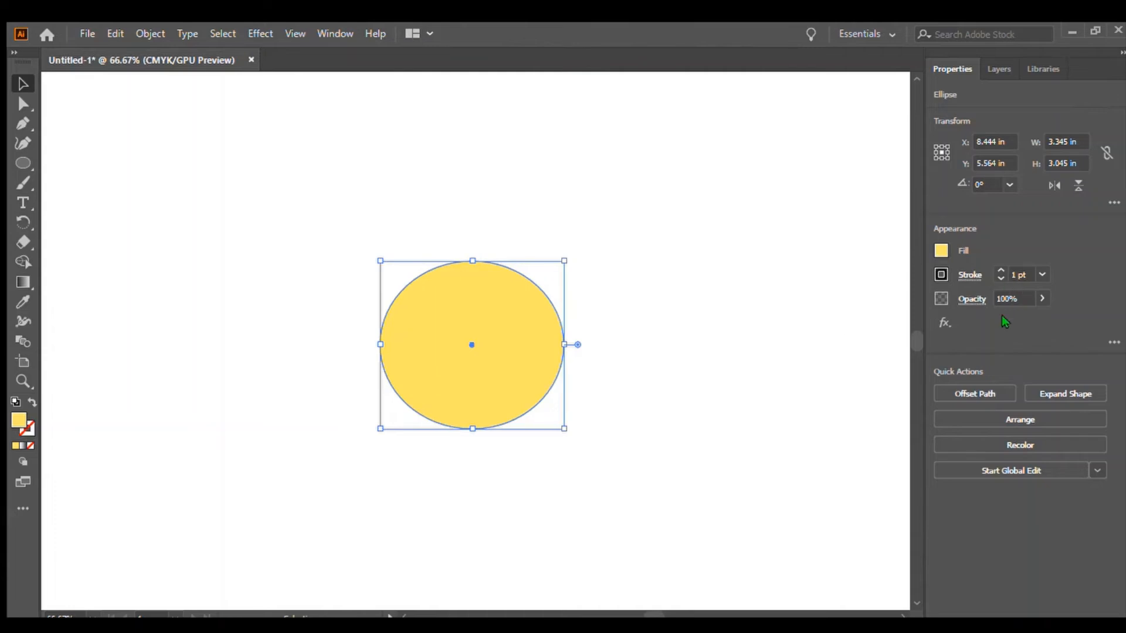
{"action": "left_click", "coordinate": [604, 128]}
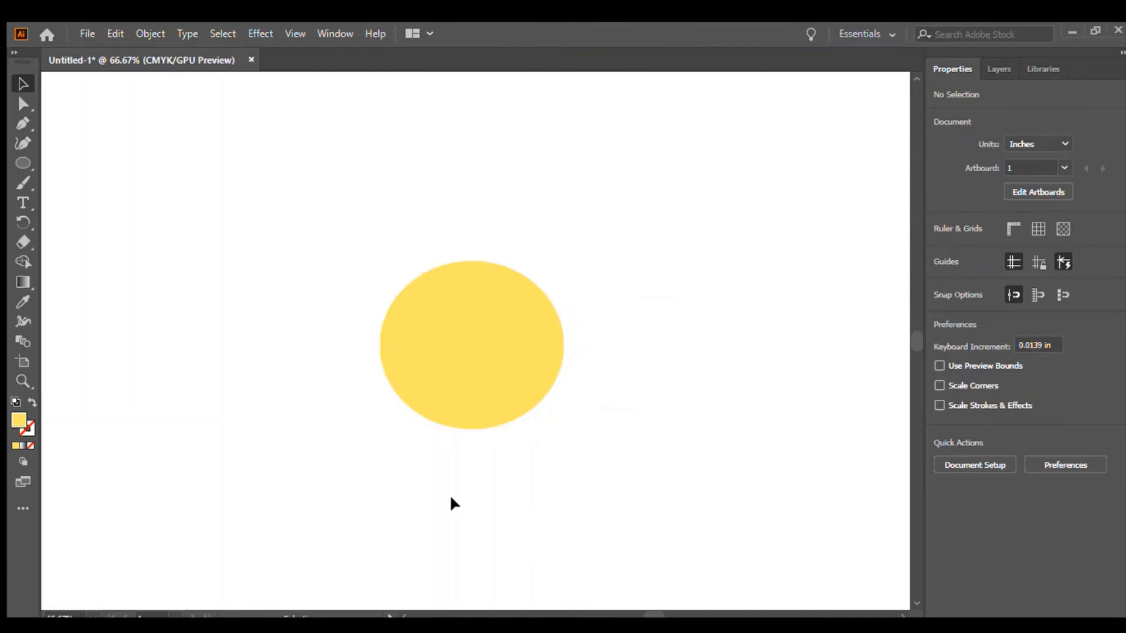
Draw a circle about 0.88 in wide at the yellow face's upper right and fill it with a darker sampled yellow.
{"action": "left_click", "coordinate": [23, 164]}
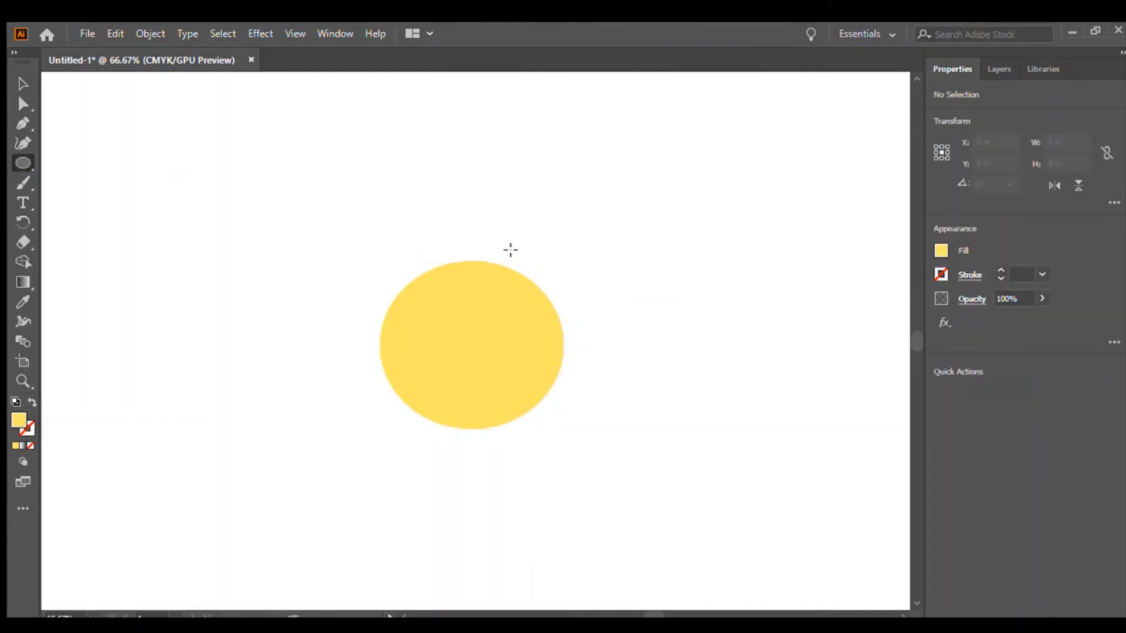
{"action": "left_click_drag", "start_coordinate": [510, 249], "coordinate": [557, 298]}
{"action": "left_click", "coordinate": [938, 249]}
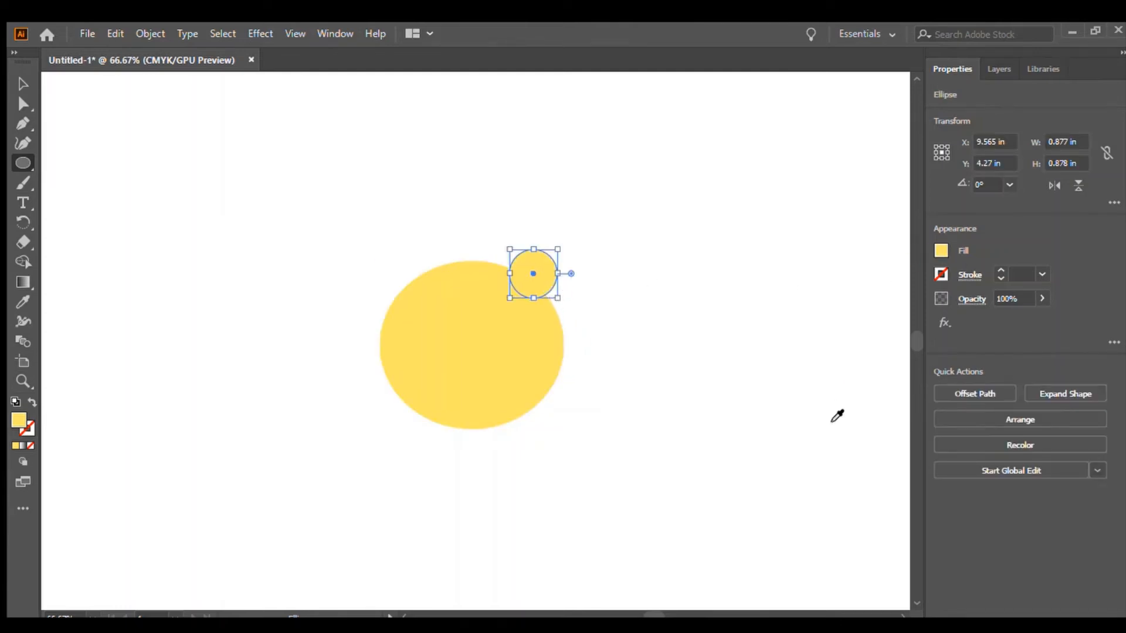
{"action": "left_click_drag", "start_coordinate": [787, 446], "coordinate": [783, 419]}
{"action": "left_click", "coordinate": [809, 373]}
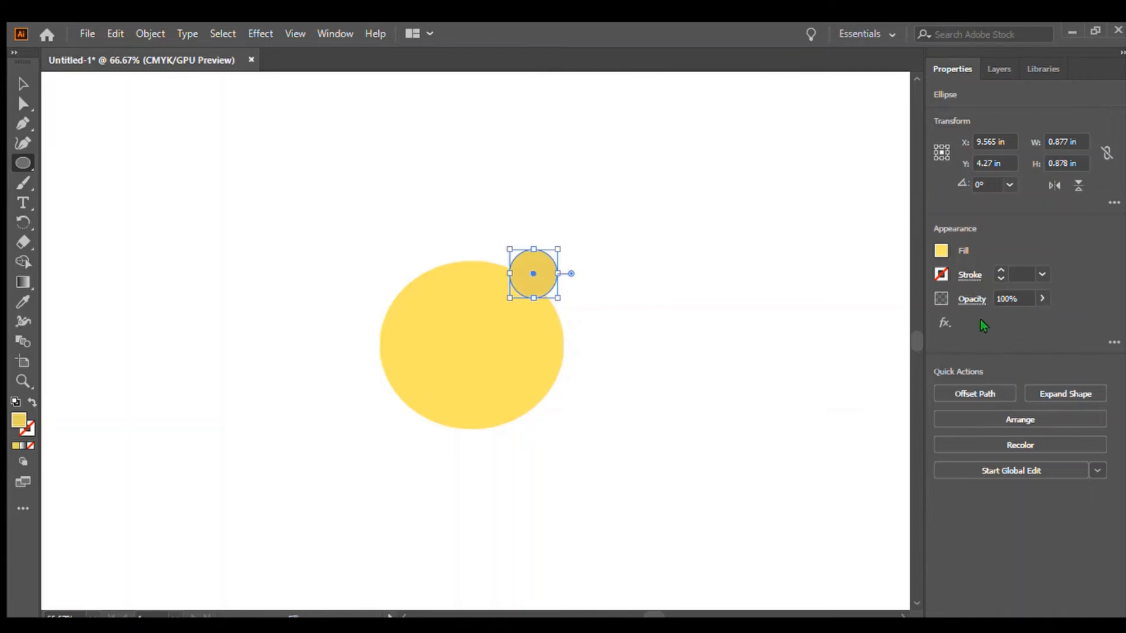
Duplicate the darker circle and place the copy at the face's upper left as the second ear.
{"action": "left_click", "coordinate": [23, 84]}
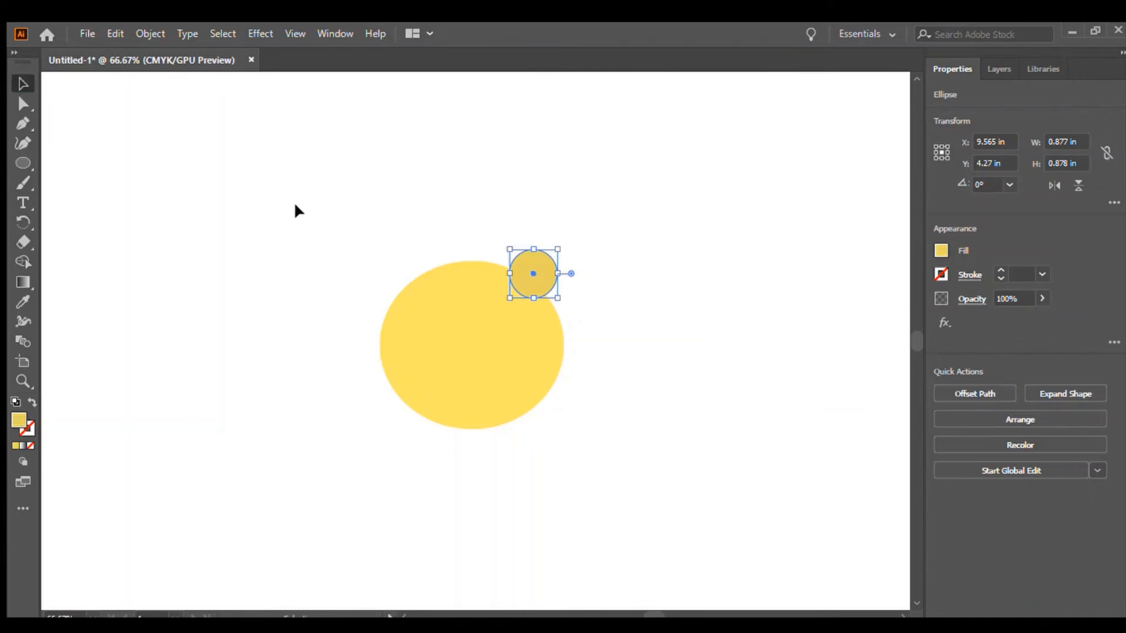
{"action": "left_click", "coordinate": [296, 205]}
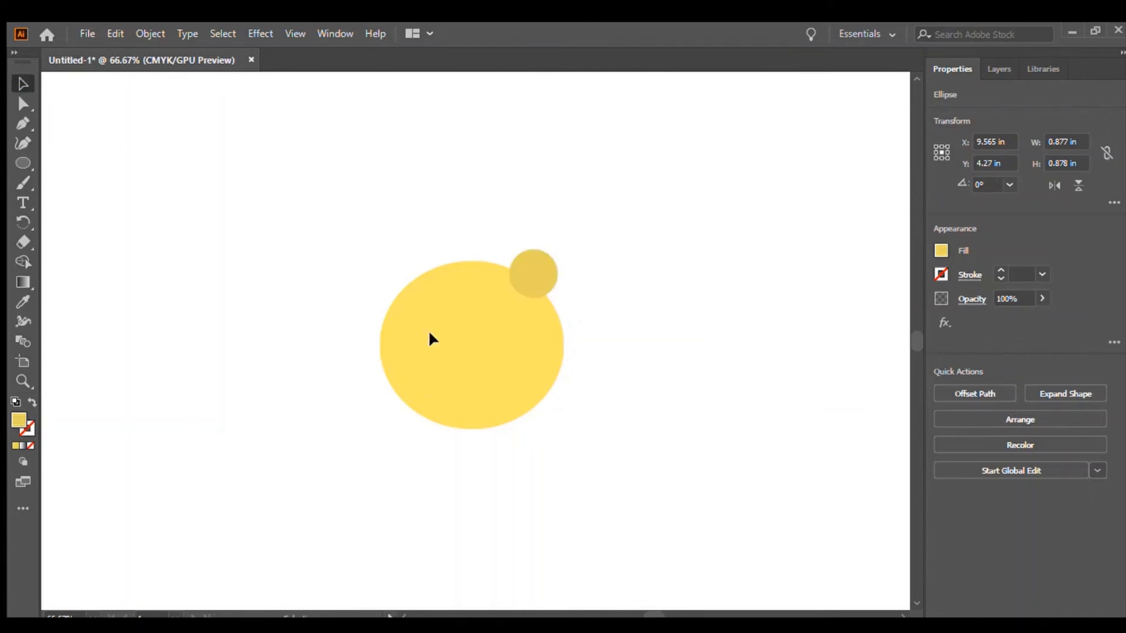
{"action": "left_click", "coordinate": [23, 163]}
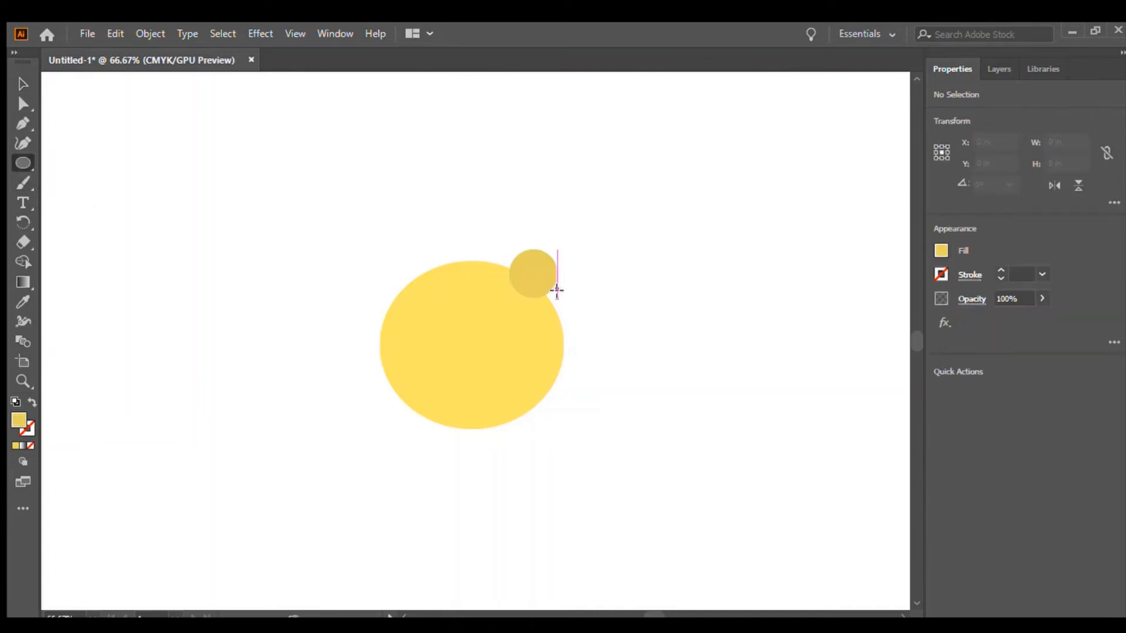
{"action": "left_click", "coordinate": [56, 135]}
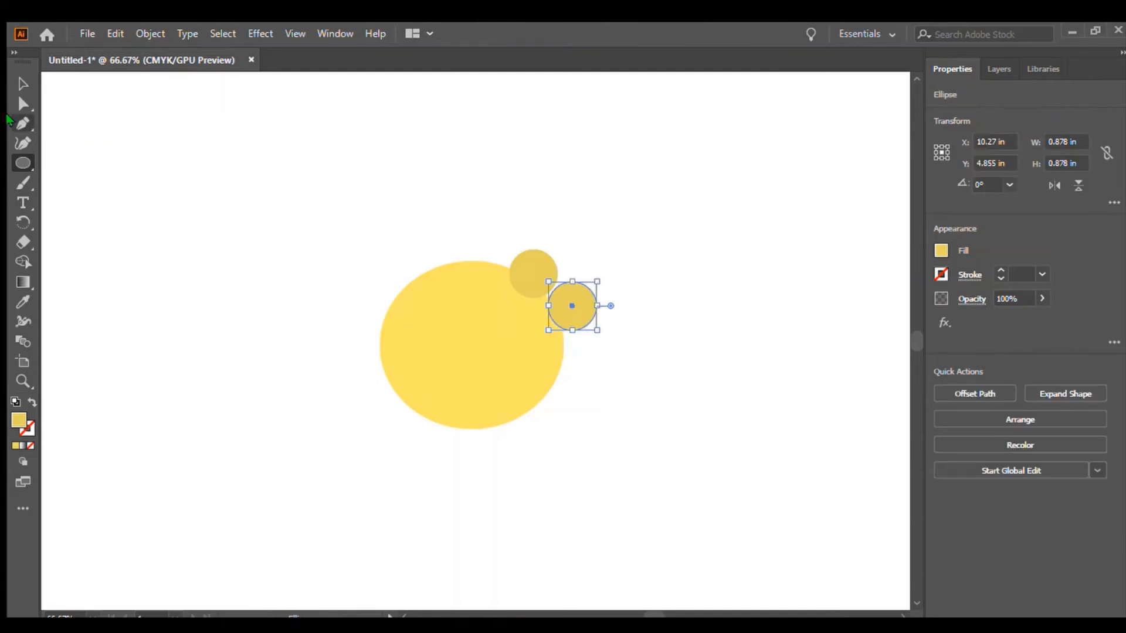
{"action": "left_click", "coordinate": [23, 84]}
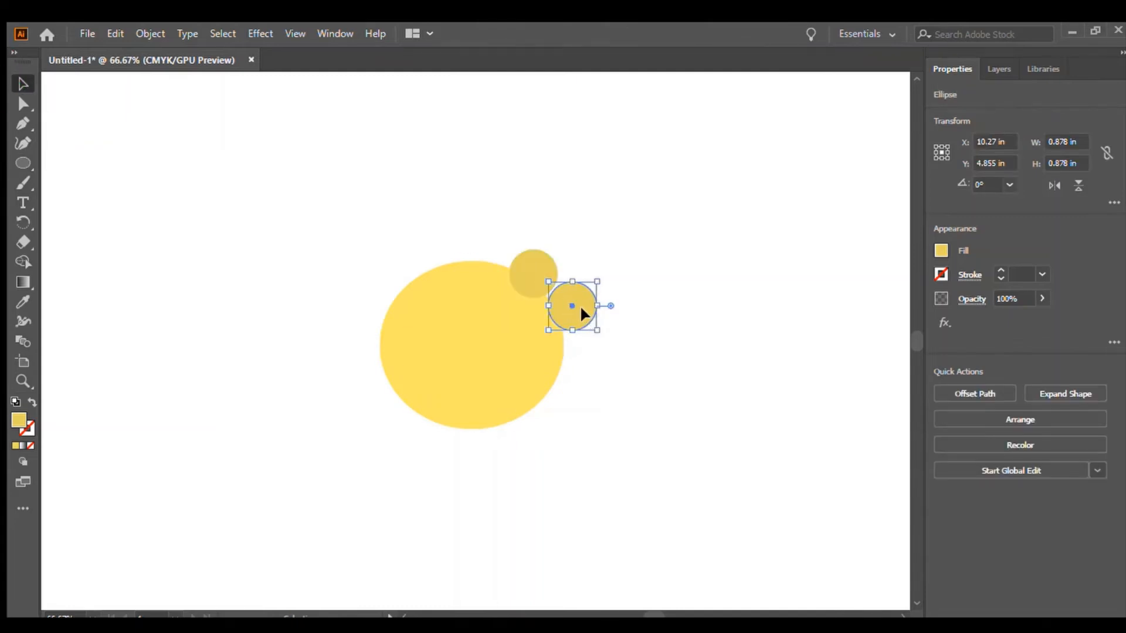
{"action": "left_click_drag", "start_coordinate": [580, 310], "coordinate": [421, 273]}
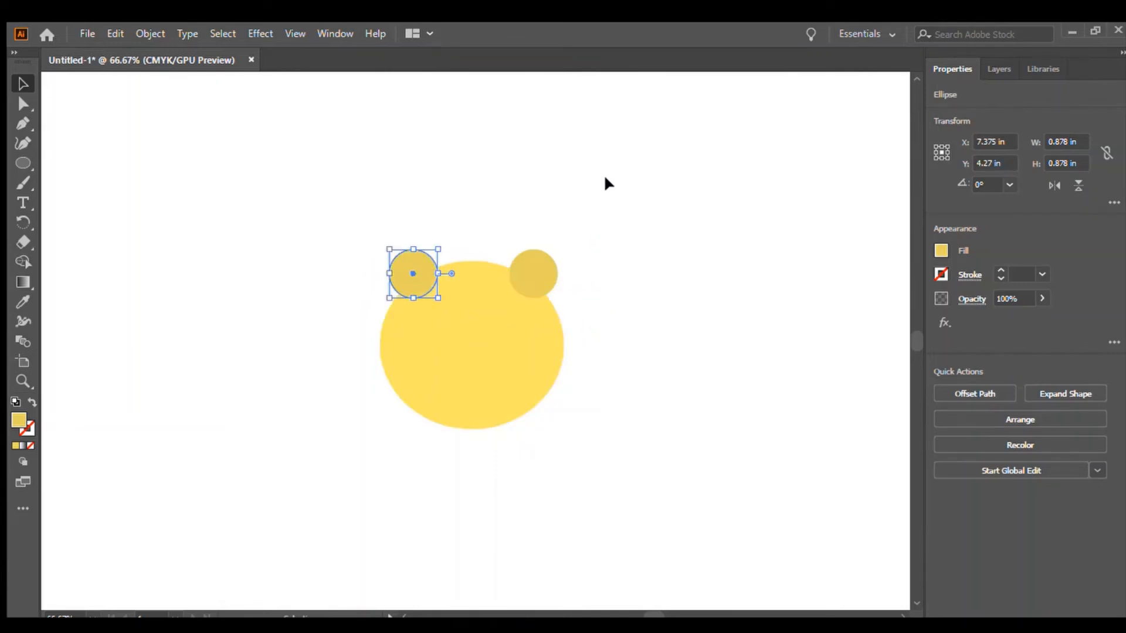
{"action": "left_click", "coordinate": [743, 209]}
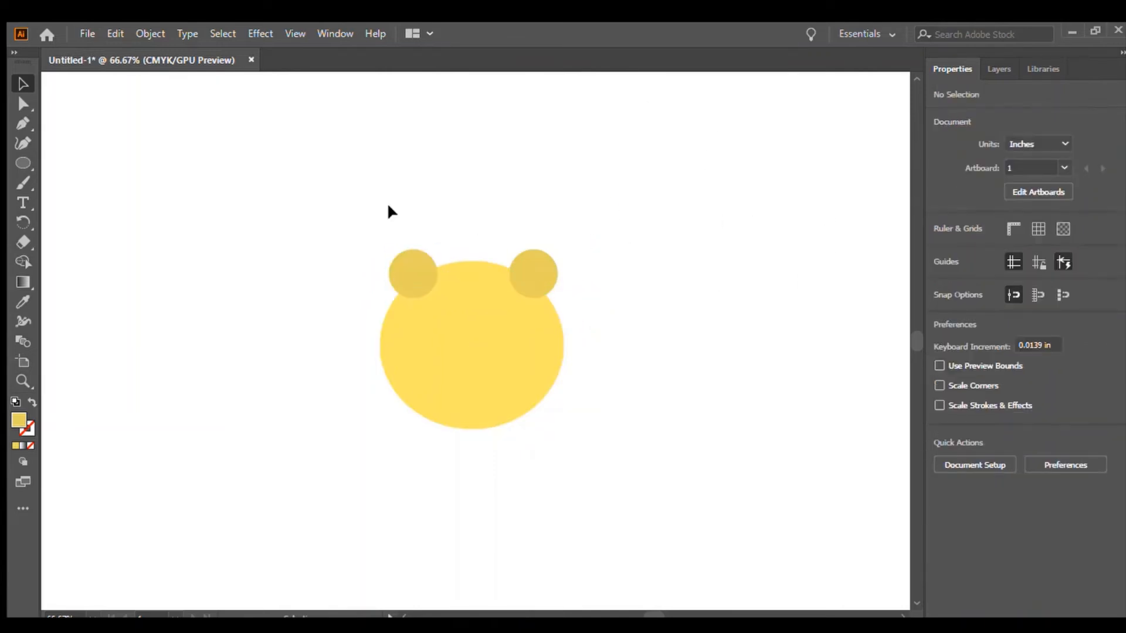
Draw a circle about 0.65 in wide and fill it black with the Eyedropper.
{"action": "key", "text": "l"}
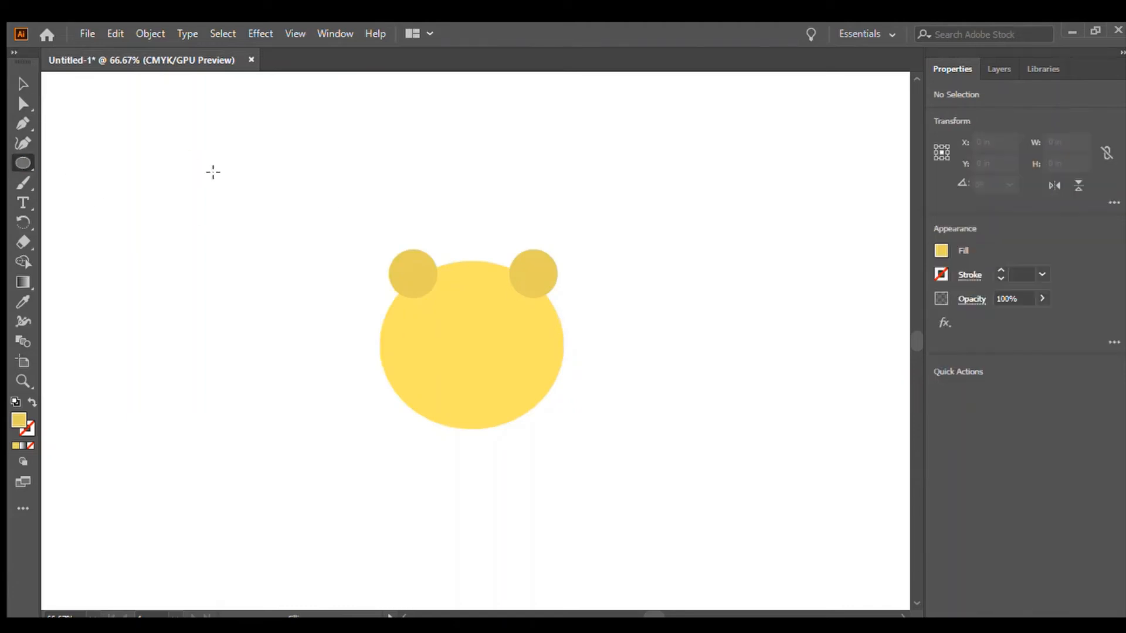
{"action": "left_click_drag", "start_coordinate": [211, 171], "coordinate": [246, 208]}
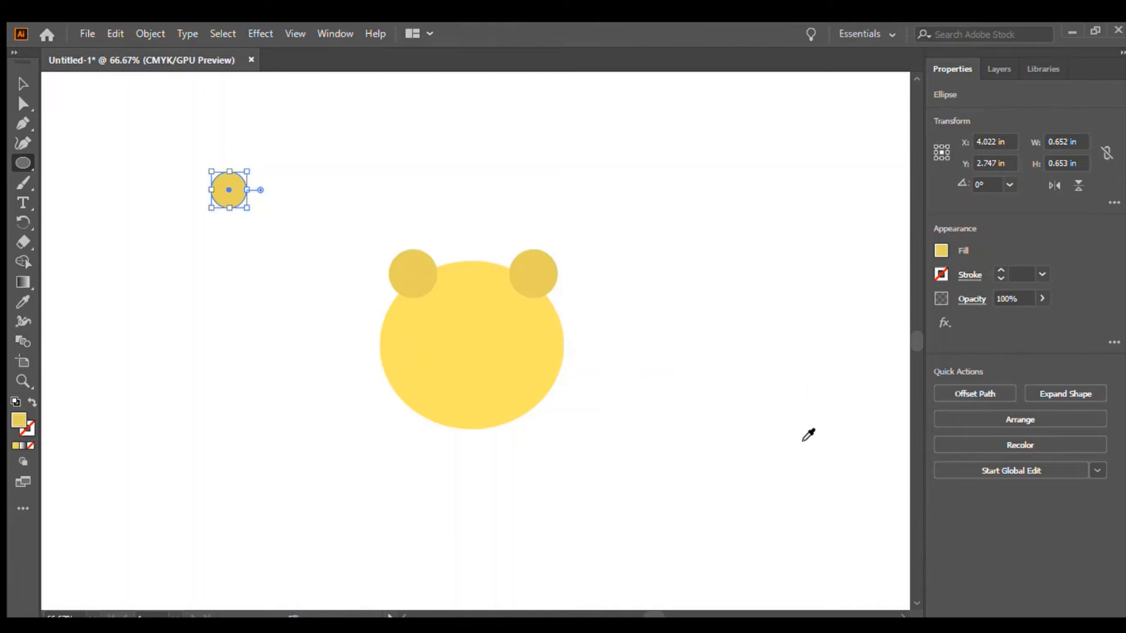
{"action": "key", "text": "i"}
{"action": "left_click", "coordinate": [751, 472]}
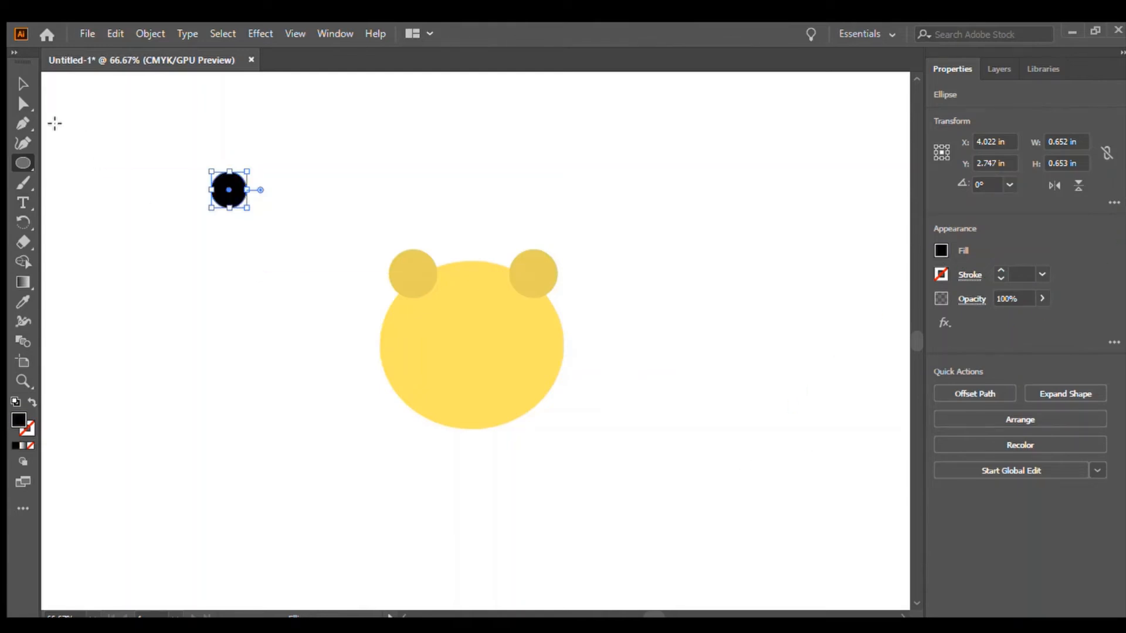
Move the black circle onto the left ear.
{"action": "left_click", "coordinate": [11, 88]}
{"action": "left_click_drag", "start_coordinate": [230, 189], "coordinate": [410, 269]}
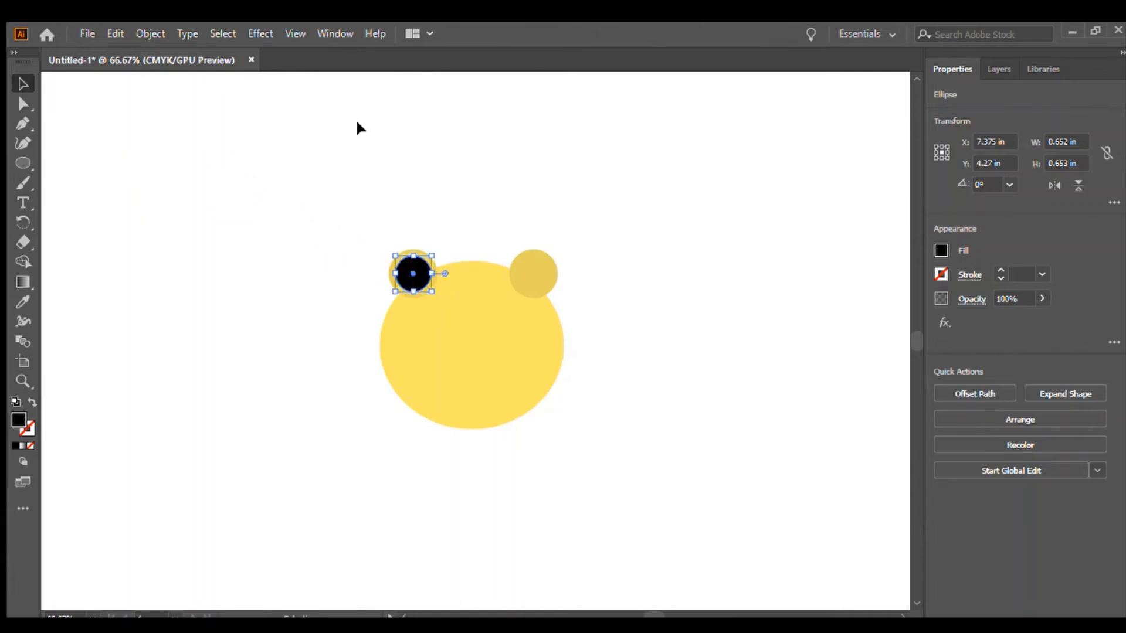
{"action": "left_click", "coordinate": [364, 128]}
Draw another black circle about 0.65 in wide and move it onto the right ear.
{"action": "left_click", "coordinate": [23, 162]}
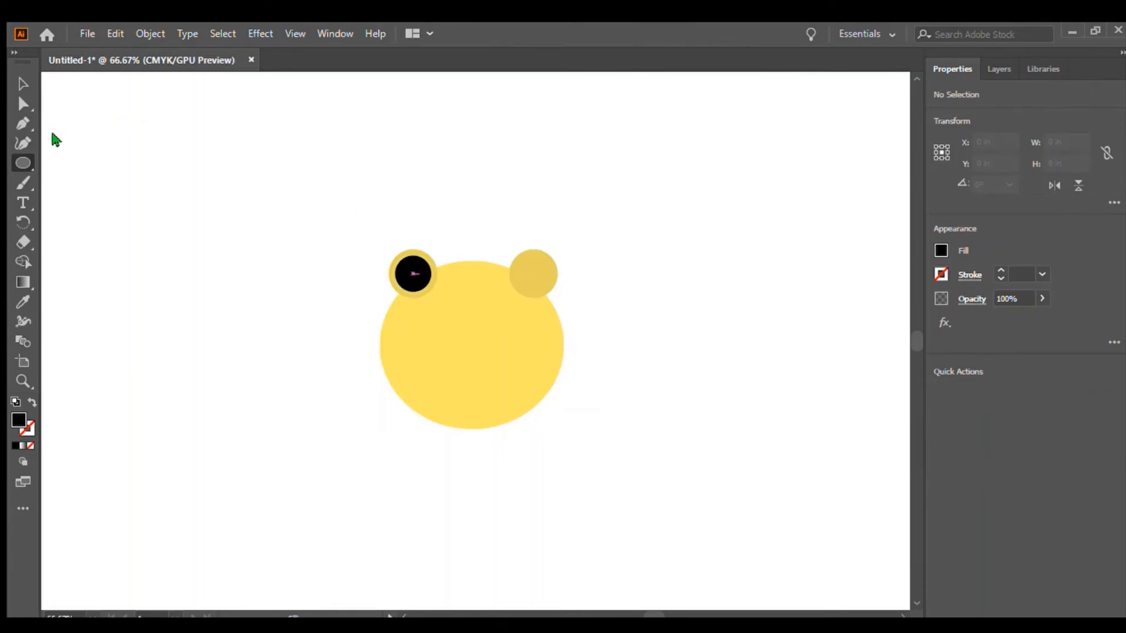
{"action": "left_click_drag", "start_coordinate": [419, 273], "coordinate": [457, 309]}
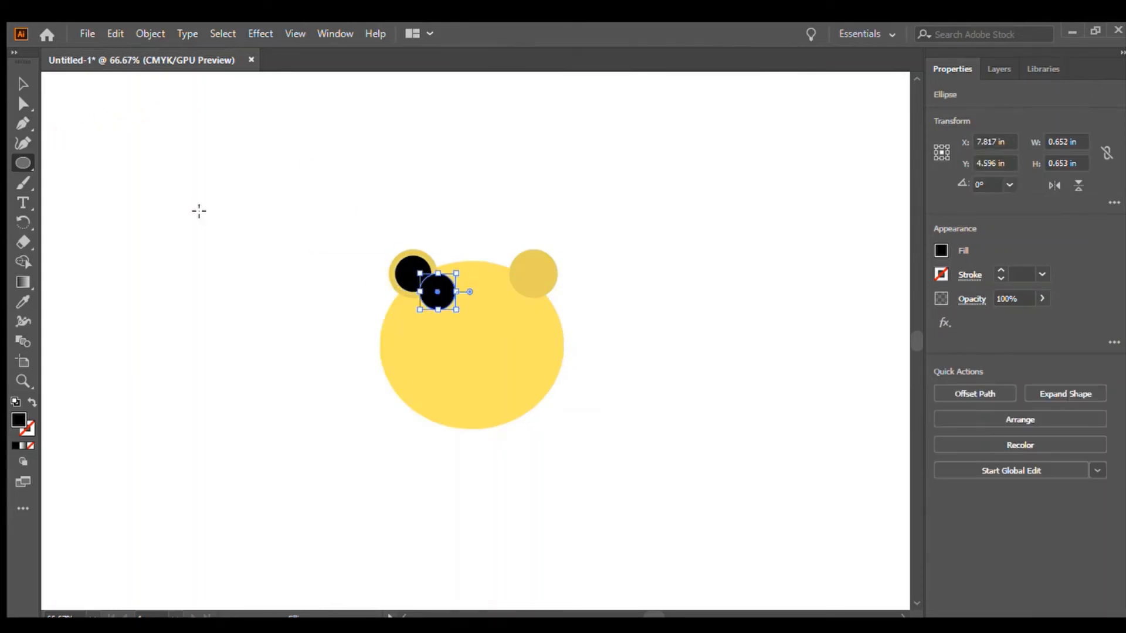
{"action": "left_click", "coordinate": [23, 84]}
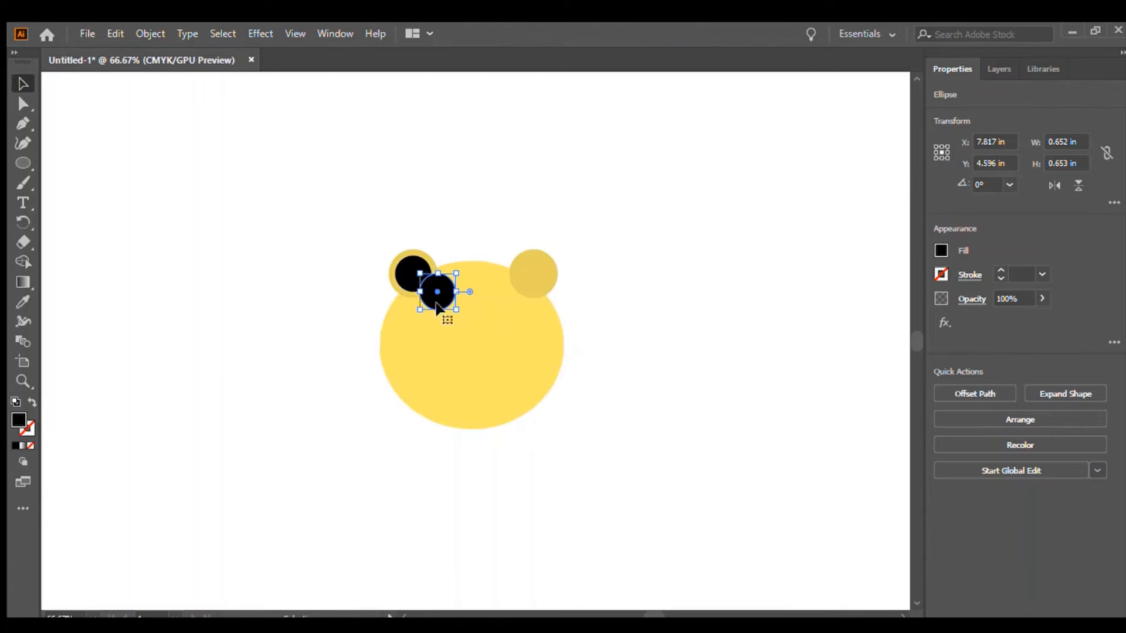
{"action": "left_click_drag", "start_coordinate": [441, 298], "coordinate": [538, 275]}
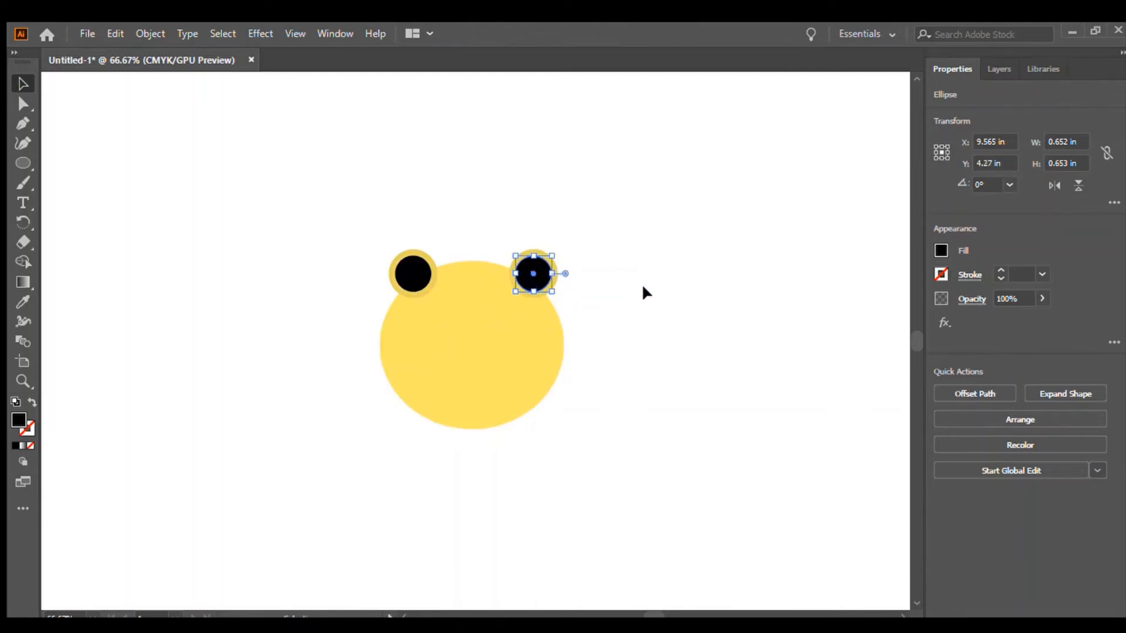
{"action": "left_click", "coordinate": [679, 251]}
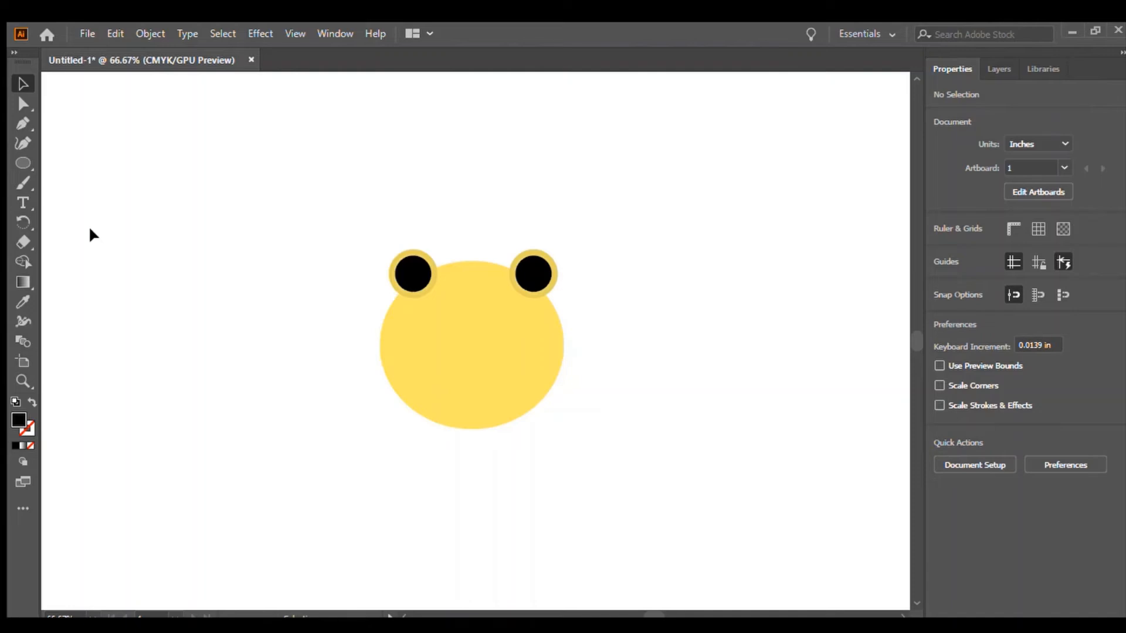
Draw a black circle about 0.65 in wide, then duplicate it repeatedly in a diagonal row across the face.
{"action": "left_click", "coordinate": [23, 163]}
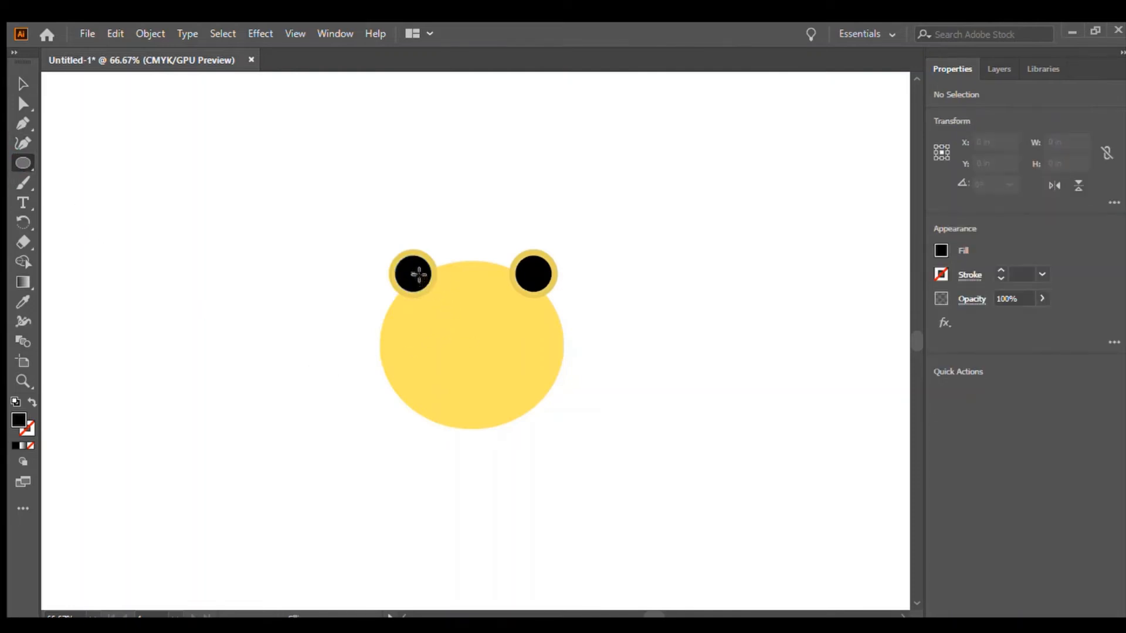
{"action": "left_click_drag", "start_coordinate": [419, 274], "coordinate": [456, 309]}
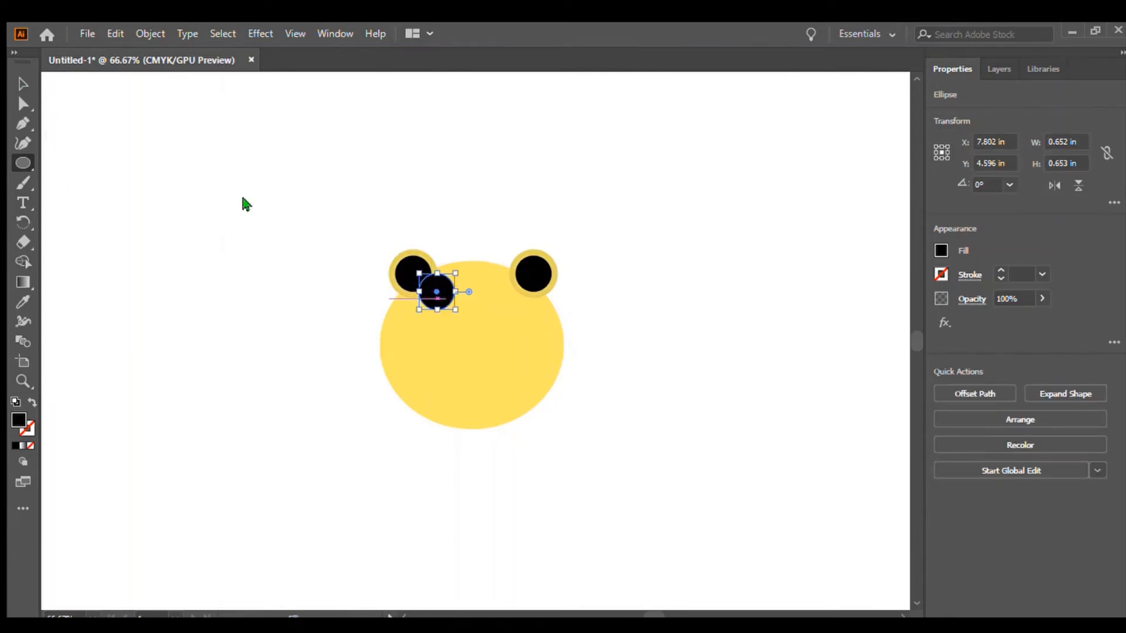
{"action": "left_click_drag", "start_coordinate": [448, 298], "coordinate": [475, 322]}
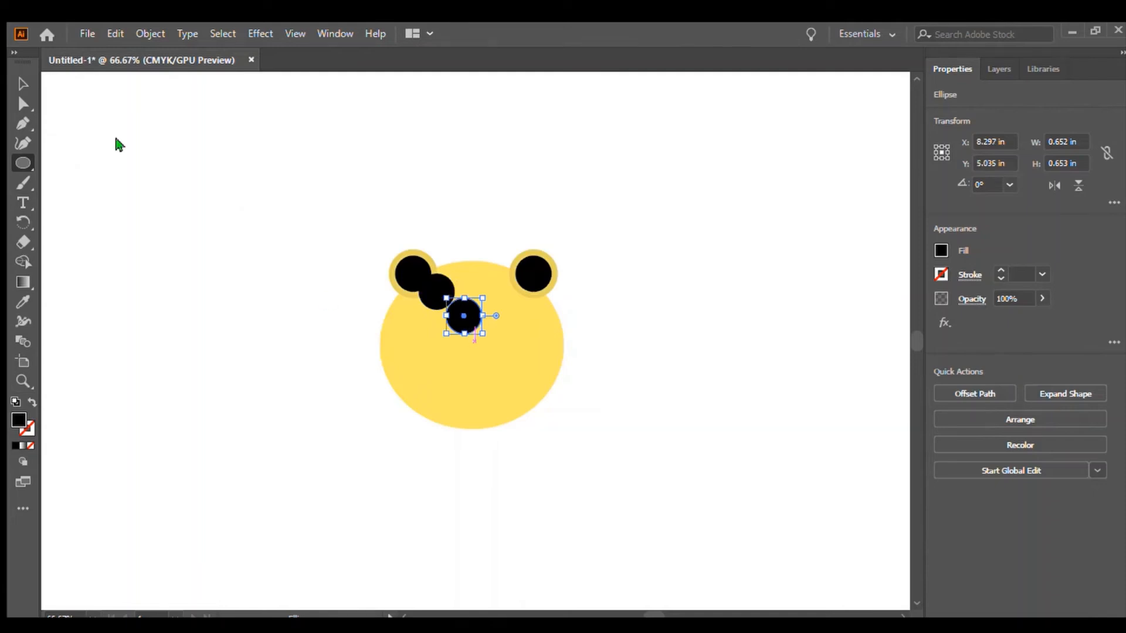
{"action": "key", "text": "ctrl+d"}
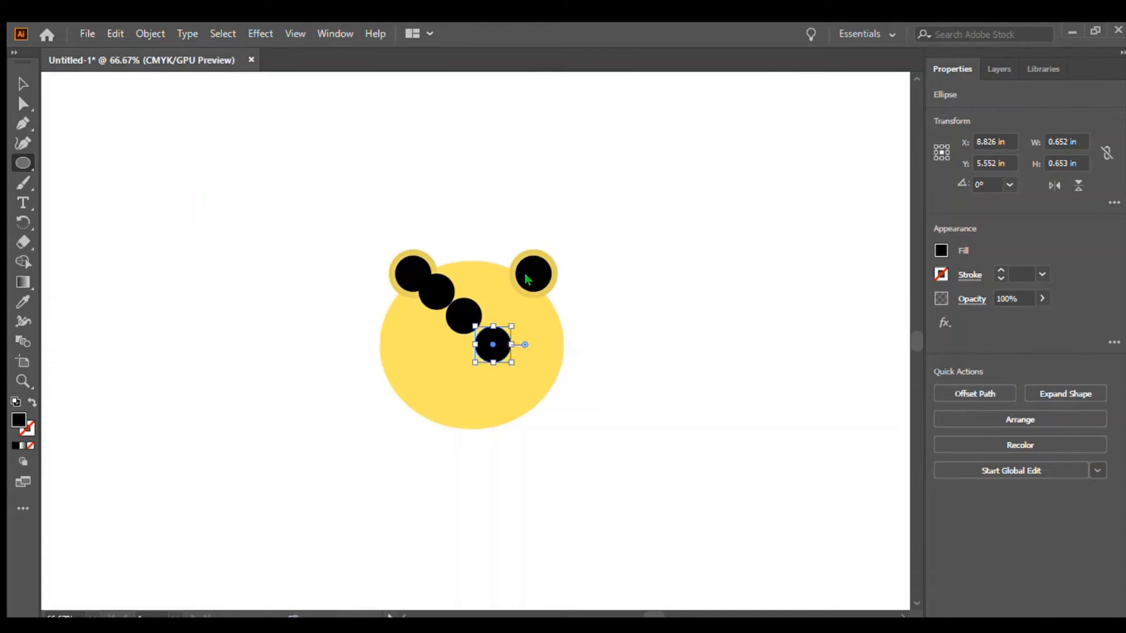
{"action": "key", "text": "ctrl+d"}
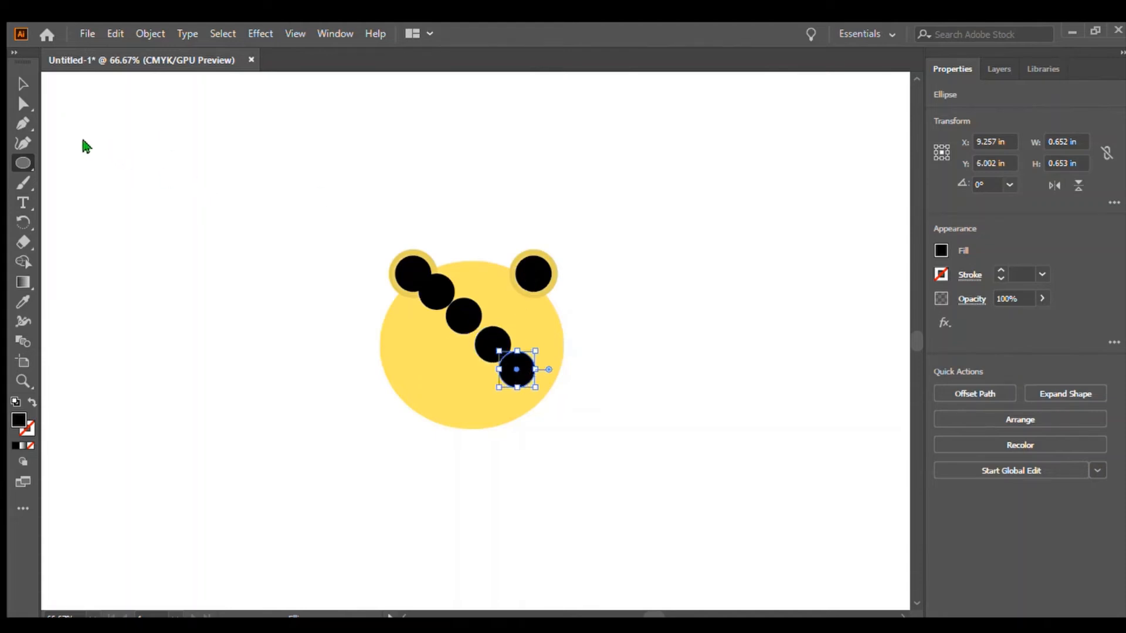
{"action": "key", "text": "ctrl+d"}
Rearrange the duplicated black circles as scattered spots over the yellow face.
{"action": "left_click", "coordinate": [23, 84]}
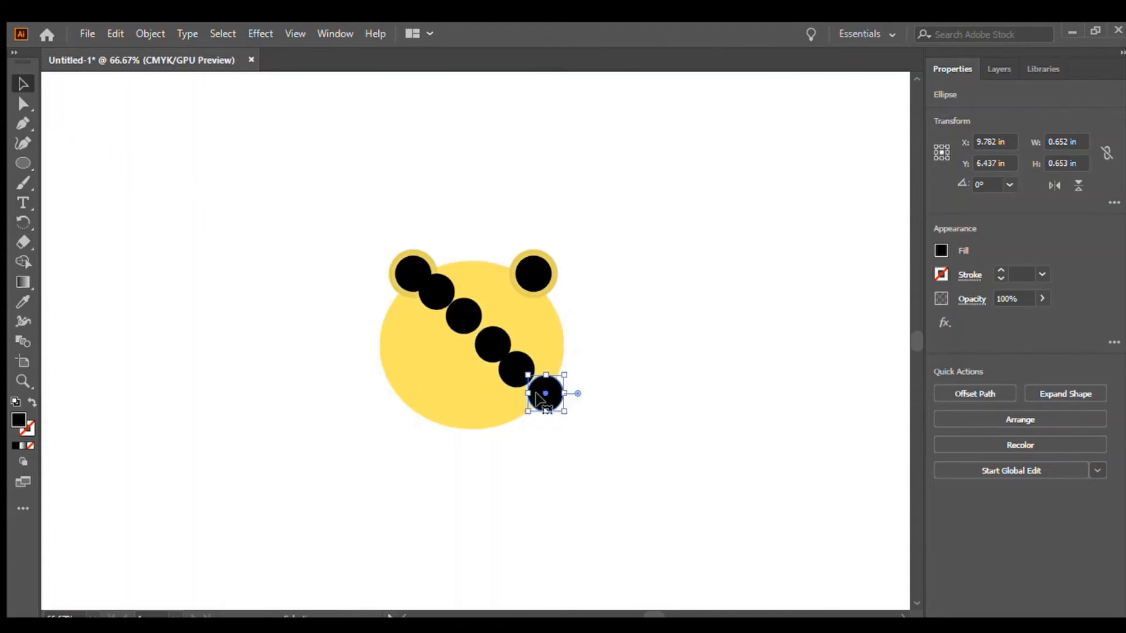
{"action": "left_click_drag", "start_coordinate": [540, 396], "coordinate": [531, 323]}
{"action": "left_click_drag", "start_coordinate": [517, 371], "coordinate": [423, 388]}
{"action": "left_click_drag", "start_coordinate": [490, 346], "coordinate": [402, 340]}
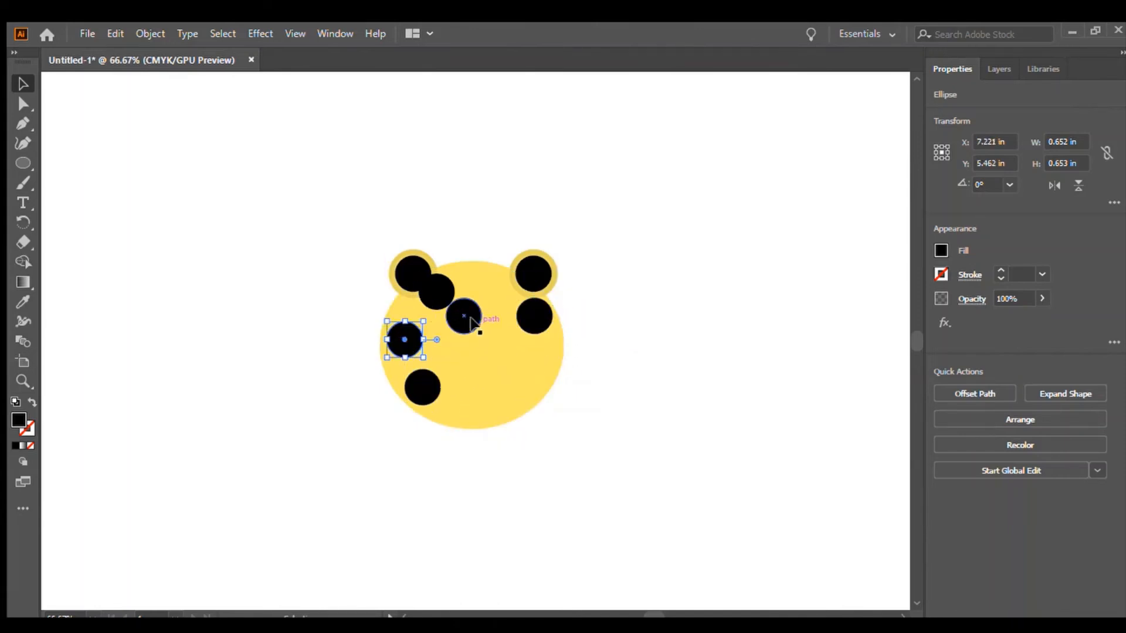
{"action": "left_click_drag", "start_coordinate": [462, 317], "coordinate": [509, 391]}
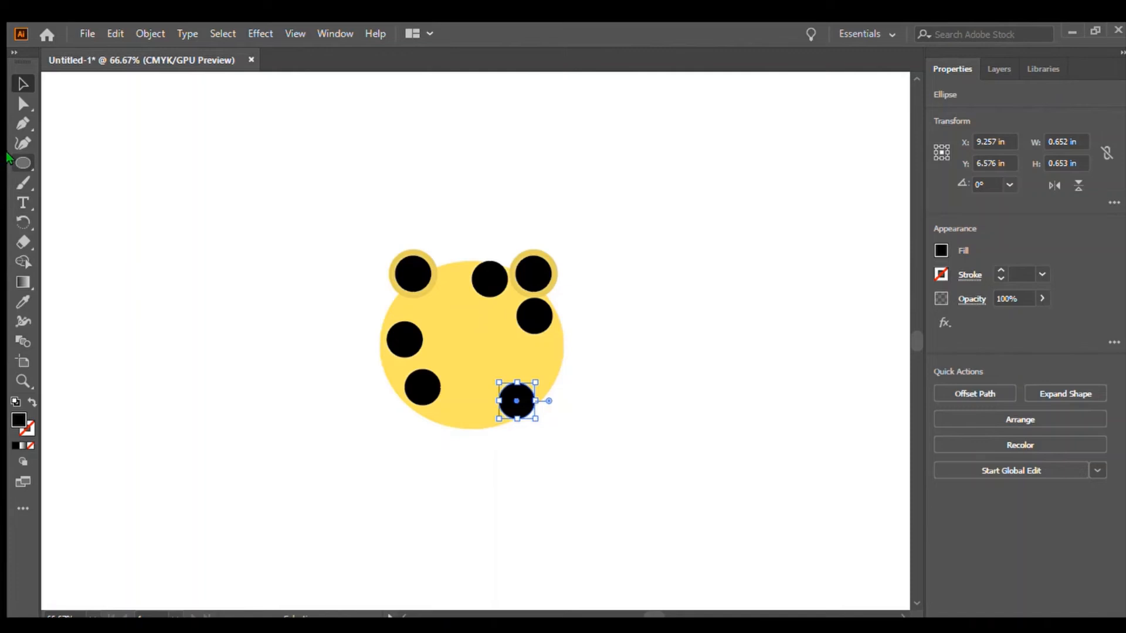
Draw a circle about 0.74 in wide in the face's centre and give it a white fill.
{"action": "left_click", "coordinate": [23, 163]}
{"action": "left_click_drag", "start_coordinate": [432, 310], "coordinate": [471, 354]}
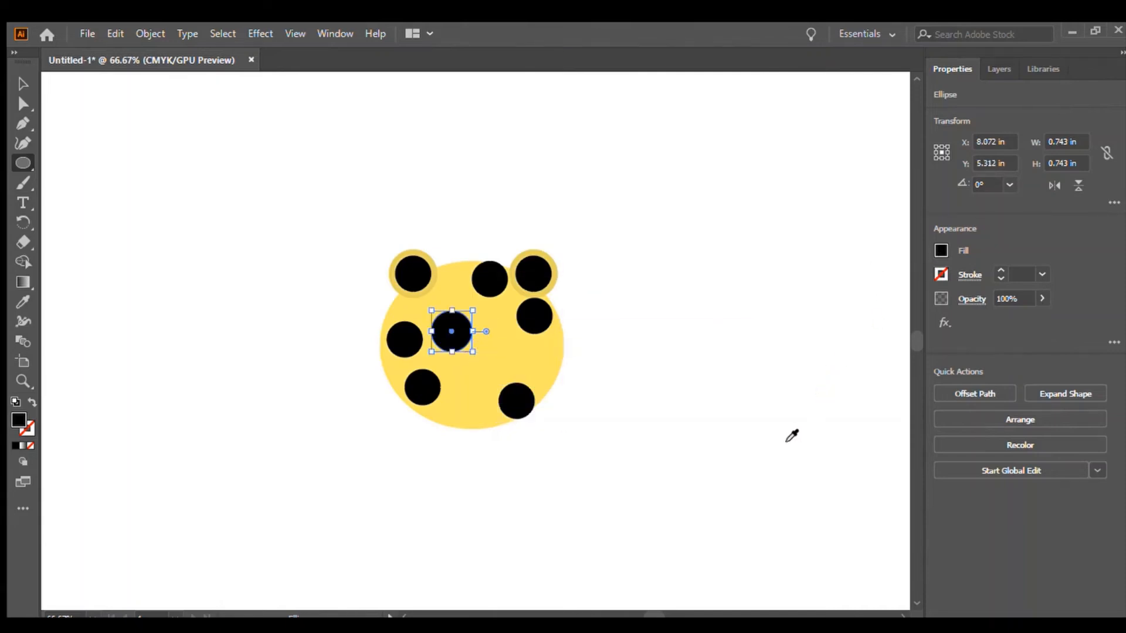
{"action": "key", "text": "d"}
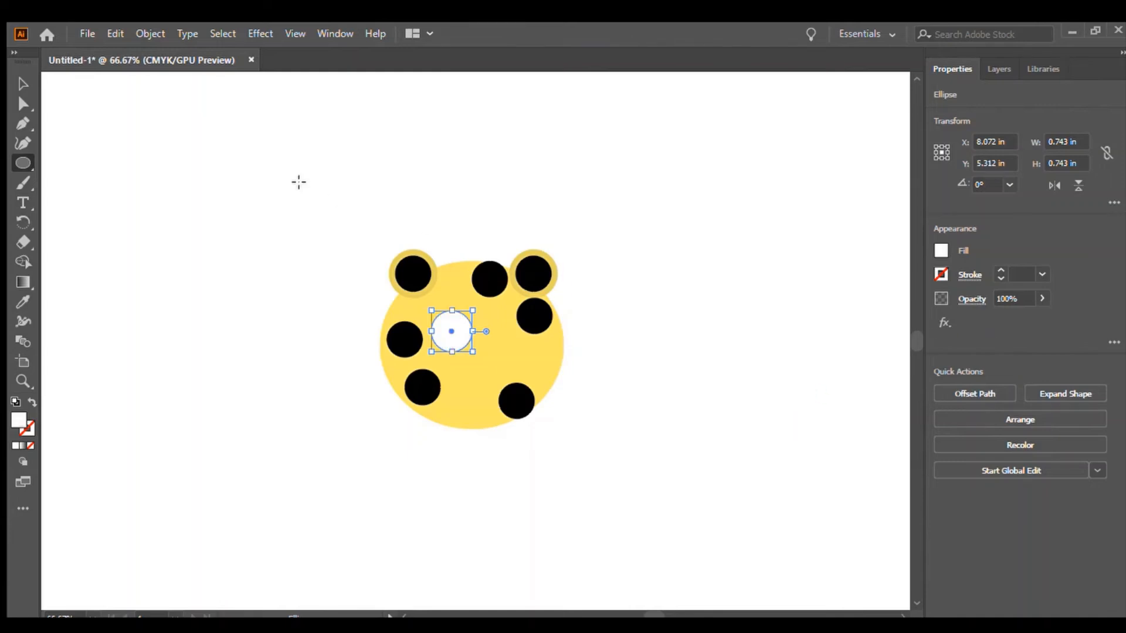
{"action": "left_click", "coordinate": [22, 84]}
{"action": "left_click", "coordinate": [195, 206]}
Draw a second white circle of the same size and place it beside the first as the other eye.
{"action": "left_click", "coordinate": [23, 162]}
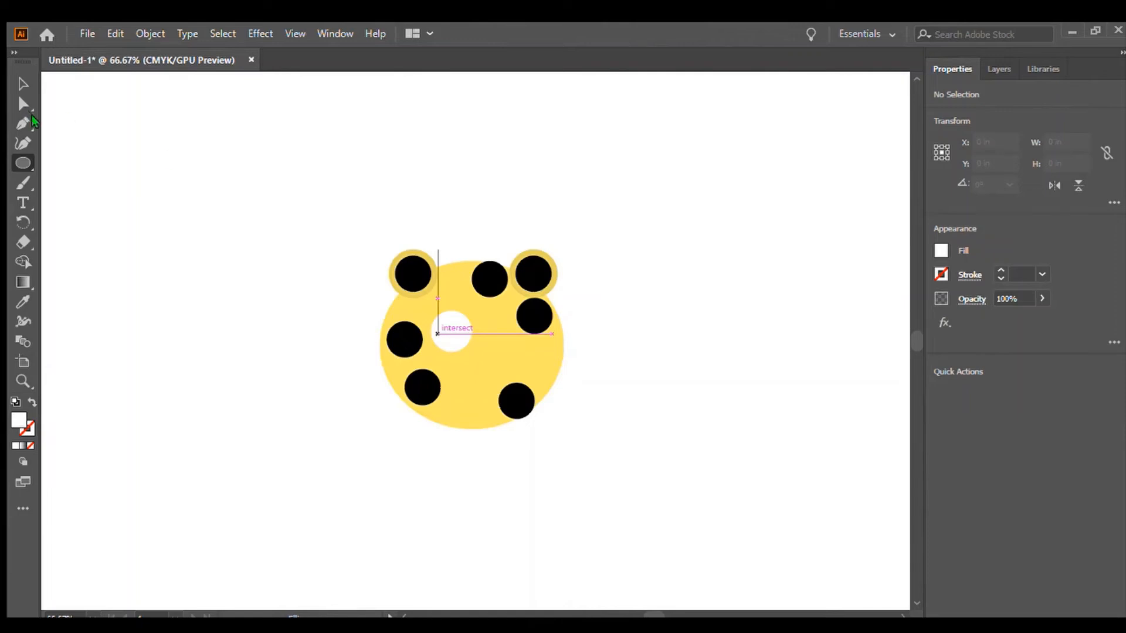
{"action": "left_click_drag", "start_coordinate": [437, 334], "coordinate": [479, 375]}
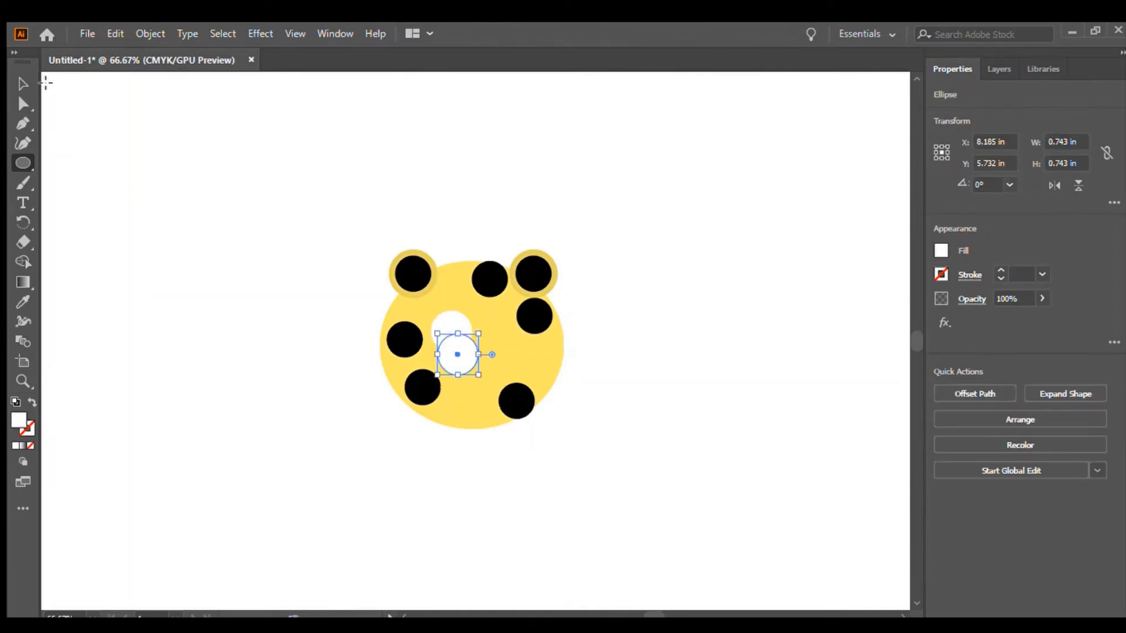
{"action": "key", "text": "v"}
{"action": "left_click_drag", "start_coordinate": [465, 364], "coordinate": [505, 341]}
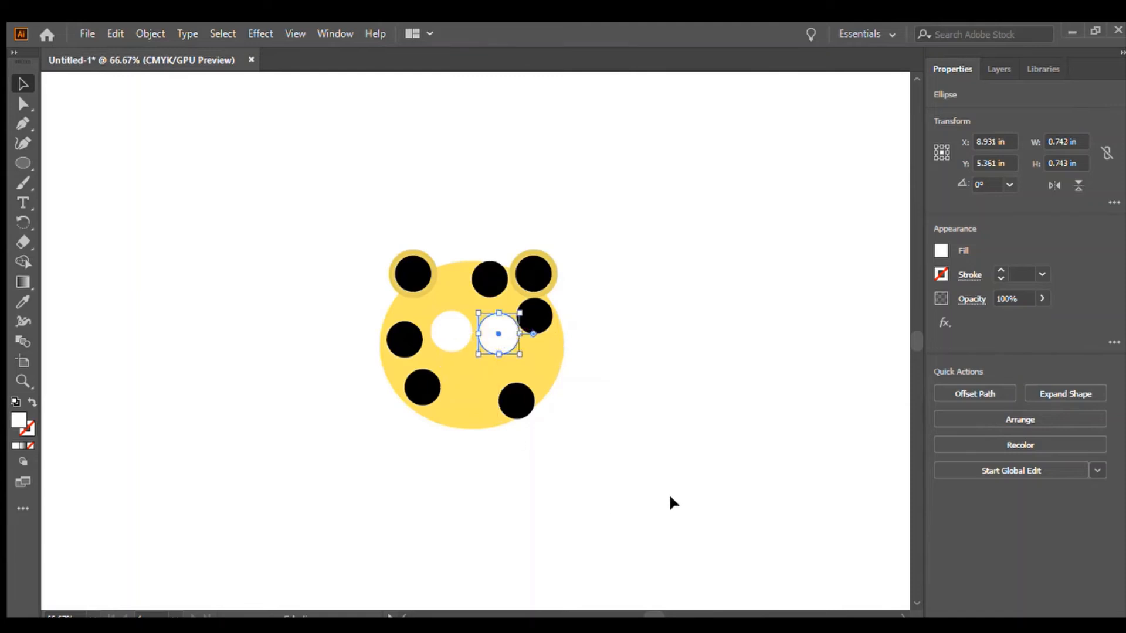
{"action": "left_click", "coordinate": [721, 402]}
{"action": "left_click", "coordinate": [19, 160]}
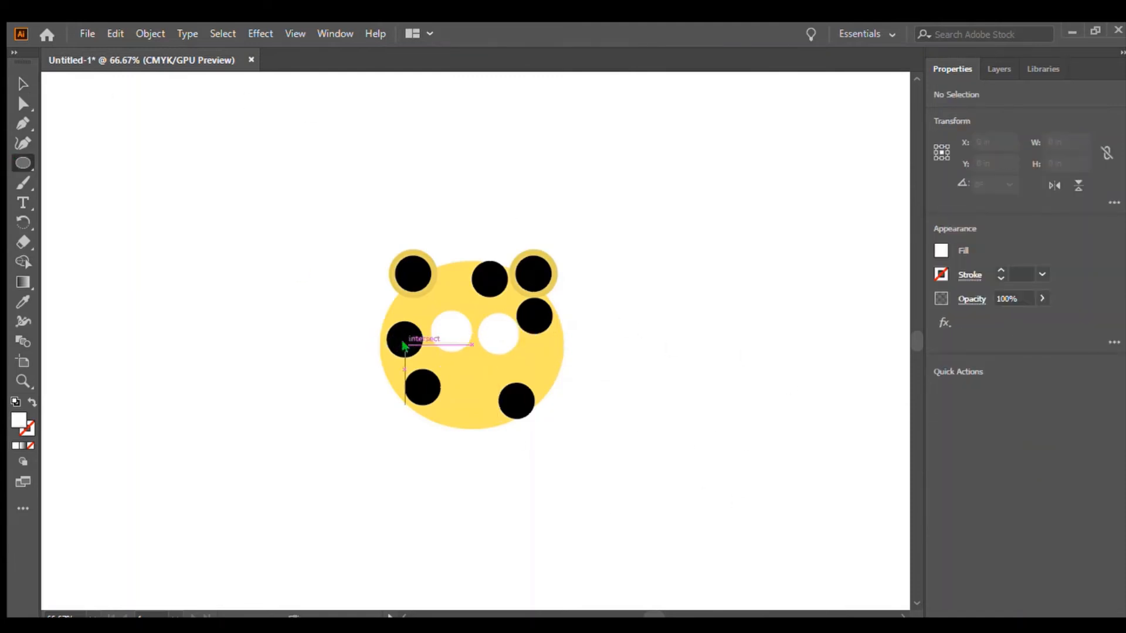
{"action": "left_click_drag", "start_coordinate": [406, 346], "coordinate": [446, 385]}
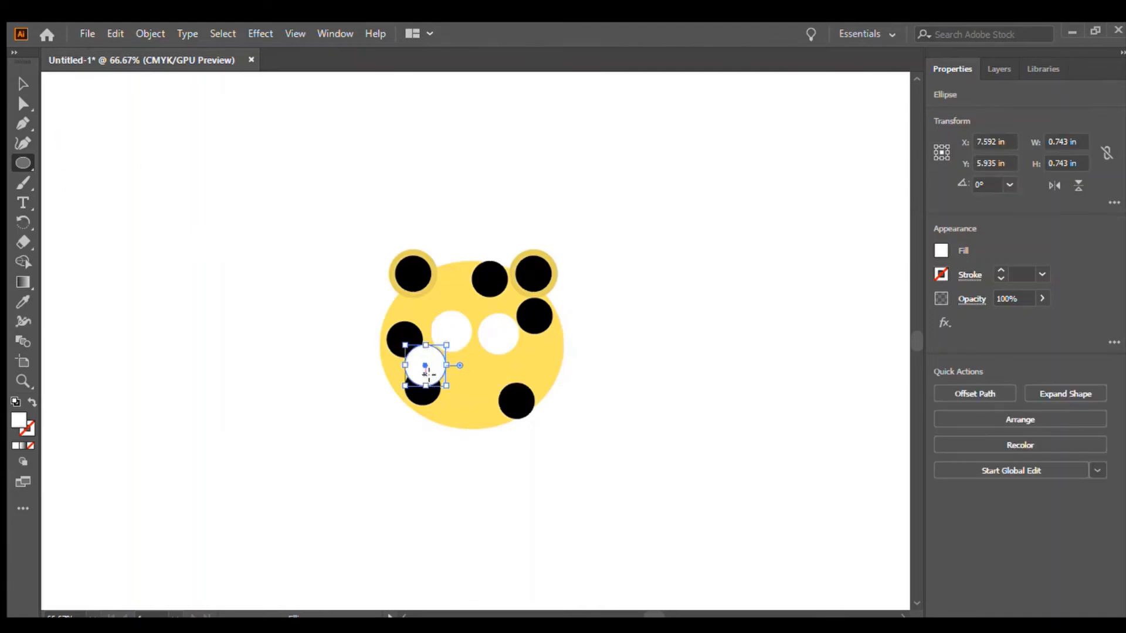
{"action": "key", "text": "ctrl+z"}
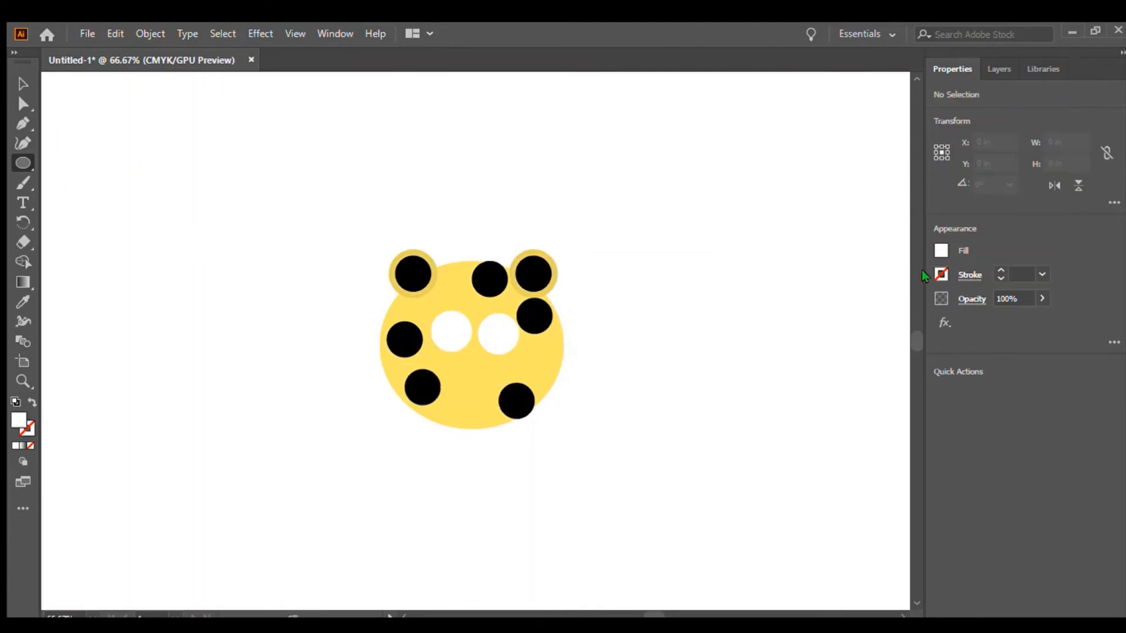
Set the fill to black and draw two black circles about 0.74 in wide below the eyes.
{"action": "left_click", "coordinate": [939, 248]}
{"action": "left_click_drag", "start_coordinate": [764, 440], "coordinate": [734, 472]}
{"action": "left_click", "coordinate": [998, 431]}
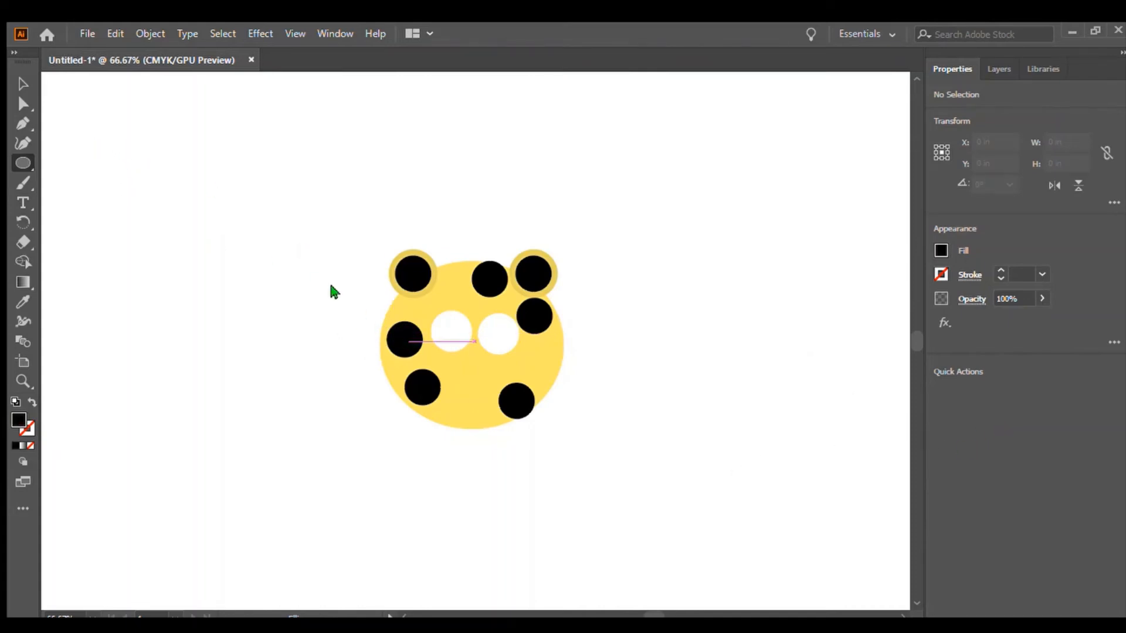
{"action": "left_click_drag", "start_coordinate": [409, 340], "coordinate": [450, 382]}
{"action": "left_click", "coordinate": [437, 373]}
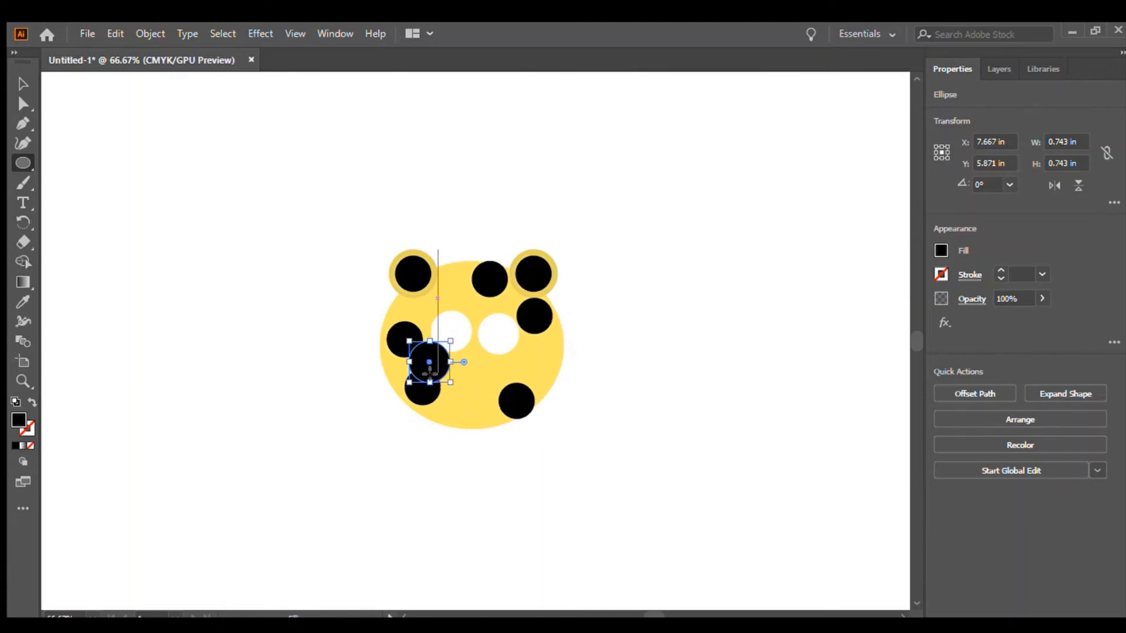
{"action": "left_click", "coordinate": [67, 136]}
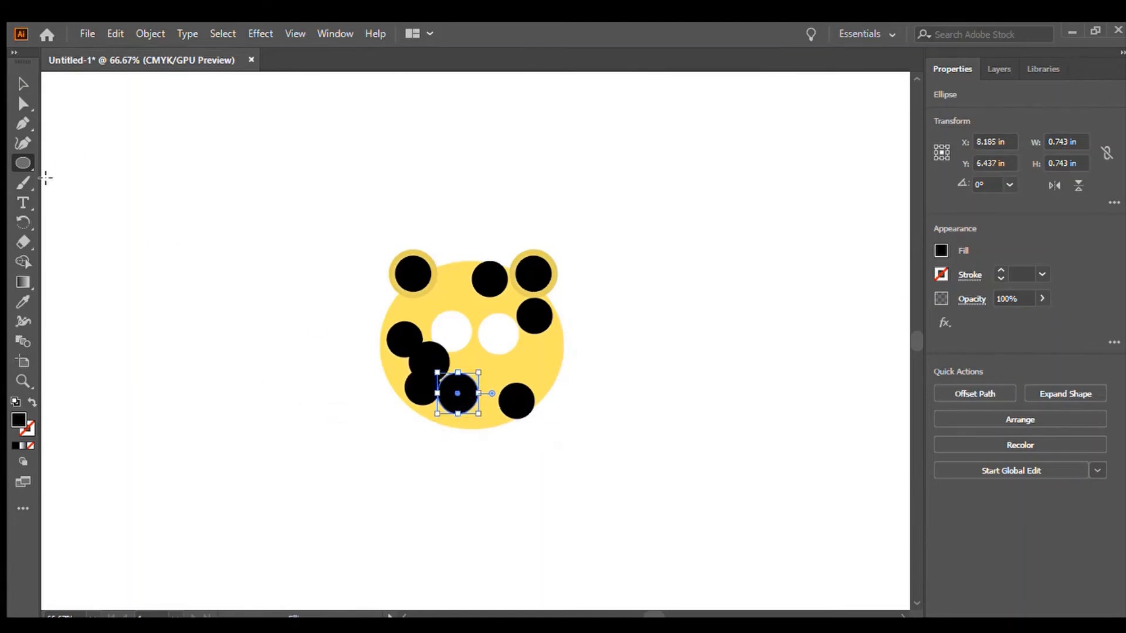
Scale the two black circles down and place them inside the white eyes as pupils.
{"action": "left_click", "coordinate": [21, 84]}
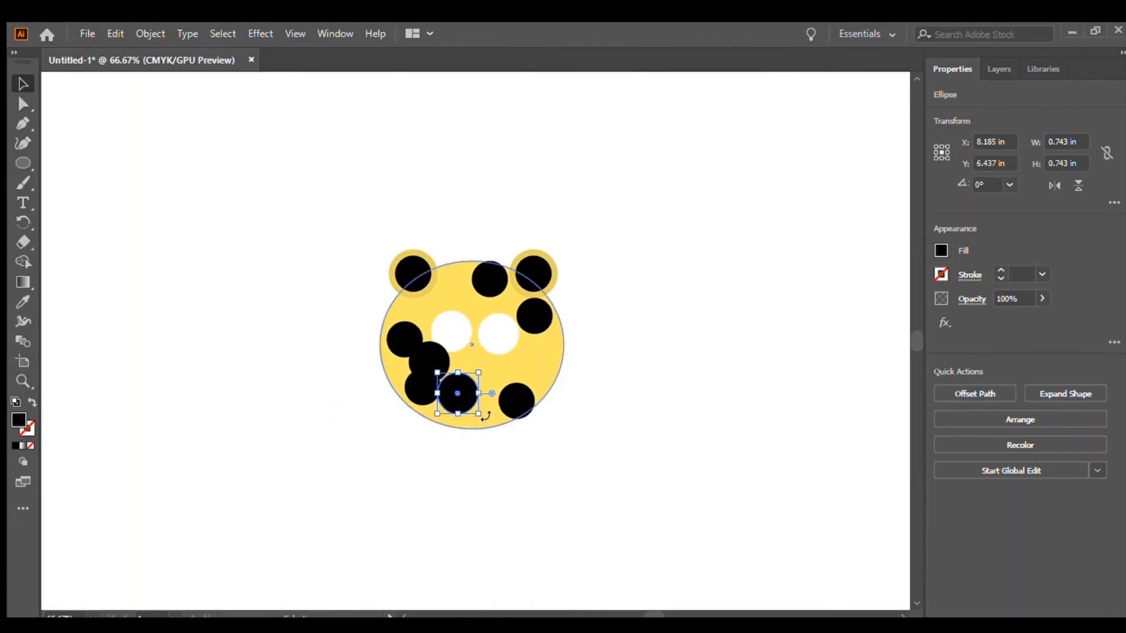
{"action": "left_click_drag", "start_coordinate": [480, 414], "coordinate": [497, 333]}
{"action": "left_click", "coordinate": [418, 346]}
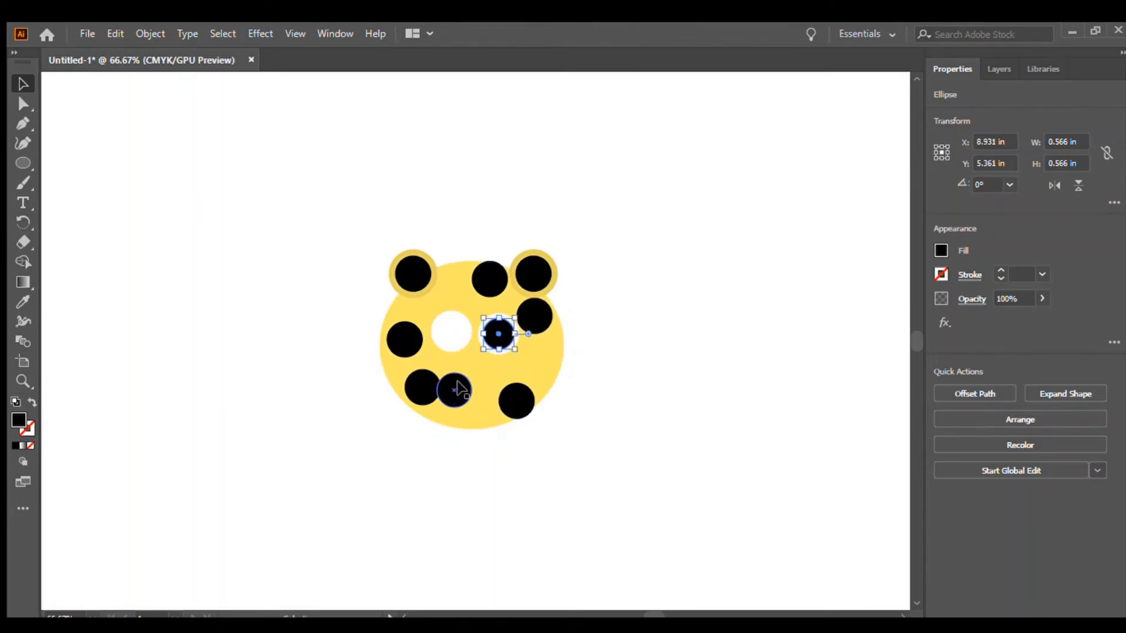
{"action": "left_click_drag", "start_coordinate": [459, 389], "coordinate": [453, 330]}
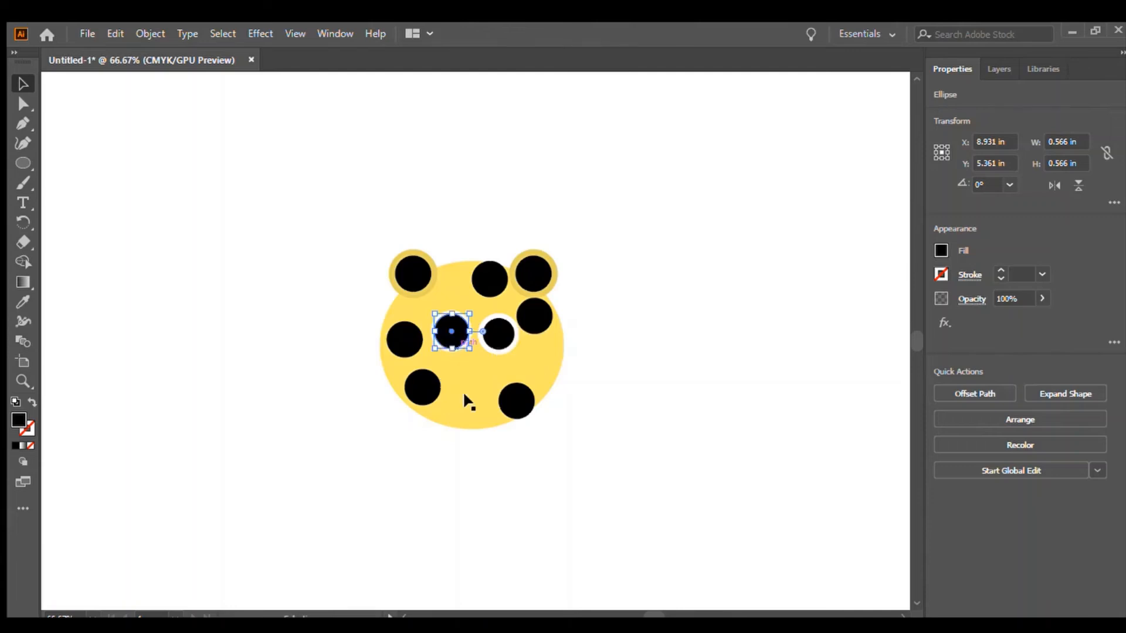
{"action": "left_click", "coordinate": [711, 227]}
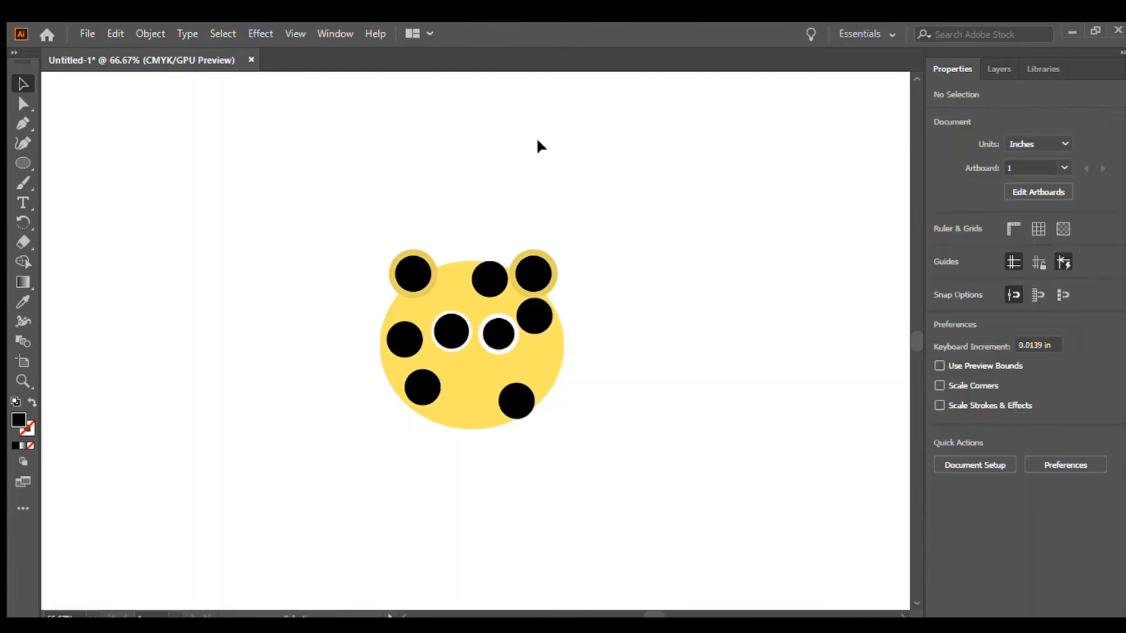
Paint a smile and three whiskers on the face's right side with the 5 pt. Round Paintbrush.
{"action": "left_click", "coordinate": [11, 162]}
{"action": "left_click", "coordinate": [23, 183]}
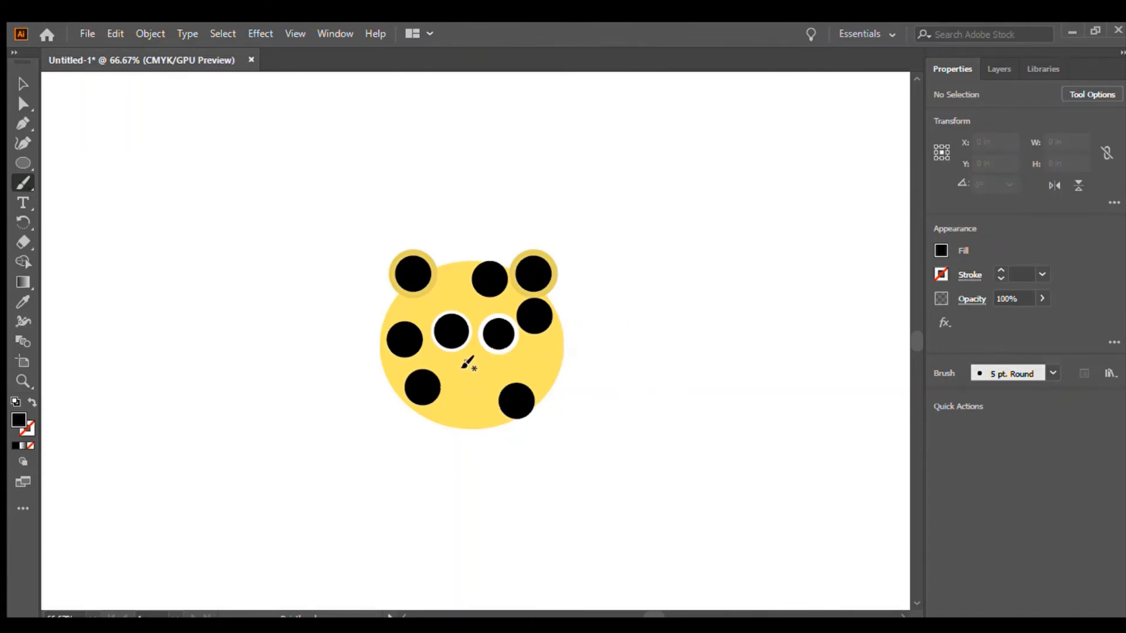
{"action": "mouse_move", "coordinate": [462, 356]}
{"action": "left_mouse_down"}
{"action": "mouse_move", "coordinate": [476, 373]}
{"action": "mouse_move", "coordinate": [492, 358]}
{"action": "mouse_move", "coordinate": [613, 367]}
{"action": "left_mouse_up"}
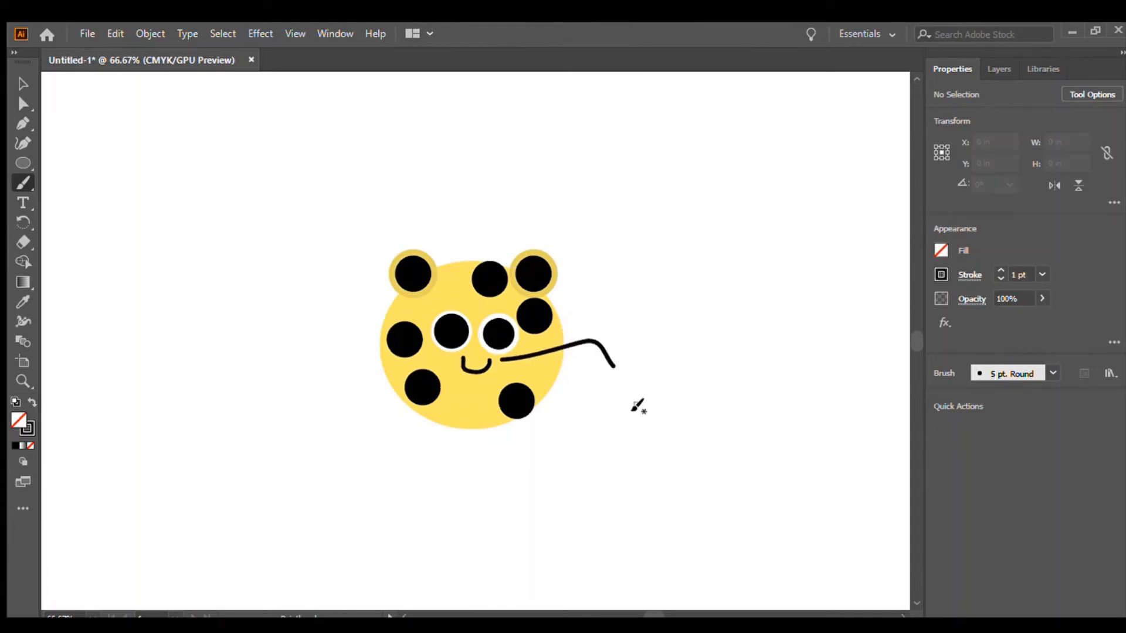
{"action": "mouse_move", "coordinate": [506, 366]}
{"action": "left_mouse_down"}
{"action": "mouse_move", "coordinate": [587, 380]}
{"action": "mouse_move", "coordinate": [620, 409]}
{"action": "left_mouse_up"}
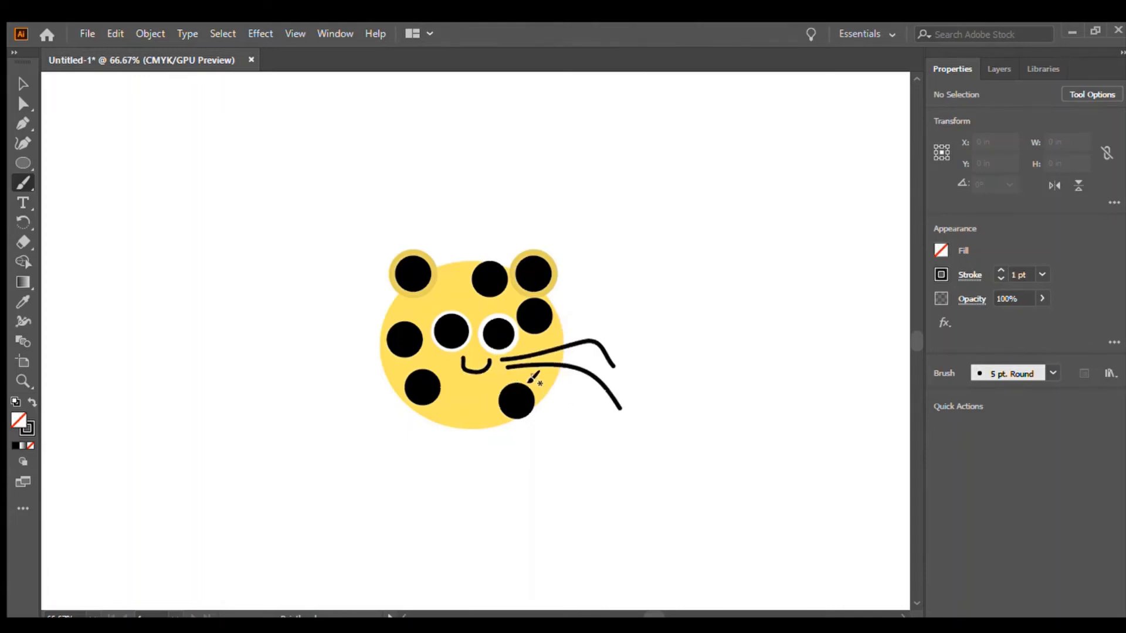
{"action": "left_click_drag", "start_coordinate": [516, 374], "coordinate": [614, 445]}
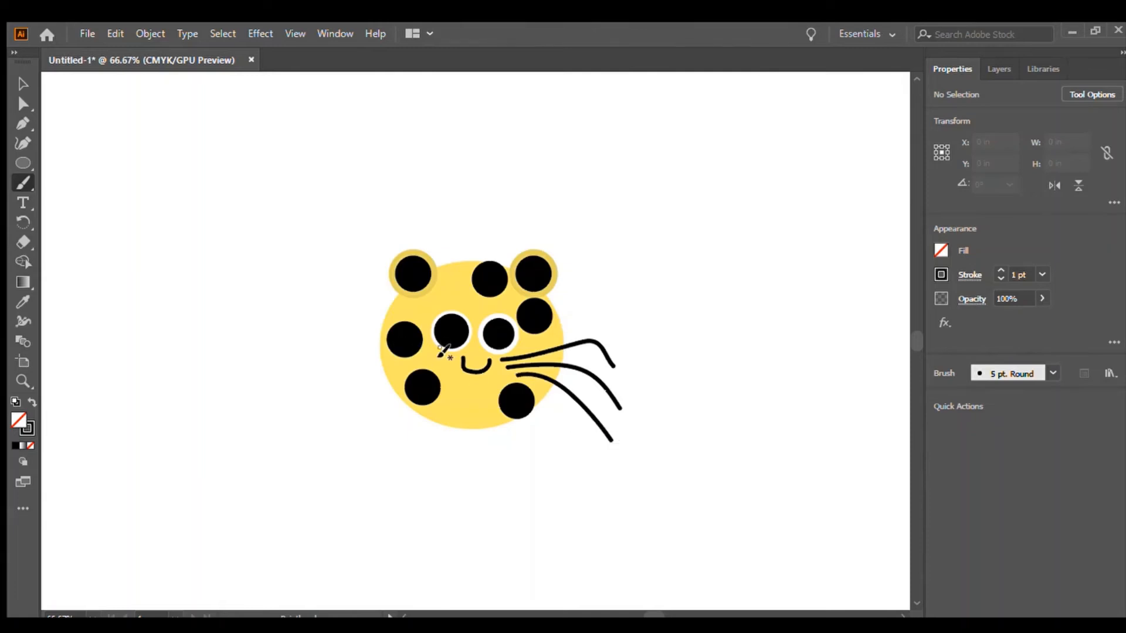
Paint three whiskers extending from the face's left side.
{"action": "left_click_drag", "start_coordinate": [441, 351], "coordinate": [305, 368]}
{"action": "left_click_drag", "start_coordinate": [449, 363], "coordinate": [309, 383]}
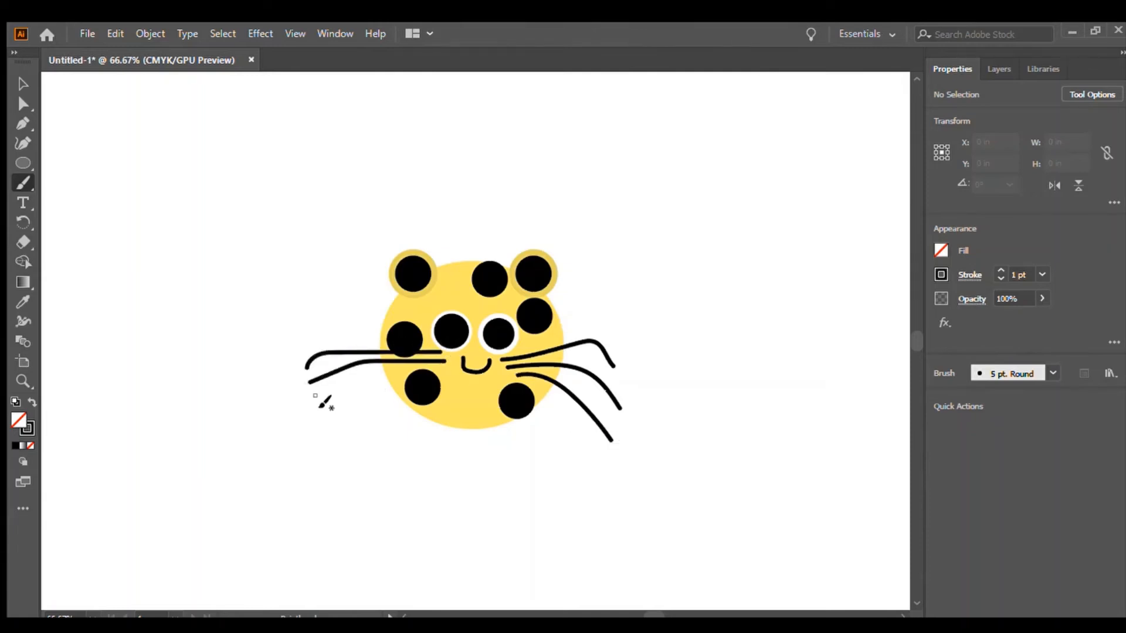
{"action": "left_click_drag", "start_coordinate": [450, 369], "coordinate": [313, 412]}
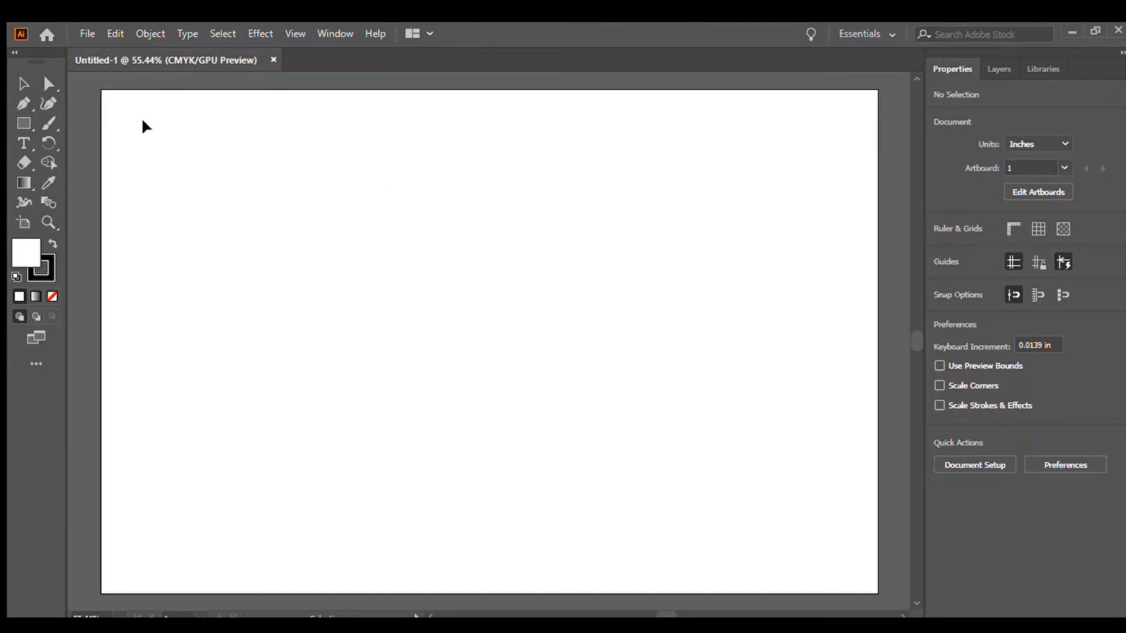
Draw a rectangle covering the whole 17 × 11 in artboard and fill it light blue.
{"action": "left_click", "coordinate": [23, 124]}
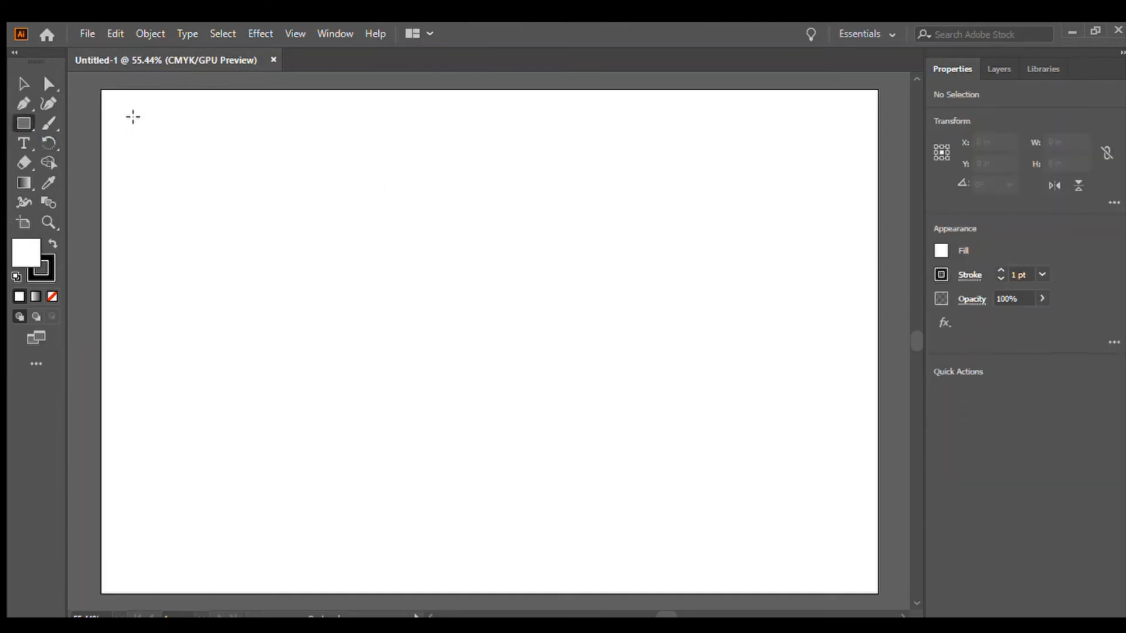
{"action": "left_click_drag", "start_coordinate": [102, 91], "coordinate": [879, 592]}
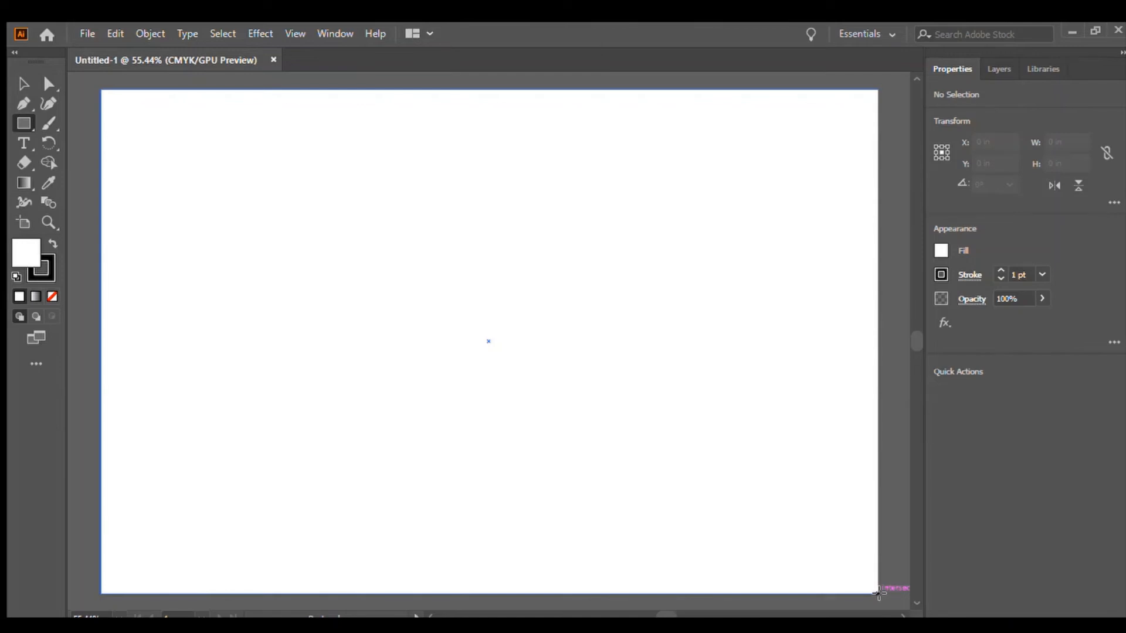
{"action": "left_click_drag", "start_coordinate": [878, 592], "coordinate": [878, 593]}
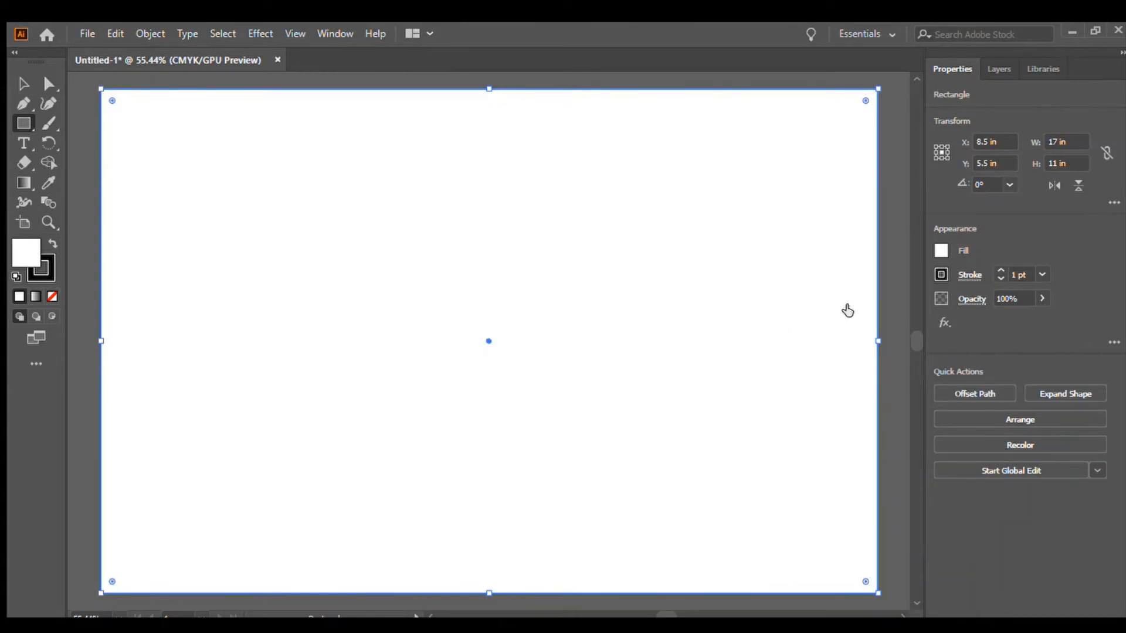
{"action": "left_click", "coordinate": [838, 427]}
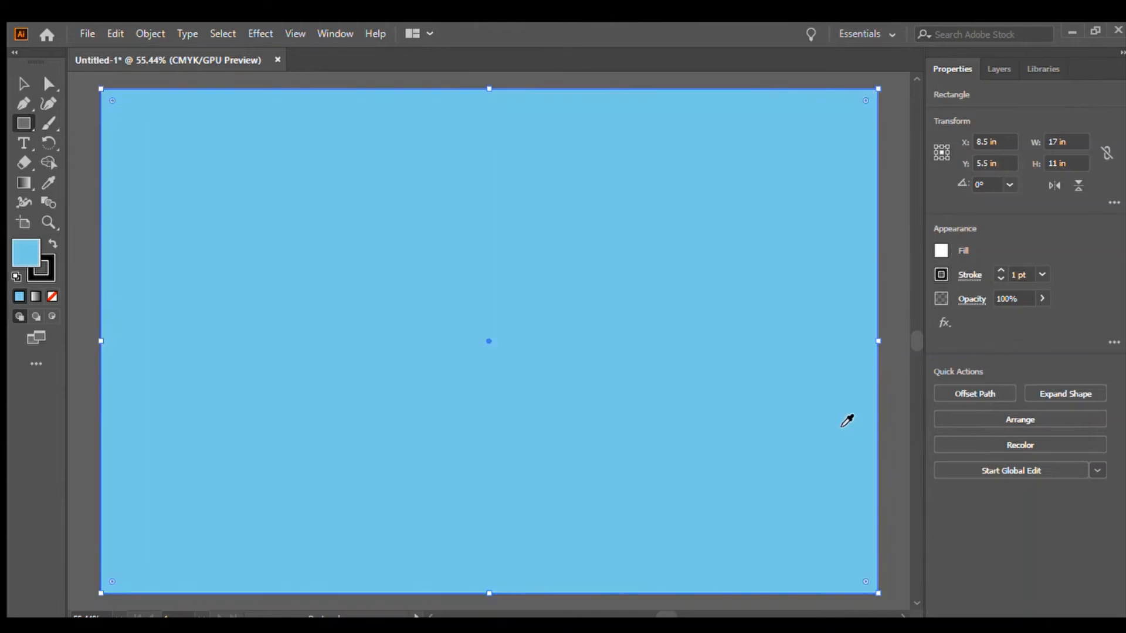
{"action": "left_click", "coordinate": [842, 423]}
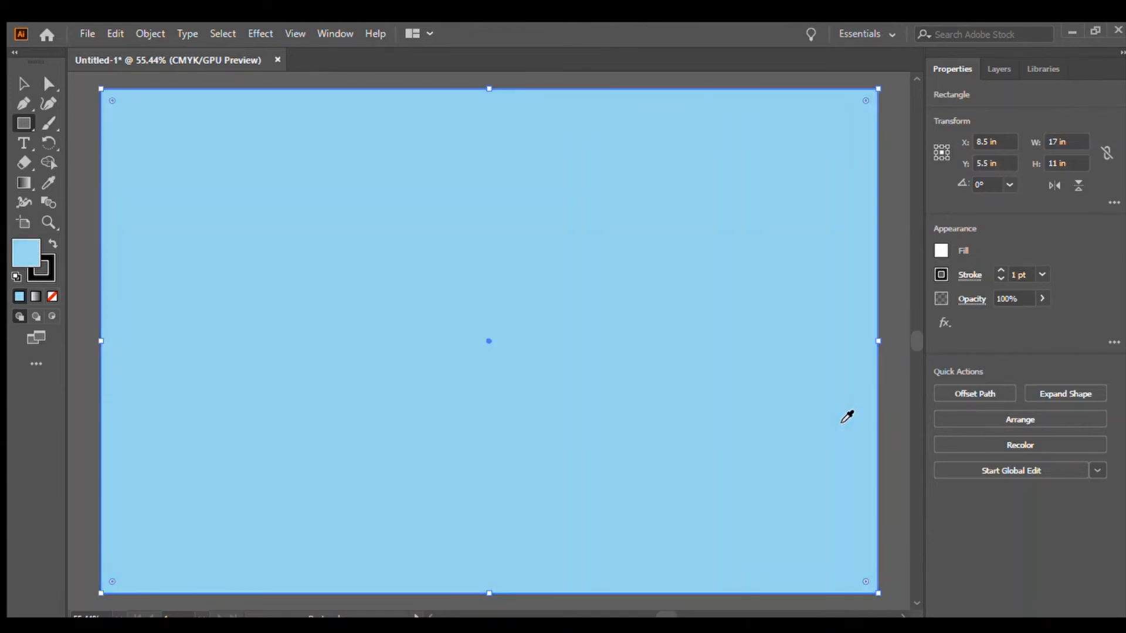
{"action": "left_click", "coordinate": [843, 422]}
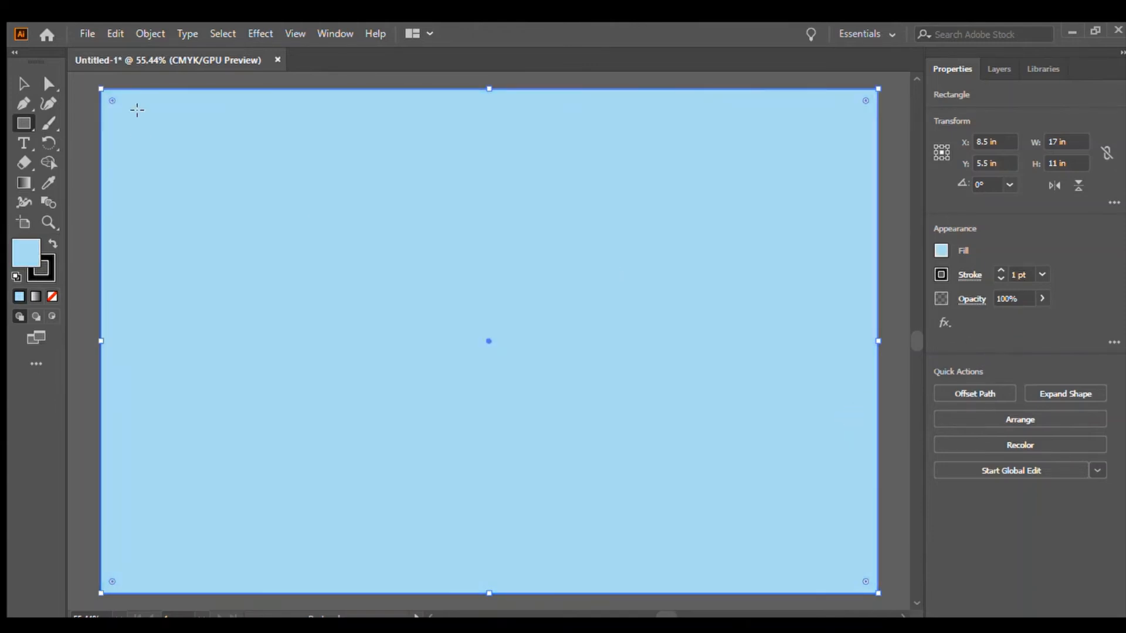
Raise the blue rectangle's bottom edge to a height of about 8.2 in and remove its stroke.
{"action": "left_click", "coordinate": [24, 84]}
{"action": "left_click", "coordinate": [86, 118]}
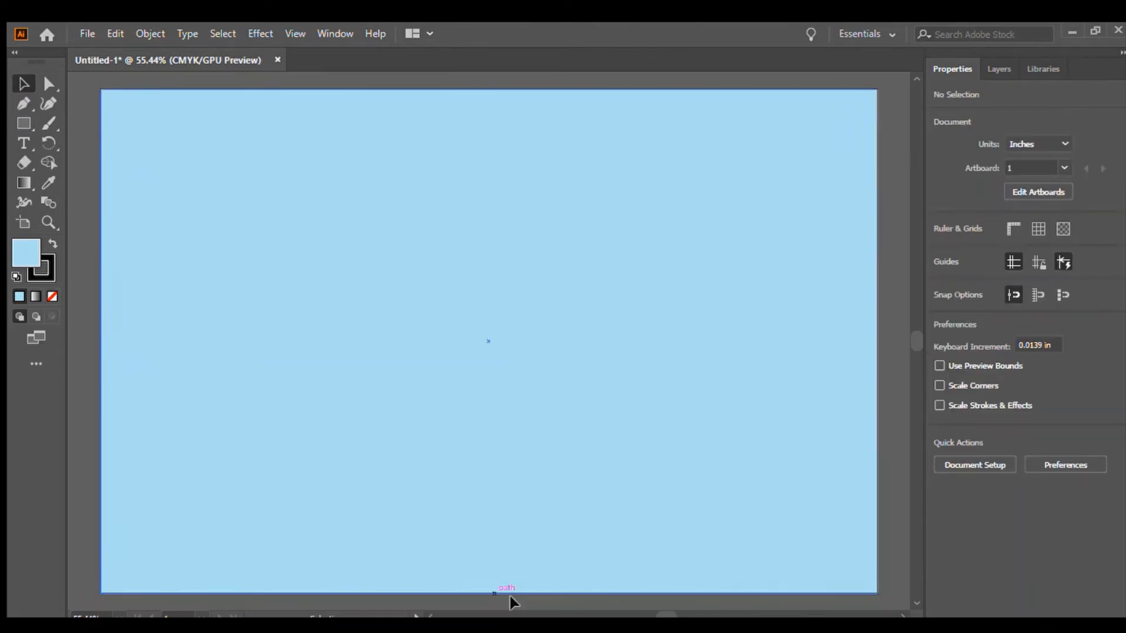
{"action": "left_click", "coordinate": [506, 554]}
{"action": "double_click", "coordinate": [492, 594]}
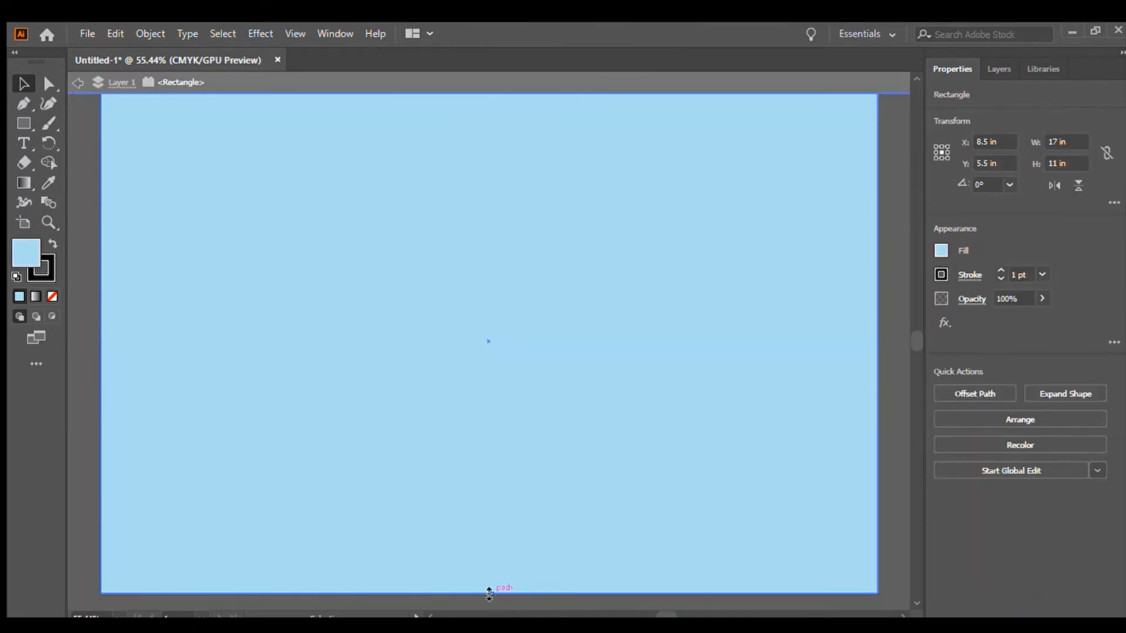
{"action": "left_click_drag", "start_coordinate": [490, 593], "coordinate": [515, 463]}
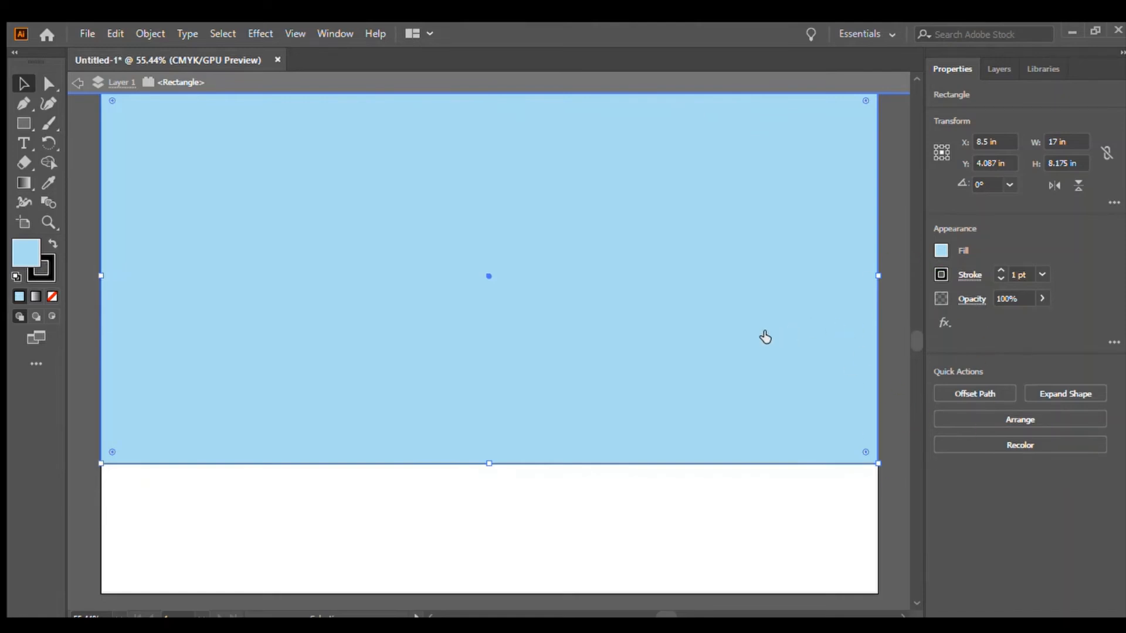
{"action": "left_click", "coordinate": [764, 333]}
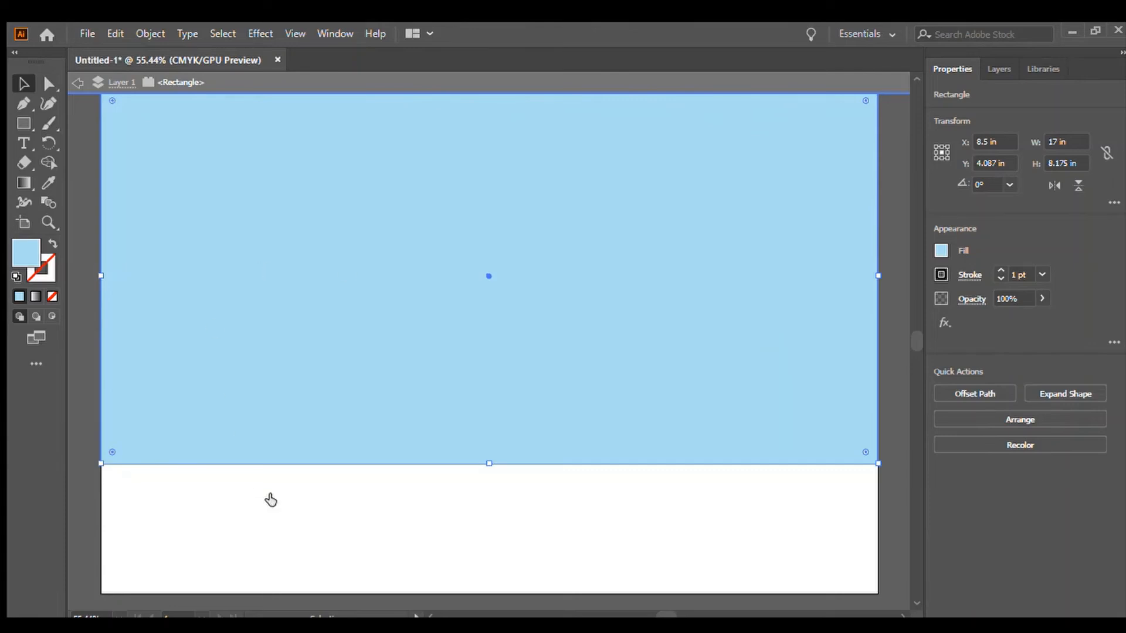
{"action": "left_click", "coordinate": [82, 480]}
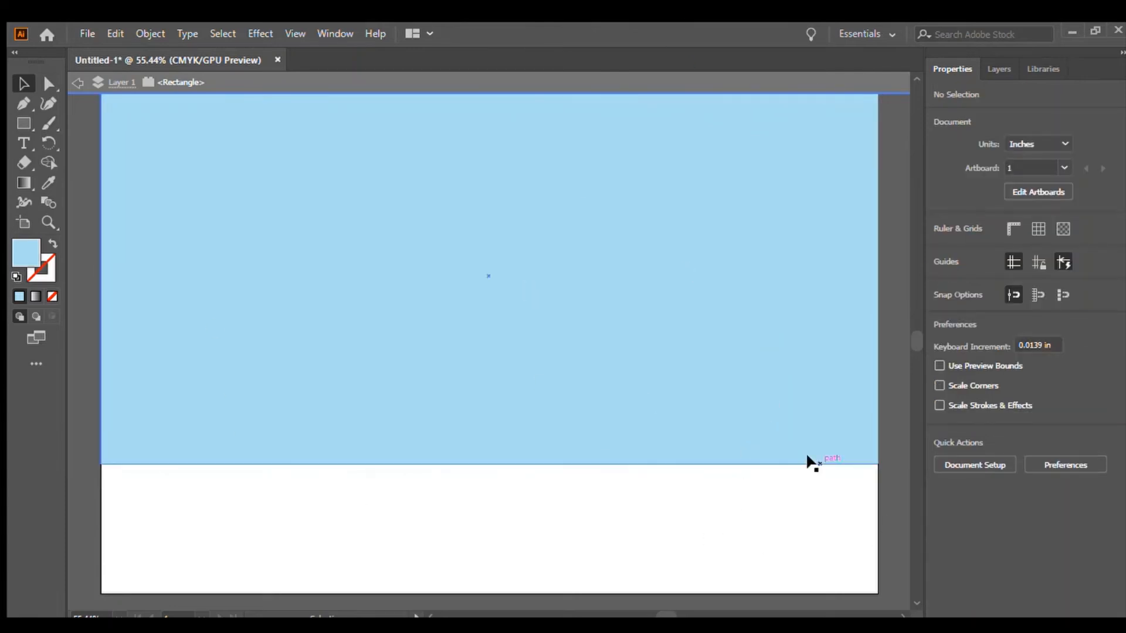
Draw a rectangle filling the strip below the blue one, about 17 × 2.8 in, and fill it tan.
{"action": "left_click", "coordinate": [15, 122]}
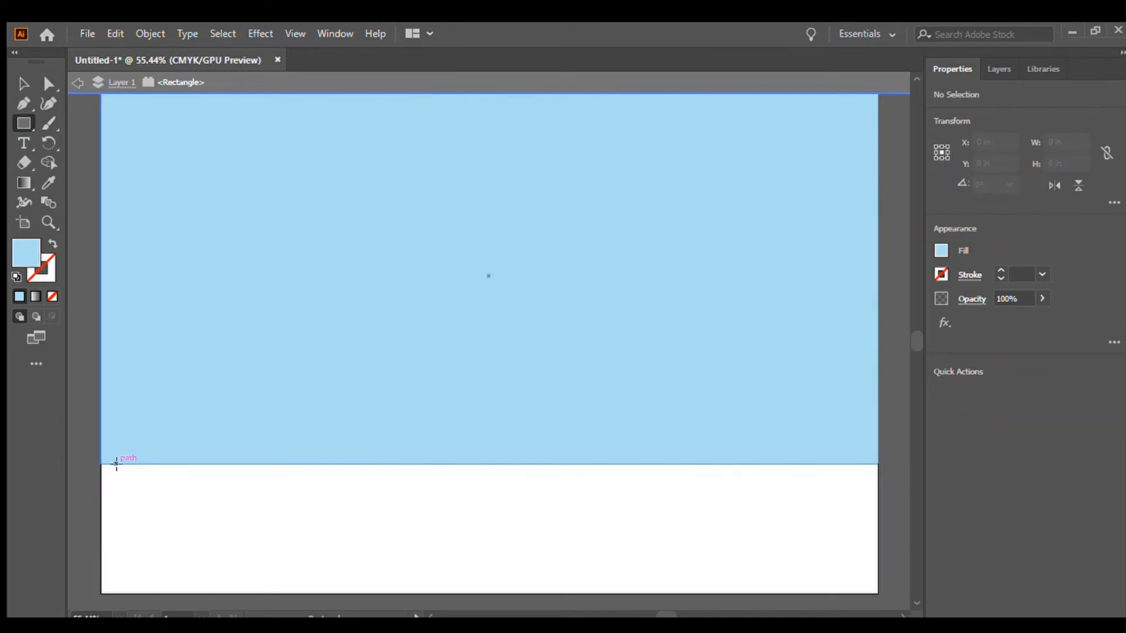
{"action": "mouse_move", "coordinate": [101, 464]}
{"action": "left_mouse_down"}
{"action": "mouse_move", "coordinate": [209, 562]}
{"action": "mouse_move", "coordinate": [313, 583]}
{"action": "mouse_move", "coordinate": [877, 593]}
{"action": "left_mouse_up"}
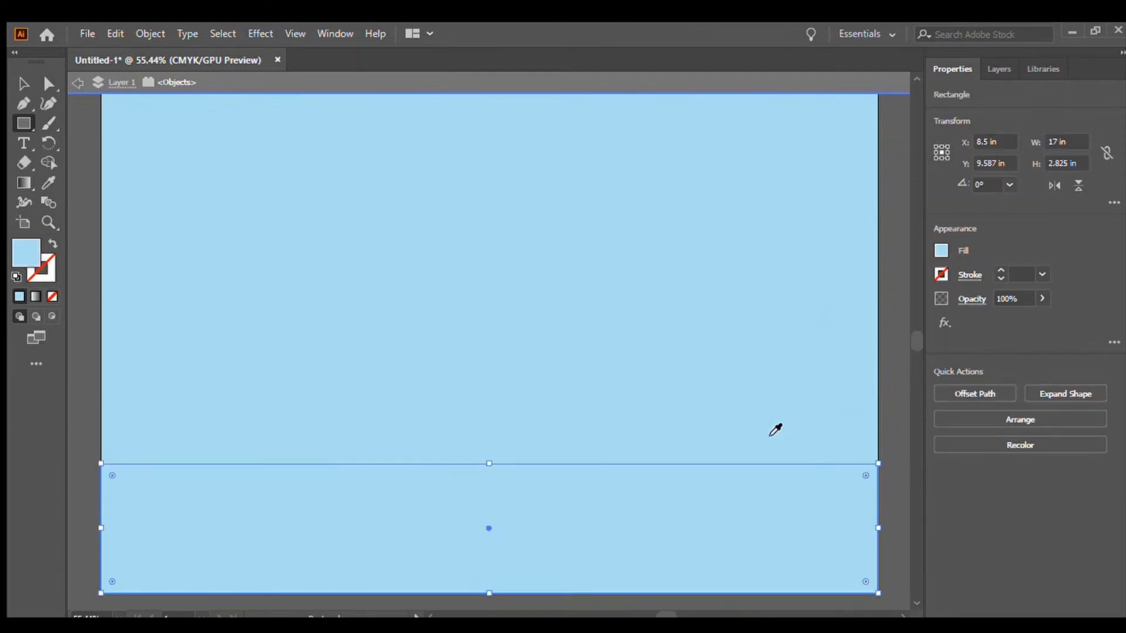
{"action": "left_click_drag", "start_coordinate": [767, 444], "coordinate": [769, 440]}
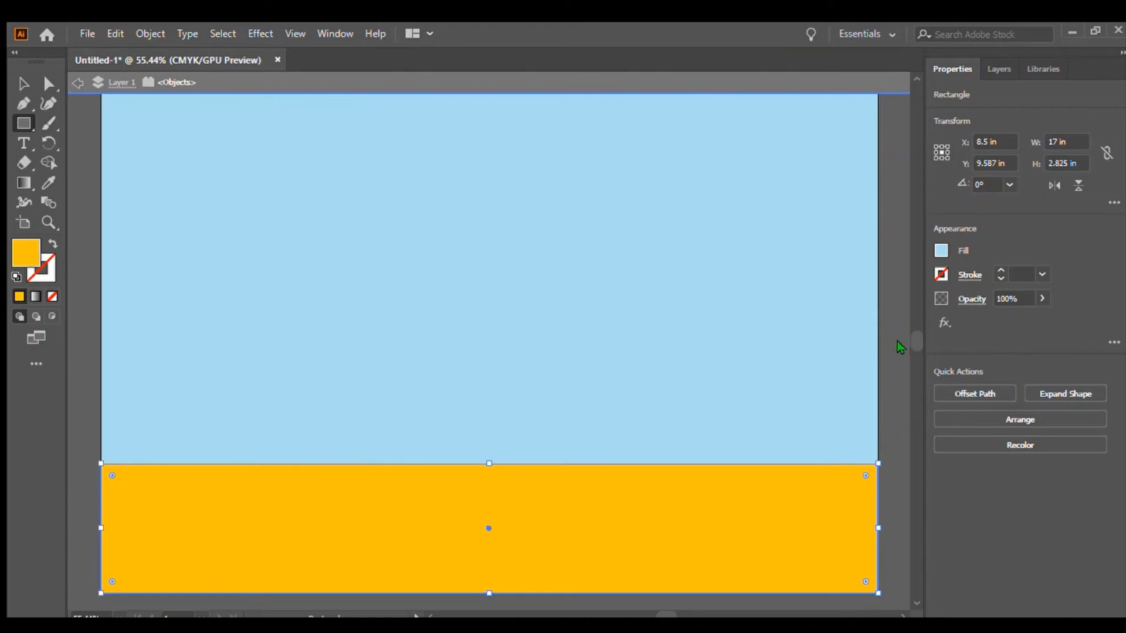
{"action": "left_click", "coordinate": [786, 332]}
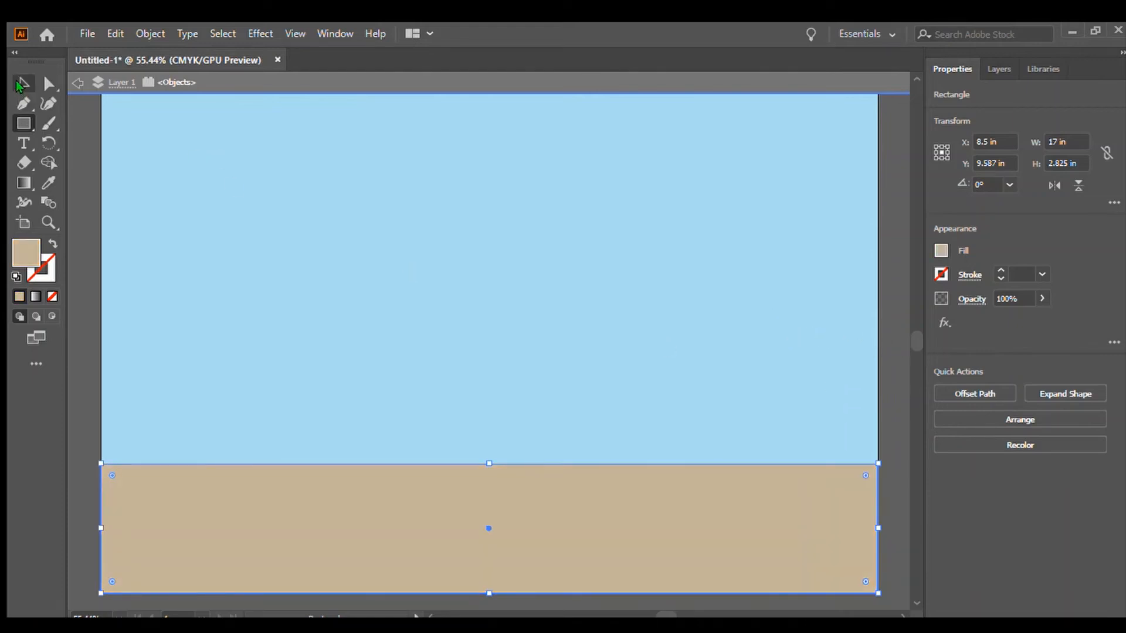
Draw a small white bar about 2.2 × 0.3 in near the ground's left side.
{"action": "left_click", "coordinate": [23, 86]}
{"action": "left_click", "coordinate": [85, 126]}
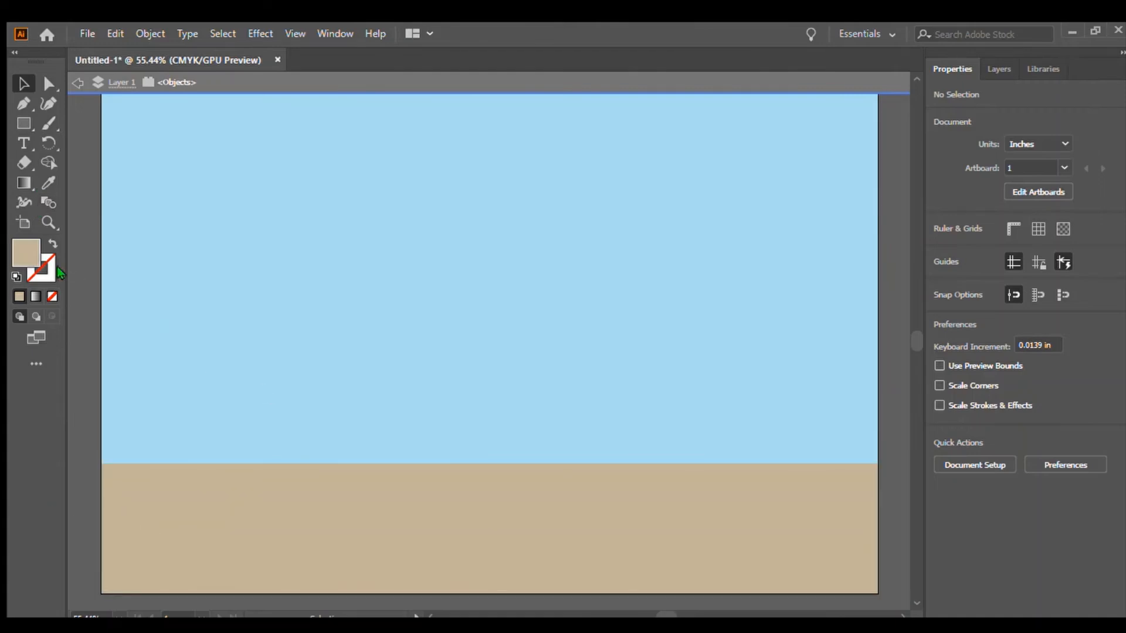
{"action": "left_click", "coordinate": [22, 124]}
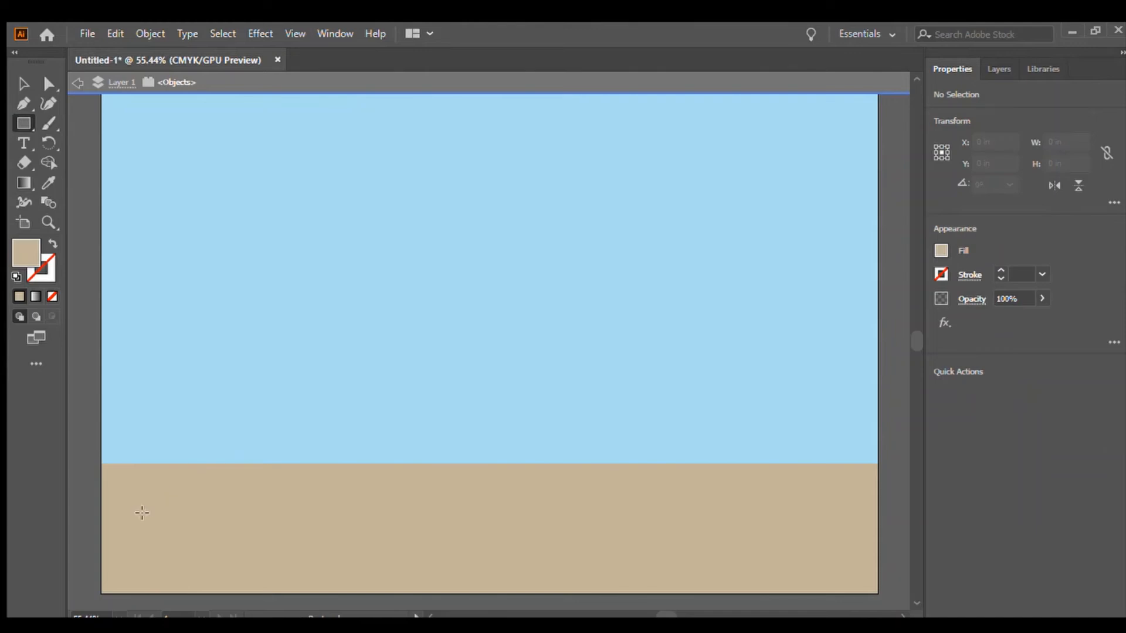
{"action": "left_click_drag", "start_coordinate": [136, 517], "coordinate": [238, 528]}
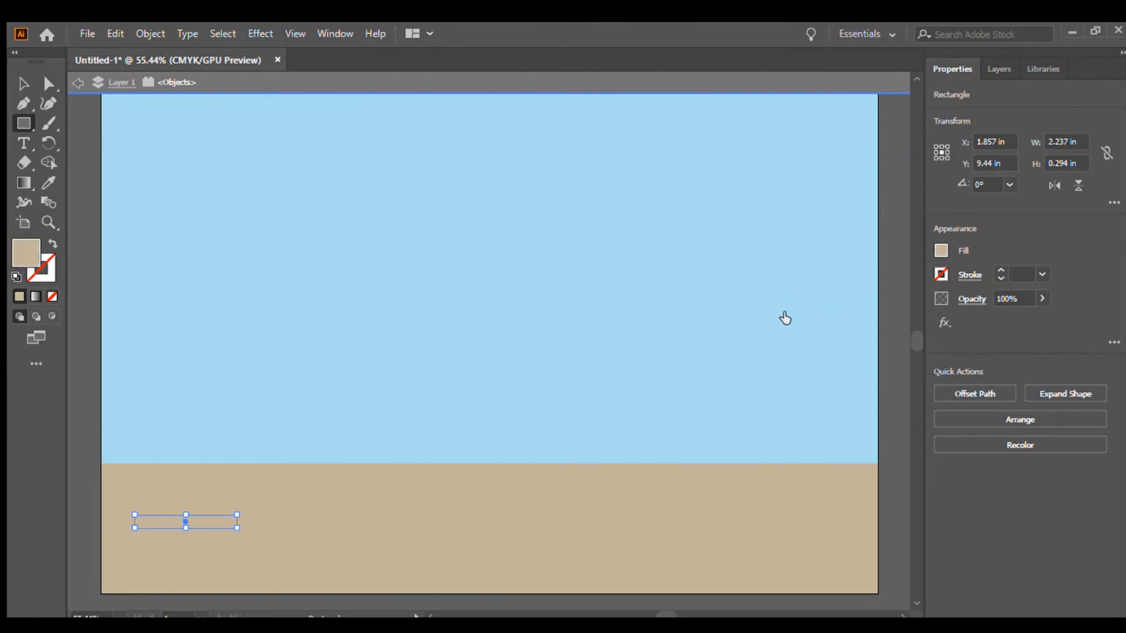
{"action": "left_click", "coordinate": [784, 307]}
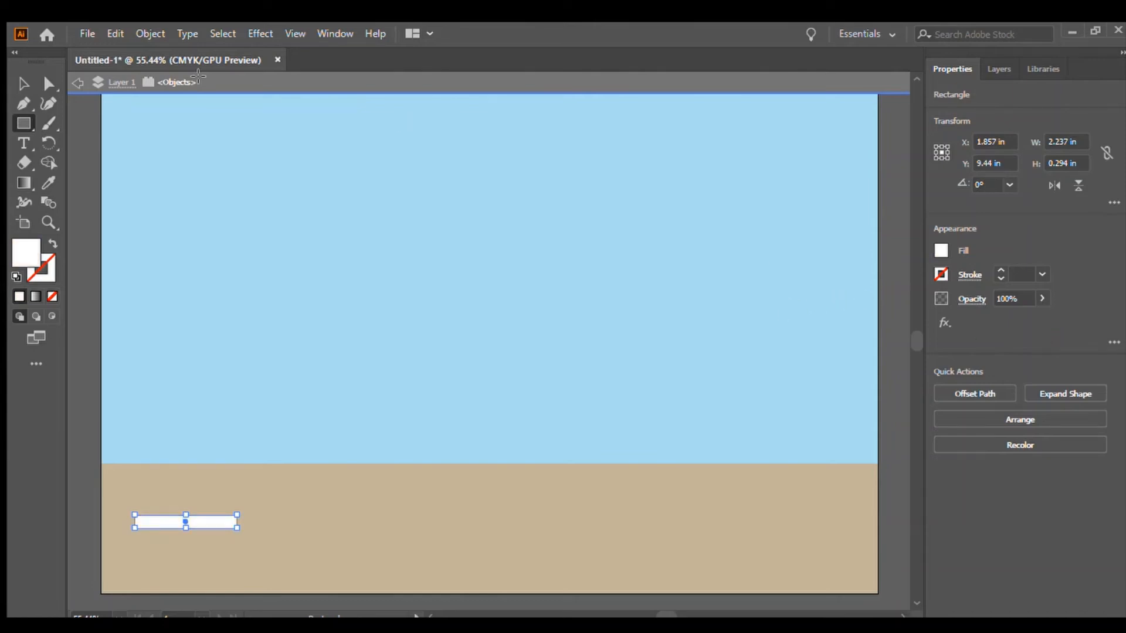
Duplicate the bar twice and place a white-filled copy stepped down to the right of the first bar.
{"action": "left_click", "coordinate": [24, 84]}
{"action": "left_click", "coordinate": [461, 503]}
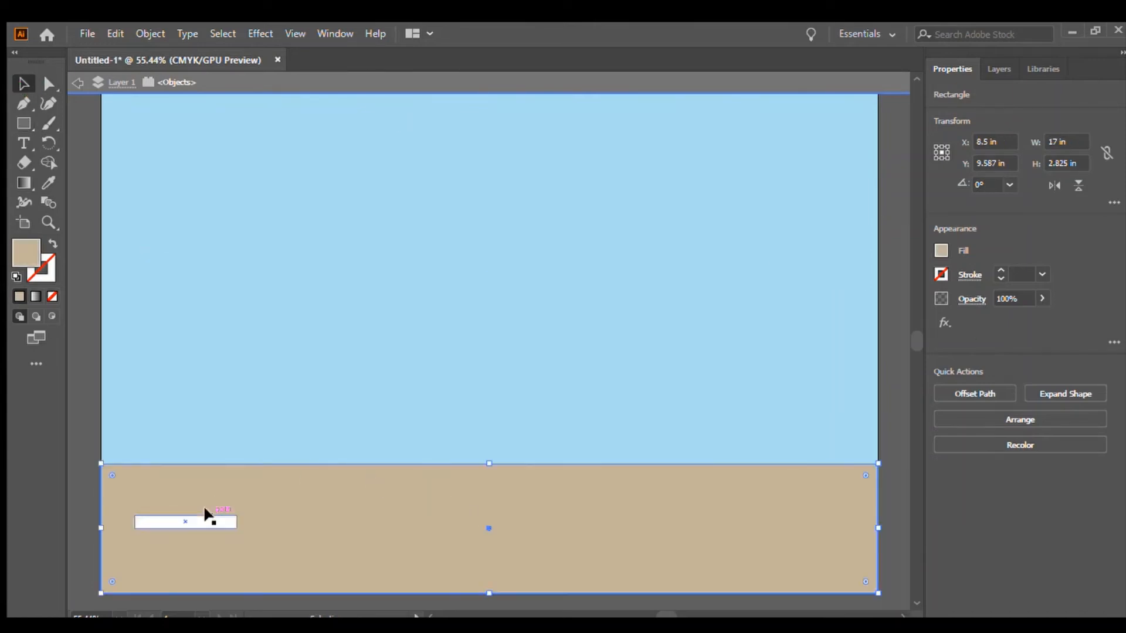
{"action": "left_click", "coordinate": [26, 121]}
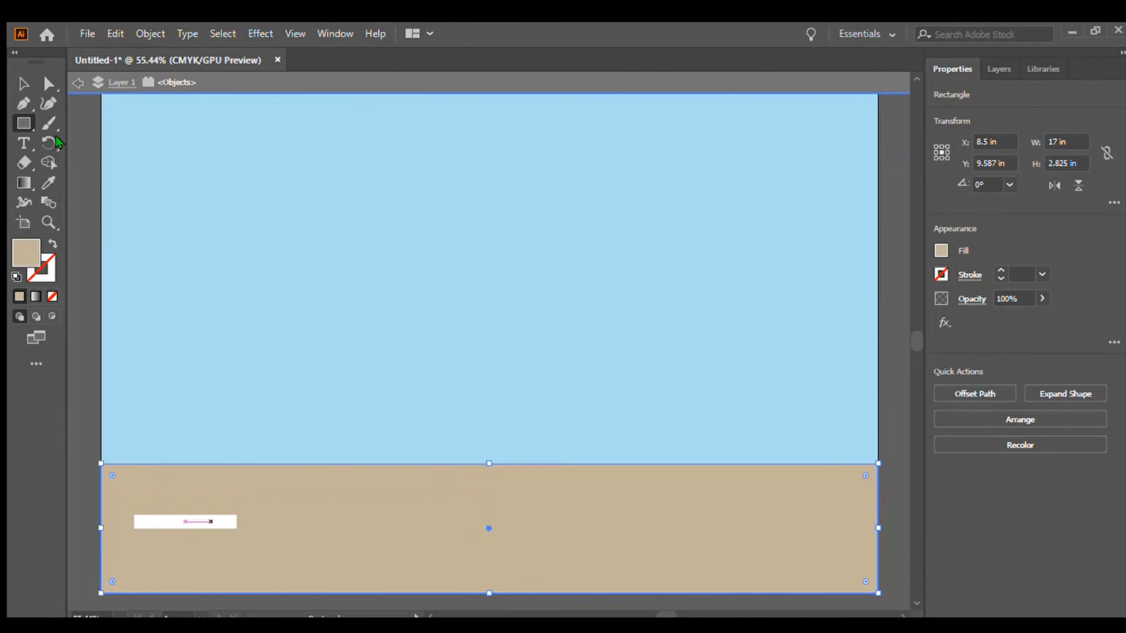
{"action": "left_click_drag", "start_coordinate": [211, 521], "coordinate": [454, 556]}
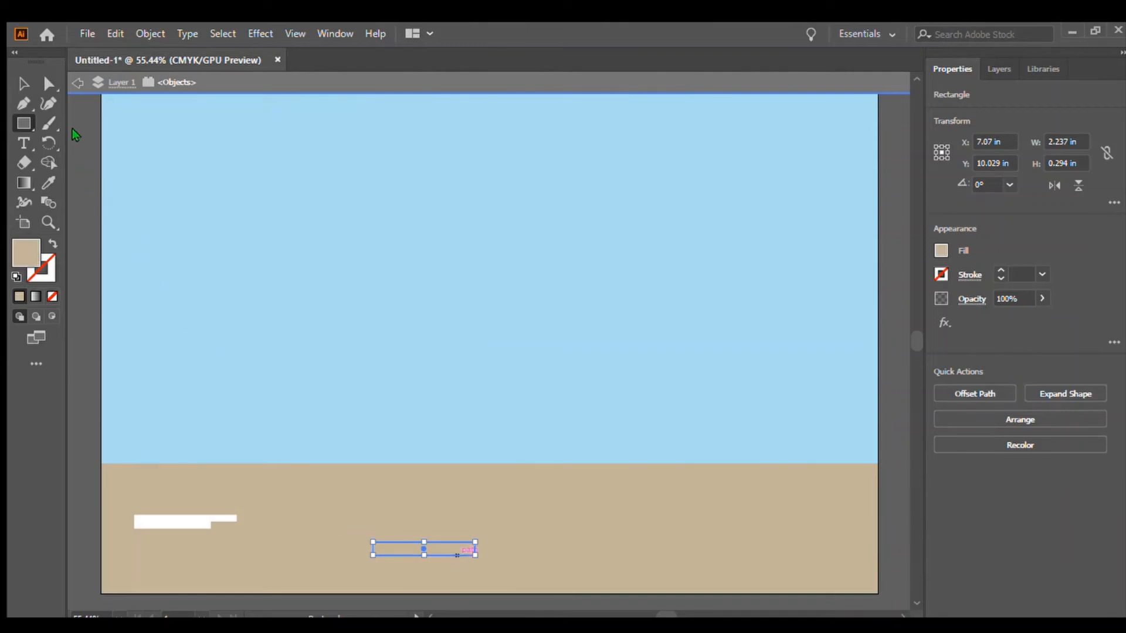
{"action": "key", "text": "ctrl+d"}
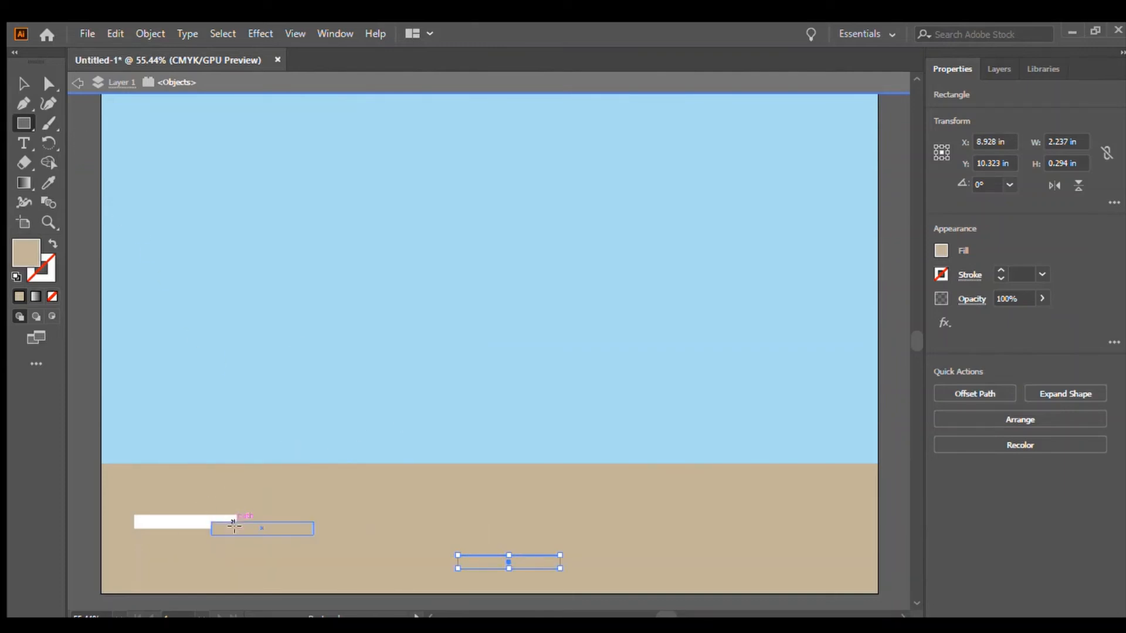
{"action": "left_click", "coordinate": [26, 73]}
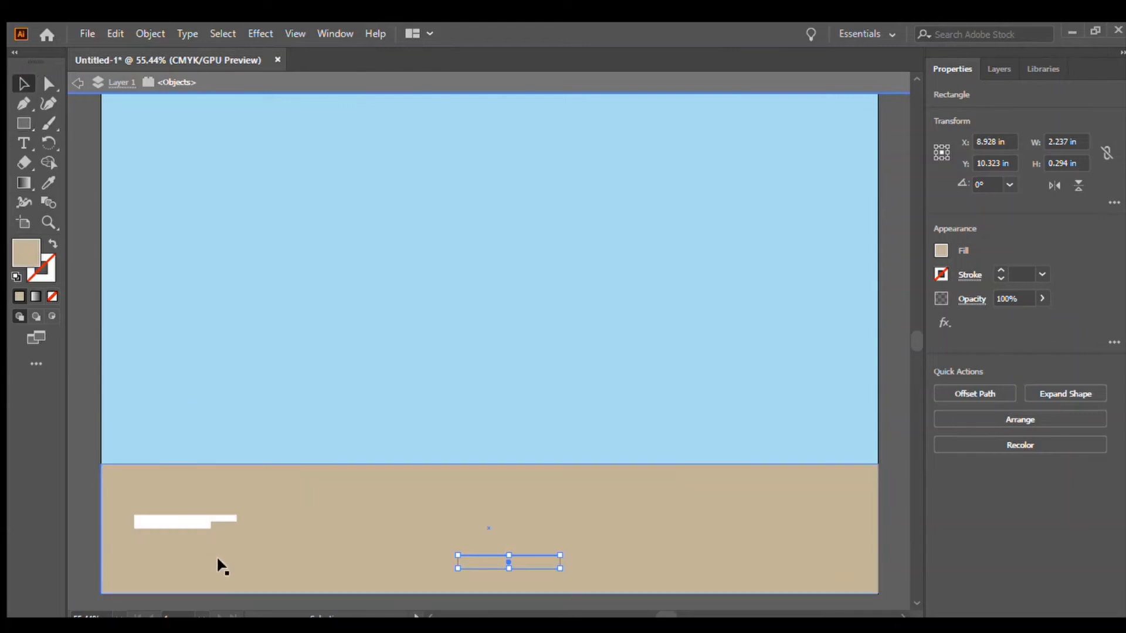
{"action": "left_click_drag", "start_coordinate": [472, 561], "coordinate": [225, 528]}
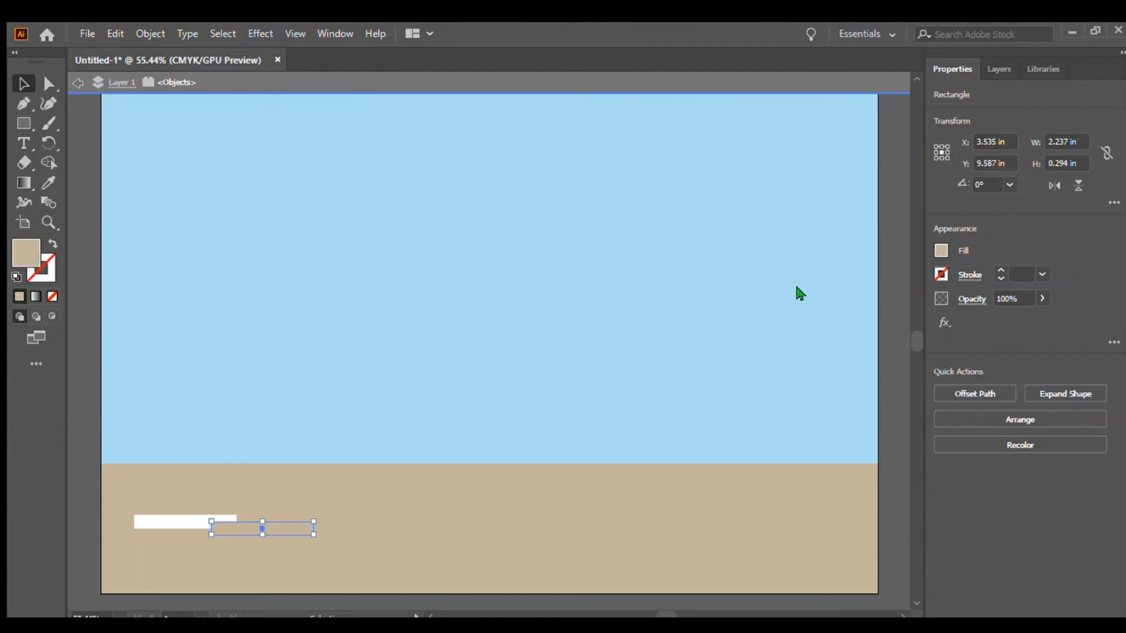
{"action": "left_click", "coordinate": [778, 307]}
{"action": "left_click", "coordinate": [783, 308]}
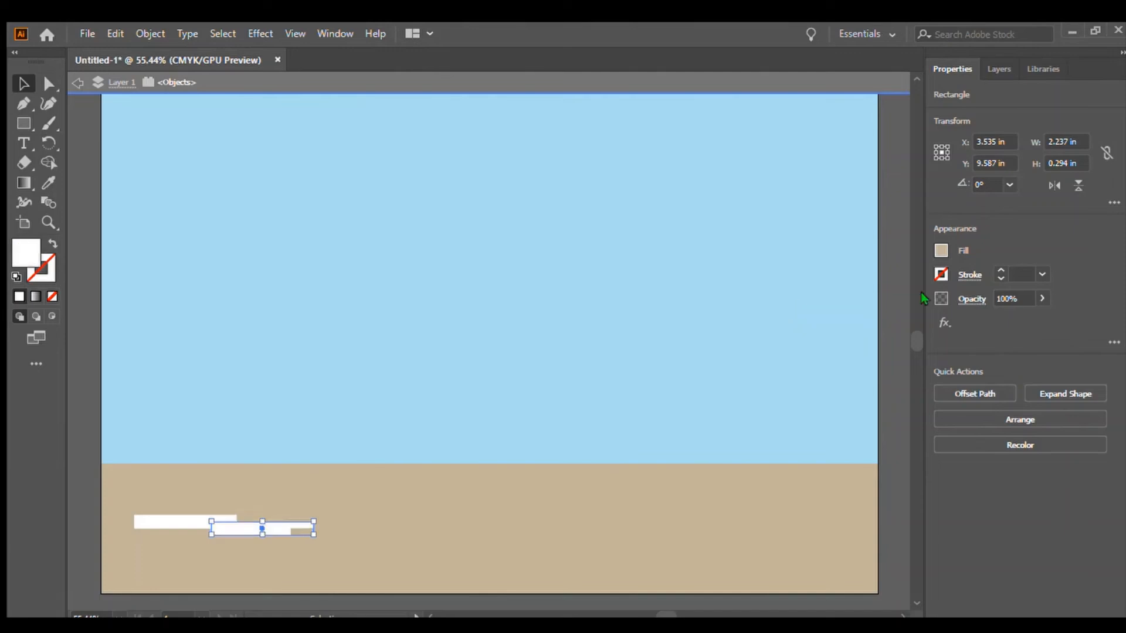
Make two more stepped copies of the bar and fill all the copies white.
{"action": "left_click", "coordinate": [1005, 313]}
{"action": "left_click_drag", "start_coordinate": [228, 524], "coordinate": [331, 530]}
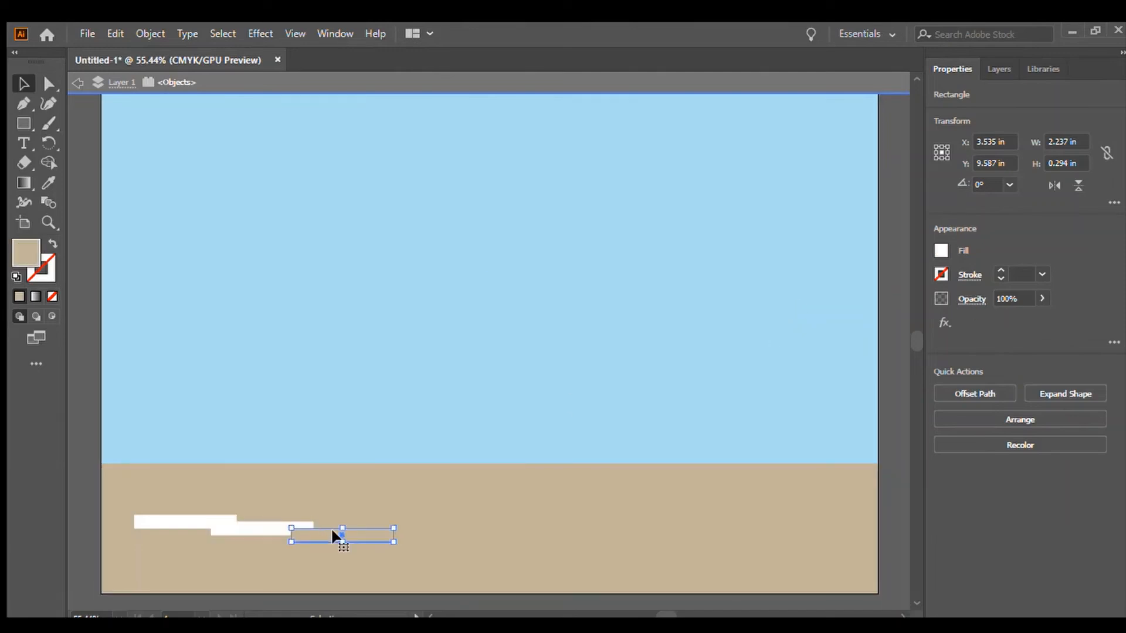
{"action": "left_click", "coordinate": [936, 246]}
{"action": "left_click", "coordinate": [782, 309]}
{"action": "left_click", "coordinate": [960, 317]}
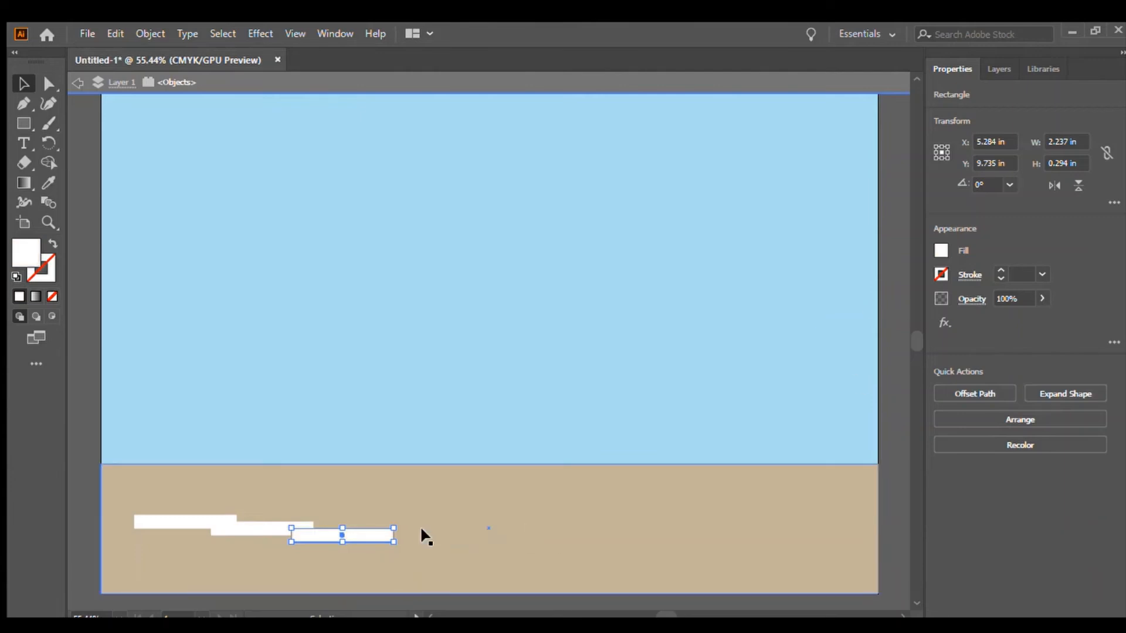
{"action": "left_click_drag", "start_coordinate": [327, 534], "coordinate": [408, 548]}
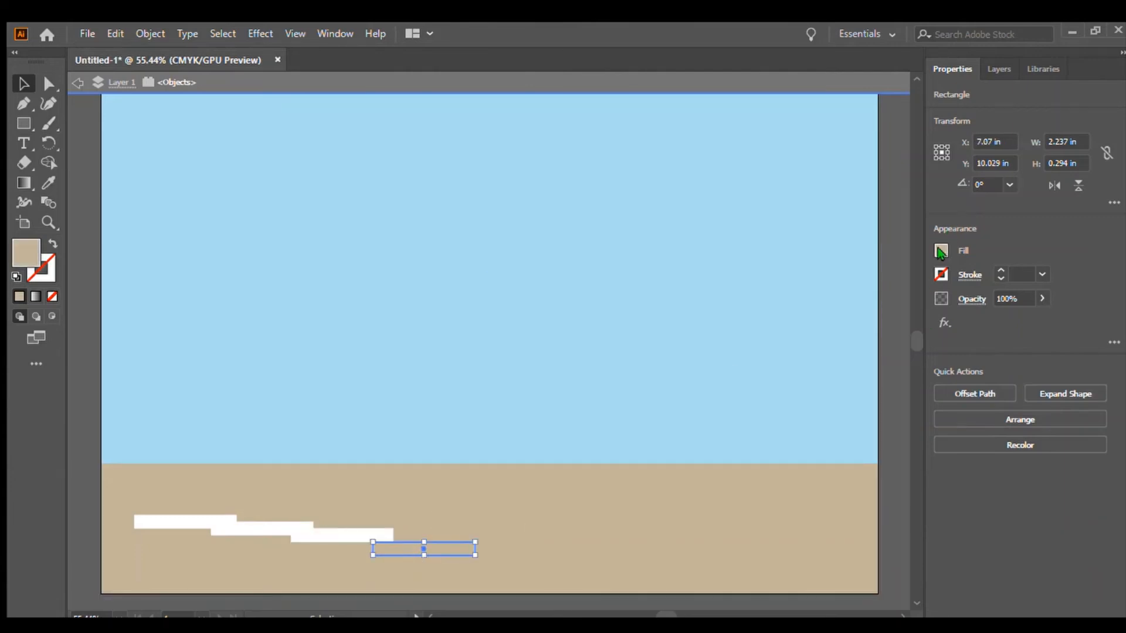
{"action": "left_click", "coordinate": [782, 309]}
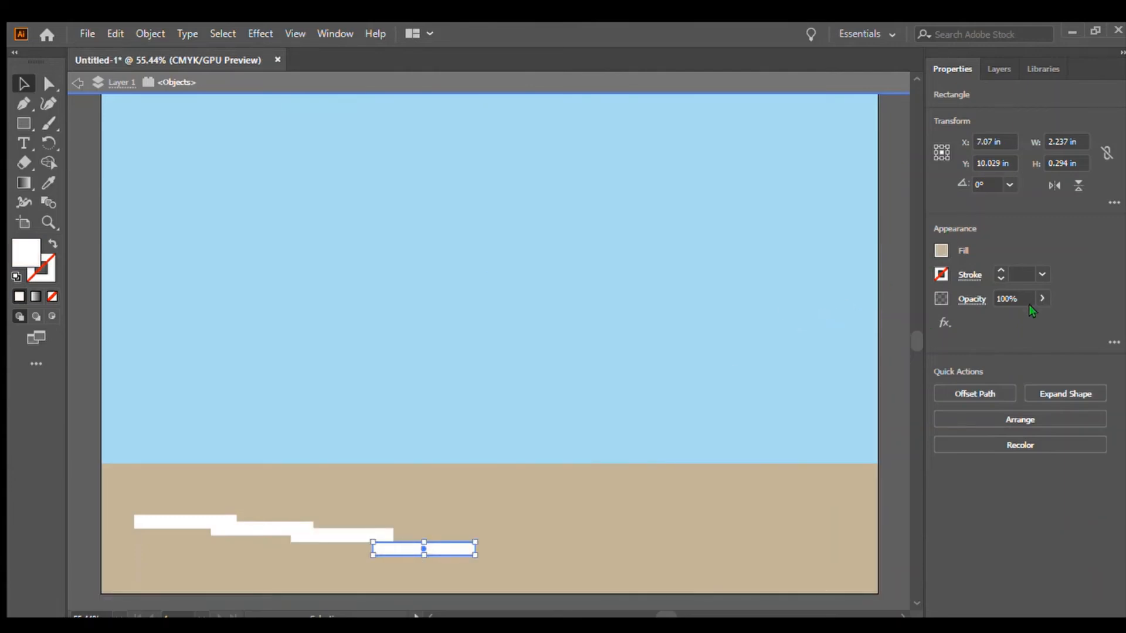
{"action": "left_click", "coordinate": [1028, 304]}
{"action": "left_click", "coordinate": [535, 563]}
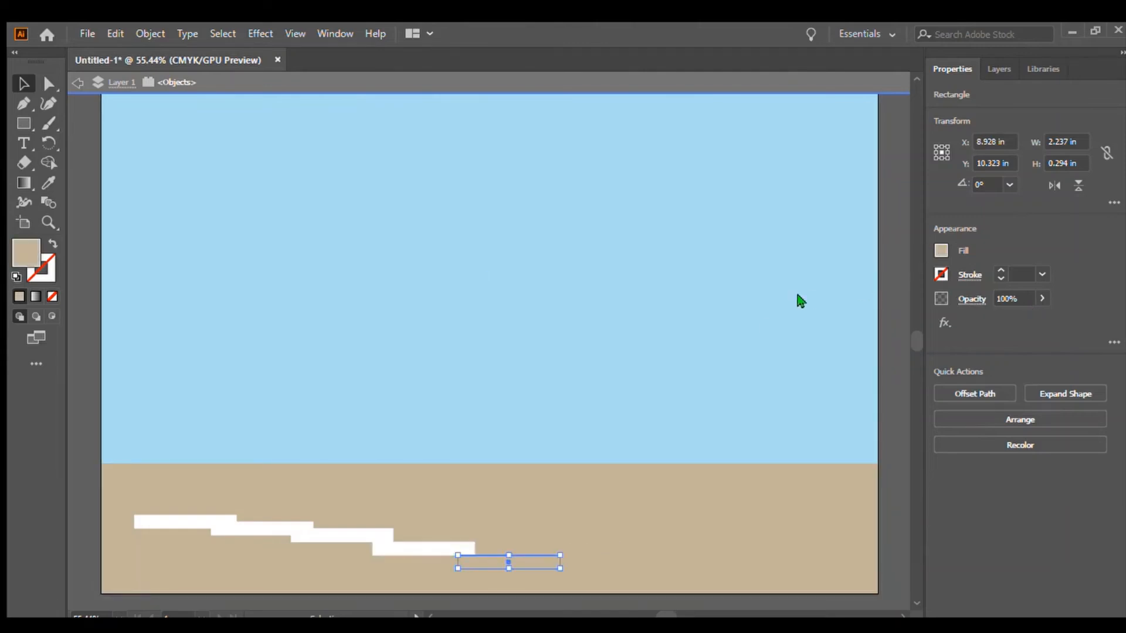
{"action": "left_click", "coordinate": [783, 311]}
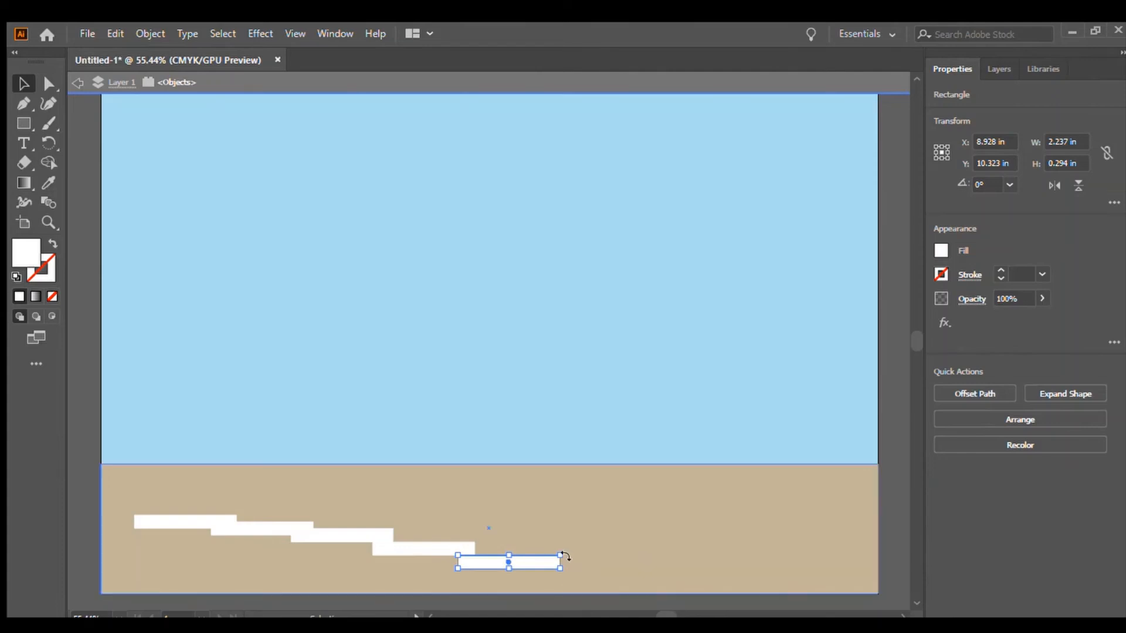
Arrange the five white bars into an evenly spaced dashed line across the tan ground.
{"action": "left_click_drag", "start_coordinate": [193, 521], "coordinate": [174, 521]}
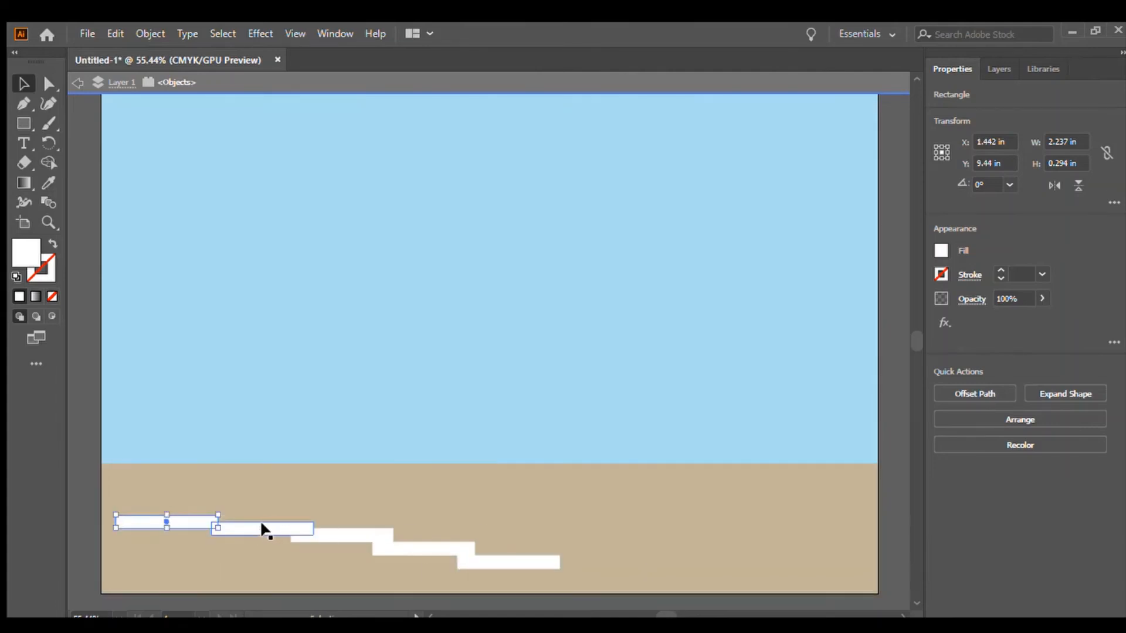
{"action": "left_click_drag", "start_coordinate": [529, 564], "coordinate": [840, 525]}
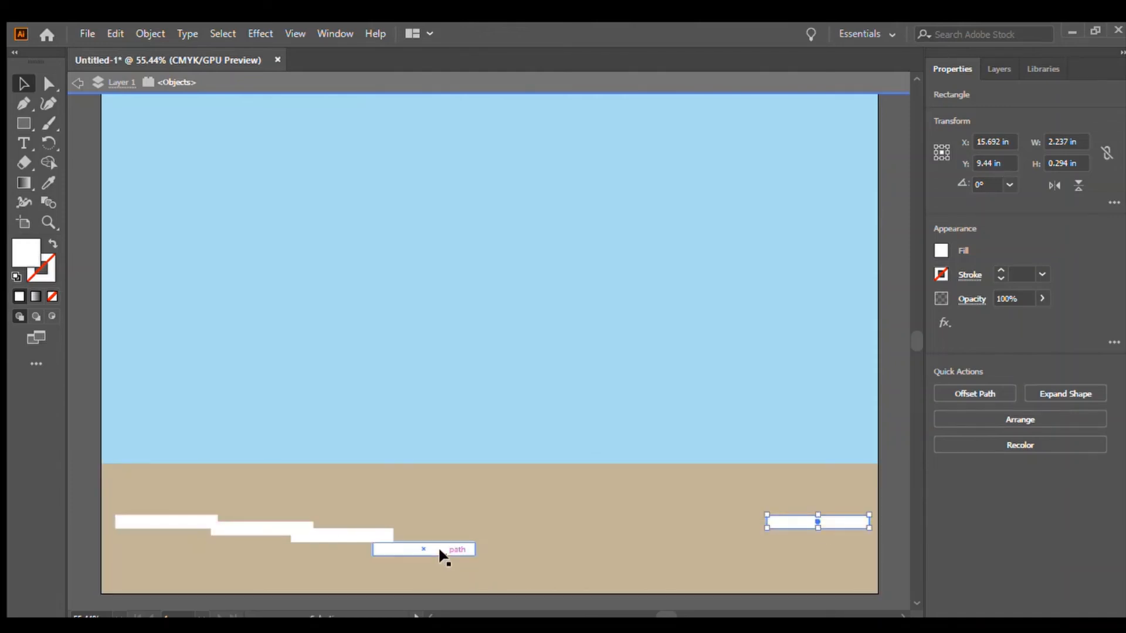
{"action": "left_click_drag", "start_coordinate": [440, 552], "coordinate": [632, 521]}
{"action": "left_click_drag", "start_coordinate": [357, 535], "coordinate": [461, 524]}
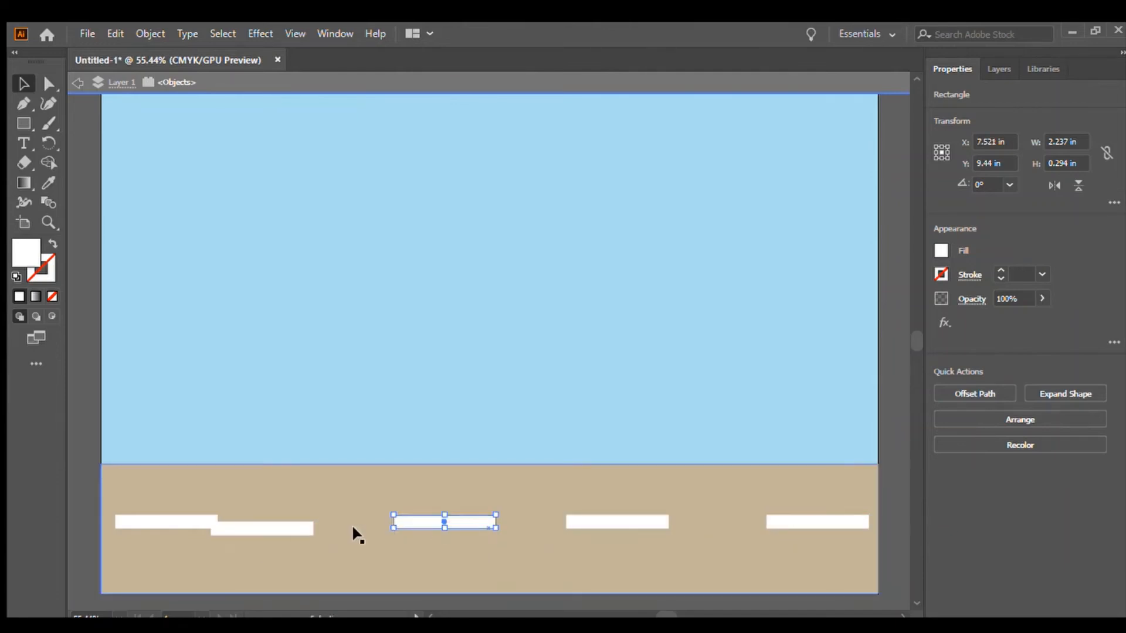
{"action": "left_click_drag", "start_coordinate": [278, 522], "coordinate": [312, 515]}
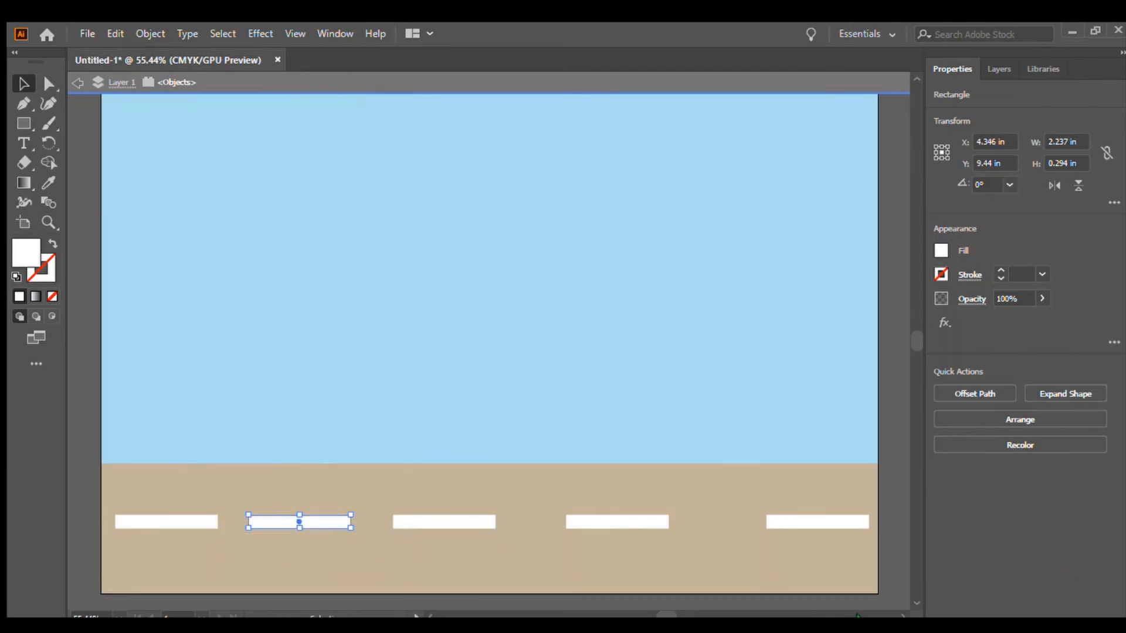
Draw a wide rectangle about 17 × 3.9 in across the lower sky and fill it green.
{"action": "left_click", "coordinate": [891, 550]}
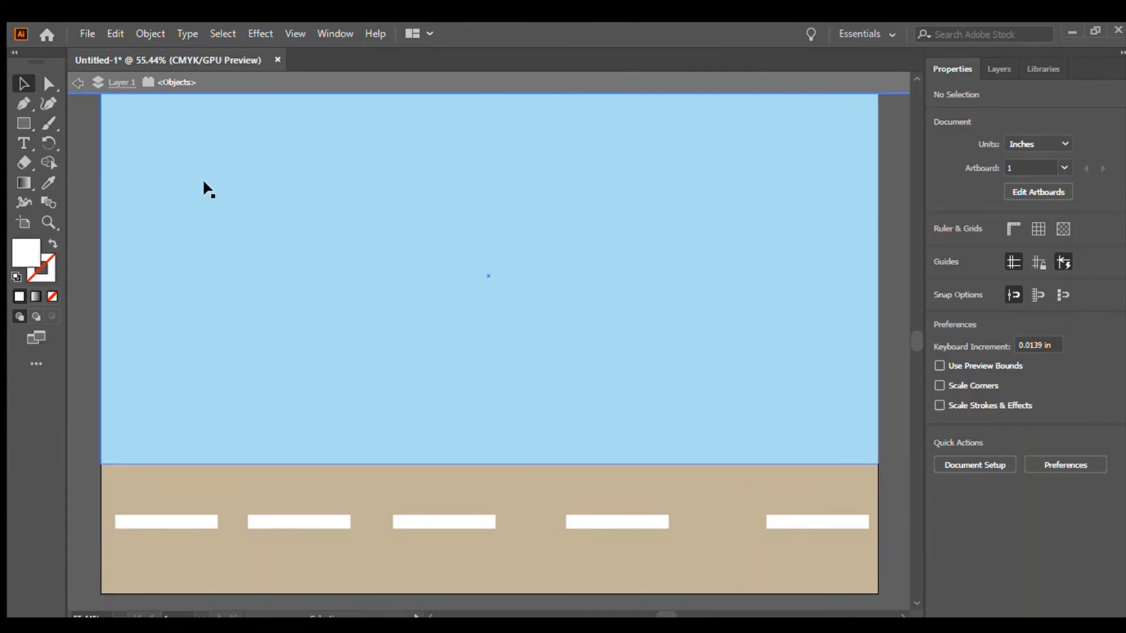
{"action": "left_click", "coordinate": [25, 122]}
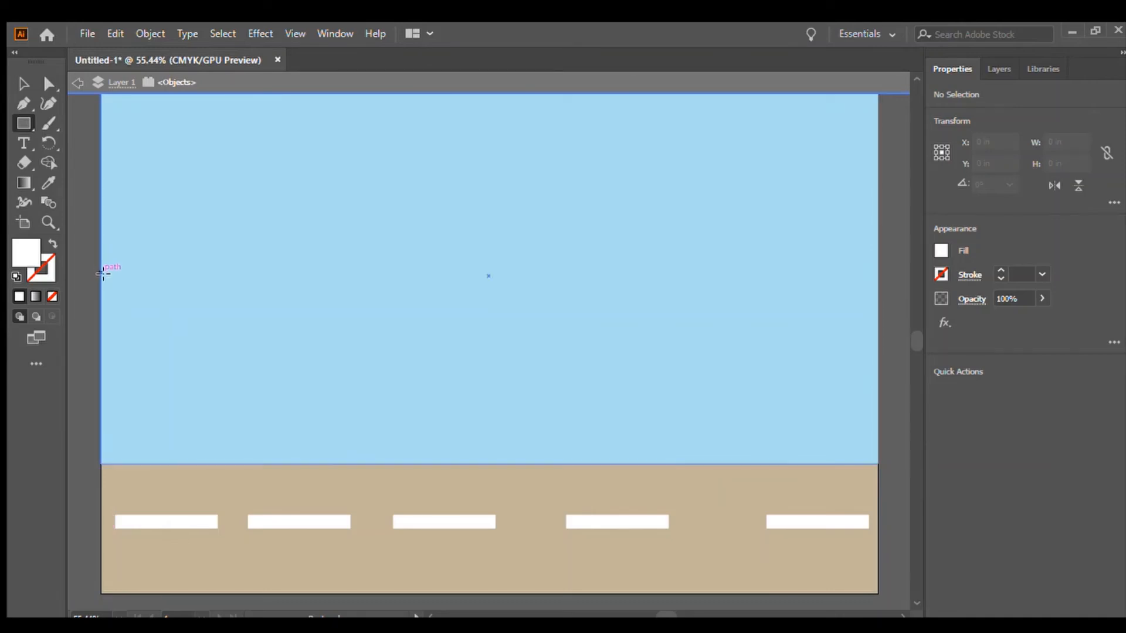
{"action": "mouse_move", "coordinate": [103, 286]}
{"action": "left_mouse_down"}
{"action": "mouse_move", "coordinate": [630, 354]}
{"action": "mouse_move", "coordinate": [877, 463]}
{"action": "left_mouse_up"}
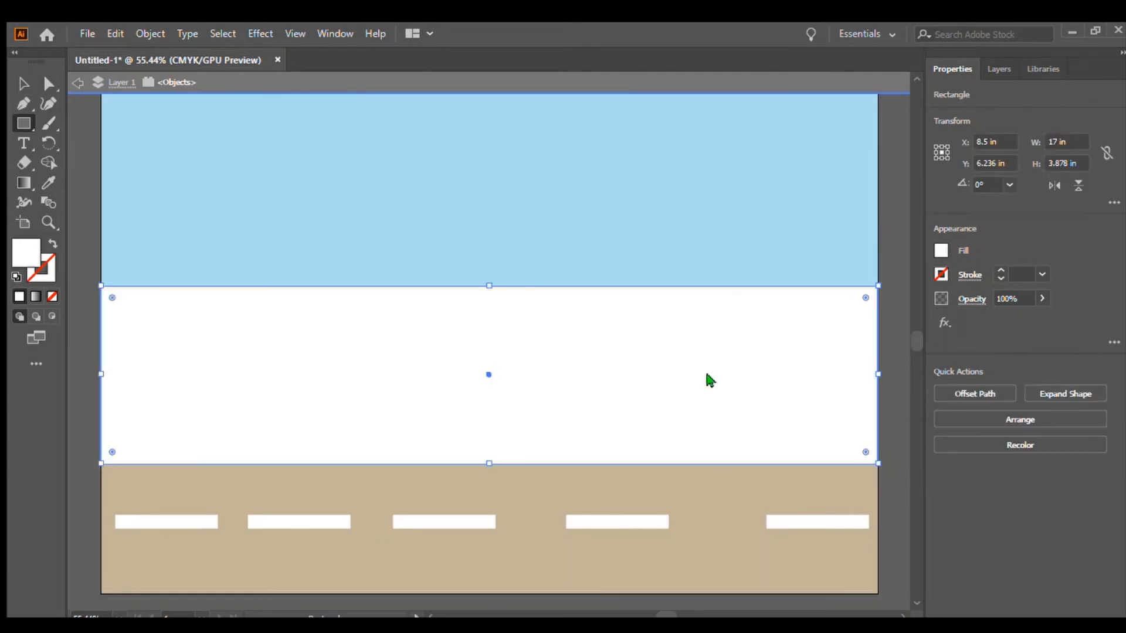
{"action": "left_click", "coordinate": [798, 320]}
{"action": "left_click", "coordinate": [793, 321]}
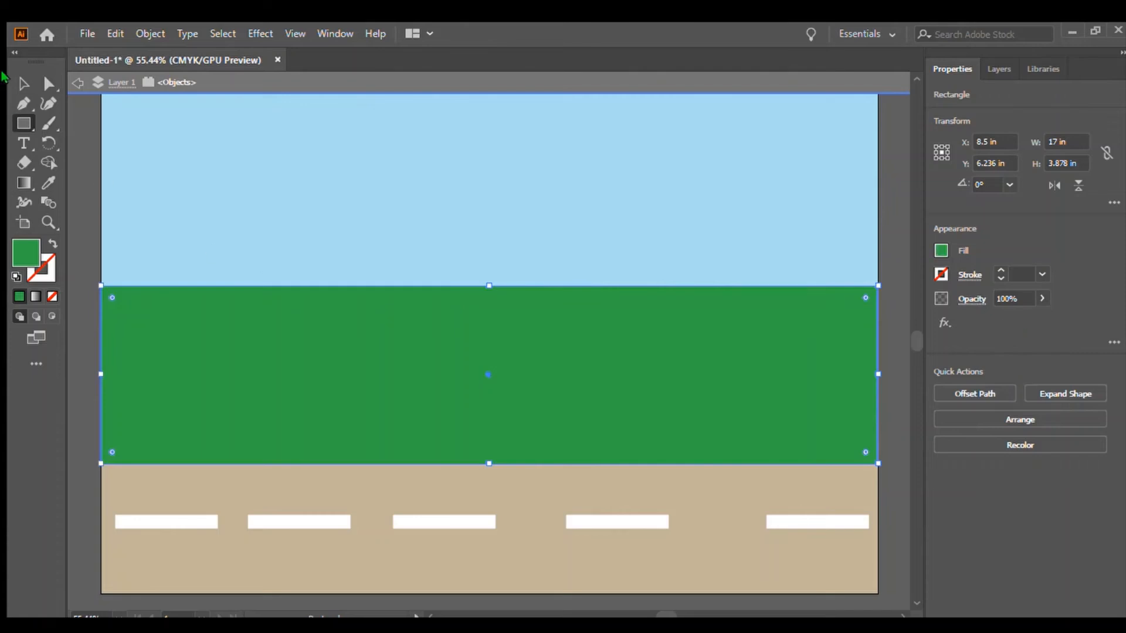
{"action": "left_click", "coordinate": [21, 85]}
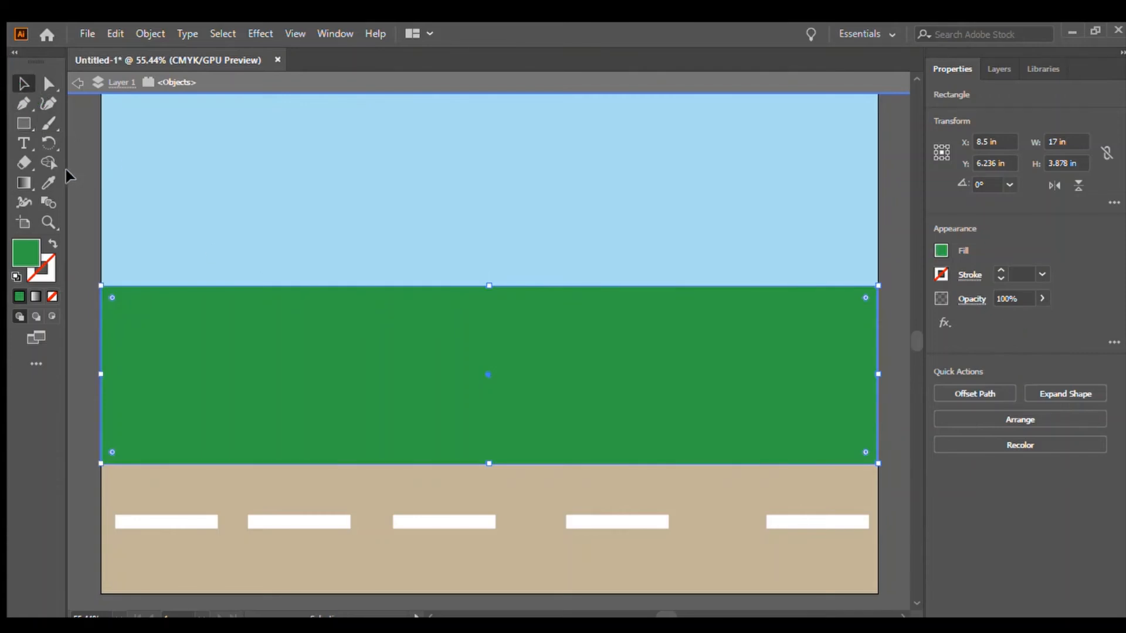
{"action": "left_click", "coordinate": [68, 169]}
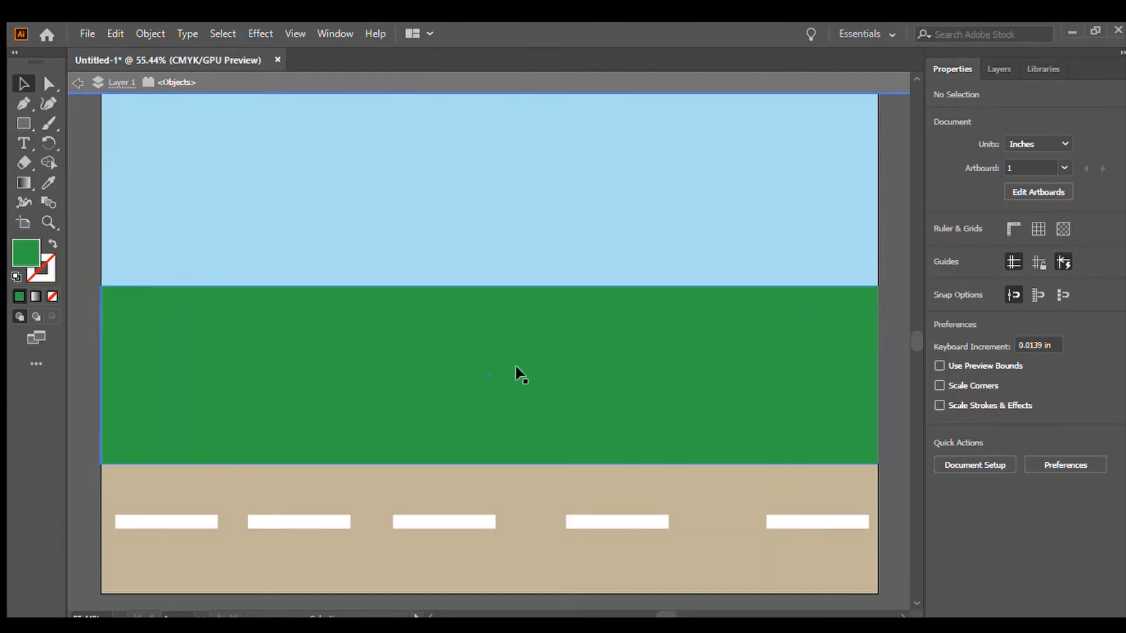
Move the green rectangle down over the ground and thicken its stroke to 10 pt.
{"action": "left_click_drag", "start_coordinate": [569, 357], "coordinate": [566, 521]}
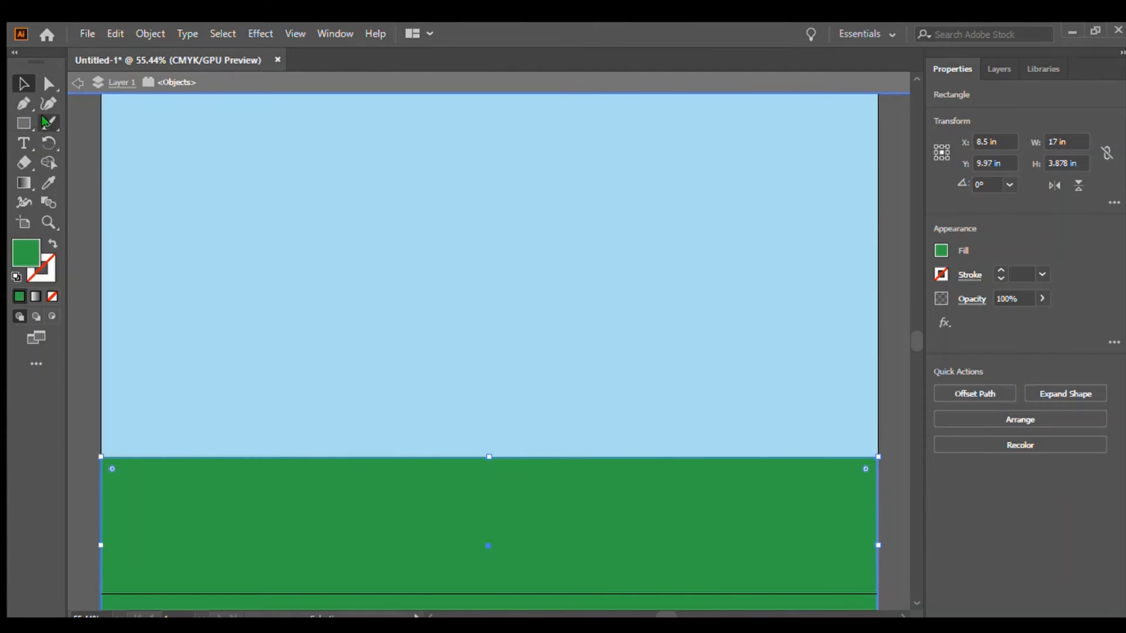
{"action": "left_click", "coordinate": [45, 122]}
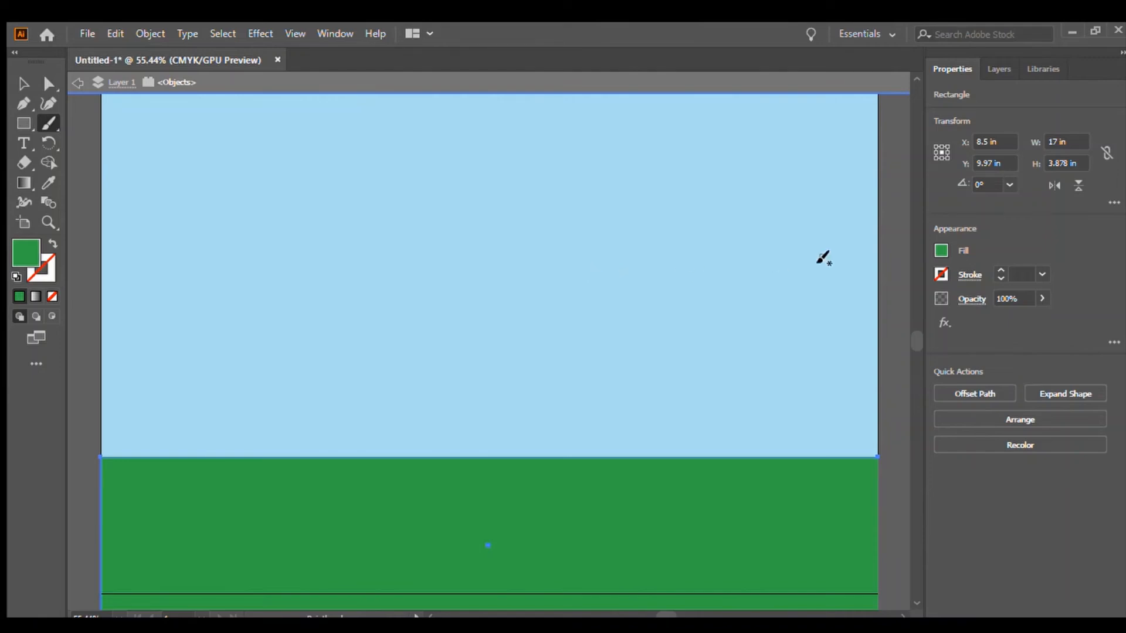
{"action": "left_click", "coordinate": [997, 270]}
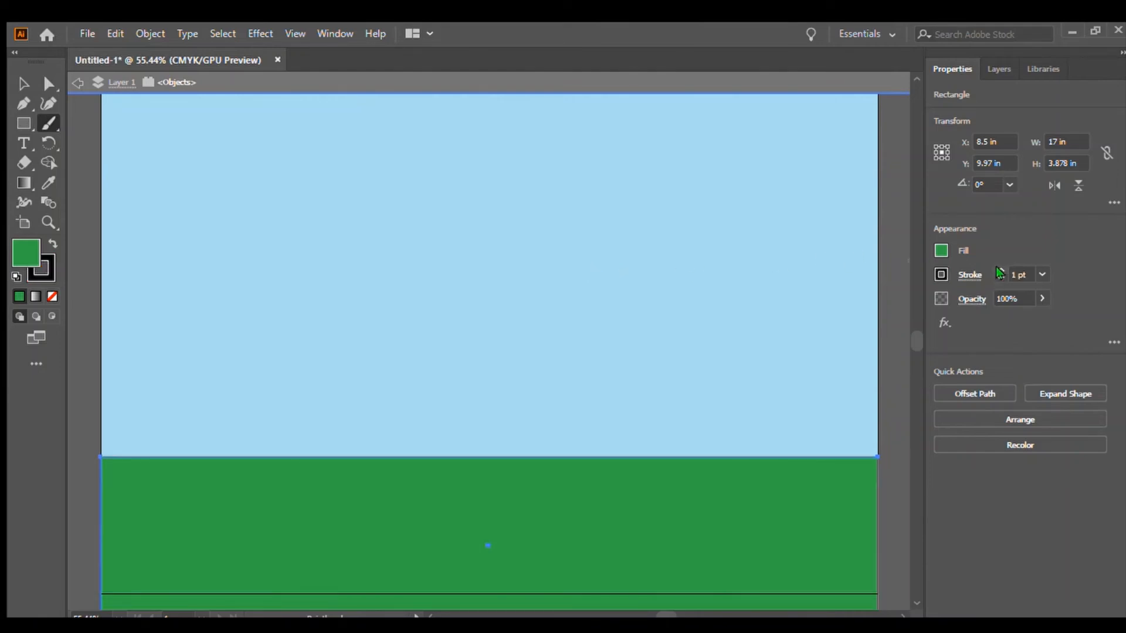
{"action": "left_click", "coordinate": [1000, 271]}
{"action": "left_click", "coordinate": [1000, 271]}
{"action": "left_click", "coordinate": [1000, 271]}
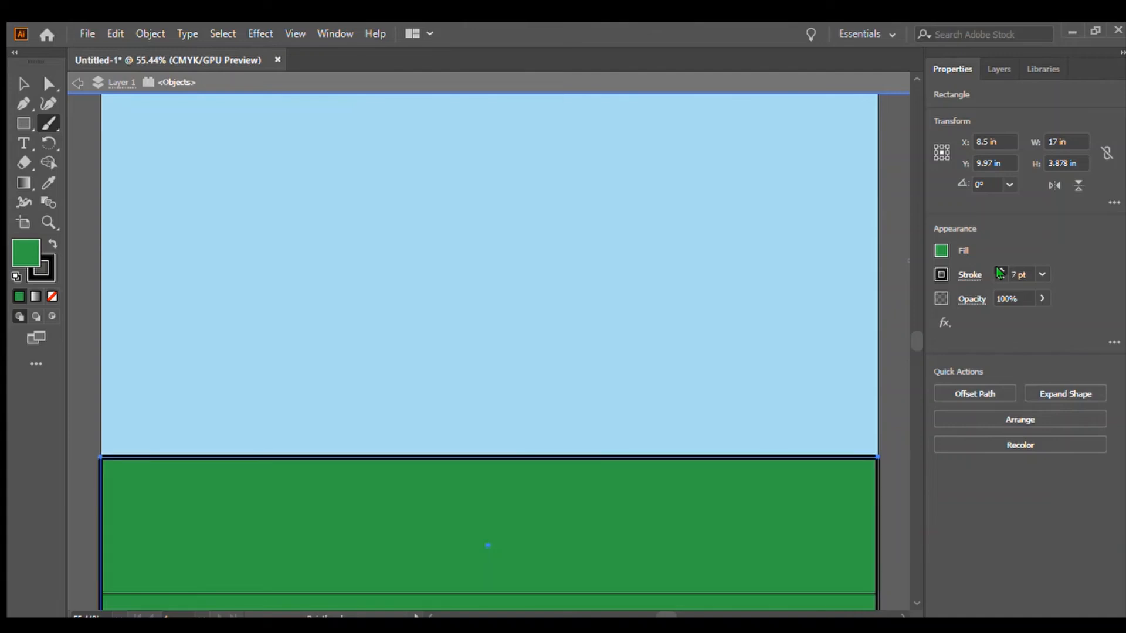
{"action": "left_click", "coordinate": [1000, 271]}
{"action": "left_click", "coordinate": [999, 271]}
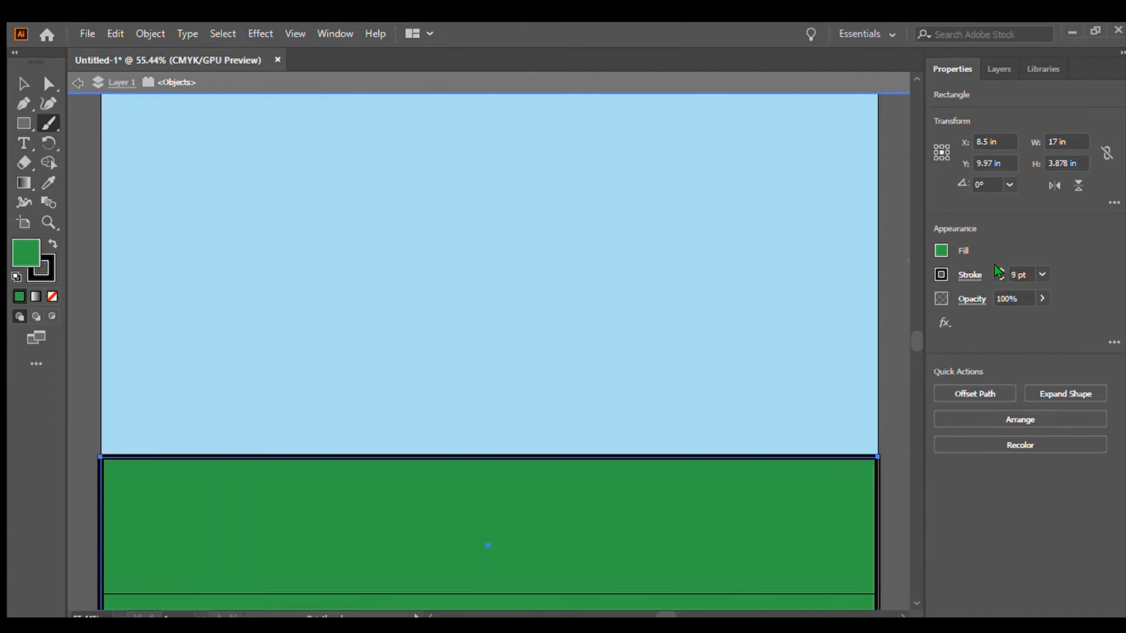
{"action": "left_click", "coordinate": [999, 271]}
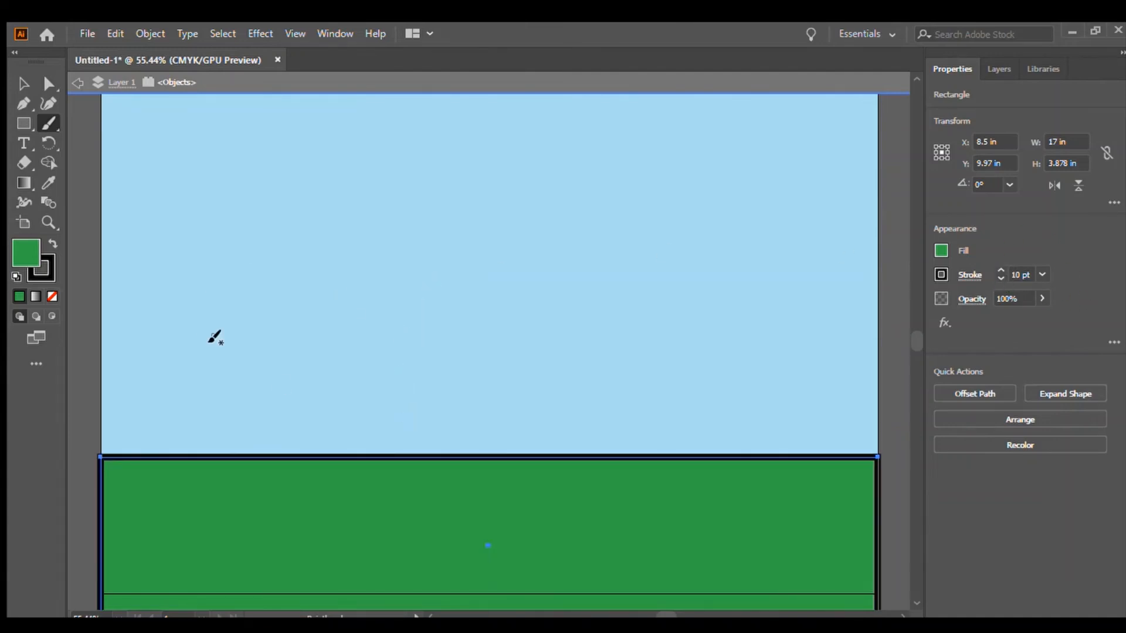
Undo the last six stroke-weight changes.
{"action": "key", "text": "ctrl+z"}
{"action": "key", "text": "ctrl+z"}
{"action": "key", "text": "ctrl+z"}
{"action": "key", "text": "ctrl+z"}
{"action": "key", "text": "ctrl+z"}
{"action": "key", "text": "ctrl+z"}
{"action": "key", "text": "ctrl+z"}
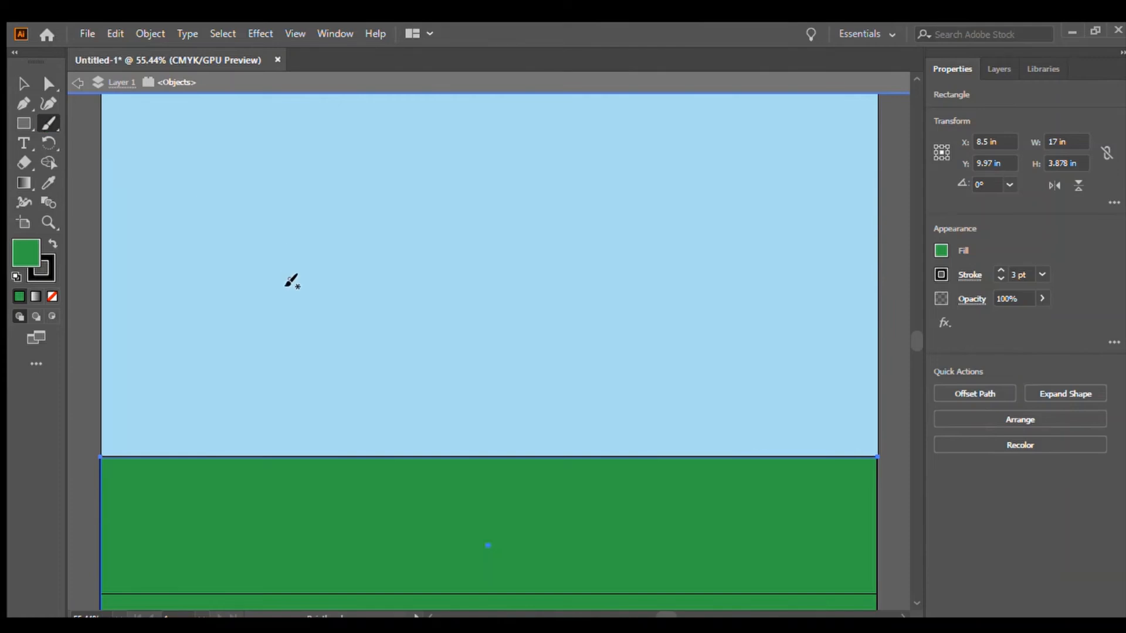
Paint a curved arc in the sky with the Paintbrush and raise the stroke weight to 20 pt.
{"action": "left_click_drag", "start_coordinate": [230, 274], "coordinate": [345, 360]}
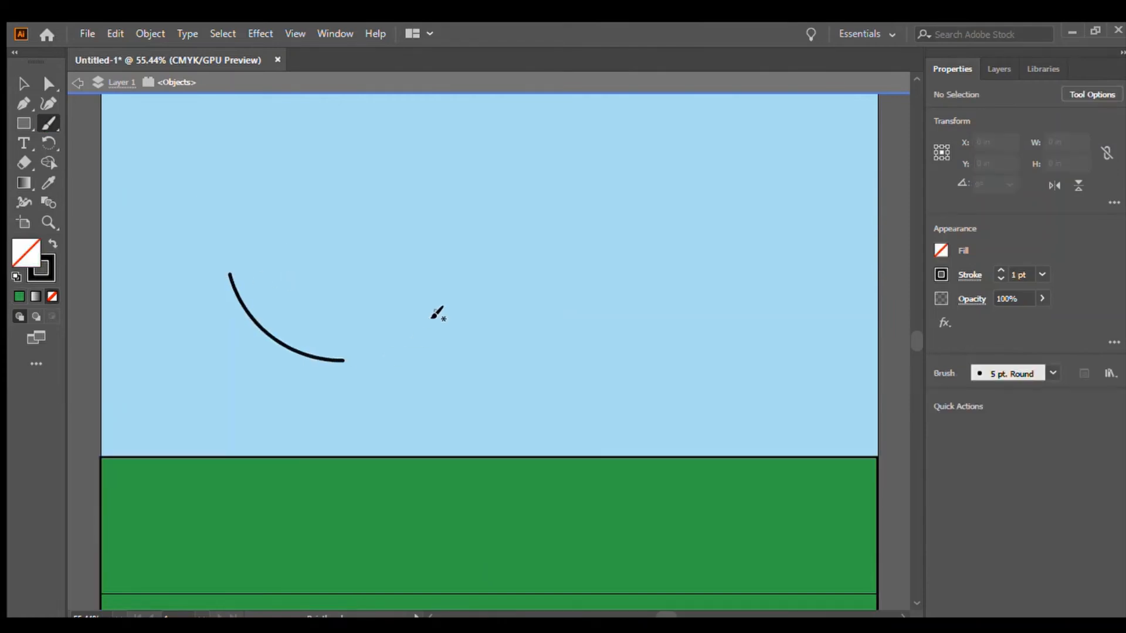
{"action": "left_click", "coordinate": [1000, 271]}
{"action": "left_click", "coordinate": [1000, 271]}
{"action": "left_click", "coordinate": [1000, 270]}
{"action": "left_click", "coordinate": [1000, 271]}
{"action": "left_click", "coordinate": [1000, 271]}
{"action": "left_click", "coordinate": [1000, 271]}
{"action": "left_click", "coordinate": [1000, 271]}
{"action": "double_click", "coordinate": [1000, 271]}
{"action": "left_click", "coordinate": [1000, 271]}
{"action": "left_click", "coordinate": [1000, 271]}
{"action": "left_click", "coordinate": [1000, 271]}
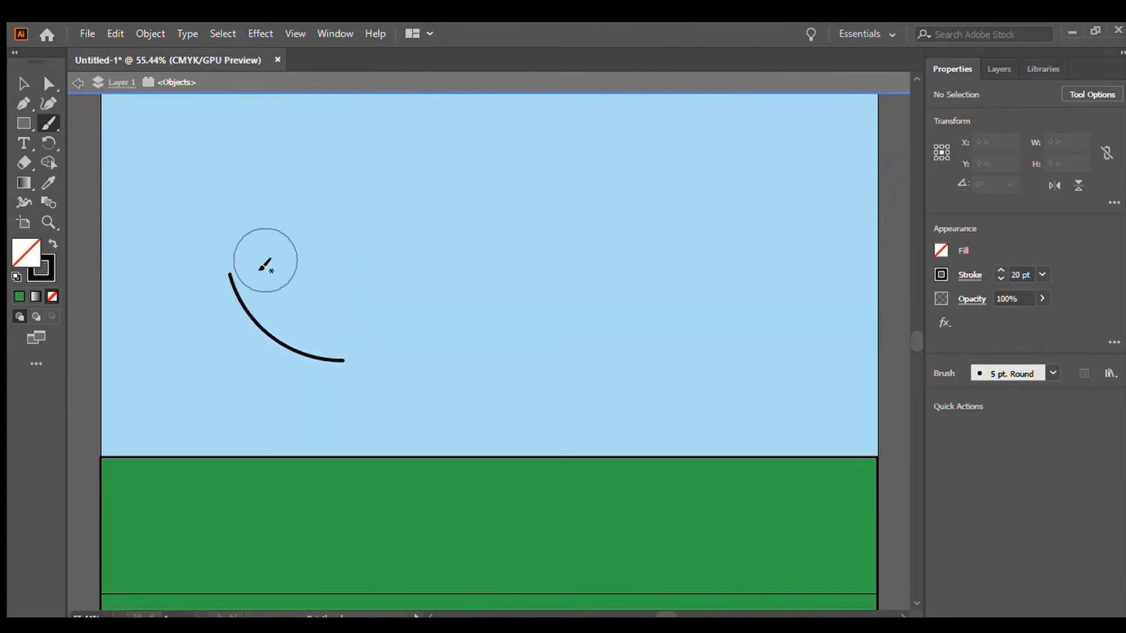
Try to erase the arc with the Eraser tool.
{"action": "left_click", "coordinate": [23, 162]}
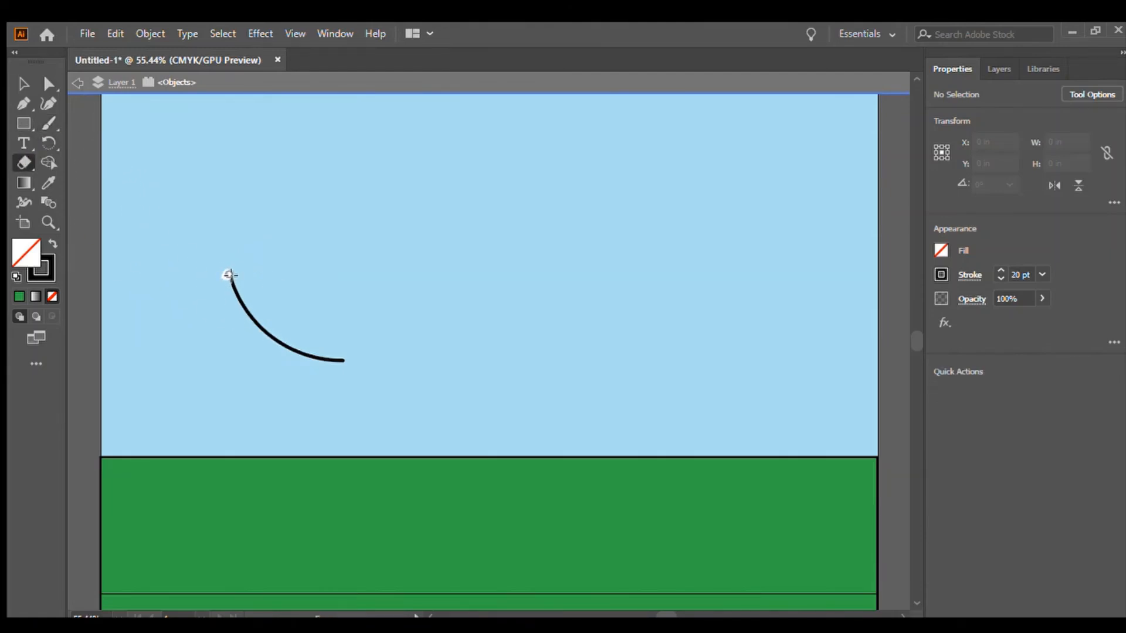
{"action": "mouse_move", "coordinate": [235, 288]}
{"action": "left_mouse_down"}
{"action": "mouse_move", "coordinate": [288, 364]}
{"action": "mouse_move", "coordinate": [296, 350]}
{"action": "mouse_move", "coordinate": [245, 310]}
{"action": "mouse_move", "coordinate": [347, 366]}
{"action": "mouse_move", "coordinate": [314, 356]}
{"action": "mouse_move", "coordinate": [324, 369]}
{"action": "mouse_move", "coordinate": [249, 311]}
{"action": "mouse_move", "coordinate": [316, 393]}
{"action": "mouse_move", "coordinate": [263, 325]}
{"action": "mouse_move", "coordinate": [356, 383]}
{"action": "left_mouse_up"}
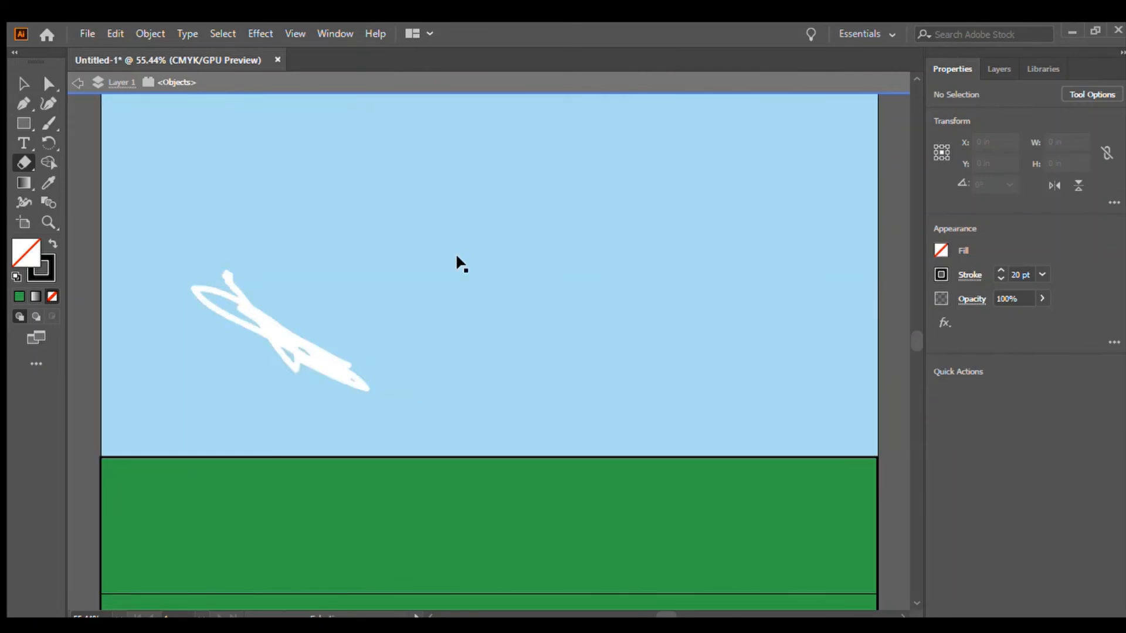
{"action": "left_click", "coordinate": [50, 122]}
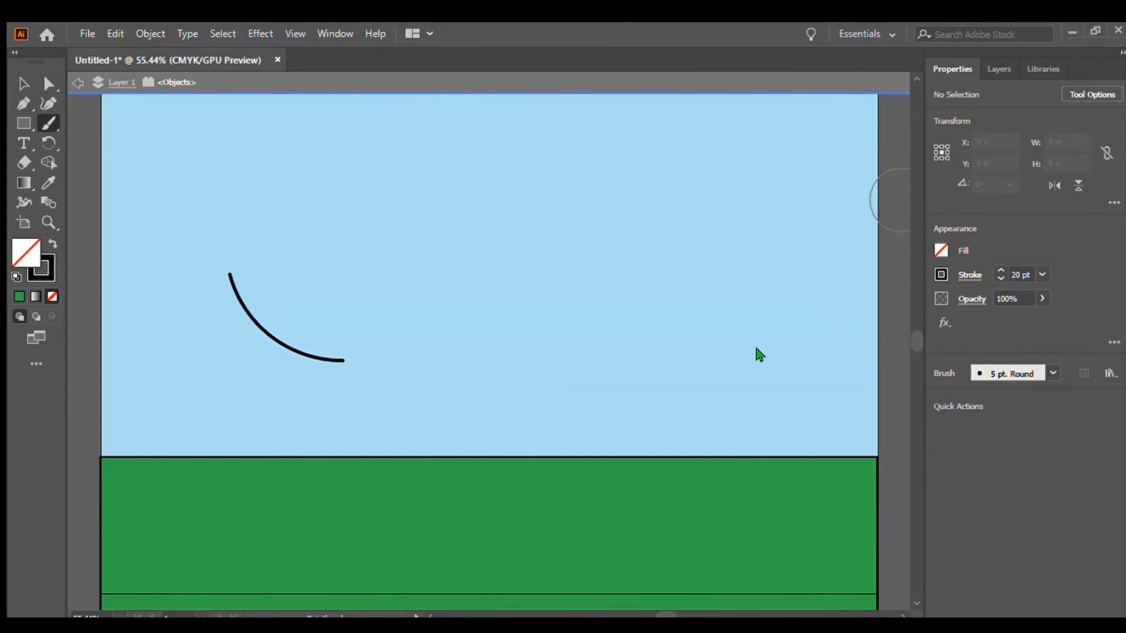
Paint a round blob at the arc's top end, then undo it.
{"action": "left_click", "coordinate": [796, 428]}
{"action": "left_click", "coordinate": [840, 421]}
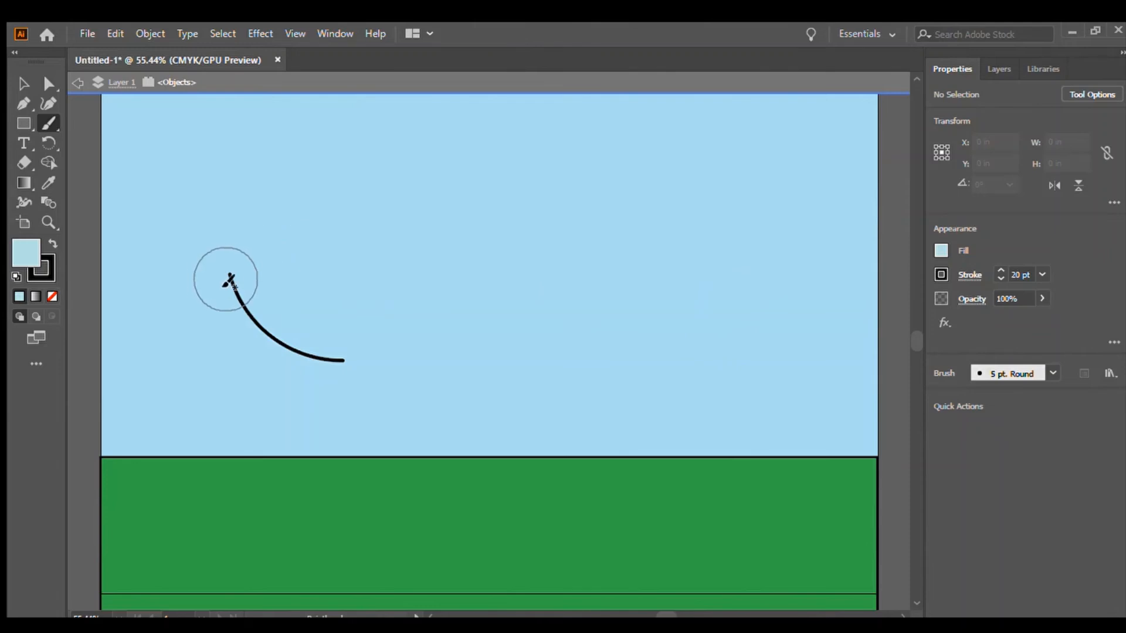
{"action": "mouse_move", "coordinate": [226, 279]}
{"action": "left_mouse_down"}
{"action": "mouse_move", "coordinate": [234, 311]}
{"action": "mouse_move", "coordinate": [238, 286]}
{"action": "left_mouse_up"}
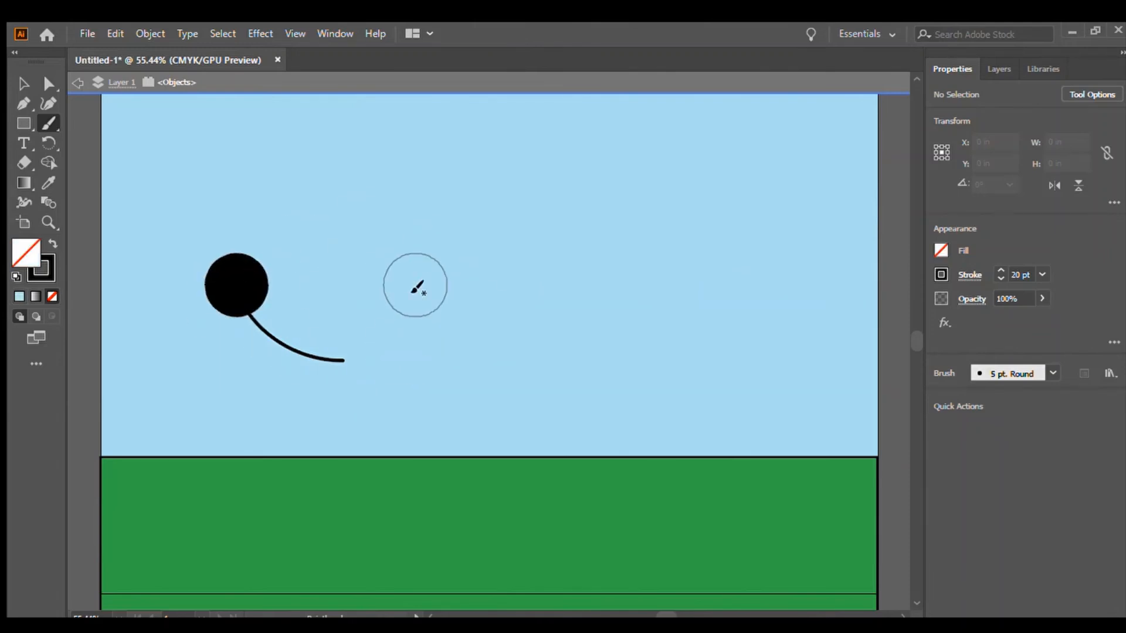
{"action": "key", "text": "ctrl+z"}
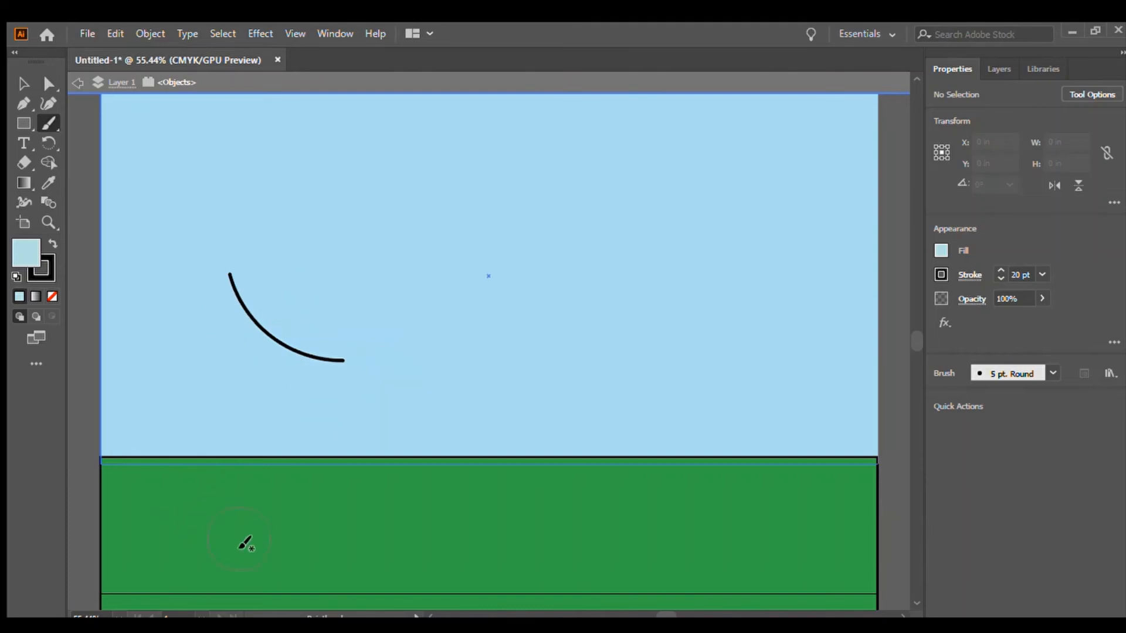
Try sampling the sky colour into the green rectangle's fill.
{"action": "left_click", "coordinate": [23, 84]}
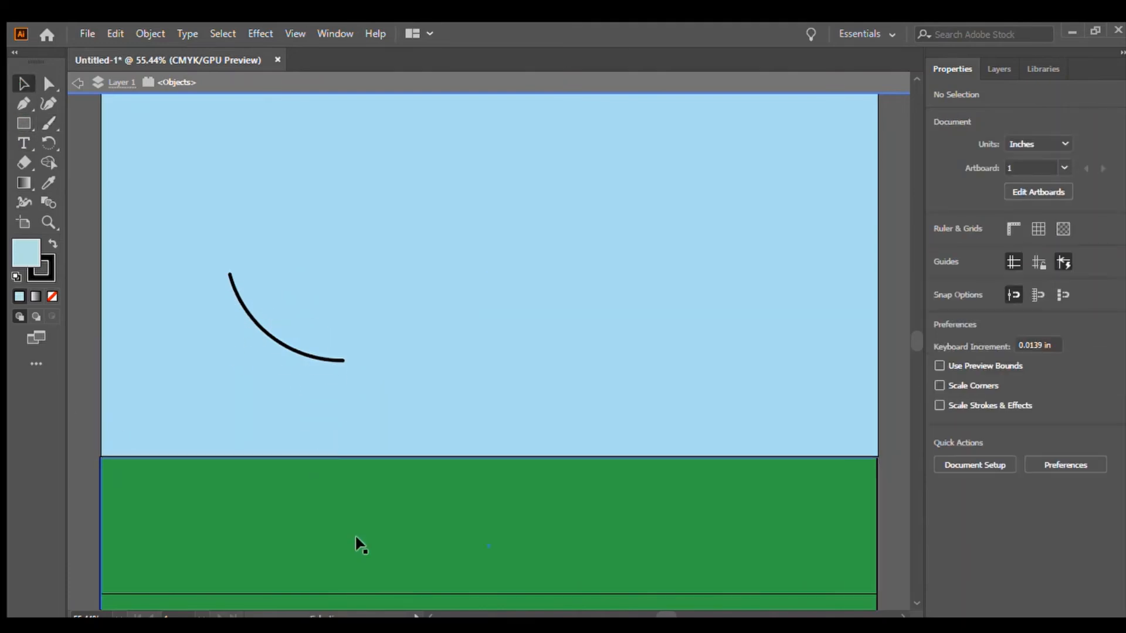
{"action": "left_click", "coordinate": [364, 573]}
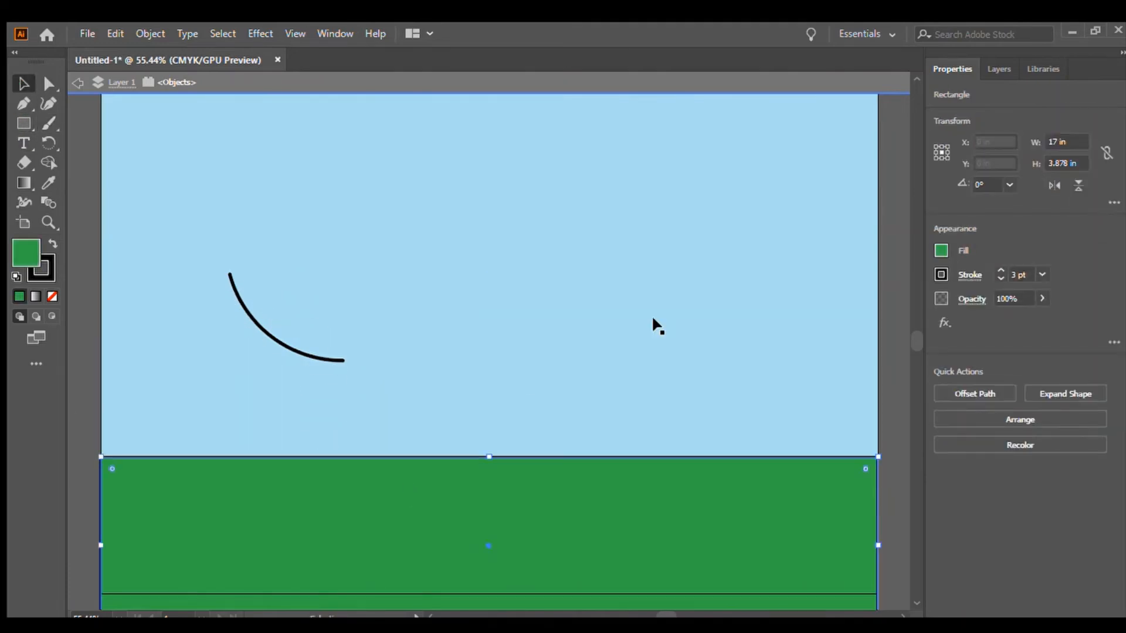
{"action": "left_click", "coordinate": [941, 256]}
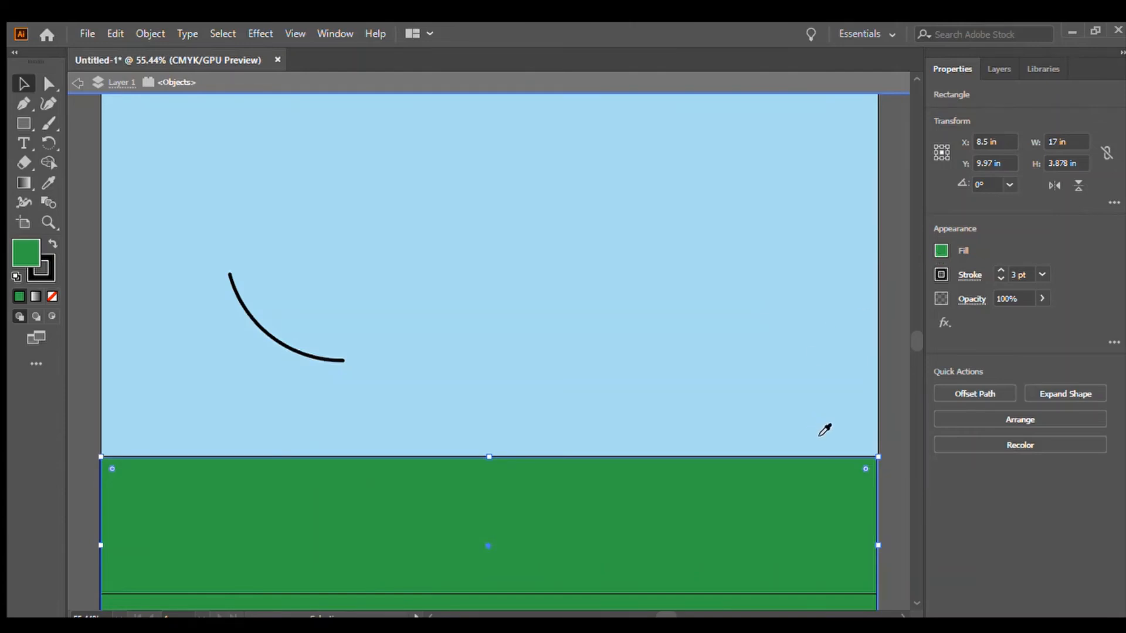
{"action": "left_click", "coordinate": [844, 420]}
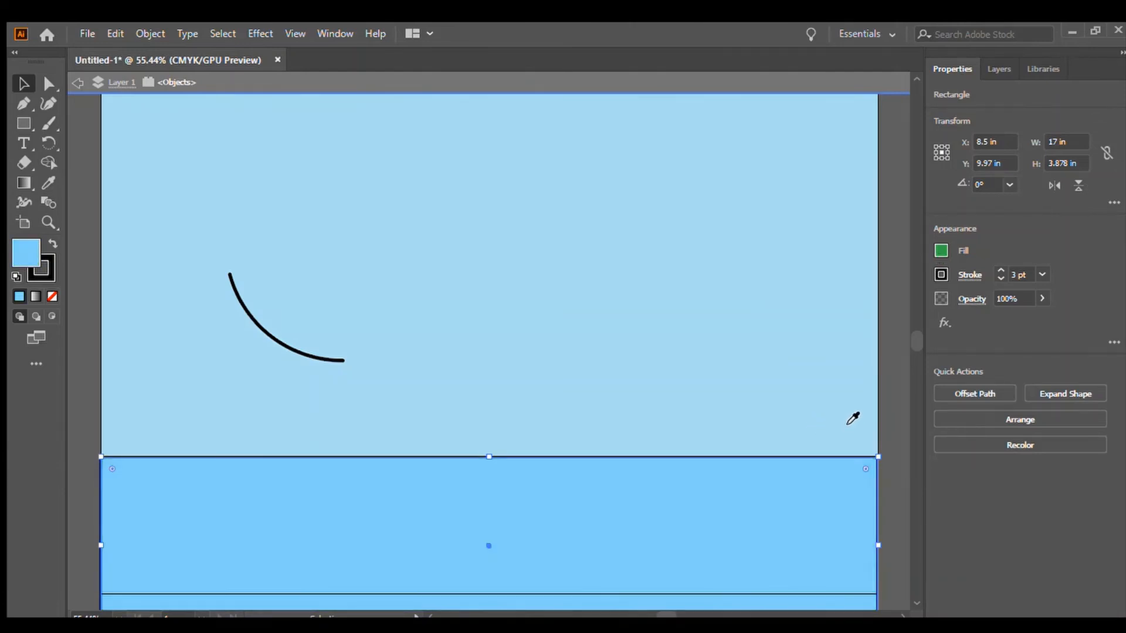
{"action": "left_click_drag", "start_coordinate": [795, 440], "coordinate": [809, 438]}
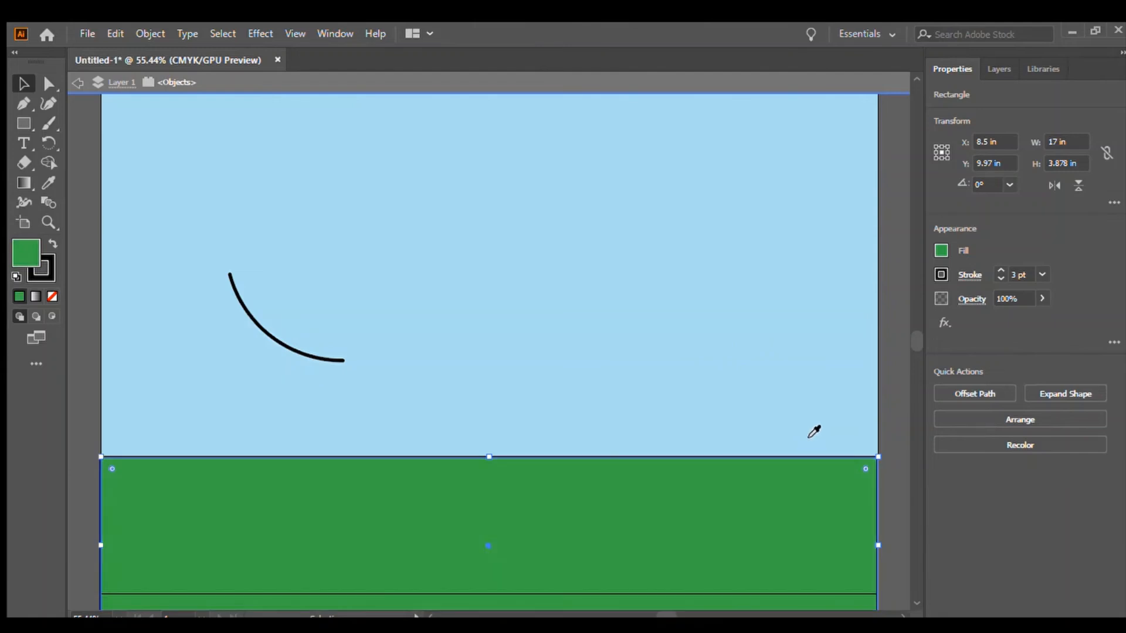
{"action": "left_click", "coordinate": [78, 138]}
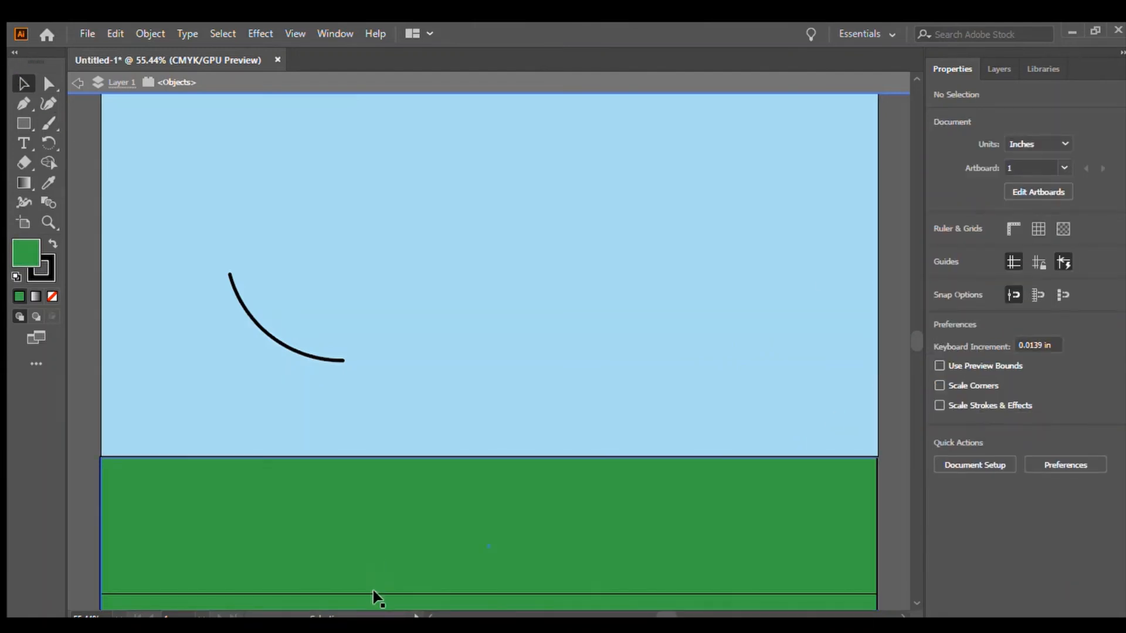
Raise the green rectangle back into the sky and delete the brushed arc.
{"action": "left_click_drag", "start_coordinate": [414, 545], "coordinate": [411, 372]}
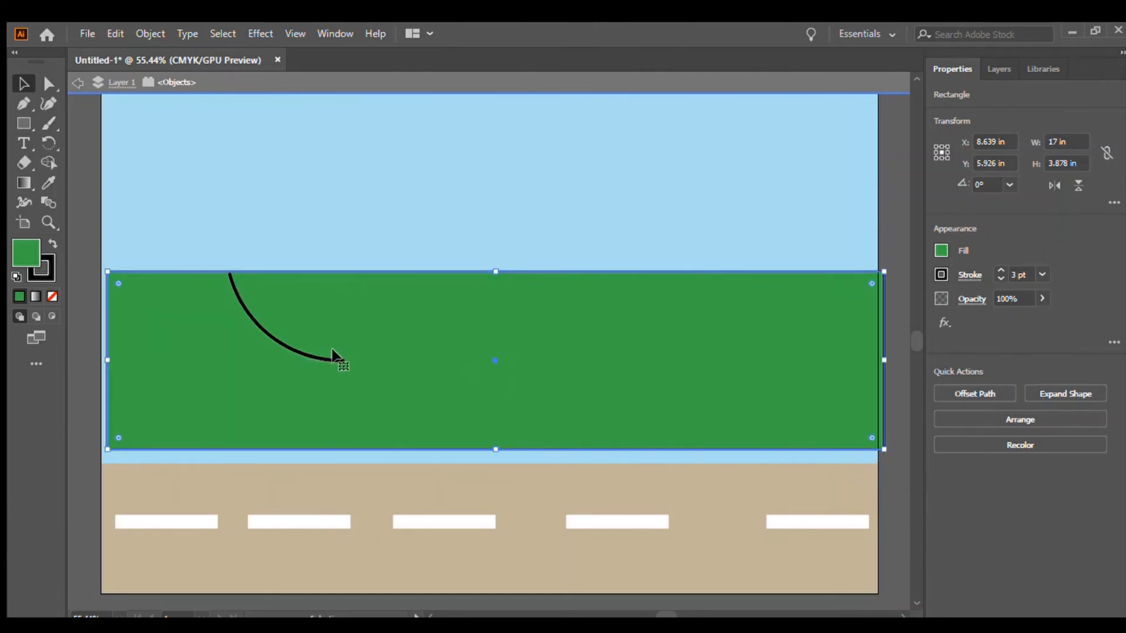
{"action": "left_click", "coordinate": [248, 318]}
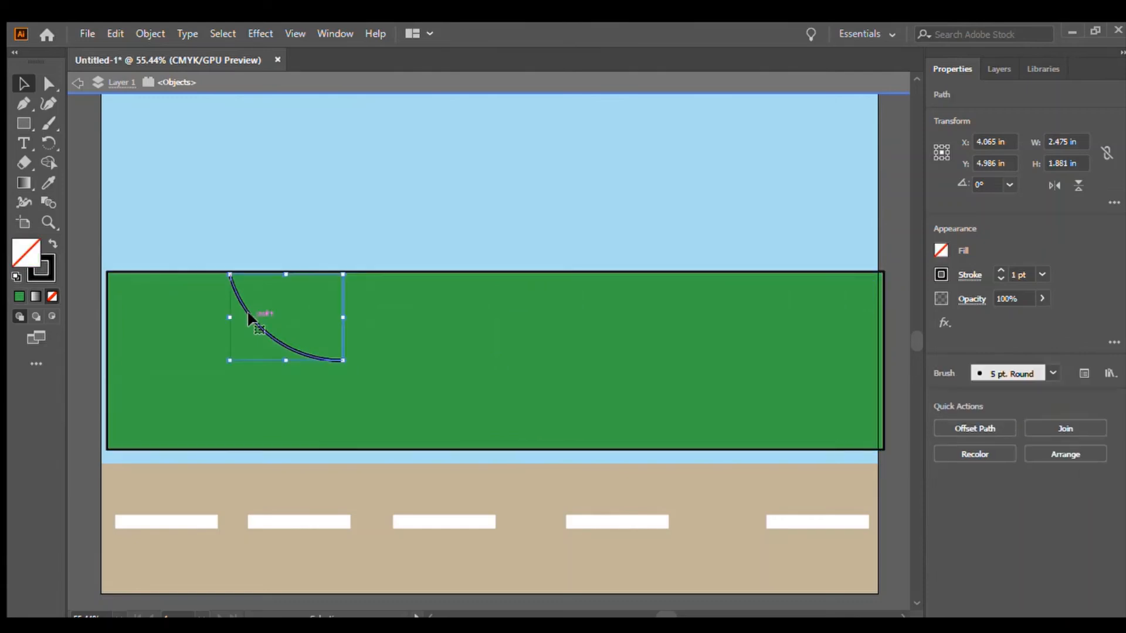
{"action": "key", "text": "Delete"}
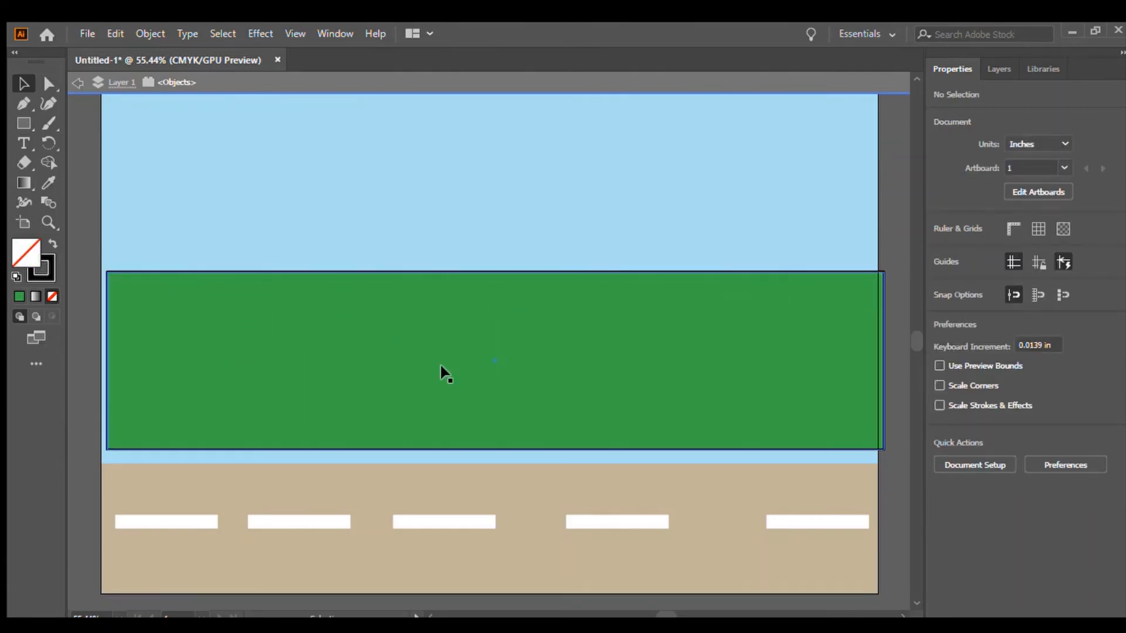
Move the green rectangle down so its bottom edge sits just above the white road markings.
{"action": "mouse_move", "coordinate": [434, 363]}
{"action": "left_mouse_down"}
{"action": "mouse_move", "coordinate": [434, 379]}
{"action": "mouse_move", "coordinate": [427, 371]}
{"action": "left_mouse_up"}
{"action": "mouse_move", "coordinate": [321, 326]}
{"action": "left_mouse_down"}
{"action": "mouse_move", "coordinate": [332, 349]}
{"action": "mouse_move", "coordinate": [327, 411]}
{"action": "mouse_move", "coordinate": [316, 333]}
{"action": "left_mouse_up"}
{"action": "left_click_drag", "start_coordinate": [318, 323], "coordinate": [312, 387]}
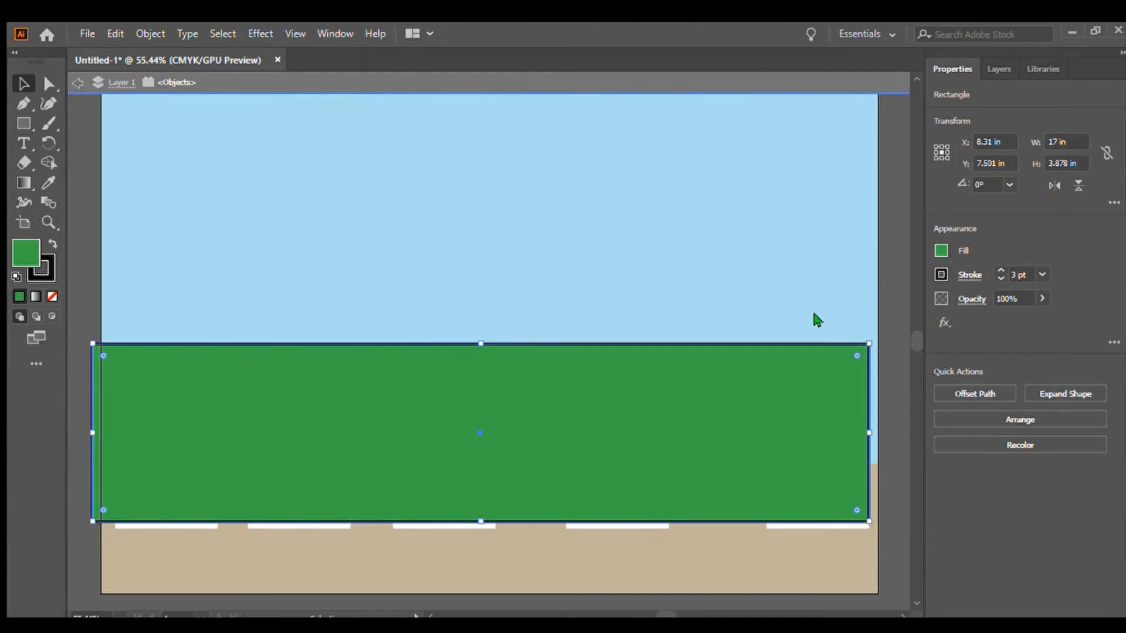
{"action": "key", "text": "ctrl+z"}
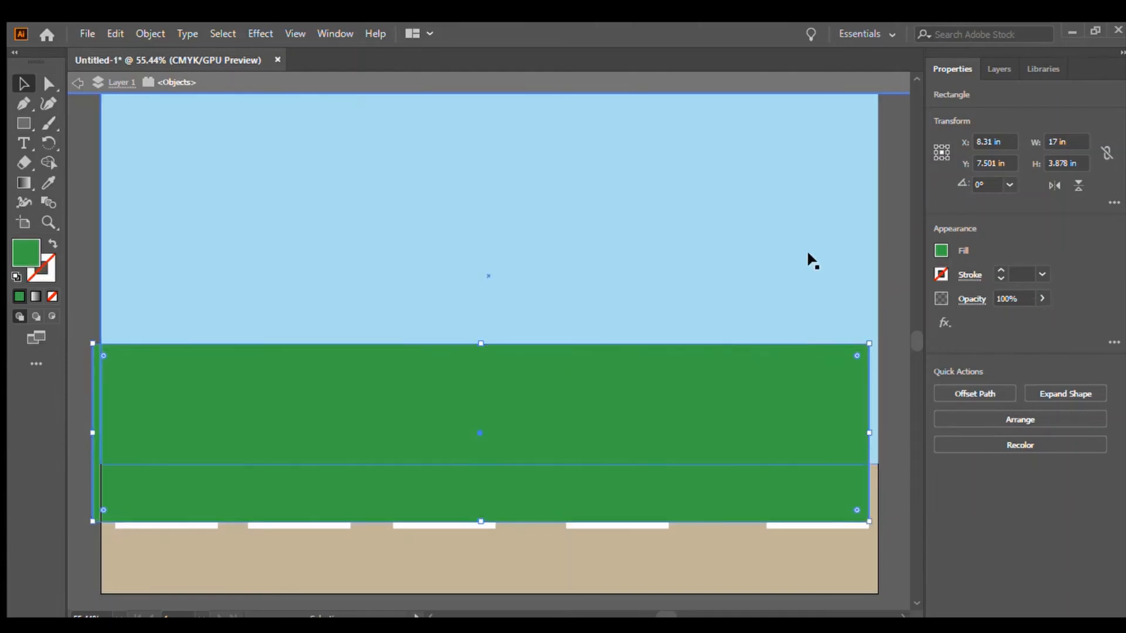
Give the green rectangle a 15 pt black stroke.
{"action": "left_click", "coordinate": [47, 124]}
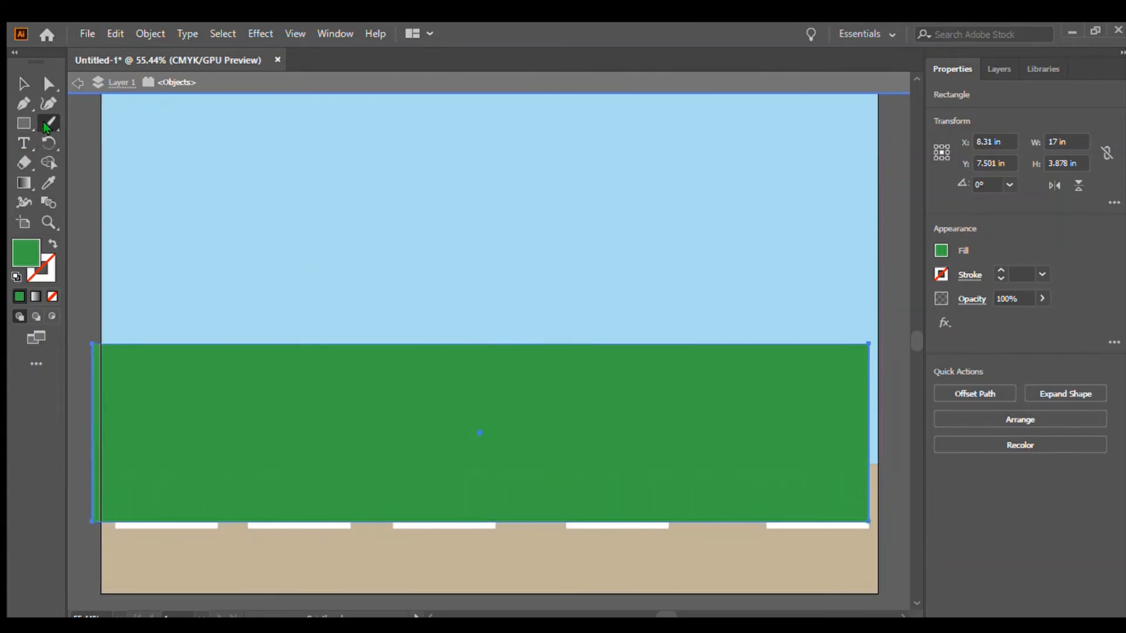
{"action": "left_click", "coordinate": [995, 269]}
{"action": "left_click", "coordinate": [995, 268]}
{"action": "left_click", "coordinate": [995, 269]}
{"action": "left_click", "coordinate": [996, 268]}
{"action": "left_click", "coordinate": [995, 269]}
{"action": "left_click", "coordinate": [996, 269]}
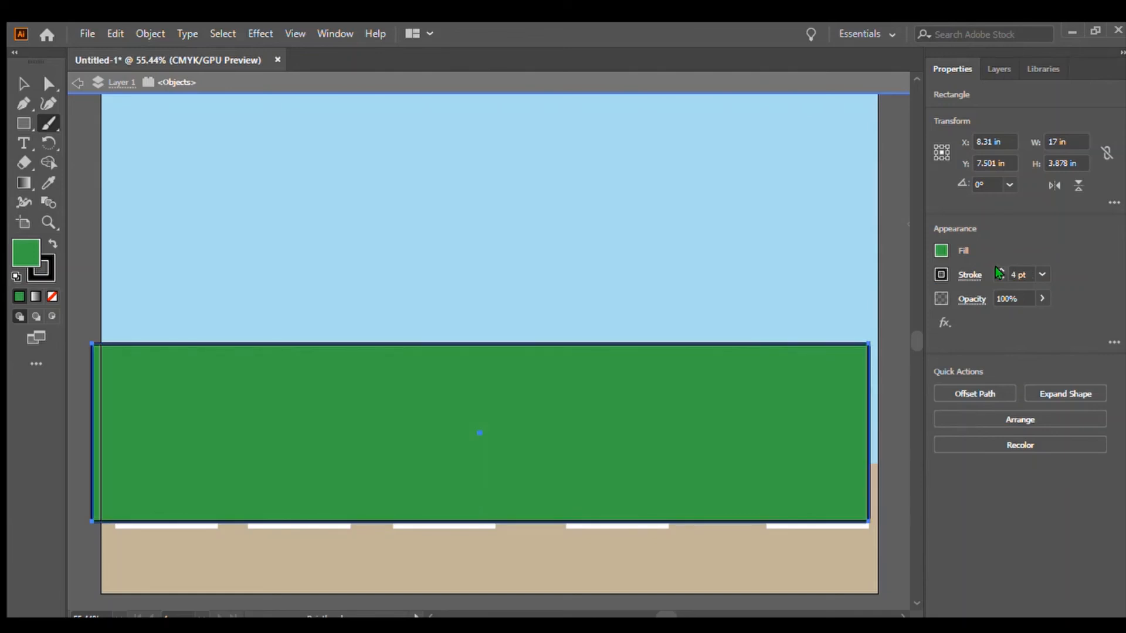
{"action": "left_click", "coordinate": [996, 268]}
{"action": "left_click", "coordinate": [995, 268]}
{"action": "left_click", "coordinate": [995, 268]}
{"action": "left_click", "coordinate": [995, 269]}
{"action": "left_click", "coordinate": [995, 269]}
{"action": "left_click", "coordinate": [995, 269]}
{"action": "left_click", "coordinate": [995, 268]}
{"action": "left_click", "coordinate": [995, 268]}
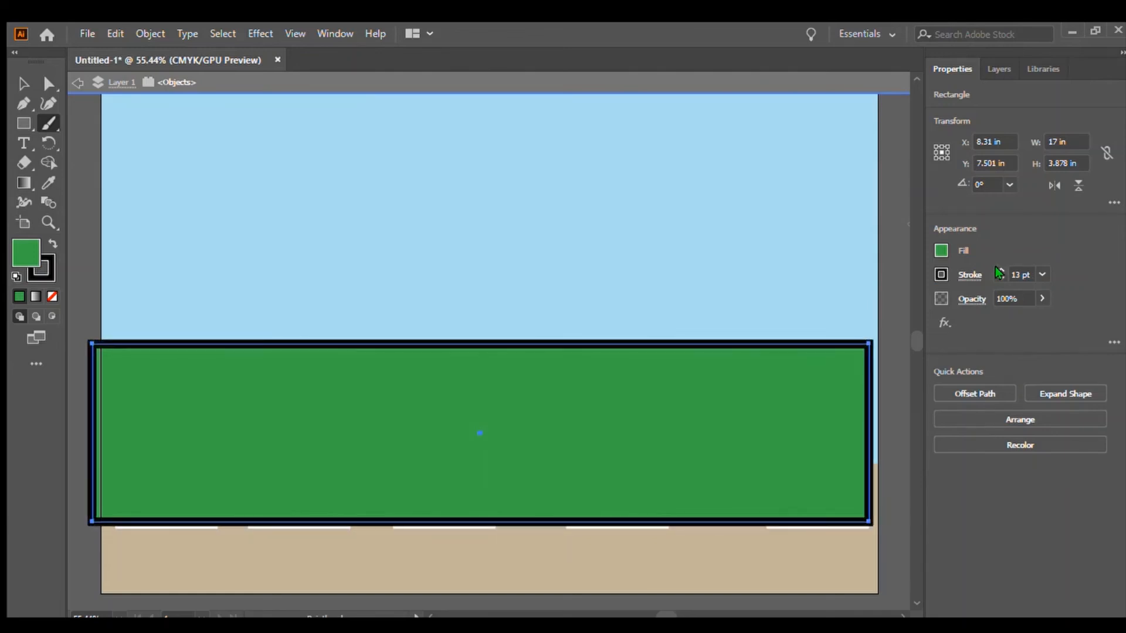
{"action": "left_click", "coordinate": [996, 269]}
{"action": "left_click", "coordinate": [995, 268]}
{"action": "left_click", "coordinate": [995, 269]}
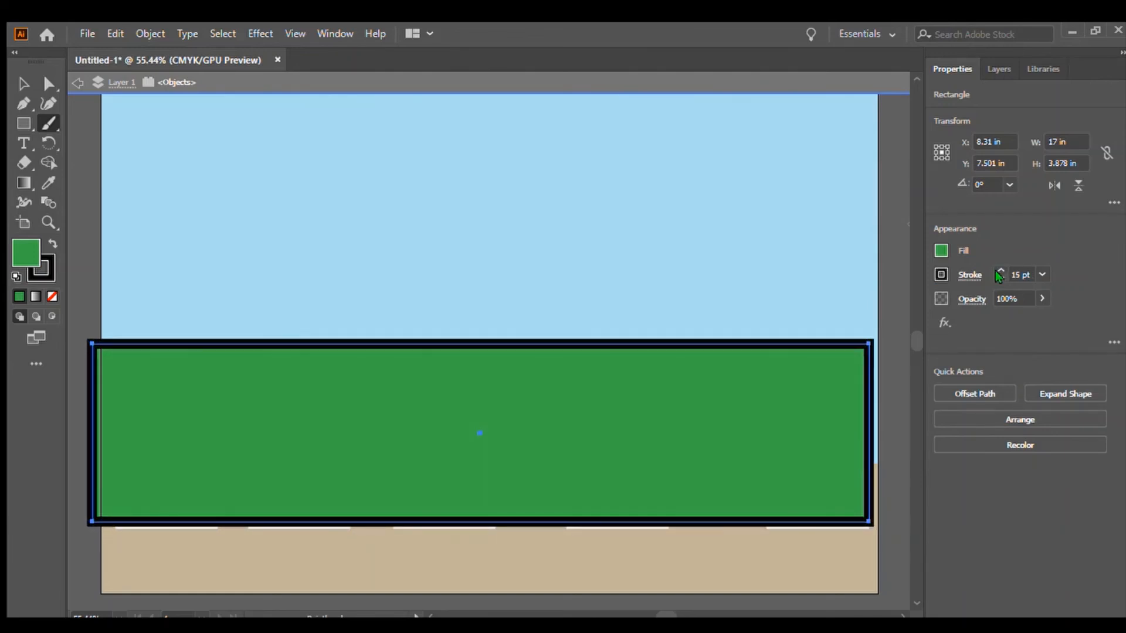
Reduce the green rectangle's stroke weight to 0.75 pt.
{"action": "left_click", "coordinate": [997, 278]}
{"action": "left_click", "coordinate": [997, 278]}
{"action": "left_click", "coordinate": [996, 278]}
{"action": "left_click", "coordinate": [996, 278]}
{"action": "left_click", "coordinate": [996, 277]}
{"action": "left_click", "coordinate": [994, 277]}
{"action": "left_click", "coordinate": [994, 276]}
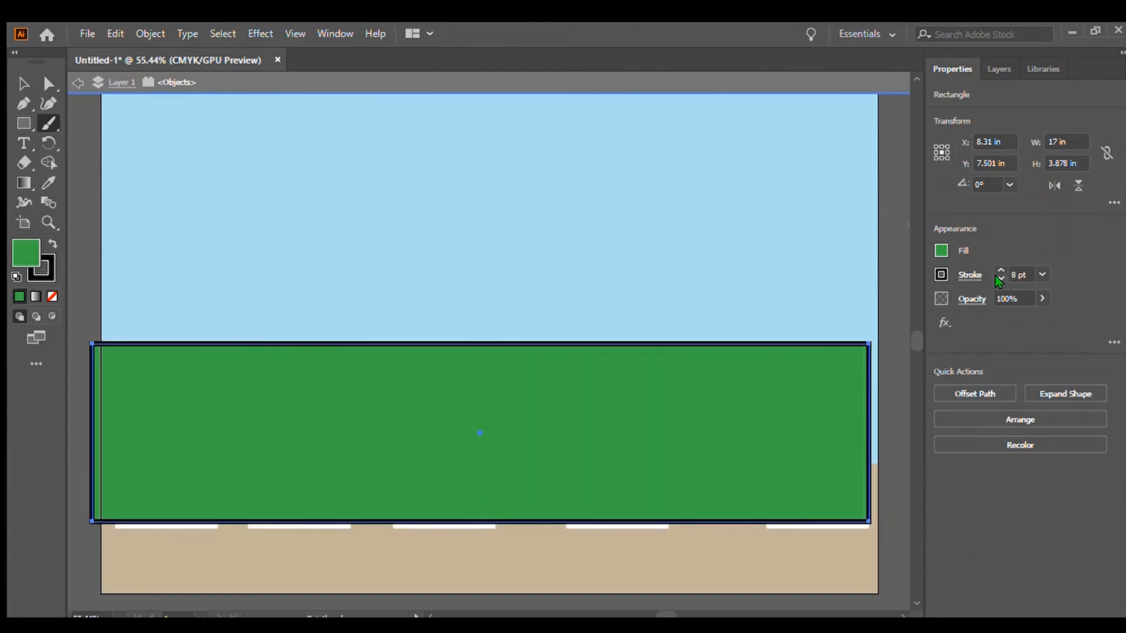
{"action": "left_click", "coordinate": [994, 277]}
{"action": "left_click", "coordinate": [994, 277]}
{"action": "left_click", "coordinate": [994, 277]}
{"action": "left_click", "coordinate": [994, 277]}
{"action": "left_click", "coordinate": [994, 277]}
{"action": "left_click", "coordinate": [996, 278]}
{"action": "left_click", "coordinate": [996, 277]}
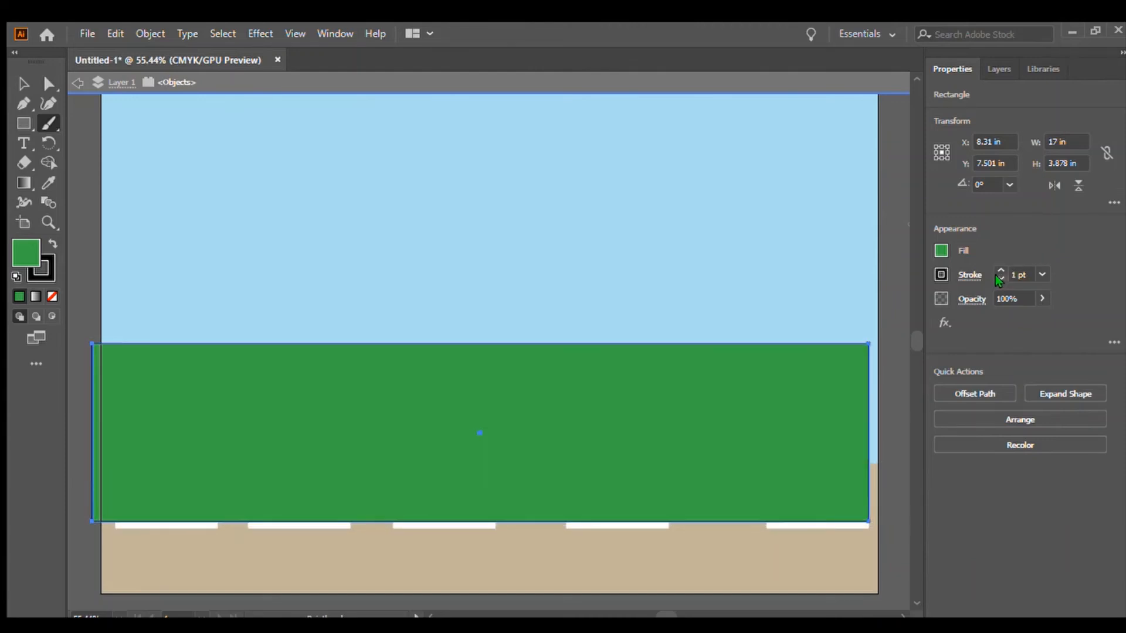
{"action": "left_click", "coordinate": [995, 277]}
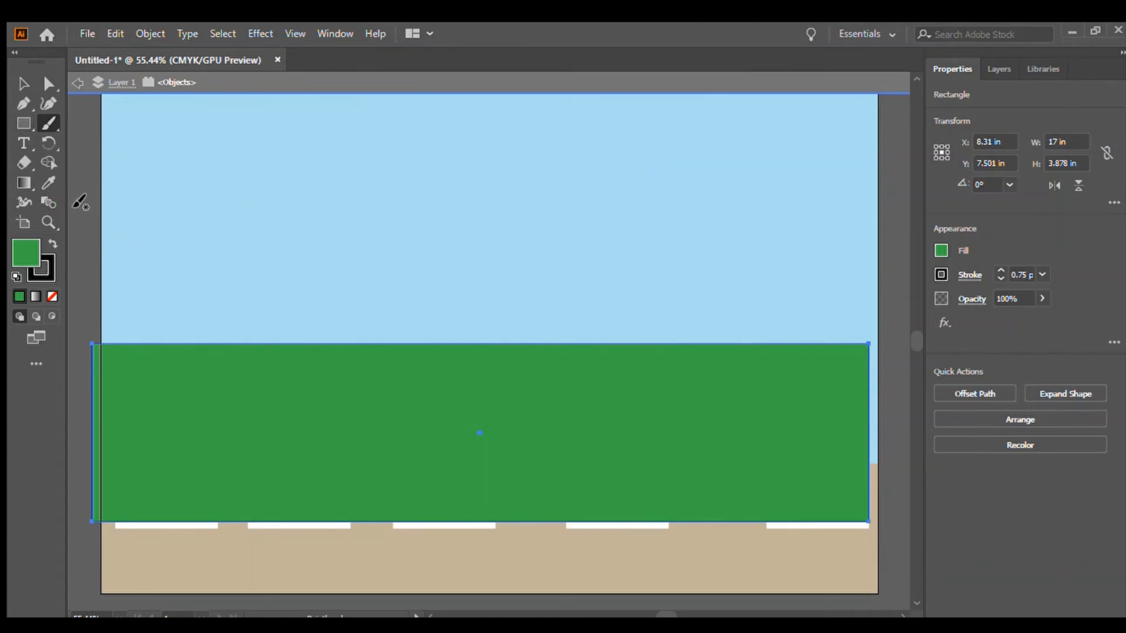
Deselect everything and set the Paintbrush stroke to green, undoing two trial dabs painted in the sky.
{"action": "key", "text": "ctrl+shift+a"}
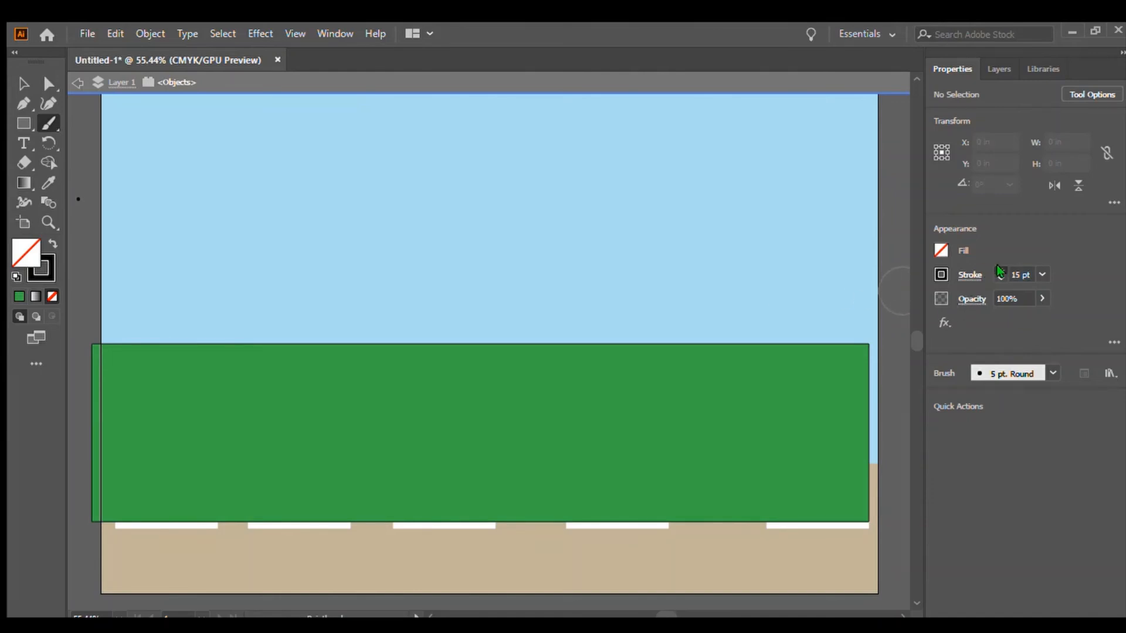
{"action": "left_click", "coordinate": [999, 278]}
{"action": "left_click", "coordinate": [130, 248]}
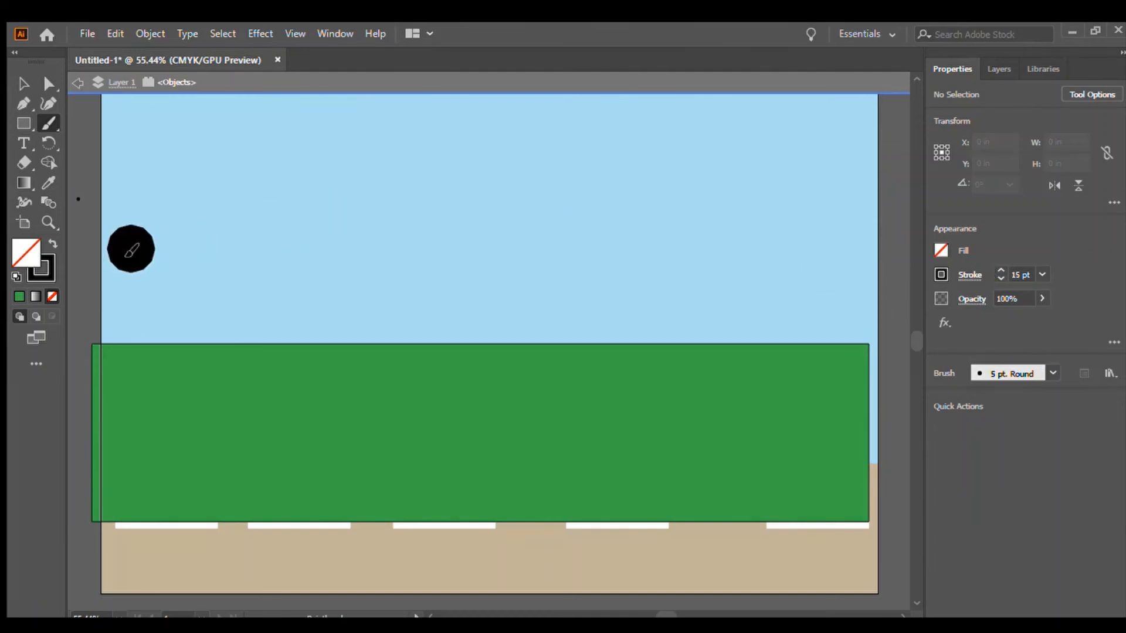
{"action": "key", "text": "ctrl+z"}
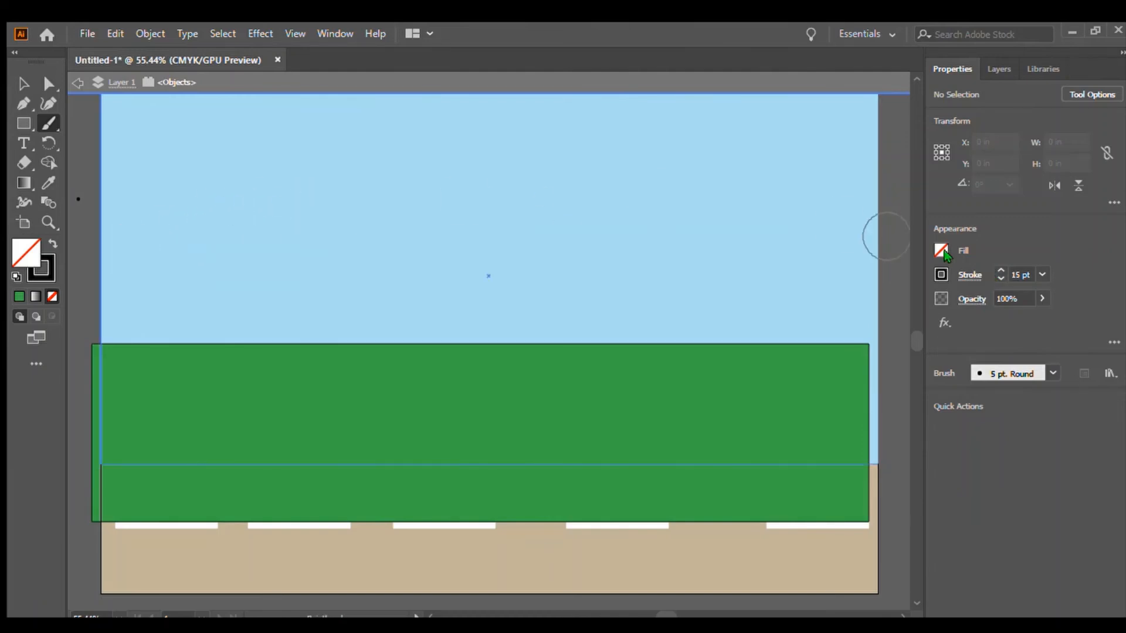
{"action": "left_click", "coordinate": [815, 432]}
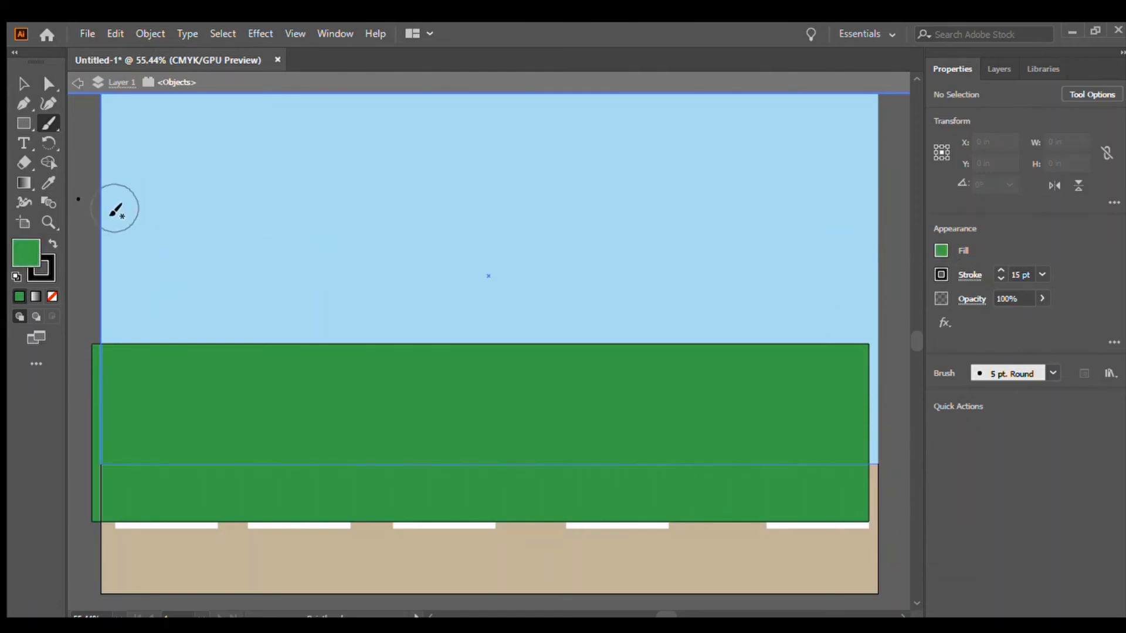
{"action": "left_click", "coordinate": [123, 248]}
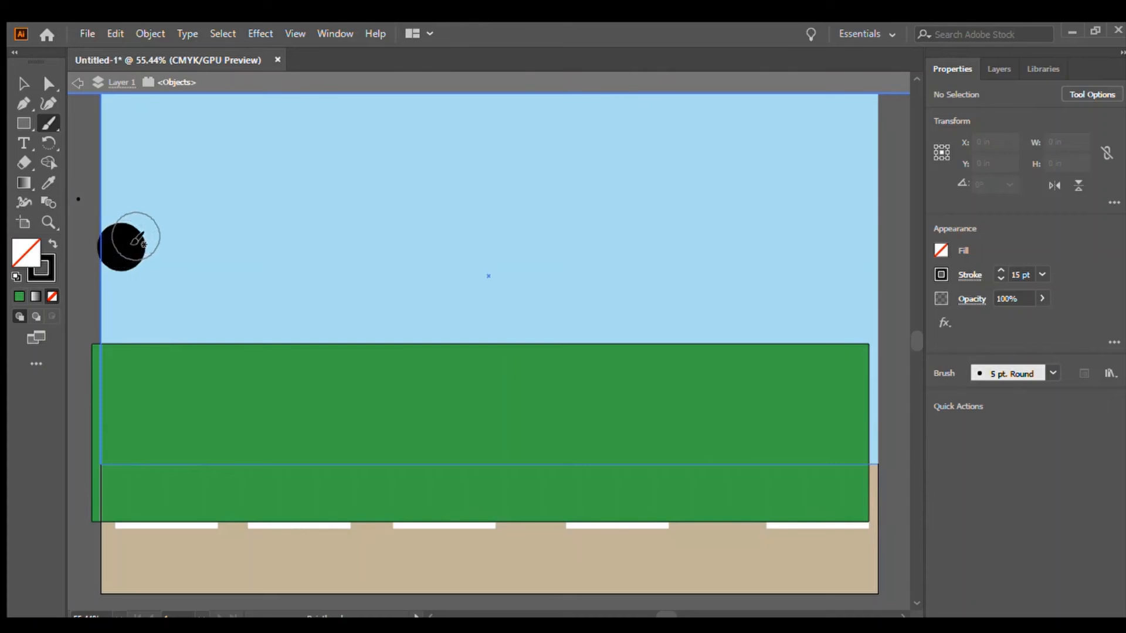
{"action": "key", "text": "ctrl+z"}
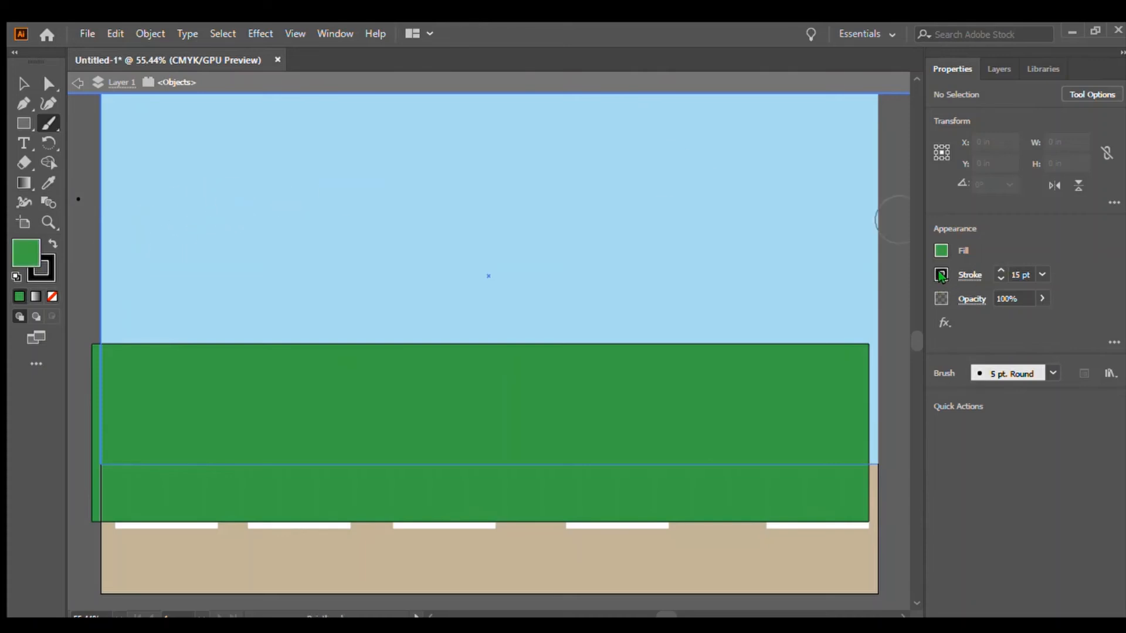
{"action": "left_click", "coordinate": [830, 325]}
{"action": "key", "text": "x"}
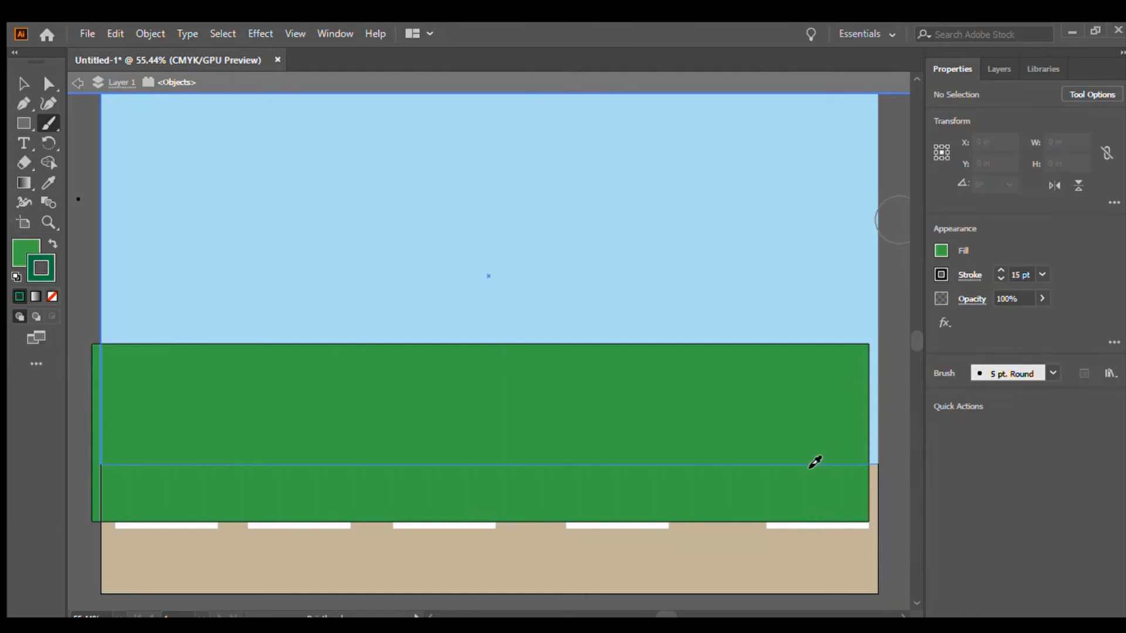
{"action": "key", "text": "x"}
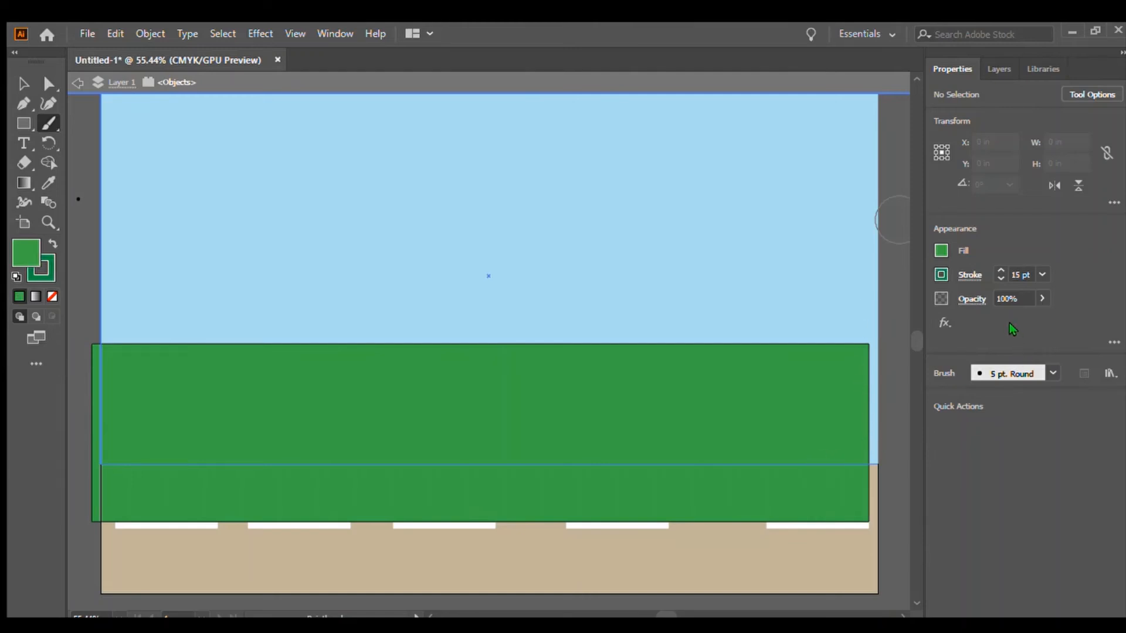
Paint a row of overlapping round green dabs across the left half of the sky as a tree line with the 15 pt brush.
{"action": "left_click", "coordinate": [123, 246]}
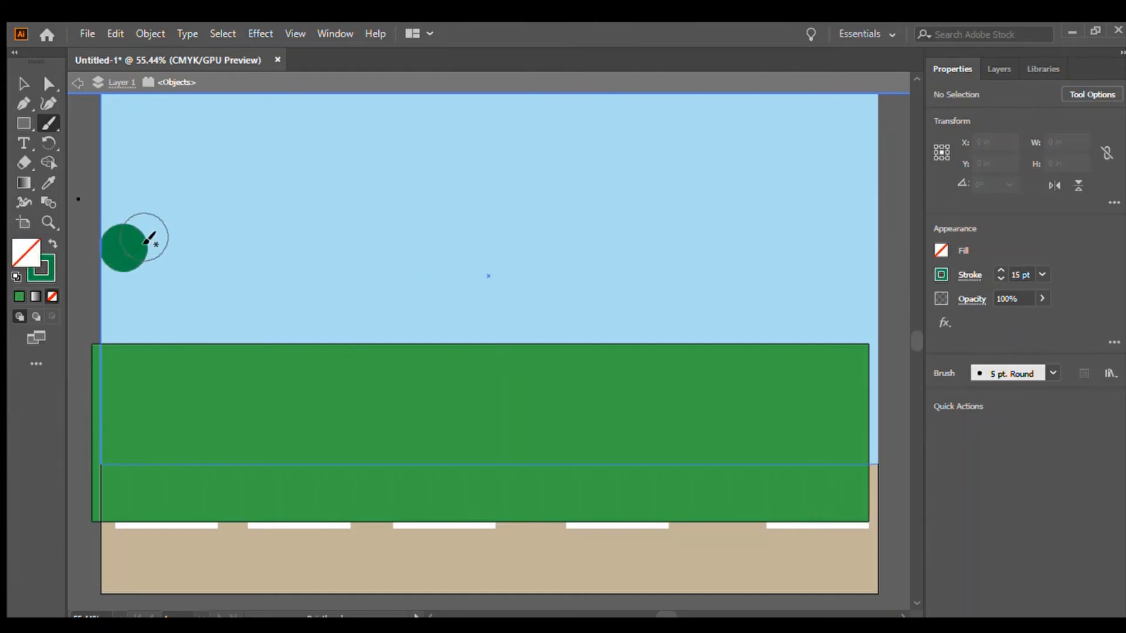
{"action": "left_click", "coordinate": [151, 232]}
{"action": "left_click", "coordinate": [162, 245]}
{"action": "left_click", "coordinate": [191, 235]}
{"action": "left_click", "coordinate": [214, 244]}
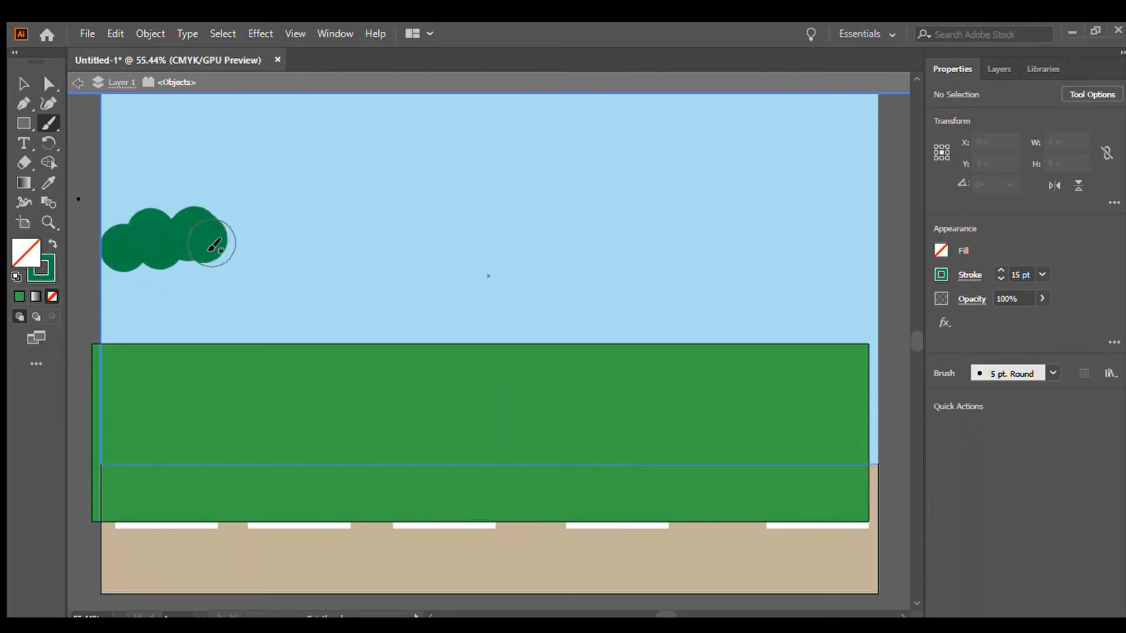
{"action": "left_click", "coordinate": [242, 232]}
{"action": "left_click", "coordinate": [265, 253]}
{"action": "left_click", "coordinate": [286, 230]}
{"action": "left_click", "coordinate": [306, 252]}
{"action": "left_click", "coordinate": [330, 233]}
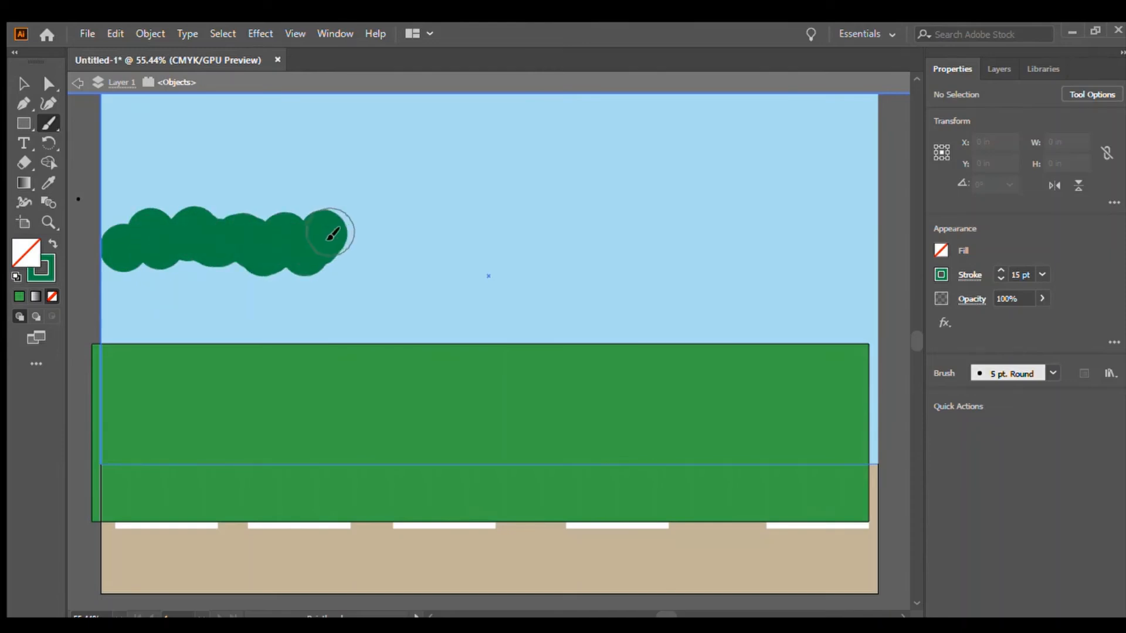
{"action": "left_click", "coordinate": [353, 249]}
{"action": "left_click", "coordinate": [374, 239]}
{"action": "left_click", "coordinate": [394, 227]}
{"action": "left_click", "coordinate": [408, 247]}
{"action": "left_click", "coordinate": [433, 252]}
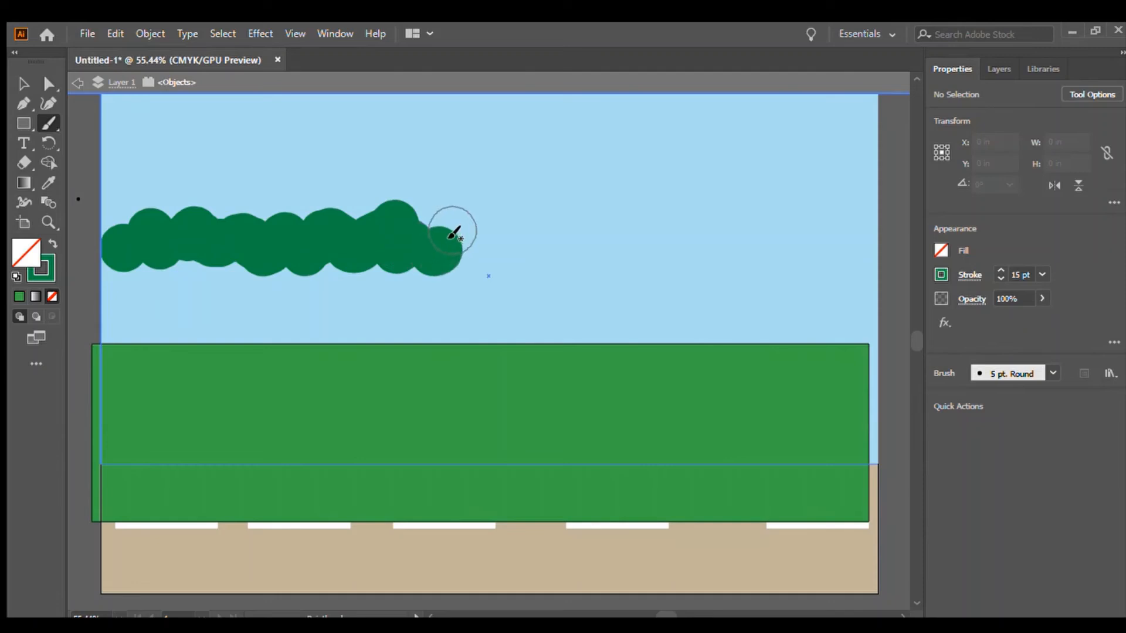
{"action": "left_click", "coordinate": [454, 227]}
{"action": "left_click", "coordinate": [477, 251]}
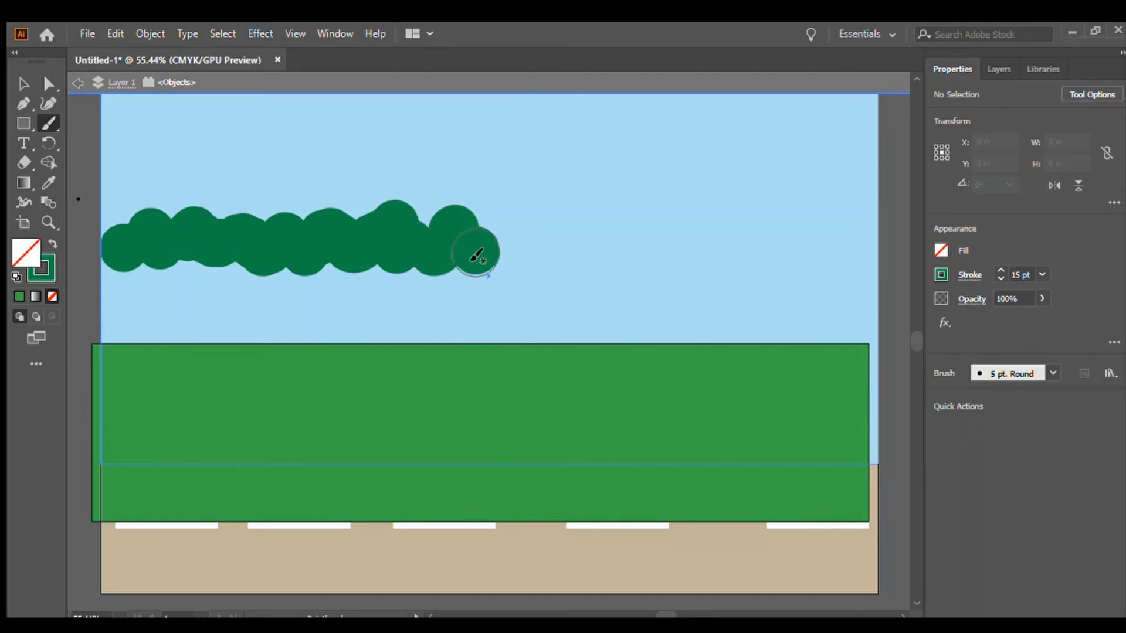
Raise the brush weight to 20 pt and paint more dabs to extend the tree line across the whole sky.
{"action": "left_click", "coordinate": [997, 270]}
{"action": "left_click", "coordinate": [997, 271]}
{"action": "left_click", "coordinate": [998, 271]}
{"action": "left_click", "coordinate": [998, 271]}
{"action": "left_click", "coordinate": [458, 219]}
{"action": "mouse_move", "coordinate": [536, 236]}
{"action": "left_mouse_down"}
{"action": "mouse_move", "coordinate": [513, 245]}
{"action": "mouse_move", "coordinate": [571, 224]}
{"action": "mouse_move", "coordinate": [613, 236]}
{"action": "mouse_move", "coordinate": [635, 212]}
{"action": "mouse_move", "coordinate": [653, 243]}
{"action": "mouse_move", "coordinate": [709, 227]}
{"action": "mouse_move", "coordinate": [733, 248]}
{"action": "mouse_move", "coordinate": [783, 217]}
{"action": "mouse_move", "coordinate": [851, 253]}
{"action": "mouse_move", "coordinate": [842, 213]}
{"action": "mouse_move", "coordinate": [821, 237]}
{"action": "mouse_move", "coordinate": [703, 220]}
{"action": "mouse_move", "coordinate": [245, 223]}
{"action": "mouse_move", "coordinate": [141, 209]}
{"action": "mouse_move", "coordinate": [124, 238]}
{"action": "mouse_move", "coordinate": [151, 238]}
{"action": "left_mouse_up"}
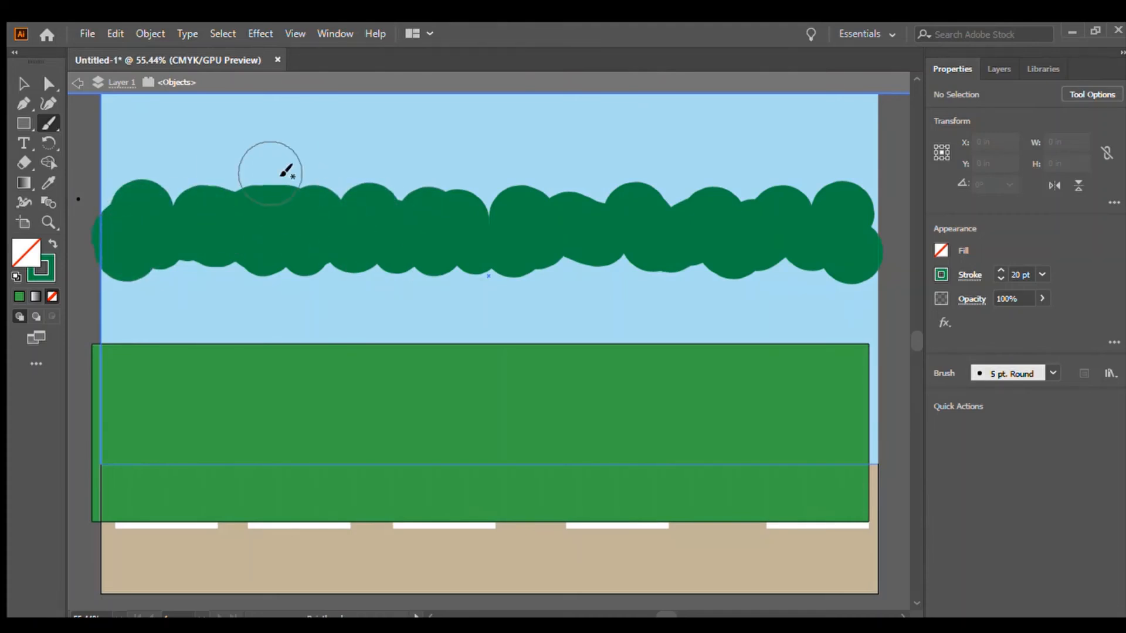
Move the green field up under the trees, stretching its top edge behind the tree line and its right side to the artboard edge.
{"action": "left_click", "coordinate": [23, 83]}
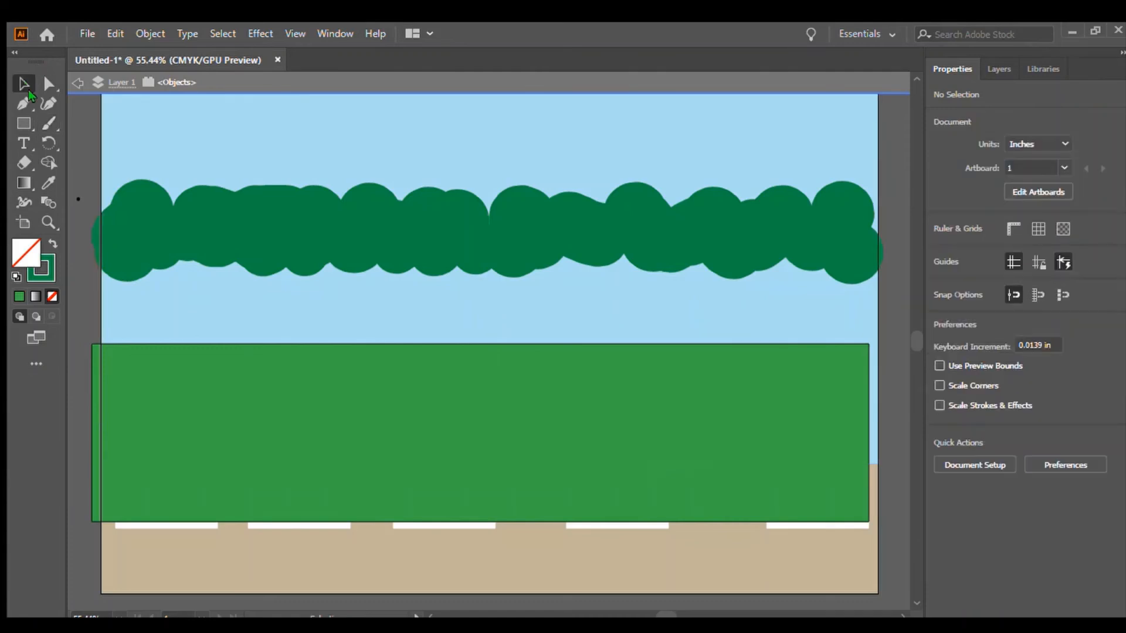
{"action": "left_click_drag", "start_coordinate": [592, 498], "coordinate": [599, 417]}
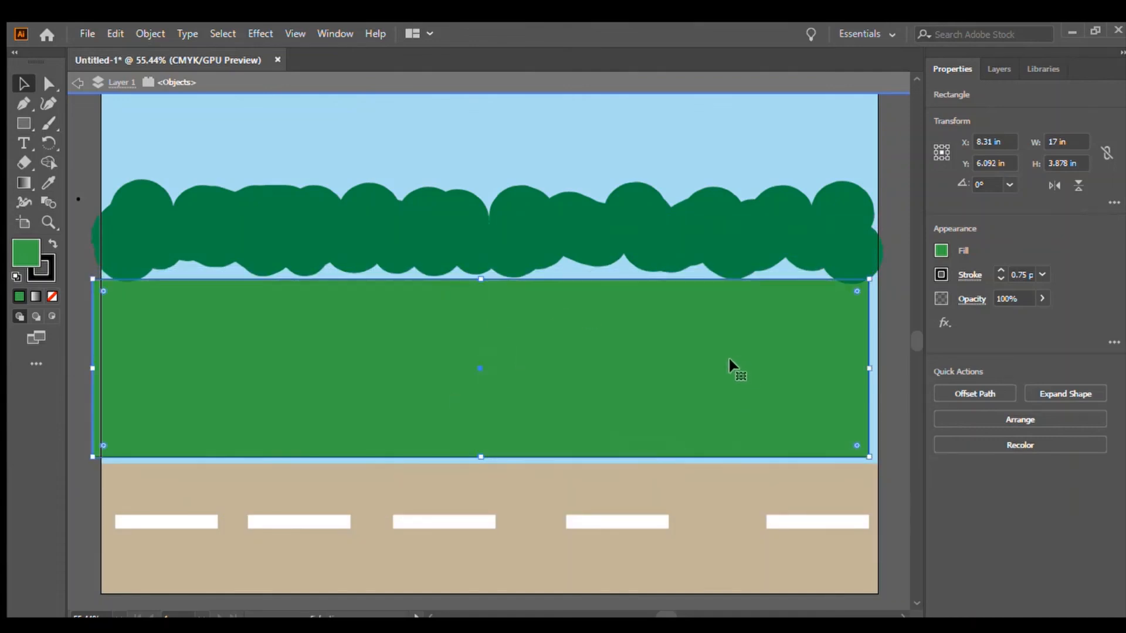
{"action": "left_click_drag", "start_coordinate": [728, 367], "coordinate": [719, 379]}
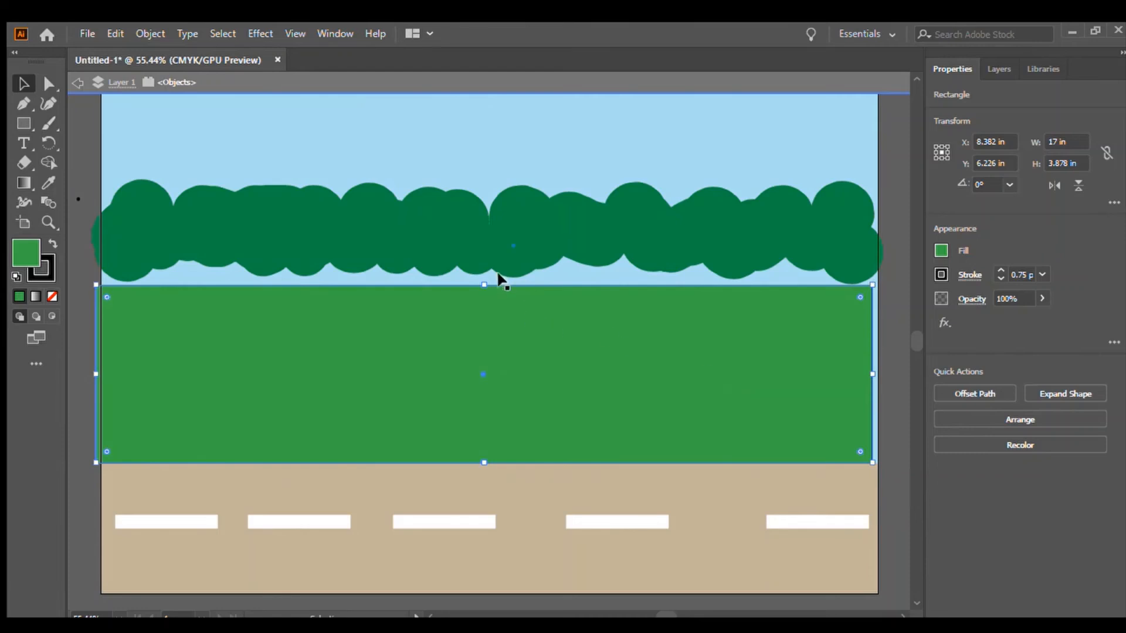
{"action": "left_click_drag", "start_coordinate": [480, 284], "coordinate": [486, 236]}
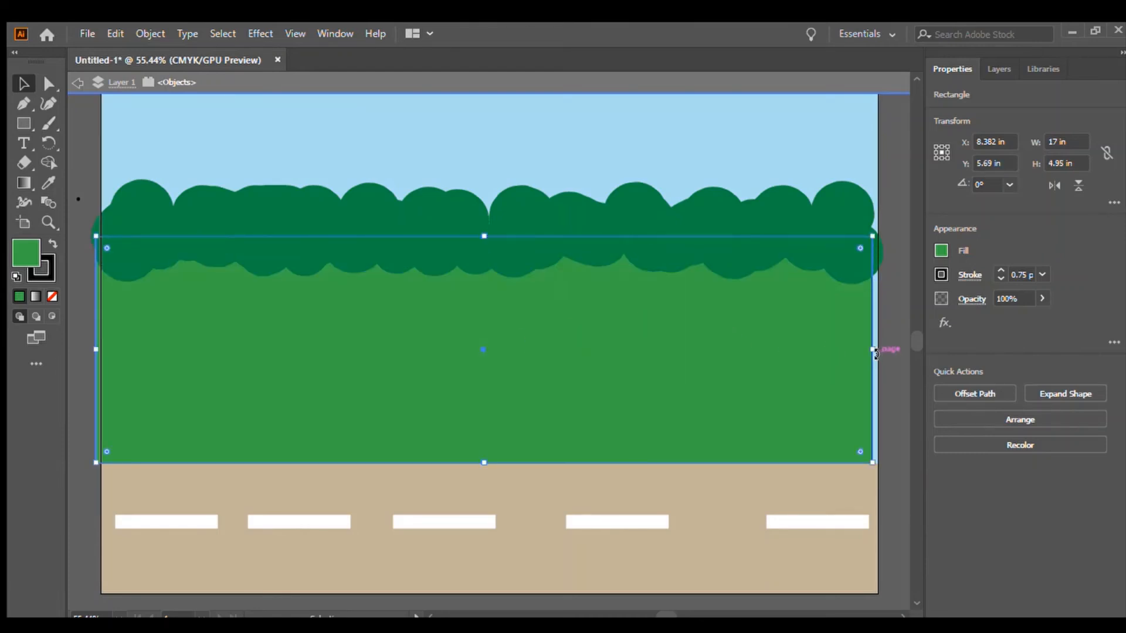
{"action": "left_click_drag", "start_coordinate": [864, 343], "coordinate": [877, 349]}
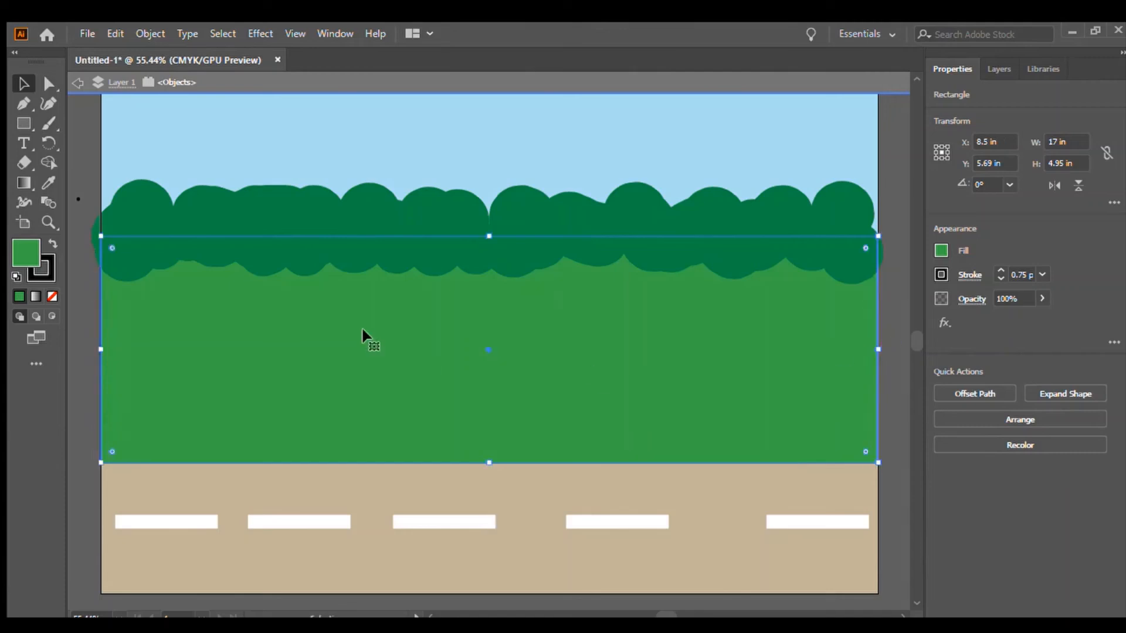
Draw a rectangle about 4.1 × 1.25 in on the right of the field and fill it orange.
{"action": "left_click", "coordinate": [76, 138]}
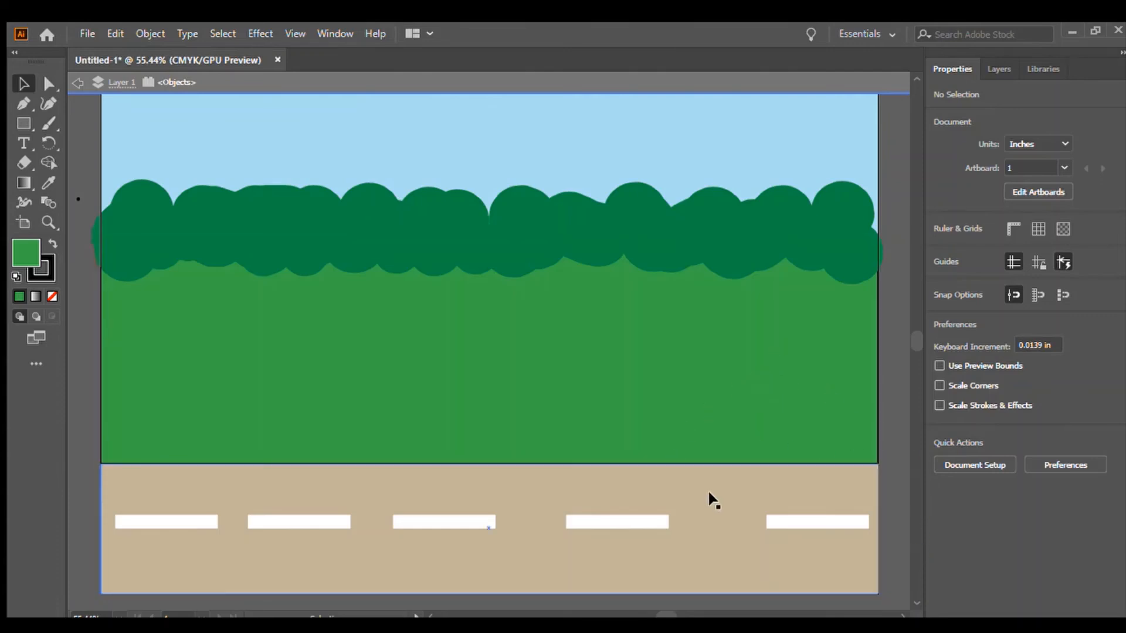
{"action": "left_click", "coordinate": [21, 122]}
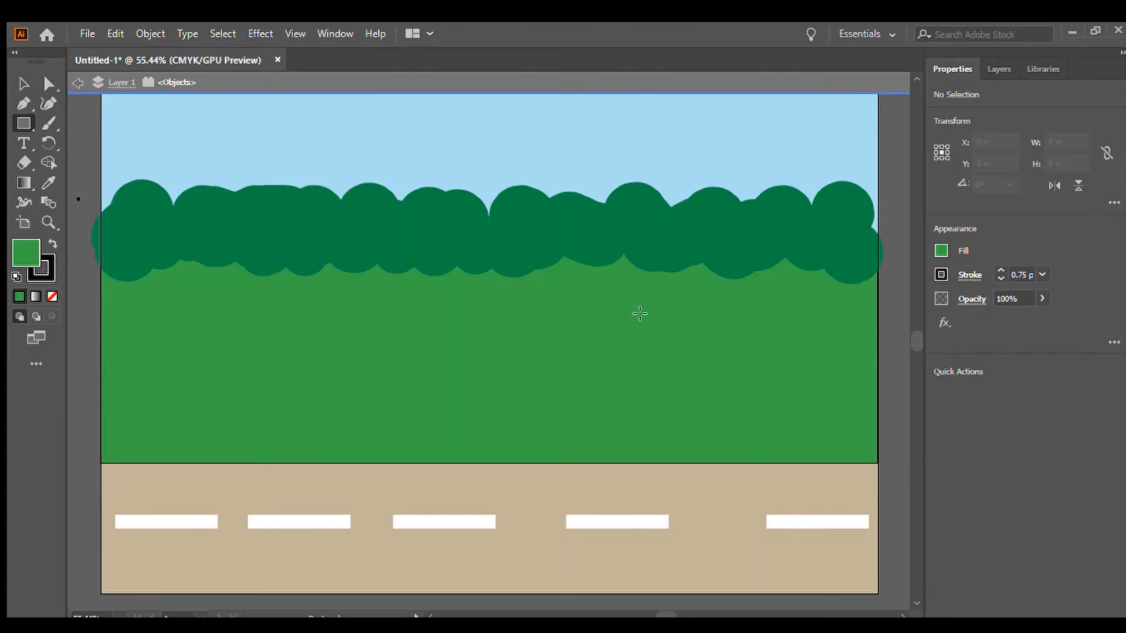
{"action": "left_click_drag", "start_coordinate": [629, 319], "coordinate": [818, 374]}
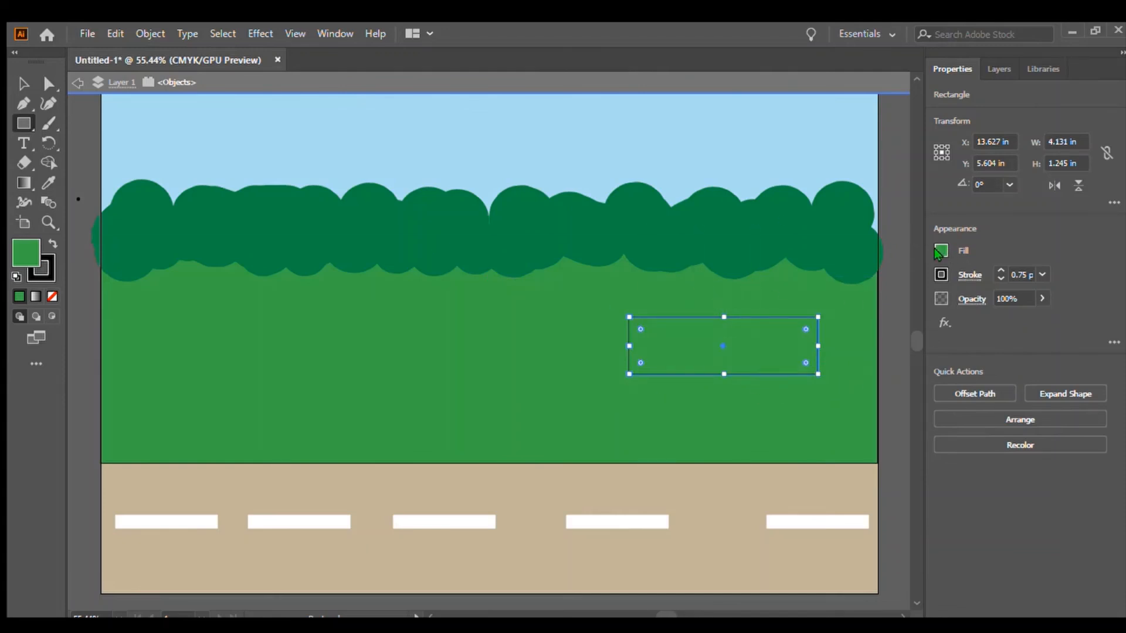
{"action": "left_click", "coordinate": [776, 436]}
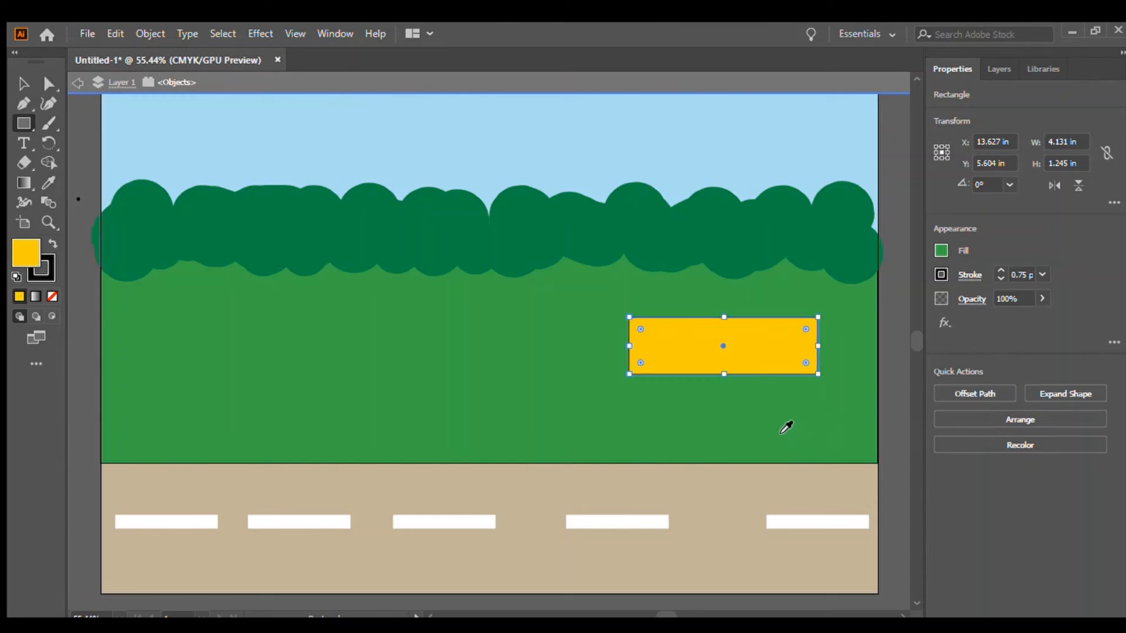
{"action": "left_click", "coordinate": [777, 434]}
{"action": "left_click", "coordinate": [771, 431]}
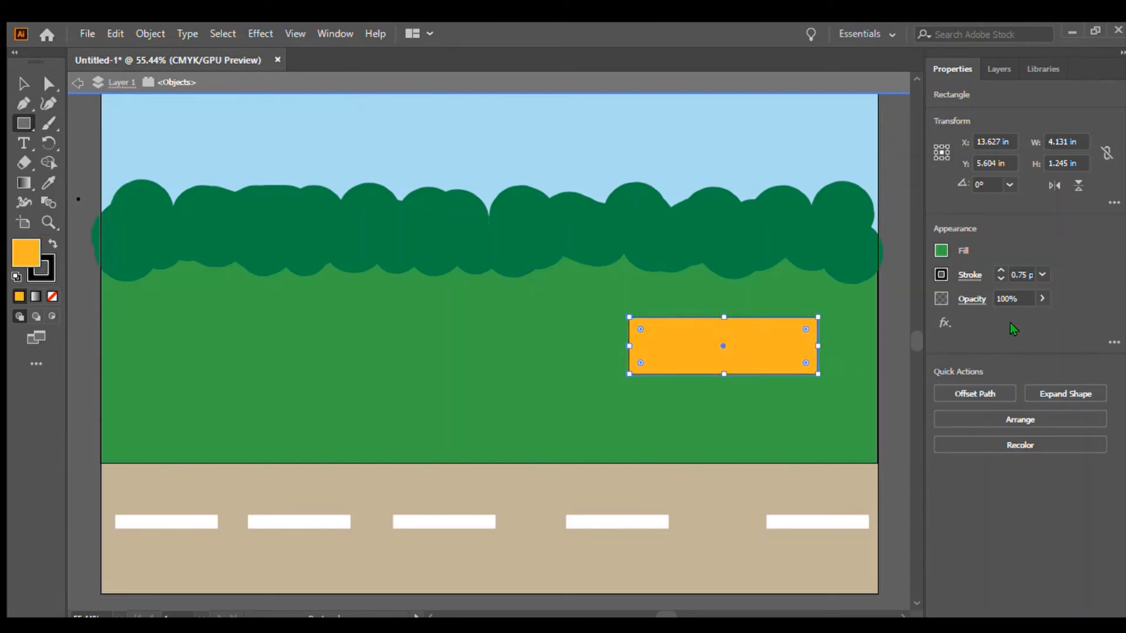
Draw a small rectangle about 0.4 × 0.74 in left of the orange block and fill it black.
{"action": "left_click", "coordinate": [21, 86]}
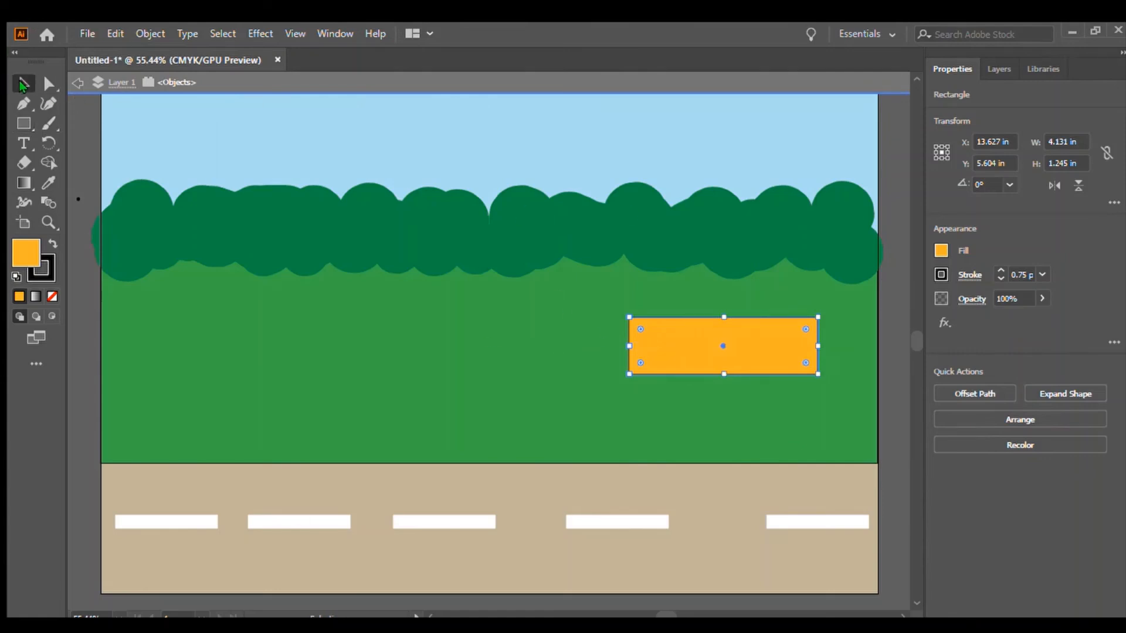
{"action": "left_click", "coordinate": [75, 128]}
{"action": "left_click", "coordinate": [23, 123]}
{"action": "left_click_drag", "start_coordinate": [437, 323], "coordinate": [452, 356]}
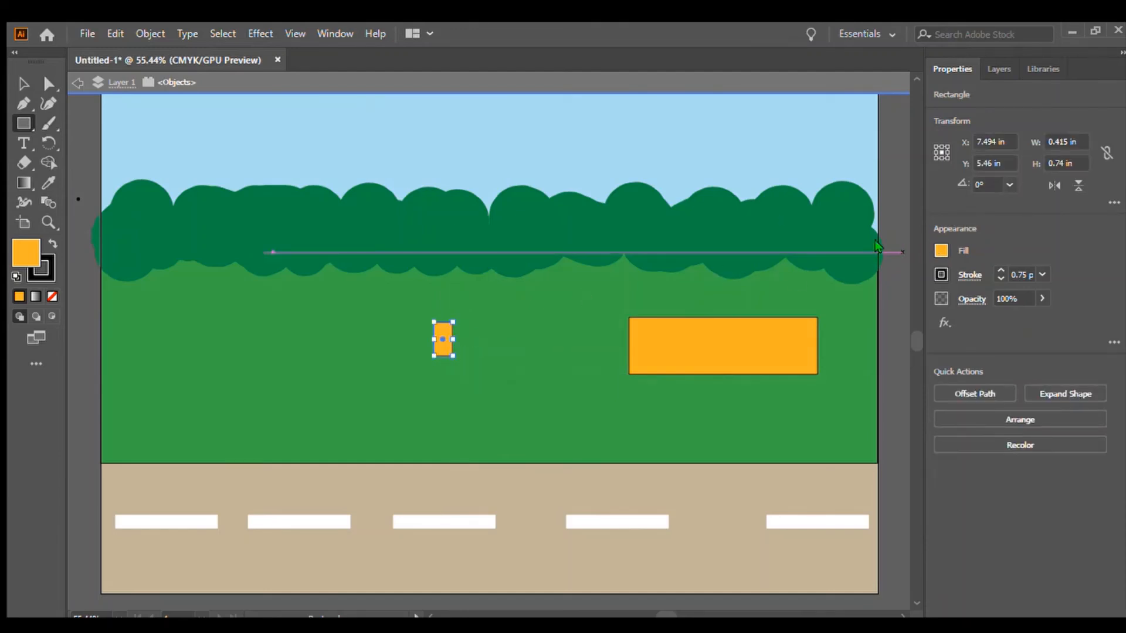
{"action": "left_click_drag", "start_coordinate": [804, 441], "coordinate": [771, 458]}
{"action": "left_click", "coordinate": [1026, 344]}
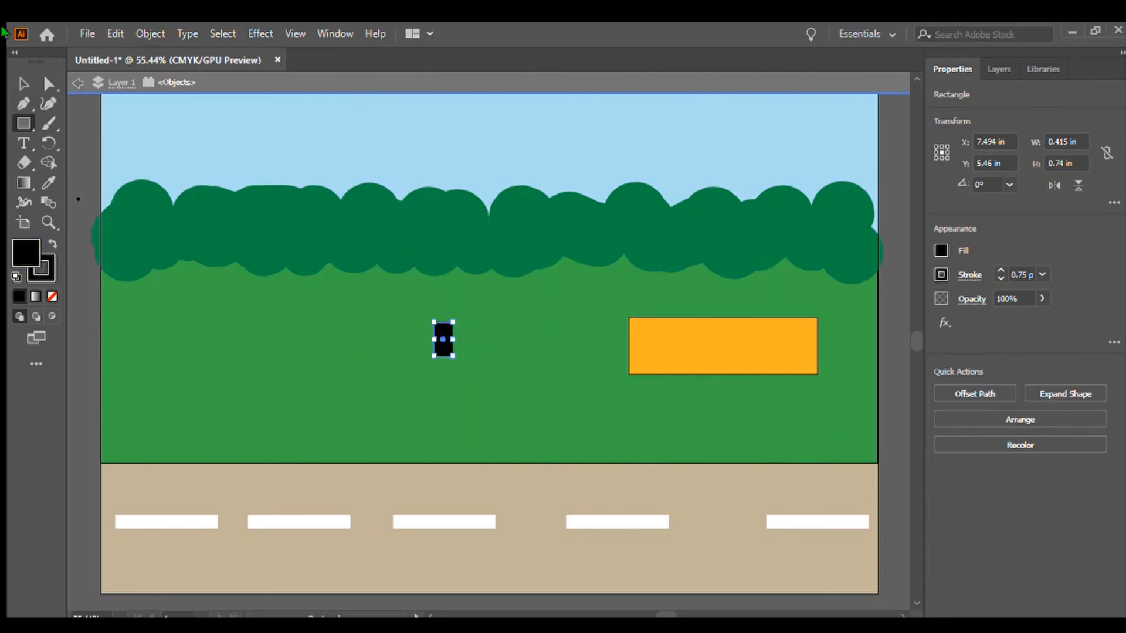
Draw three more black rectangles of the same size, stepping diagonally down from the first one.
{"action": "left_click", "coordinate": [23, 83]}
{"action": "left_click", "coordinate": [68, 133]}
{"action": "left_click", "coordinate": [22, 123]}
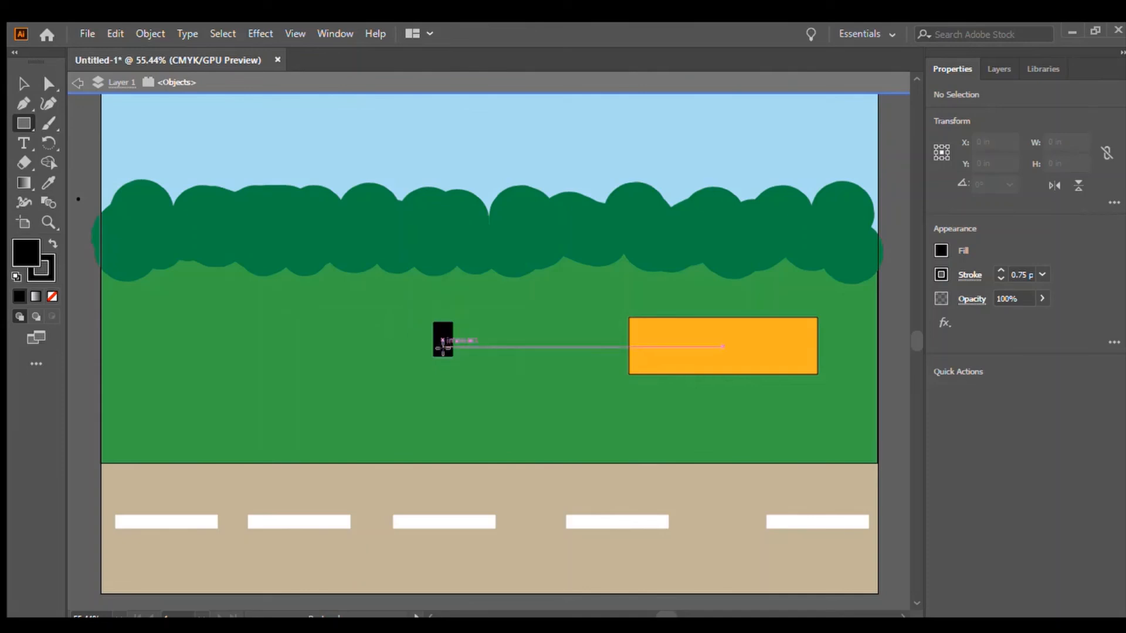
{"action": "left_click_drag", "start_coordinate": [443, 346], "coordinate": [462, 378]}
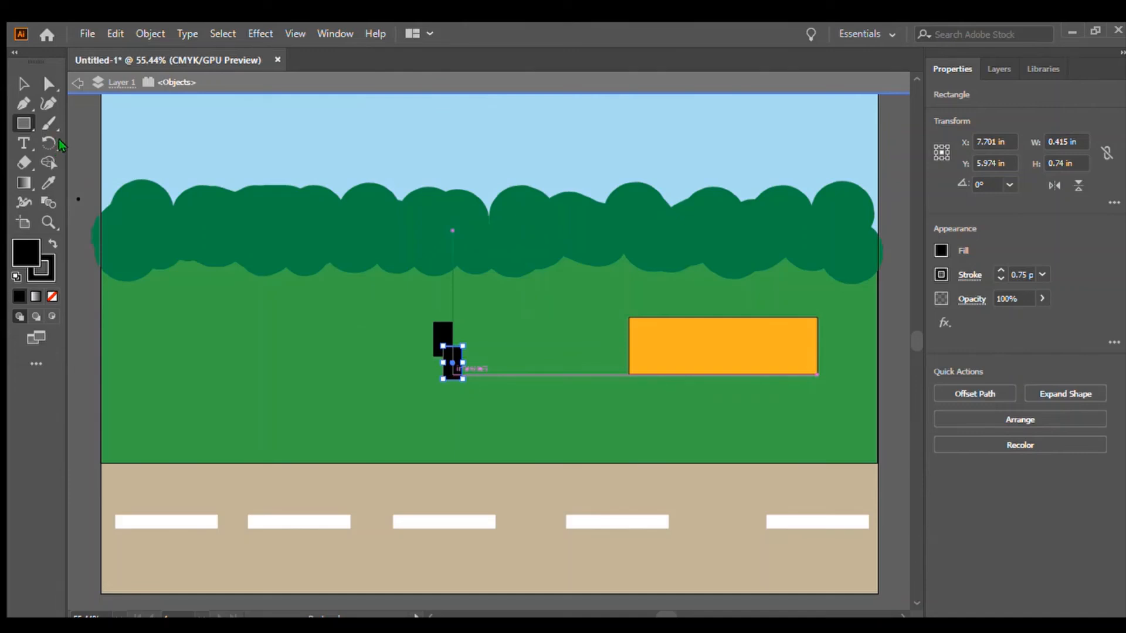
{"action": "left_click_drag", "start_coordinate": [453, 374], "coordinate": [472, 407]}
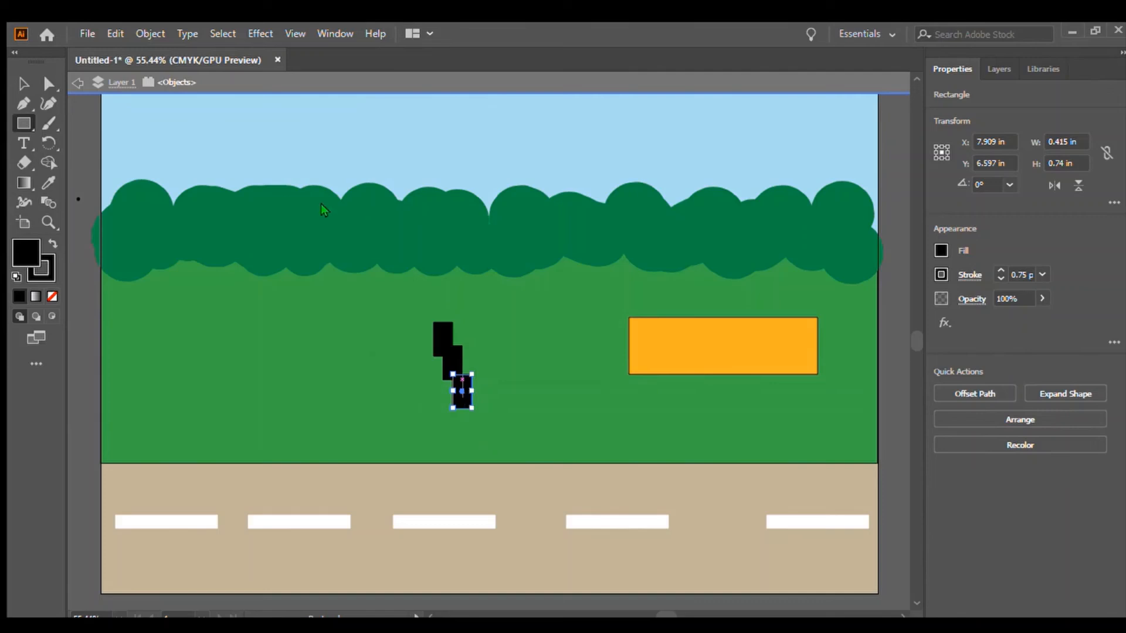
{"action": "left_click_drag", "start_coordinate": [462, 397], "coordinate": [482, 432]}
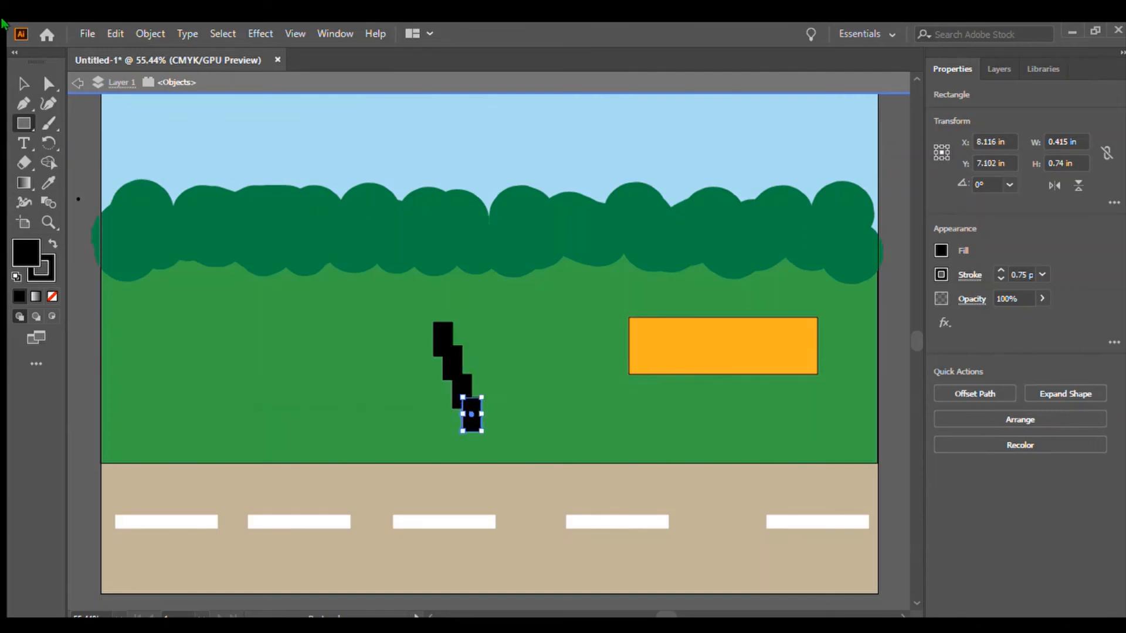
Move two of the black rectangles under the orange block's left and right ends as legs.
{"action": "left_click", "coordinate": [24, 84]}
{"action": "left_click_drag", "start_coordinate": [471, 419], "coordinate": [634, 393]}
{"action": "left_click_drag", "start_coordinate": [461, 393], "coordinate": [726, 392]}
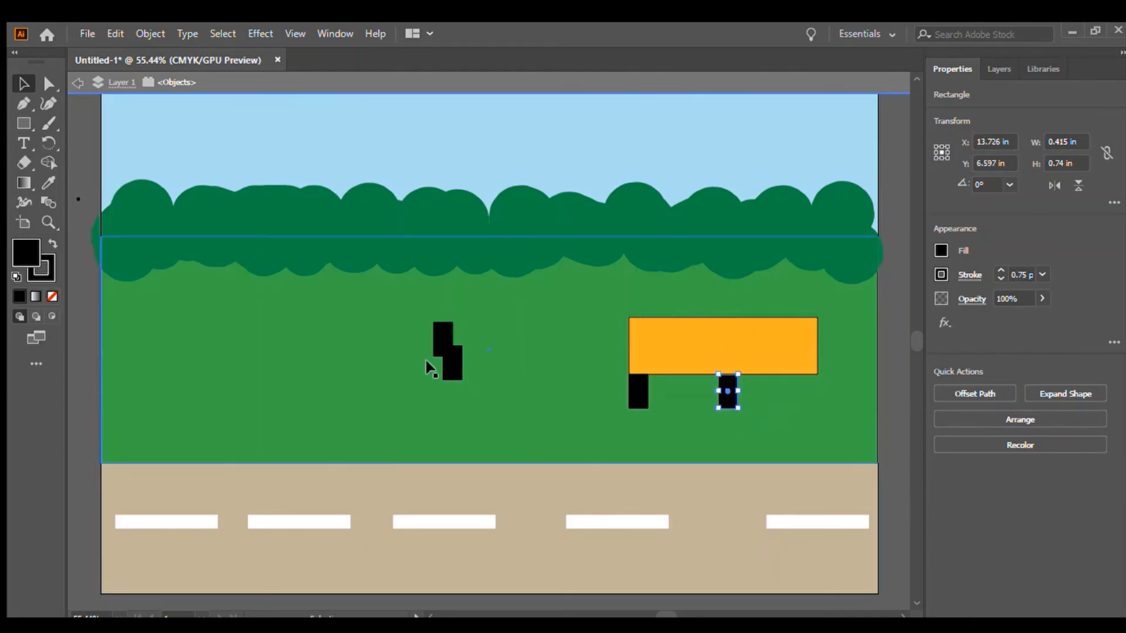
Move another black rectangle under the orange block's right end and delete the leftover black rectangle.
{"action": "left_click_drag", "start_coordinate": [455, 367], "coordinate": [808, 391]}
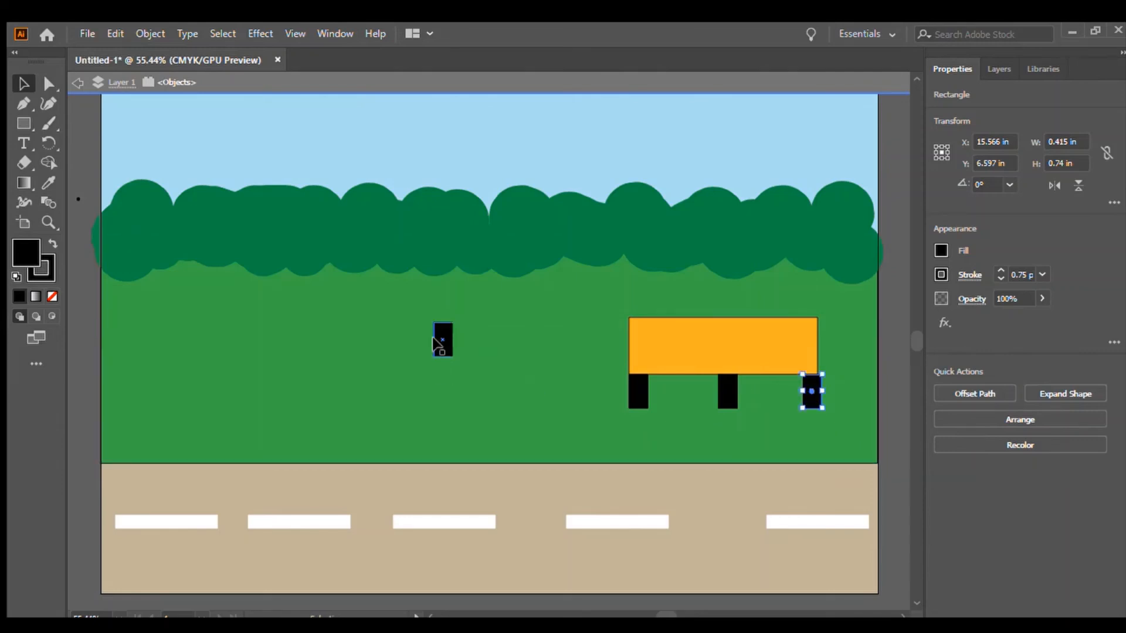
{"action": "left_click", "coordinate": [437, 343]}
{"action": "key", "text": "Delete"}
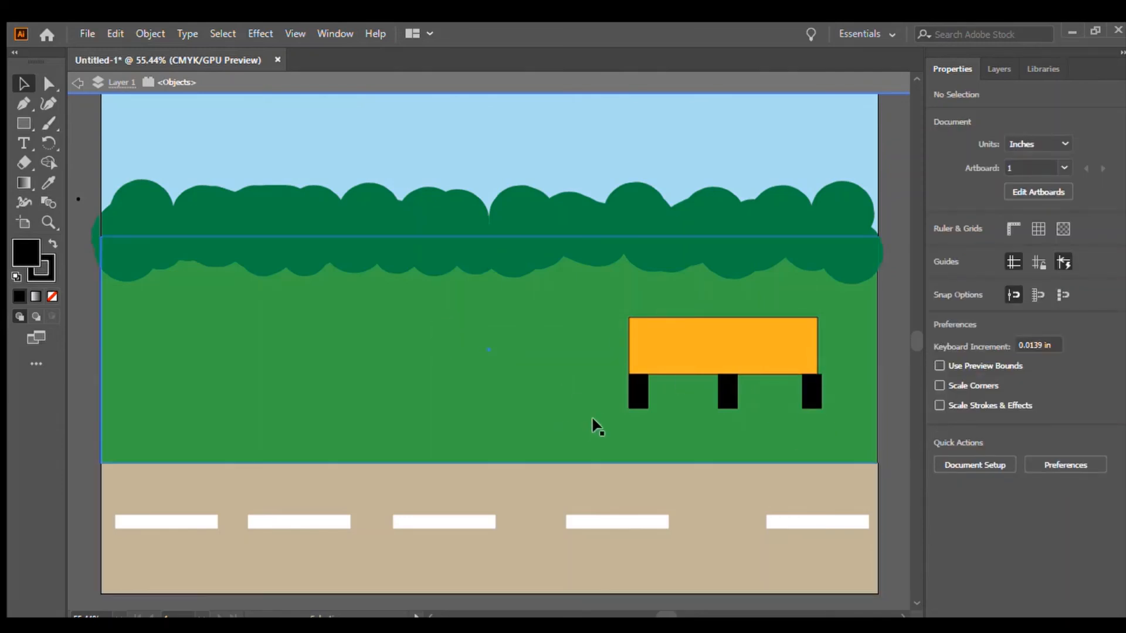
Draw a rectangle about 4.3 × 0.99 in beneath the bench legs, fill it orange and remove its stroke.
{"action": "left_click", "coordinate": [24, 123]}
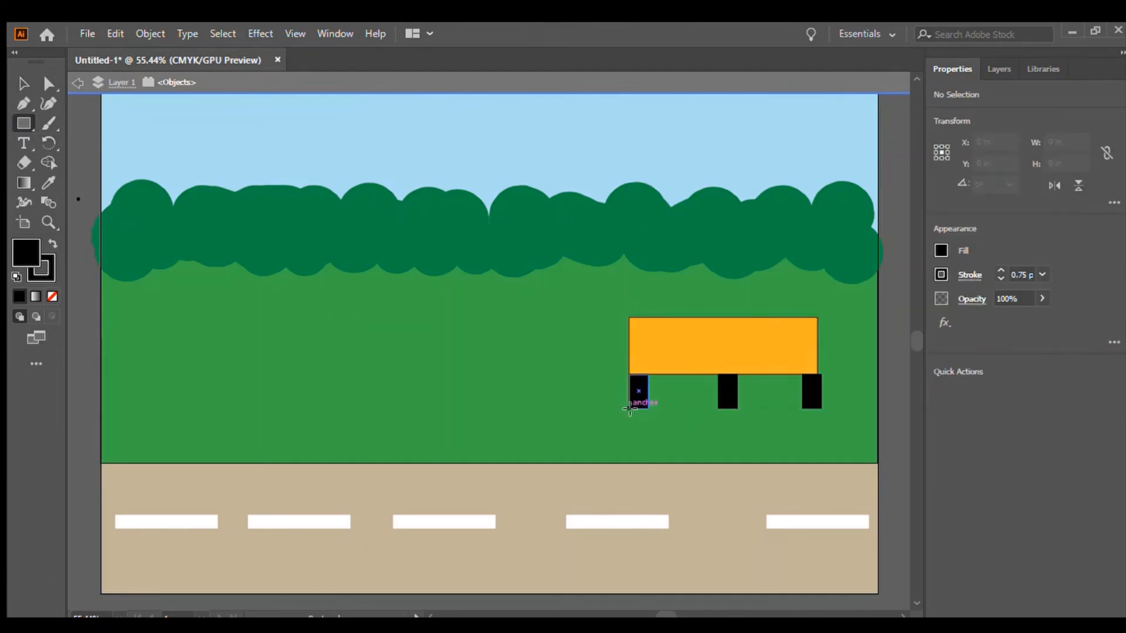
{"action": "left_click_drag", "start_coordinate": [626, 409], "coordinate": [822, 453]}
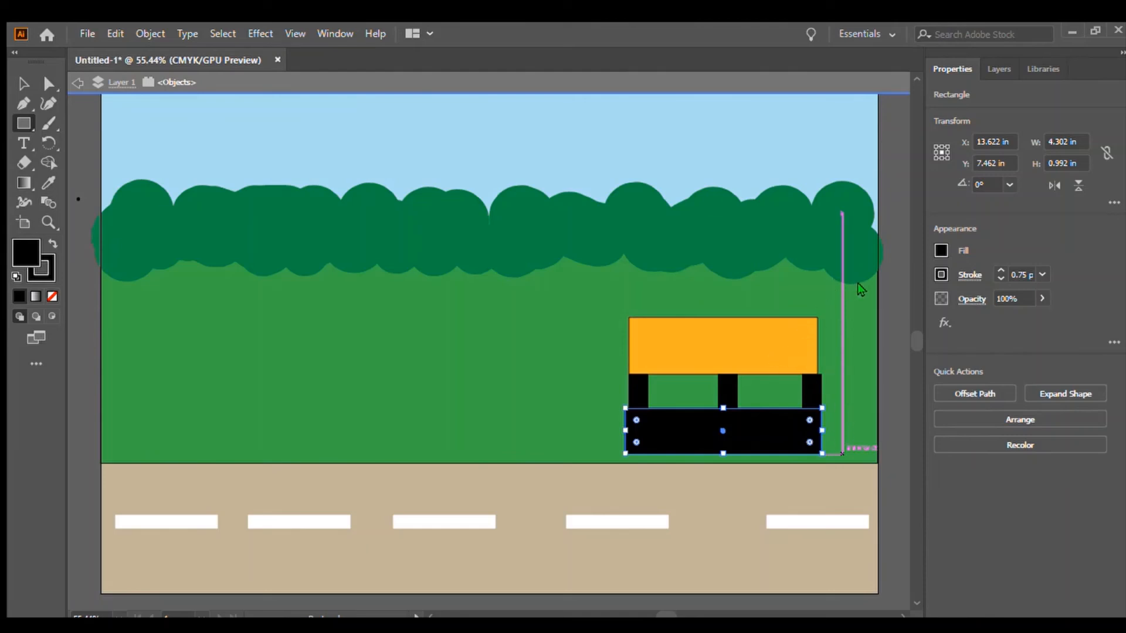
{"action": "key", "text": "i"}
{"action": "left_click_drag", "start_coordinate": [805, 444], "coordinate": [772, 430]}
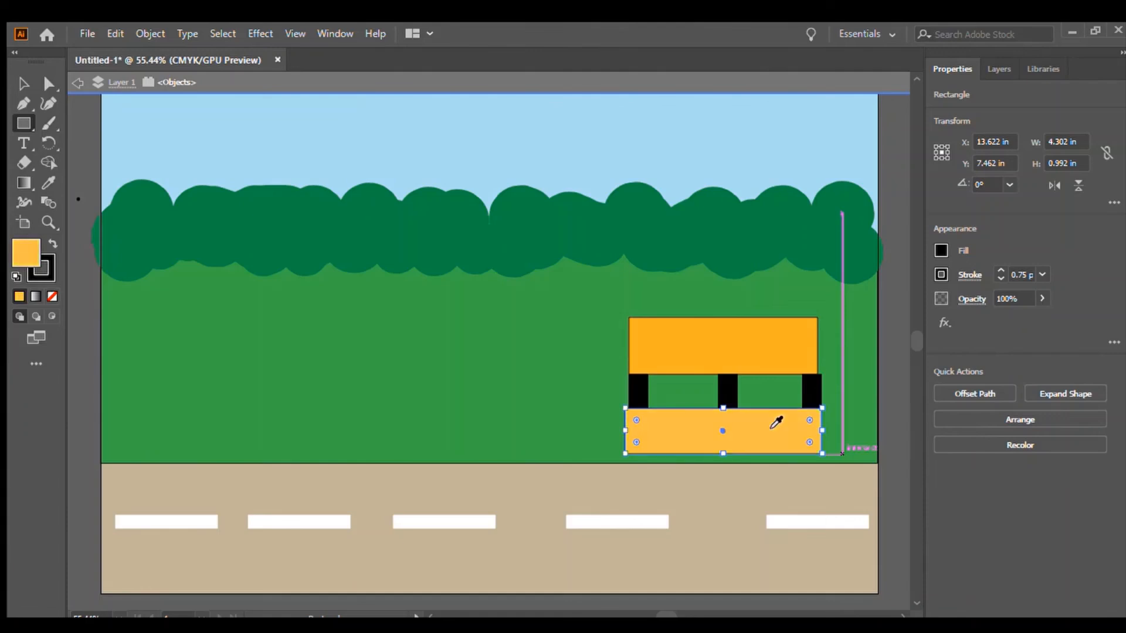
{"action": "left_click", "coordinate": [773, 427]}
{"action": "left_click", "coordinate": [772, 431]}
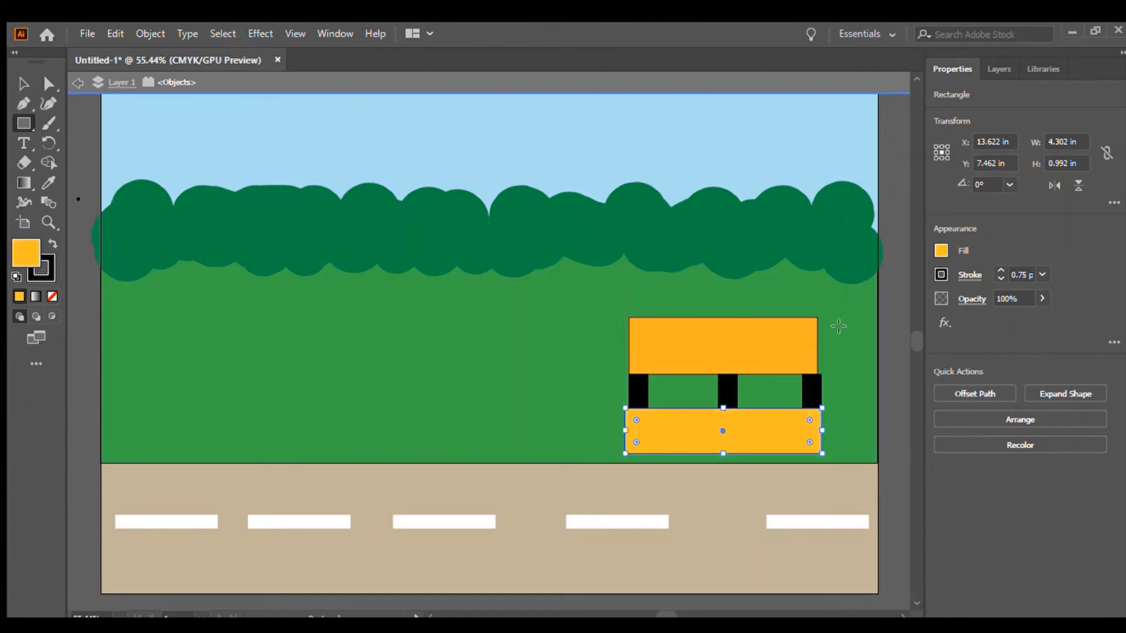
{"action": "left_click", "coordinate": [939, 276]}
{"action": "left_click", "coordinate": [763, 330]}
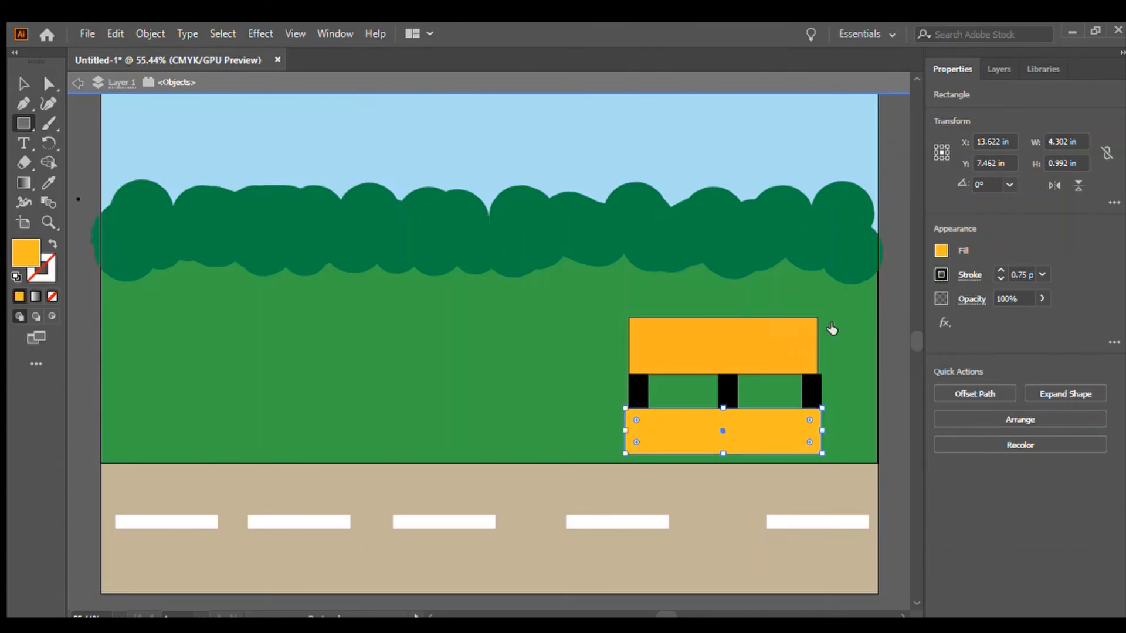
{"action": "key", "text": "v"}
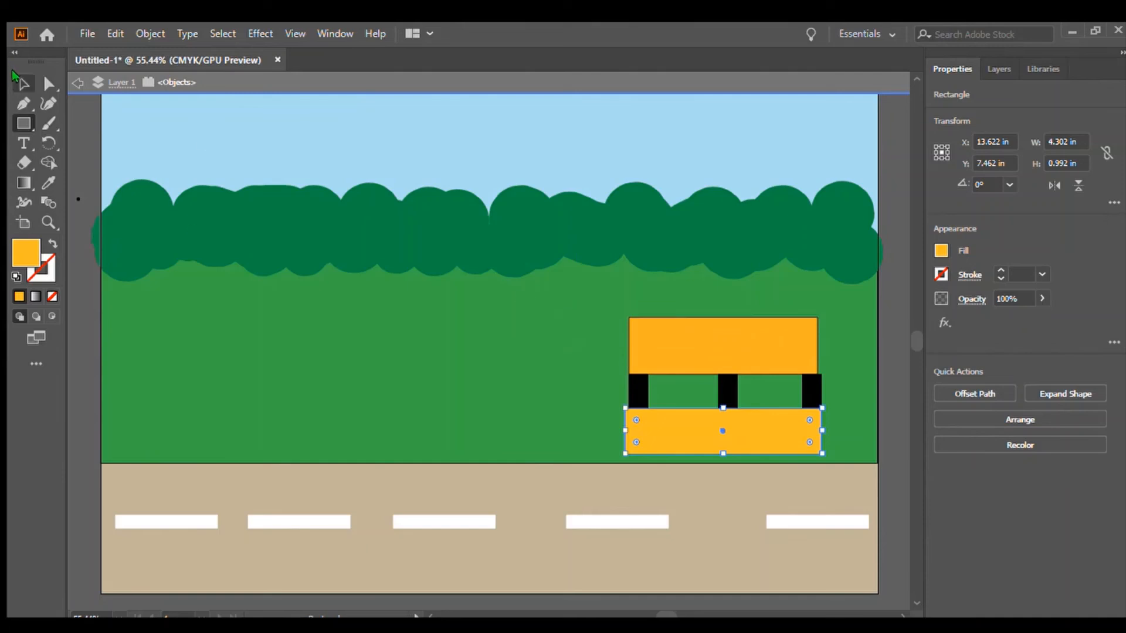
Remove the stroke from the upper orange block.
{"action": "left_click", "coordinate": [745, 359]}
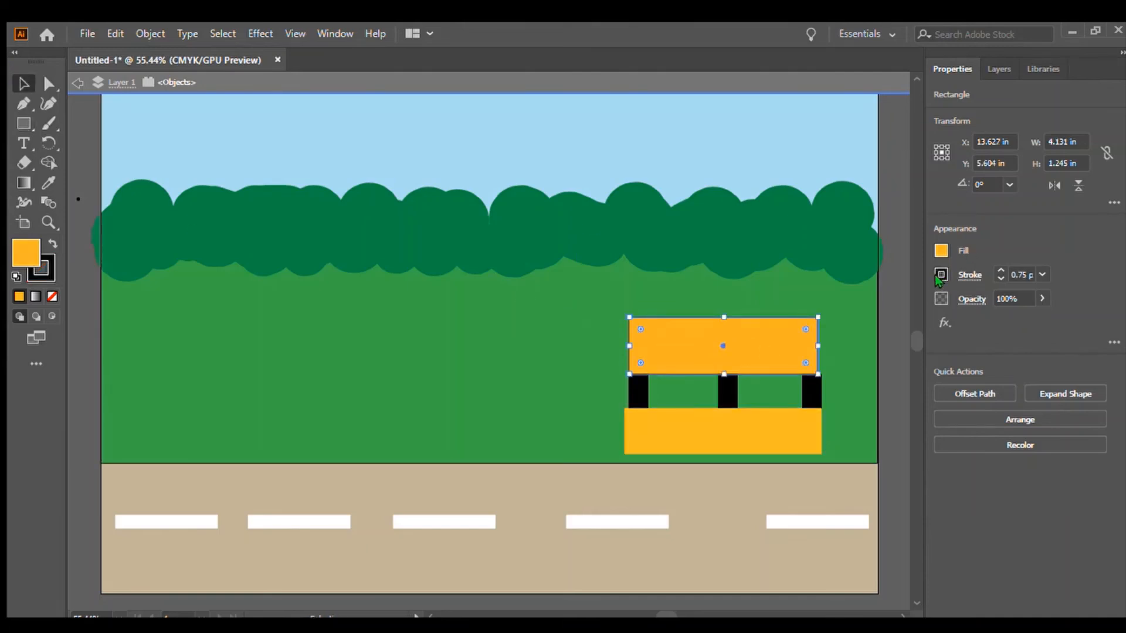
{"action": "left_click", "coordinate": [761, 330]}
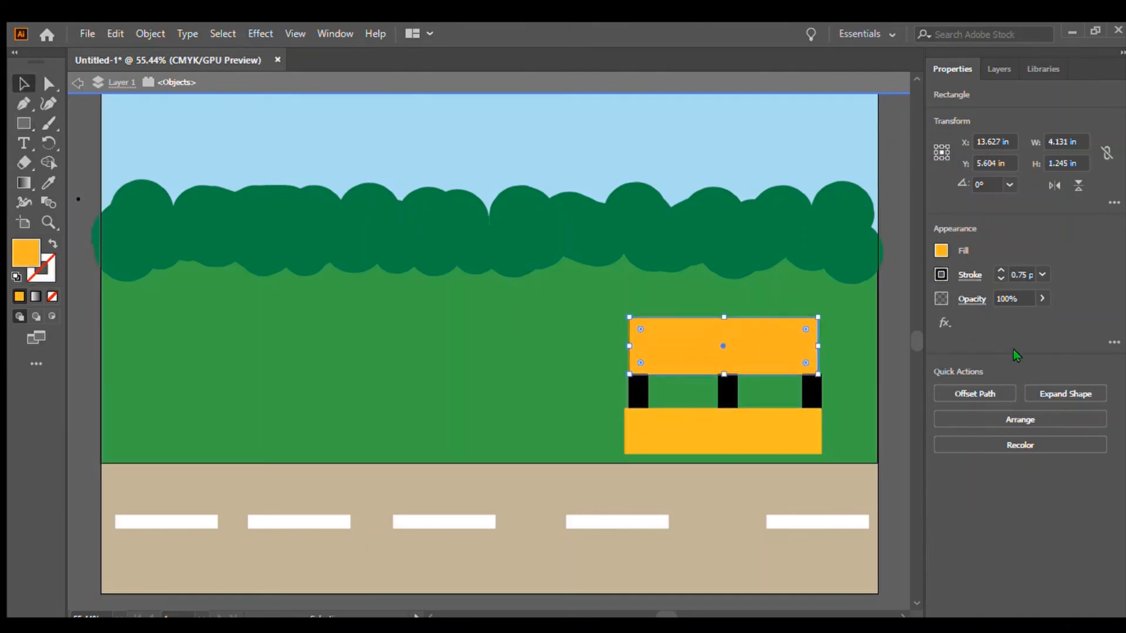
{"action": "left_click", "coordinate": [412, 74]}
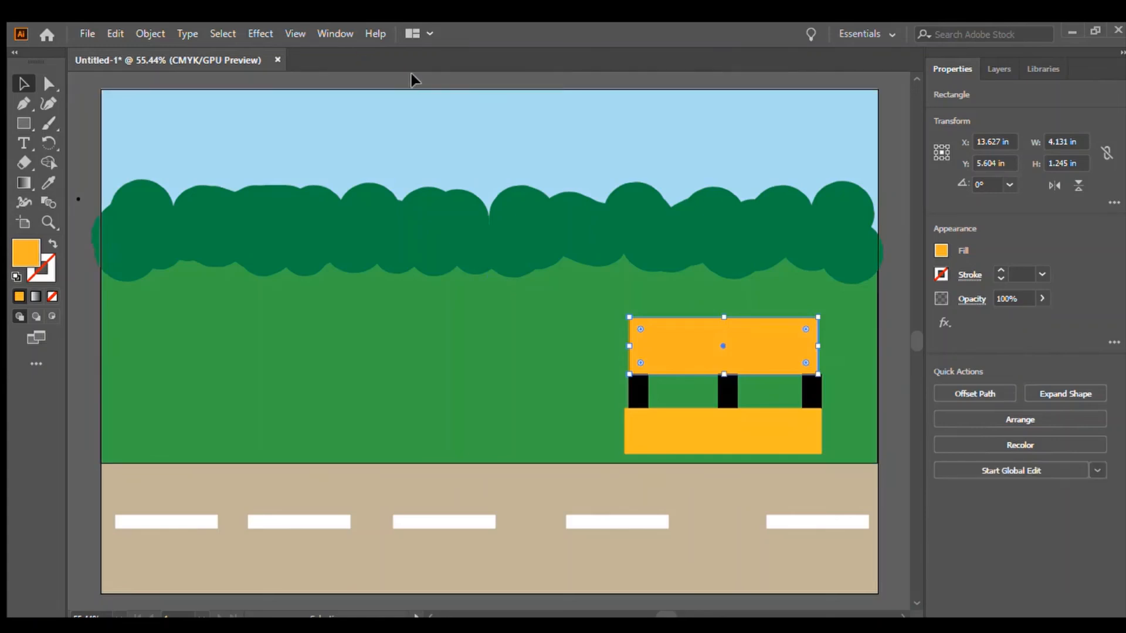
{"action": "left_click", "coordinate": [416, 82]}
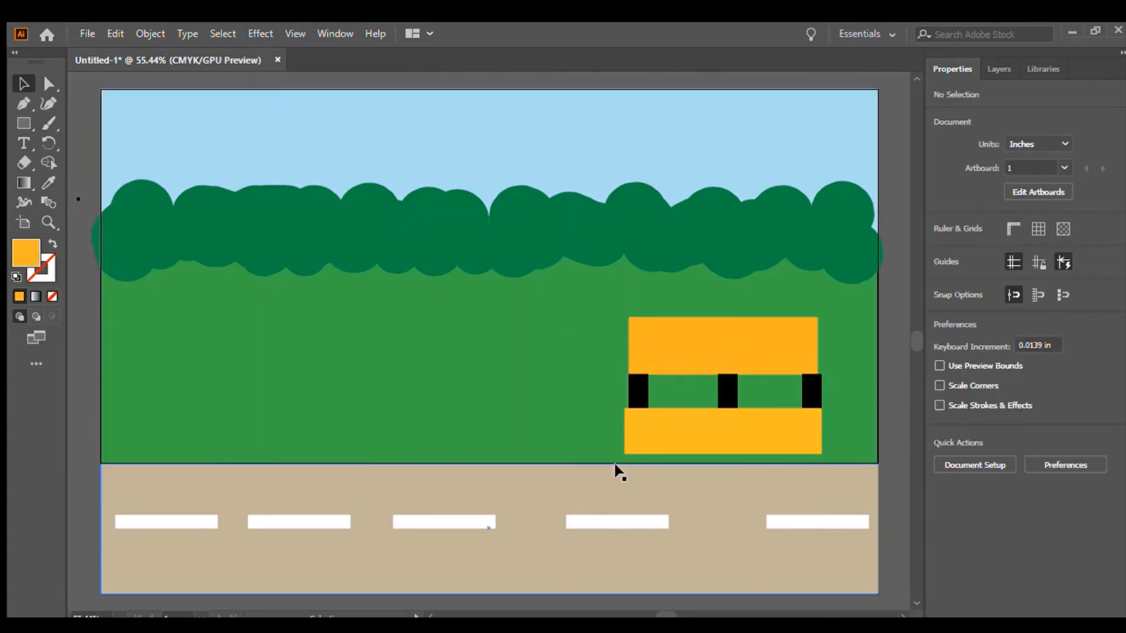
Draw a thin rectangle about 4.3 × 0.33 in across the lower orange block and give it a darker orange fill.
{"action": "left_click", "coordinate": [23, 123]}
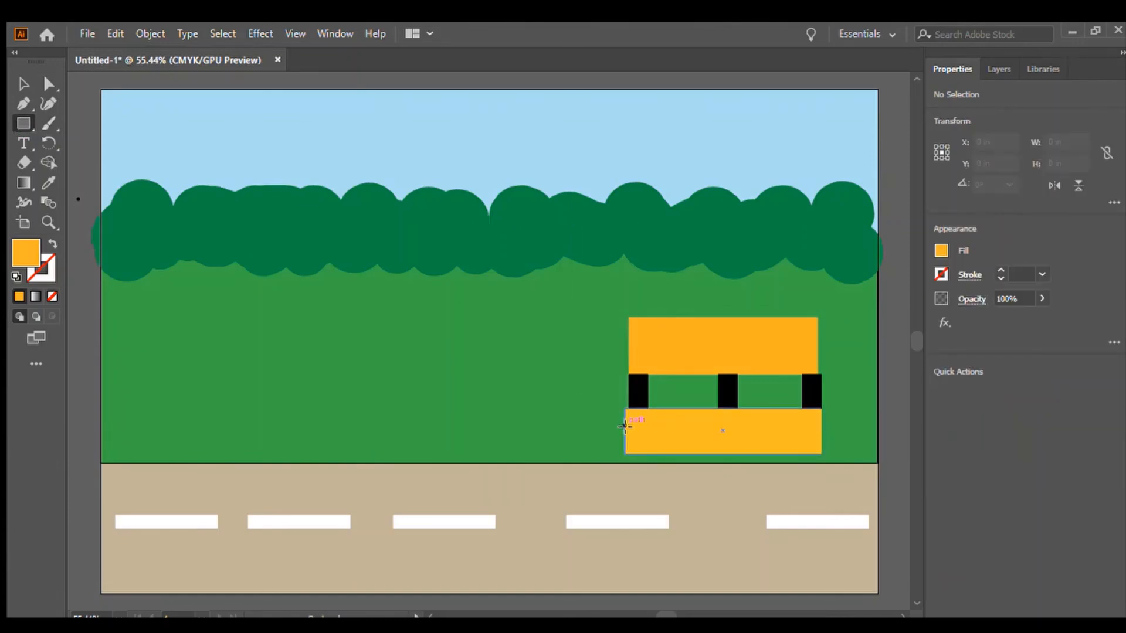
{"action": "left_click_drag", "start_coordinate": [625, 419], "coordinate": [822, 440]}
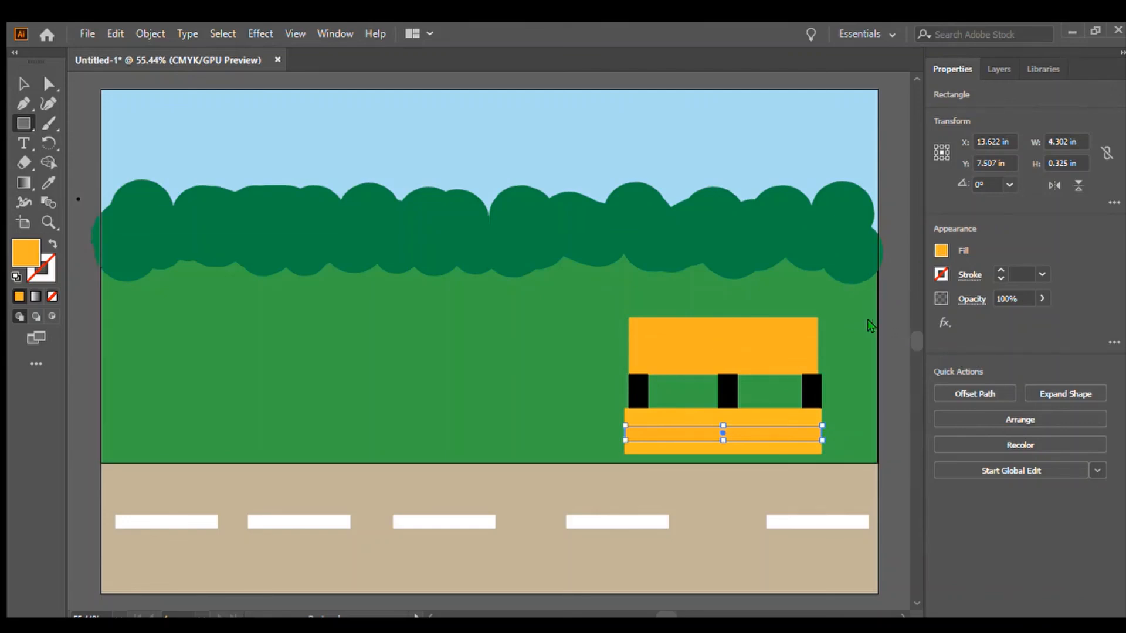
{"action": "left_click", "coordinate": [770, 430]}
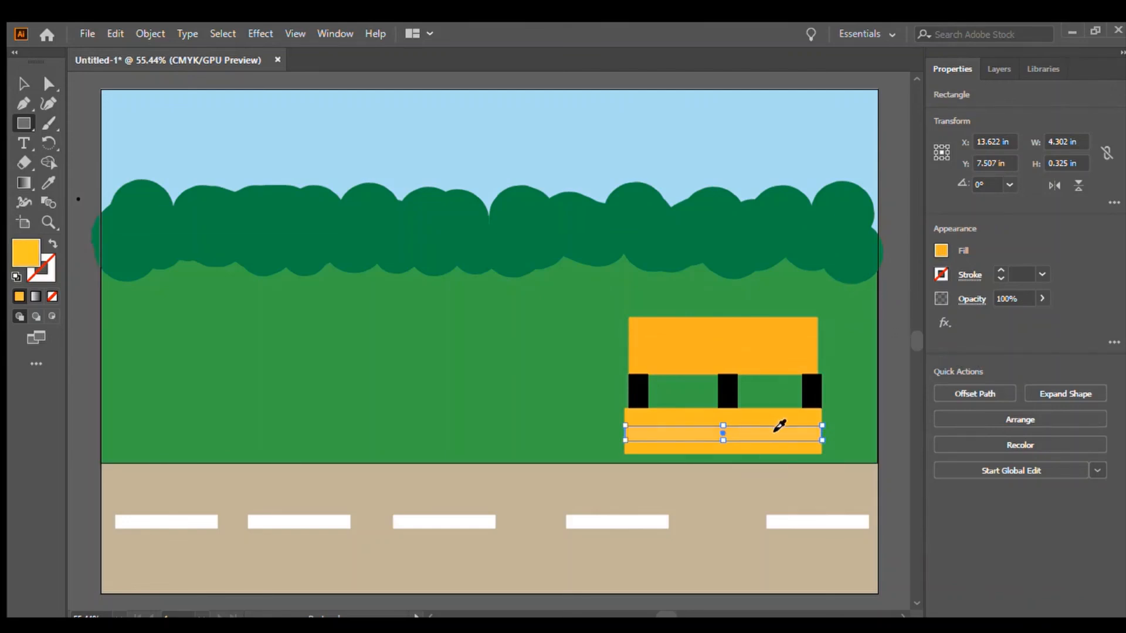
{"action": "left_click", "coordinate": [775, 431]}
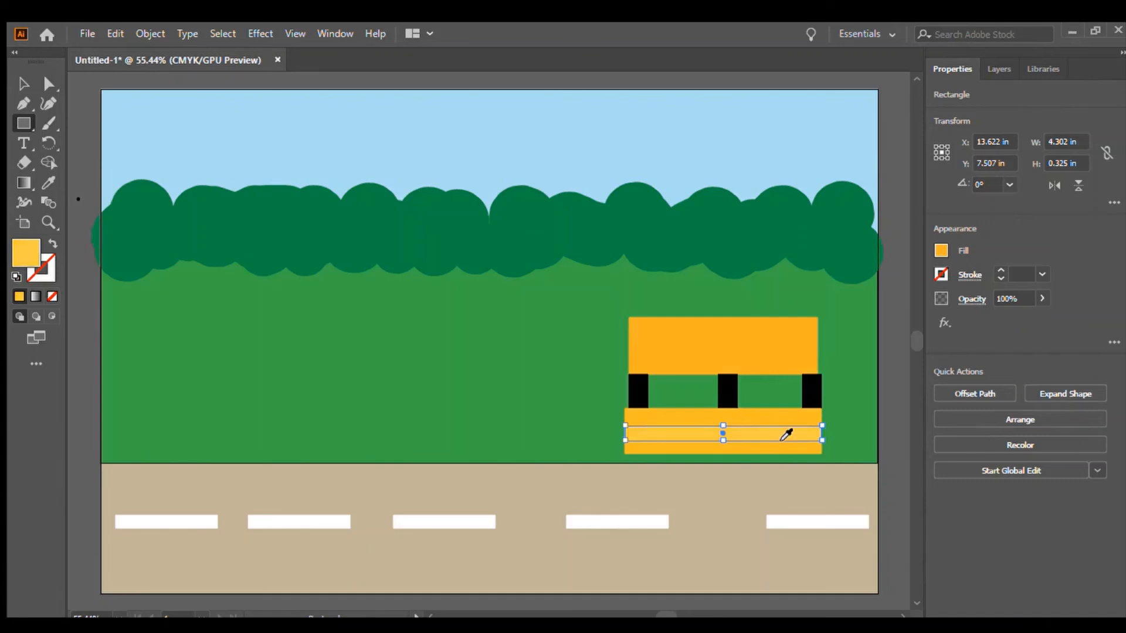
{"action": "left_click", "coordinate": [767, 426]}
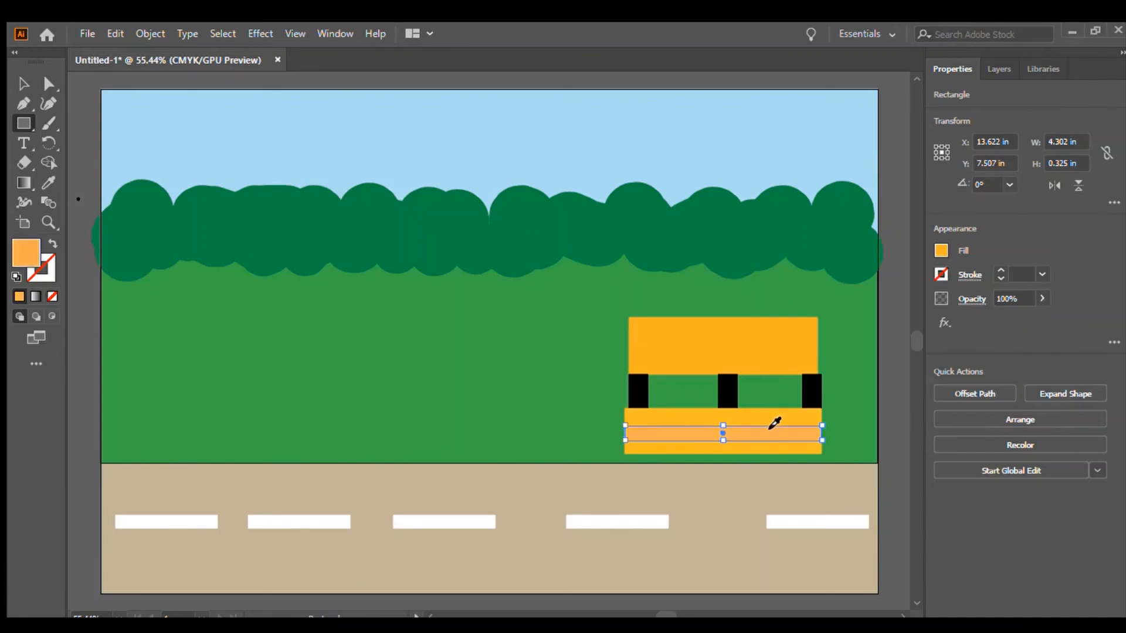
{"action": "left_click", "coordinate": [774, 431]}
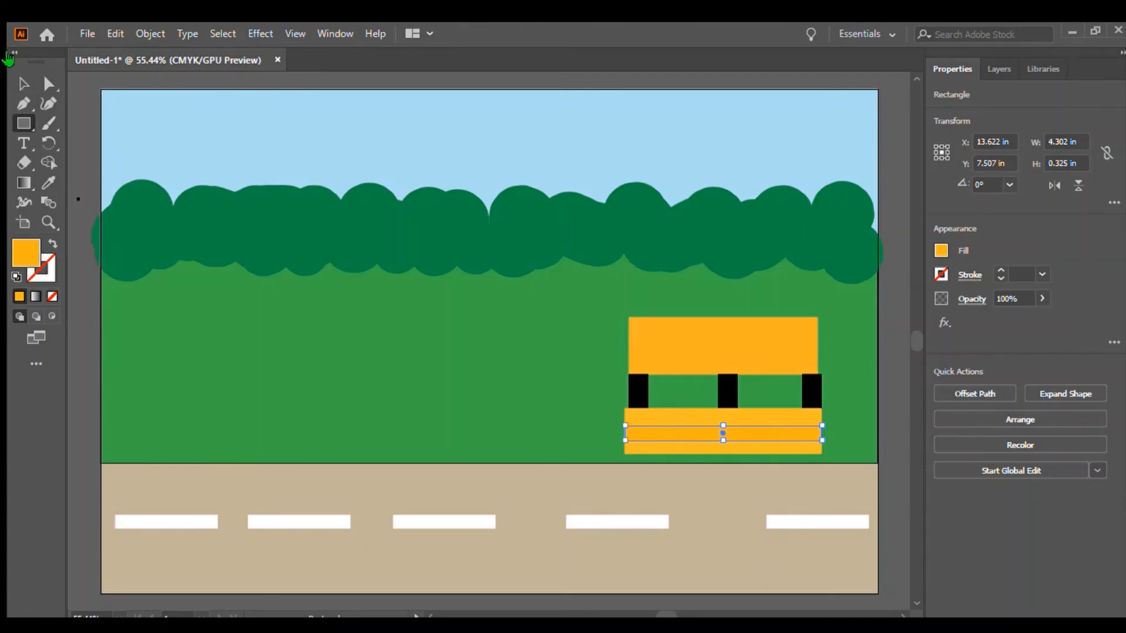
{"action": "left_click", "coordinate": [23, 83]}
{"action": "left_click", "coordinate": [86, 113]}
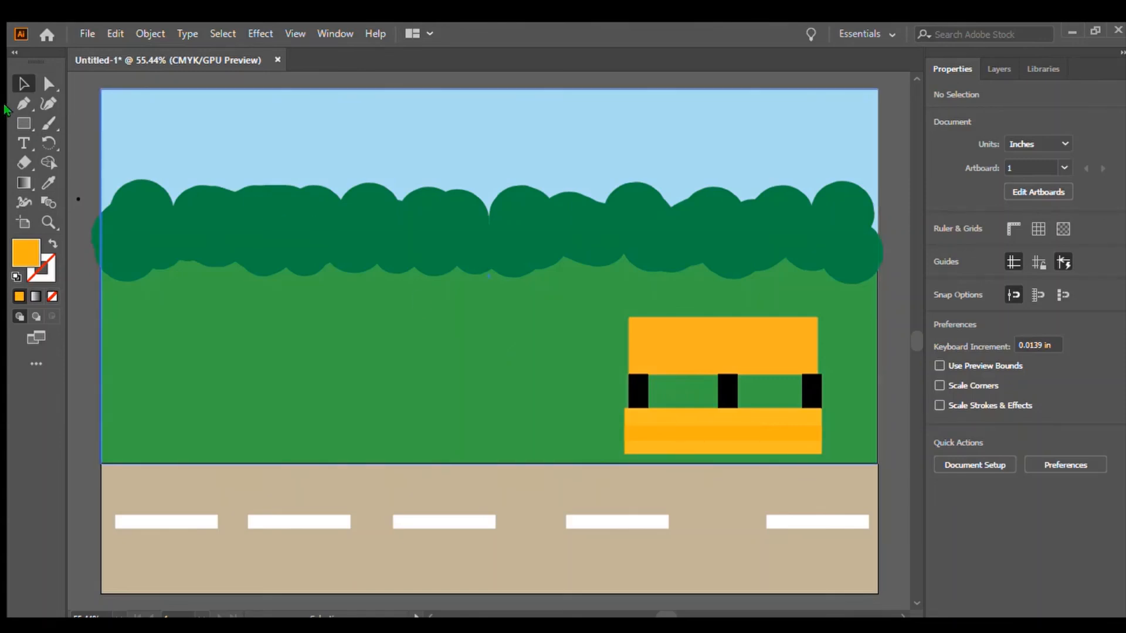
Draw a small black rectangle about 0.46 × 0.21 in under the lower block's left end as a foot.
{"action": "left_click", "coordinate": [16, 122]}
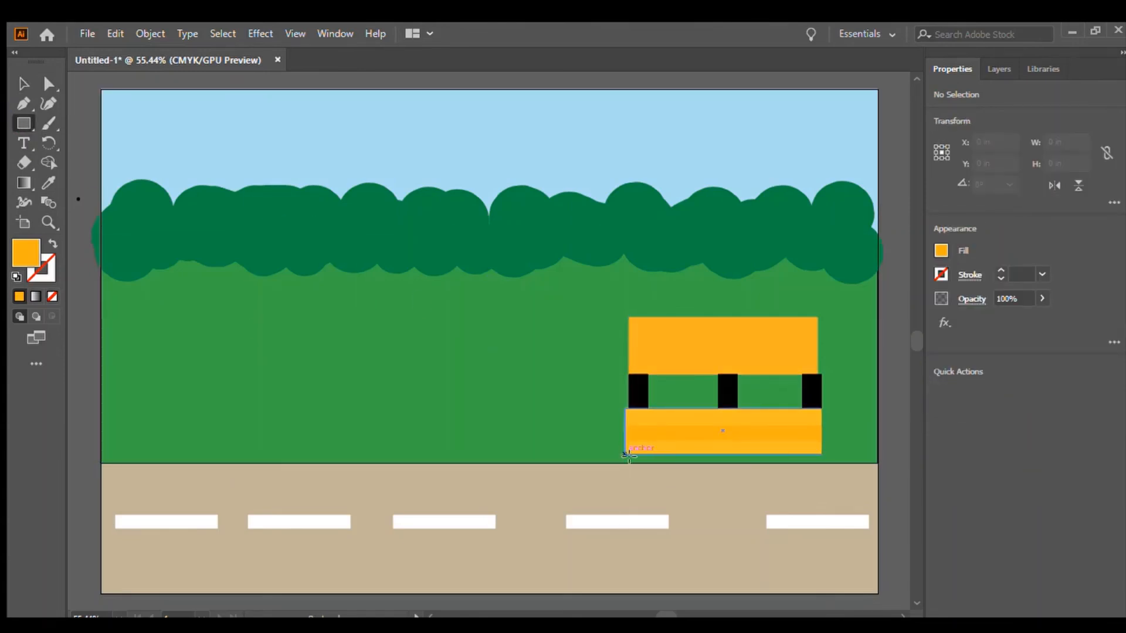
{"action": "left_click_drag", "start_coordinate": [628, 455], "coordinate": [647, 464]}
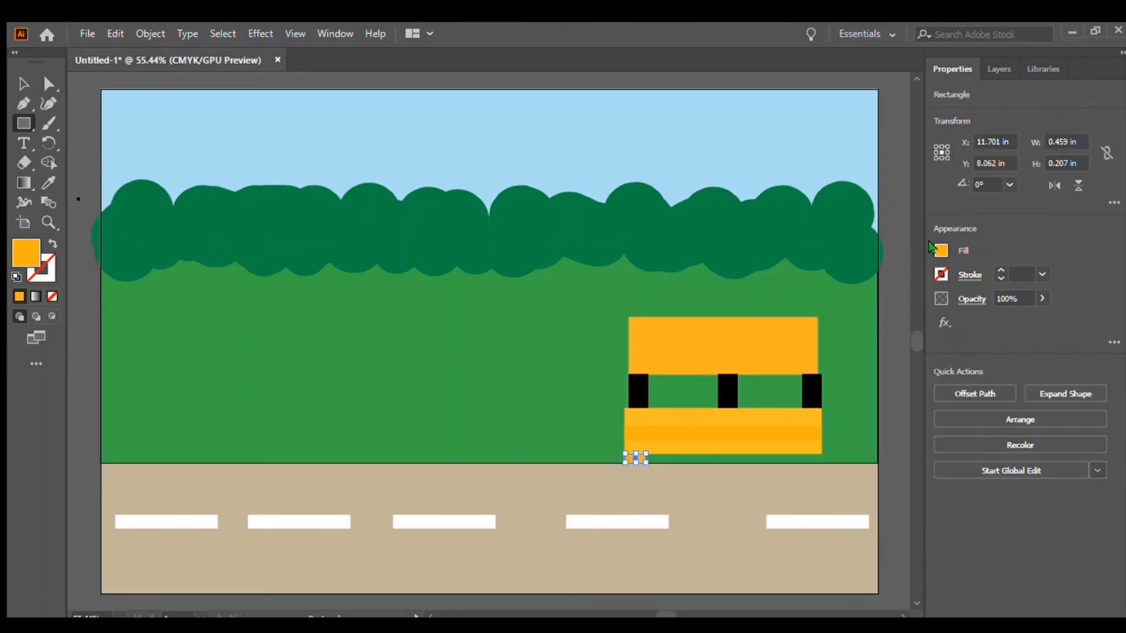
{"action": "left_click", "coordinate": [771, 451]}
{"action": "left_click", "coordinate": [24, 83]}
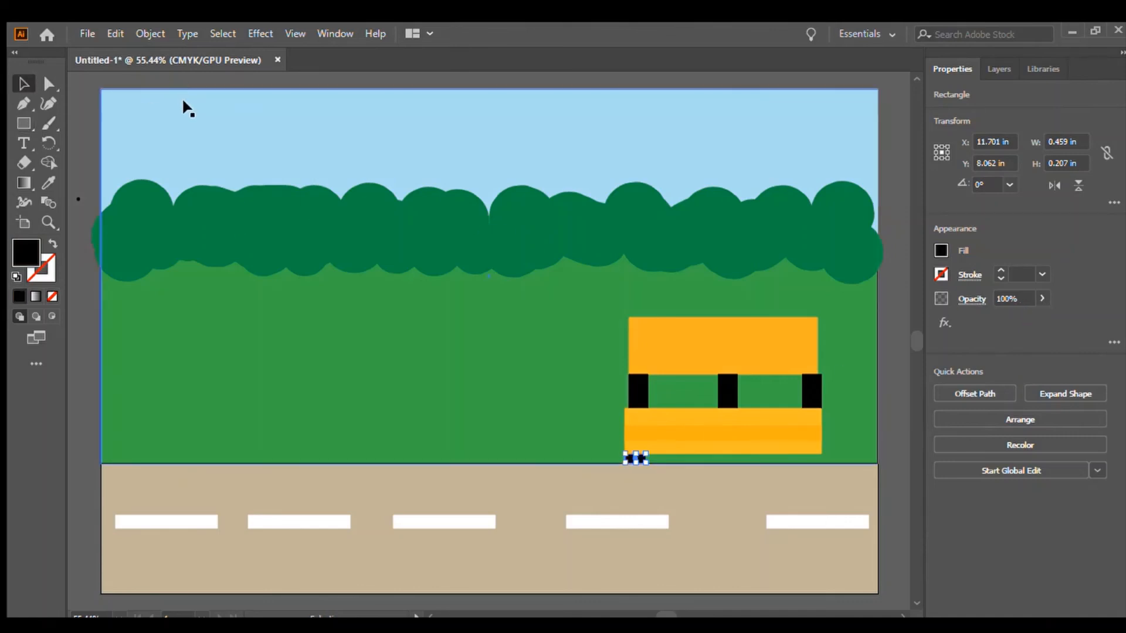
Draw a matching black foot about 0.51 × 0.21 in under the lower block's right end.
{"action": "left_click", "coordinate": [182, 97]}
{"action": "left_click", "coordinate": [25, 123]}
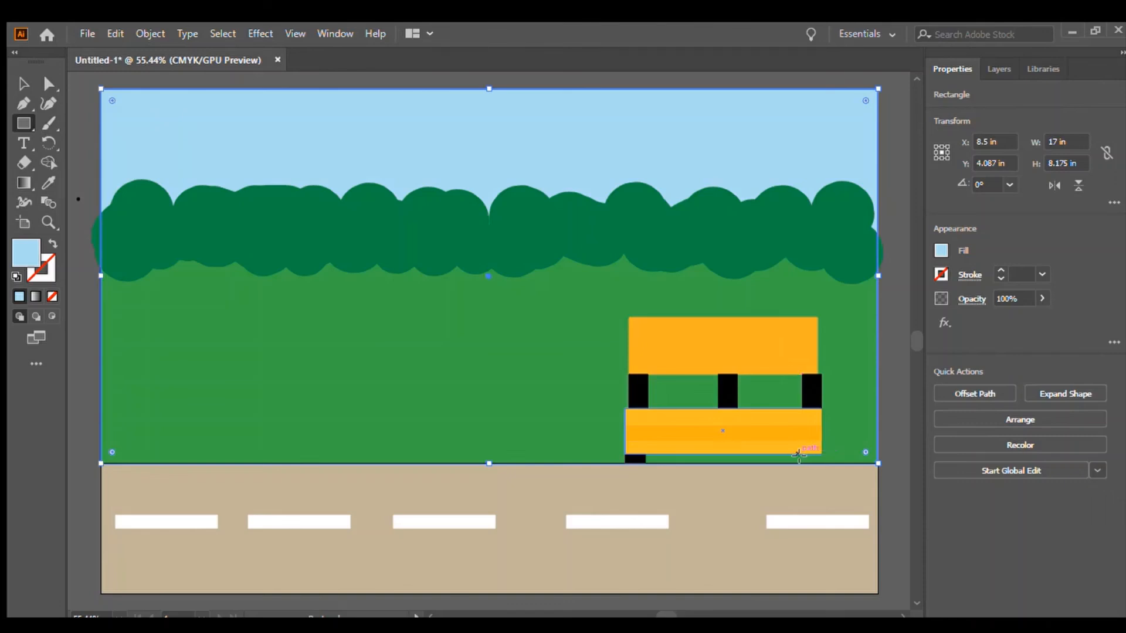
{"action": "left_click_drag", "start_coordinate": [797, 456], "coordinate": [824, 463]}
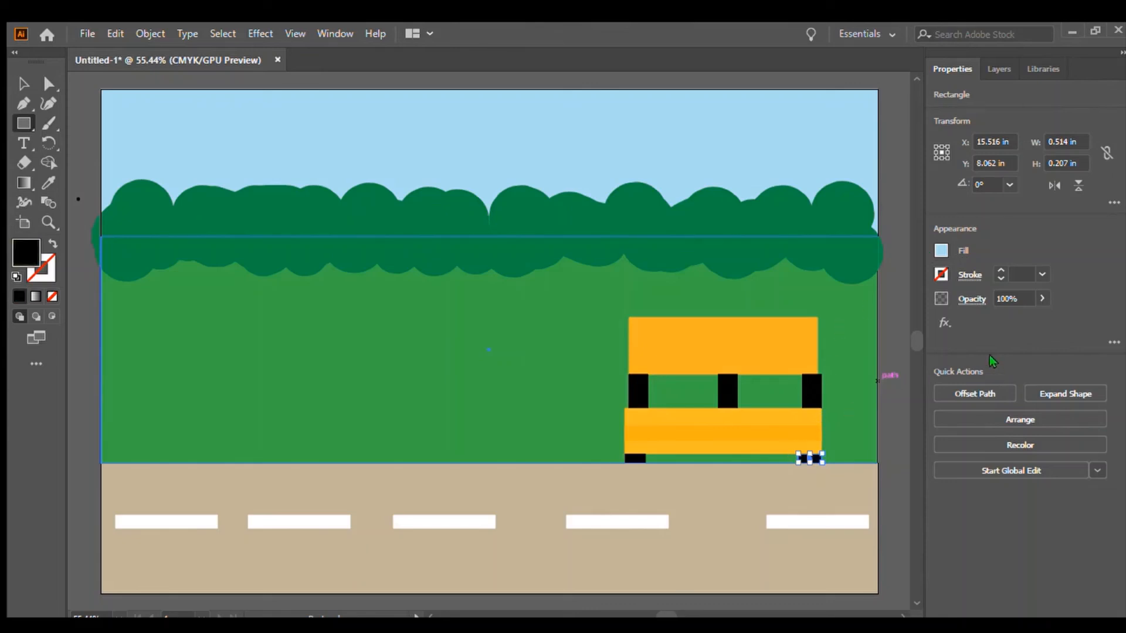
{"action": "left_click", "coordinate": [19, 83]}
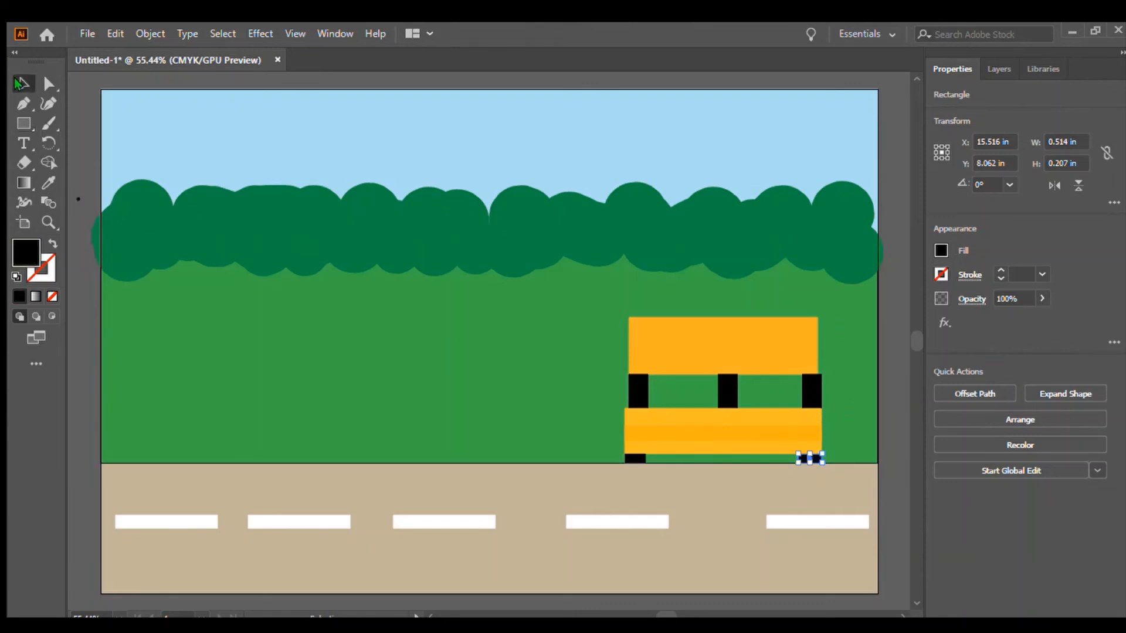
{"action": "left_click", "coordinate": [64, 120]}
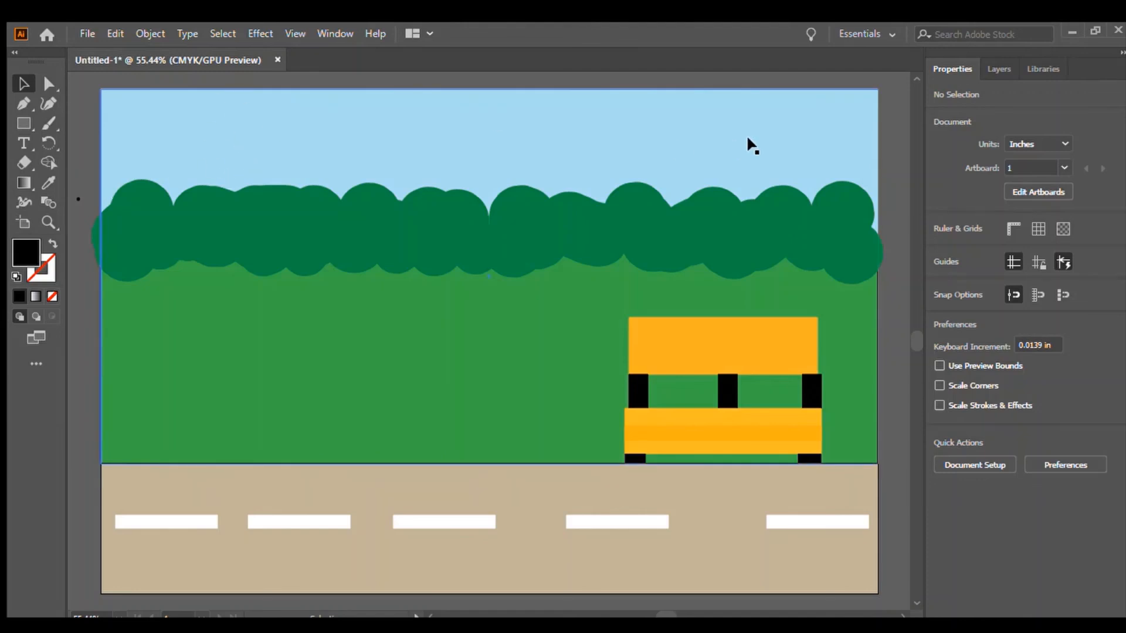
Switch to the Paintbrush and set its stroke weight to 18 pt.
{"action": "left_click", "coordinate": [49, 123]}
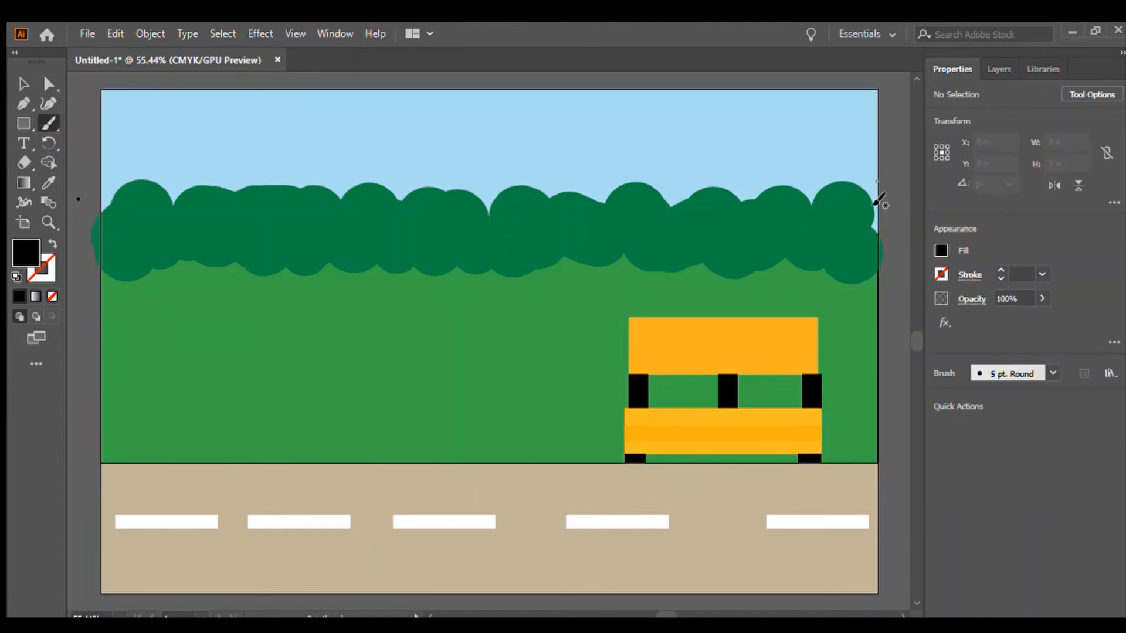
{"action": "left_click", "coordinate": [996, 271]}
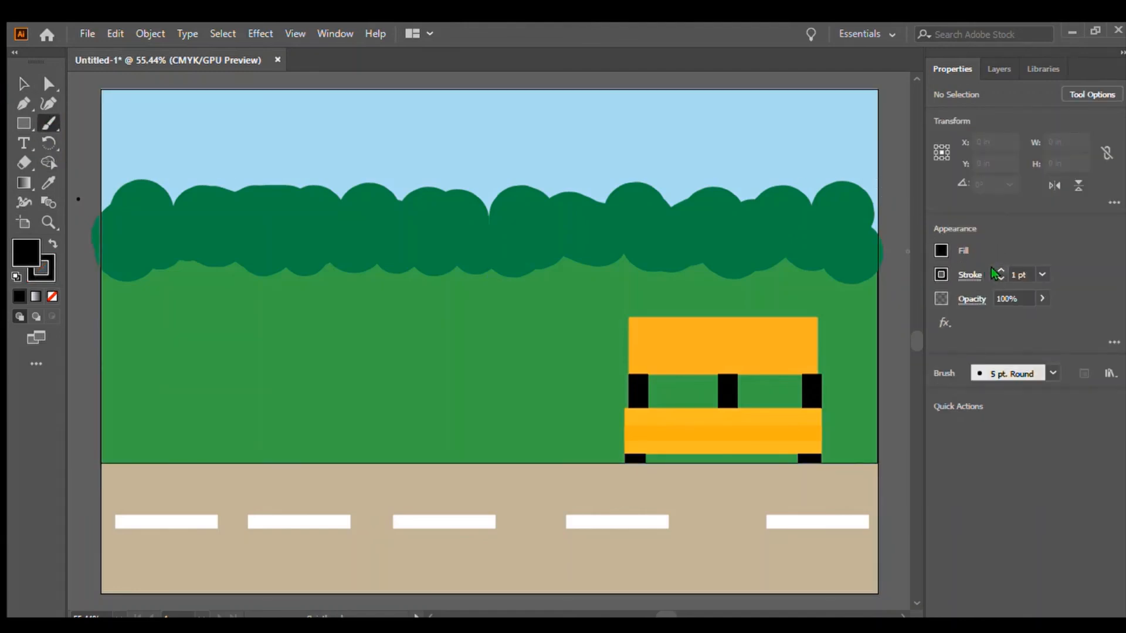
{"action": "left_click", "coordinate": [998, 270]}
{"action": "left_click", "coordinate": [998, 270]}
{"action": "left_click", "coordinate": [802, 125]}
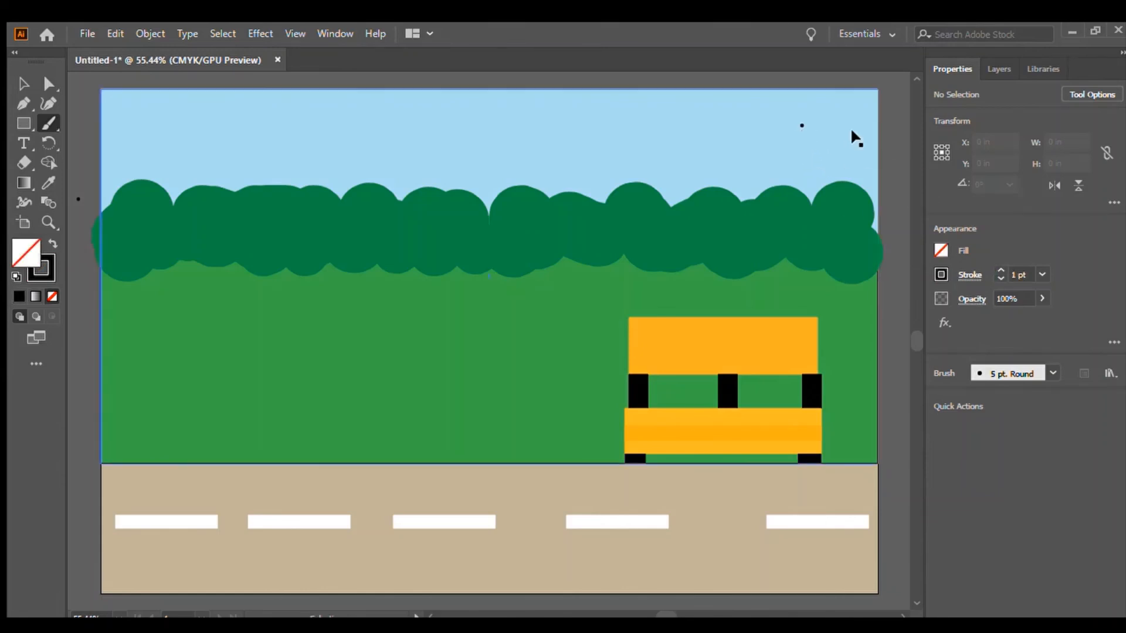
{"action": "key", "text": "ctrl+z"}
{"action": "left_click", "coordinate": [885, 119]}
{"action": "left_click", "coordinate": [998, 270]}
{"action": "left_click", "coordinate": [998, 270]}
{"action": "left_click", "coordinate": [999, 270]}
{"action": "left_click", "coordinate": [999, 271]}
{"action": "left_click", "coordinate": [1000, 271]}
Make the brush stroke yellow and paint a round sun in the upper right of the sky.
{"action": "left_click", "coordinate": [795, 428]}
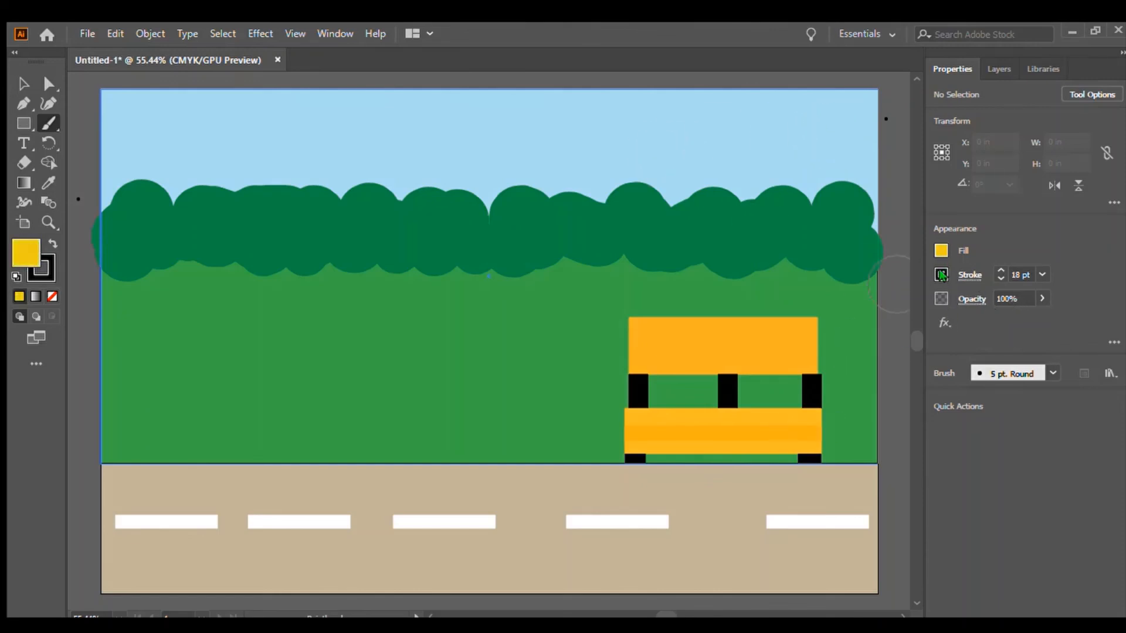
{"action": "key", "text": "x"}
{"action": "key", "text": "x"}
{"action": "key", "text": "shift+x"}
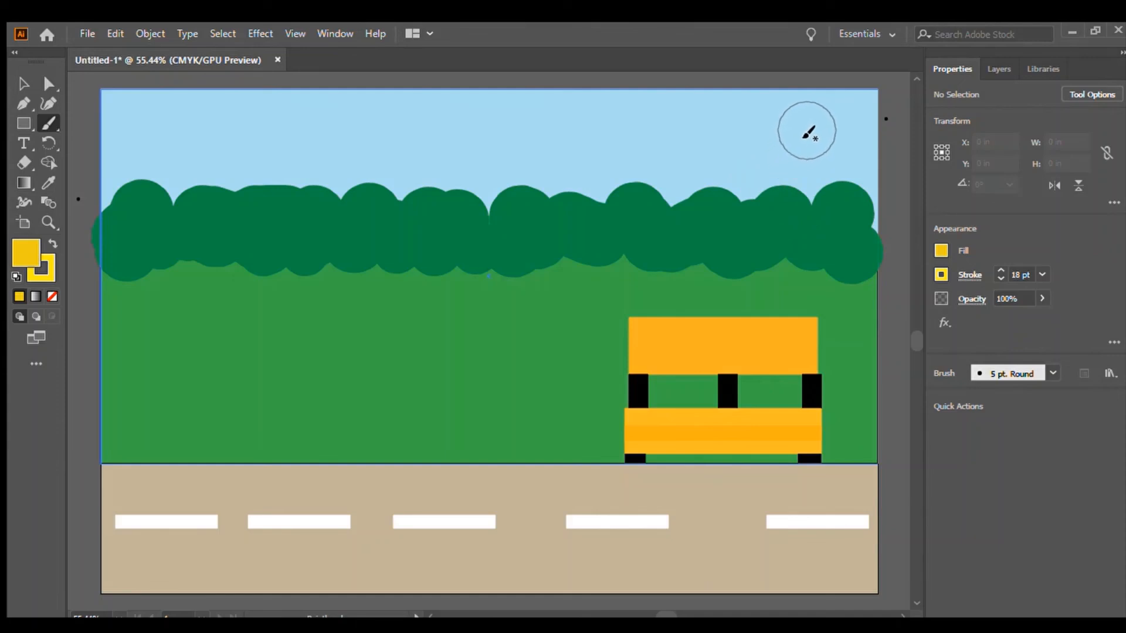
{"action": "left_click", "coordinate": [806, 133]}
{"action": "key", "text": "slash"}
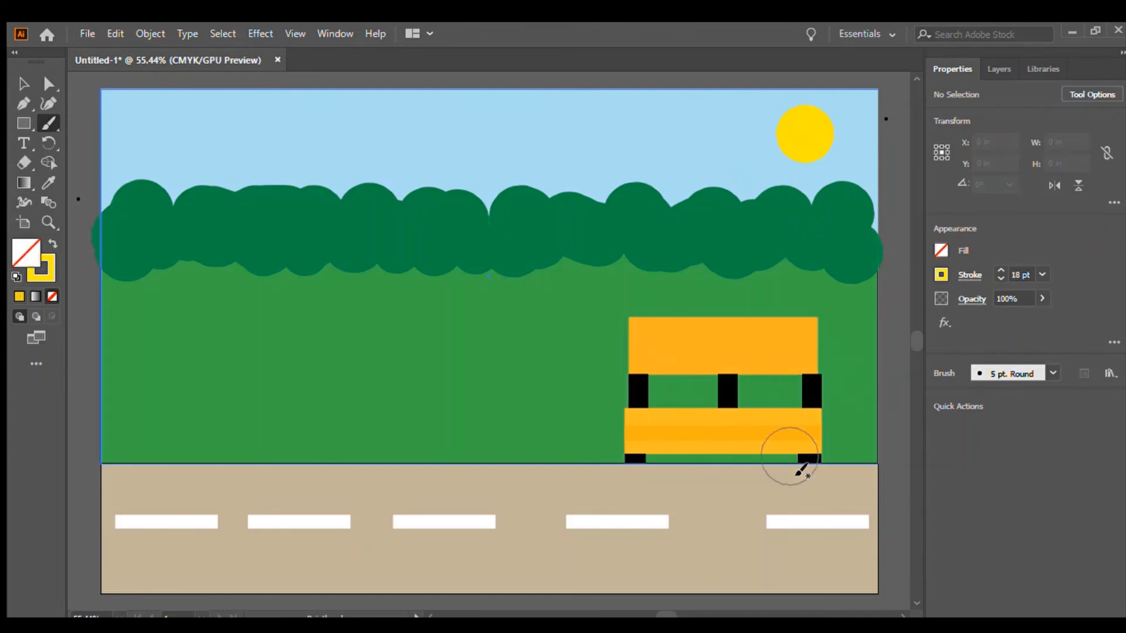
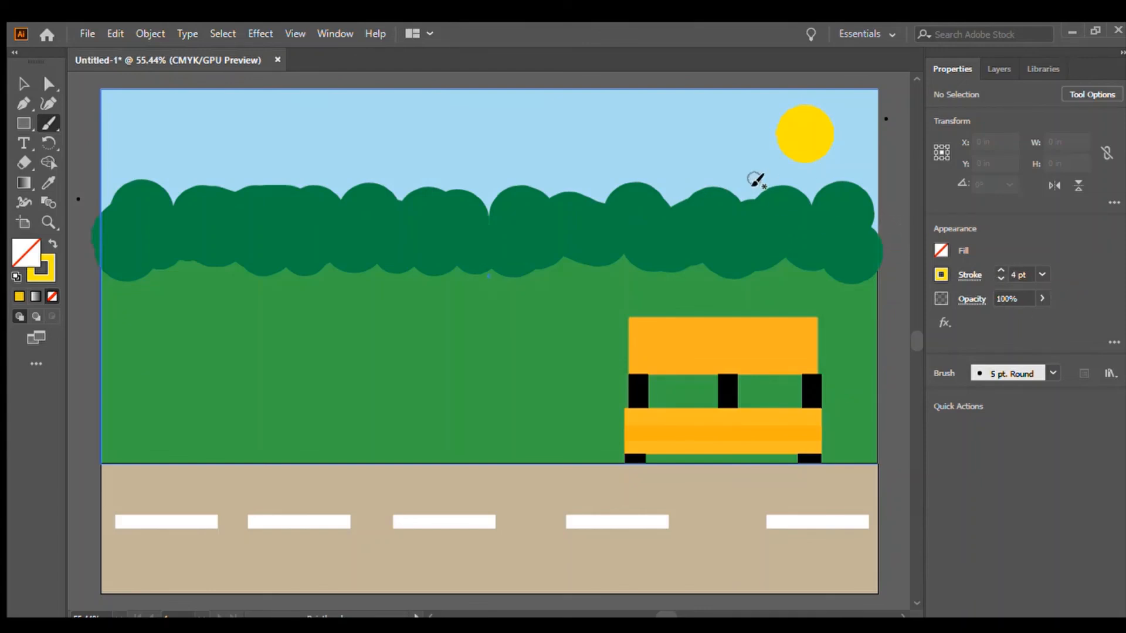
Paint short yellow rays radiating around the sun with the brush.
{"action": "left_click_drag", "start_coordinate": [772, 162], "coordinate": [755, 176]}
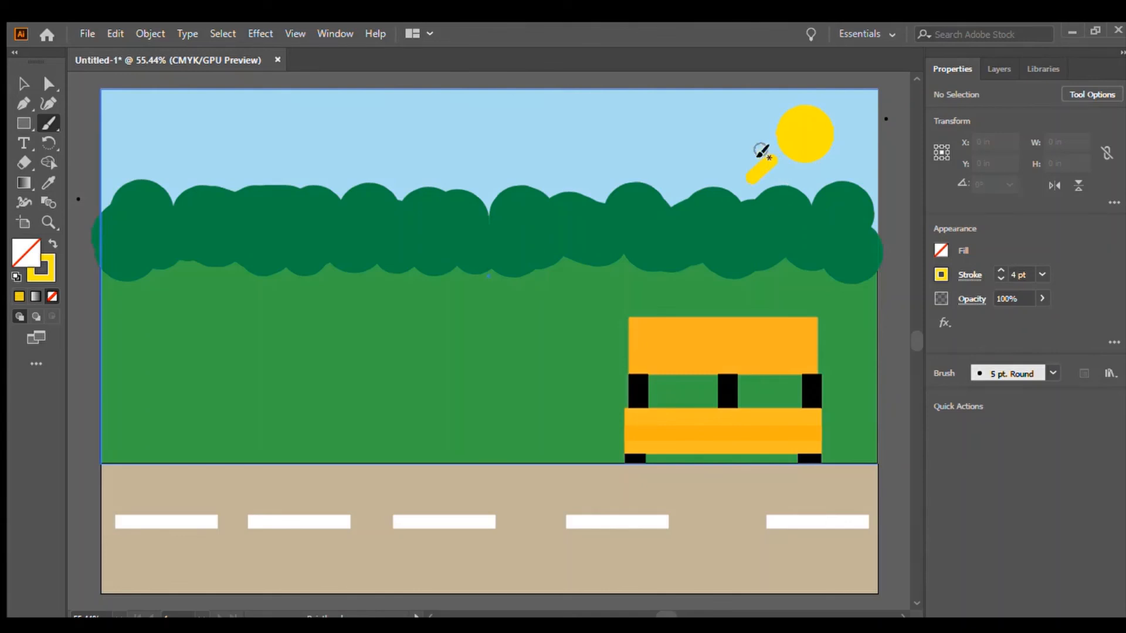
{"action": "left_click_drag", "start_coordinate": [765, 122], "coordinate": [735, 118]}
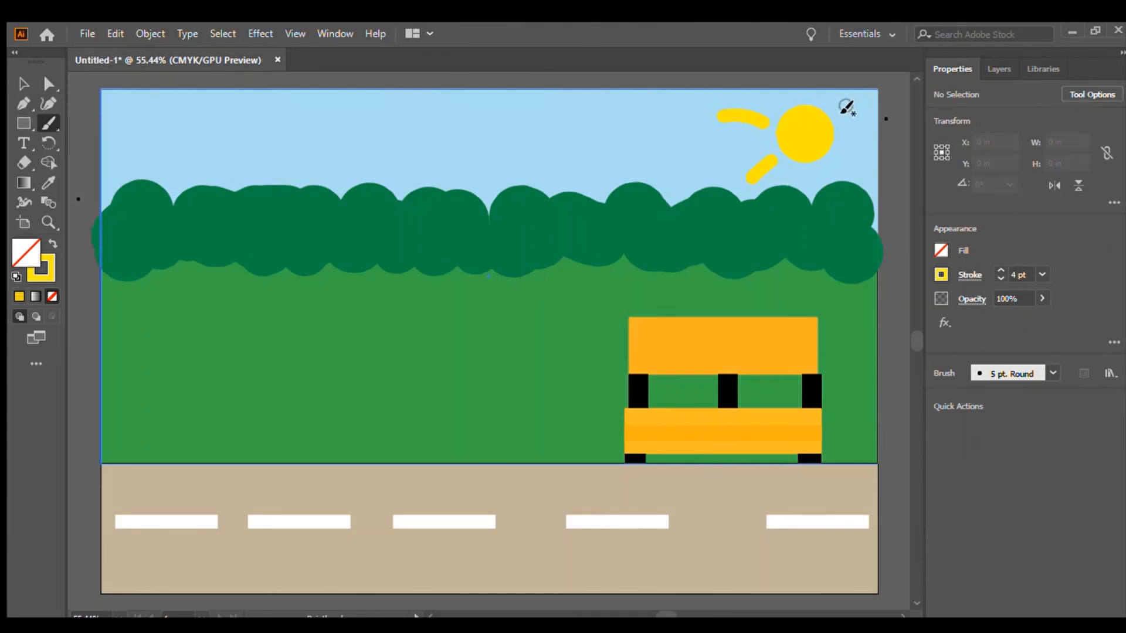
{"action": "left_click_drag", "start_coordinate": [841, 142], "coordinate": [855, 157]}
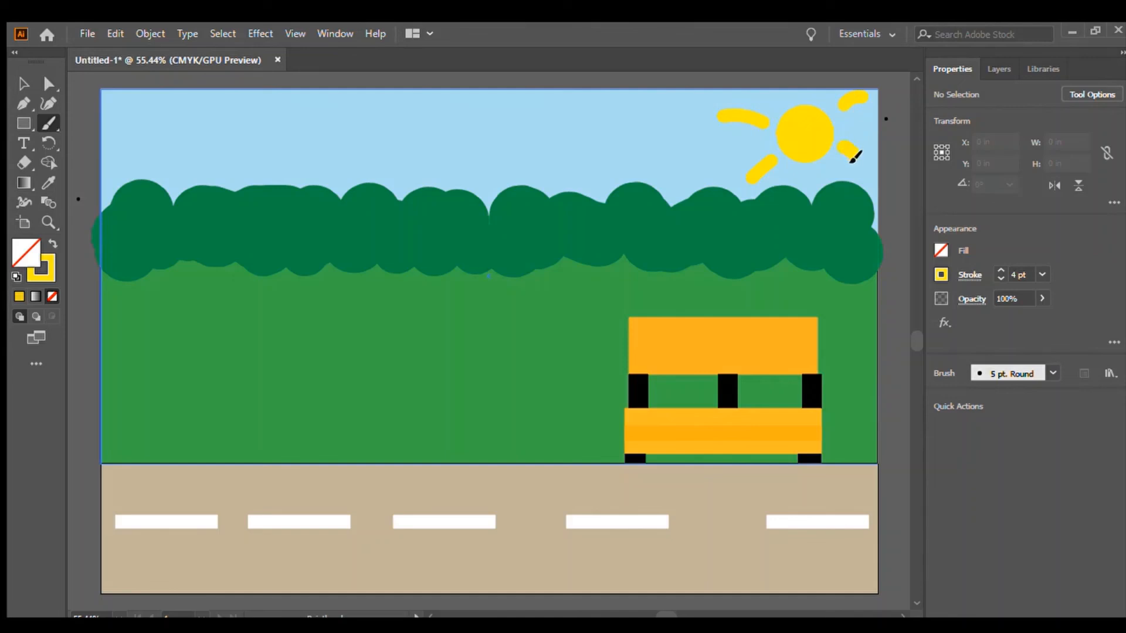
{"action": "left_click_drag", "start_coordinate": [798, 100], "coordinate": [797, 89]}
{"action": "left_click", "coordinate": [24, 84]}
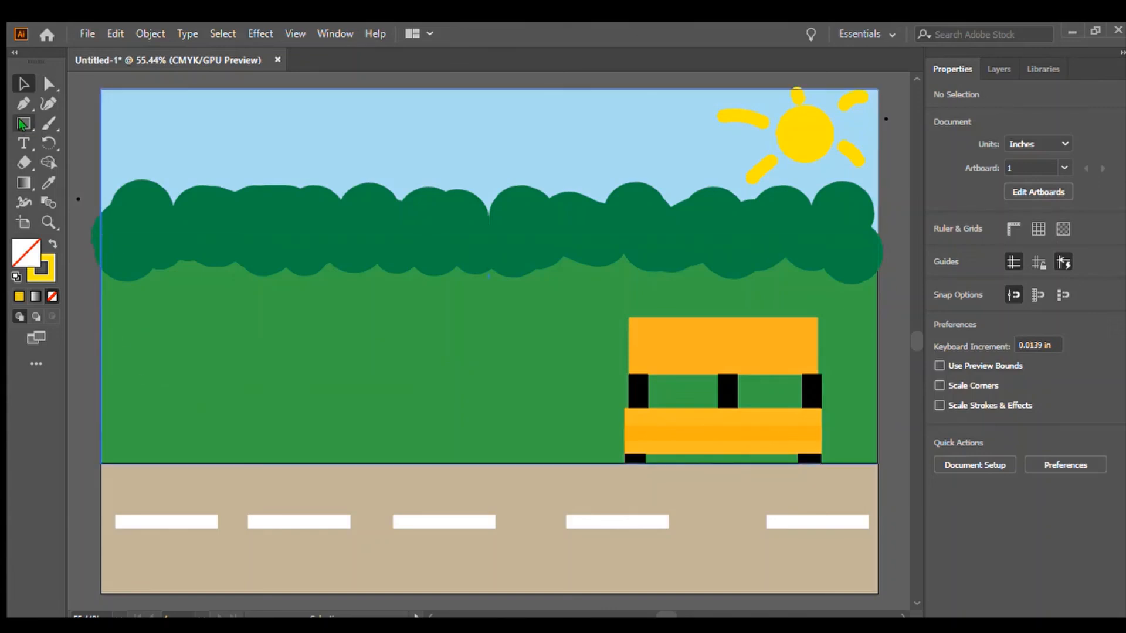
Make the brush stroke dark green and paint two round bushes in the field's left half.
{"action": "left_click", "coordinate": [49, 123]}
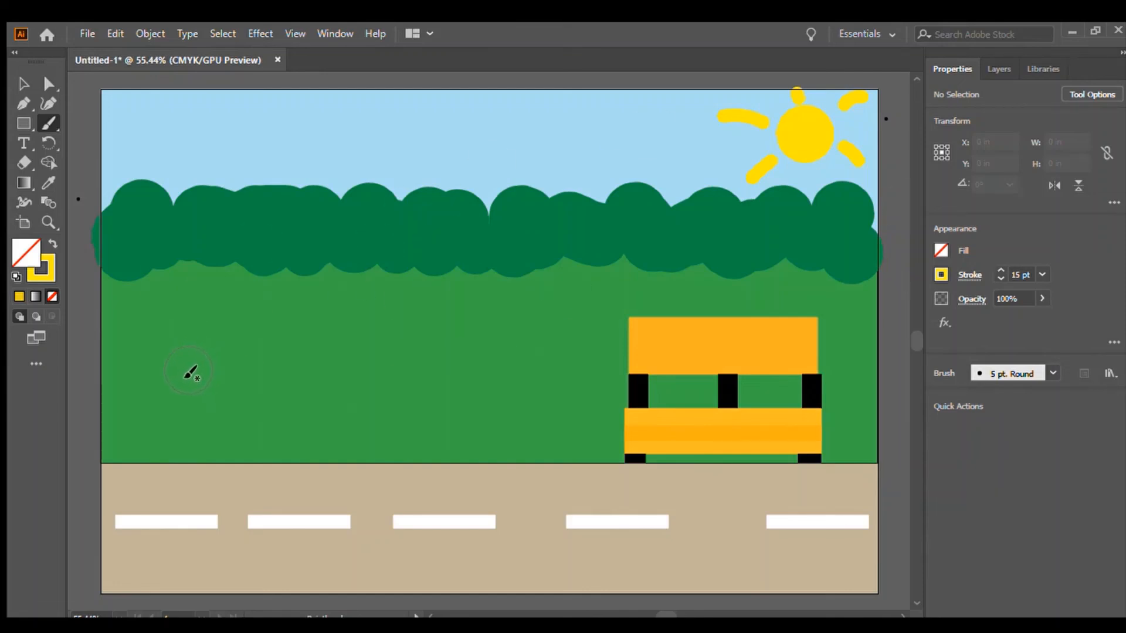
{"action": "left_click", "coordinate": [189, 371]}
{"action": "key", "text": "ctrl+z"}
{"action": "left_click", "coordinate": [830, 329]}
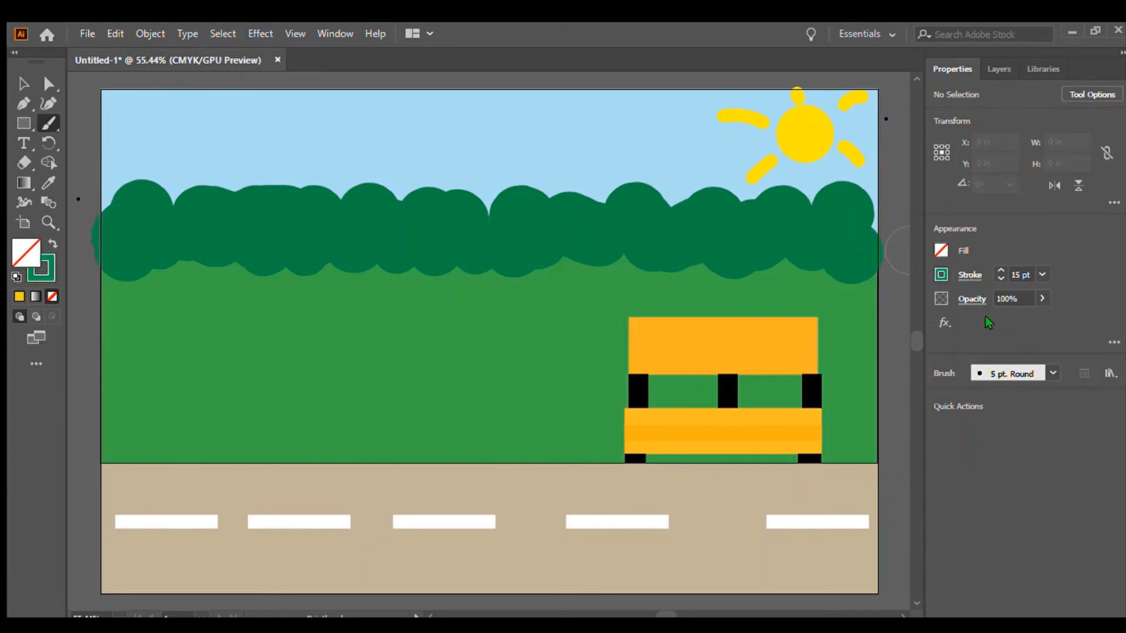
{"action": "mouse_move", "coordinate": [149, 385]}
{"action": "left_mouse_down"}
{"action": "mouse_move", "coordinate": [190, 355]}
{"action": "mouse_move", "coordinate": [227, 358]}
{"action": "mouse_move", "coordinate": [252, 397]}
{"action": "mouse_move", "coordinate": [188, 390]}
{"action": "left_mouse_up"}
{"action": "mouse_move", "coordinate": [339, 389]}
{"action": "left_mouse_down"}
{"action": "mouse_move", "coordinate": [340, 362]}
{"action": "mouse_move", "coordinate": [366, 342]}
{"action": "mouse_move", "coordinate": [422, 344]}
{"action": "mouse_move", "coordinate": [454, 382]}
{"action": "mouse_move", "coordinate": [444, 392]}
{"action": "mouse_move", "coordinate": [321, 374]}
{"action": "mouse_move", "coordinate": [375, 324]}
{"action": "mouse_move", "coordinate": [472, 366]}
{"action": "left_mouse_up"}
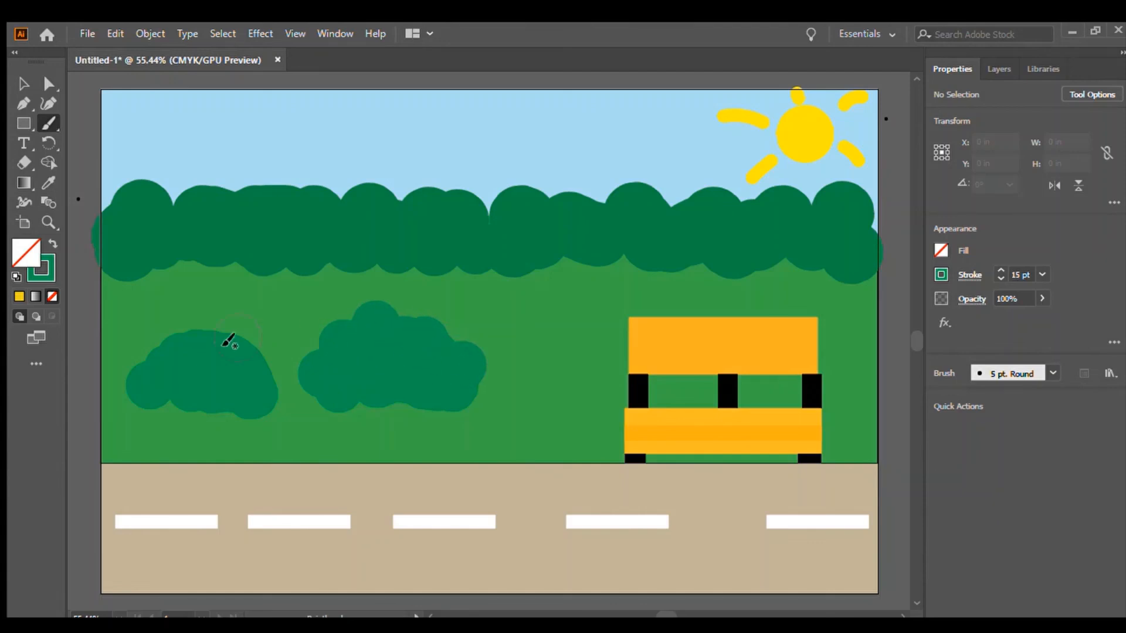
{"action": "mouse_move", "coordinate": [226, 340]}
{"action": "left_mouse_down"}
{"action": "mouse_move", "coordinate": [166, 352]}
{"action": "mouse_move", "coordinate": [211, 389]}
{"action": "mouse_move", "coordinate": [276, 352]}
{"action": "left_mouse_up"}
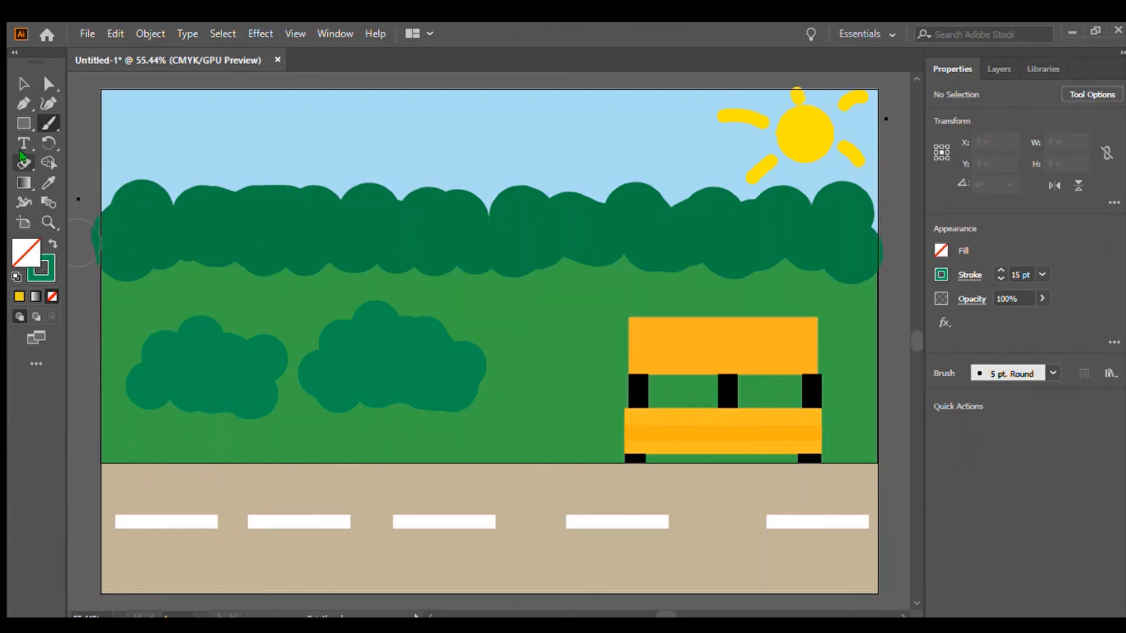
Set the brush to a 4 pt red stroke and dot red berries across both bushes.
{"action": "left_click", "coordinate": [997, 274]}
{"action": "left_click", "coordinate": [997, 274]}
{"action": "left_click", "coordinate": [997, 274]}
{"action": "left_click", "coordinate": [997, 275]}
{"action": "double_click", "coordinate": [997, 274]}
{"action": "left_click", "coordinate": [997, 274]}
{"action": "left_click", "coordinate": [998, 274]}
{"action": "left_click", "coordinate": [997, 275]}
{"action": "left_click", "coordinate": [997, 275]}
{"action": "left_click", "coordinate": [997, 275]}
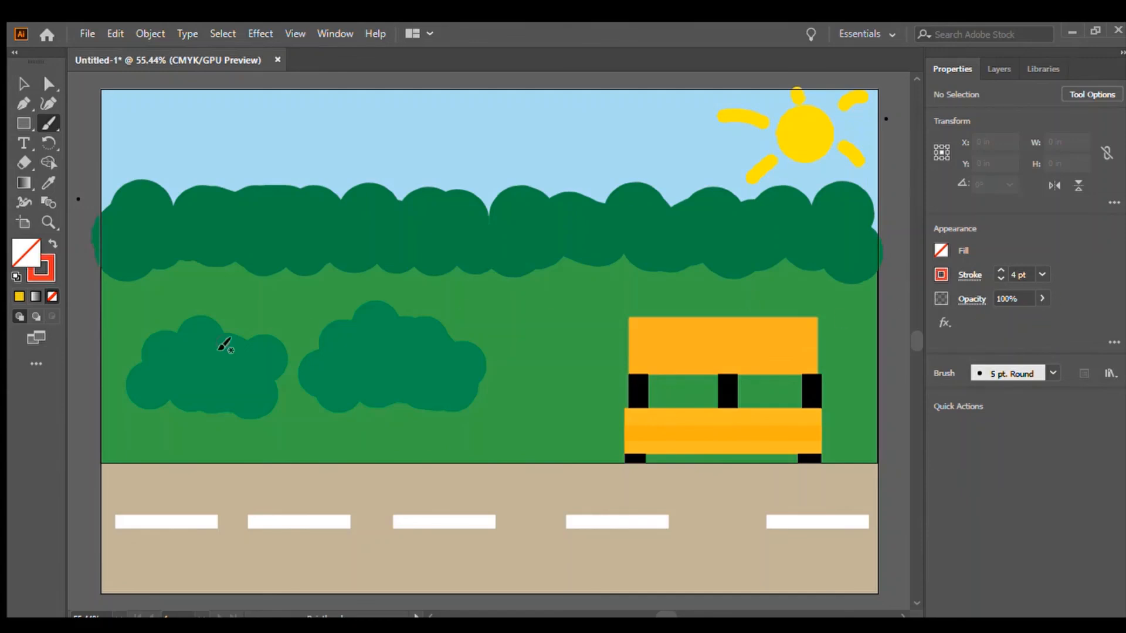
{"action": "left_click", "coordinate": [152, 379]}
{"action": "left_click", "coordinate": [187, 349]}
{"action": "left_click", "coordinate": [215, 381]}
{"action": "left_click", "coordinate": [253, 357]}
{"action": "left_click", "coordinate": [351, 345]}
{"action": "left_click", "coordinate": [389, 336]}
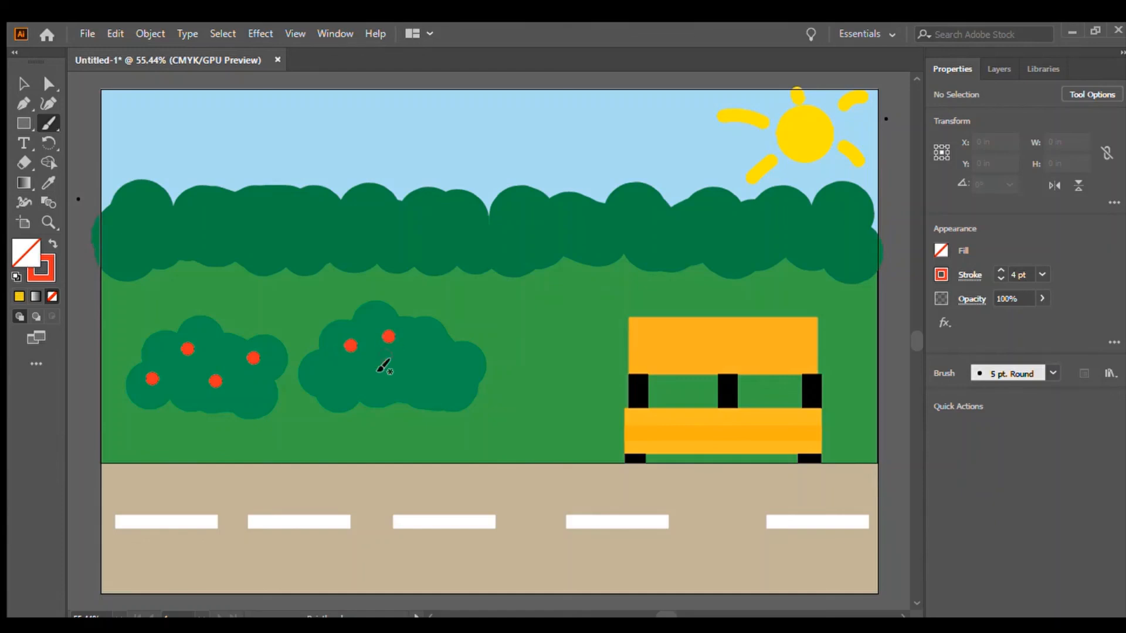
{"action": "left_click", "coordinate": [340, 391]}
{"action": "left_click", "coordinate": [442, 376]}
{"action": "left_click", "coordinate": [391, 365]}
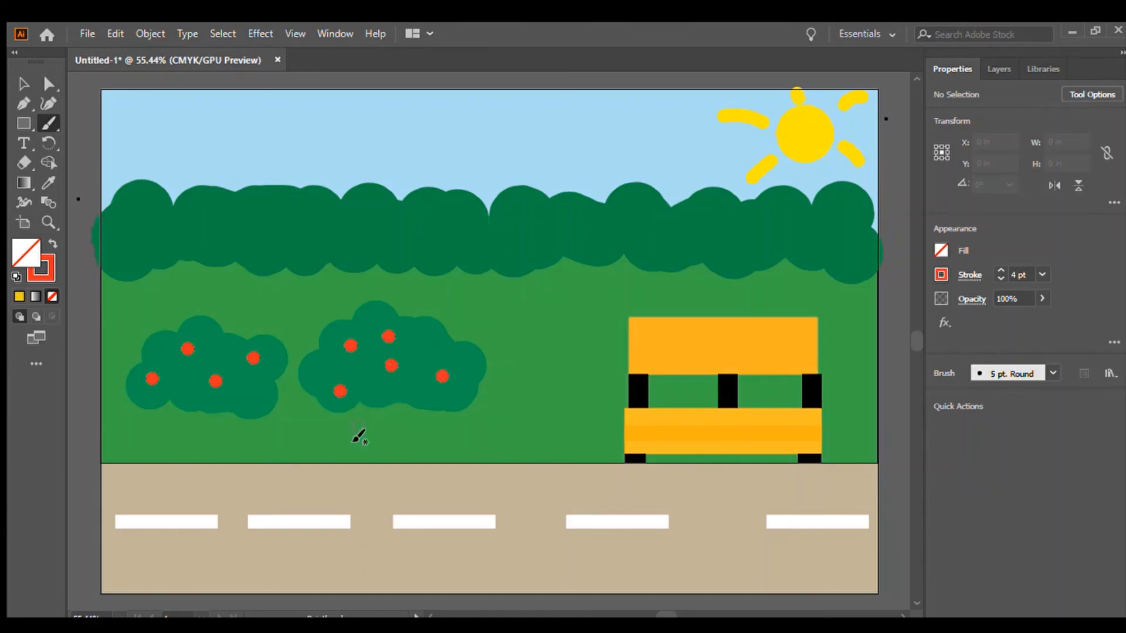
{"action": "left_click", "coordinate": [425, 339]}
{"action": "left_click", "coordinate": [185, 371]}
{"action": "left_click", "coordinate": [253, 387]}
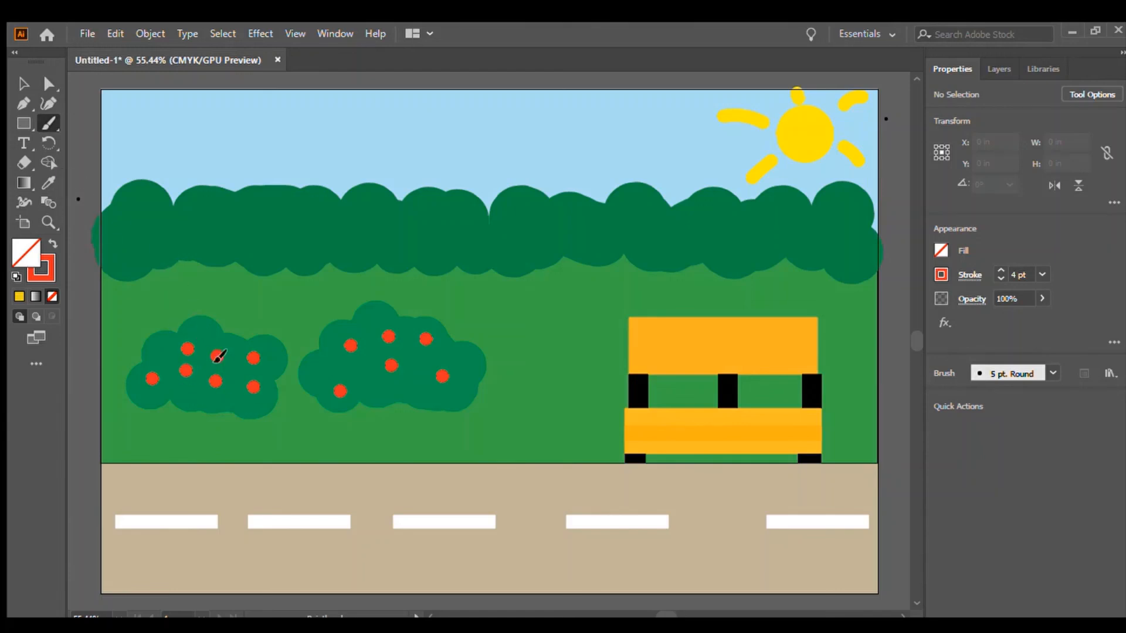
{"action": "left_click", "coordinate": [162, 354]}
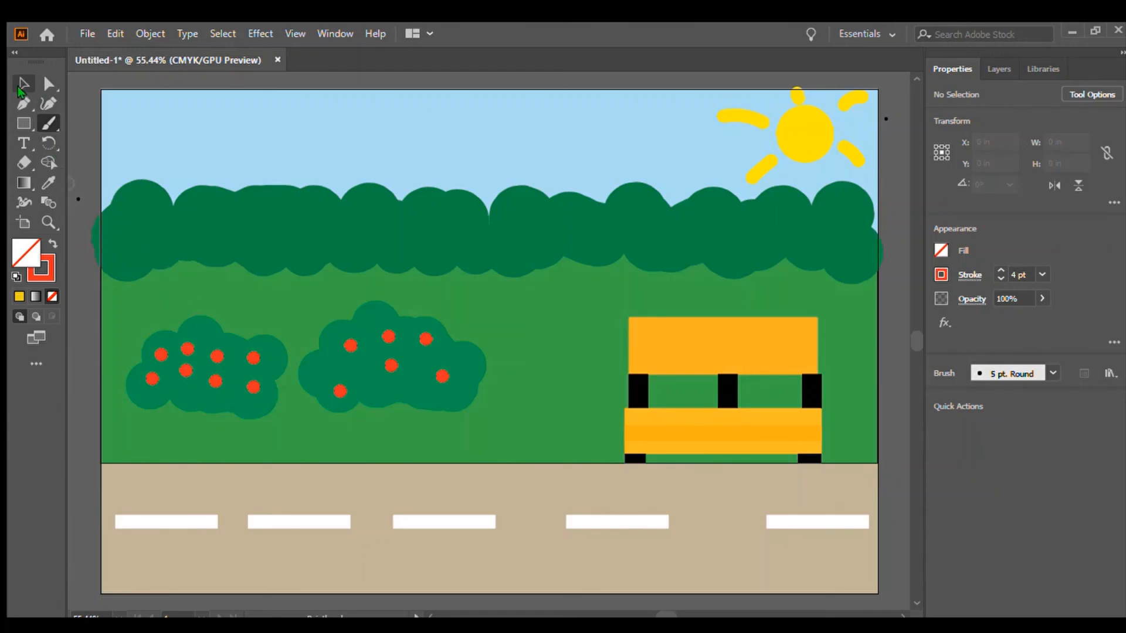
{"action": "left_click", "coordinate": [21, 88]}
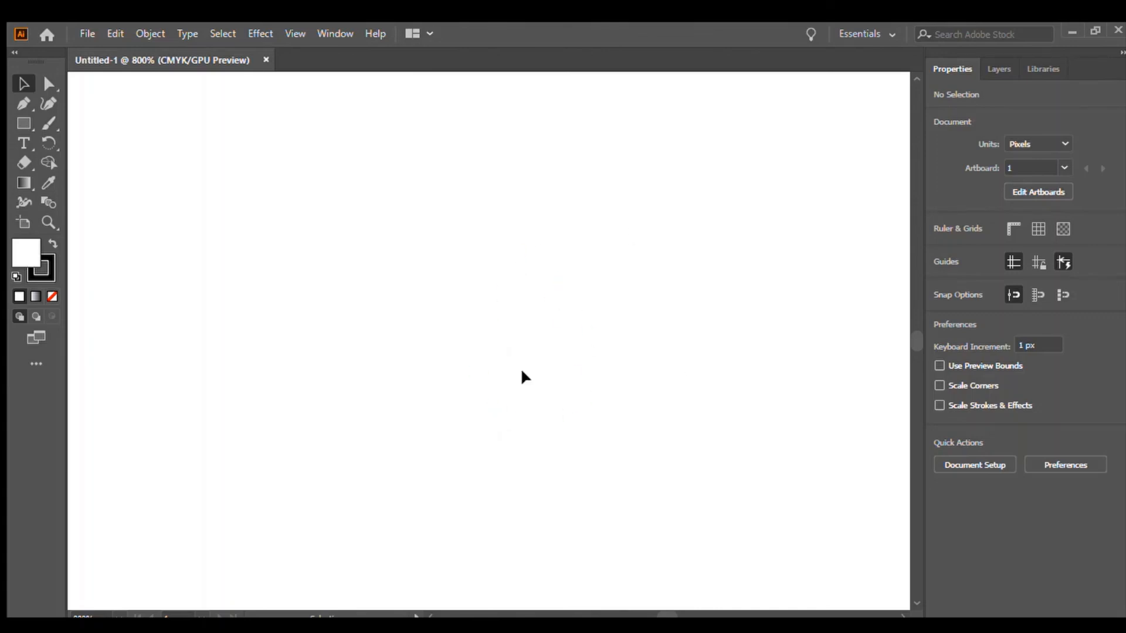
Draw a rectangle about 28.5 × 39.3 px with a blue fill and a 3 pt black stroke.
{"action": "left_click", "coordinate": [9, 121]}
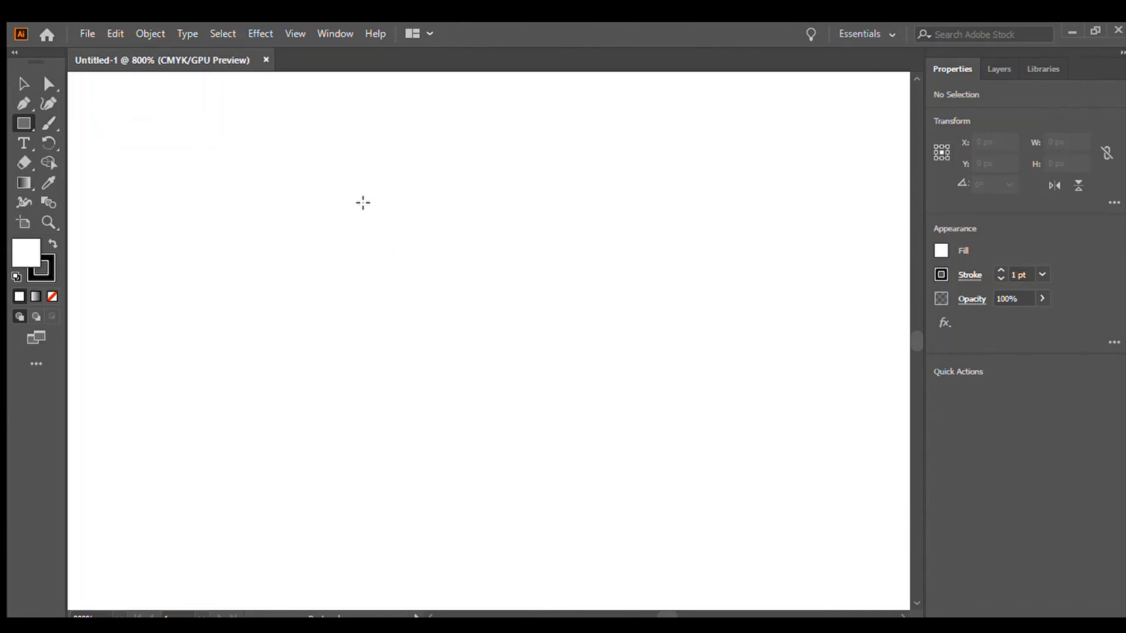
{"action": "mouse_move", "coordinate": [348, 194]}
{"action": "left_mouse_down"}
{"action": "mouse_move", "coordinate": [560, 196]}
{"action": "mouse_move", "coordinate": [596, 230]}
{"action": "mouse_move", "coordinate": [608, 556]}
{"action": "left_mouse_up"}
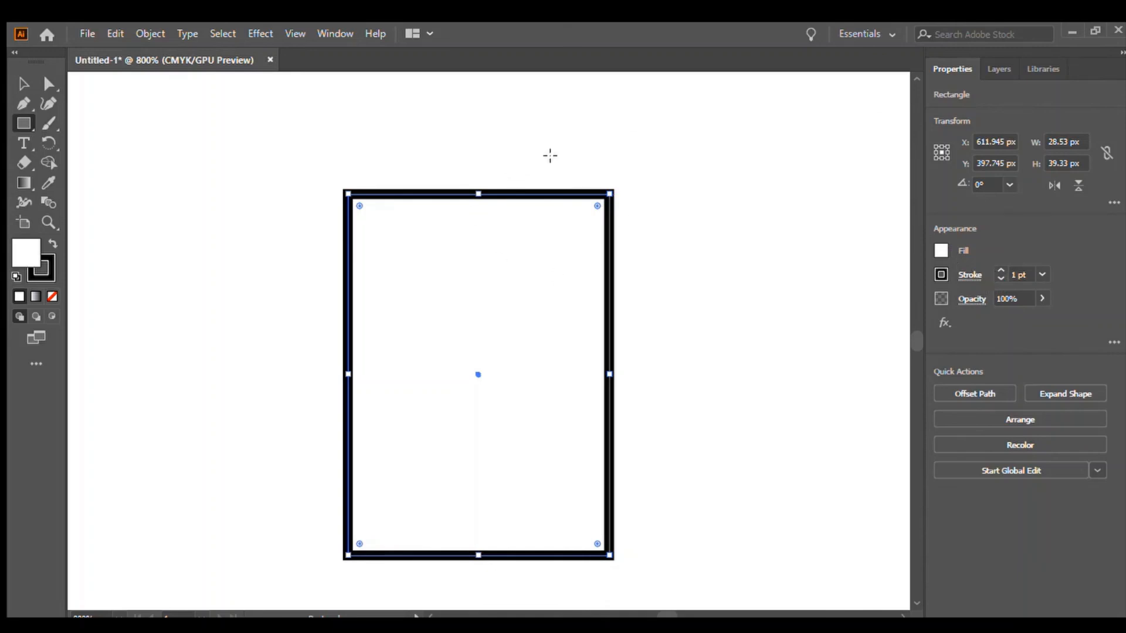
{"action": "left_click", "coordinate": [999, 271]}
{"action": "left_click", "coordinate": [999, 270]}
{"action": "left_click", "coordinate": [999, 270]}
{"action": "left_click", "coordinate": [1000, 271]}
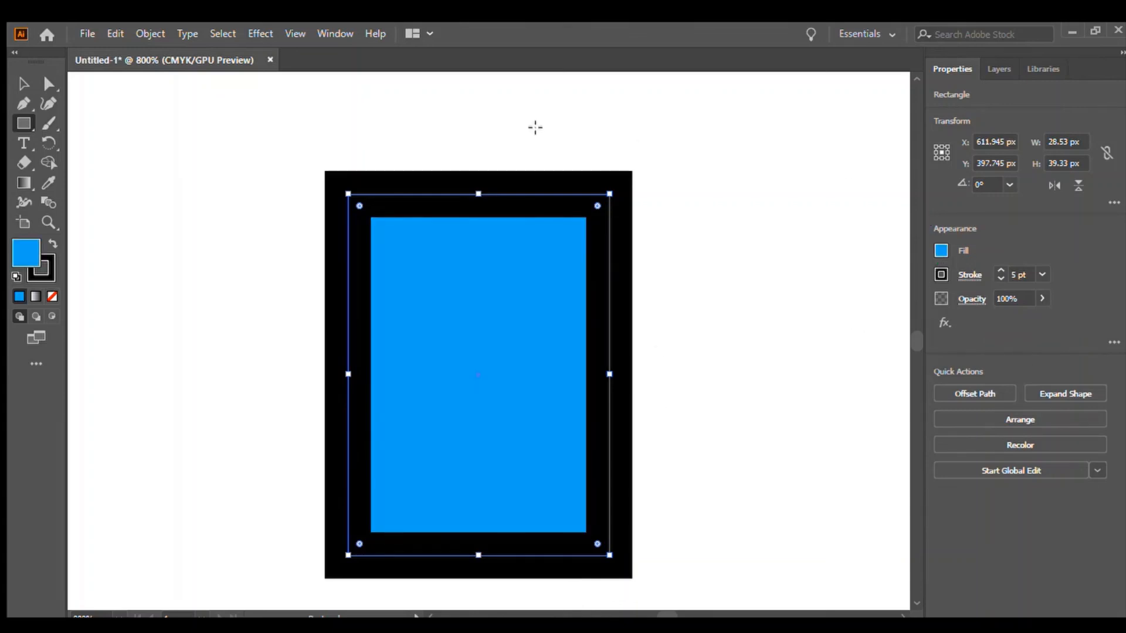
{"action": "left_click", "coordinate": [1001, 278]}
{"action": "left_click", "coordinate": [1001, 278]}
{"action": "left_click", "coordinate": [1001, 278]}
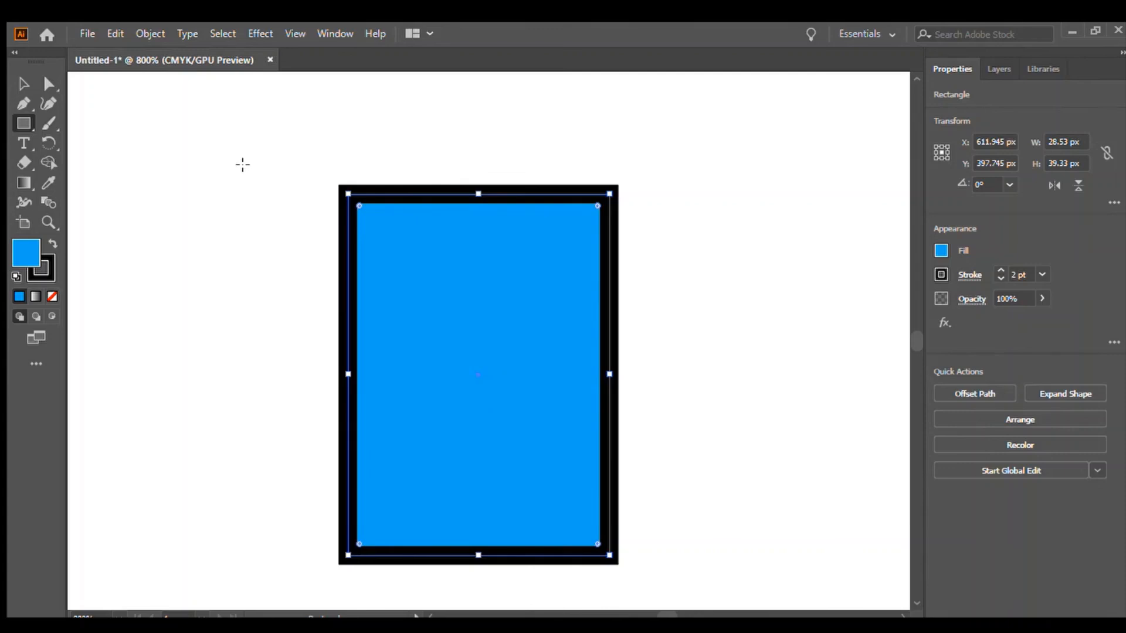
{"action": "left_click", "coordinate": [999, 270]}
{"action": "left_click", "coordinate": [999, 271]}
{"action": "left_click", "coordinate": [999, 270]}
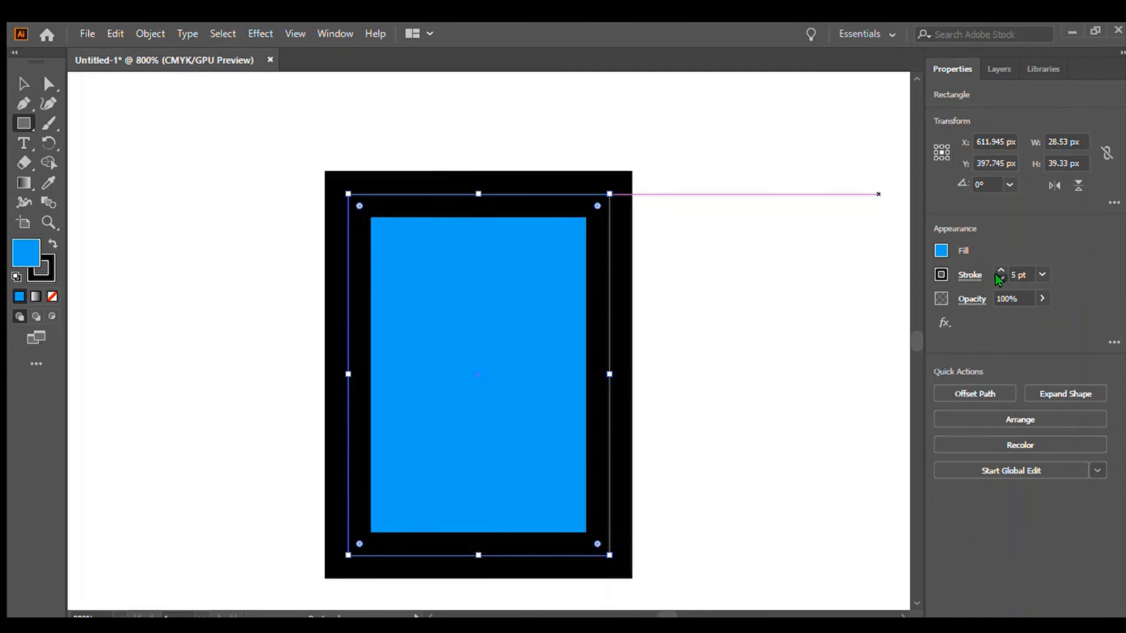
{"action": "left_click", "coordinate": [1000, 279]}
{"action": "left_click", "coordinate": [1000, 279]}
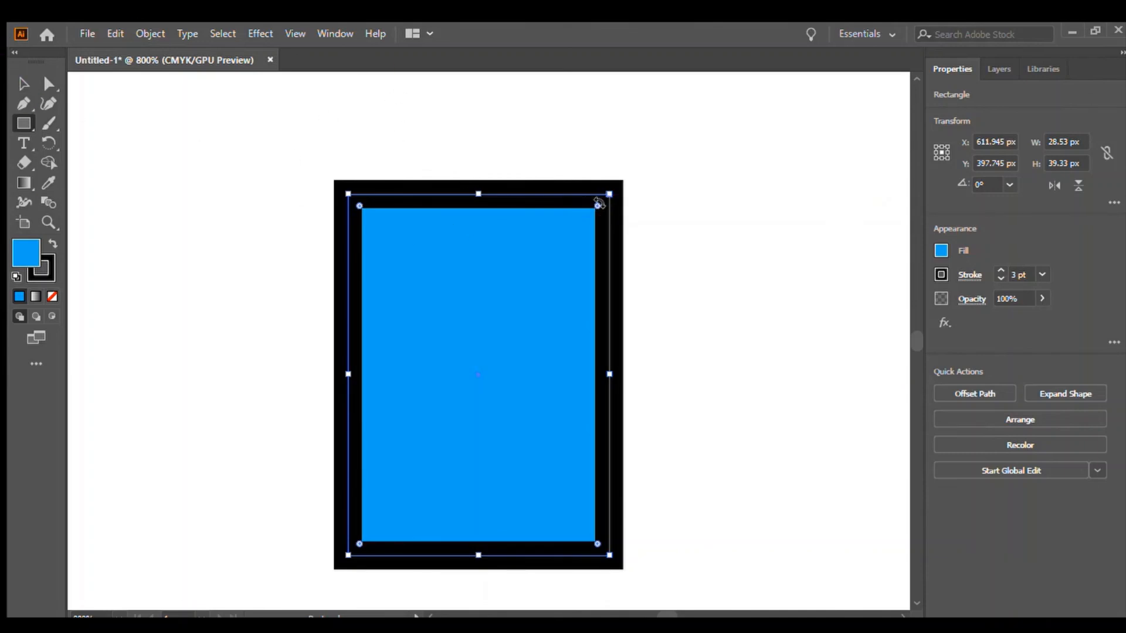
Round the rectangle's corners and deselect it.
{"action": "left_click_drag", "start_coordinate": [591, 201], "coordinate": [584, 216]}
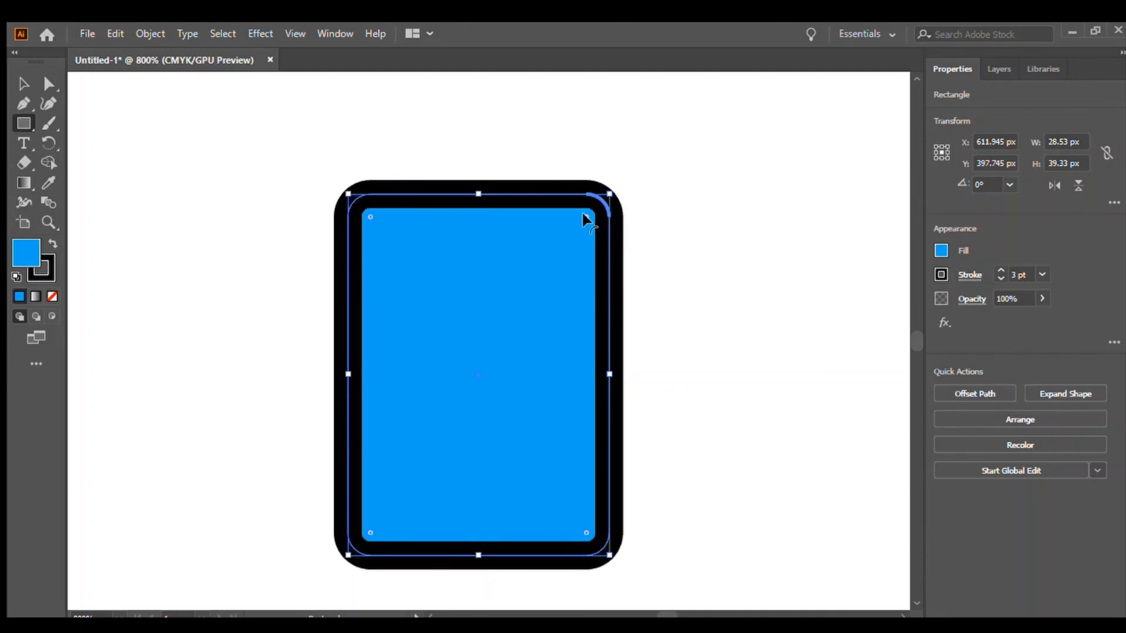
{"action": "left_click", "coordinate": [23, 84]}
{"action": "left_click", "coordinate": [97, 162]}
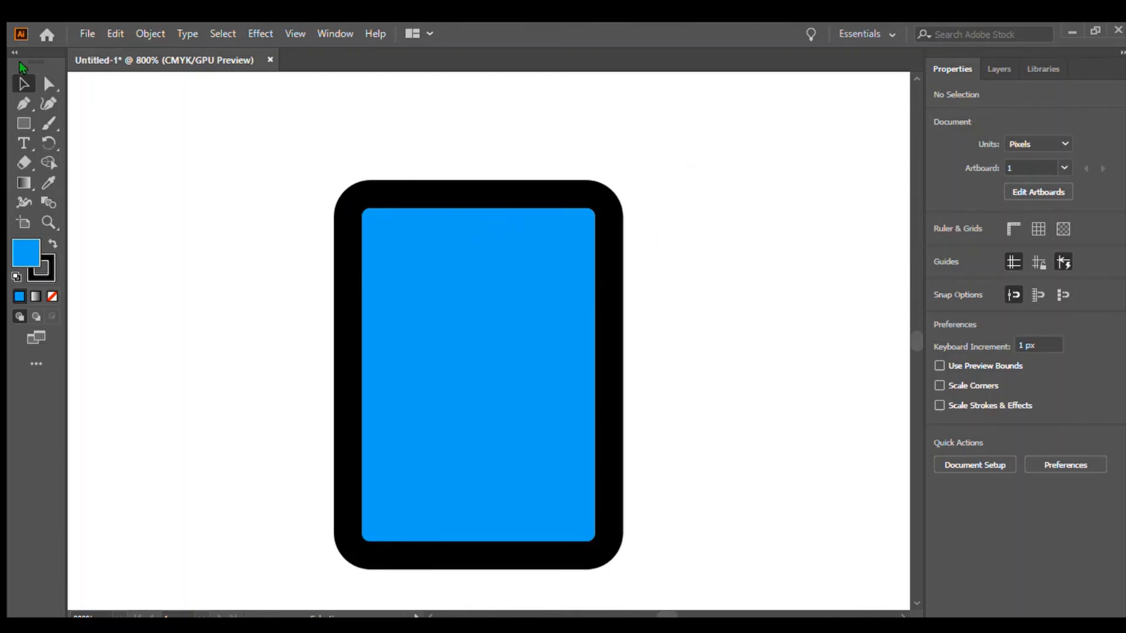
Switch to the Paintbrush and paint a black dot in the artboard's upper right corner.
{"action": "left_click", "coordinate": [21, 124]}
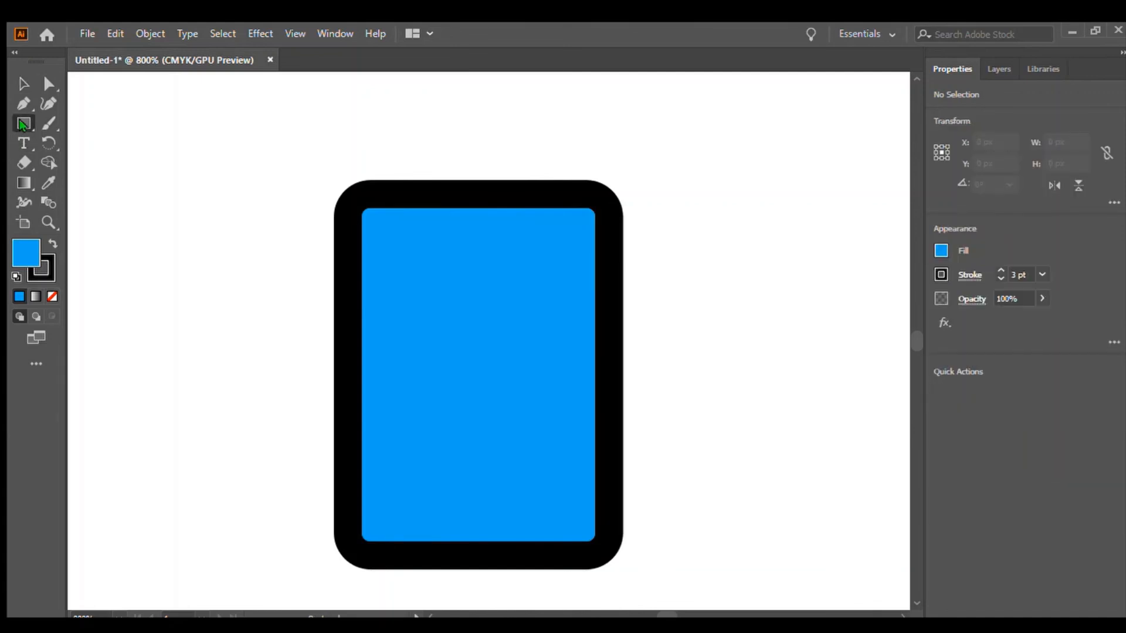
{"action": "left_click", "coordinate": [49, 122]}
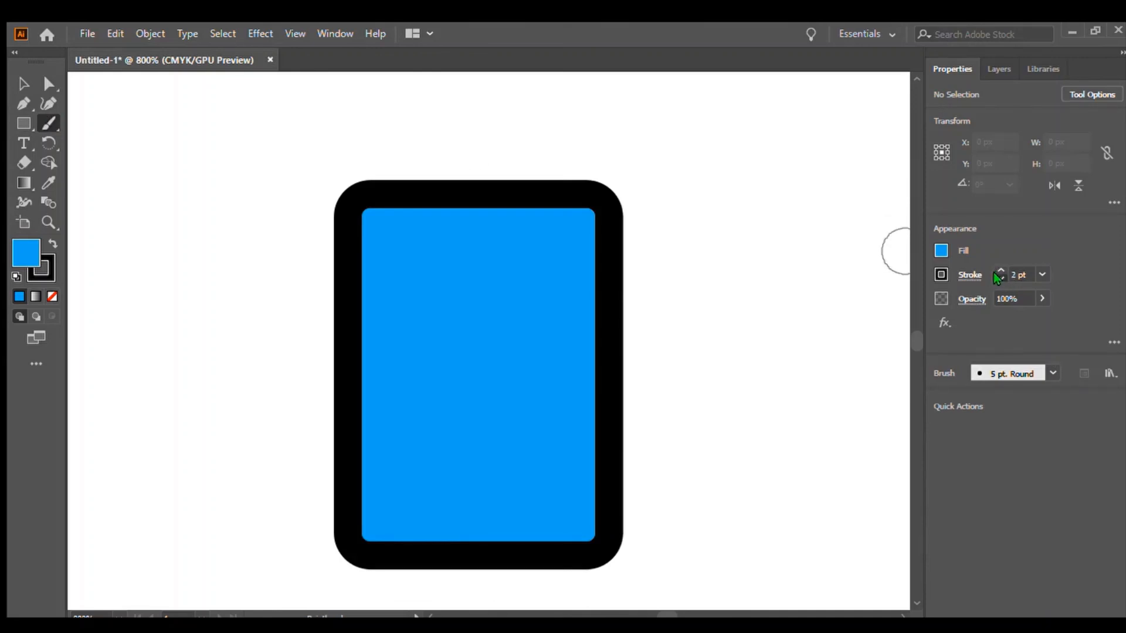
{"action": "left_click", "coordinate": [876, 106]}
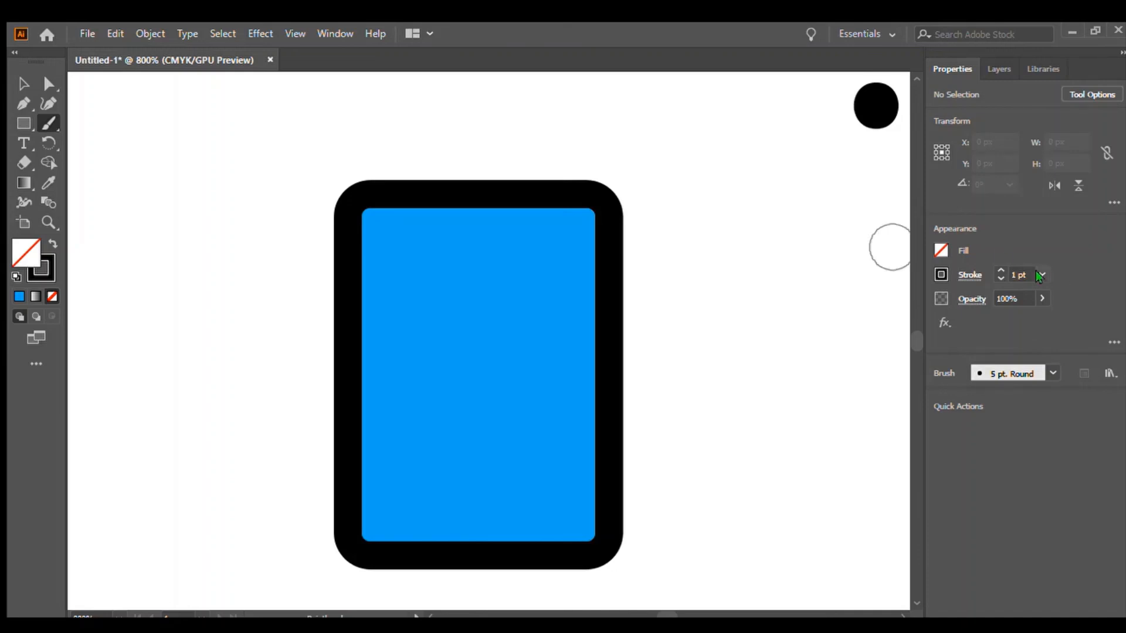
Set the brush stroke to 0.5 pt and paint a black notch bar along the screen's top edge.
{"action": "left_click", "coordinate": [999, 278]}
{"action": "left_click", "coordinate": [999, 278]}
{"action": "left_click_drag", "start_coordinate": [419, 216], "coordinate": [517, 215]}
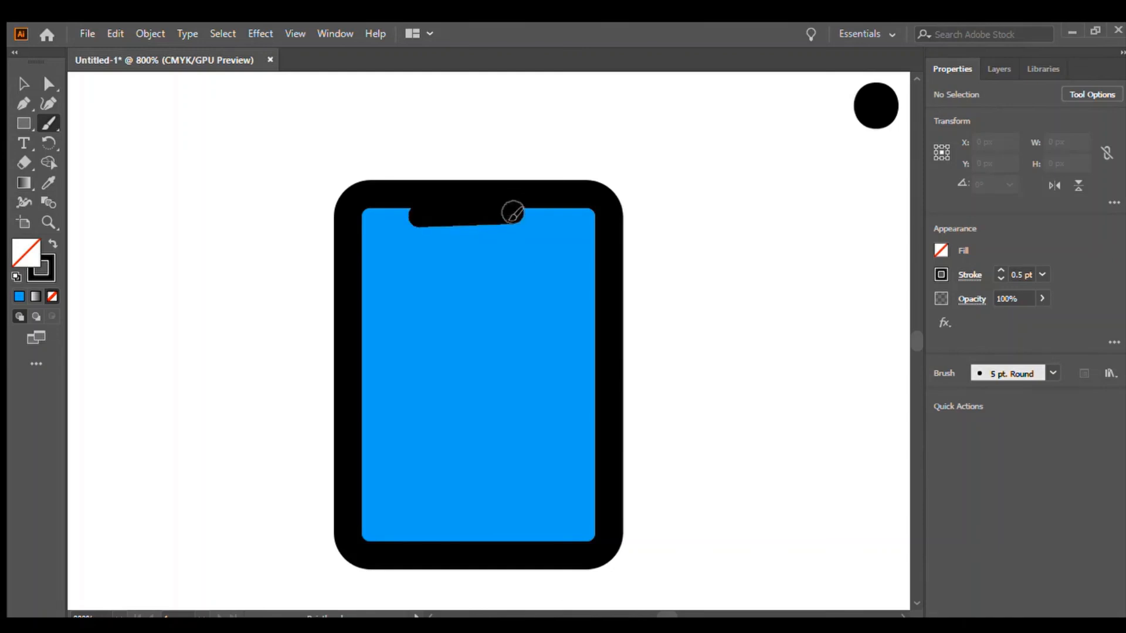
{"action": "left_click_drag", "start_coordinate": [411, 214], "coordinate": [527, 217]}
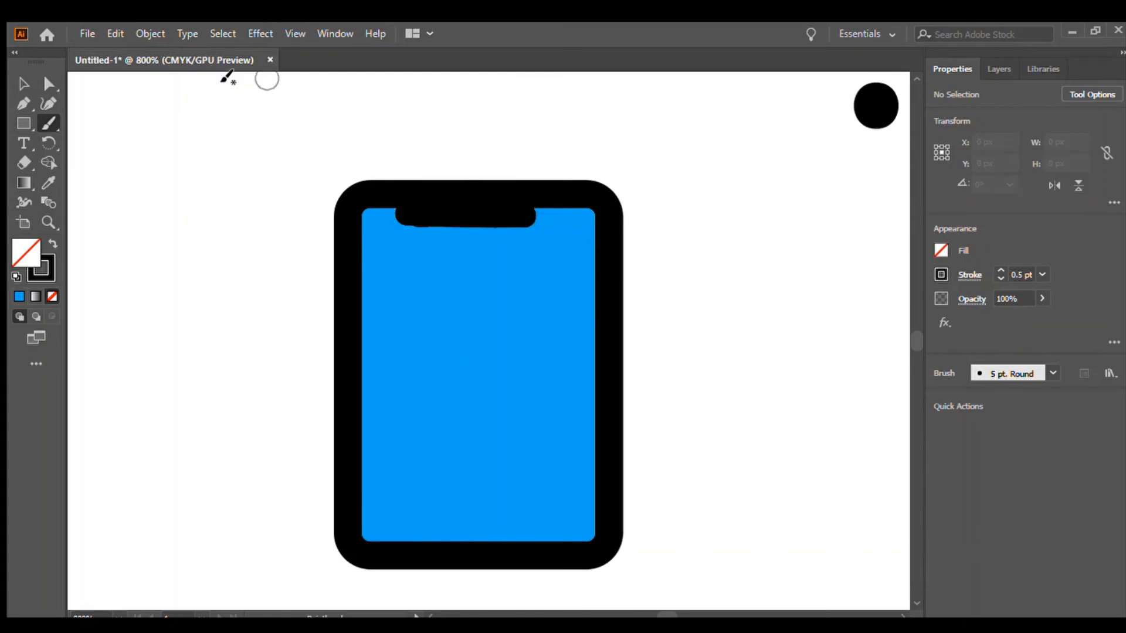
Set a 0.25 pt taupe brush stroke and paint a speaker slot and camera dot inside the notch.
{"action": "left_click", "coordinate": [997, 277]}
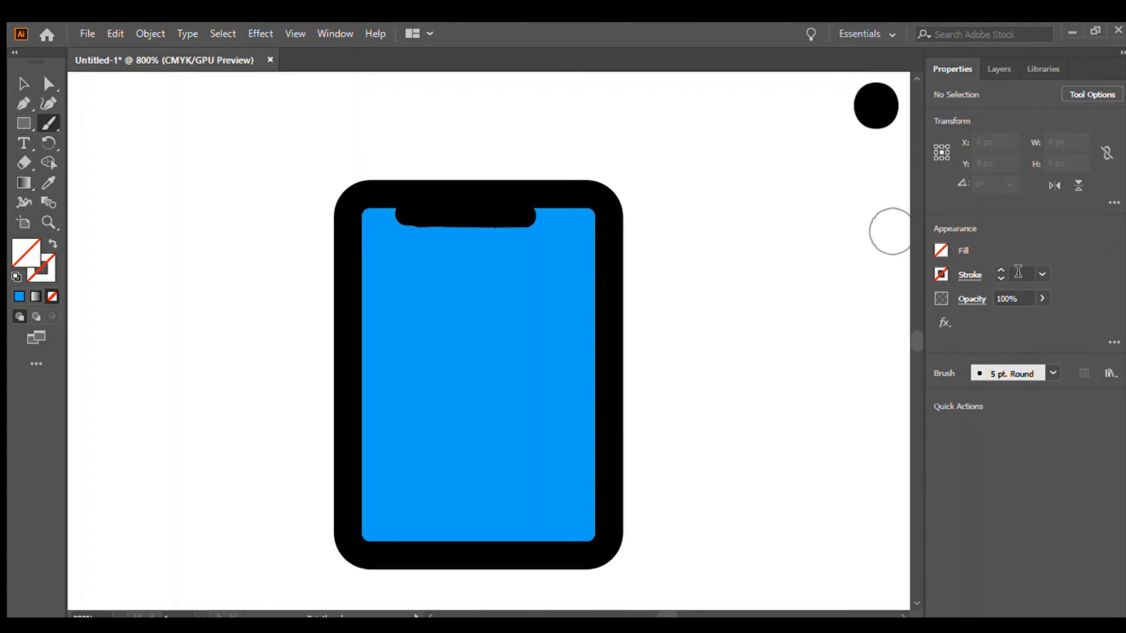
{"action": "left_click", "coordinate": [1023, 273]}
{"action": "type", "text": "1"}
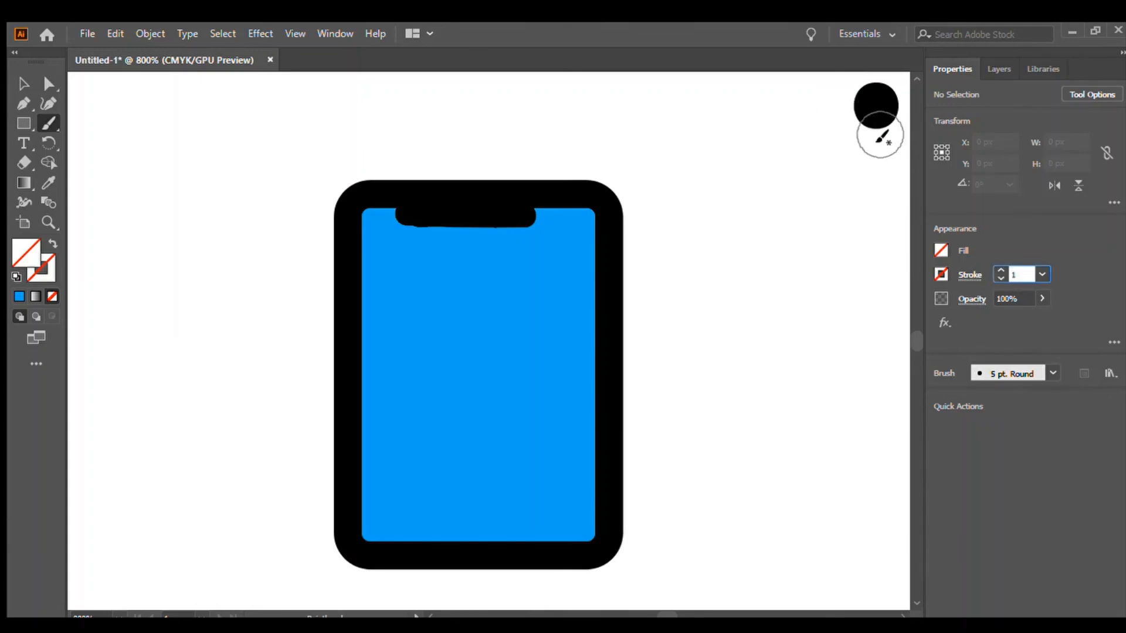
{"action": "key", "text": "Return"}
{"action": "left_click", "coordinate": [998, 278]}
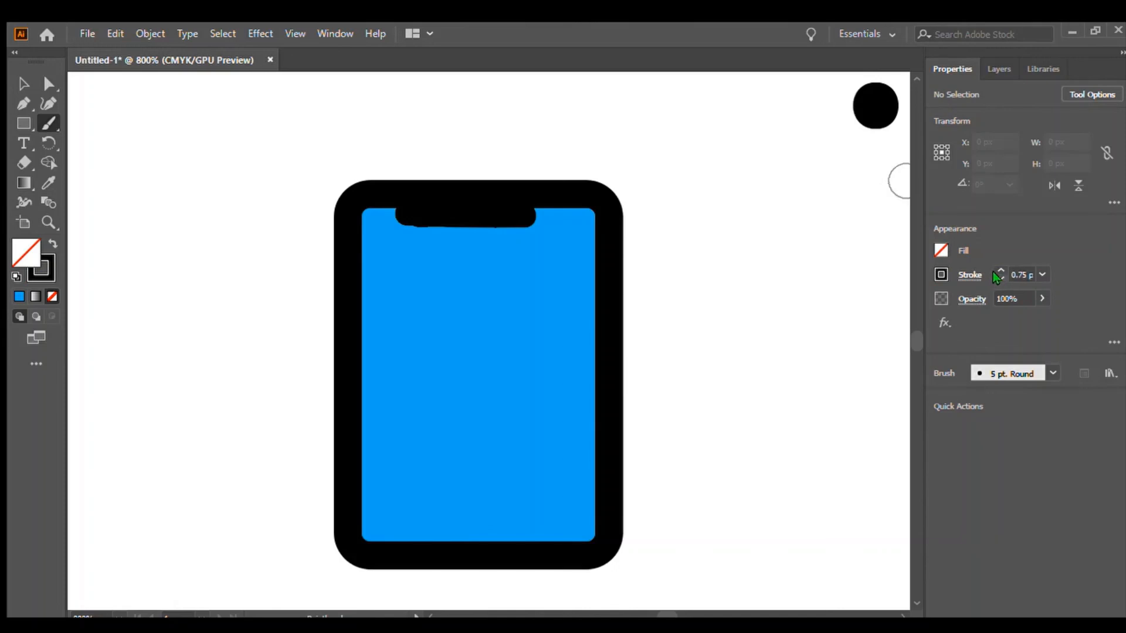
{"action": "left_click", "coordinate": [999, 278]}
{"action": "left_click", "coordinate": [796, 357]}
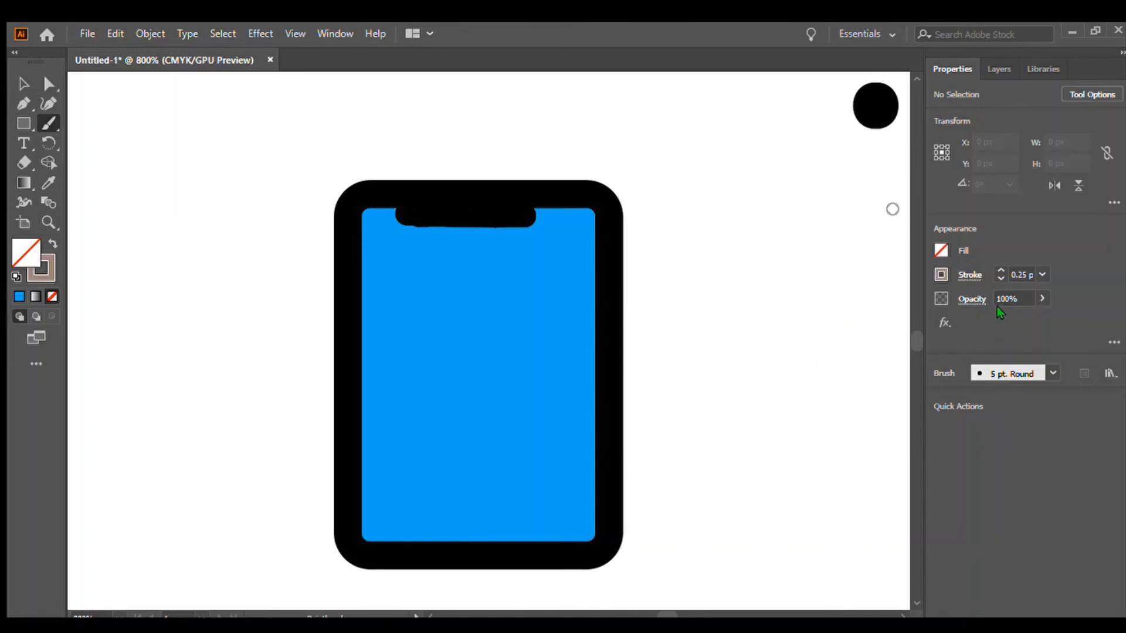
{"action": "left_click_drag", "start_coordinate": [413, 203], "coordinate": [440, 206]}
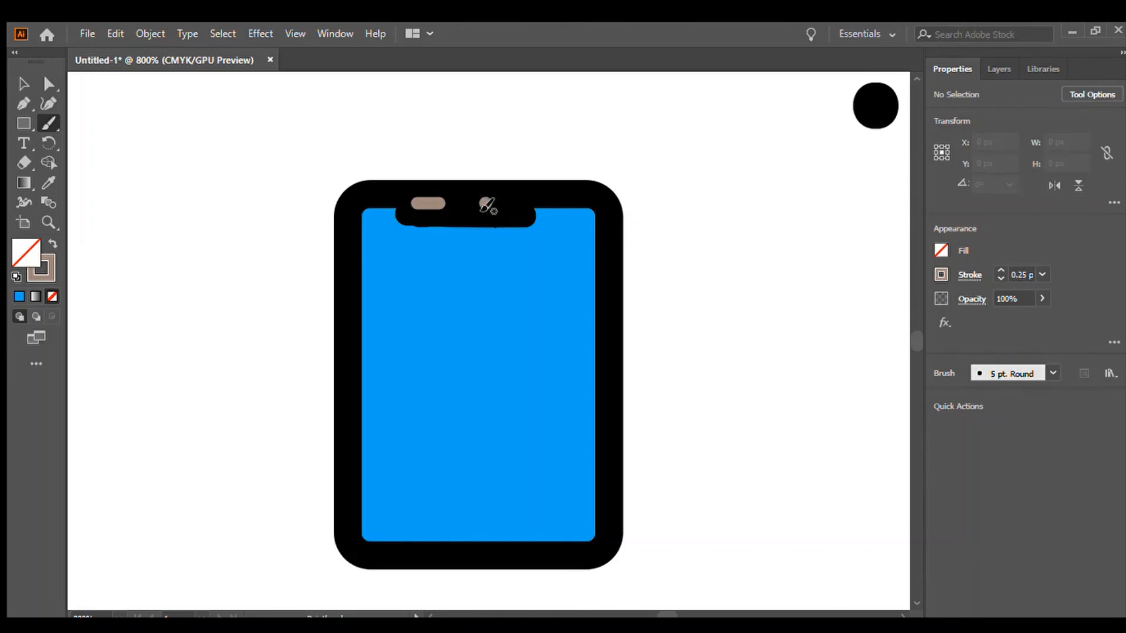
{"action": "left_click", "coordinate": [486, 203]}
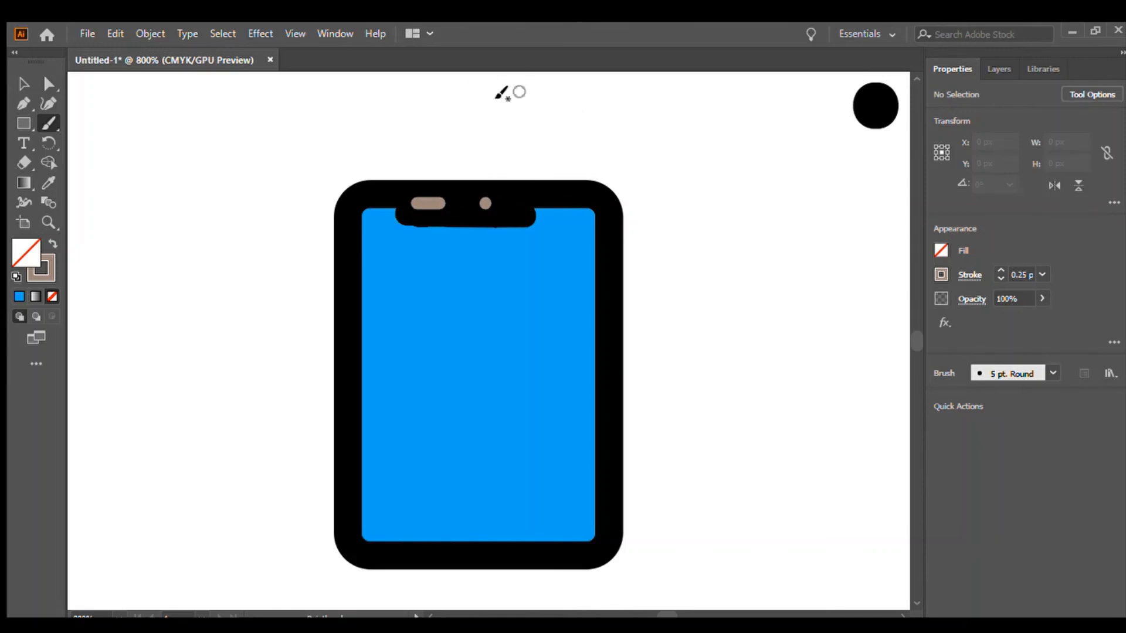
{"action": "left_click", "coordinate": [14, 85]}
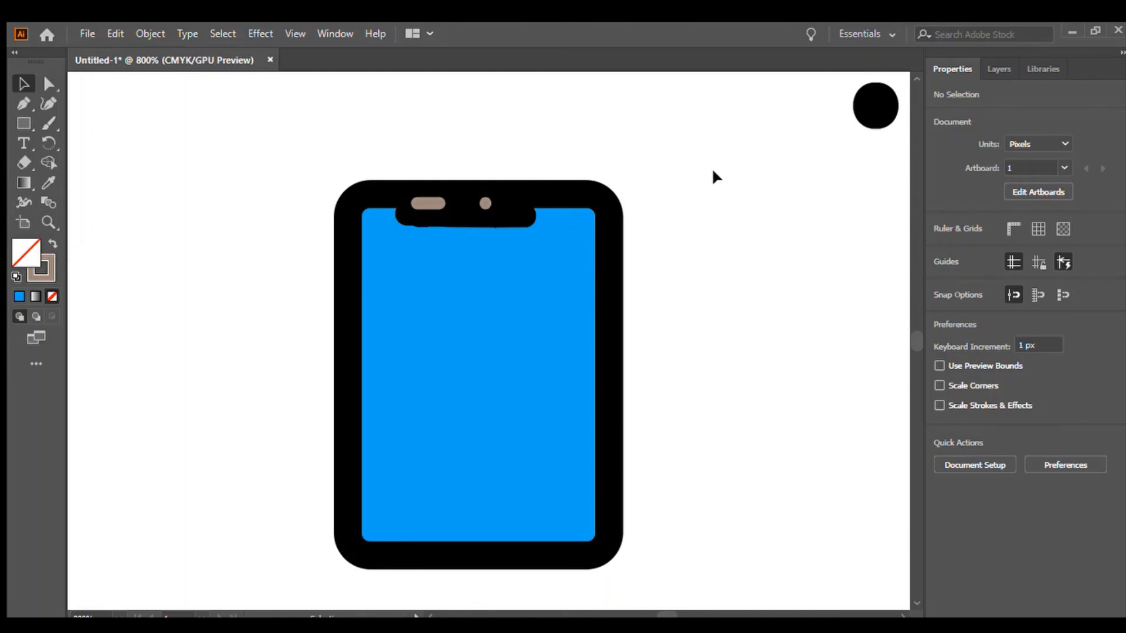
Draw a black-filled circle about 7 px wide on the screen and duplicate it diagonally with Transform Again.
{"action": "left_click", "coordinate": [21, 121]}
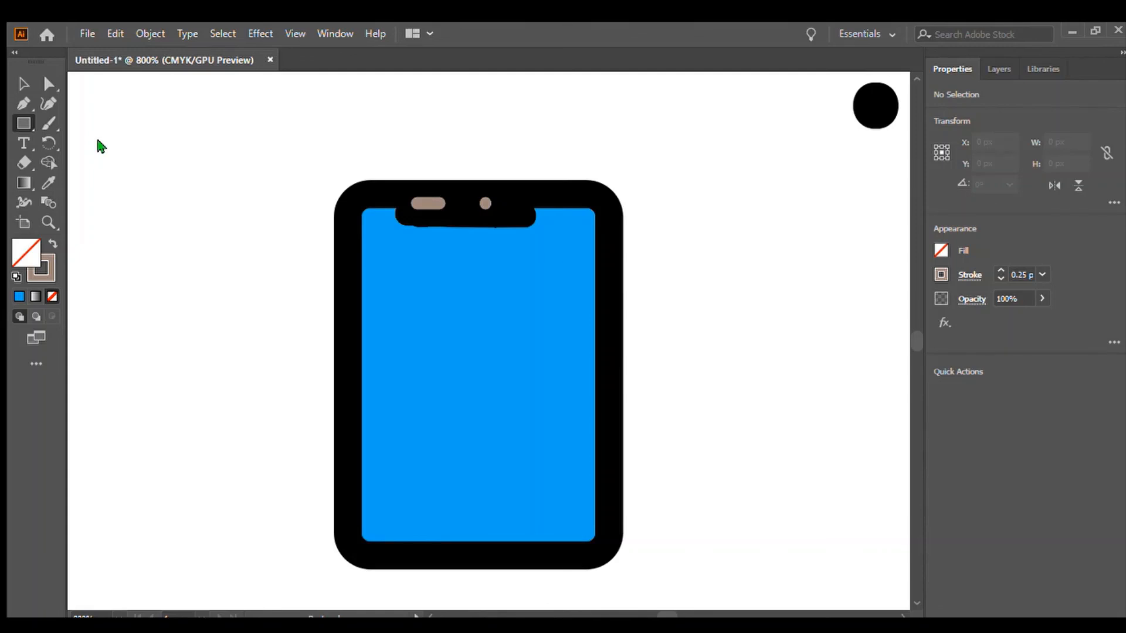
{"action": "key", "text": "l"}
{"action": "left_click_drag", "start_coordinate": [391, 369], "coordinate": [459, 433]}
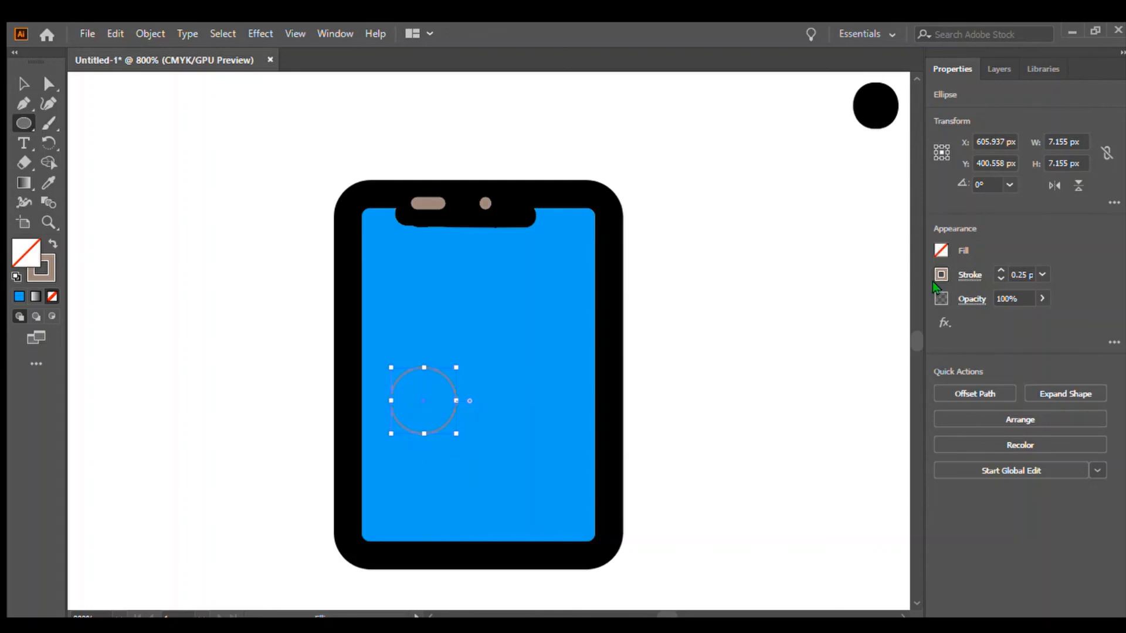
{"action": "key", "text": "comma"}
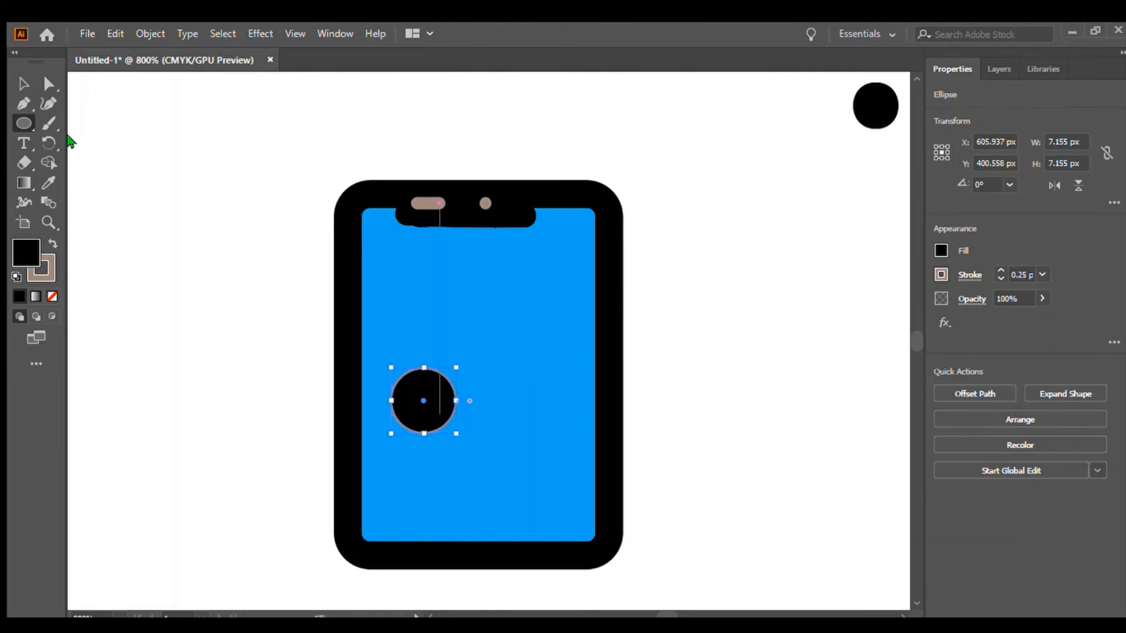
{"action": "key", "text": "ctrl+d"}
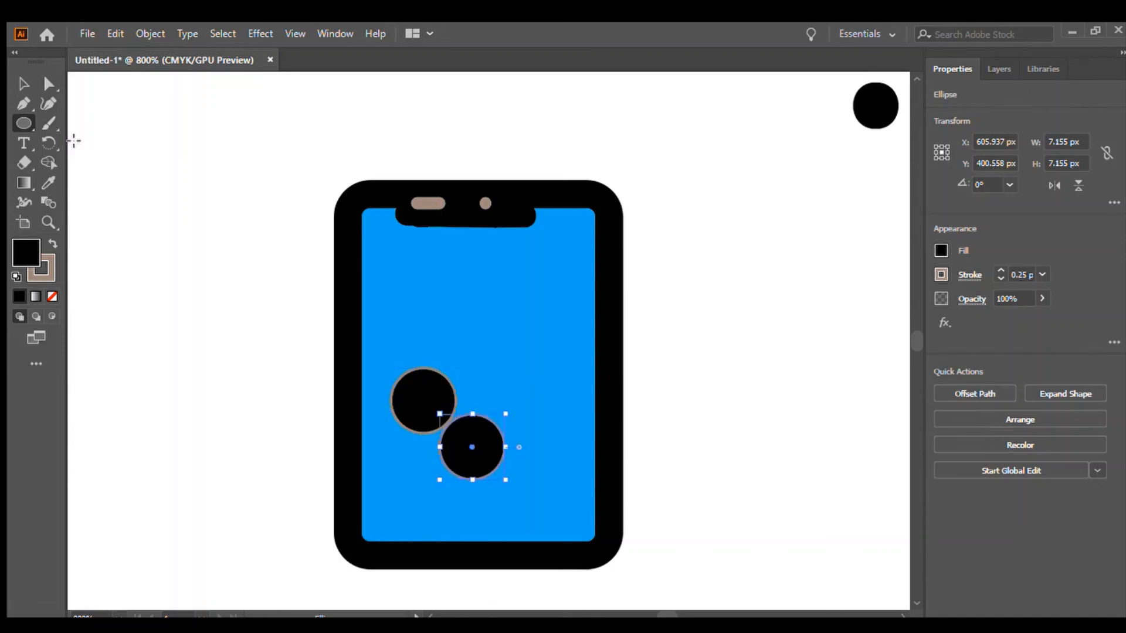
Remove the strokes from both black circles and move them apart to form two eyes on the screen.
{"action": "left_click", "coordinate": [24, 83]}
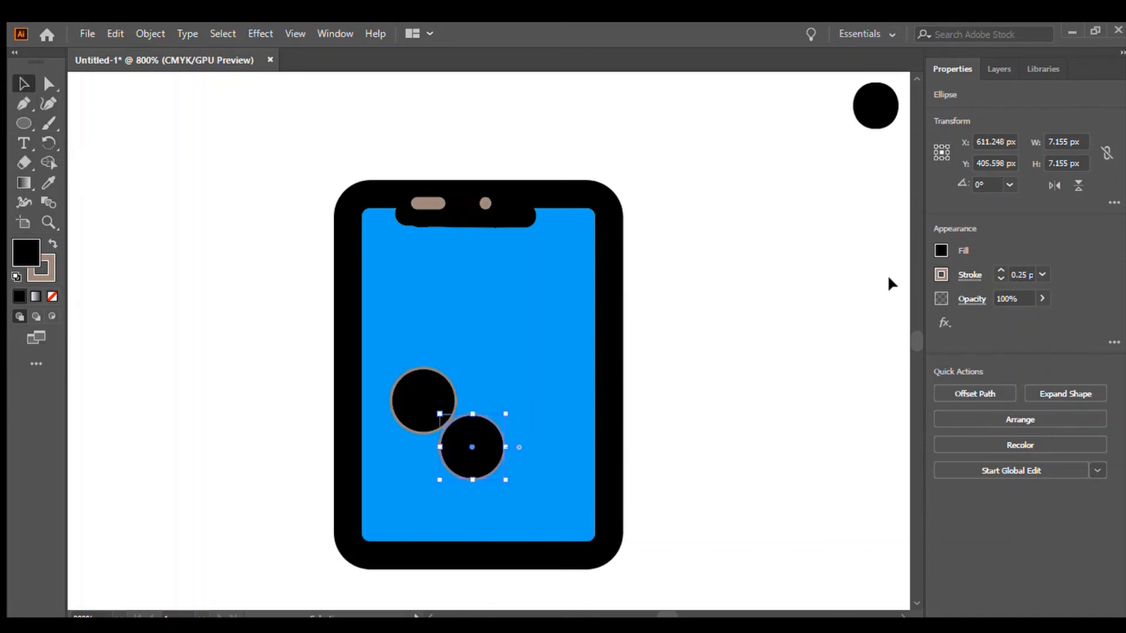
{"action": "left_click", "coordinate": [1000, 278]}
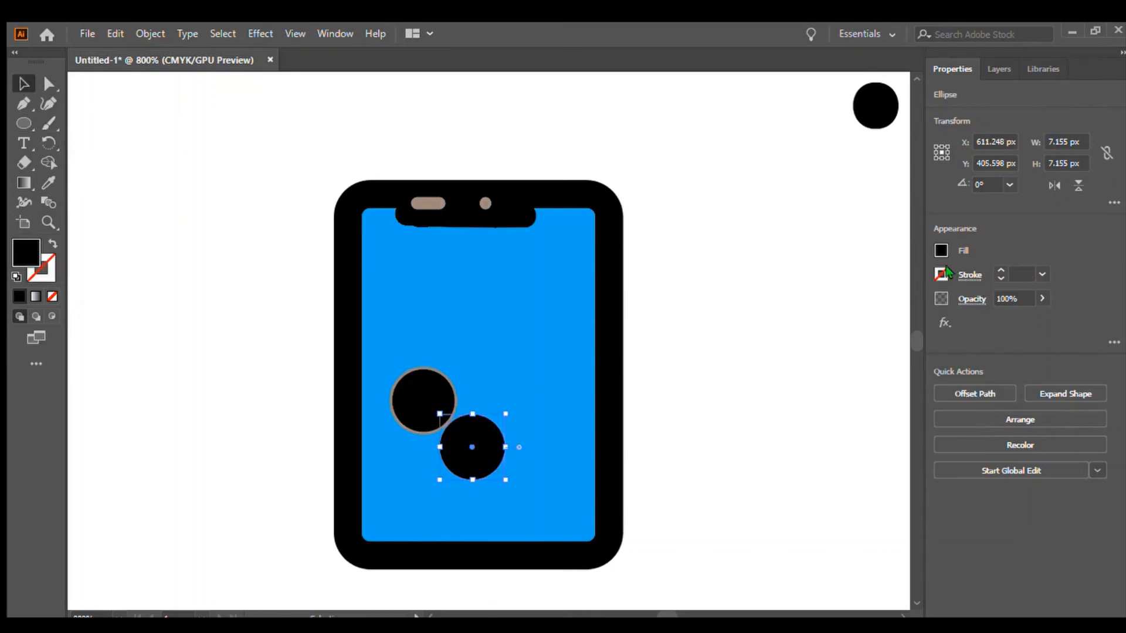
{"action": "left_click", "coordinate": [426, 401]}
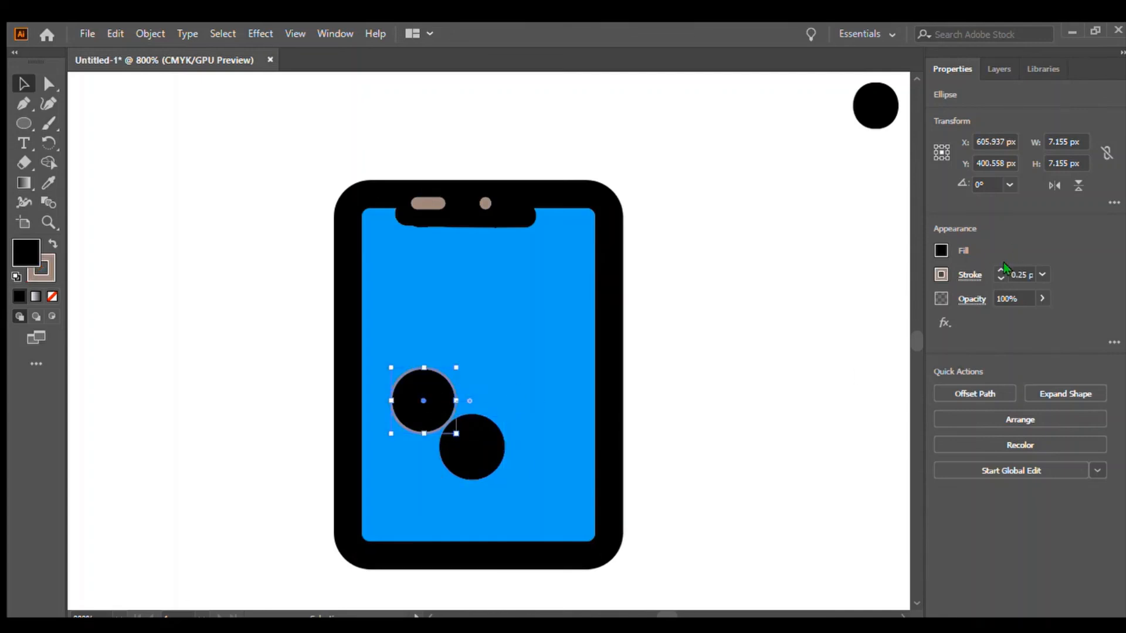
{"action": "left_click", "coordinate": [1000, 278]}
{"action": "mouse_move", "coordinate": [495, 439]}
{"action": "left_mouse_down"}
{"action": "mouse_move", "coordinate": [560, 394]}
{"action": "mouse_move", "coordinate": [544, 395]}
{"action": "left_mouse_up"}
{"action": "left_click_drag", "start_coordinate": [416, 387], "coordinate": [397, 367]}
{"action": "left_click_drag", "start_coordinate": [535, 379], "coordinate": [545, 382]}
{"action": "left_click", "coordinate": [853, 315]}
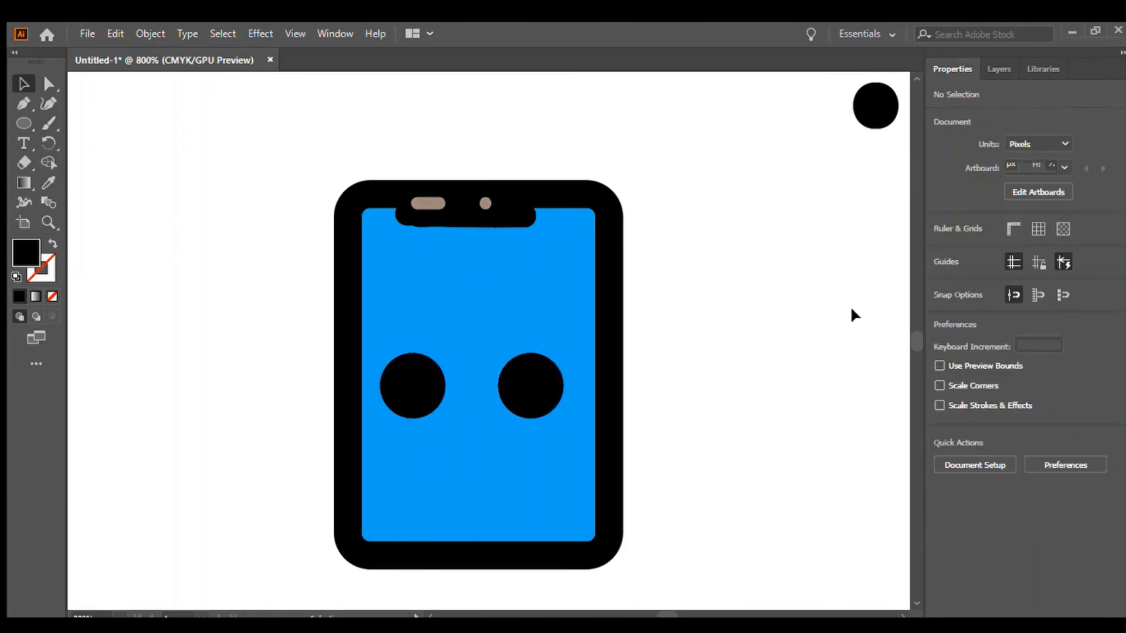
Draw a small circle about 4 px wide beside the phone, fill it orange, and duplicate it with Transform Again.
{"action": "left_click", "coordinate": [23, 123]}
{"action": "left_click_drag", "start_coordinate": [169, 195], "coordinate": [208, 232]}
{"action": "left_click_drag", "start_coordinate": [209, 234], "coordinate": [210, 233]}
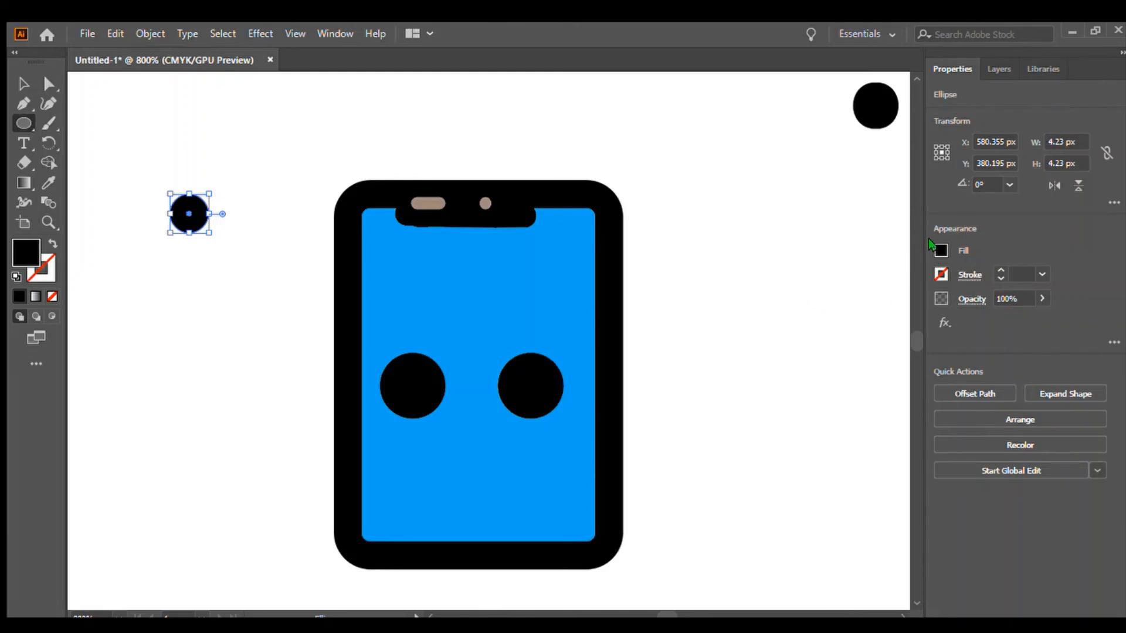
{"action": "left_click", "coordinate": [885, 309]}
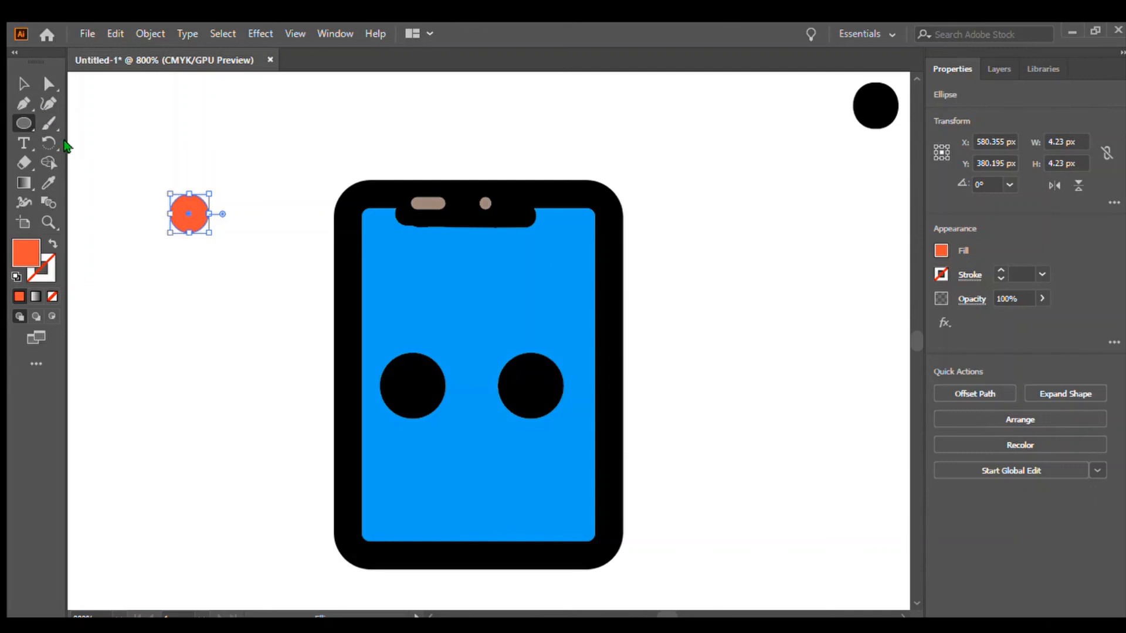
{"action": "key", "text": "ctrl+d"}
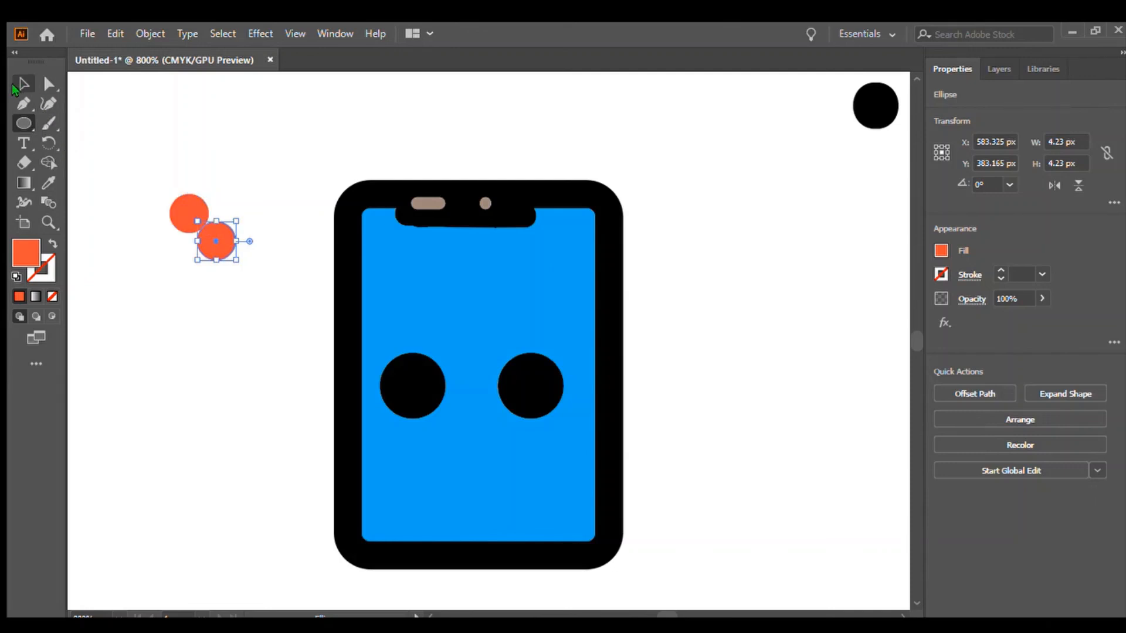
Move one orange circle into the left eye and fill it white.
{"action": "left_click", "coordinate": [18, 82]}
{"action": "left_click_drag", "start_coordinate": [190, 209], "coordinate": [433, 389]}
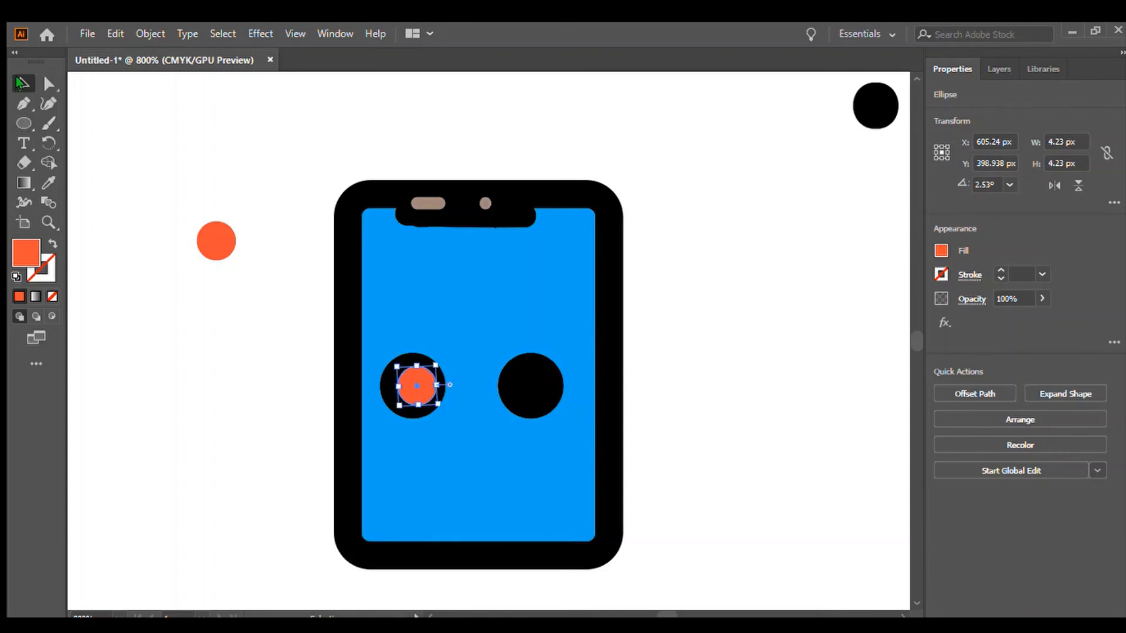
{"action": "left_click_drag", "start_coordinate": [421, 392], "coordinate": [417, 394]}
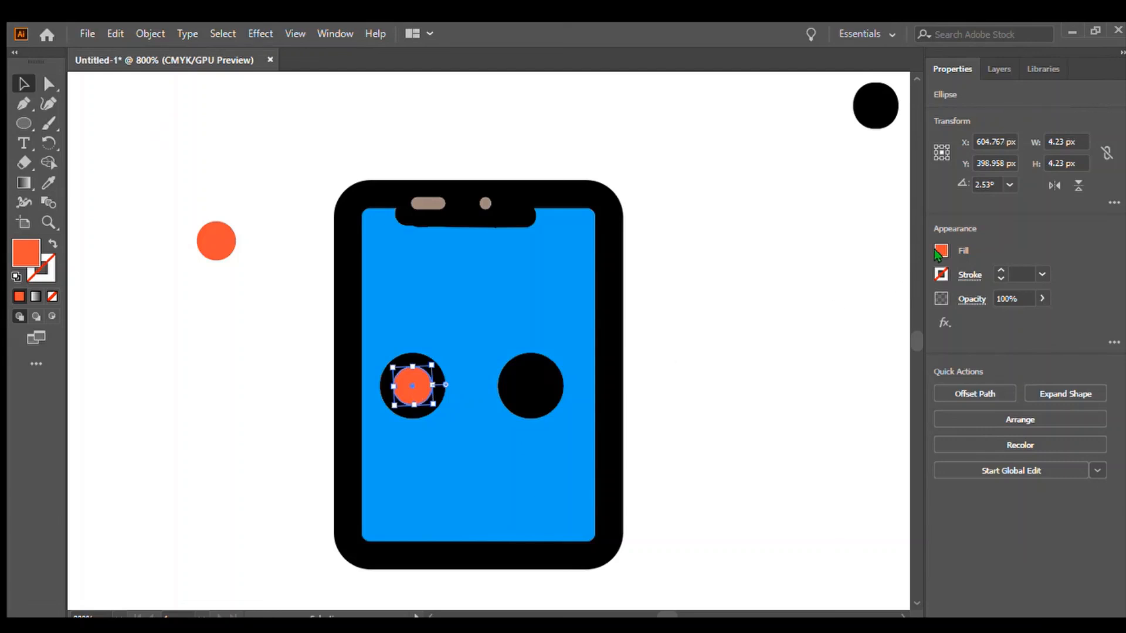
{"action": "left_click", "coordinate": [783, 306]}
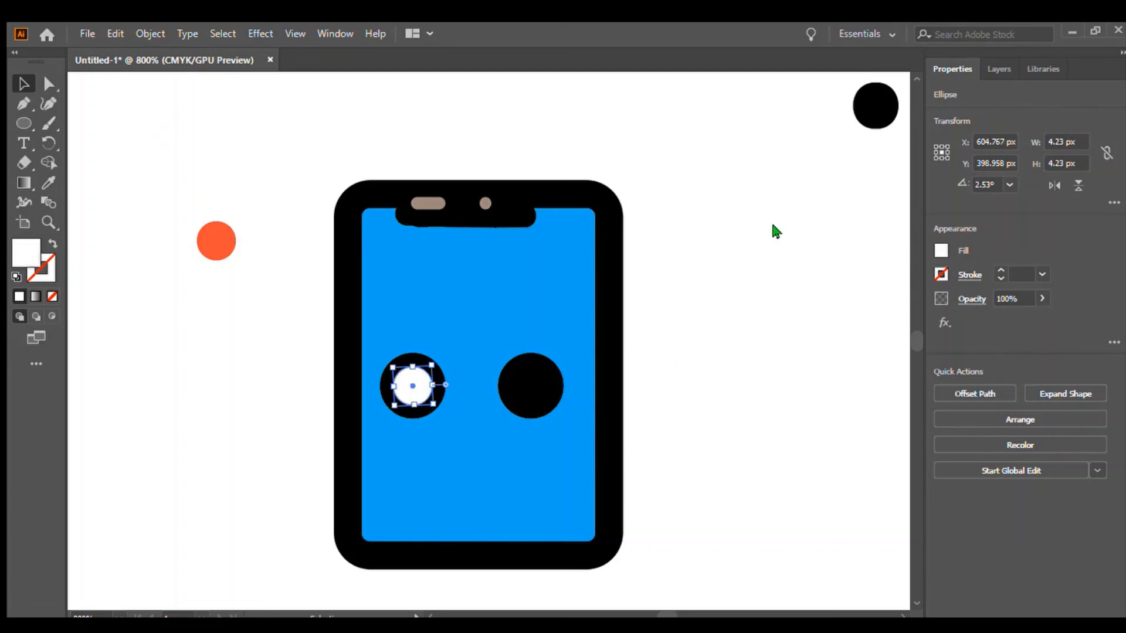
{"action": "left_click", "coordinate": [772, 225]}
Move the other orange circle into the right eye and fill it white.
{"action": "left_click_drag", "start_coordinate": [223, 247], "coordinate": [531, 382]}
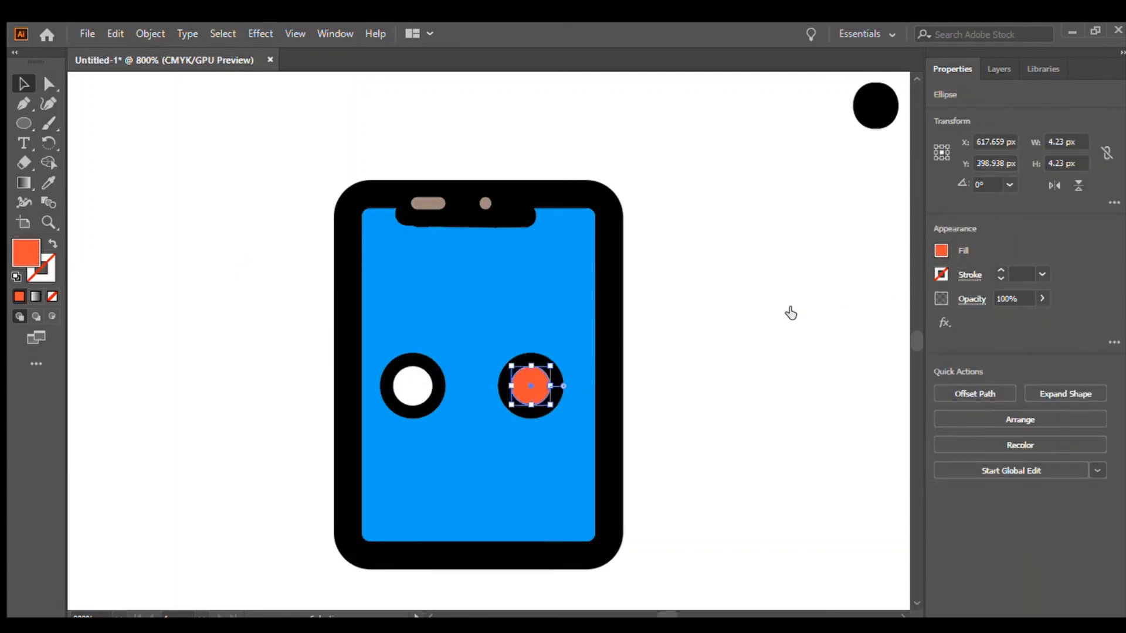
{"action": "left_click", "coordinate": [785, 312]}
{"action": "left_click", "coordinate": [752, 322]}
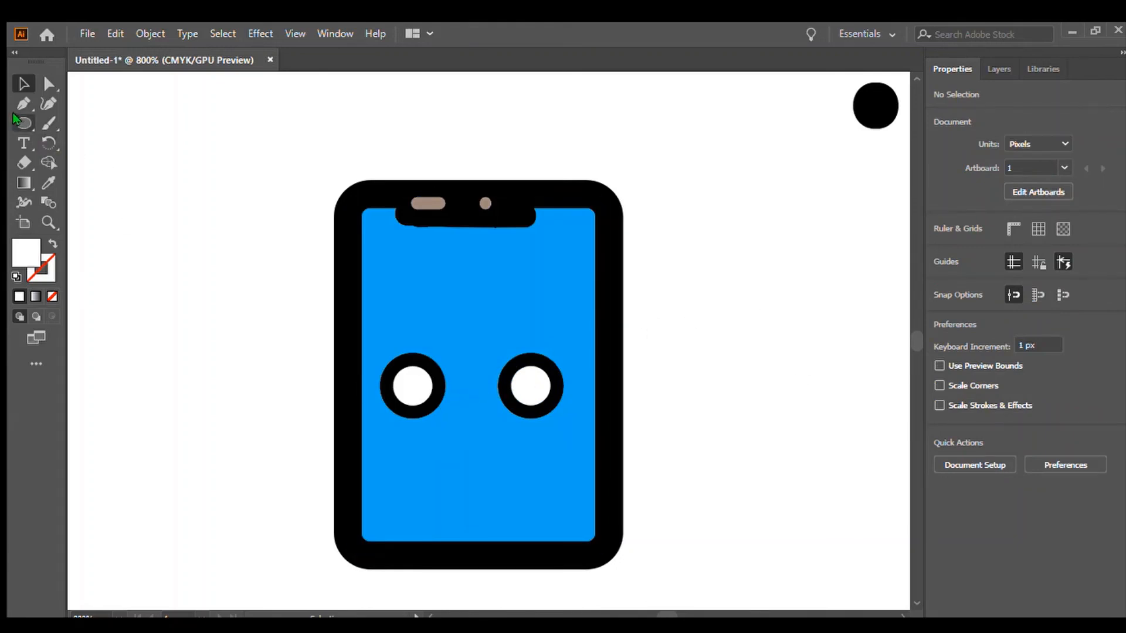
Switch to the Paintbrush, set a 0.75 pt stroke, and paint a taupe dot over the corner dot.
{"action": "left_click", "coordinate": [48, 123]}
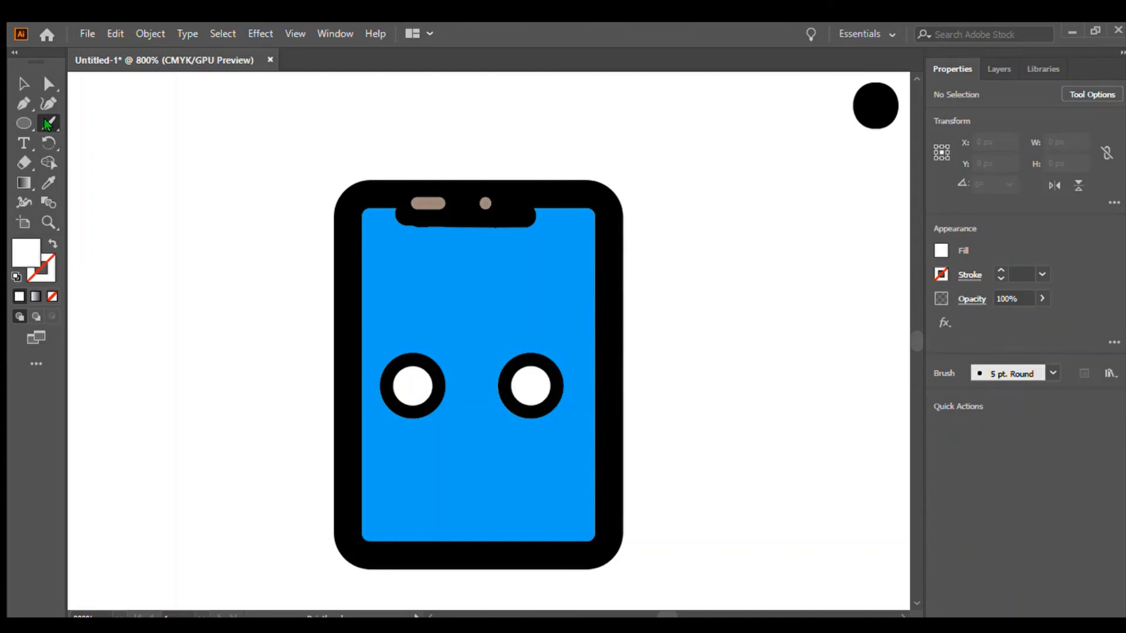
{"action": "left_click", "coordinate": [999, 271]}
{"action": "left_click", "coordinate": [1000, 271]}
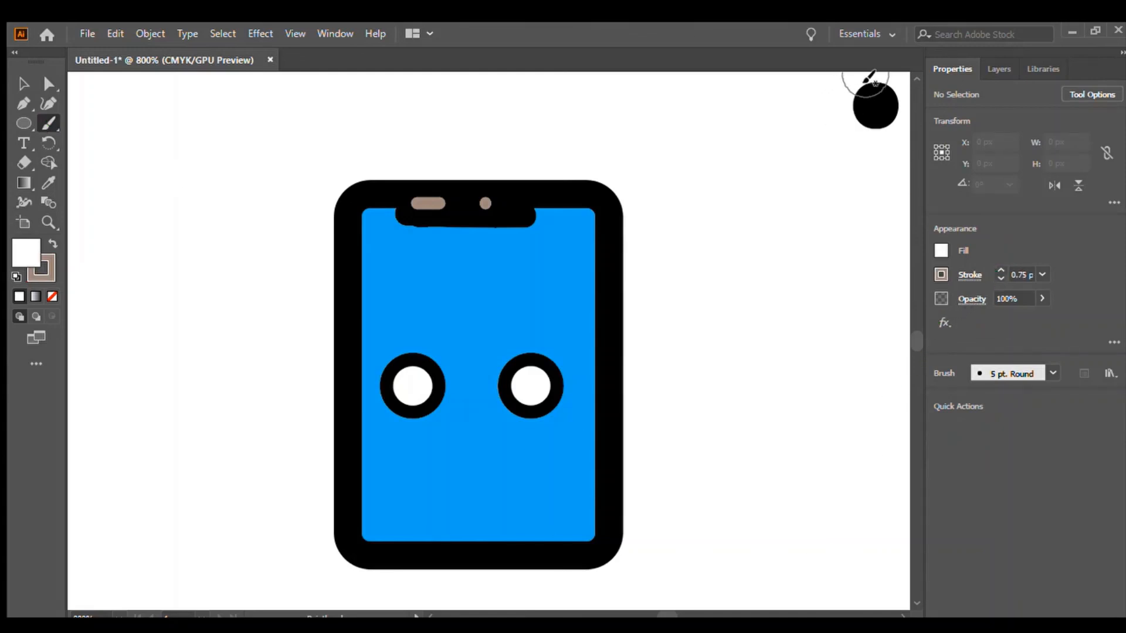
{"action": "left_click_drag", "start_coordinate": [856, 89], "coordinate": [880, 110]}
Set the brush stroke to 0.25 pt, paint a taupe smile below the eyes, and undo it.
{"action": "left_click", "coordinate": [995, 274]}
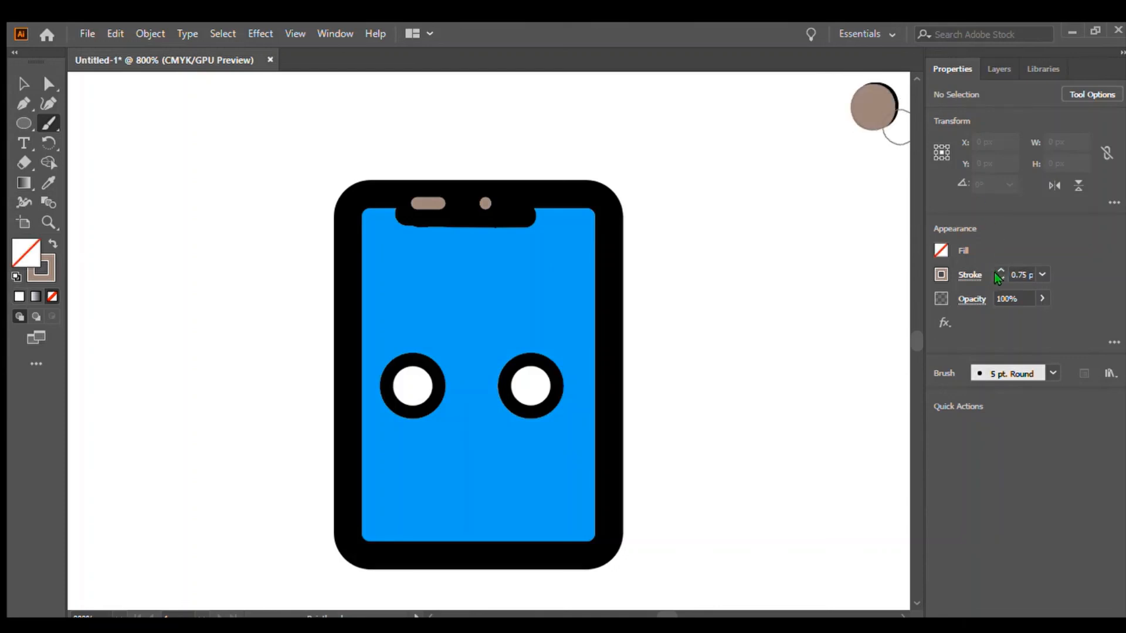
{"action": "left_click", "coordinate": [994, 274]}
{"action": "left_click", "coordinate": [994, 274]}
{"action": "mouse_move", "coordinate": [446, 419]}
{"action": "left_mouse_down"}
{"action": "mouse_move", "coordinate": [469, 425]}
{"action": "mouse_move", "coordinate": [487, 412]}
{"action": "left_mouse_up"}
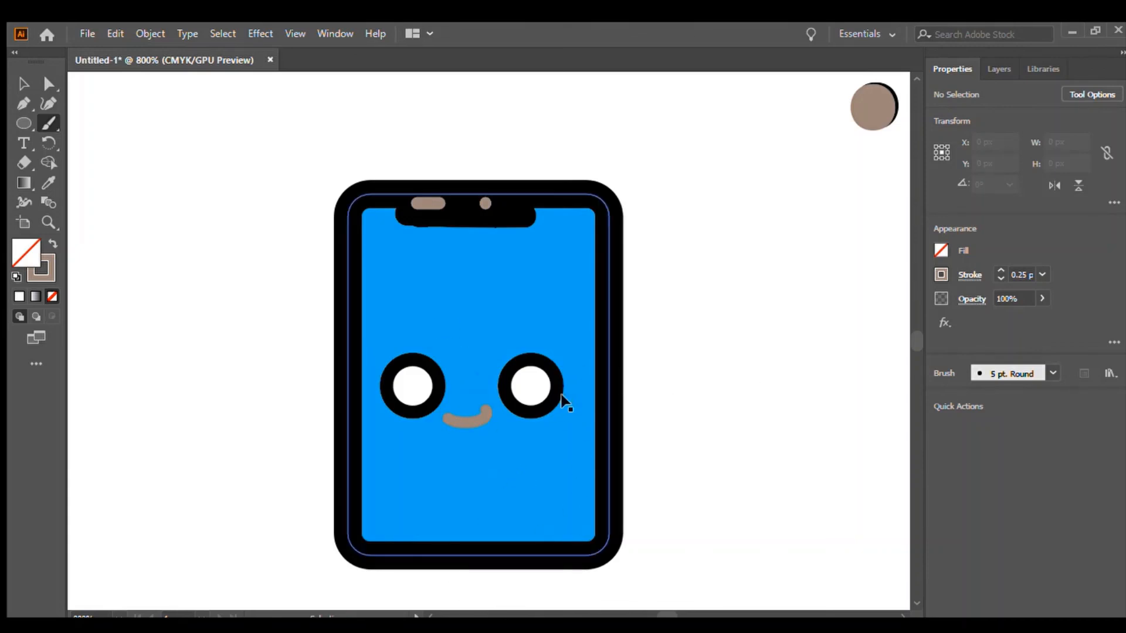
{"action": "key", "text": "ctrl+z"}
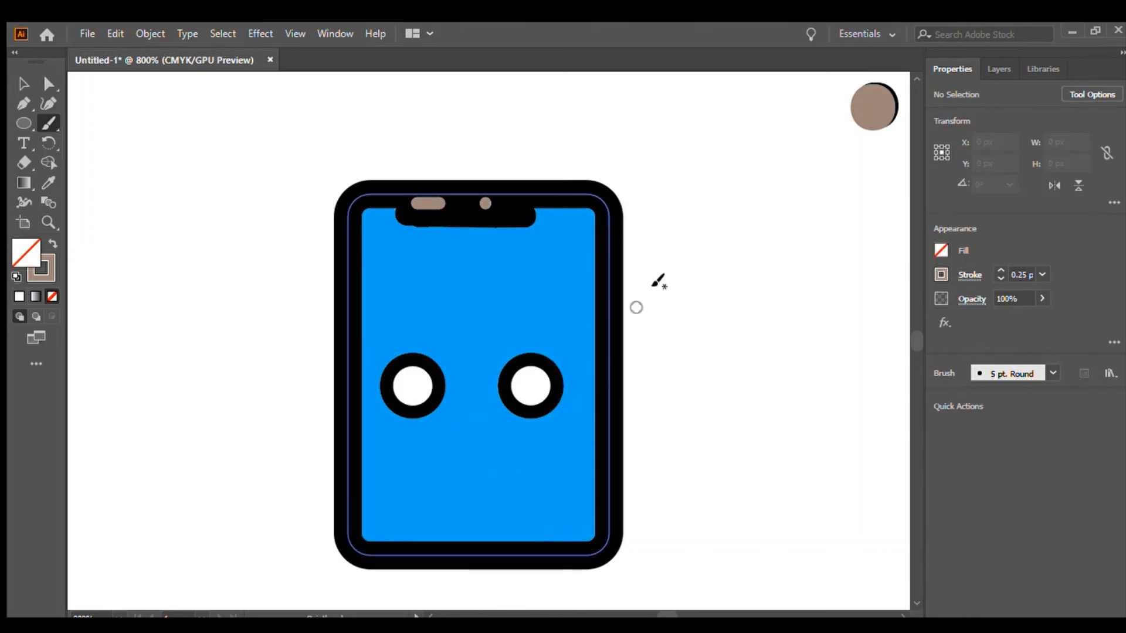
Set the brush stroke colour to black and paint a smile between the eyes.
{"action": "left_click", "coordinate": [942, 275]}
{"action": "left_click", "coordinate": [799, 332]}
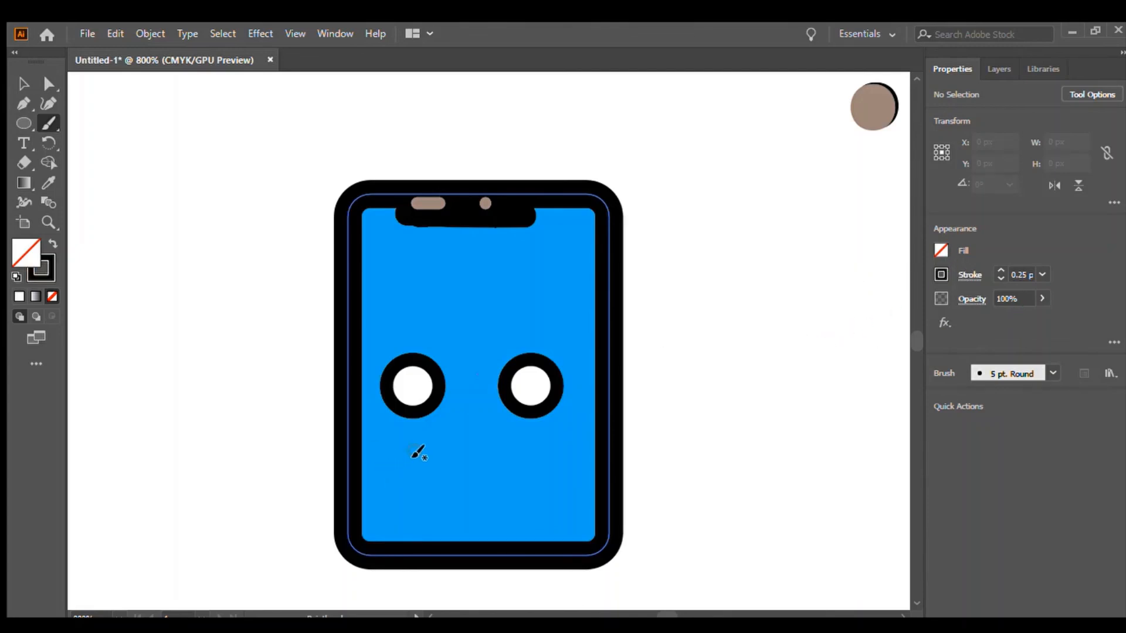
{"action": "left_click_drag", "start_coordinate": [447, 421], "coordinate": [494, 410]}
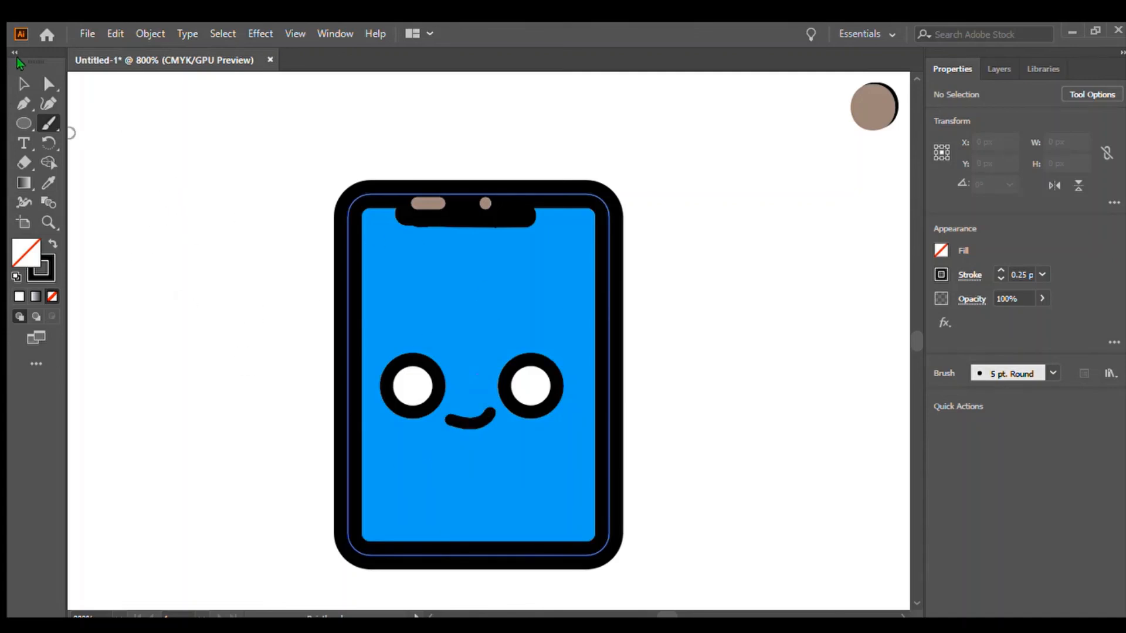
Set a 0.75 pt pink brush stroke and paint a cheek dot below each eye.
{"action": "left_click", "coordinate": [999, 271]}
{"action": "left_click", "coordinate": [1000, 270]}
{"action": "left_click", "coordinate": [938, 280]}
{"action": "left_click", "coordinate": [864, 329]}
{"action": "left_click", "coordinate": [566, 432]}
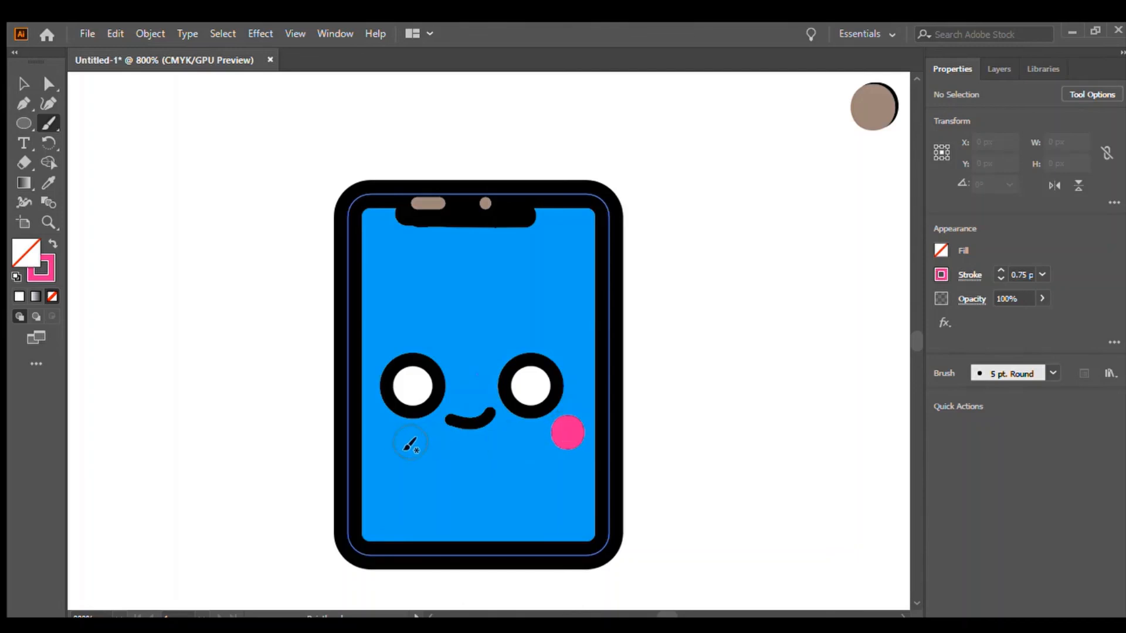
{"action": "left_click", "coordinate": [384, 437]}
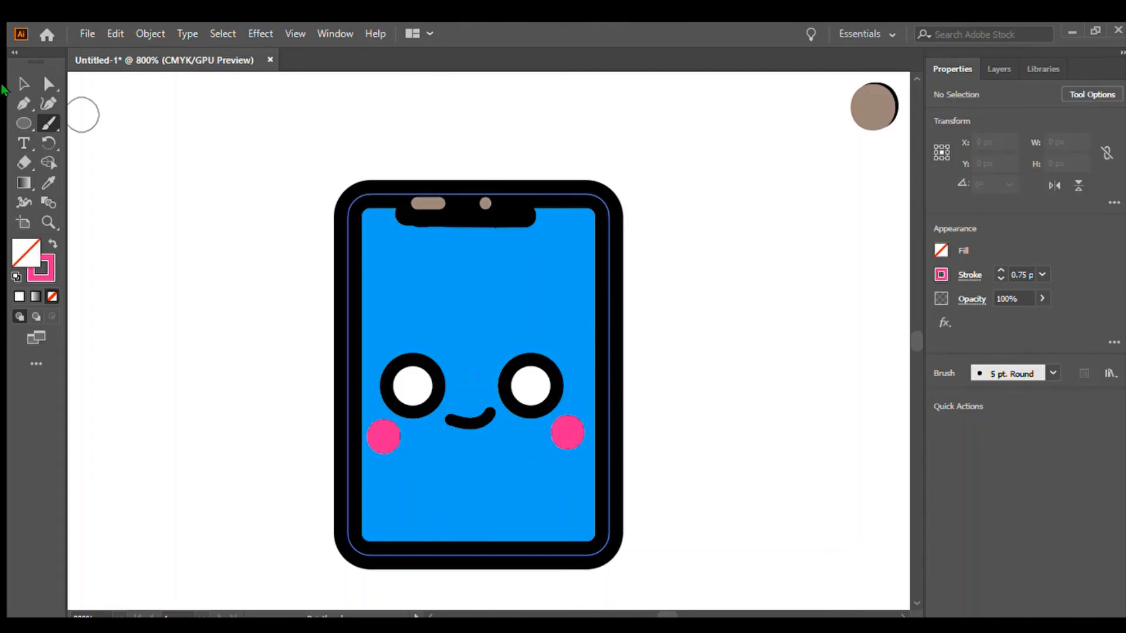
Draw a rectangle about 20.5 × 4 px near the screen's bottom with a 0.25 pt grey stroke and light grey fill.
{"action": "key", "text": "v"}
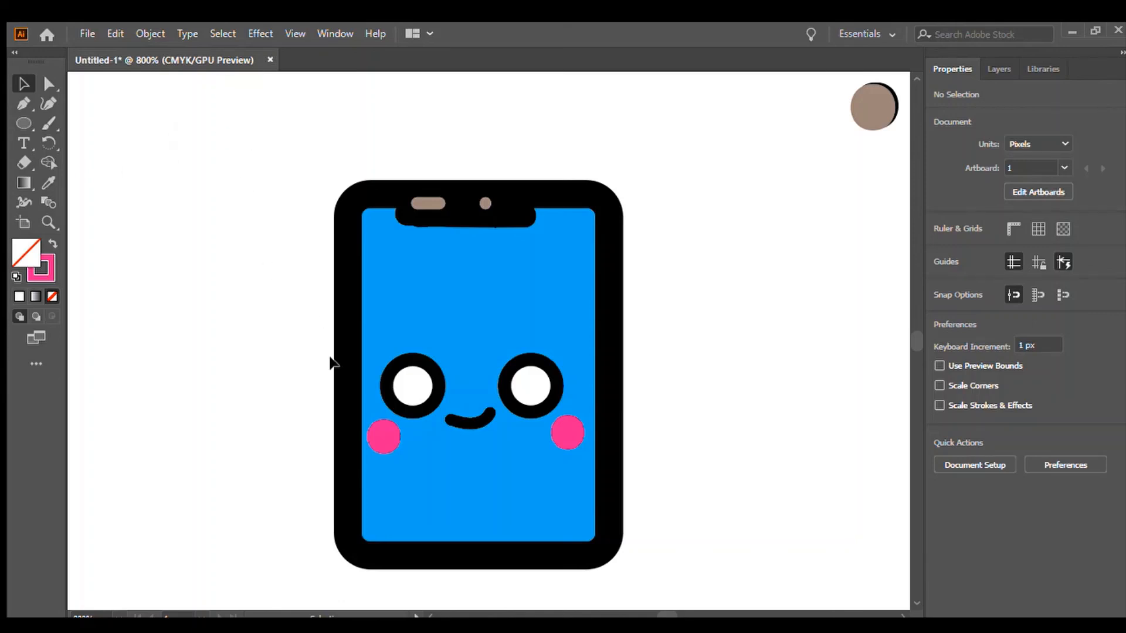
{"action": "left_click", "coordinate": [21, 125]}
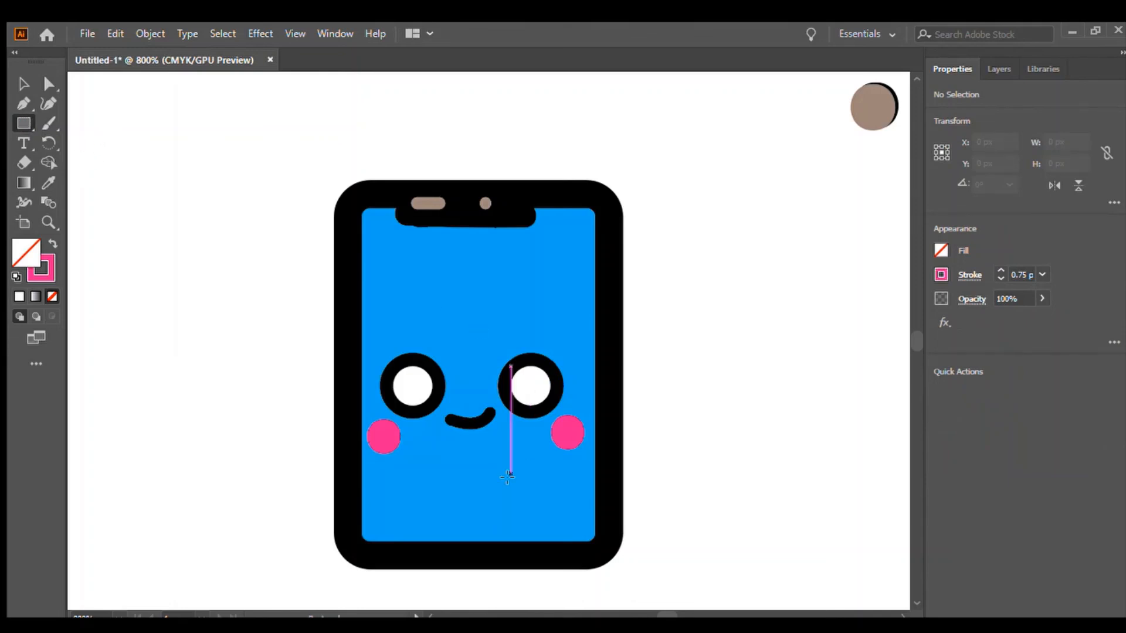
{"action": "key", "text": "m"}
{"action": "left_click_drag", "start_coordinate": [378, 487], "coordinate": [571, 525]}
{"action": "left_click", "coordinate": [1000, 279]}
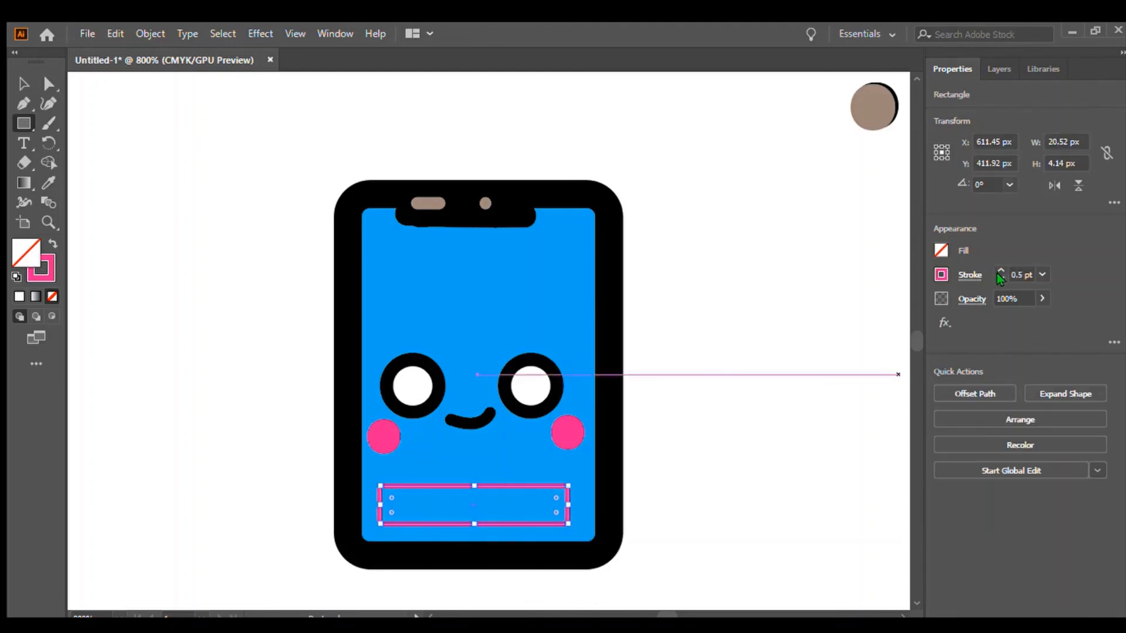
{"action": "left_click", "coordinate": [1000, 279]}
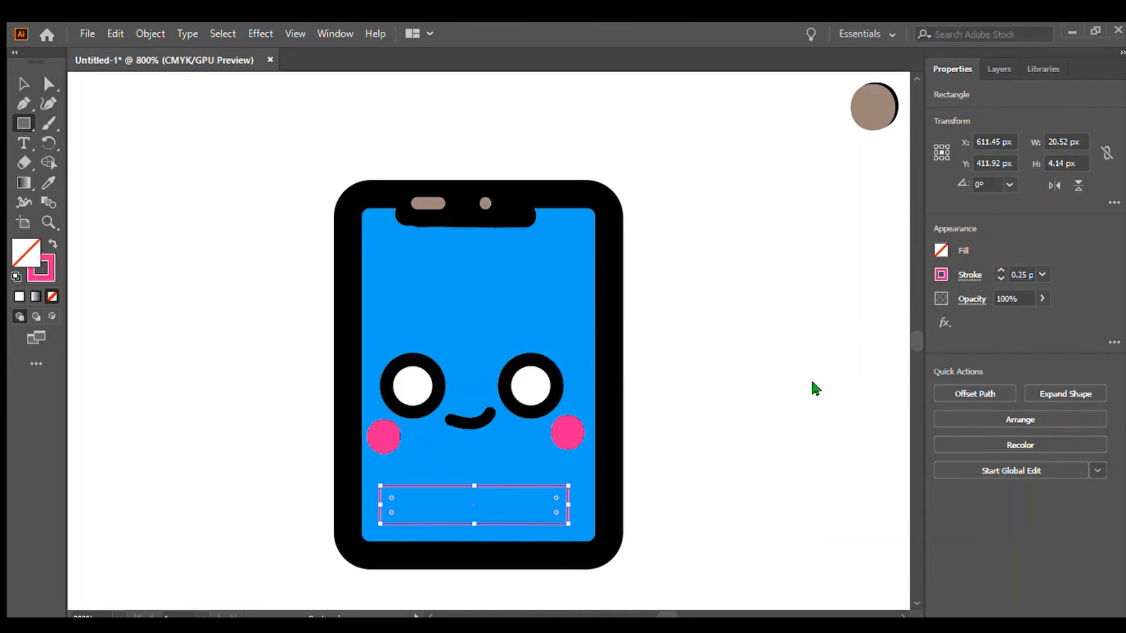
{"action": "left_click", "coordinate": [840, 381]}
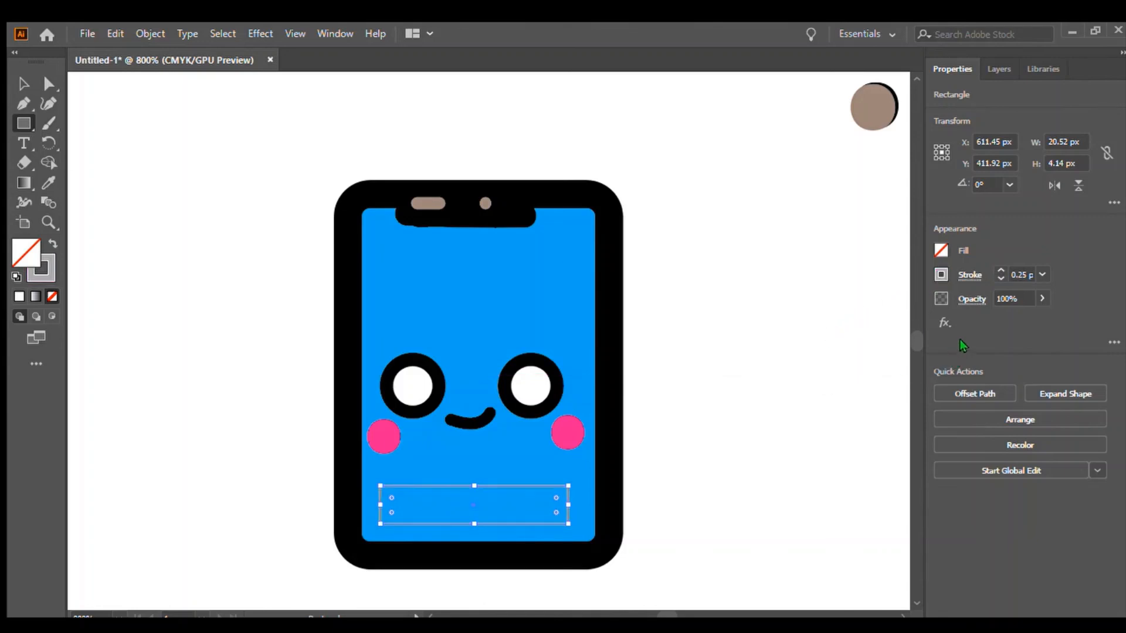
{"action": "left_click", "coordinate": [873, 362]}
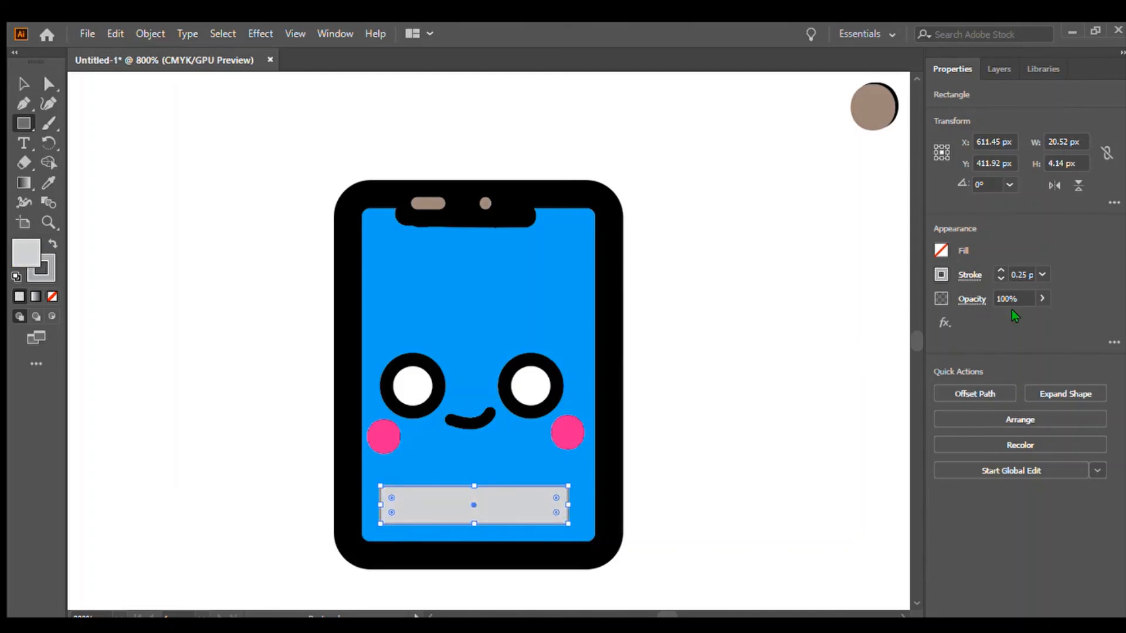
Draw three small rectangles about 3.4 × 2 px inside the grey bar and fill the rightmost one red-orange.
{"action": "left_click", "coordinate": [20, 85]}
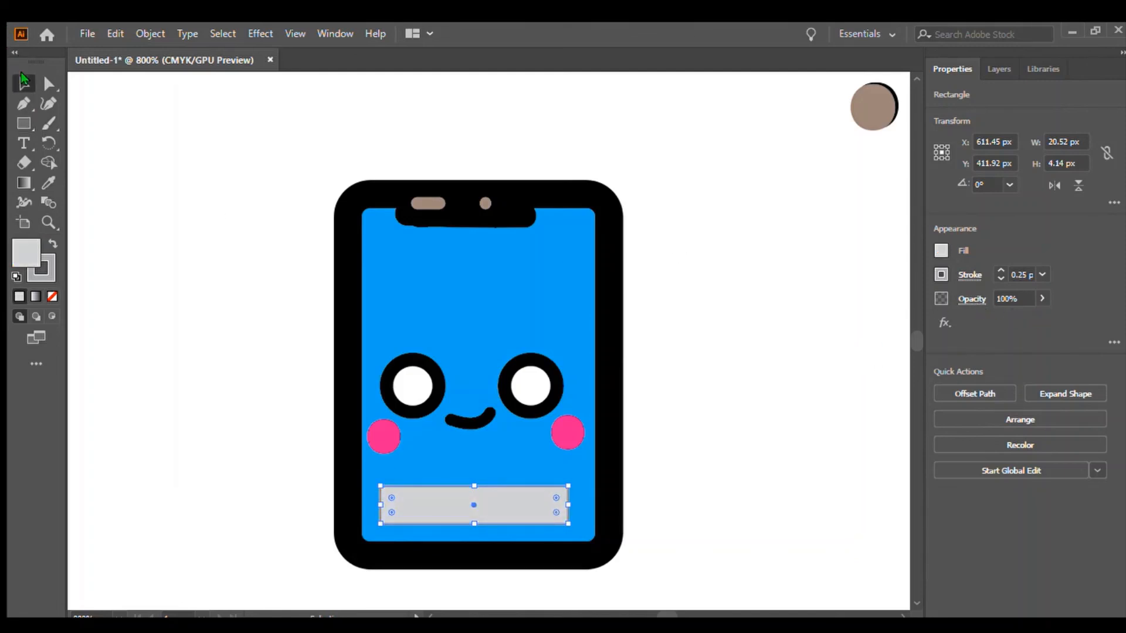
{"action": "left_click", "coordinate": [129, 141]}
{"action": "left_click", "coordinate": [32, 122]}
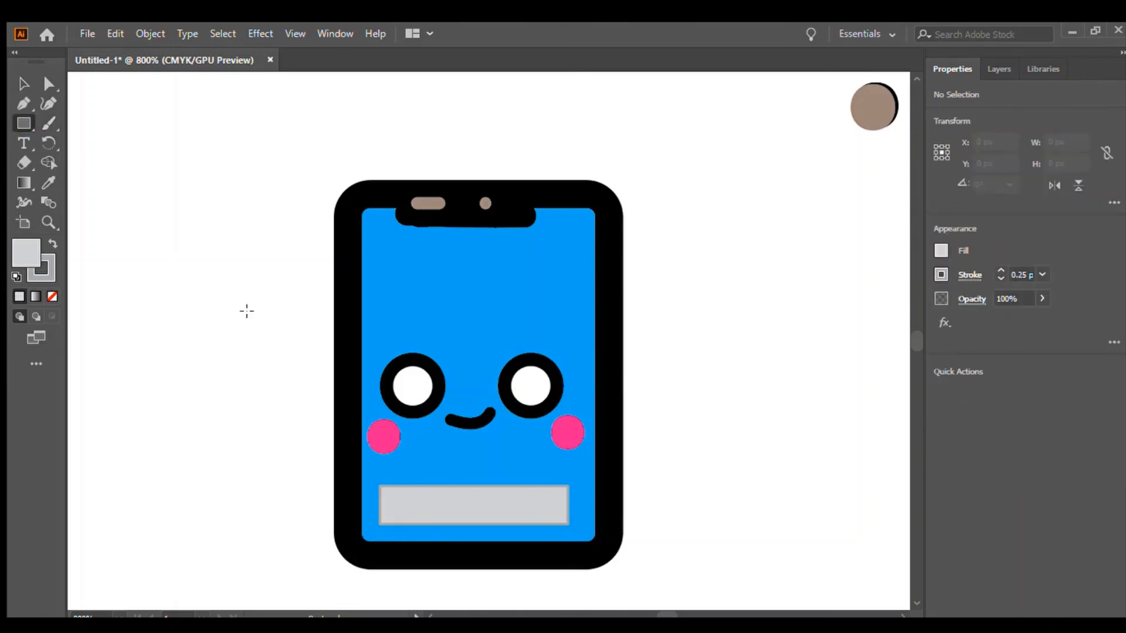
{"action": "mouse_move", "coordinate": [387, 496]}
{"action": "left_mouse_down"}
{"action": "mouse_move", "coordinate": [414, 514]}
{"action": "mouse_move", "coordinate": [547, 514]}
{"action": "mouse_move", "coordinate": [531, 492]}
{"action": "left_mouse_up"}
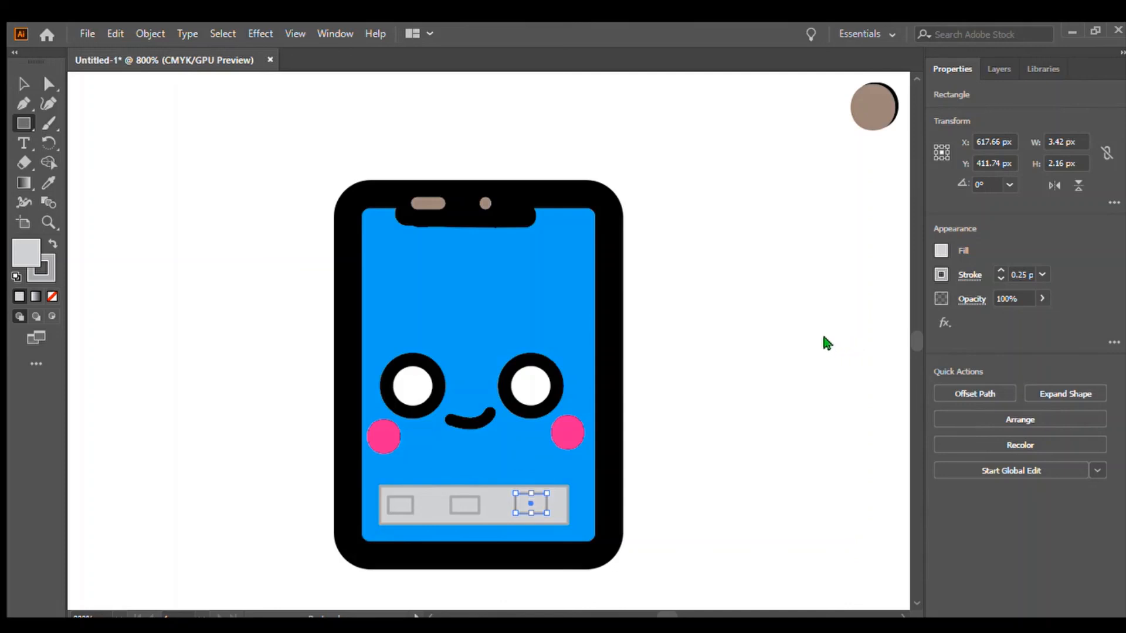
{"action": "left_click", "coordinate": [809, 307]}
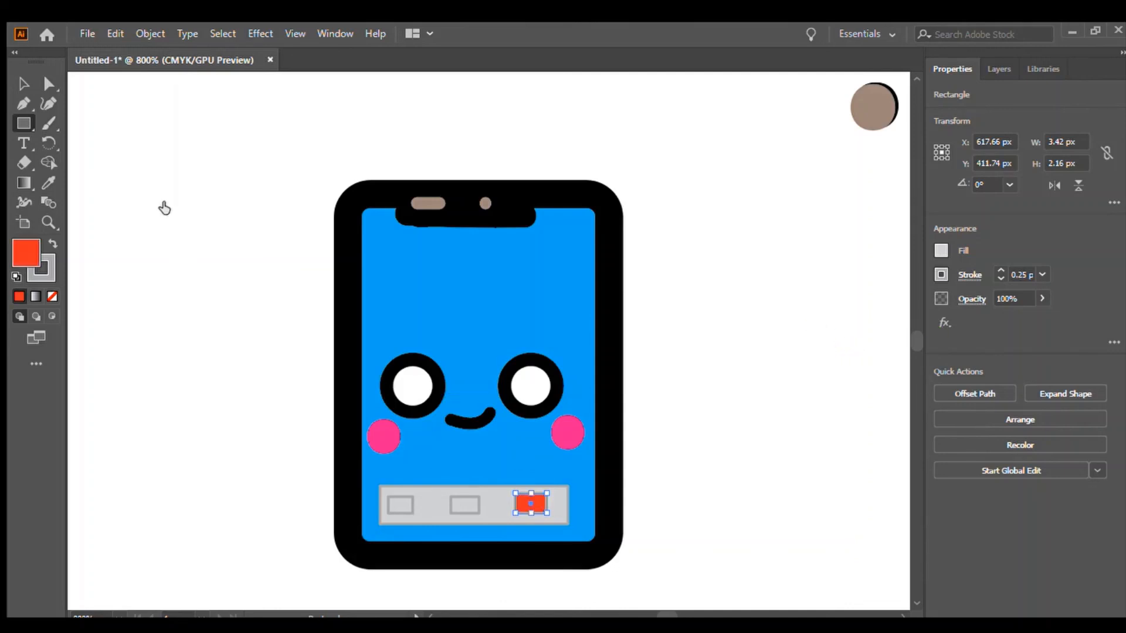
Fill the middle small rectangle in the grey bar tan.
{"action": "left_click", "coordinate": [22, 88]}
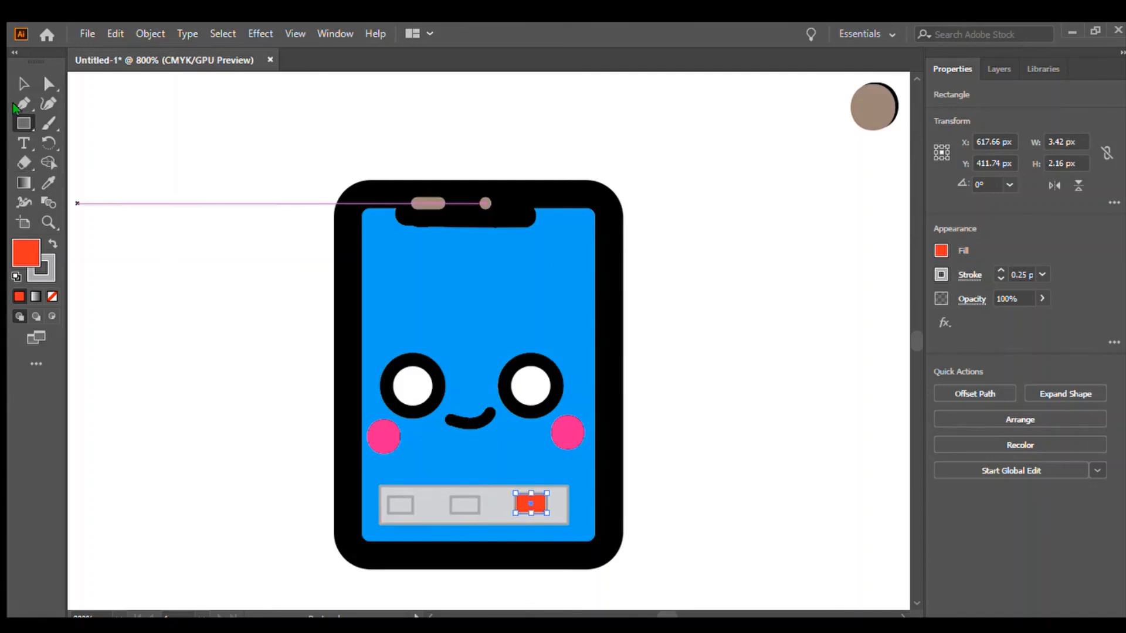
{"action": "left_click", "coordinate": [22, 84]}
{"action": "left_click_drag", "start_coordinate": [531, 503], "coordinate": [463, 505]}
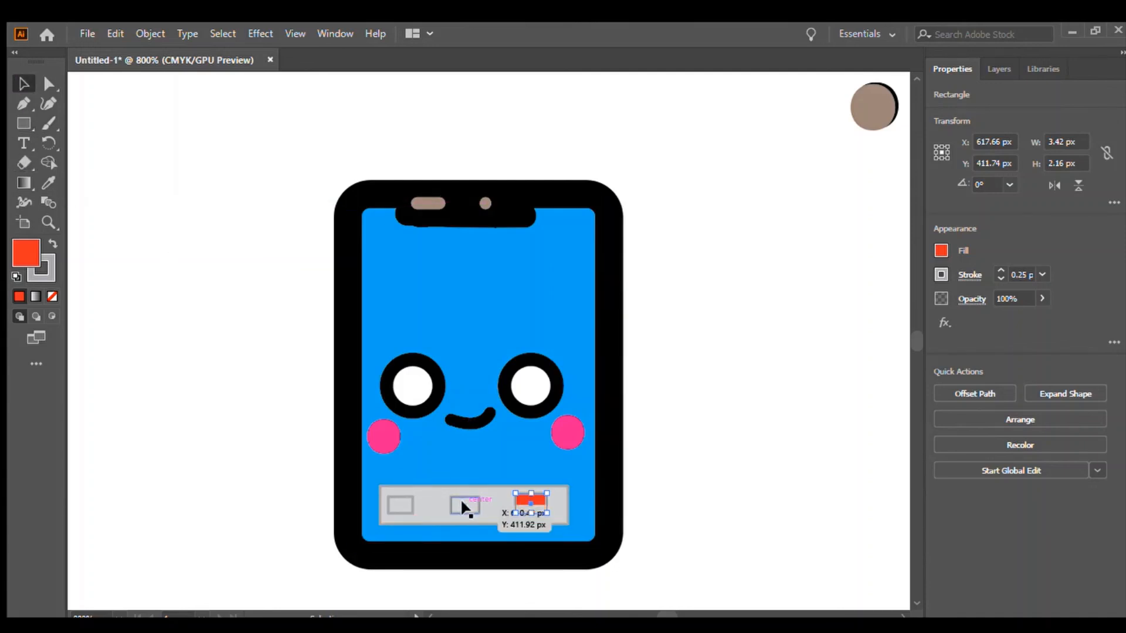
{"action": "left_click", "coordinate": [464, 502]}
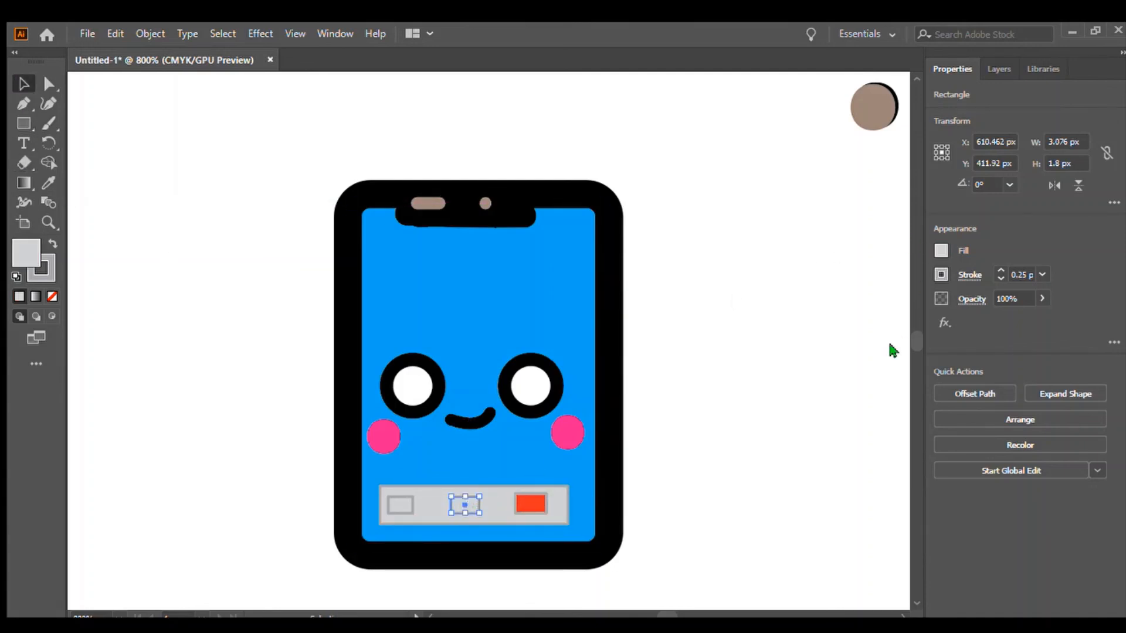
{"action": "left_click", "coordinate": [834, 331]}
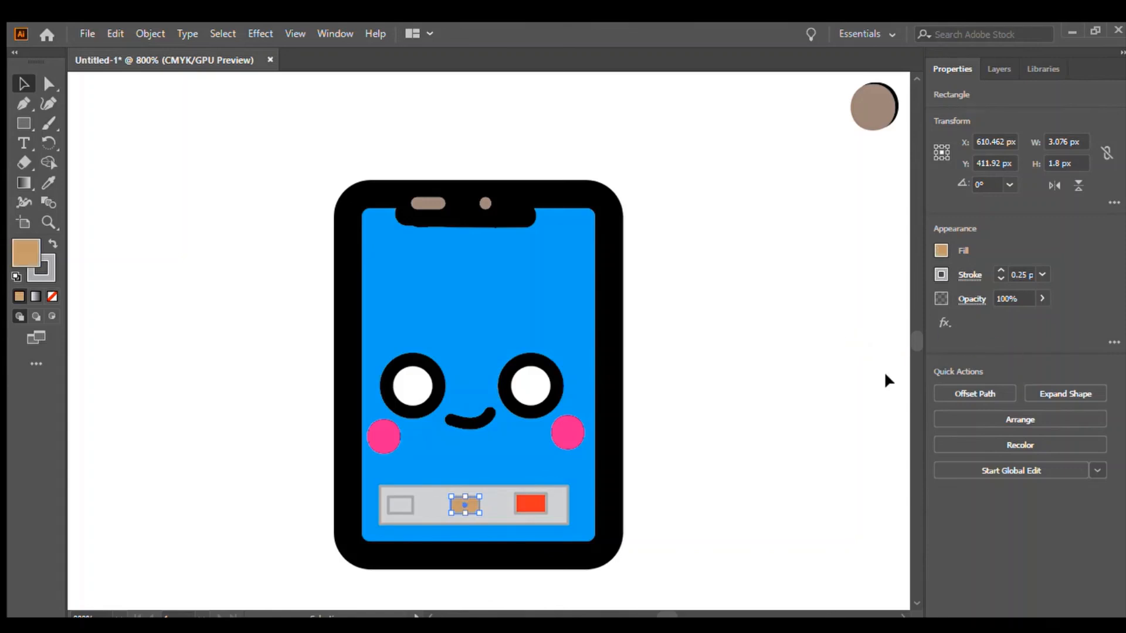
Fill the leftmost small rectangle in the grey bar yellow.
{"action": "left_click", "coordinate": [399, 501]}
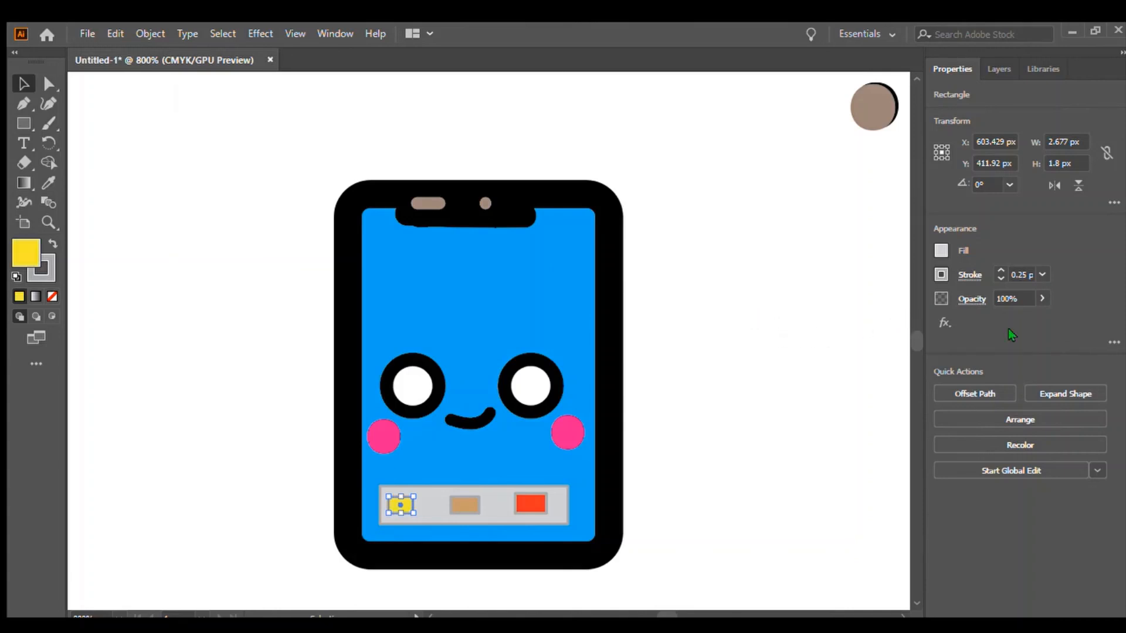
{"action": "left_click", "coordinate": [859, 293]}
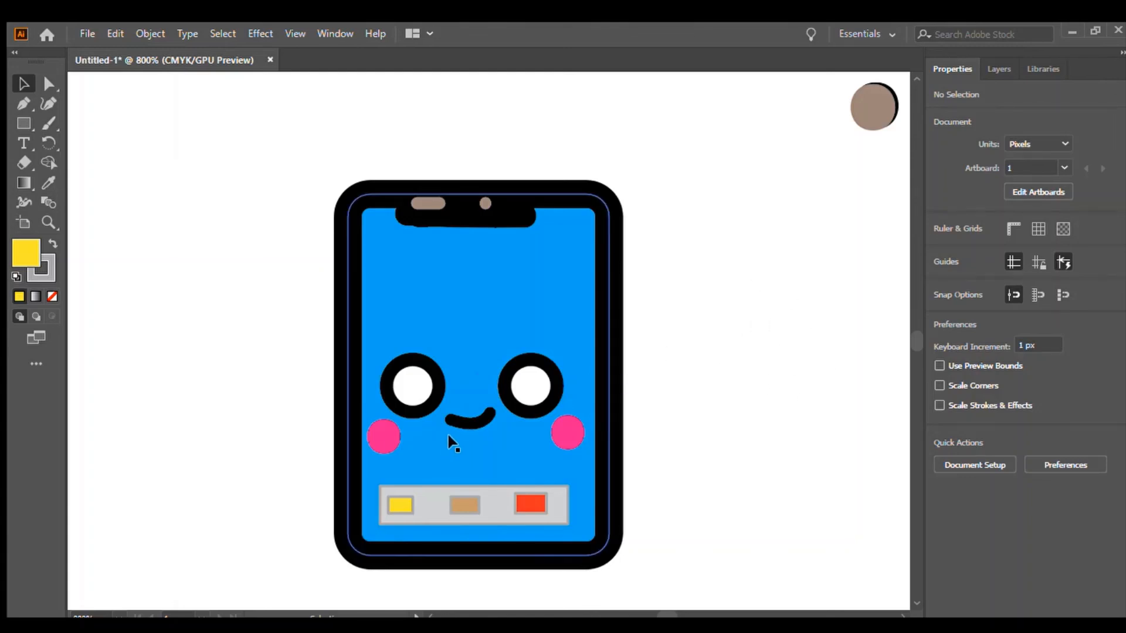
With the Paintbrush at a 0.5 pt light pink stroke, paint a small tongue dot just below the smile.
{"action": "left_click", "coordinate": [44, 123]}
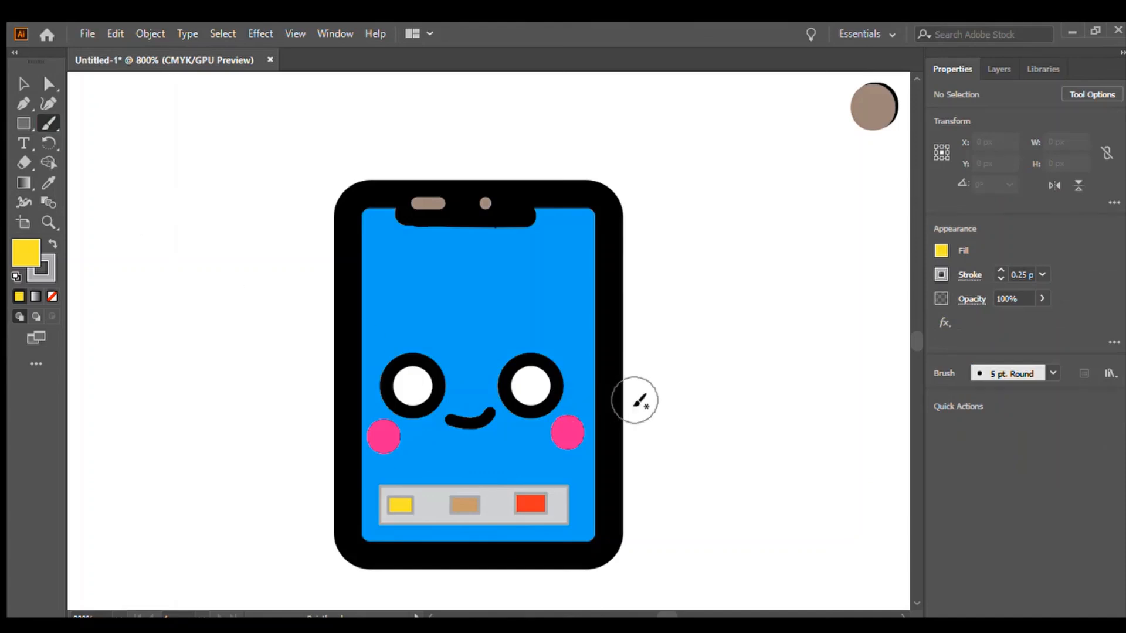
{"action": "left_click", "coordinate": [866, 136]}
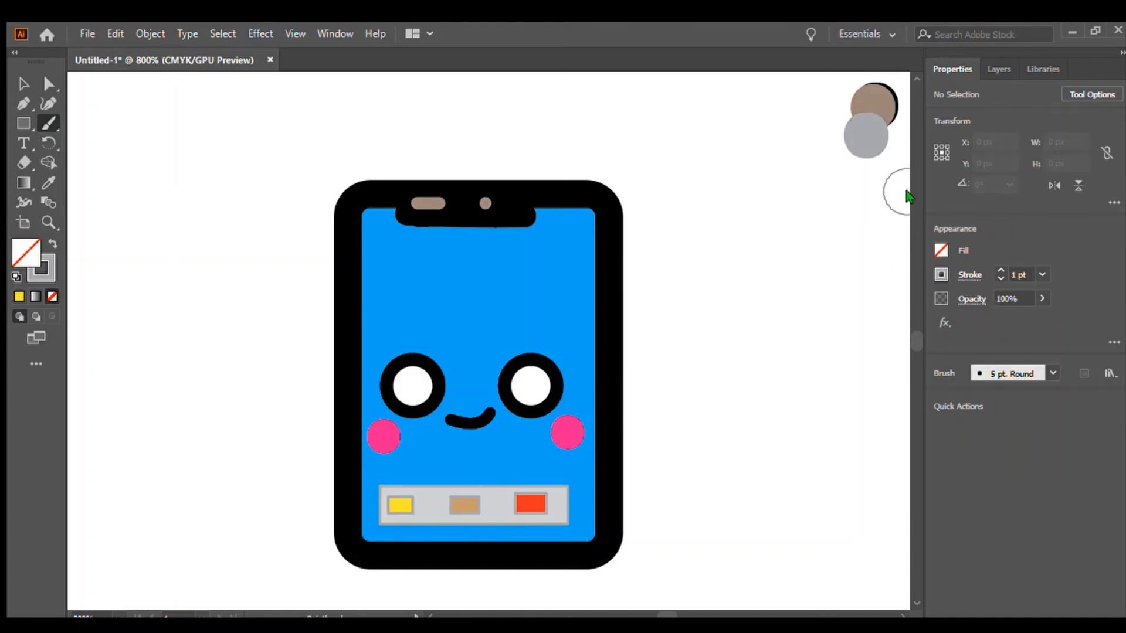
{"action": "left_click", "coordinate": [999, 279]}
{"action": "key", "text": "x"}
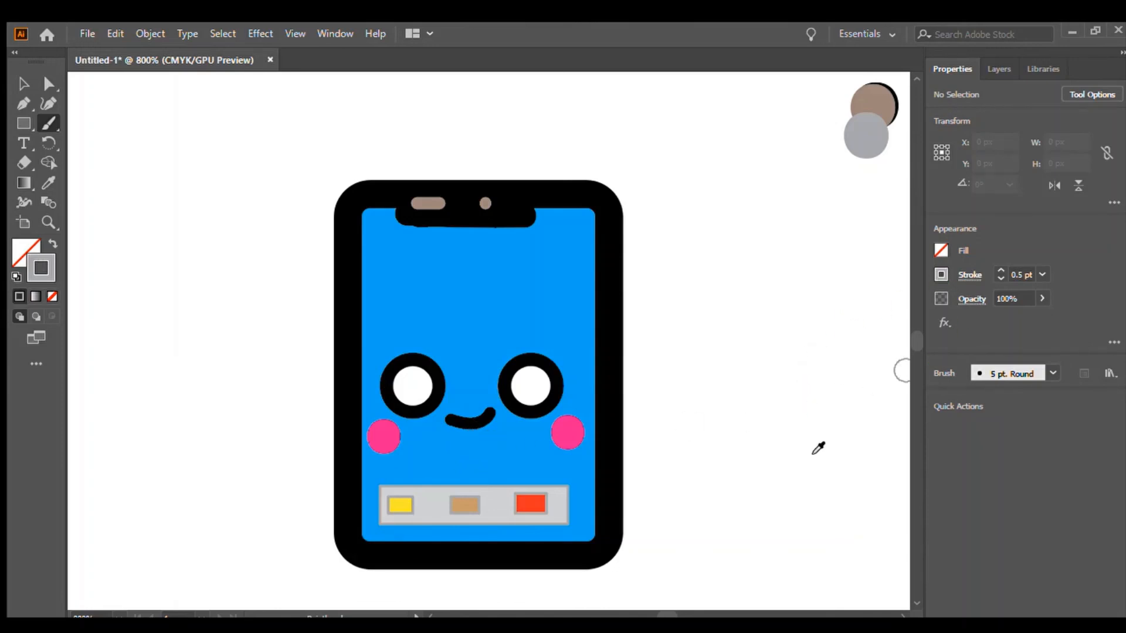
{"action": "left_click_drag", "start_coordinate": [915, 460], "coordinate": [908, 452]}
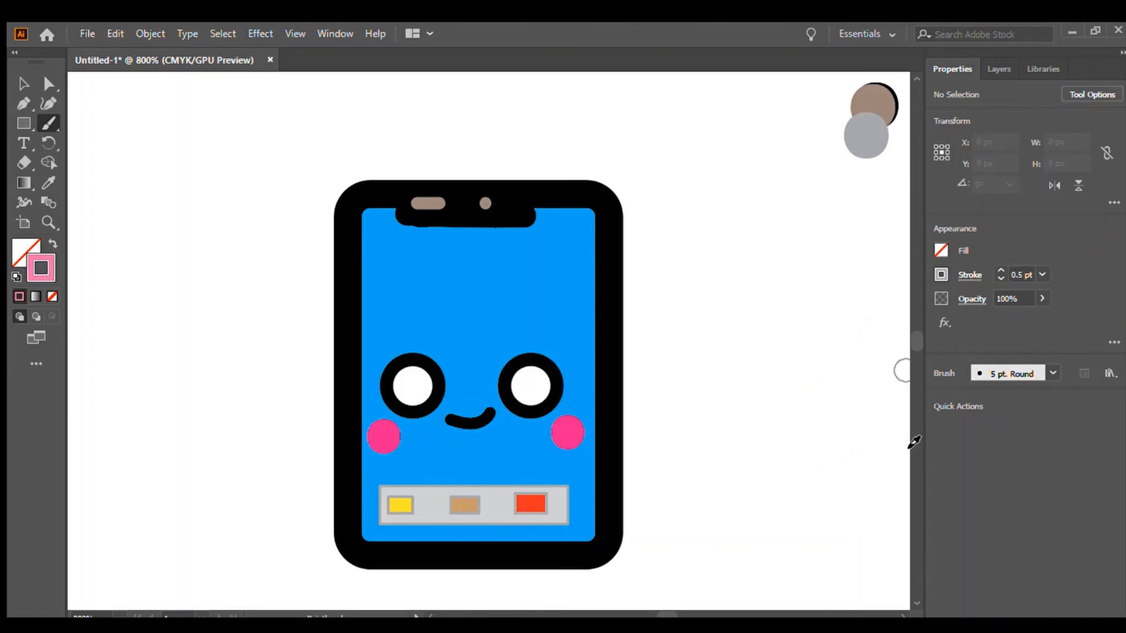
{"action": "key", "text": "x"}
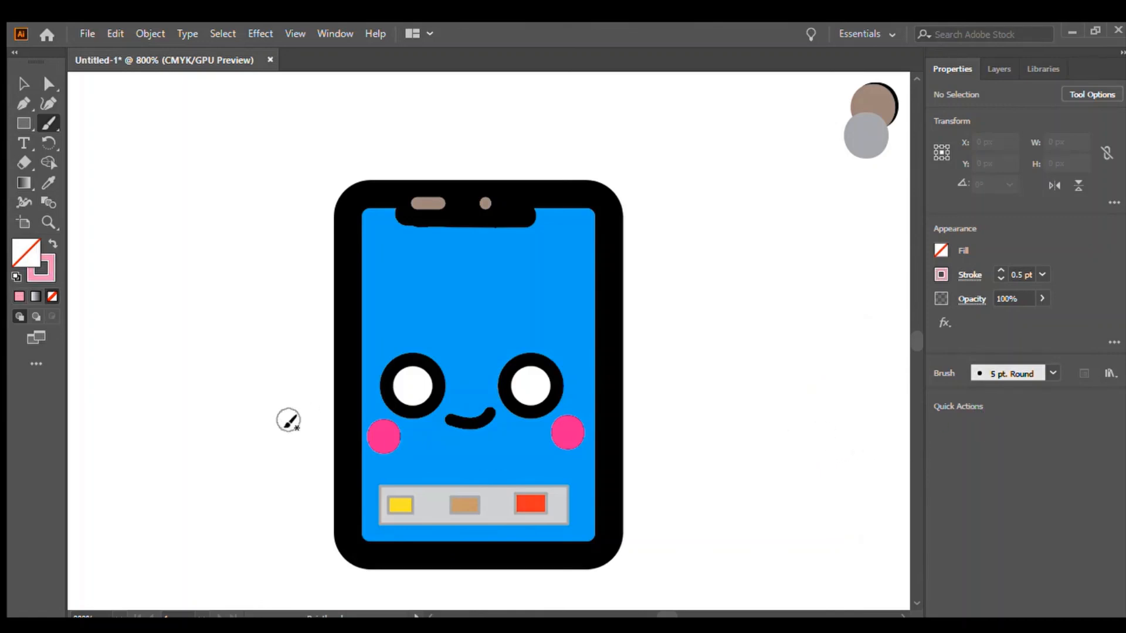
{"action": "left_click", "coordinate": [480, 436]}
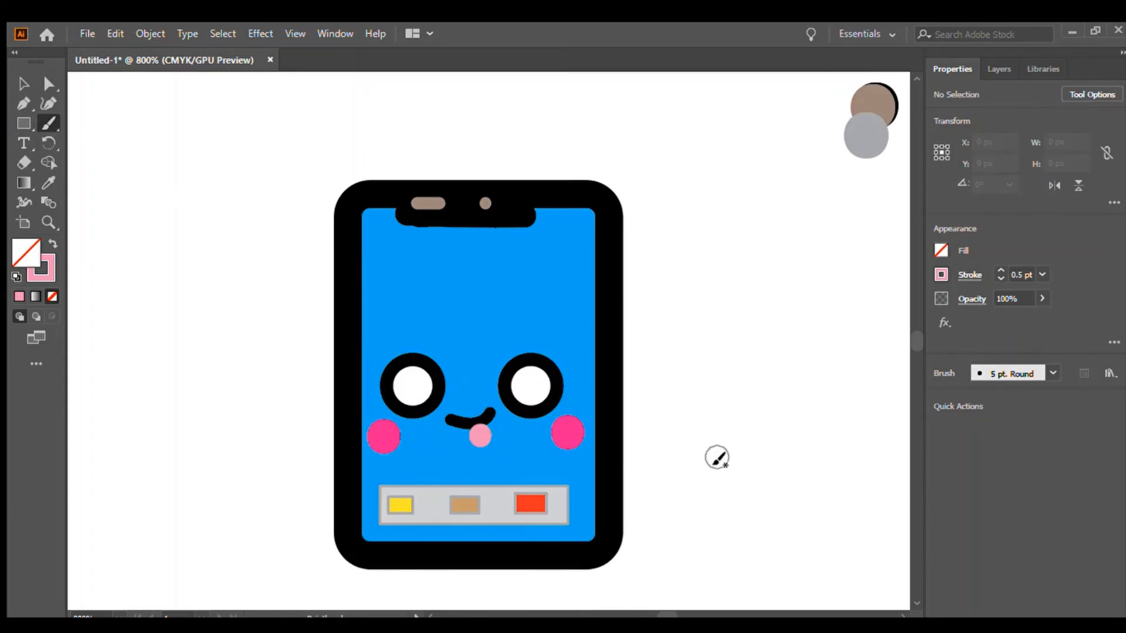
{"action": "left_click", "coordinate": [997, 277]}
{"action": "left_click", "coordinate": [994, 274]}
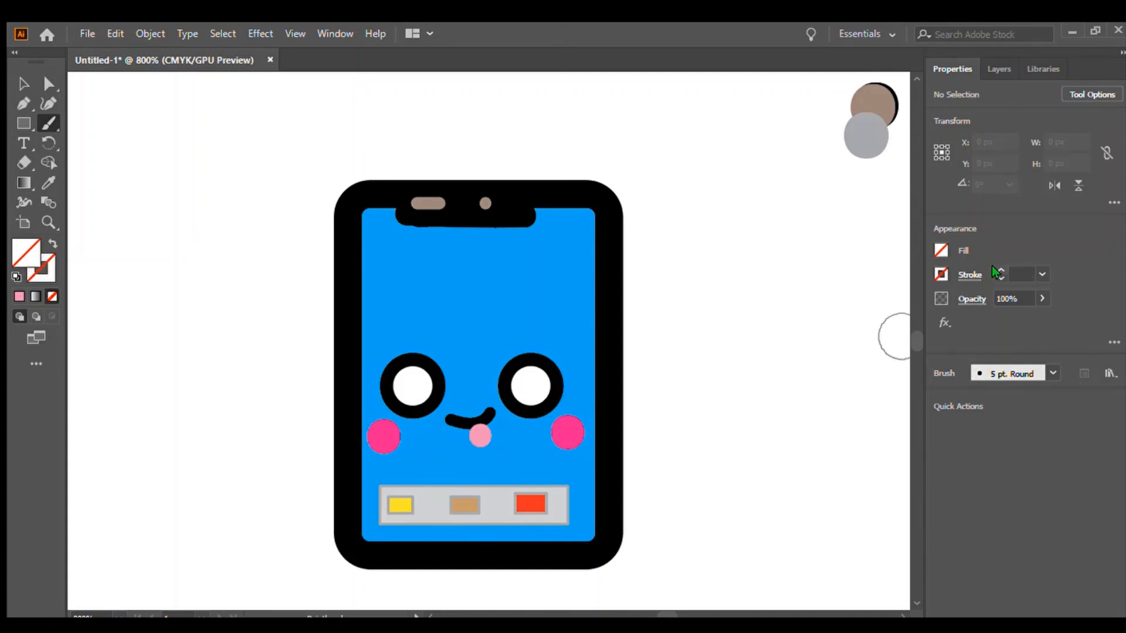
{"action": "key", "text": "v"}
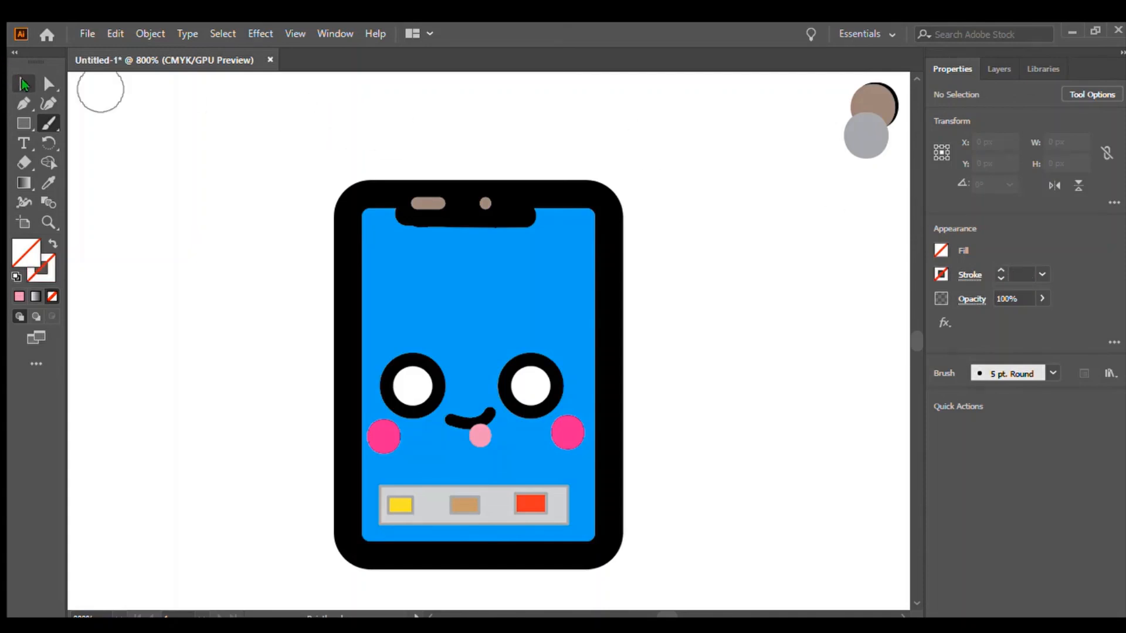